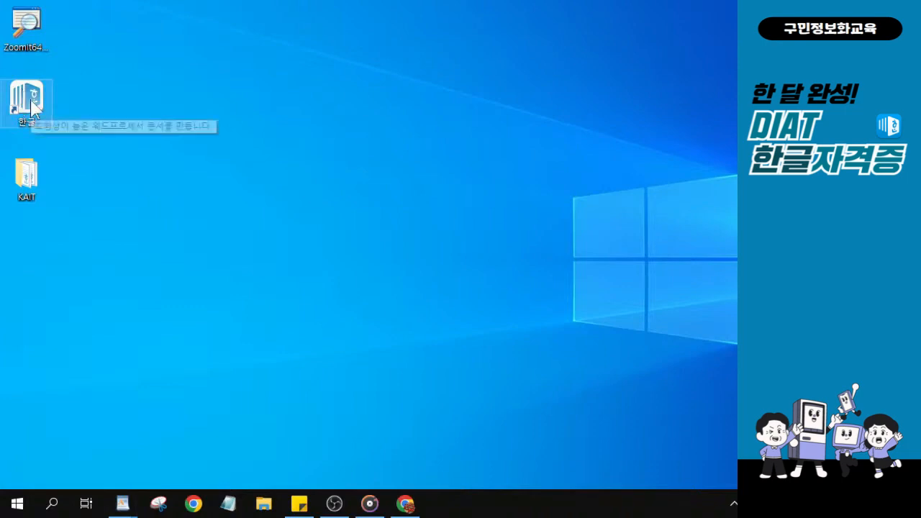
Launch Hangul with the blank document 빈 문서 1 and make its window slightly narrower
double_click(31, 99)
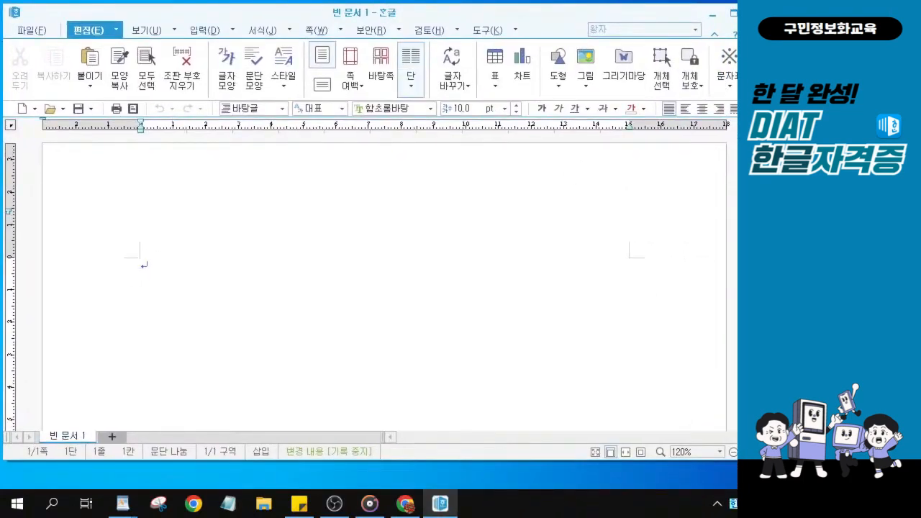
drag(736, 468, 737, 492)
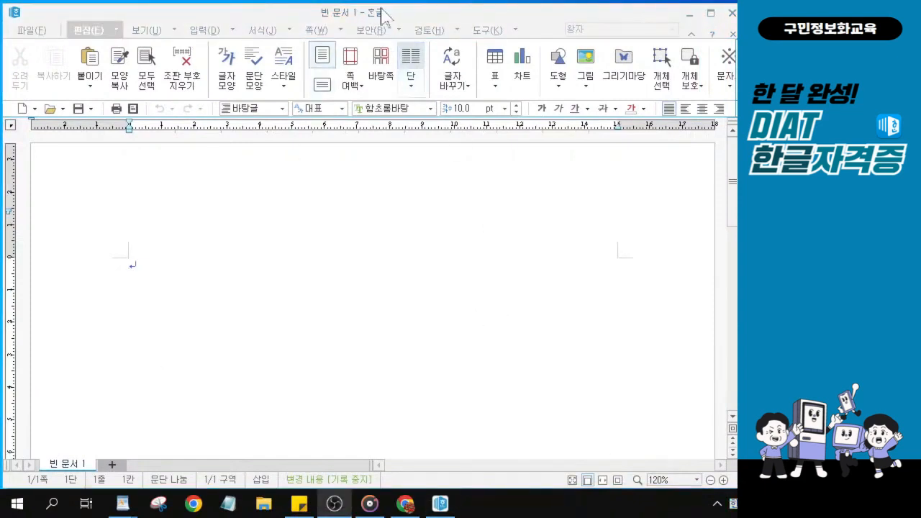
click(250, 16)
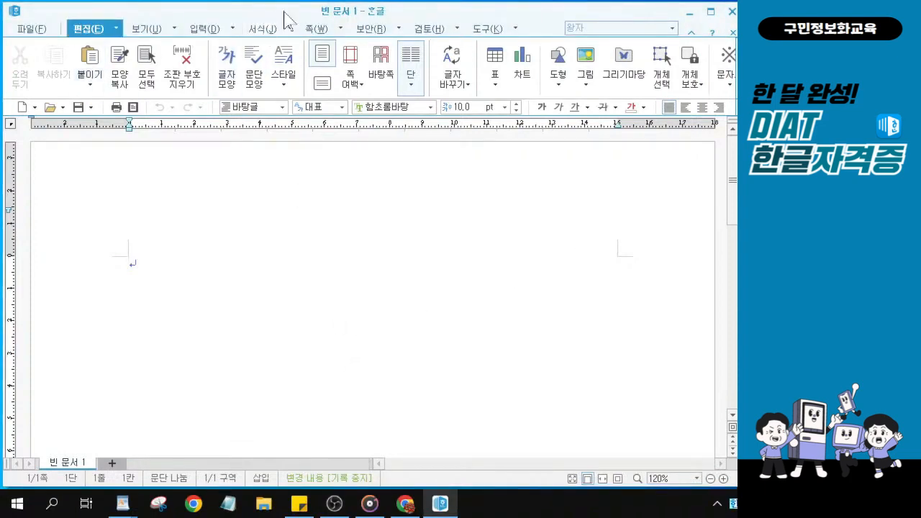
click(143, 29)
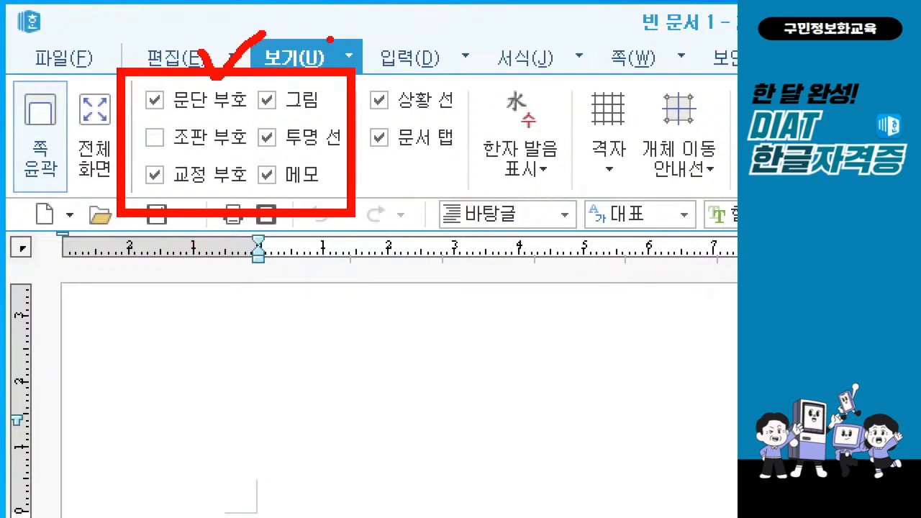
drag(170, 121, 210, 121)
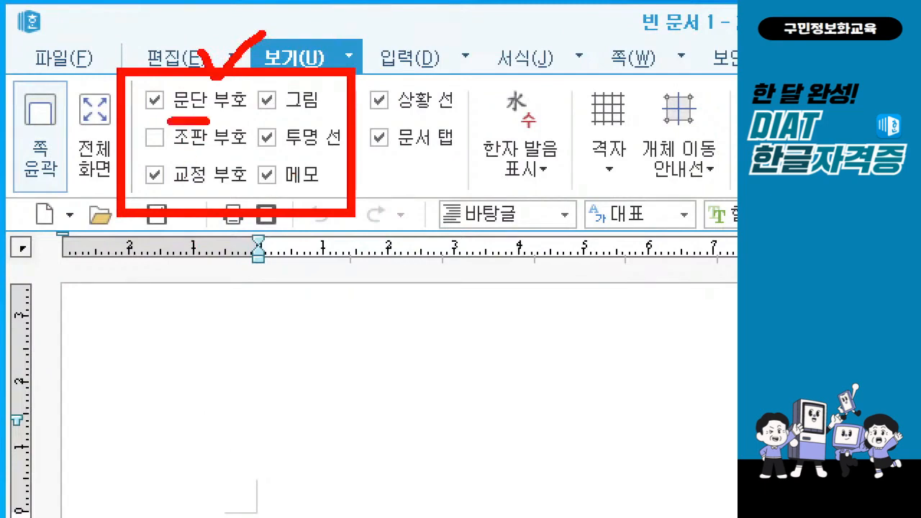
drag(293, 118, 318, 118)
drag(189, 200, 207, 195)
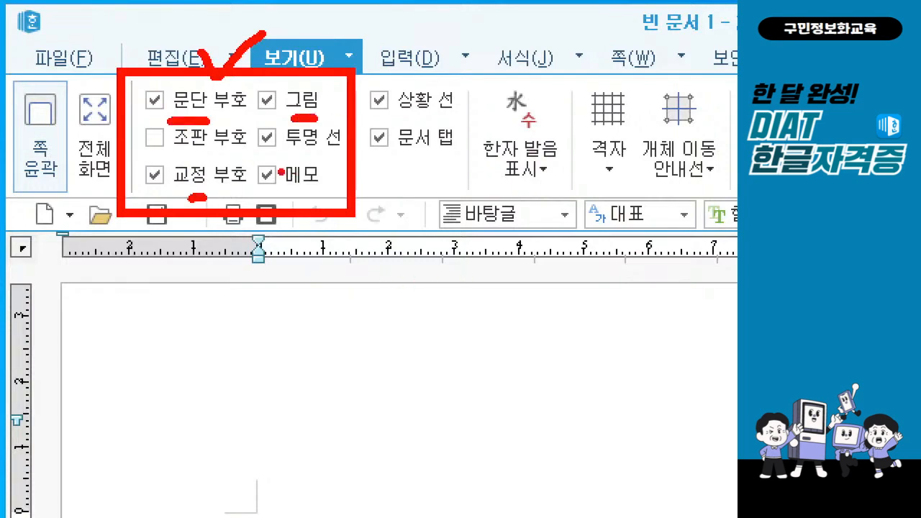
key(Escape)
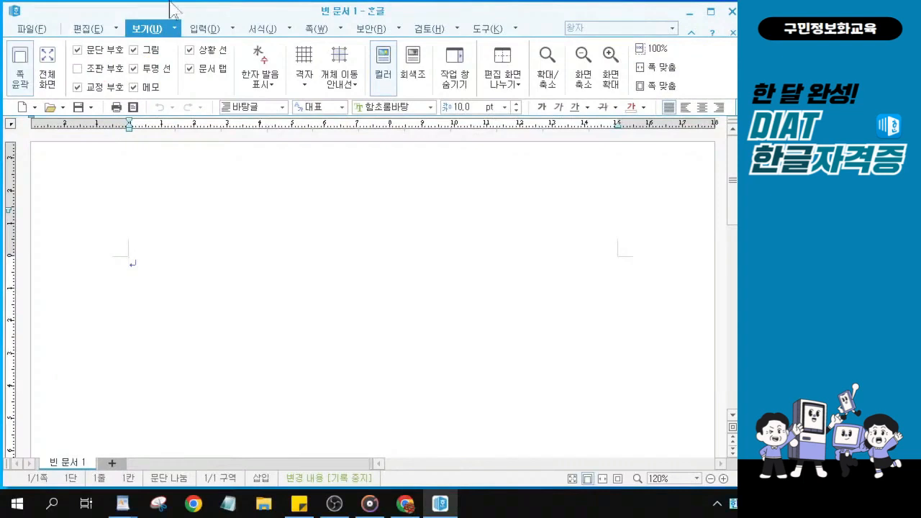
click(90, 30)
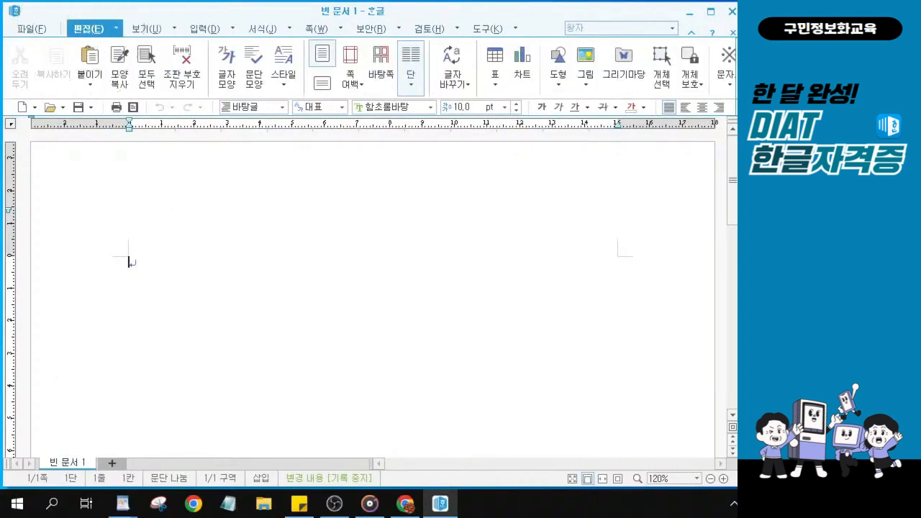
Open the 편집 용지 dialog with F7, showing A4 portrait with 30 mm side margins
key(ctrl+1)
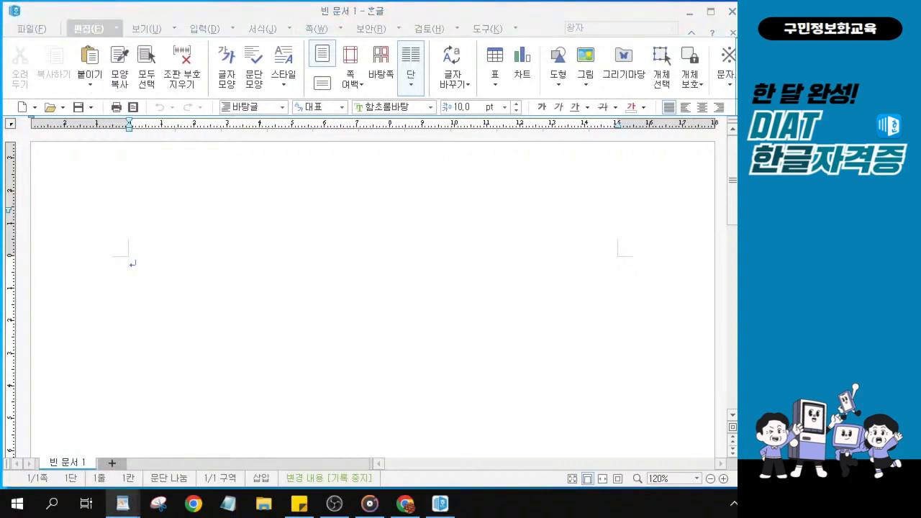
click(214, 289)
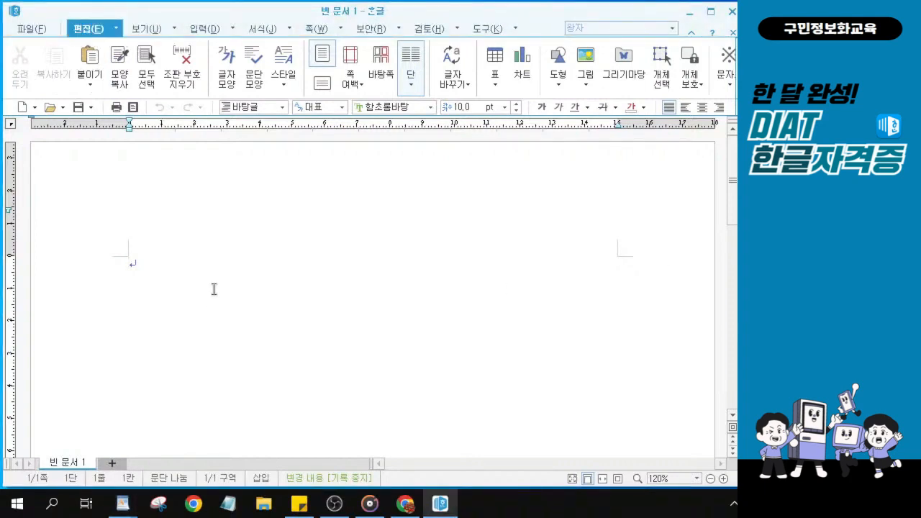
key(F7)
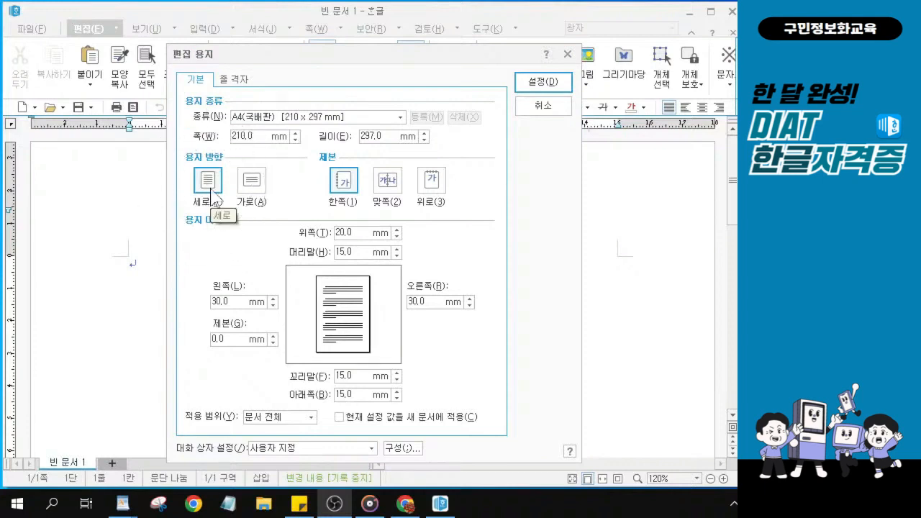
Set the bottom and left page margins to 20 mm
click(347, 233)
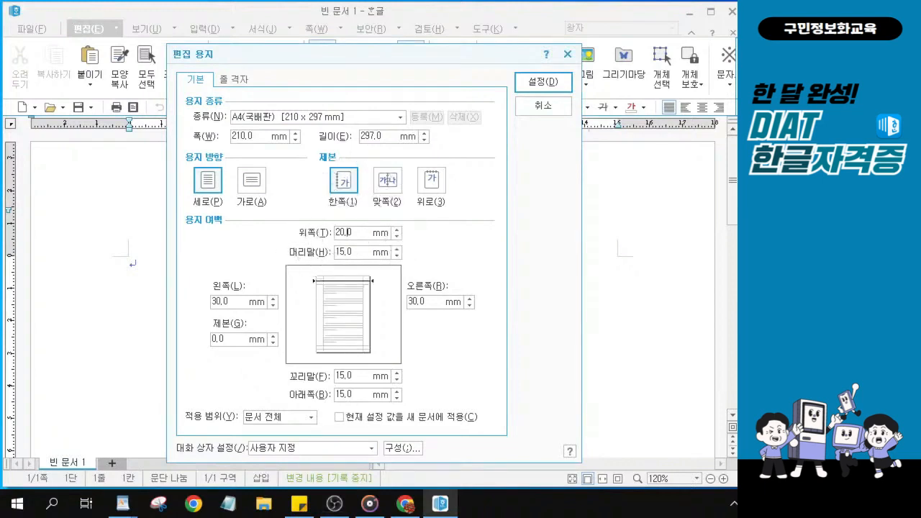
click(347, 394)
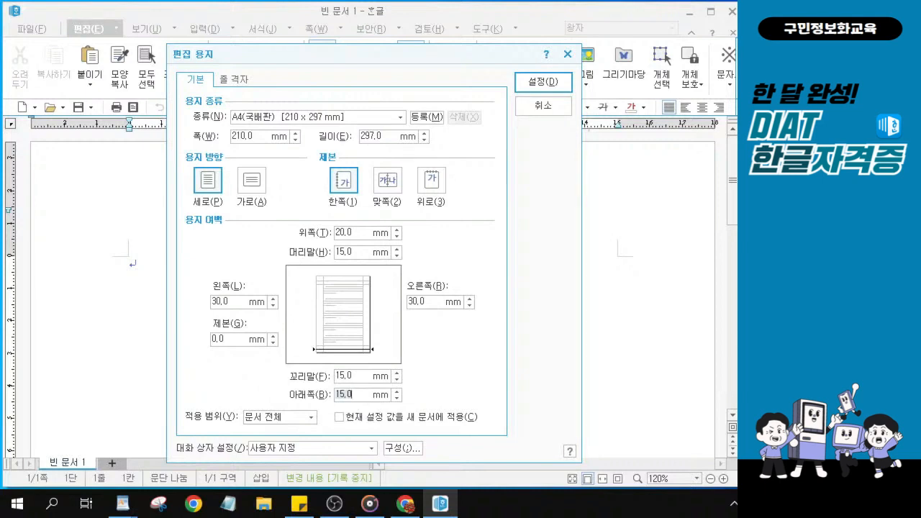
text(20)
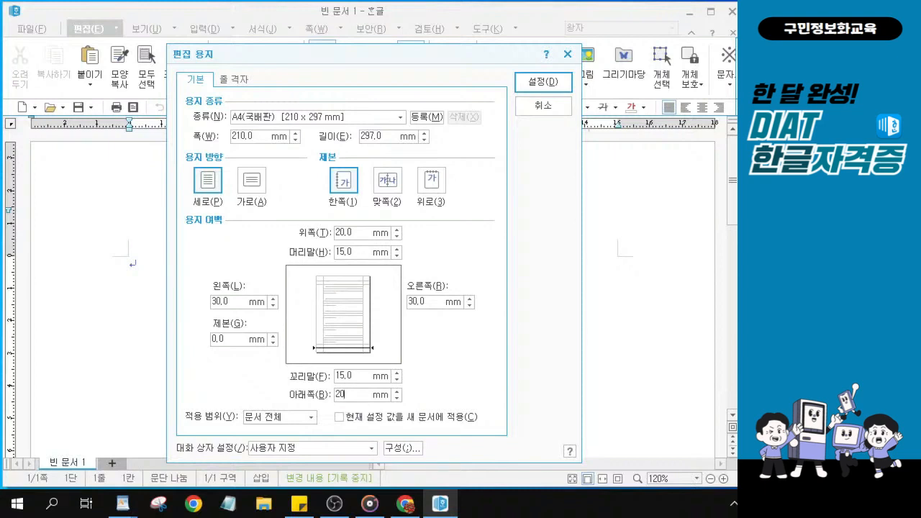
key(Tab)
key(alt)
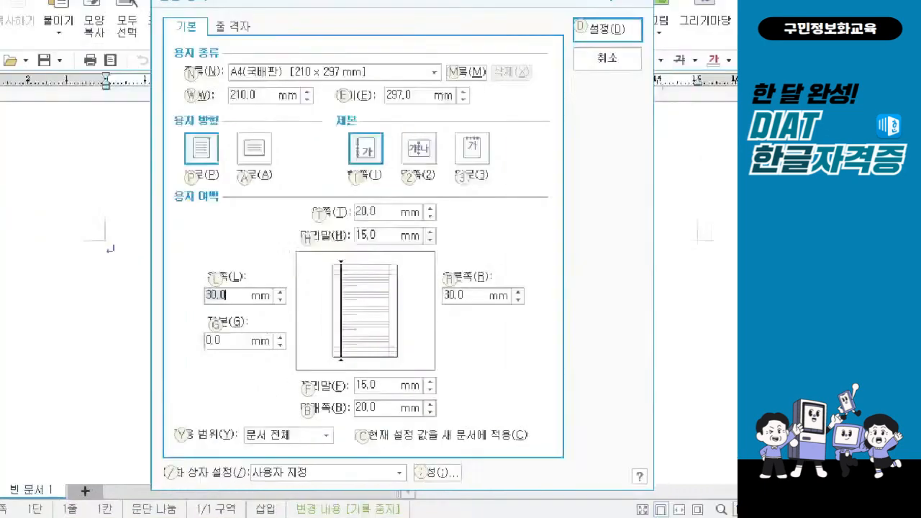
drag(147, 252, 289, 306)
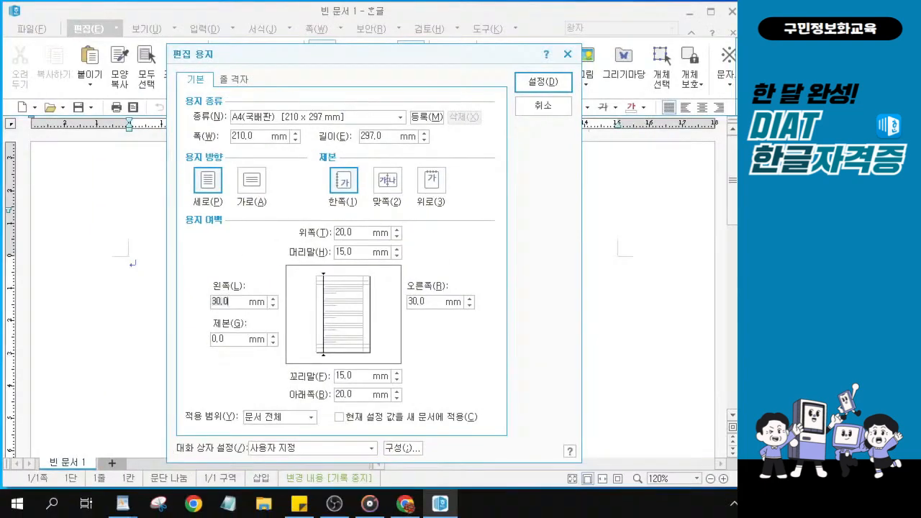
text(20)
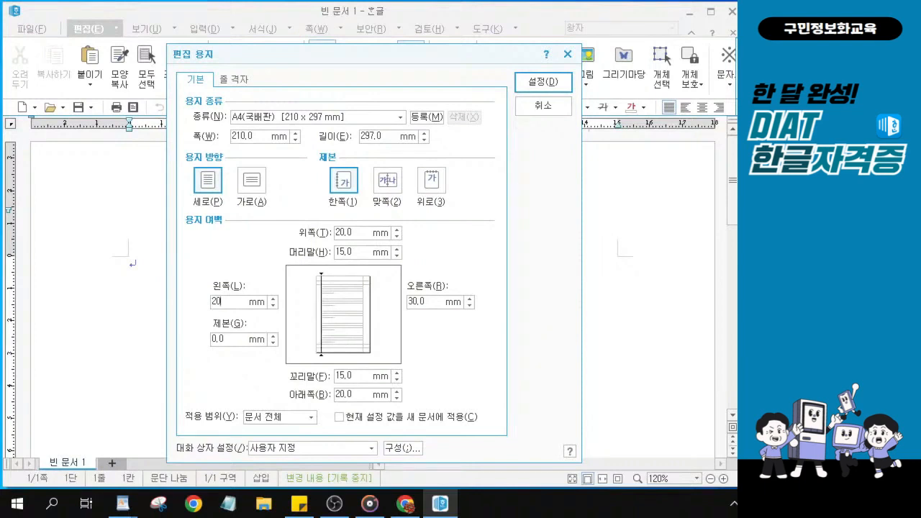
Set the right margin to 20 mm and the header and footer to 10 mm
key(Tab)
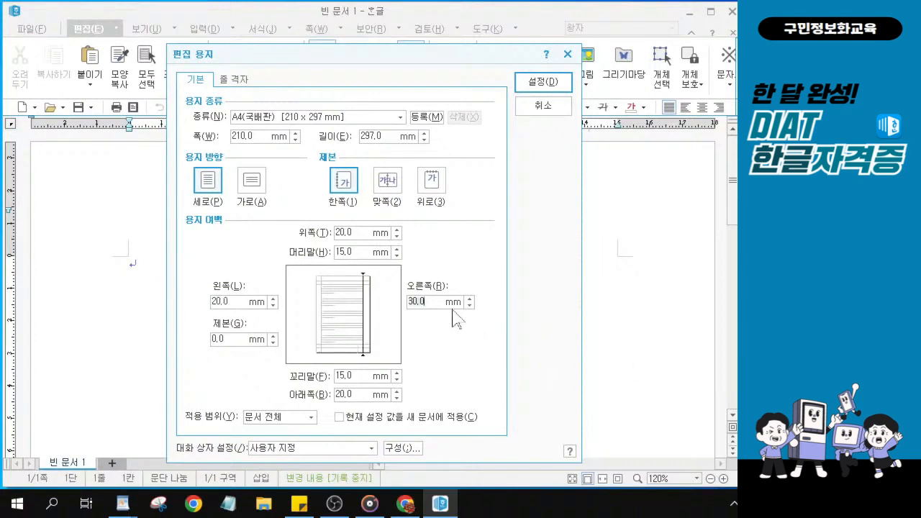
text(20)
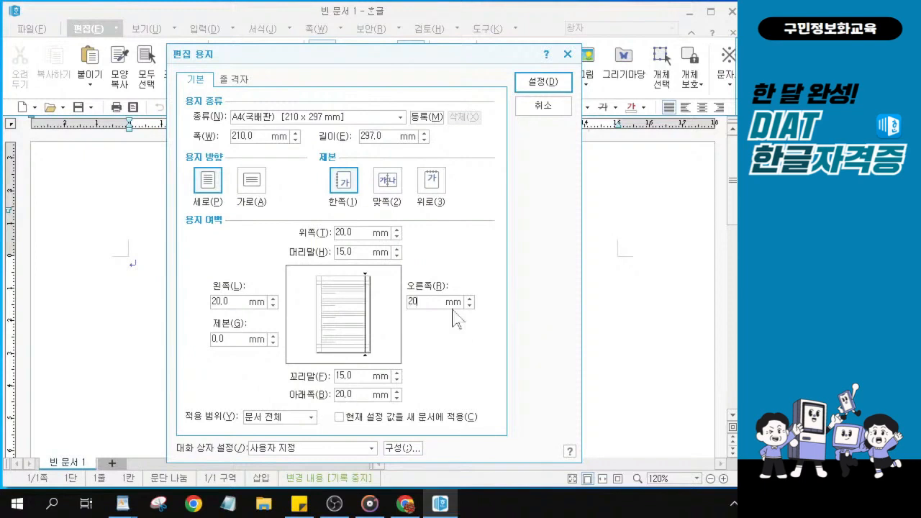
key(Tab)
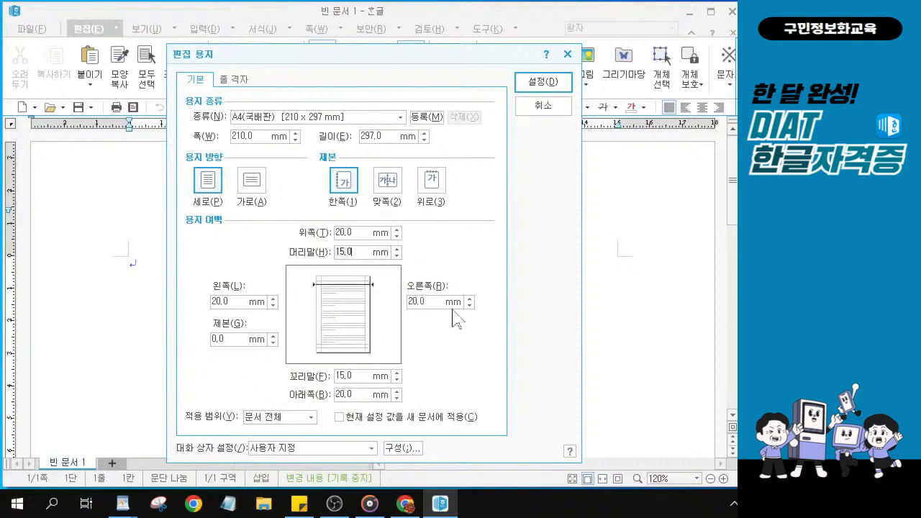
text(10)
key(Tab)
text(10)
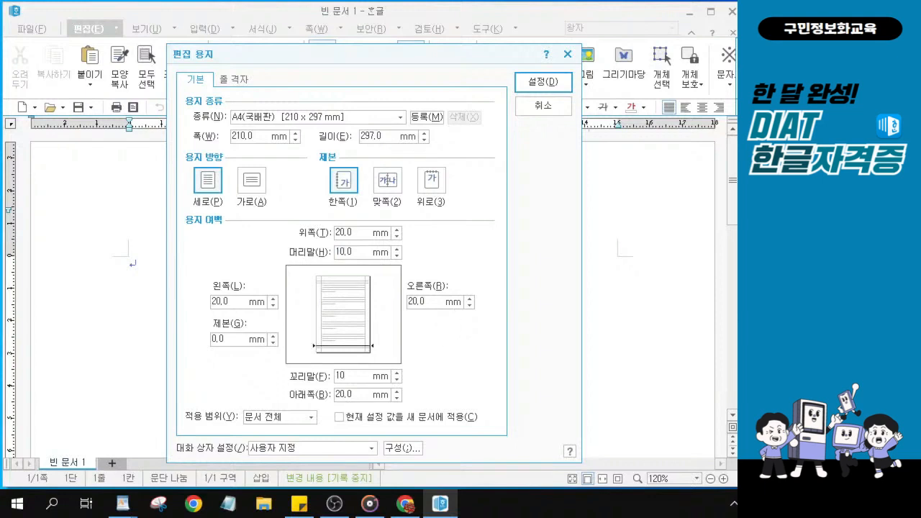
Apply the 20 mm margins and 10 mm header and footer with 설정 and close 편집 용지
key(alt+Tab)
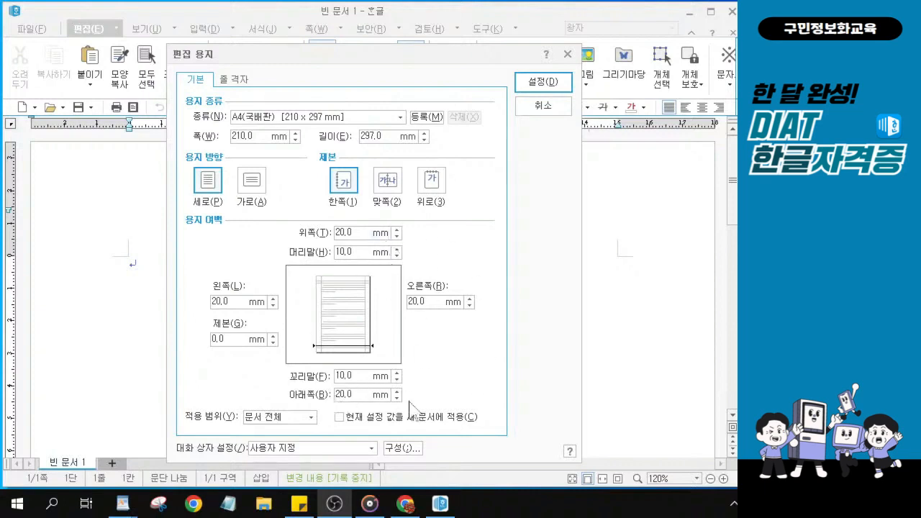
click(538, 83)
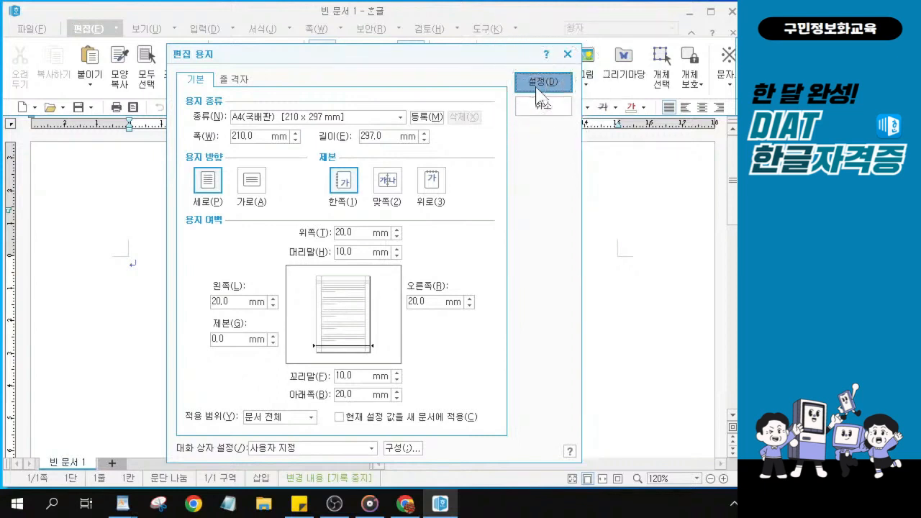
click(536, 87)
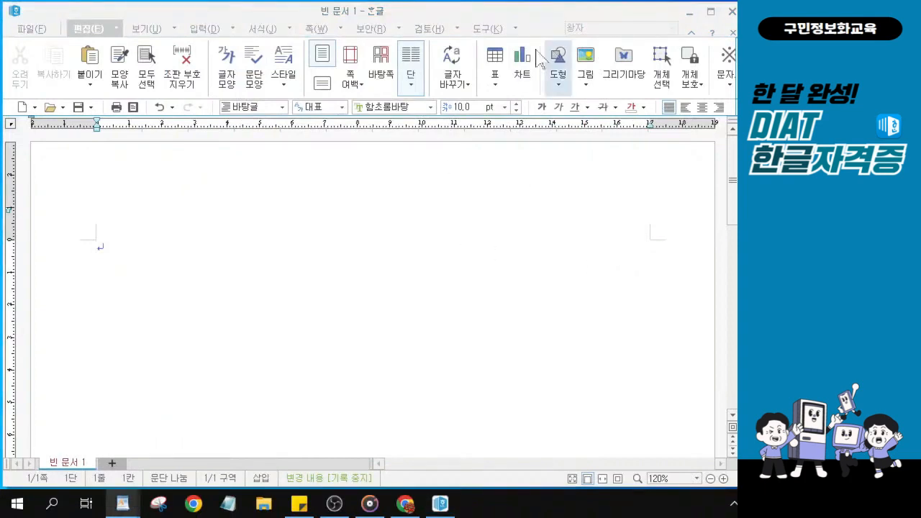
Show the 빠른 교정 dropdown menu from the 도구 tab
click(487, 29)
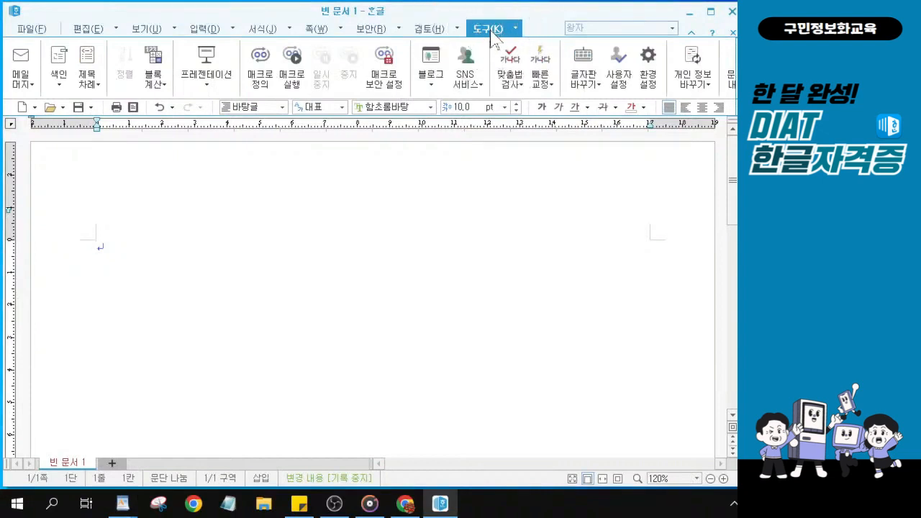
click(542, 86)
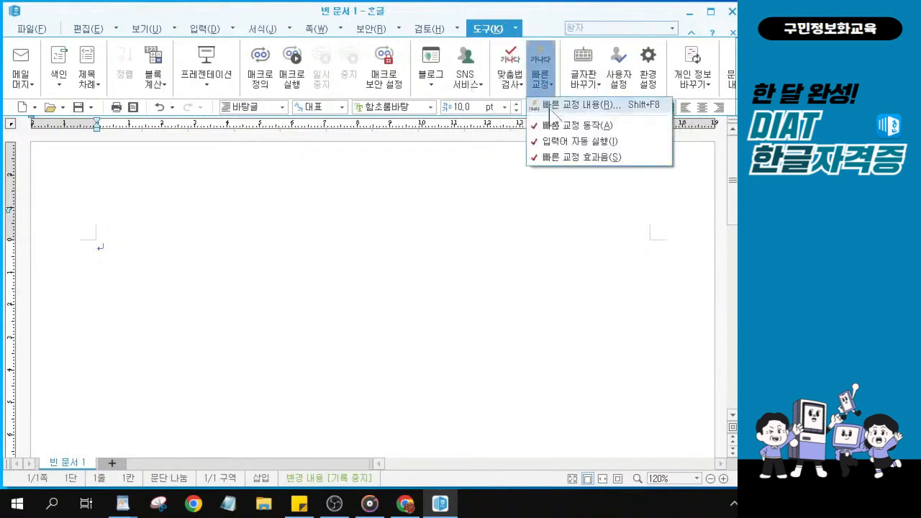
Uncheck 자동 글머리 기호 넣기 and 자동 번호 매기기 on the 입력 자동 서식 tab, then close
click(550, 109)
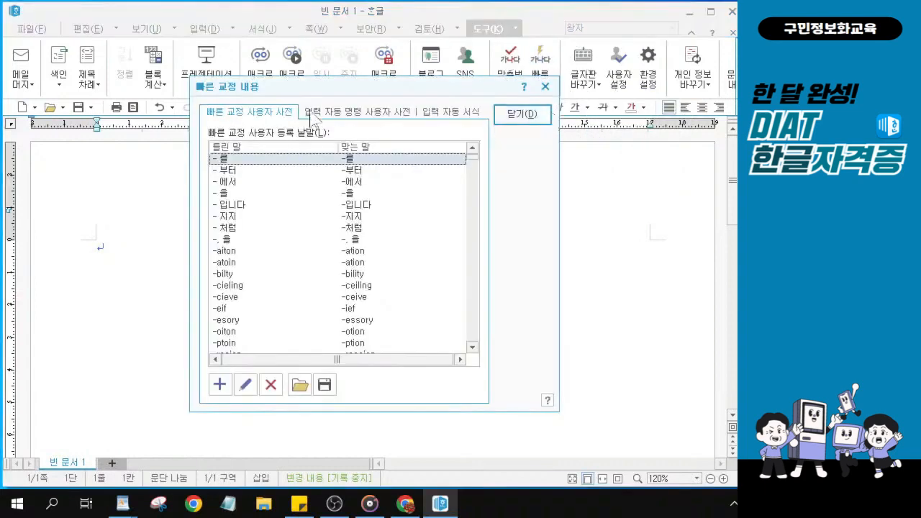
drag(325, 87, 261, 88)
click(401, 114)
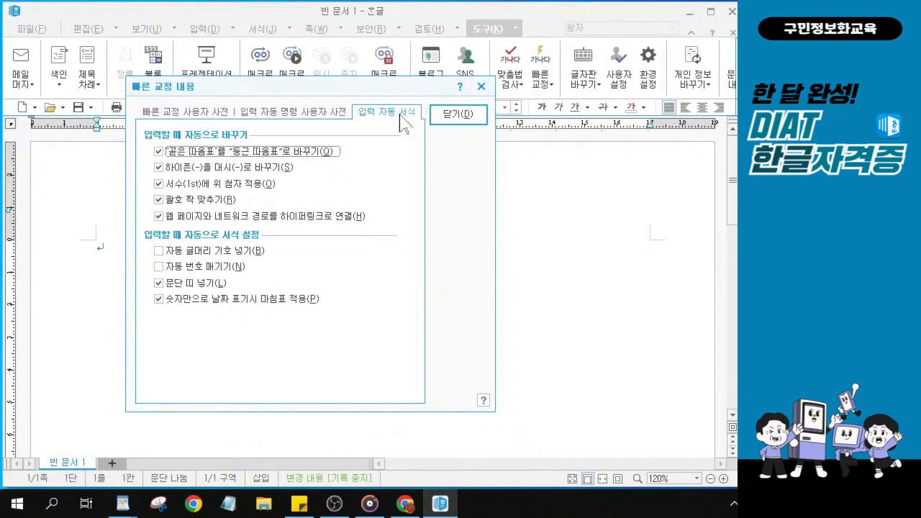
key(alt)
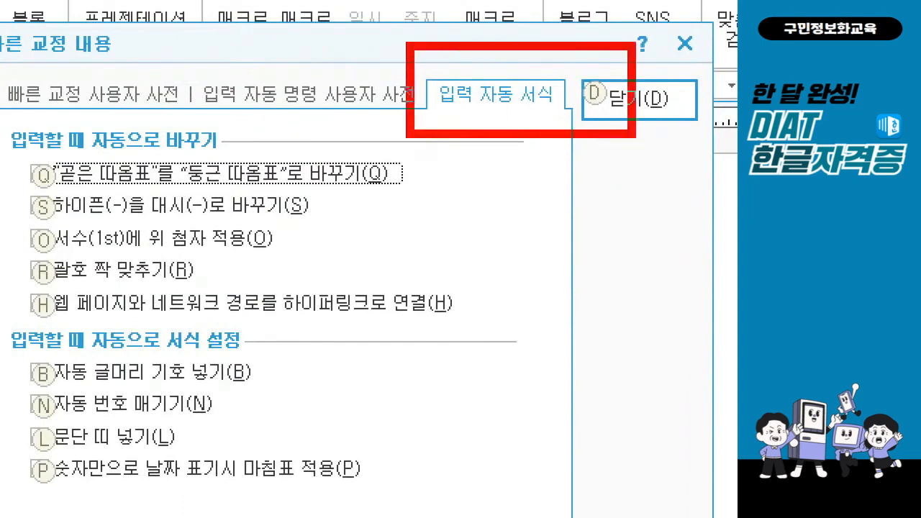
mouse_move(40, 354)
mouse_down()
mouse_move(51, 383)
mouse_move(268, 415)
mouse_move(268, 425)
mouse_up()
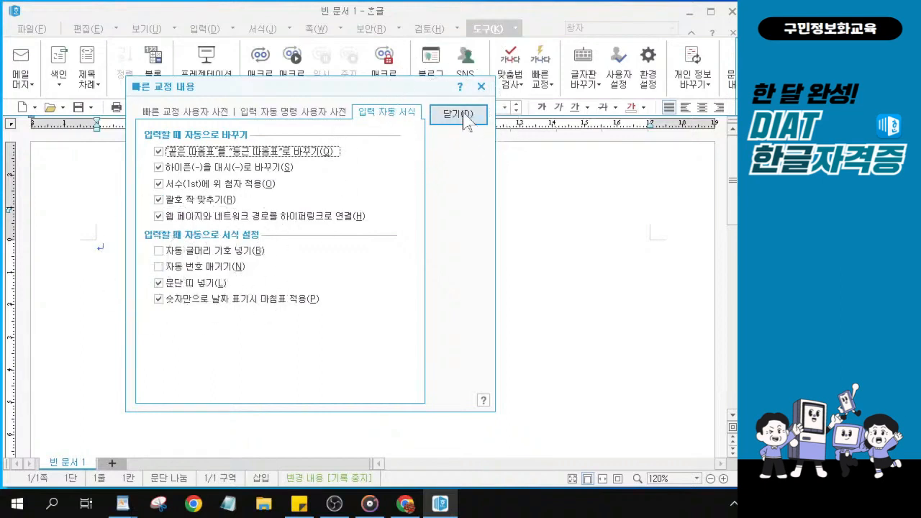
click(466, 120)
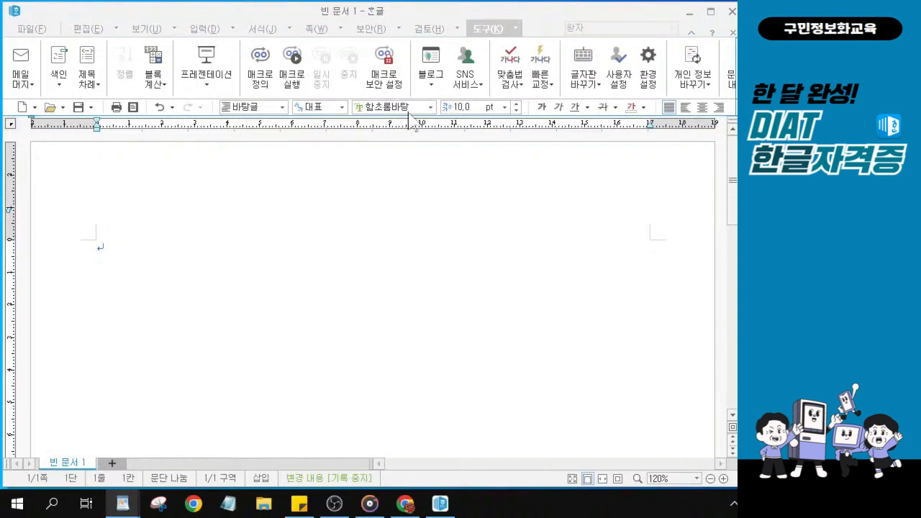
Change the document font from 함초롬바탕 to 바탕 in the font name box
click(405, 105)
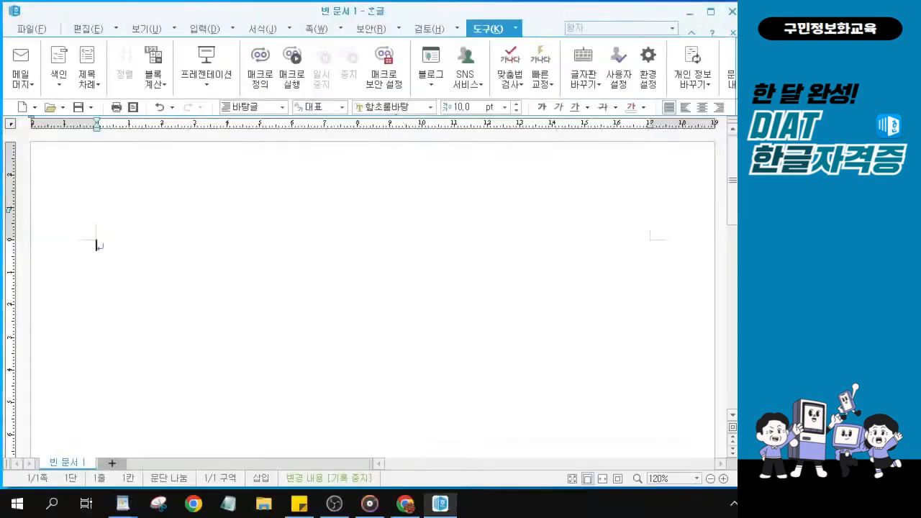
text(바)
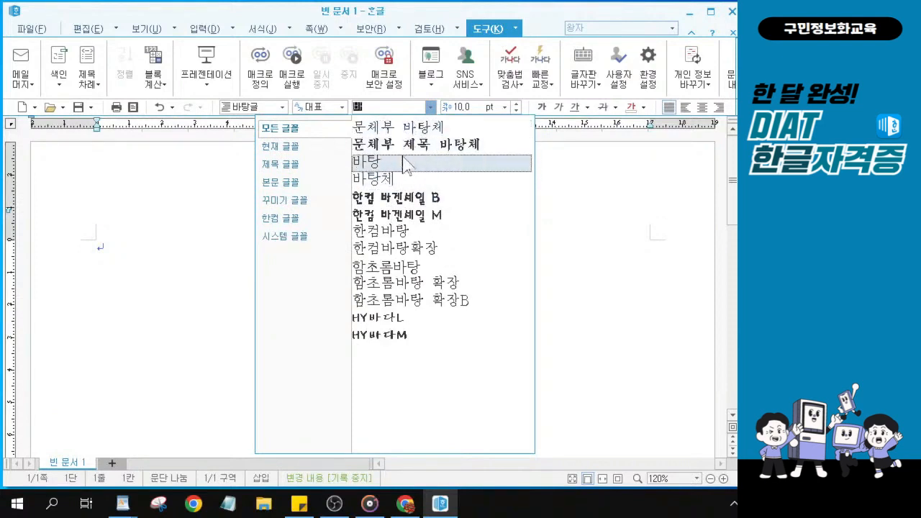
key(ctrl)
key(ctrl)
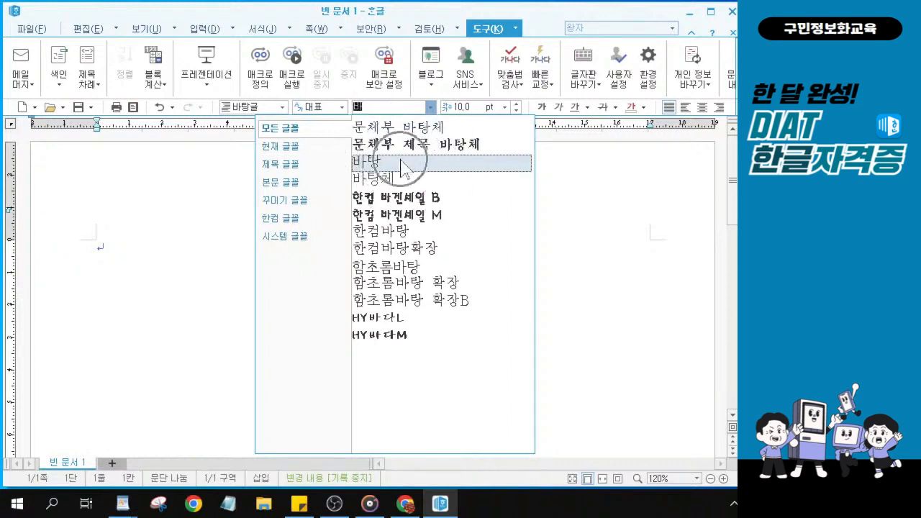
key(ctrl)
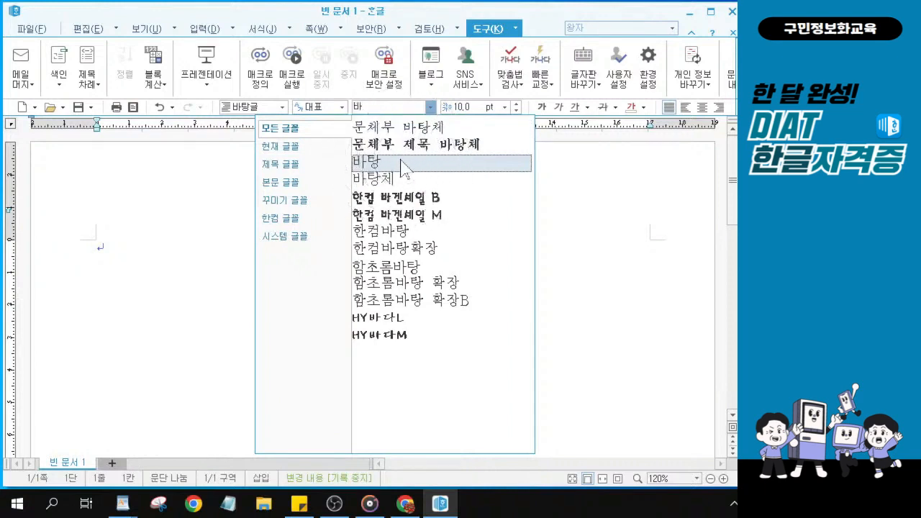
key(ctrl)
key(ctrl)
key(ctrl)
click(401, 164)
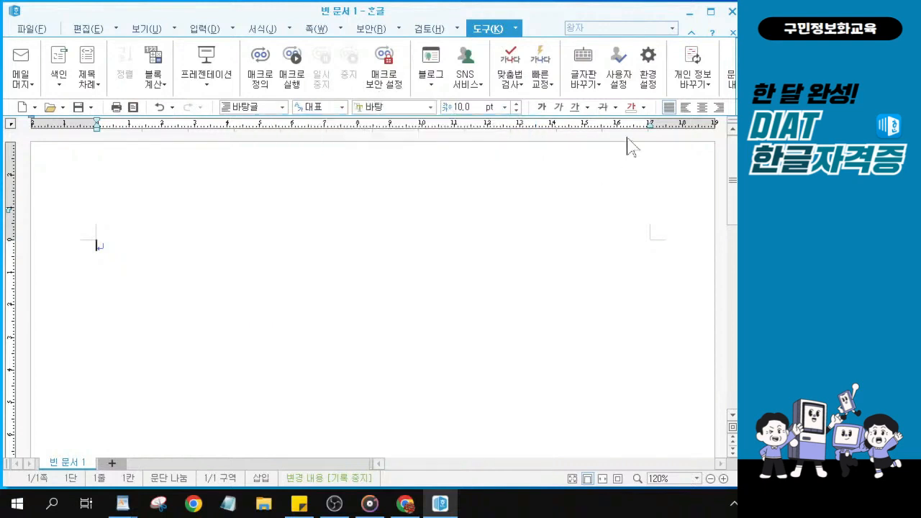
drag(354, 16, 137, 33)
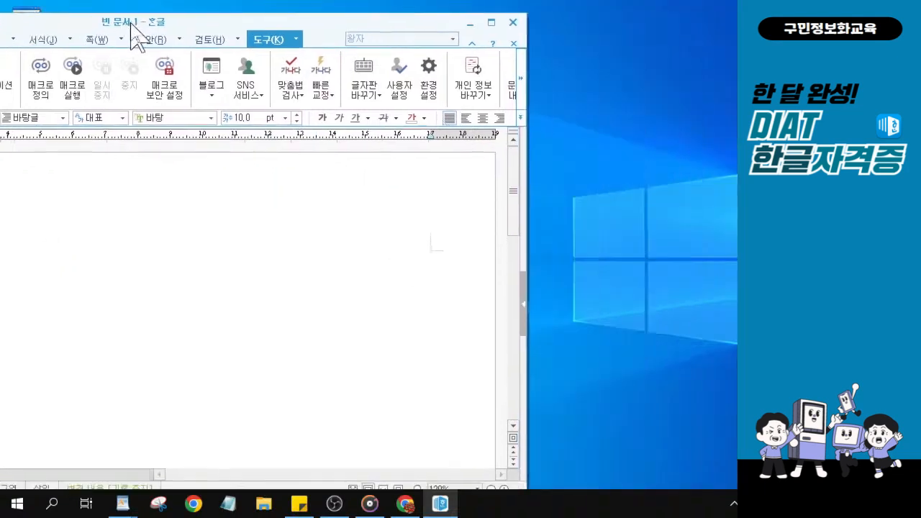
click(521, 118)
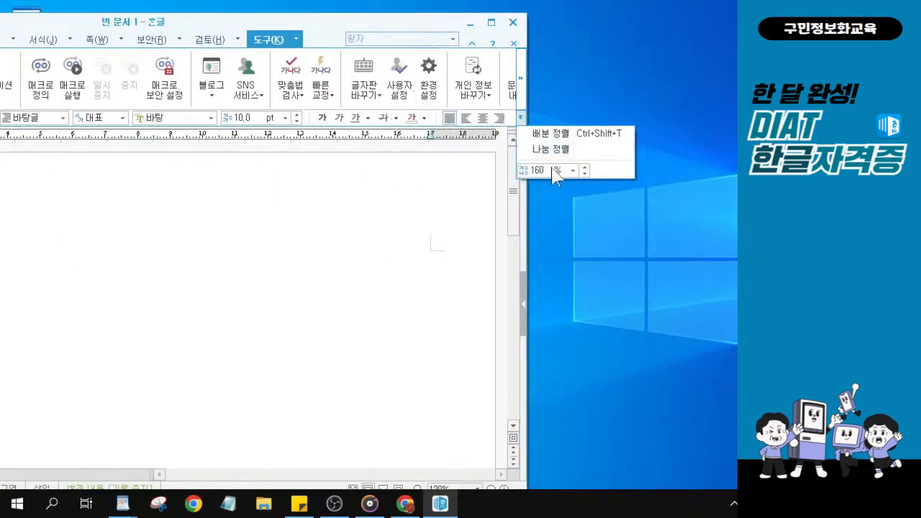
key(ctrl)
key(ctrl)
key(ctrl)
click(374, 26)
drag(324, 22, 547, 13)
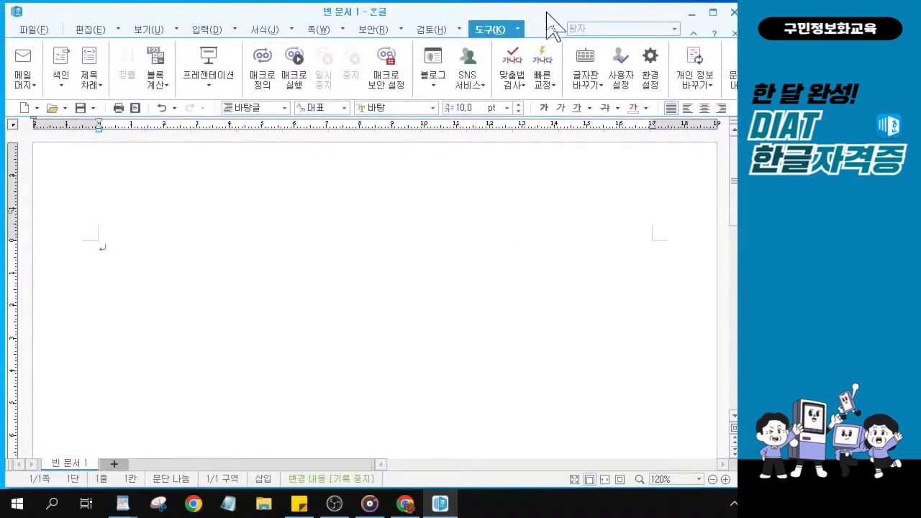
key(alt+Tab)
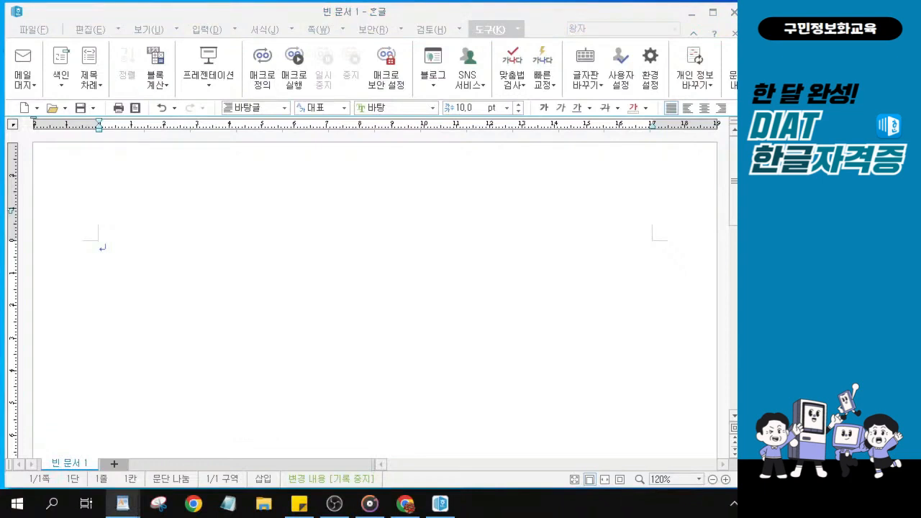
click(295, 243)
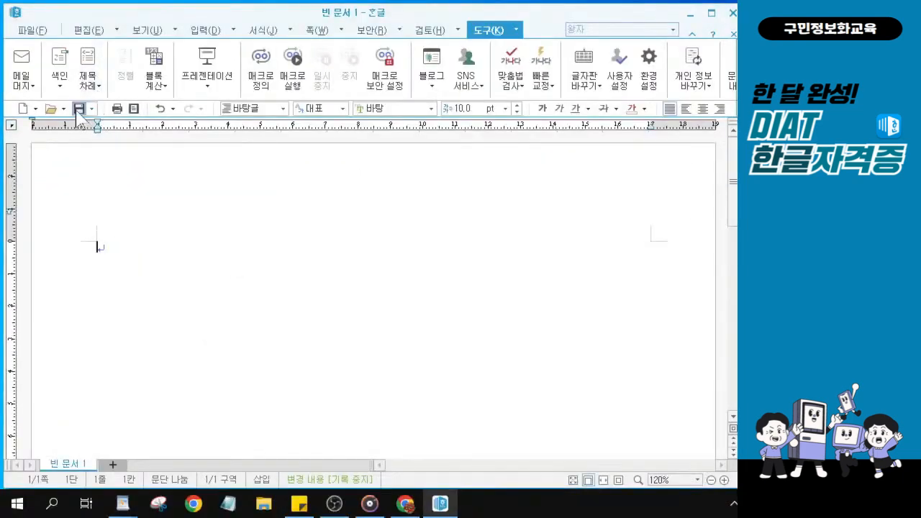
Save the document as 워드-221122.hwp in the KAIT folder on the desktop
click(79, 109)
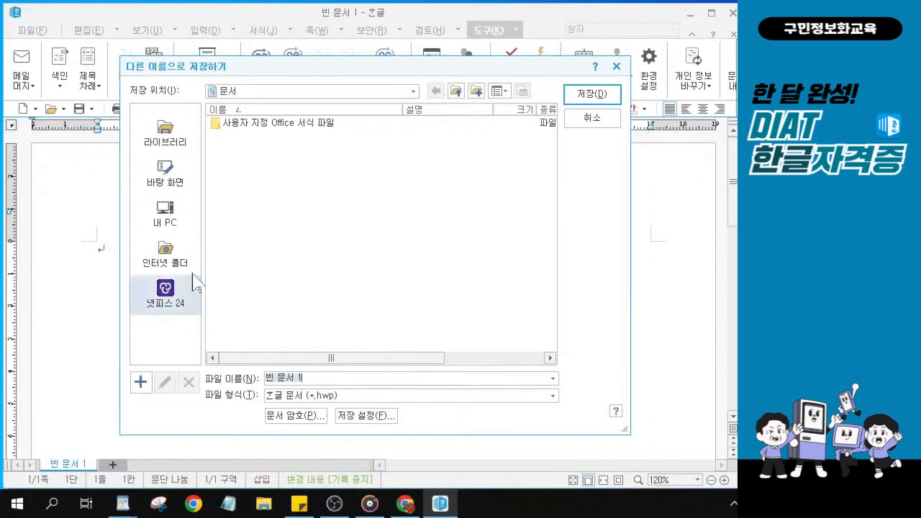
click(164, 186)
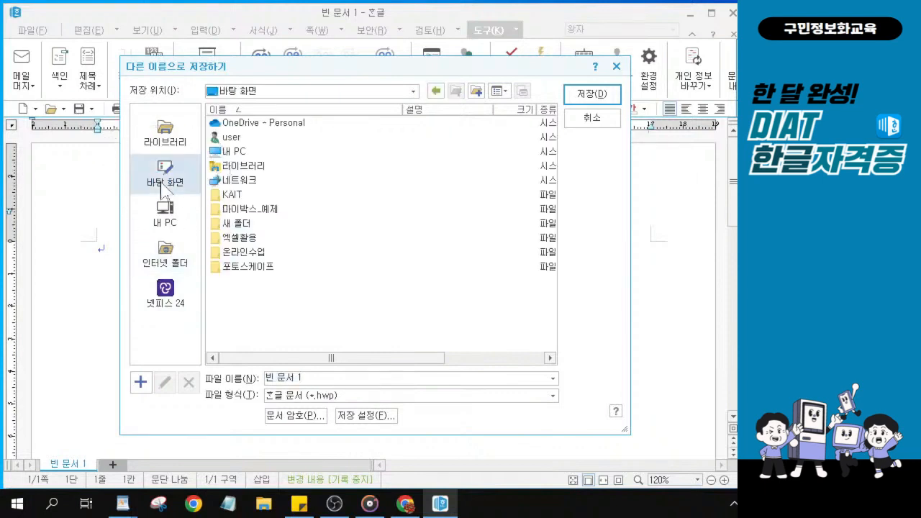
click(231, 195)
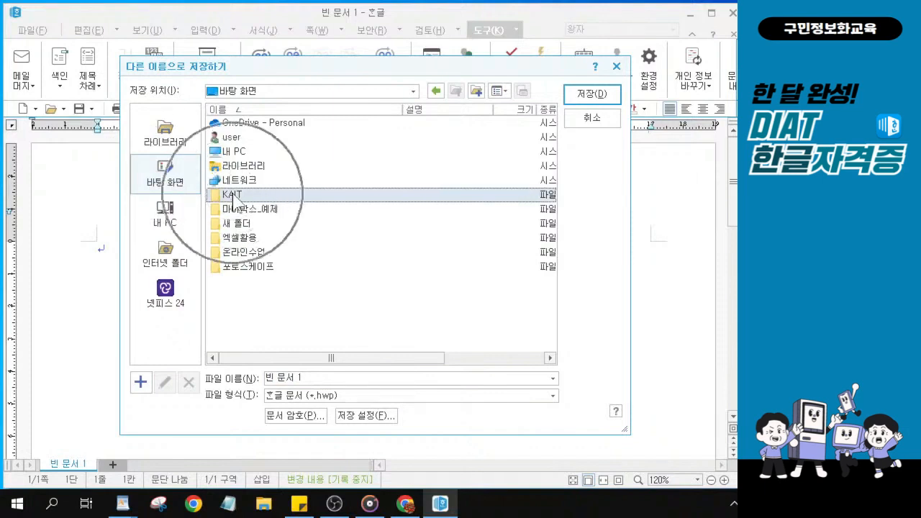
double_click(232, 195)
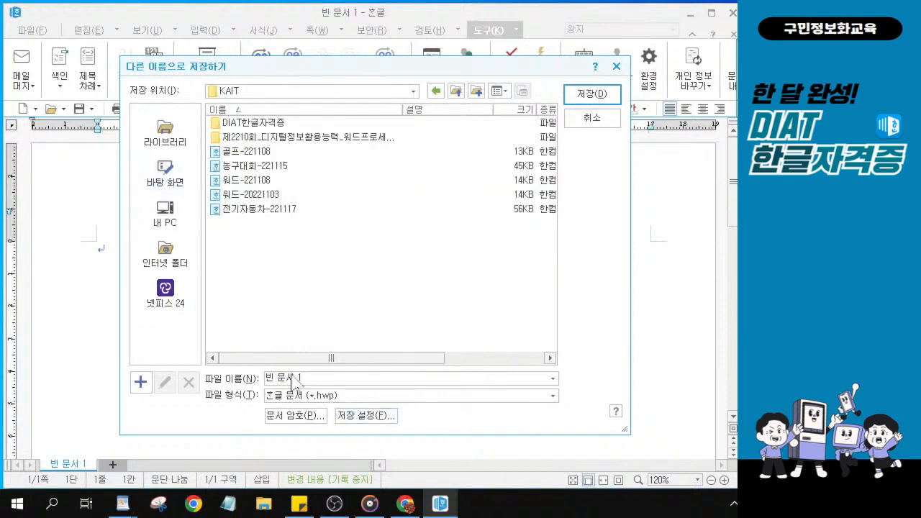
drag(321, 378, 264, 378)
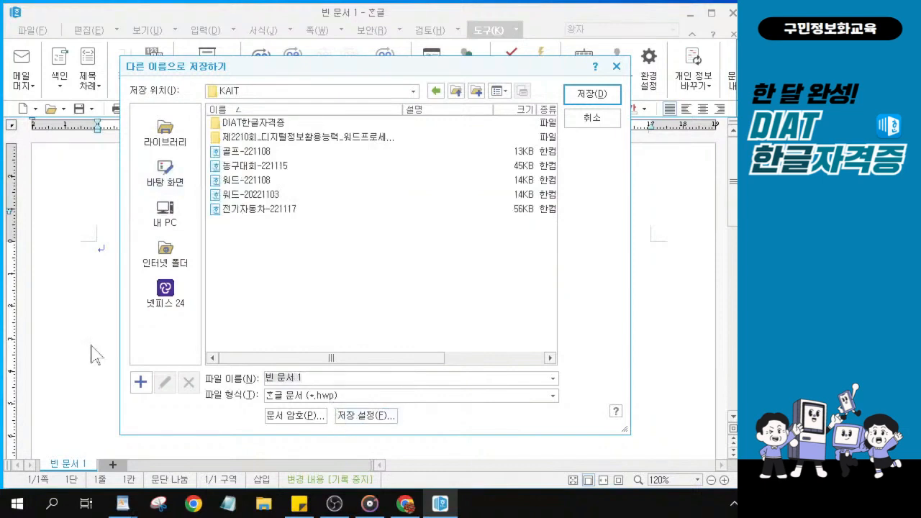
text(워드)
text(-2211)
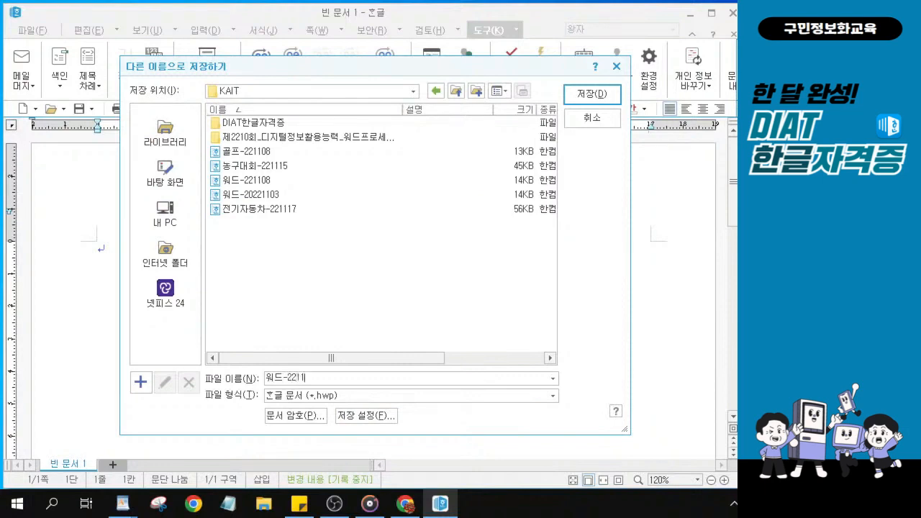
text(22)
key(alt)
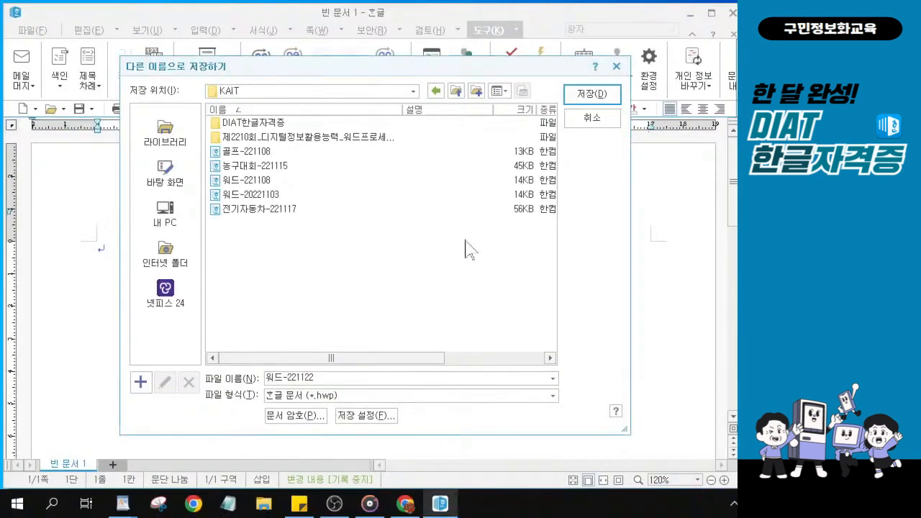
click(587, 94)
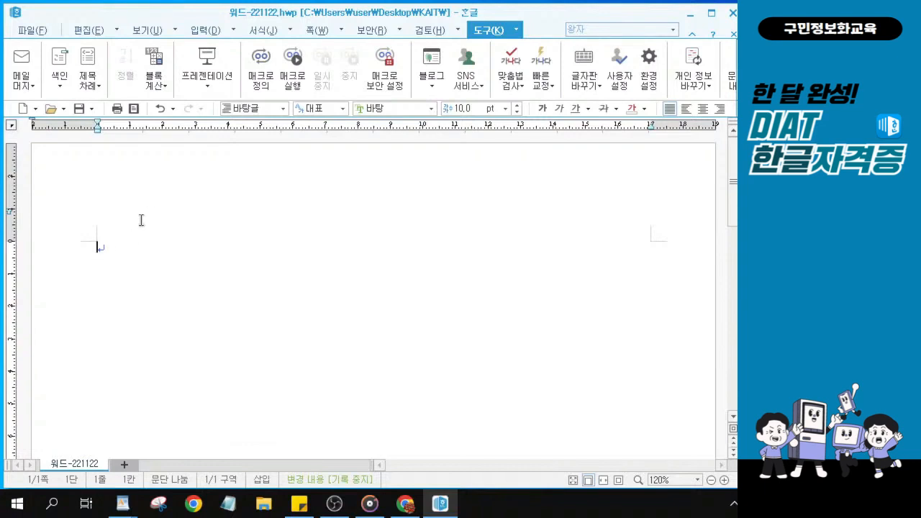
Choose 문서 끼워 넣기 from the 입력 dropdown to insert another document's contents
click(233, 31)
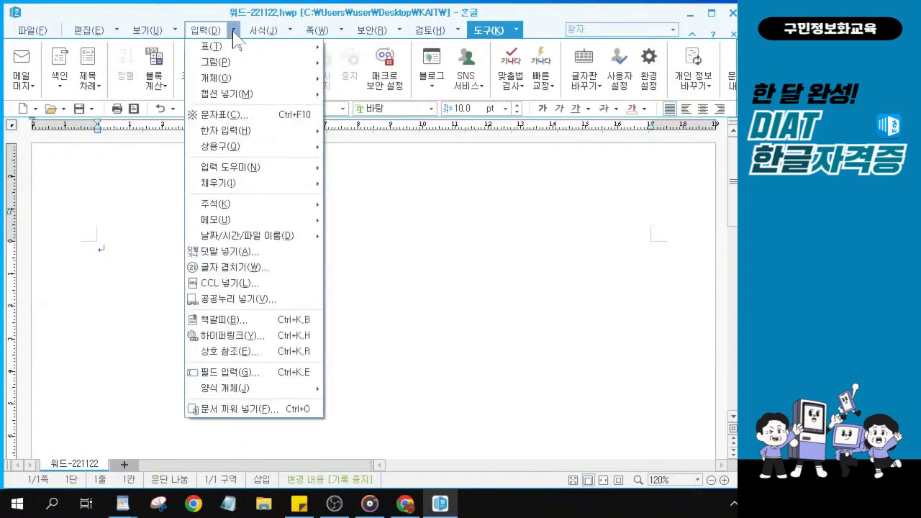
click(233, 32)
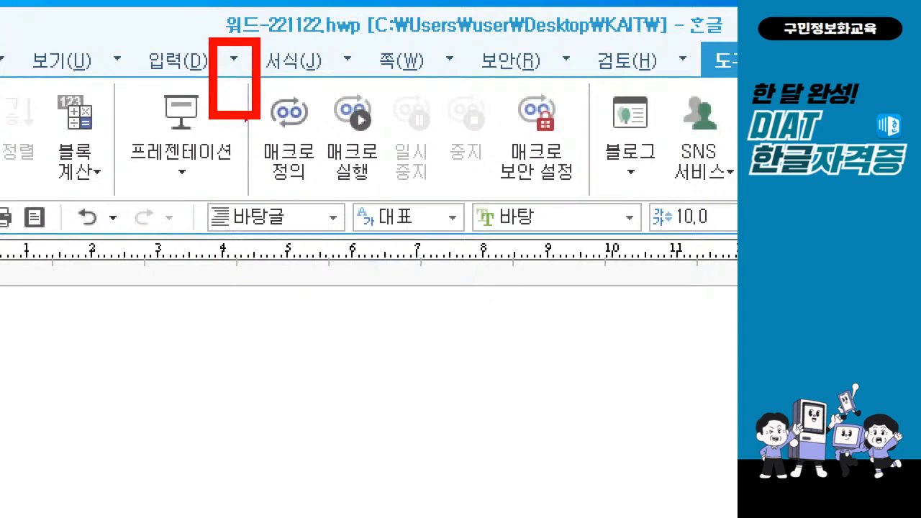
click(234, 57)
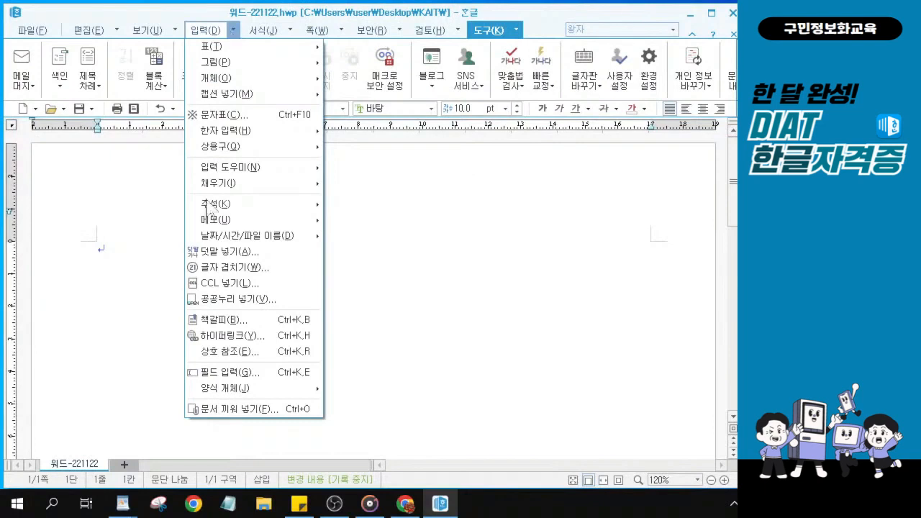
click(242, 412)
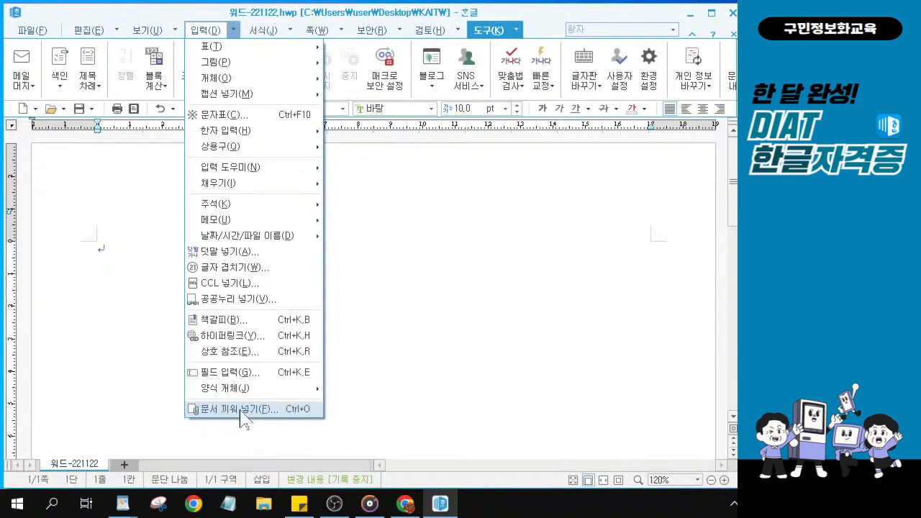
click(242, 412)
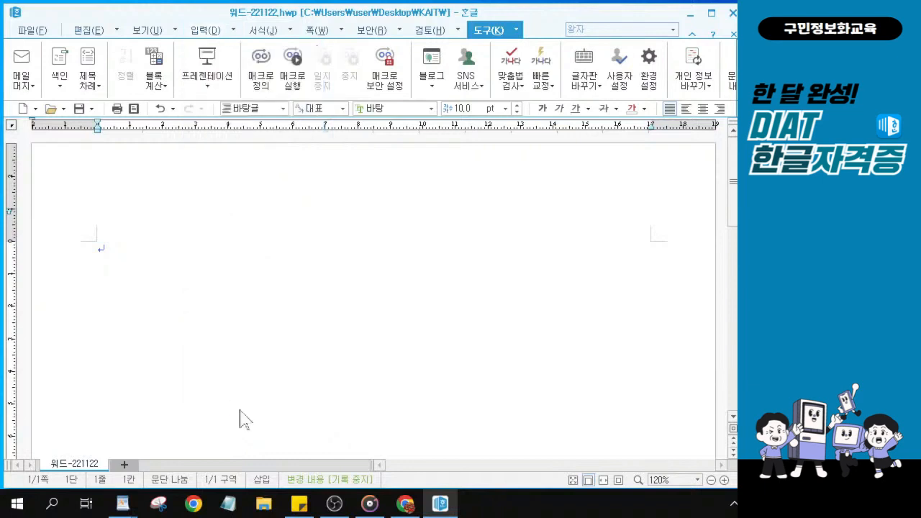
Browse to the KAIT folder on the desktop in the insert-document dialog
drag(261, 83, 260, 70)
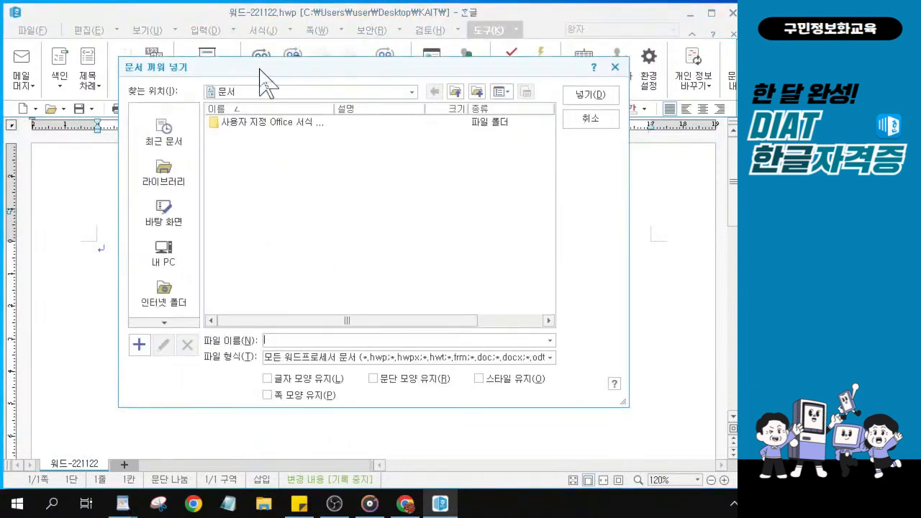
click(159, 215)
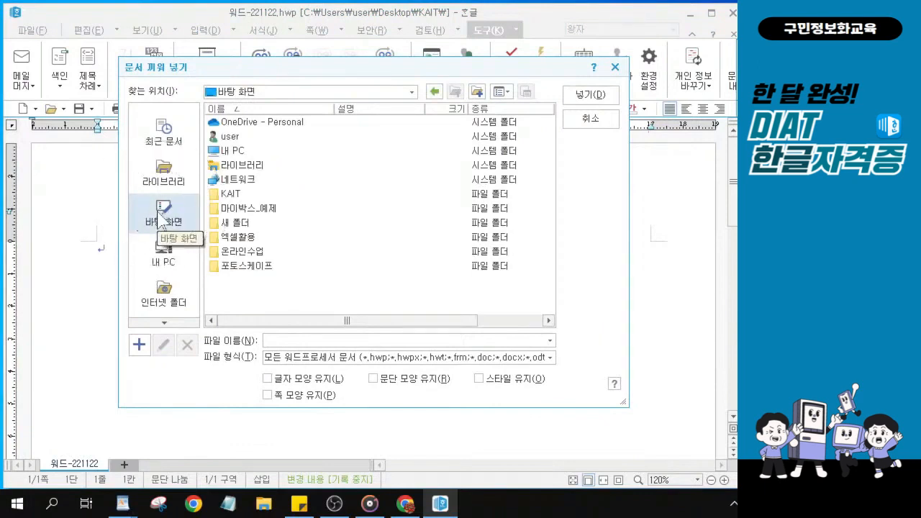
click(239, 196)
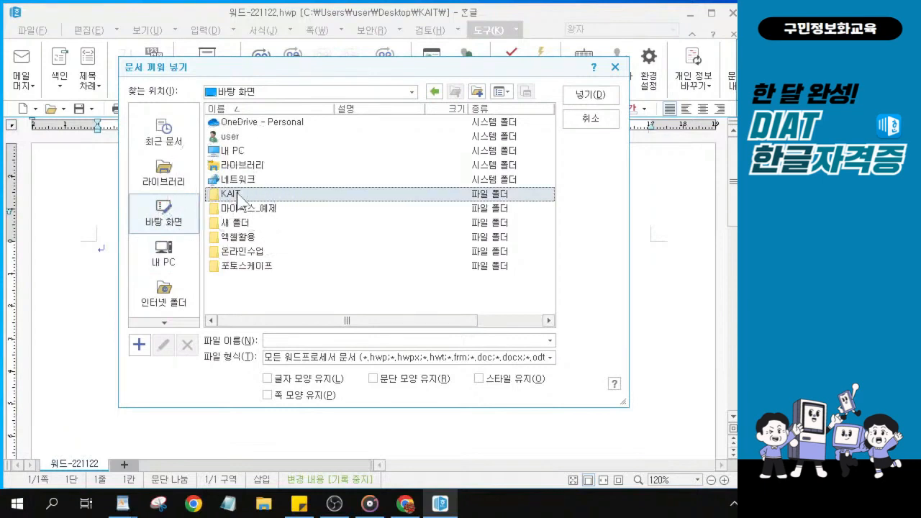
double_click(240, 195)
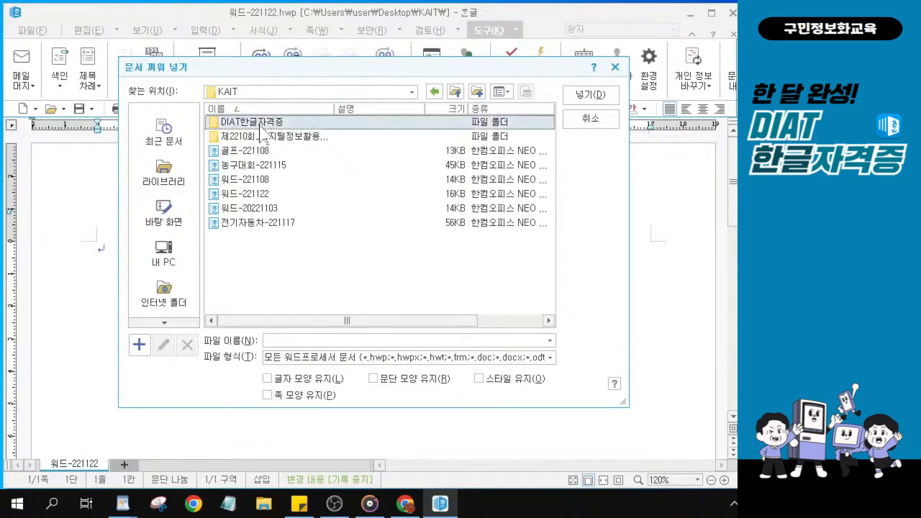
key(alt)
Open DIAT한글자격증, then 실전모의고사풀이, to list the six 모의고사 files
double_click(248, 120)
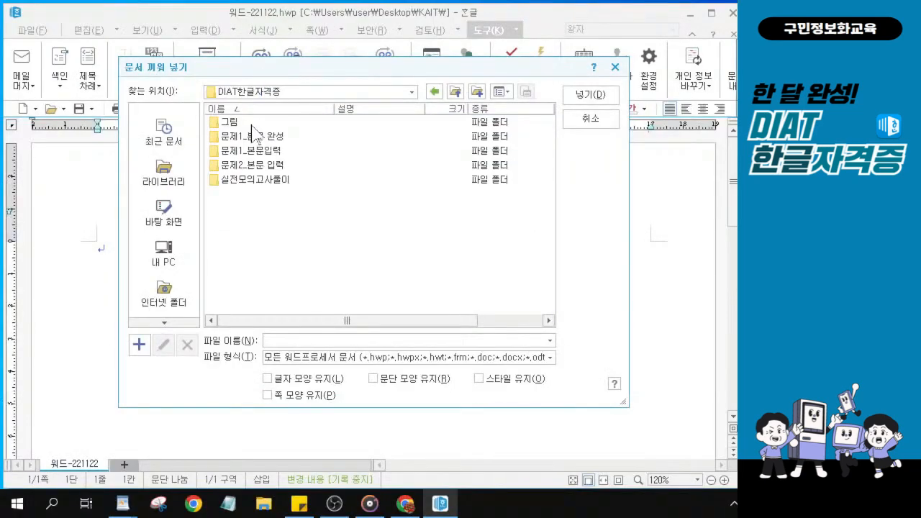
click(248, 181)
key(ctrl)
key(ctrl)
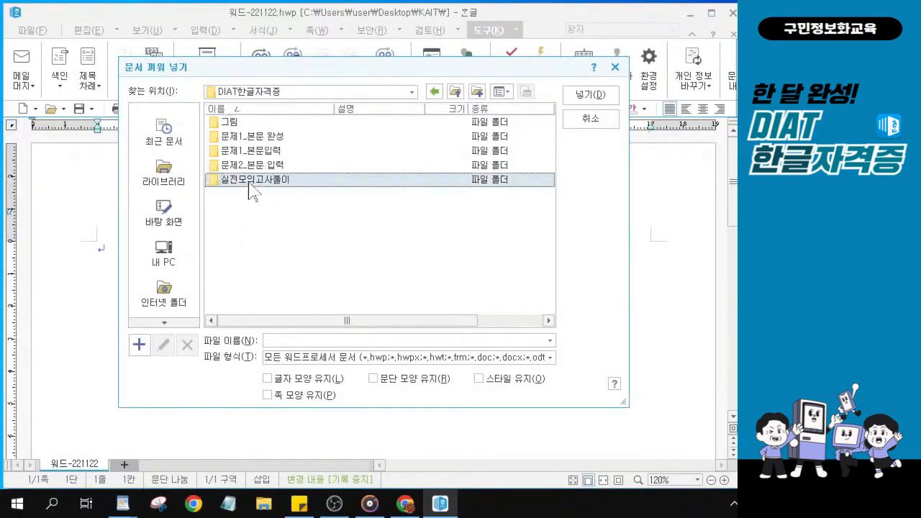
key(alt+Tab)
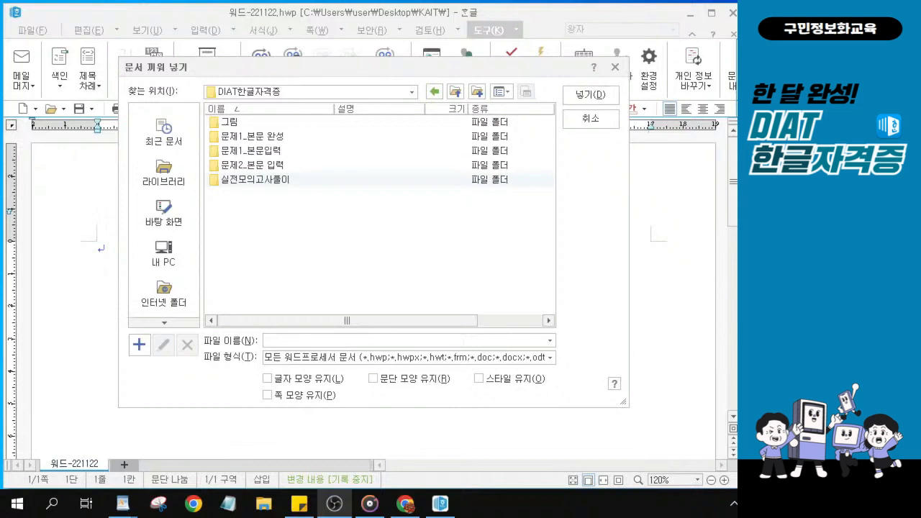
click(293, 181)
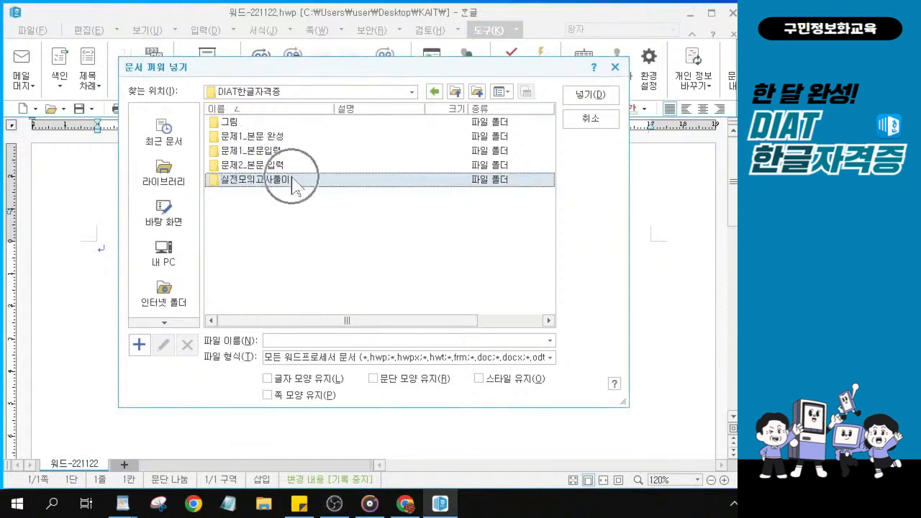
double_click(293, 182)
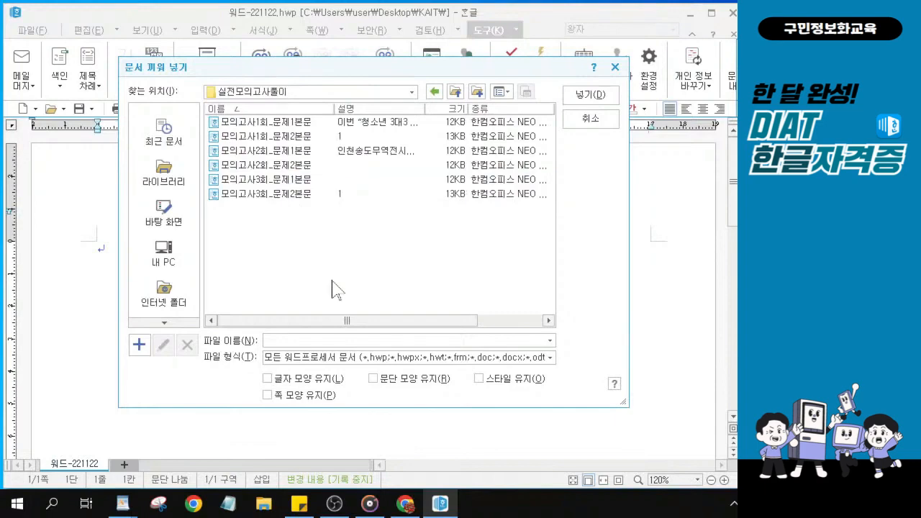
Insert the file 모의고사3회_문제1본문, bringing in the drone-competition paragraph and 대회일정 list
click(272, 181)
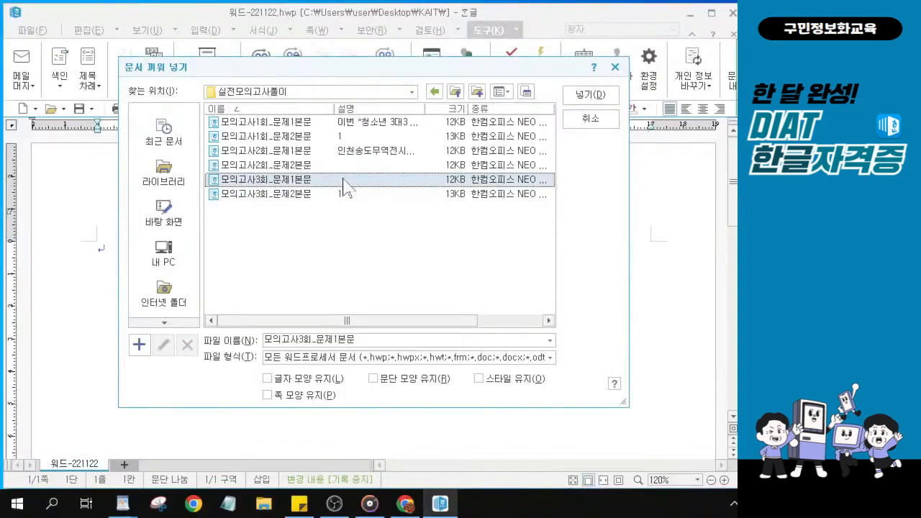
click(419, 192)
click(597, 96)
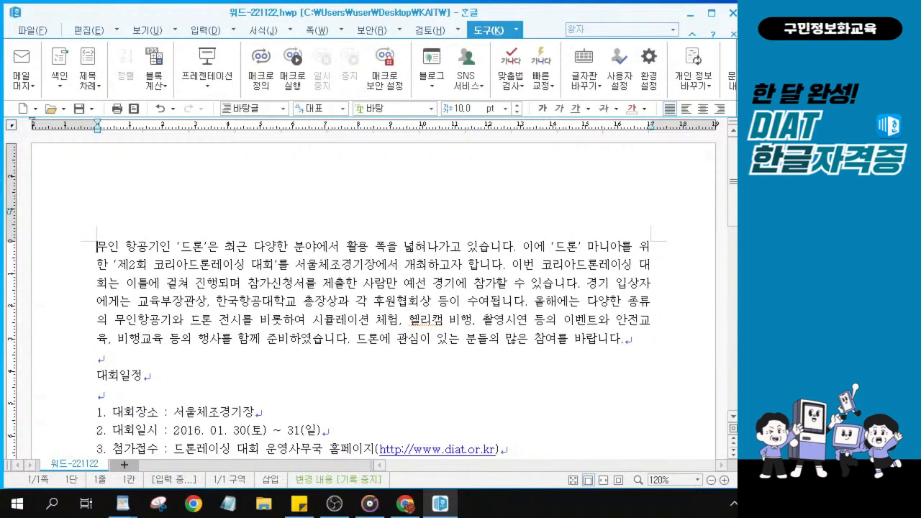
Place the cursor before the 대회일정 heading and open the character map with Ctrl+F10
key(alt+Tab)
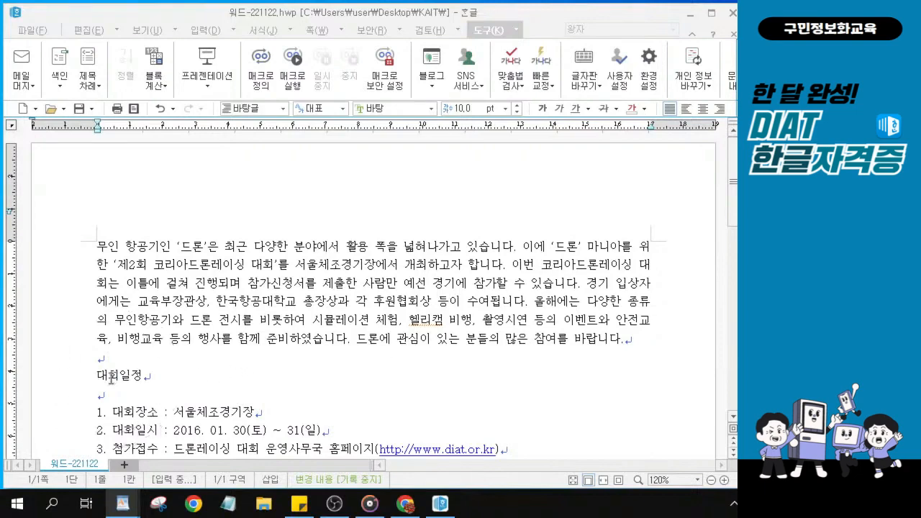
scroll(112, 380, up, 4)
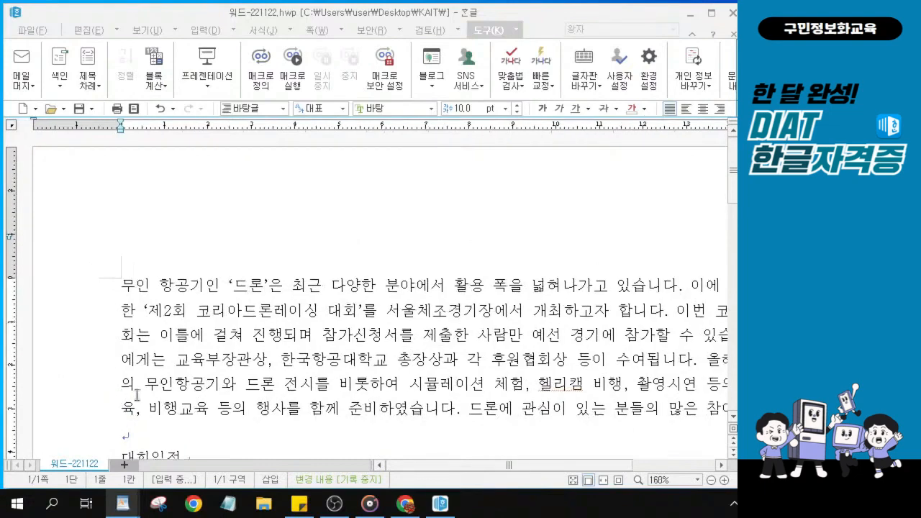
scroll(137, 395, down, 3)
scroll(136, 395, up, 1)
click(121, 392)
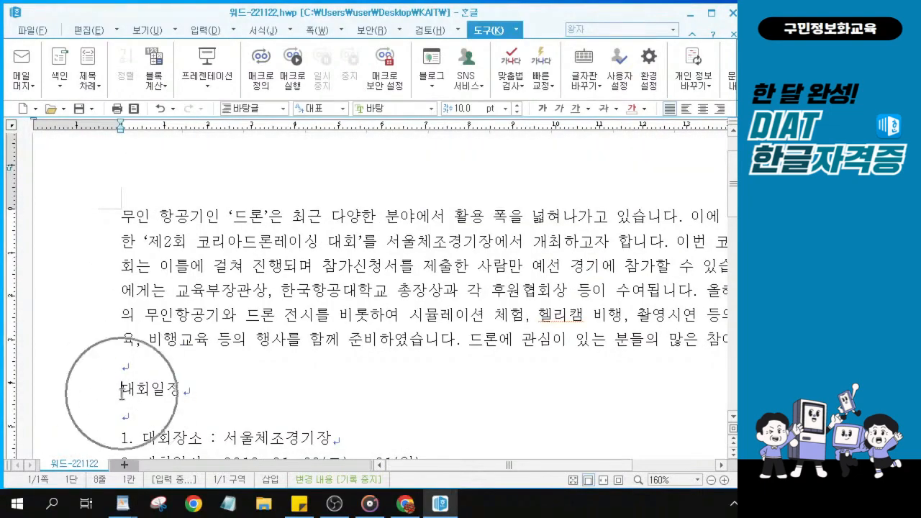
scroll(121, 392, up, 3)
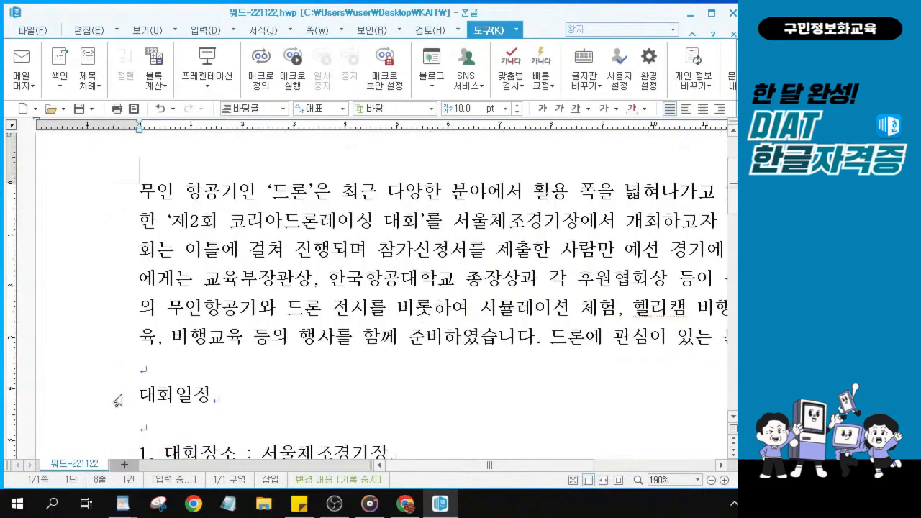
scroll(117, 400, up, 3)
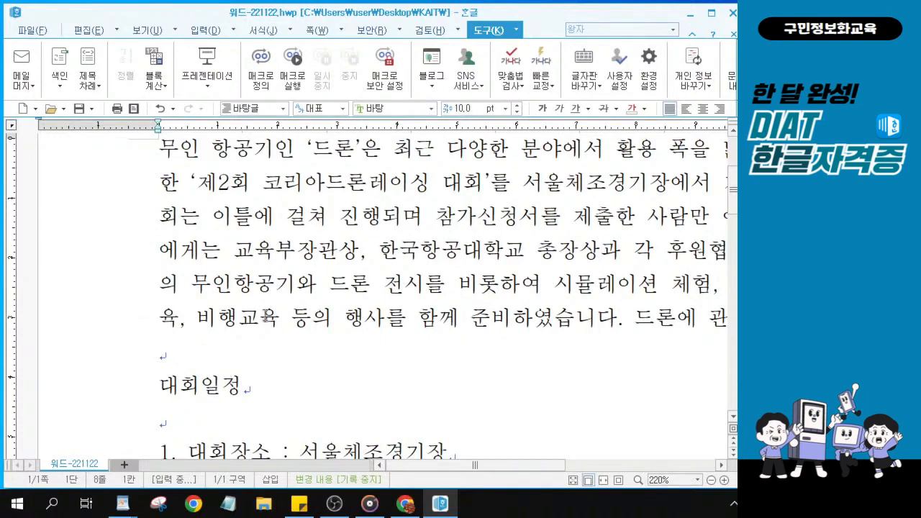
key(ctrl)
key(ctrl+2)
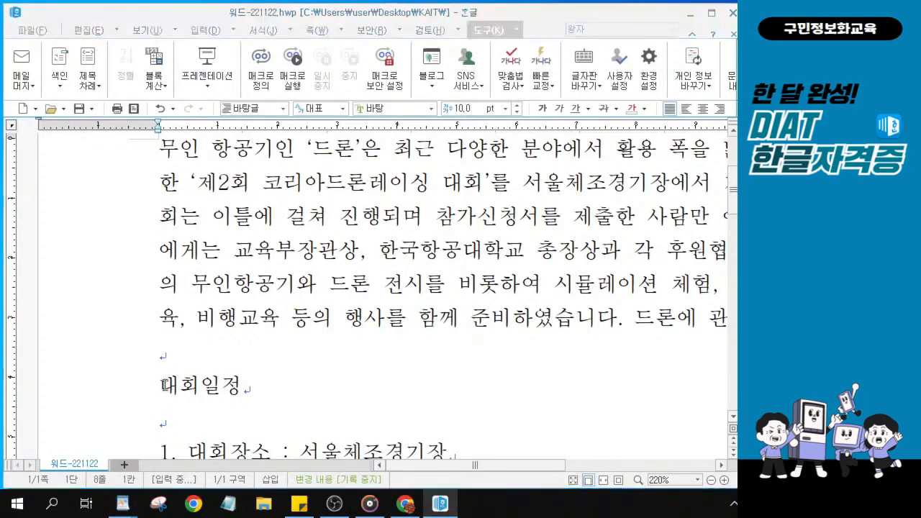
key(ctrl+F10)
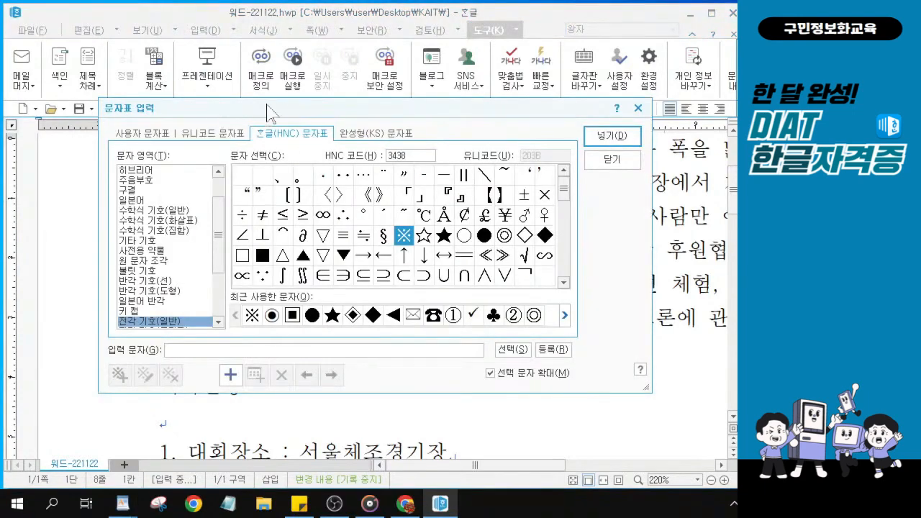
Show the 전각 기호(일반) full-width general symbols set in the character map
drag(280, 105, 294, 93)
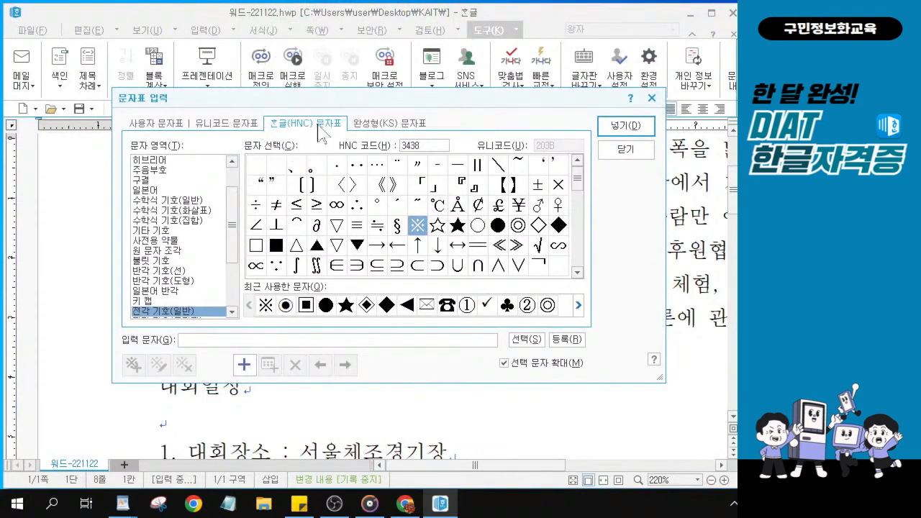
key(ctrl)
key(ctrl)
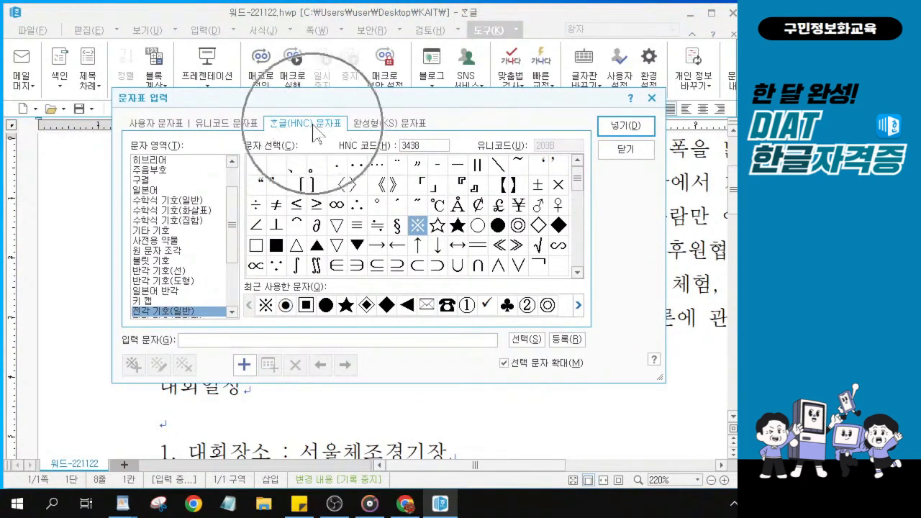
key(ctrl)
key(ctrl)
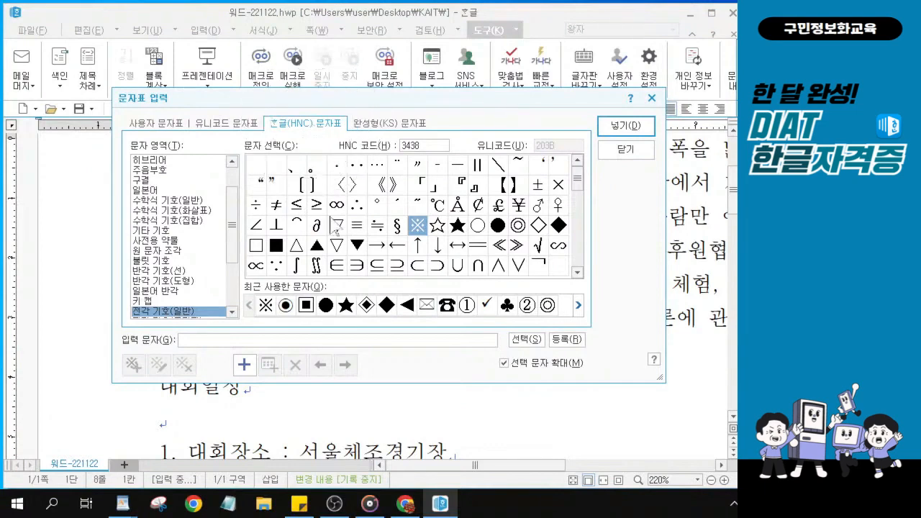
key(ctrl)
key(ctrl)
drag(232, 208, 232, 189)
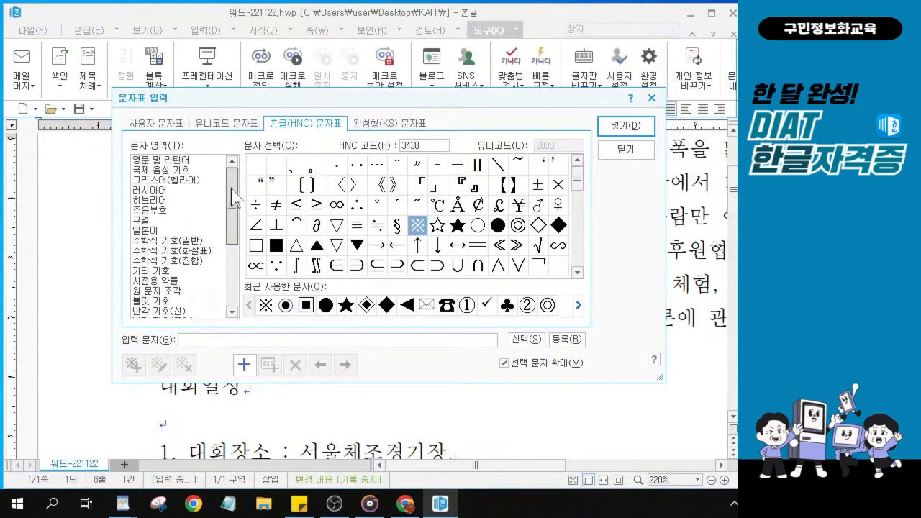
key(ctrl)
key(ctrl)
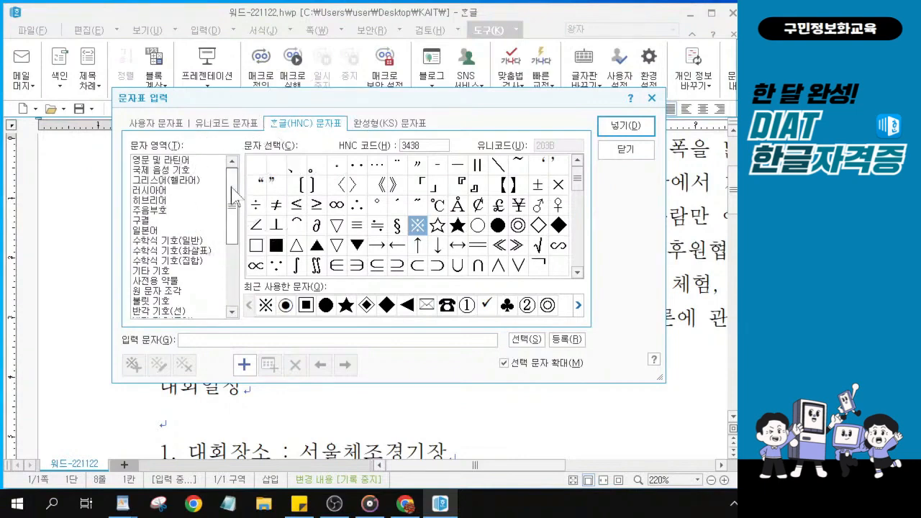
key(ctrl)
drag(232, 215, 236, 314)
click(173, 220)
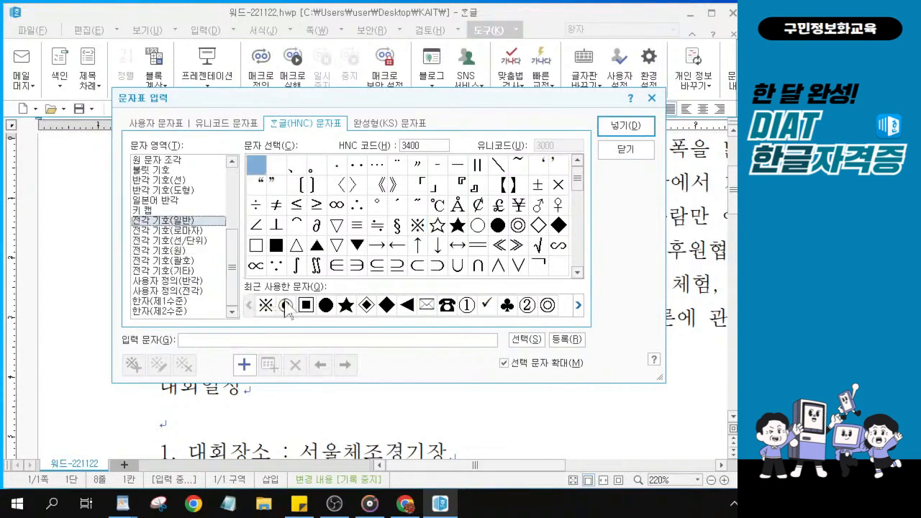
click(806, 136)
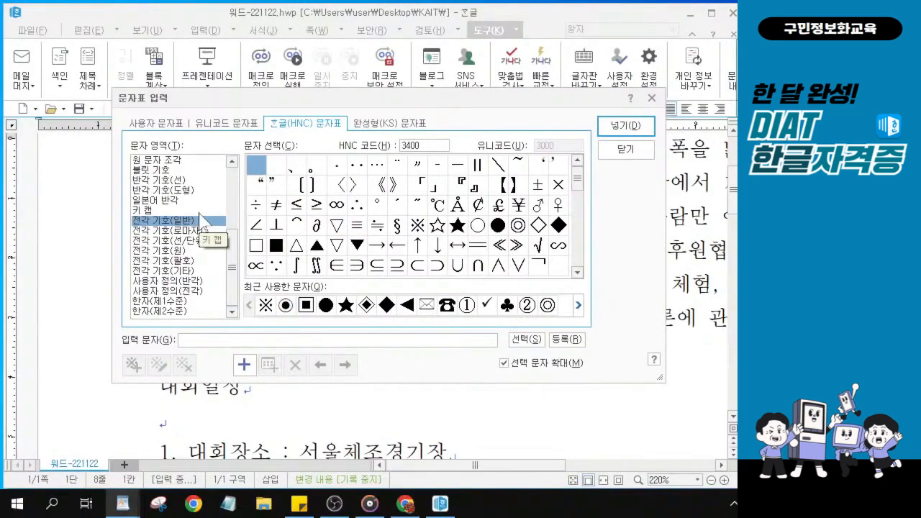
Insert the ◎ double-circle symbol before the 대회일정 heading
click(523, 227)
key(ctrl)
key(ctrl)
key(ctrl)
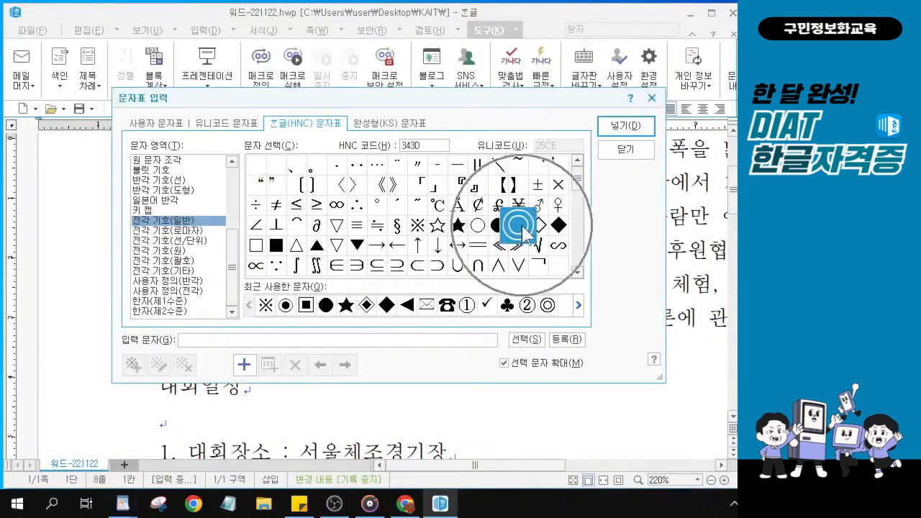
key(ctrl)
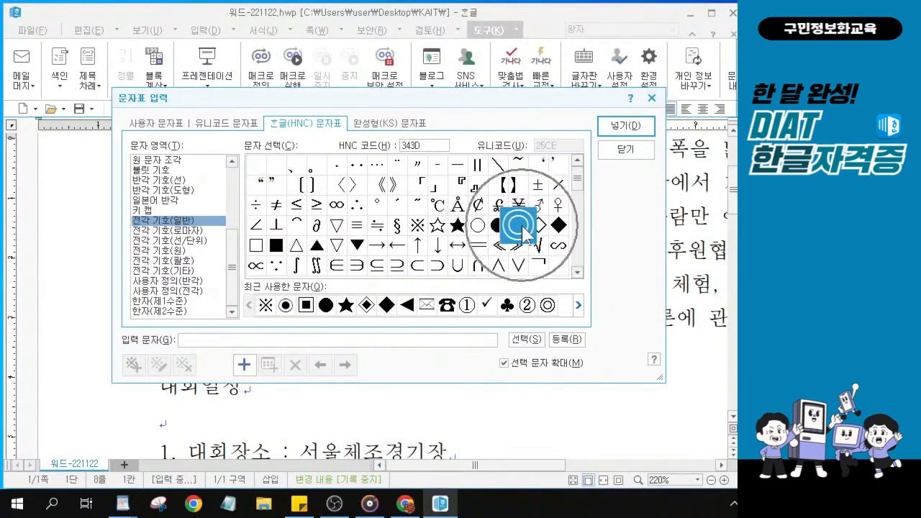
key(ctrl)
key(ctrl)
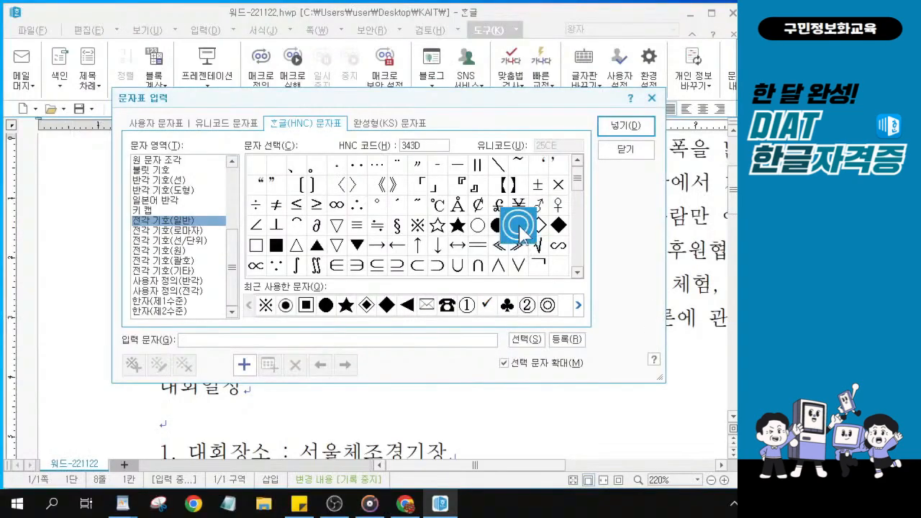
click(615, 129)
click(616, 128)
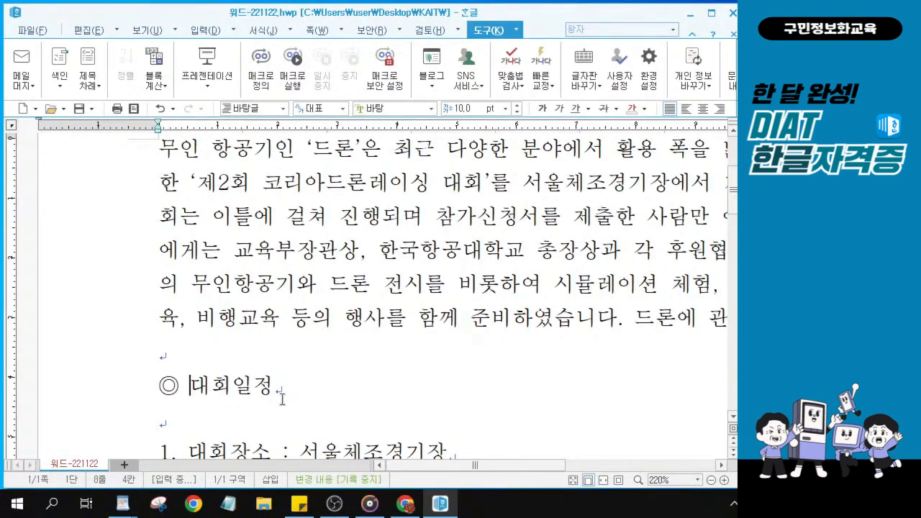
Move the cursor to the end of the 대회일정 heading and reopen the character map
click(193, 385)
click(284, 382)
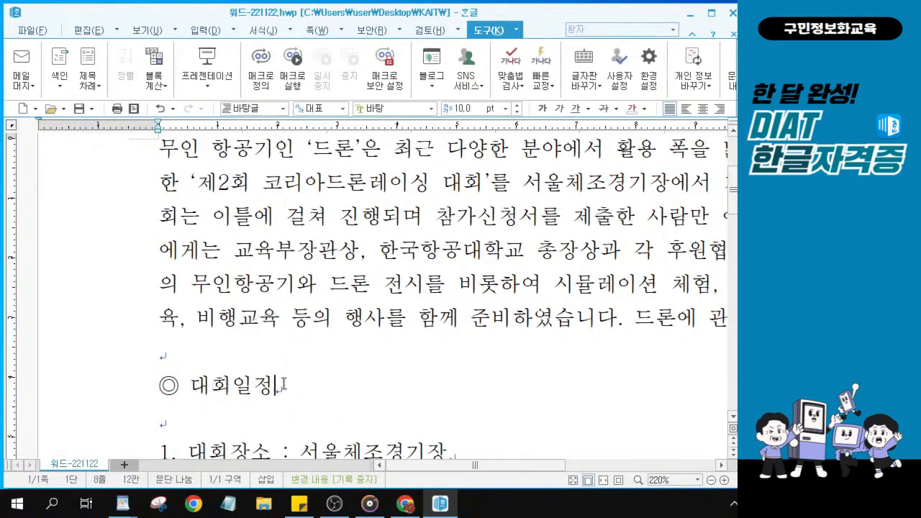
scroll(283, 384, down, 2)
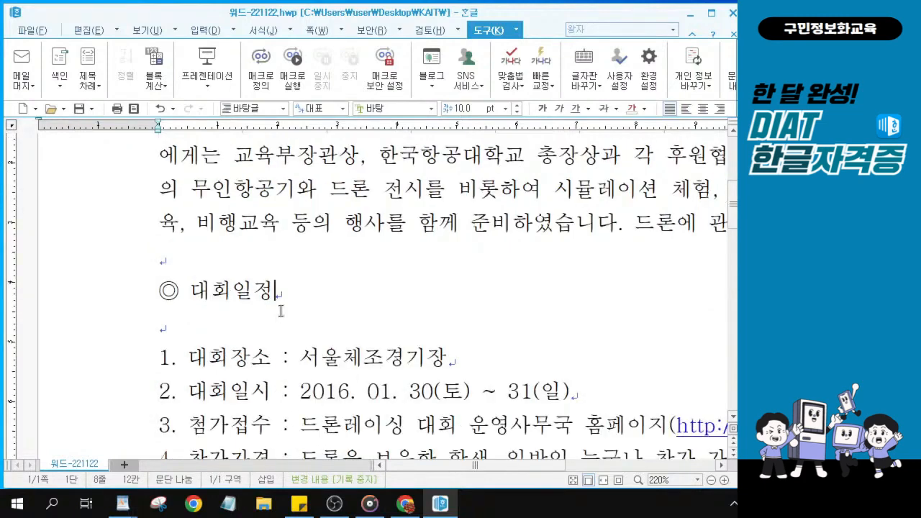
scroll(281, 311, up, 3)
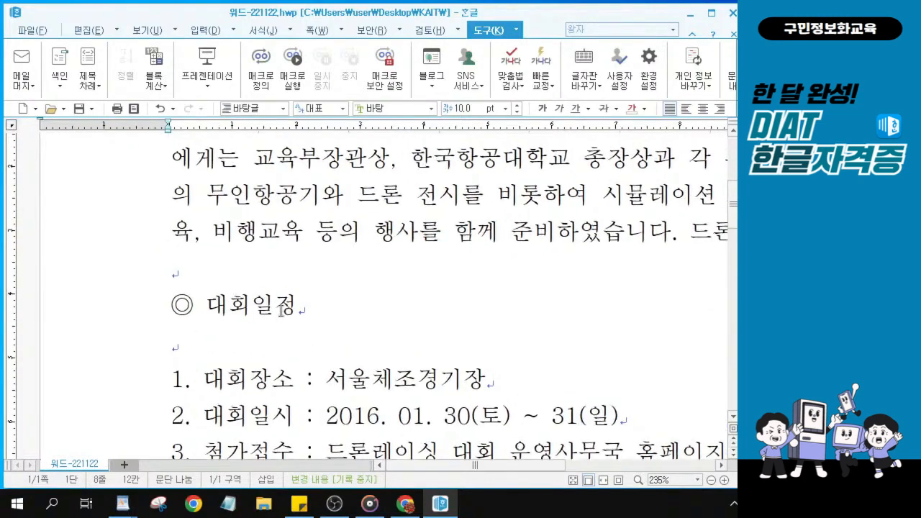
scroll(302, 313, up, 3)
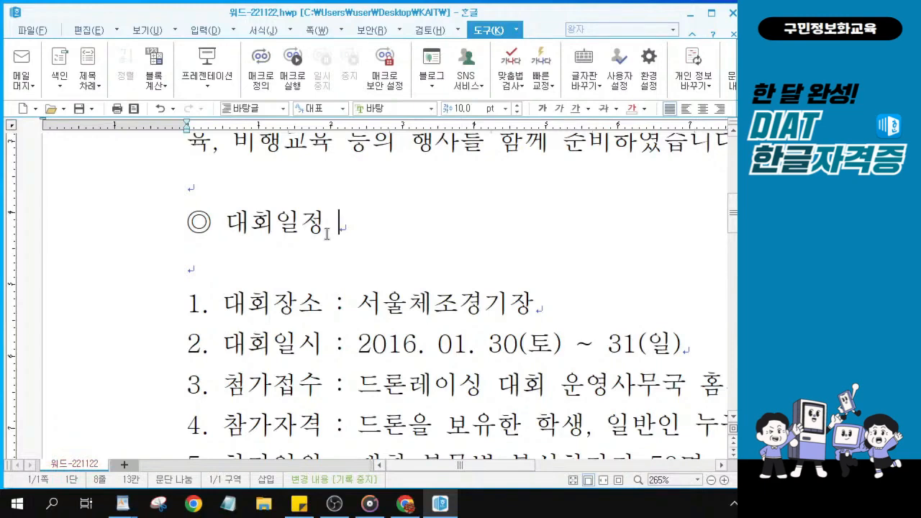
key(ctrl+F10)
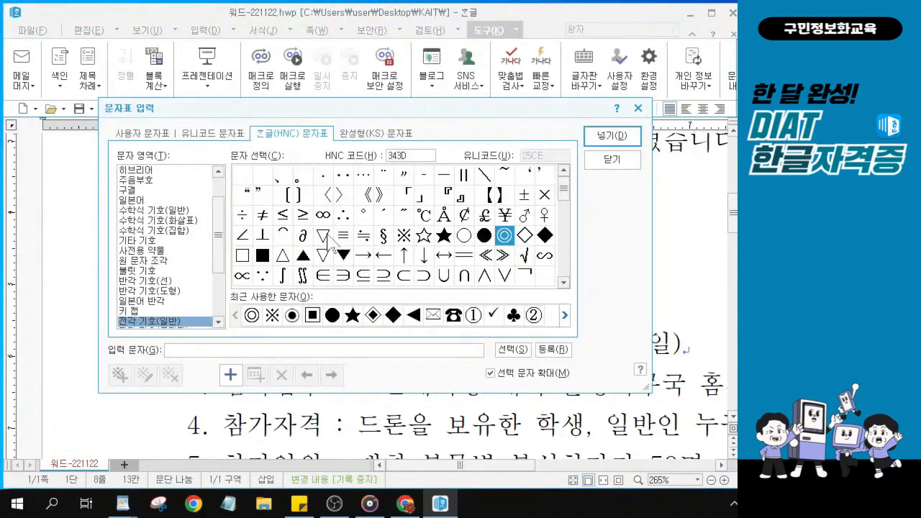
Insert a second ◎ from recently used characters after 대회일정, giving ◎ 대회일정 ◎
click(501, 241)
key(ctrl)
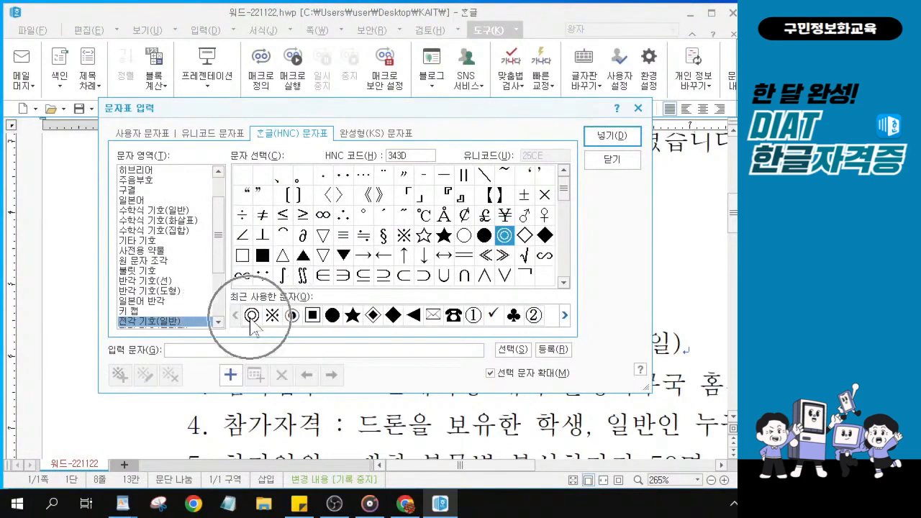
click(252, 316)
key(ctrl)
key(ctrl)
key(ctrl)
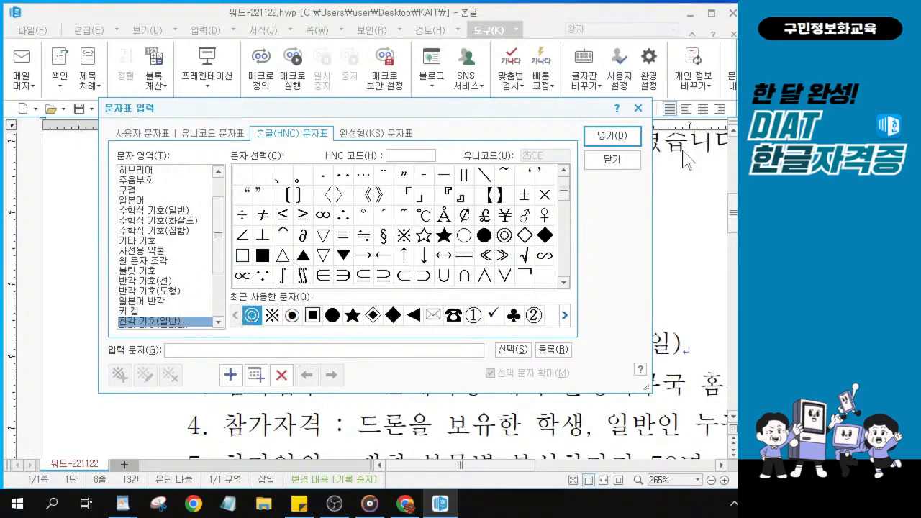
key(ctrl)
key(ctrl)
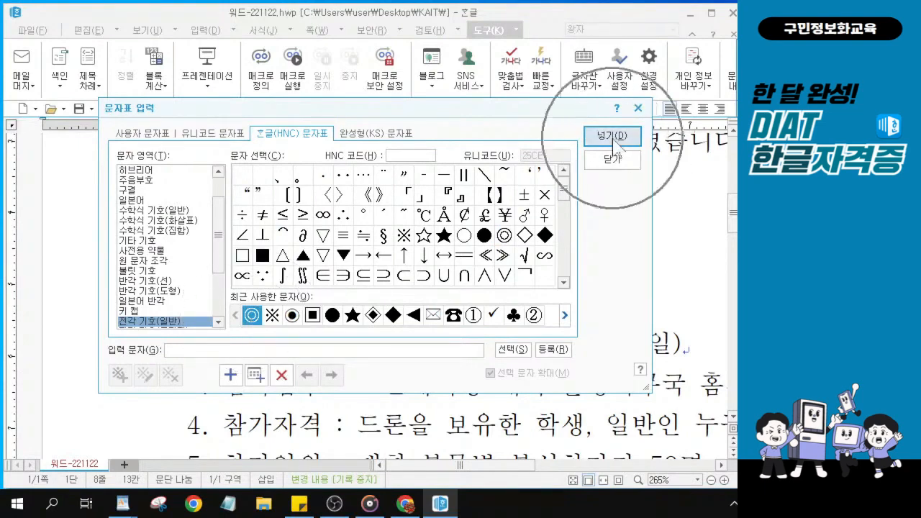
key(ctrl)
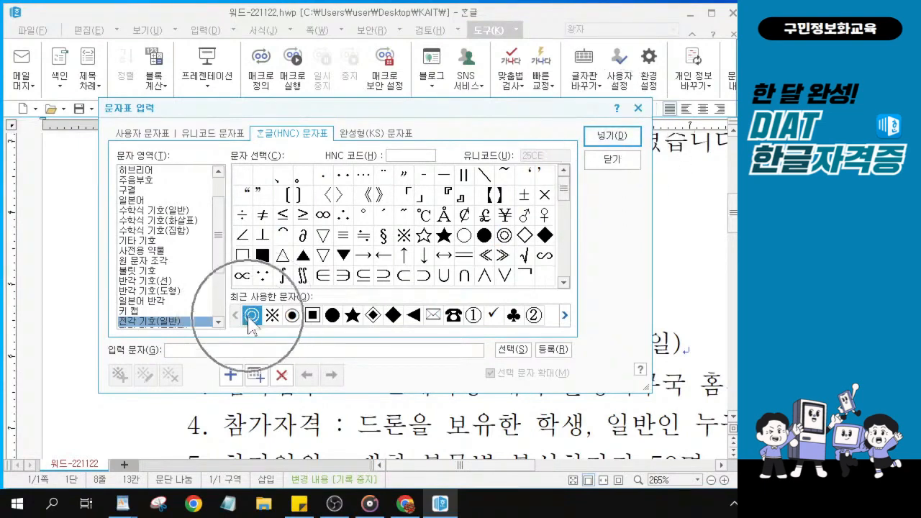
key(ctrl)
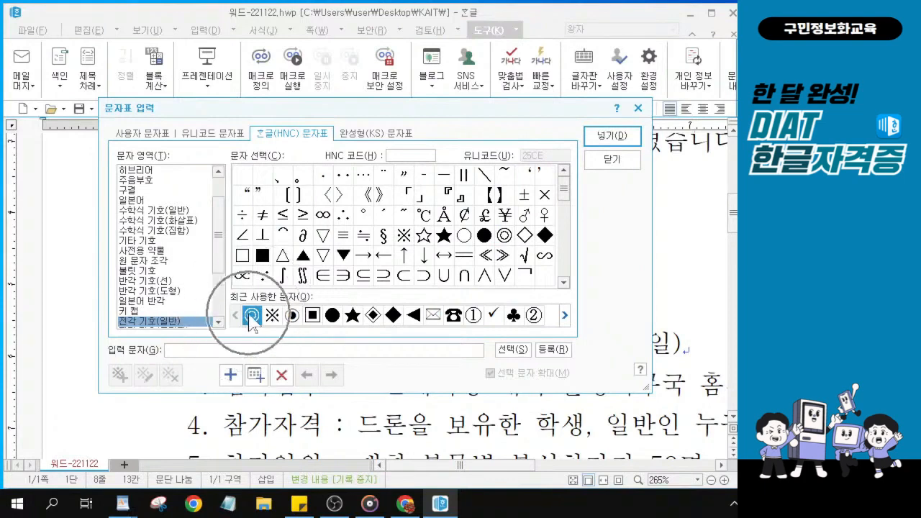
click(594, 134)
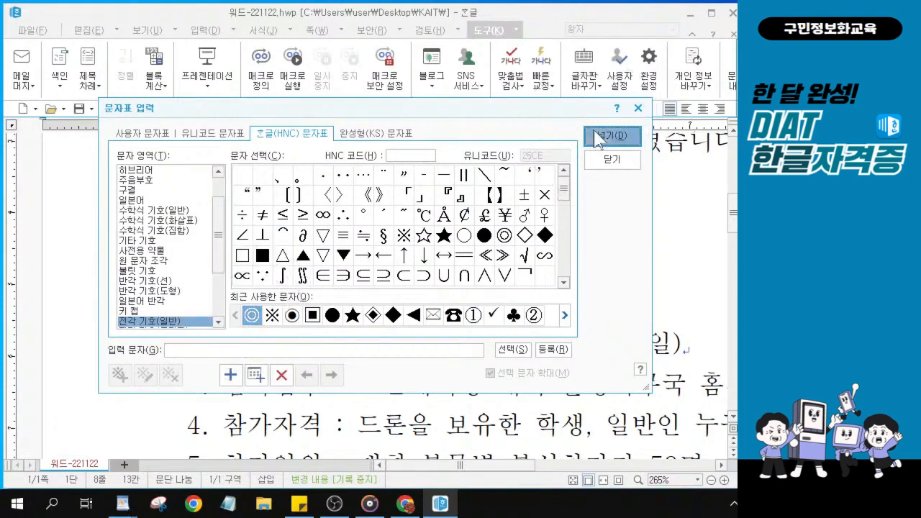
key(ctrl)
click(595, 136)
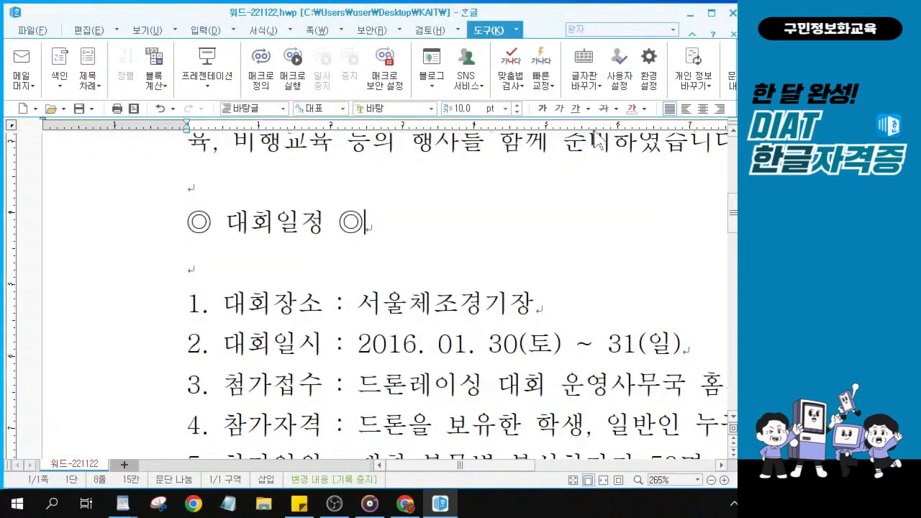
Scroll down to the 기타사항 section and place the cursor at the start of 기타사항
key(alt+Tab)
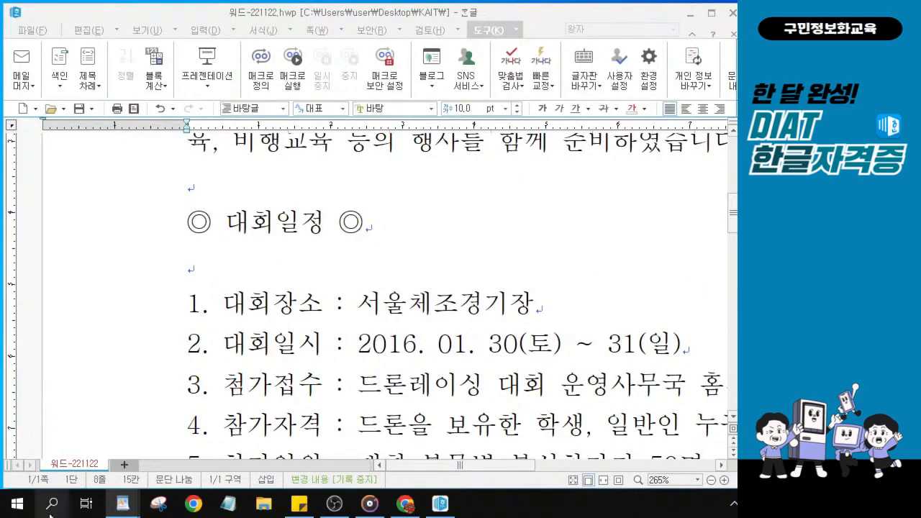
scroll(296, 329, down, 3)
scroll(305, 281, down, 4)
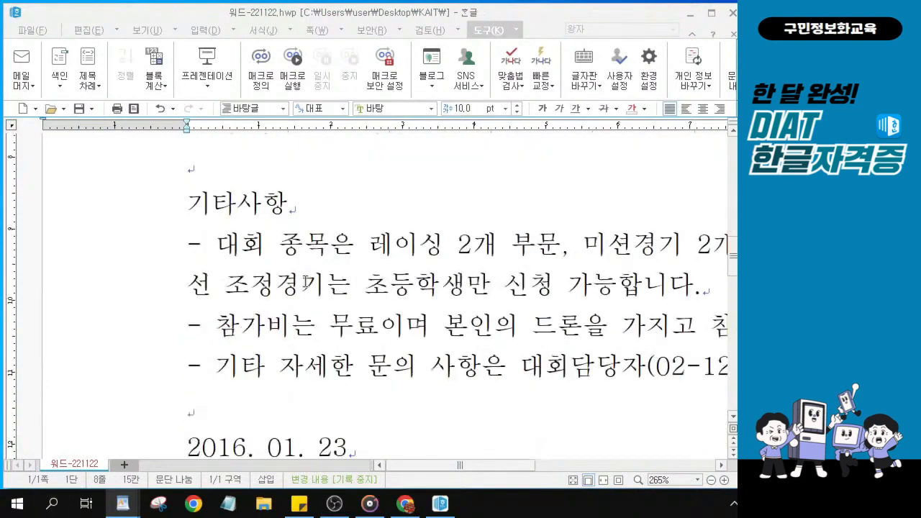
scroll(187, 208, up, 1)
click(187, 222)
click(187, 223)
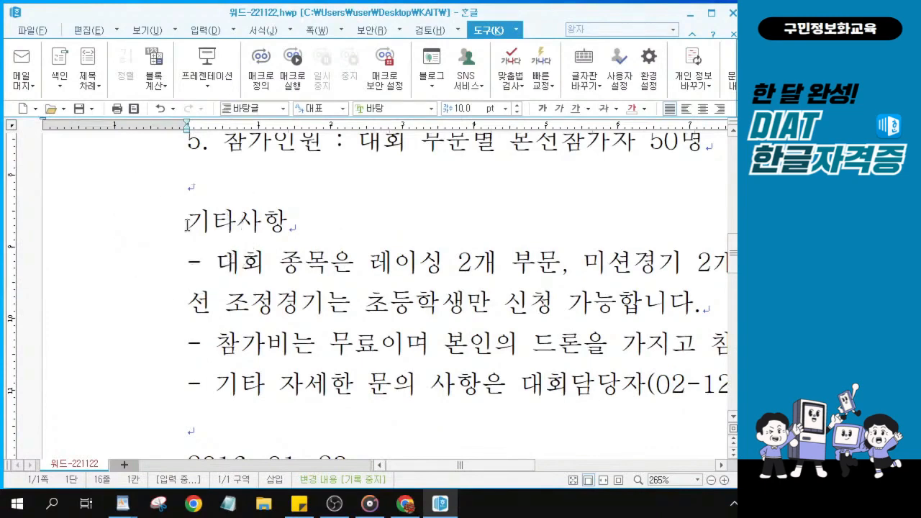
click(187, 224)
click(187, 225)
click(187, 224)
click(187, 224)
click(187, 225)
click(187, 225)
Open the character map on the HNC 전각 기호(일반) full-width general symbols
key(ctrl+F10)
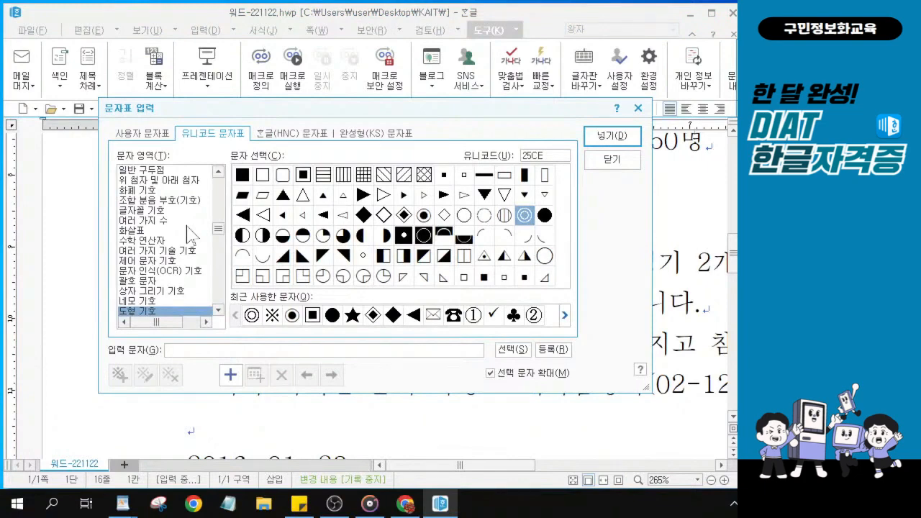
click(298, 139)
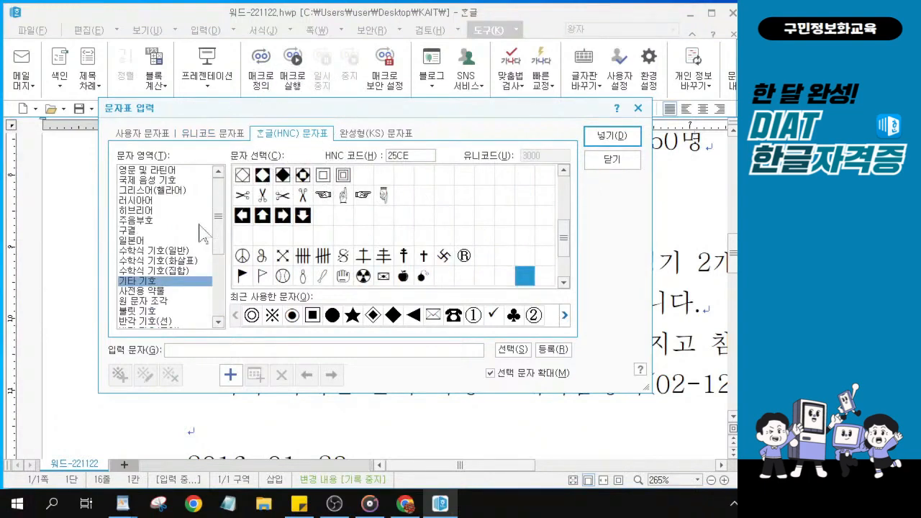
click(223, 215)
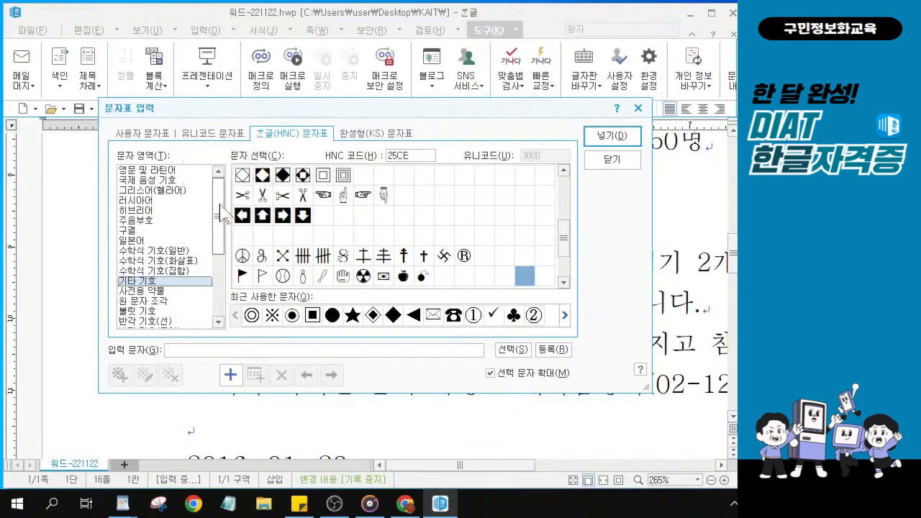
drag(217, 214, 201, 318)
key(ctrl)
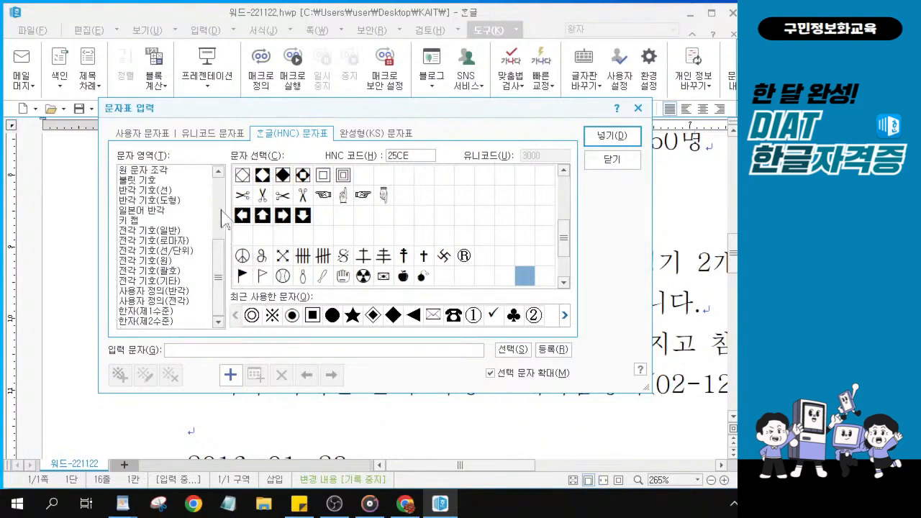
click(169, 230)
key(ctrl)
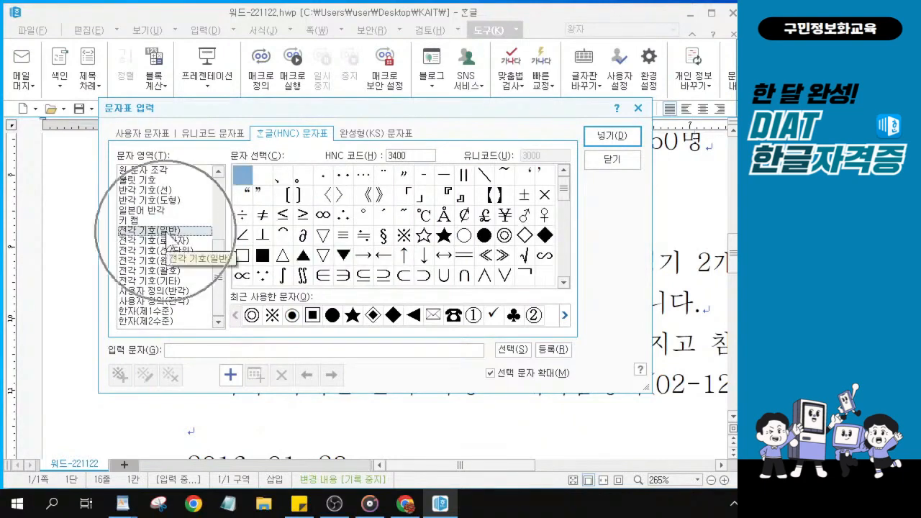
key(alt)
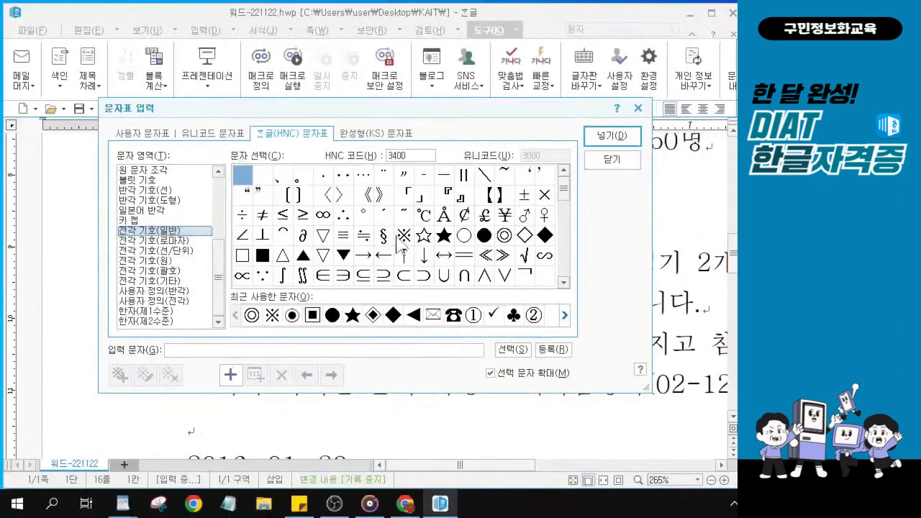
Insert the ※ symbol in front of the 기타사항 heading
click(656, 236)
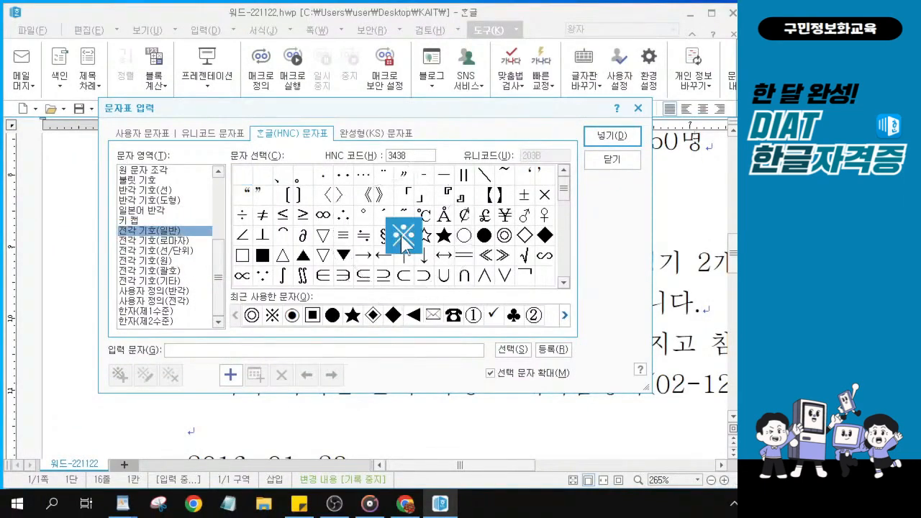
click(606, 141)
click(603, 139)
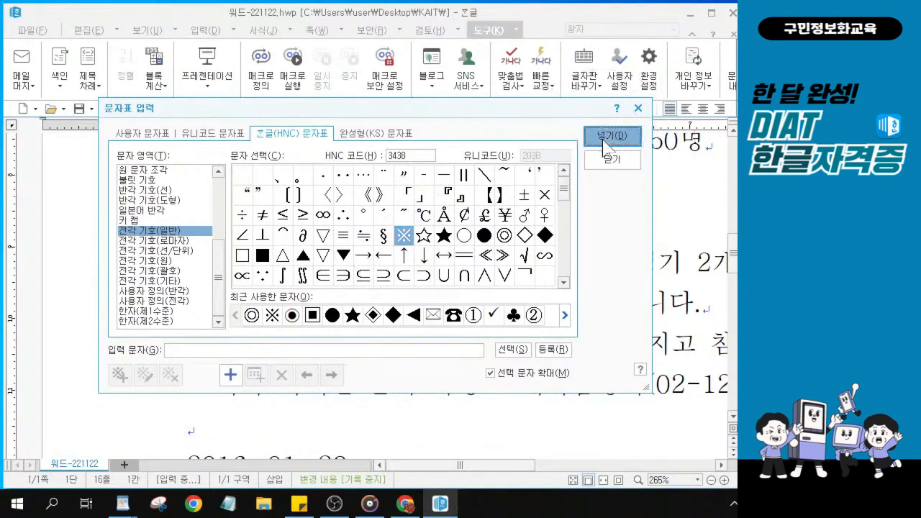
click(606, 143)
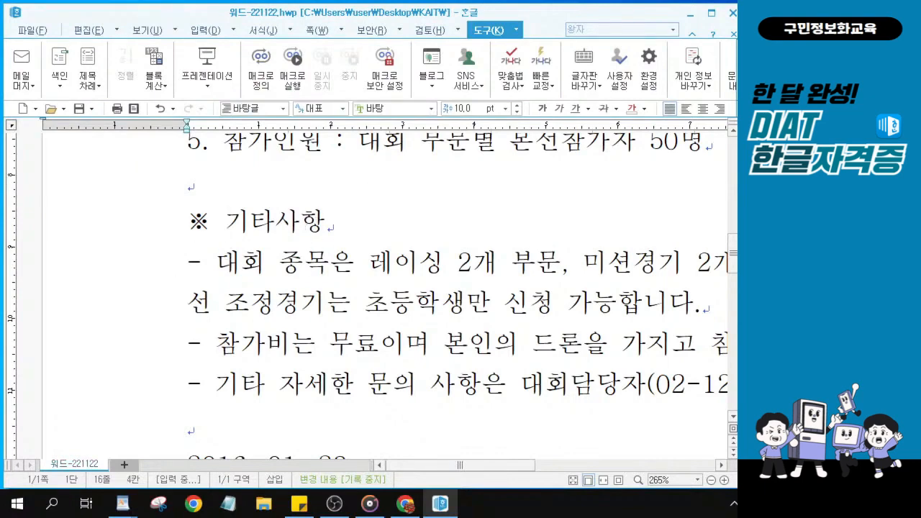
Make the opening-paragraph title ‘제2회 코리아드론레이싱 대회’ italic
key(alt+Tab)
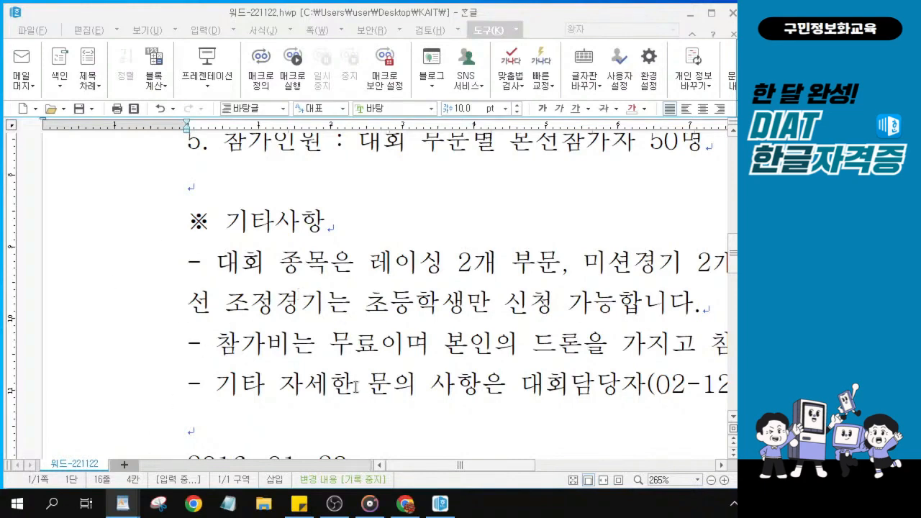
scroll(285, 353, up, 5)
scroll(286, 352, up, 3)
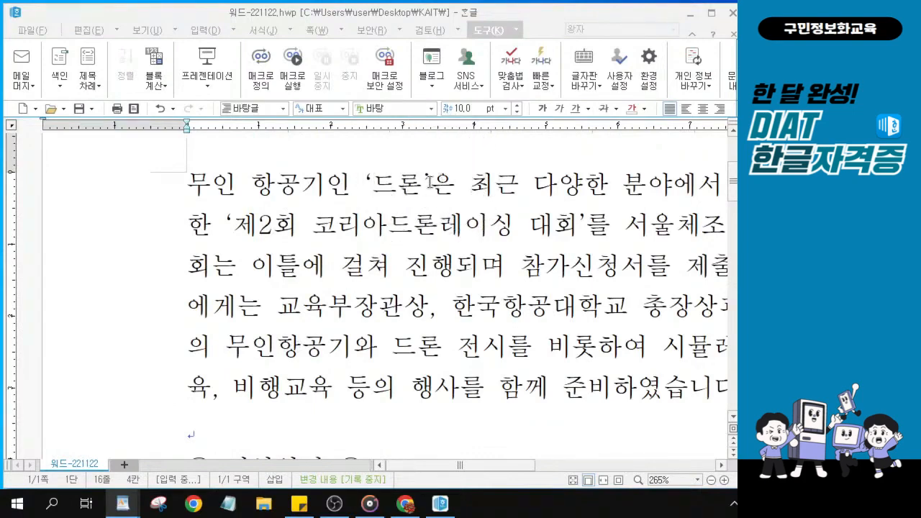
click(233, 229)
click(224, 221)
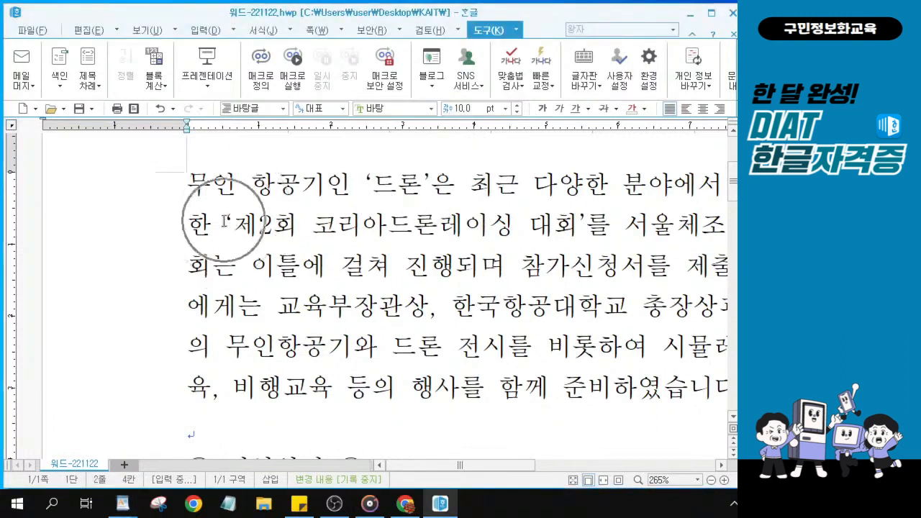
drag(225, 220, 583, 225)
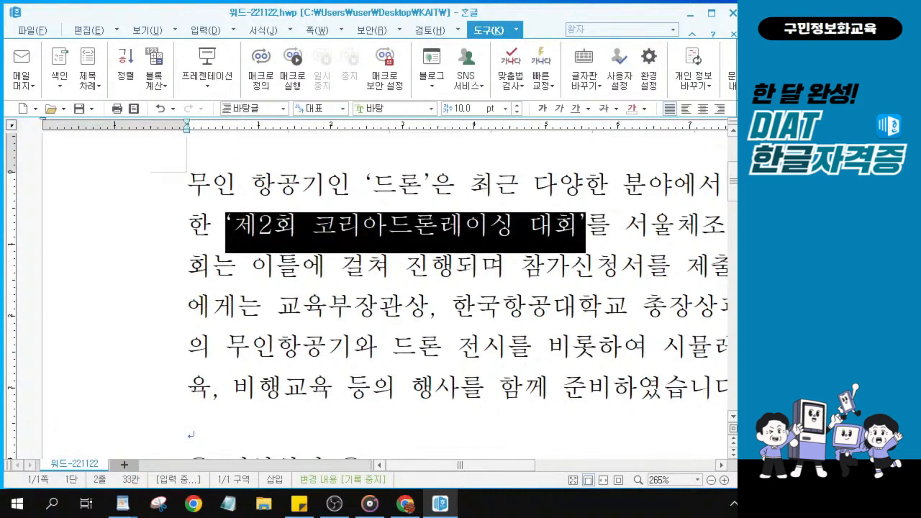
key(alt+Tab)
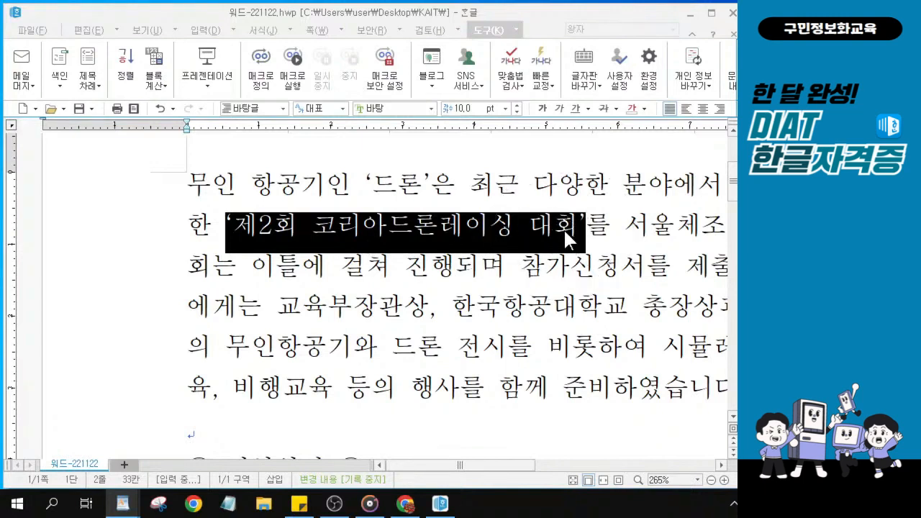
click(559, 108)
key(alt+Tab)
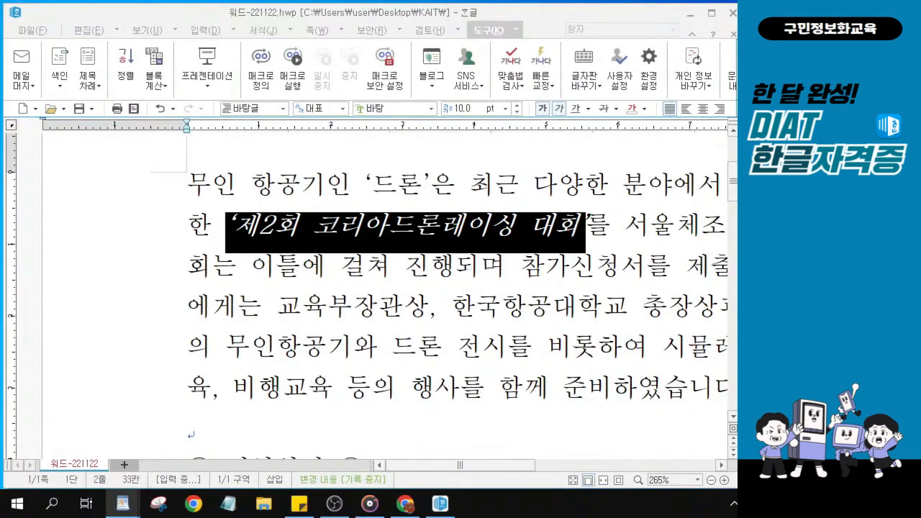
scroll(586, 359, down, 1)
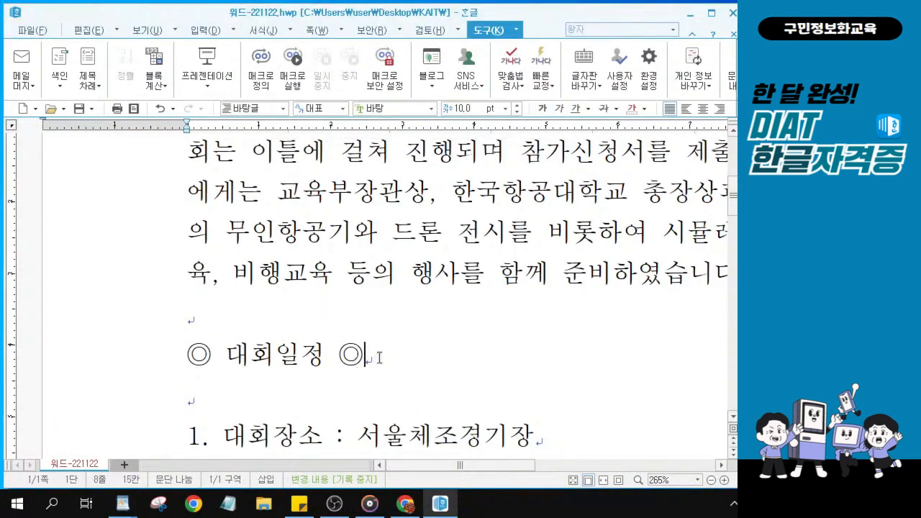
Set the ◎ 대회일정 ◎ heading font to 중고딕 and centre it on its line
drag(374, 360, 166, 353)
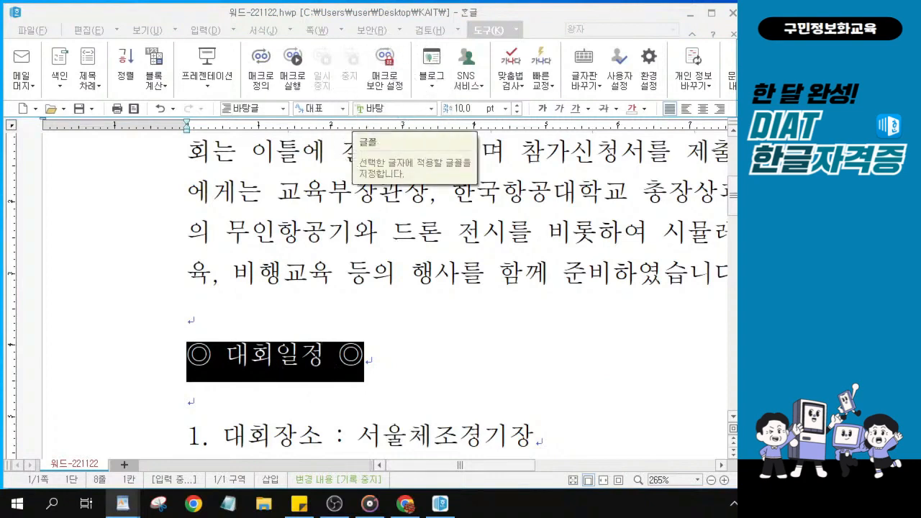
click(368, 108)
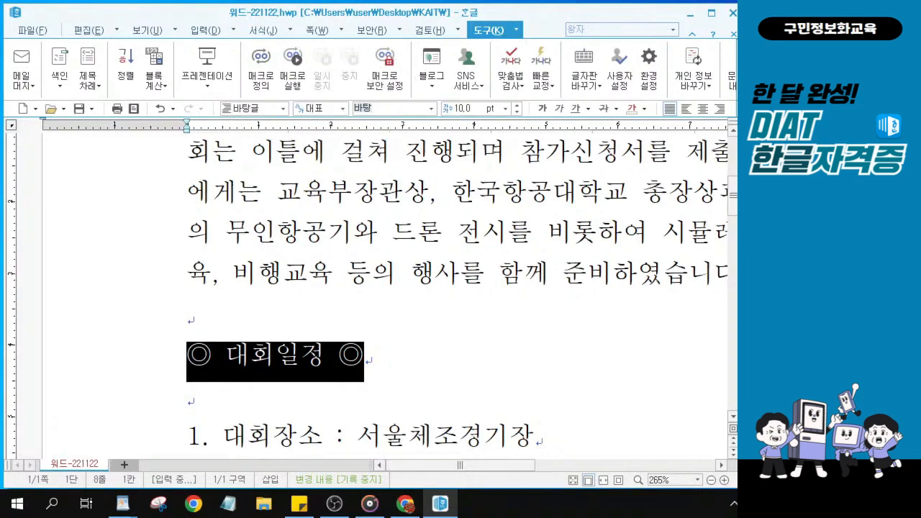
text(중)
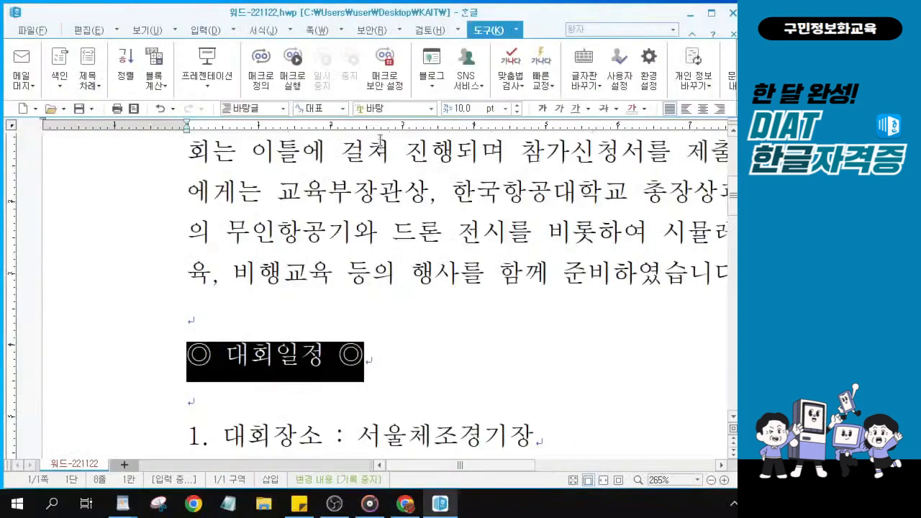
click(381, 108)
text(ㅈㅜㅇ)
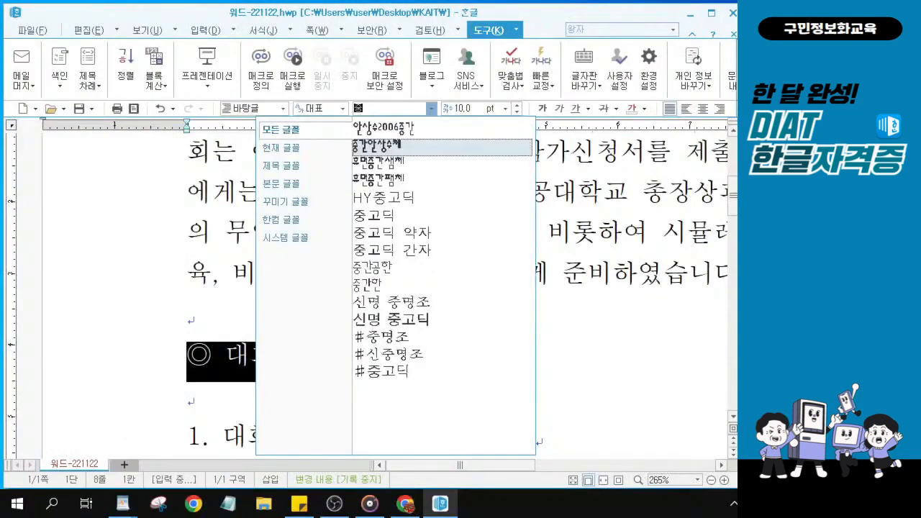
click(374, 216)
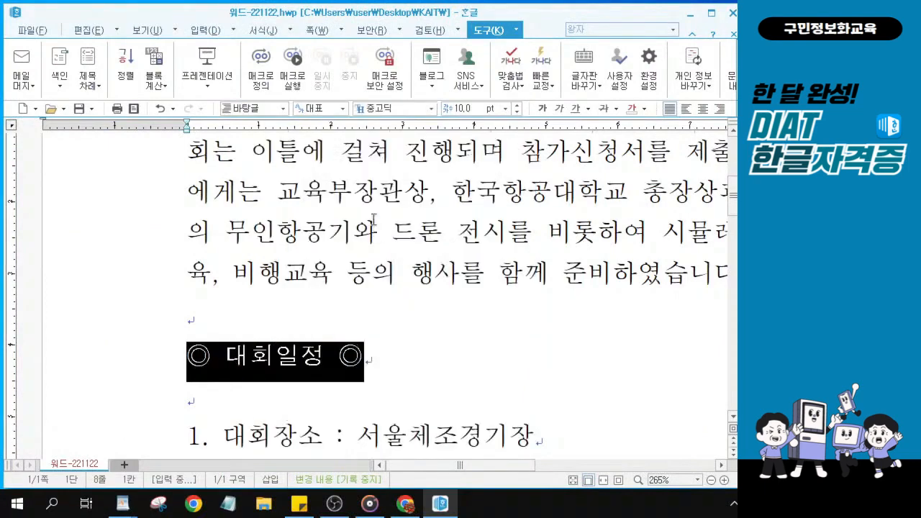
click(707, 116)
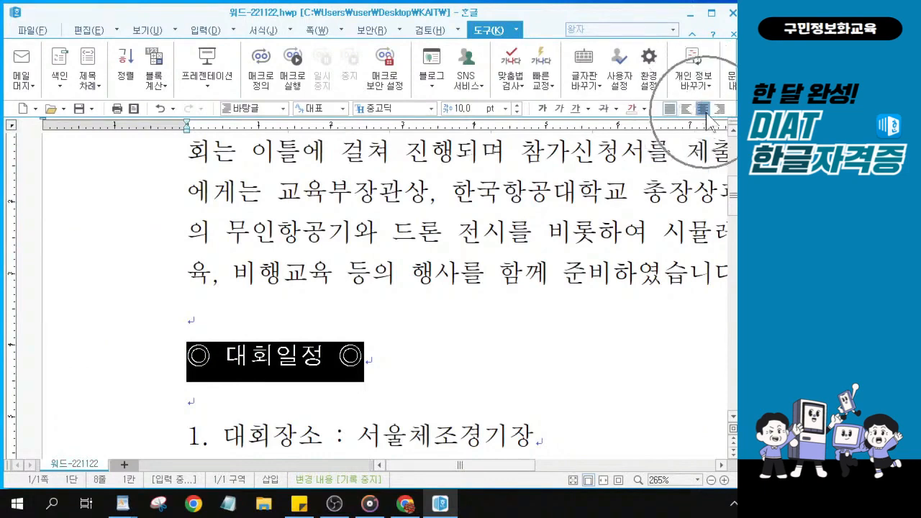
click(718, 108)
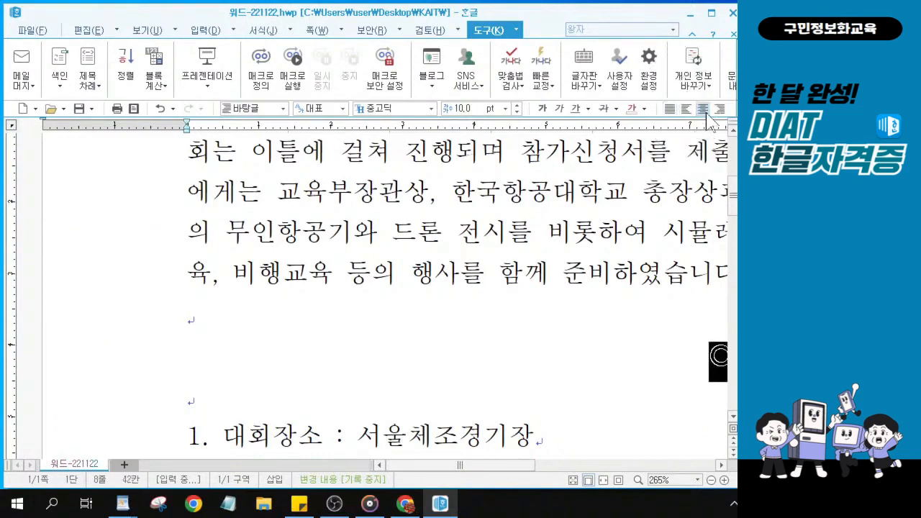
drag(460, 465, 524, 465)
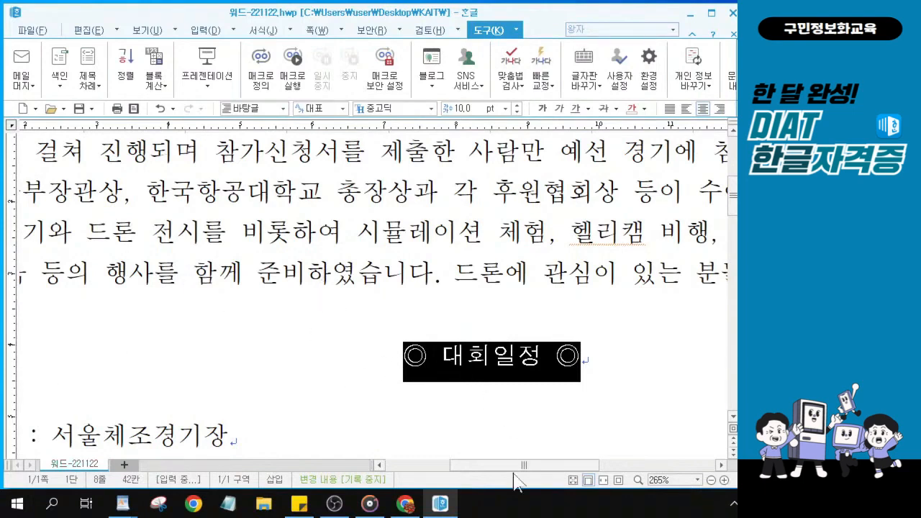
drag(514, 466, 471, 480)
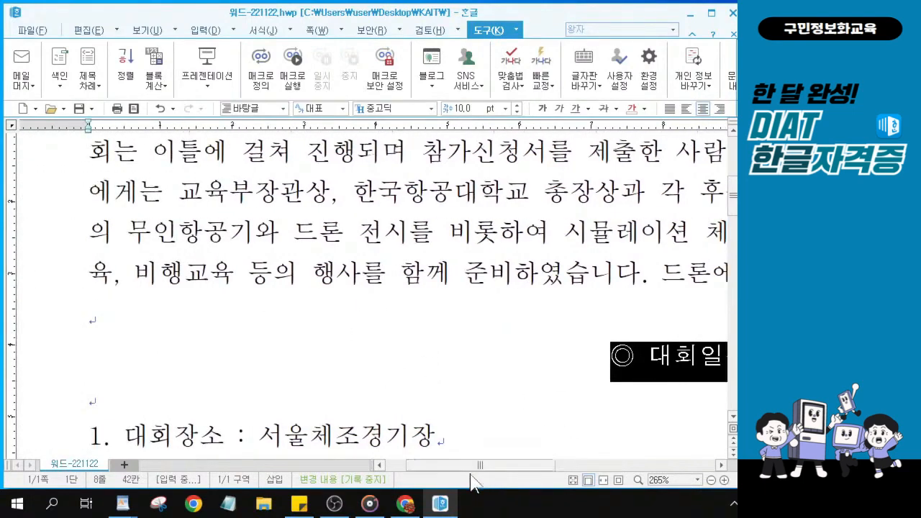
scroll(450, 365, down, 3)
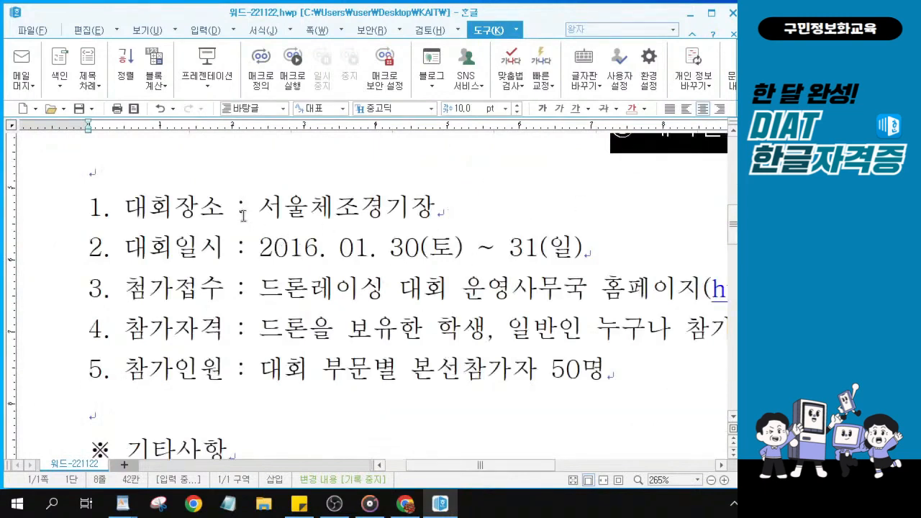
click(263, 332)
click(263, 332)
click(262, 332)
key(alt+Tab)
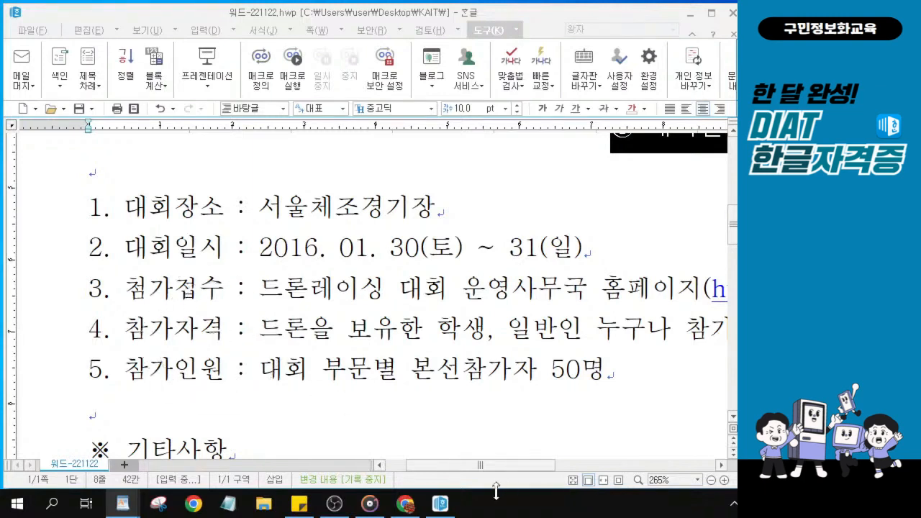
Make the 참가자격 text '드론을 보유한 학생, 일반인 누구나 참가 가능' italic and underlined
drag(493, 466, 514, 466)
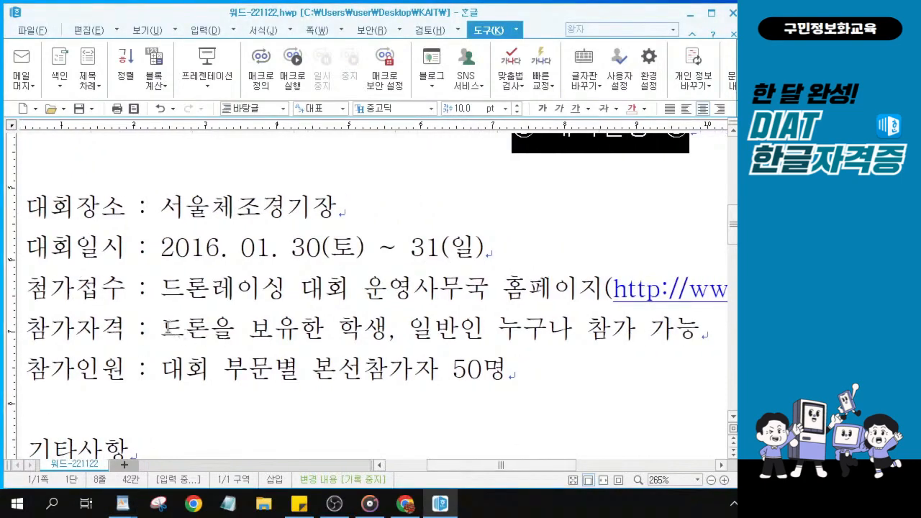
drag(161, 328, 707, 322)
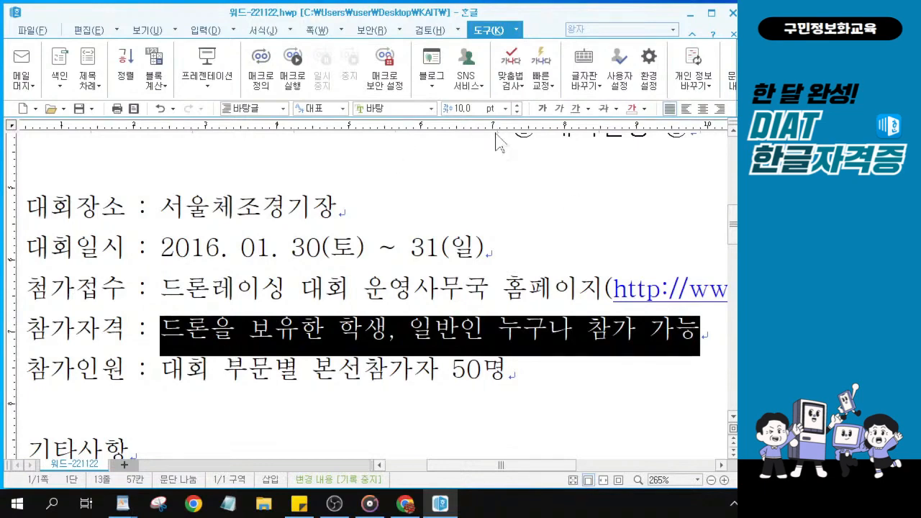
click(565, 115)
click(561, 109)
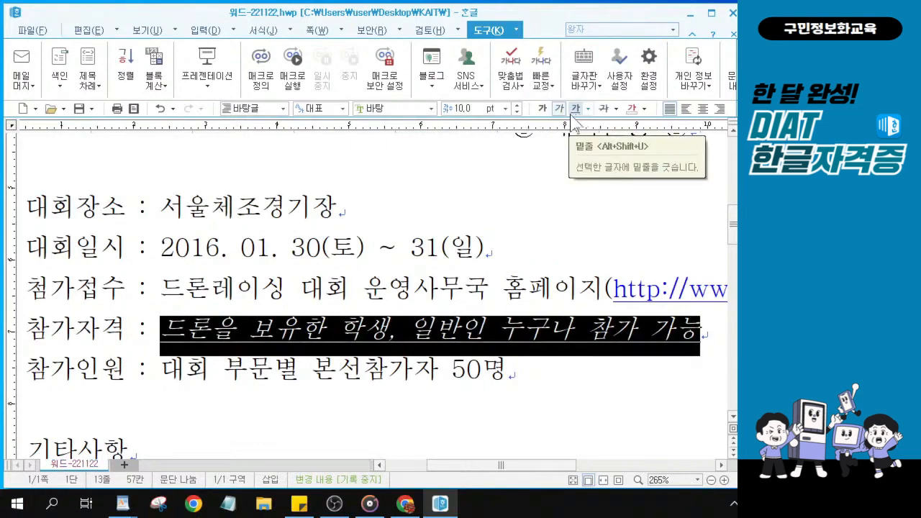
click(575, 110)
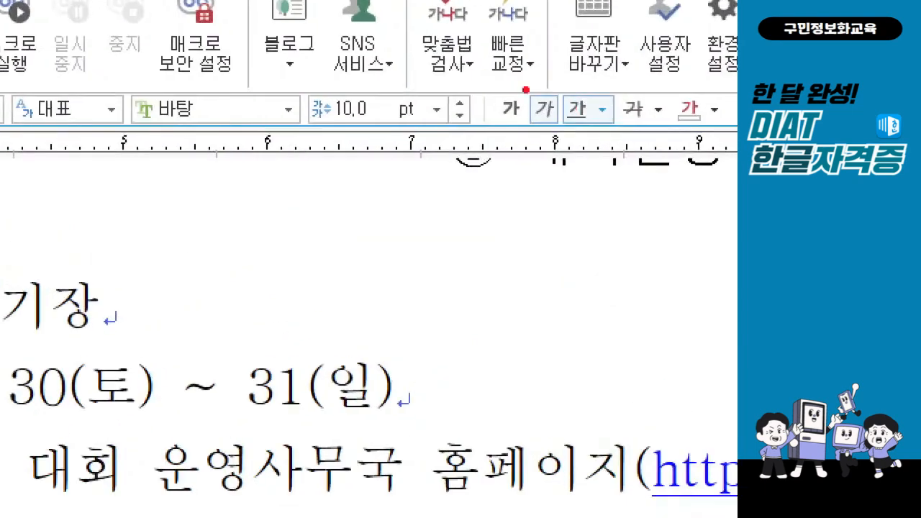
drag(601, 147, 602, 145)
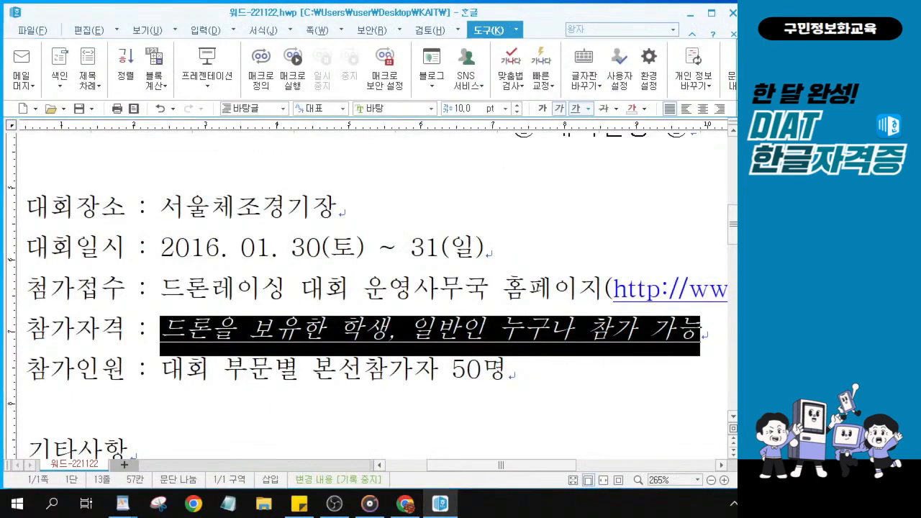
Scroll down to the dash-prefixed items and place the cursor at 대회 in the first item
key(alt+Tab)
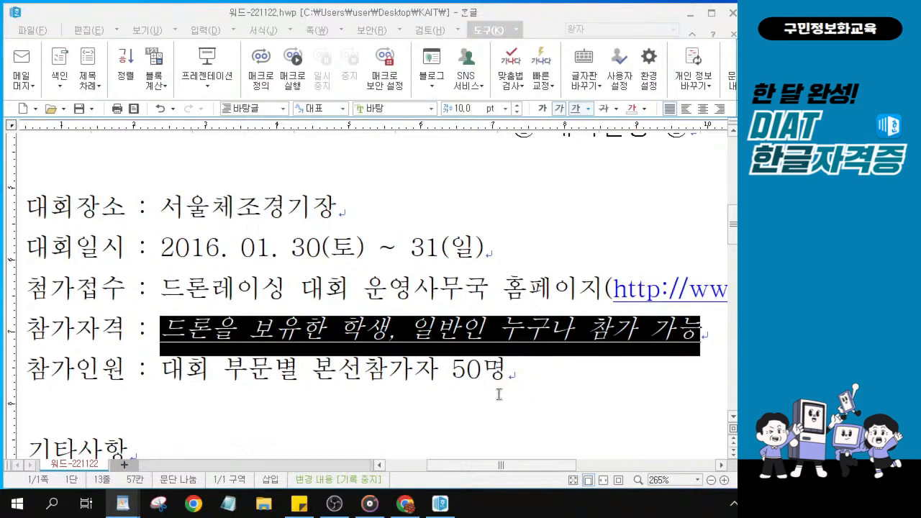
scroll(217, 382, down, 5)
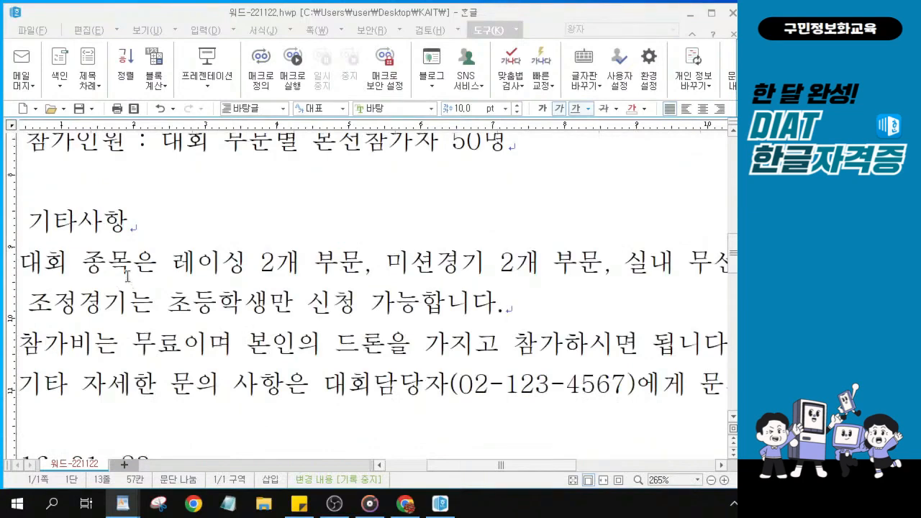
drag(474, 470, 453, 470)
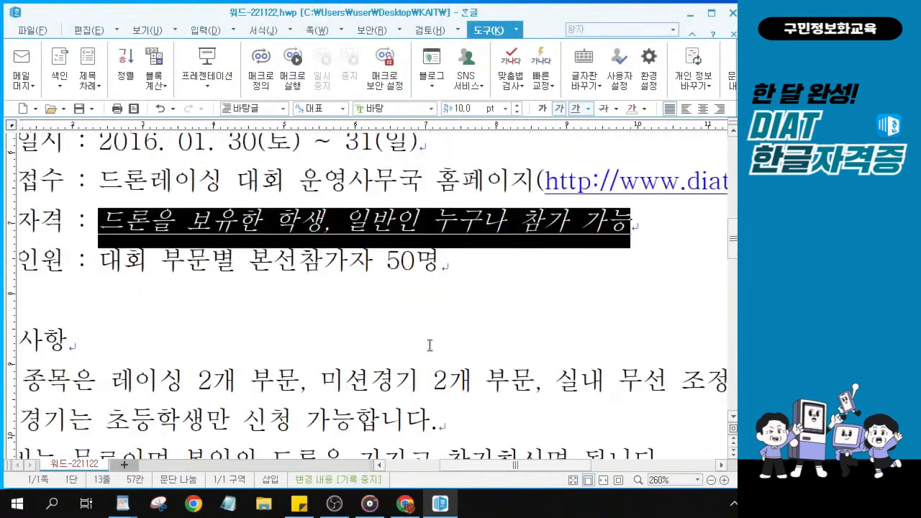
scroll(429, 345, down, 4)
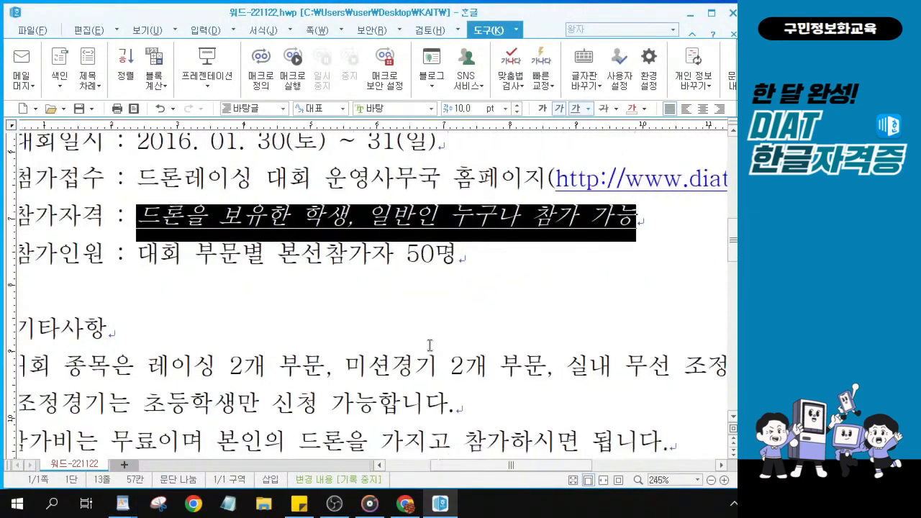
scroll(430, 346, down, 5)
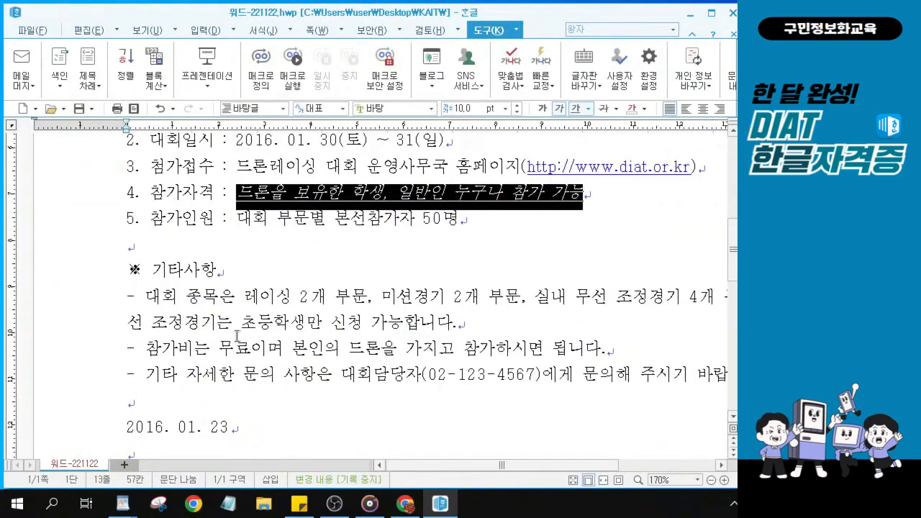
scroll(329, 348, down, 2)
click(131, 289)
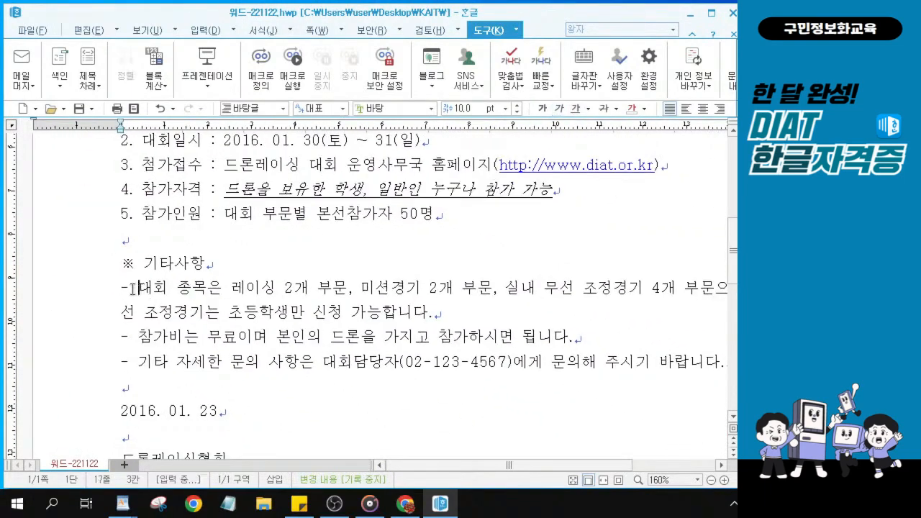
Select the three dash notes under ※ 기타사항 and bring up 문단 모양 from the 편집 tab
drag(131, 289, 699, 363)
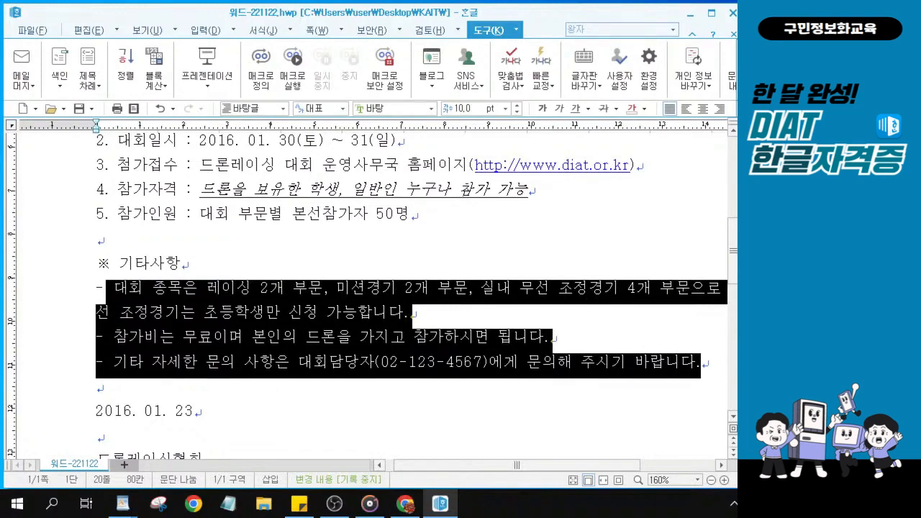
key(alt+Tab)
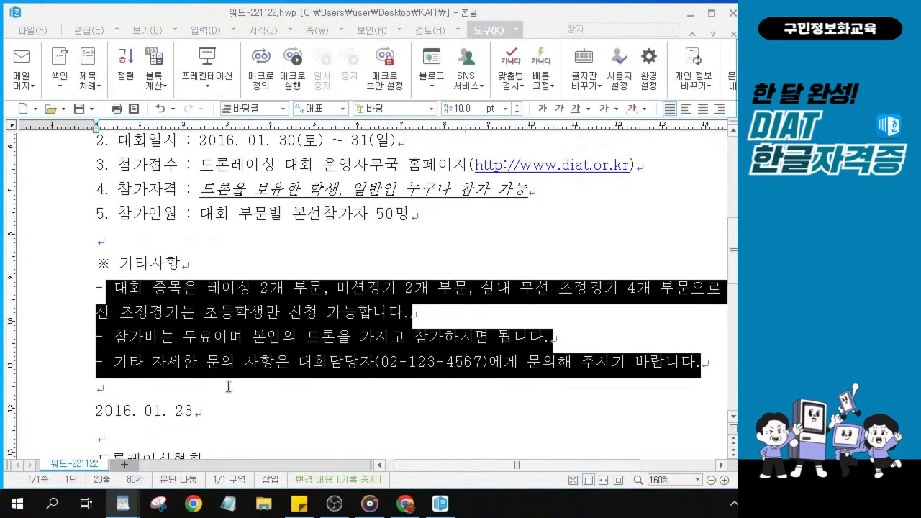
click(90, 31)
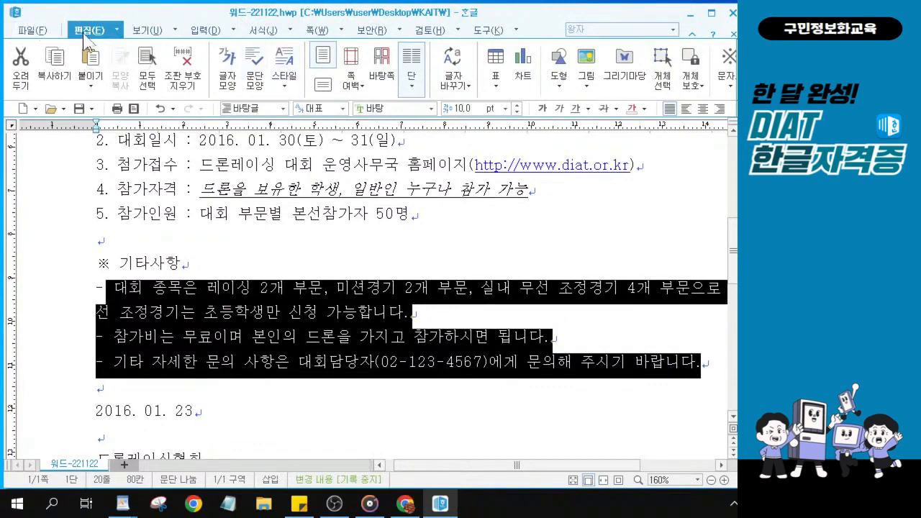
click(262, 79)
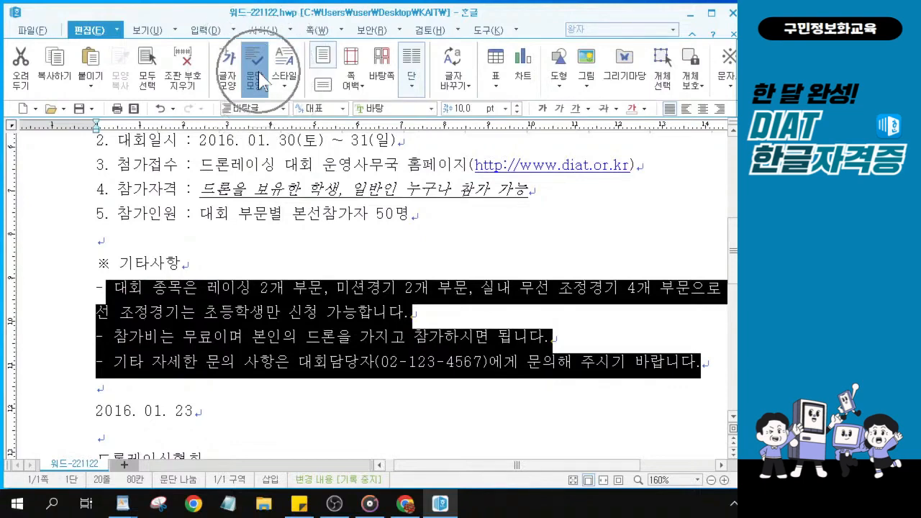
Give the dash notes a 16 pt left margin and a 12 pt 내어쓰기 hanging indent
click(259, 72)
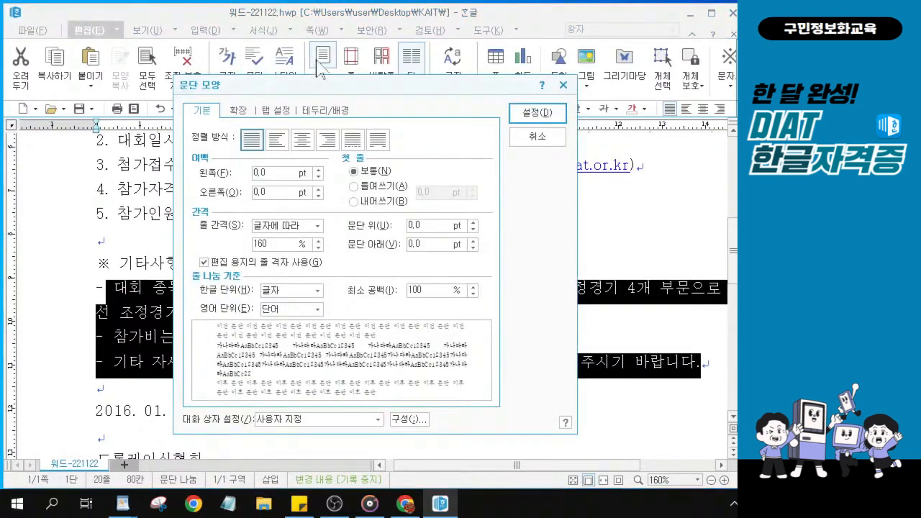
drag(305, 83, 278, 85)
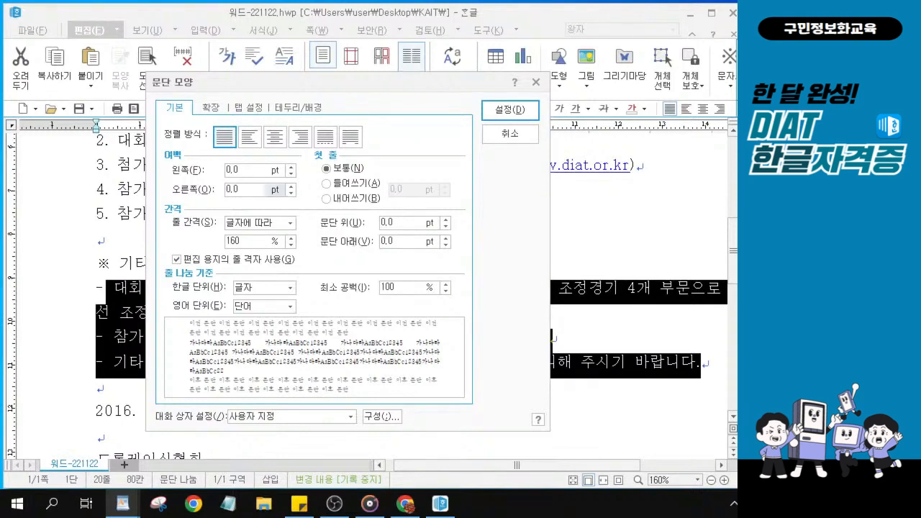
text(16)
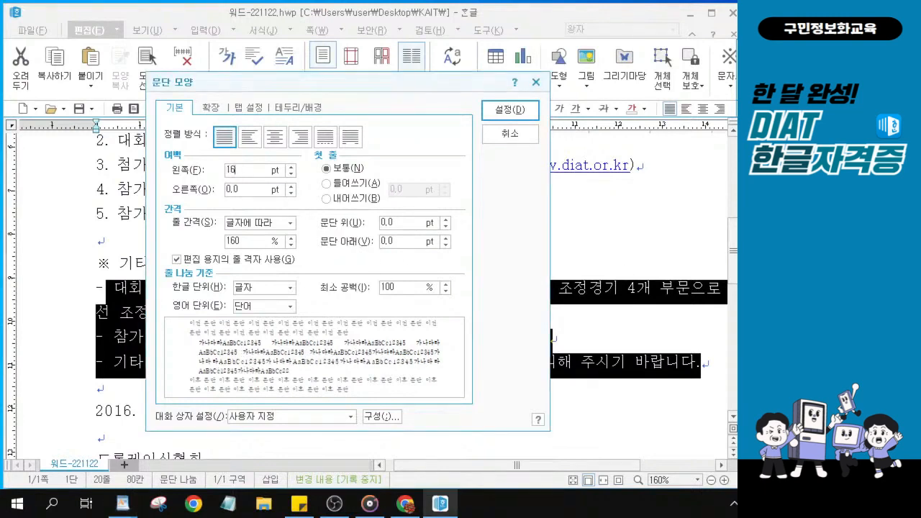
click(329, 199)
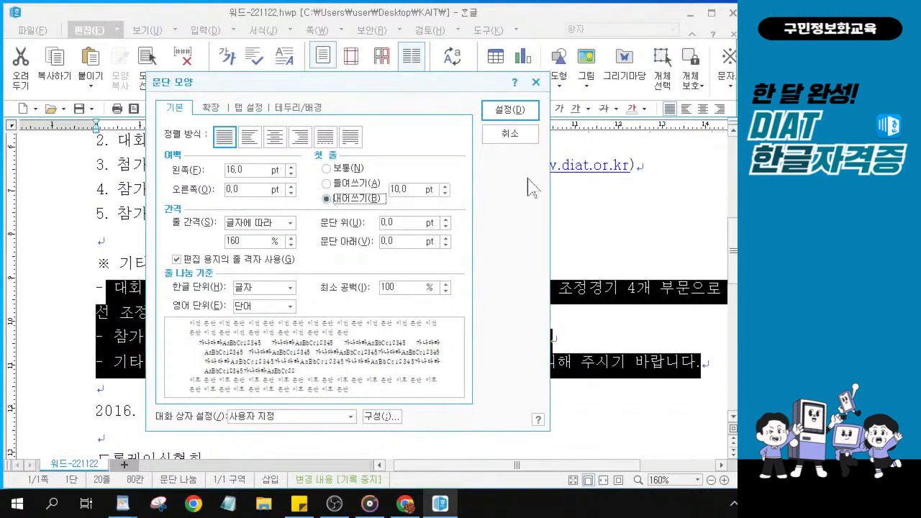
double_click(413, 191)
text(1)
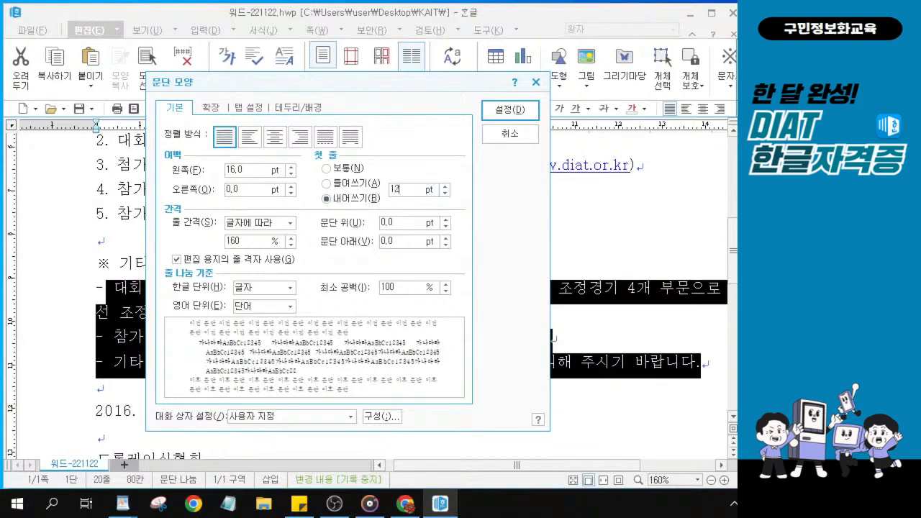
text(2)
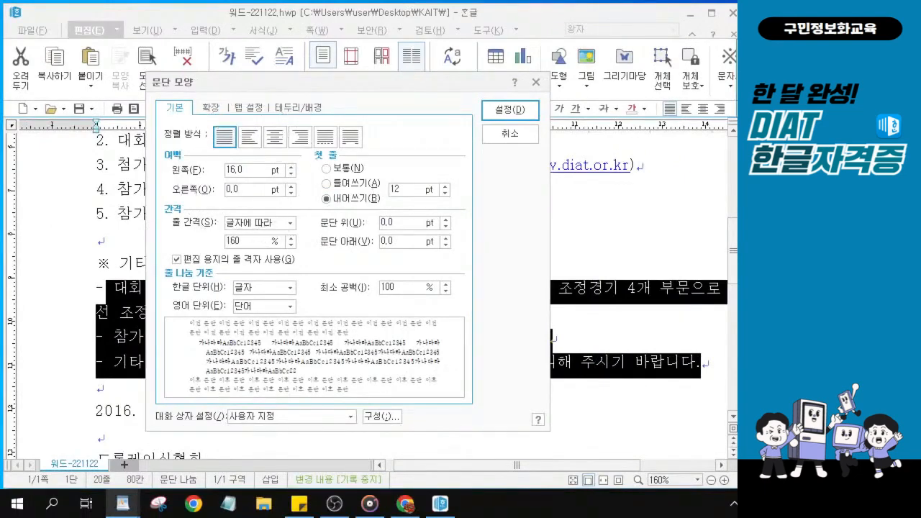
click(493, 112)
click(495, 117)
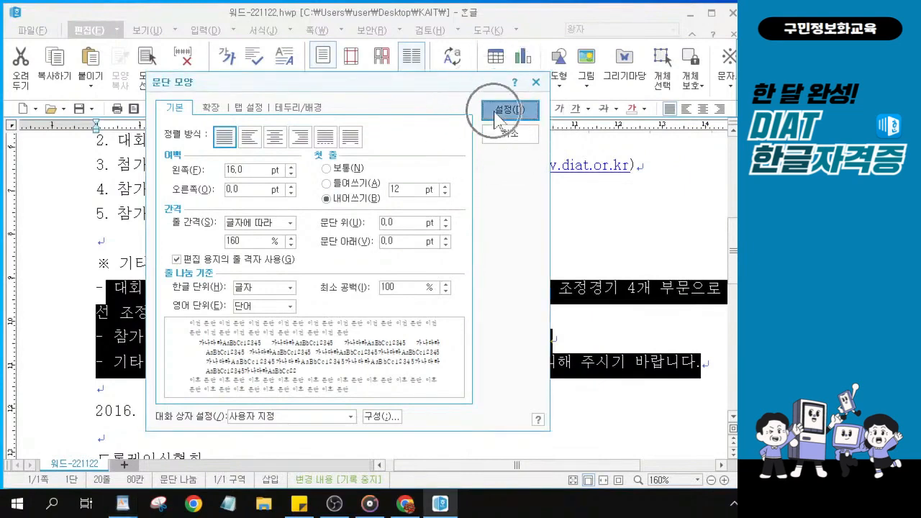
click(495, 115)
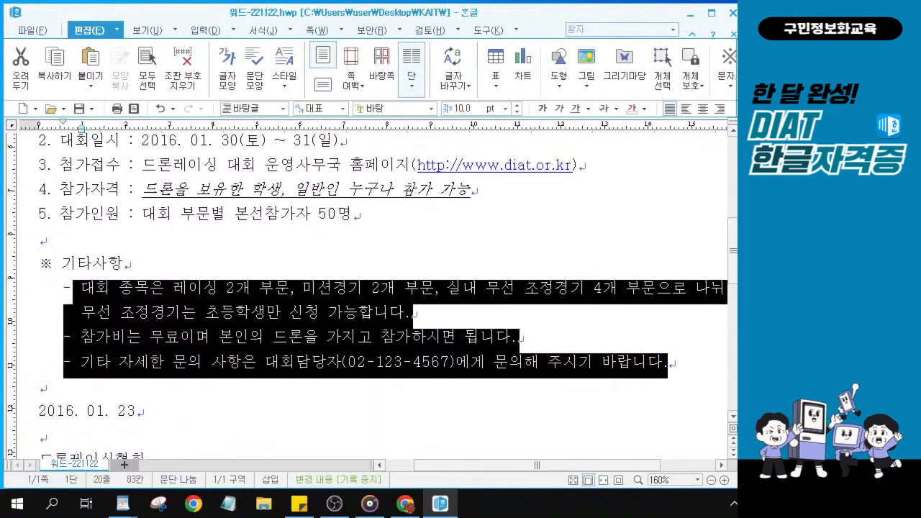
click(88, 425)
Select the 2016. 01. 23 date line and set it to 12 pt
click(159, 396)
drag(160, 411, 18, 412)
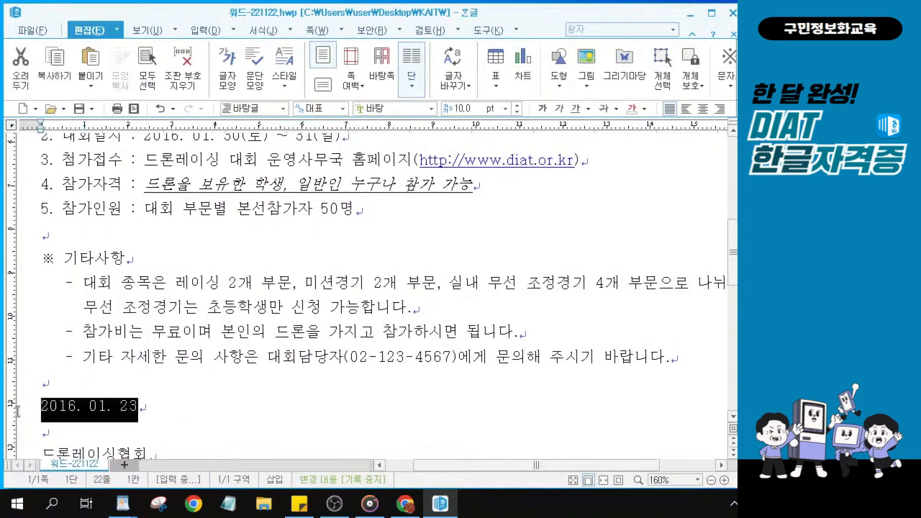
ctrl+scroll(130, 400, up, 2)
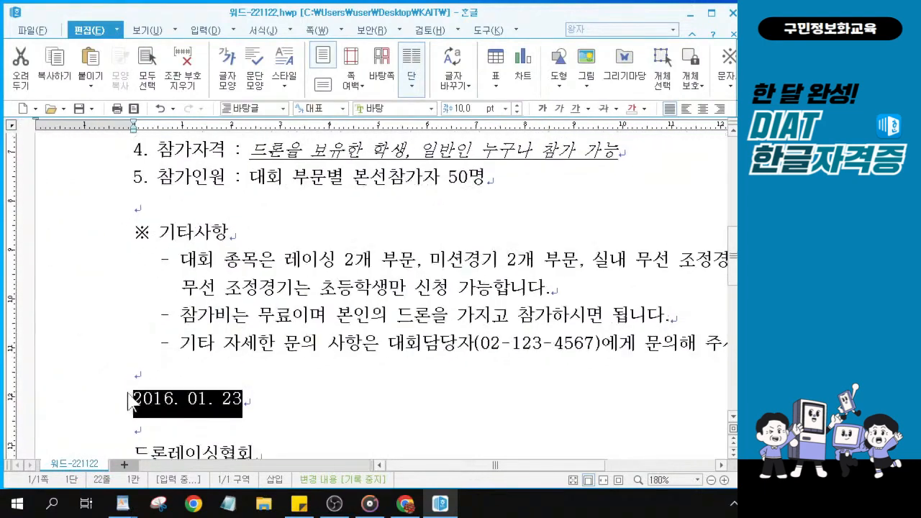
ctrl+scroll(129, 400, up, 1)
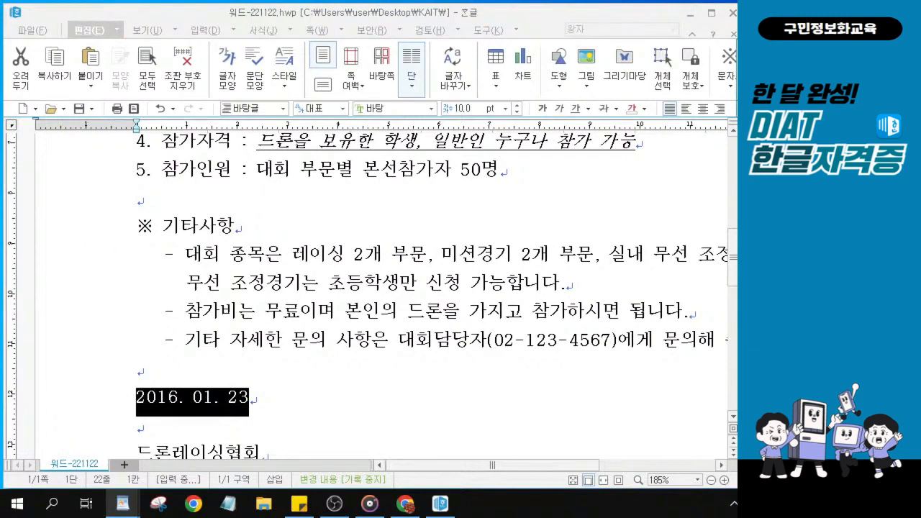
click(464, 114)
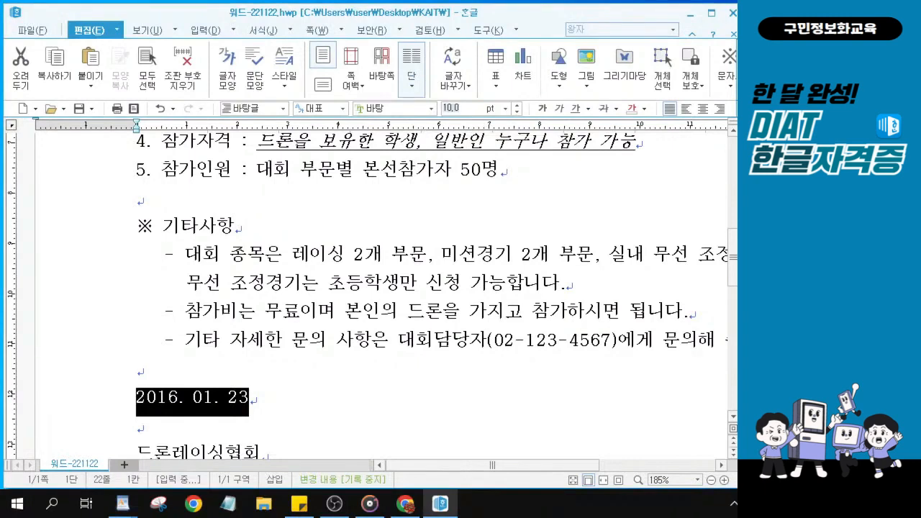
text(12)
key(Return)
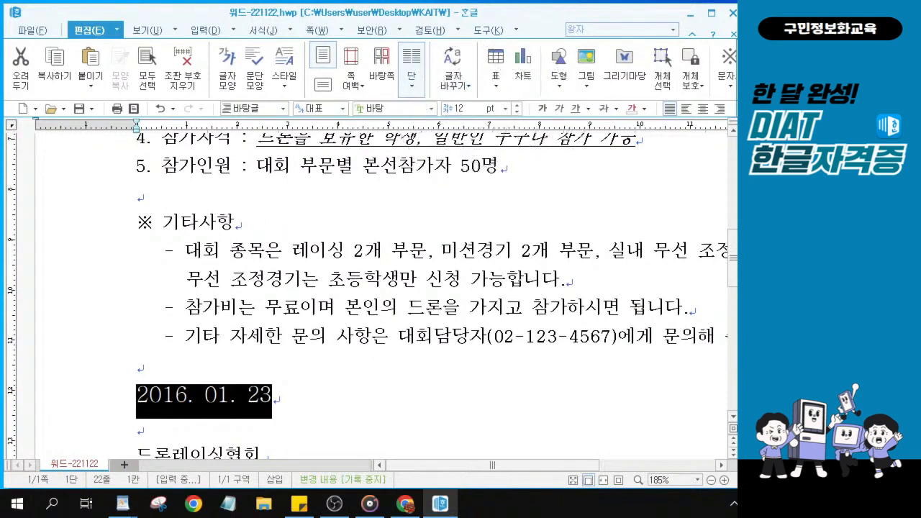
Centre the 2016. 01. 23 date on its line
click(702, 112)
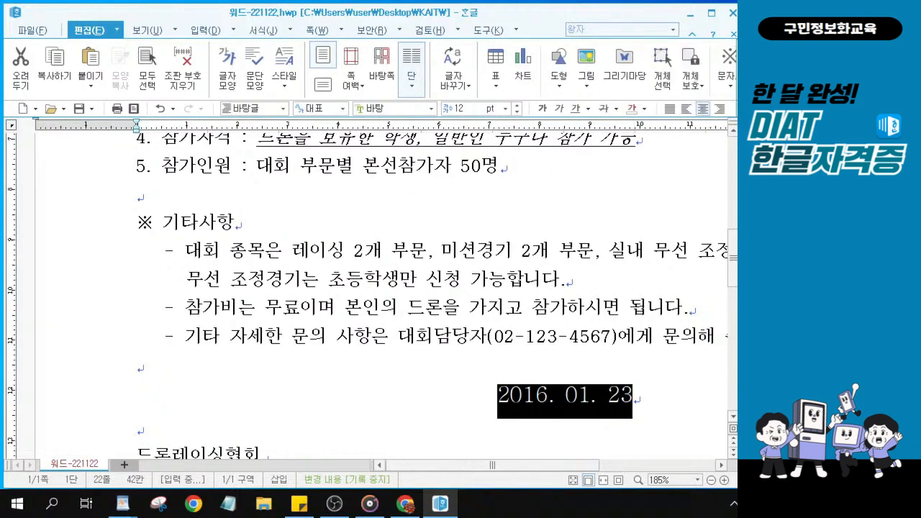
key(ctrl)
key(ctrl)
key(ctrl)
key(ctrl)
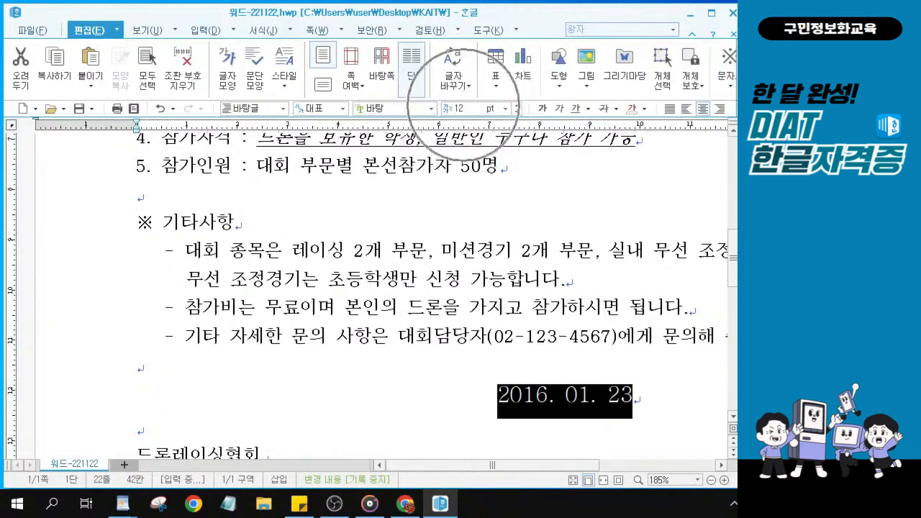
key(ctrl)
key(ctrl)
key(ctrl)
key(ctrl)
key(ctrl)
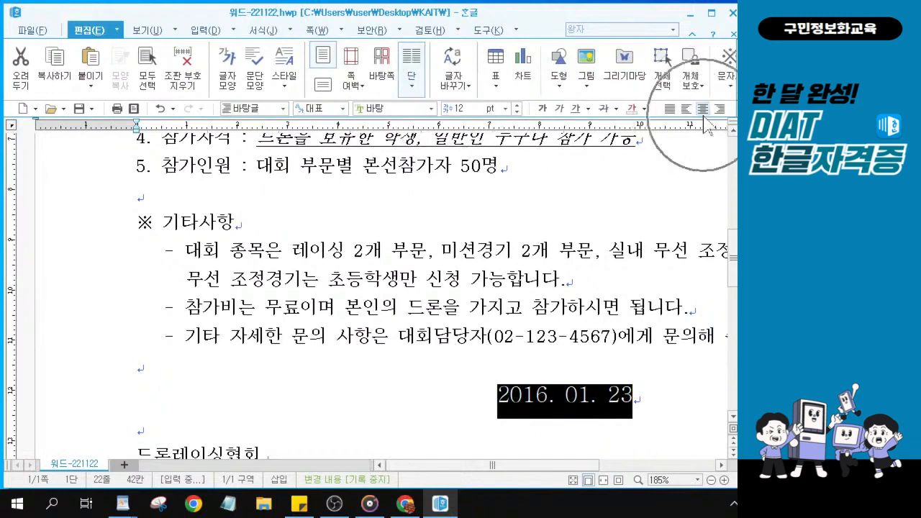
key(ctrl)
key(ctrl)
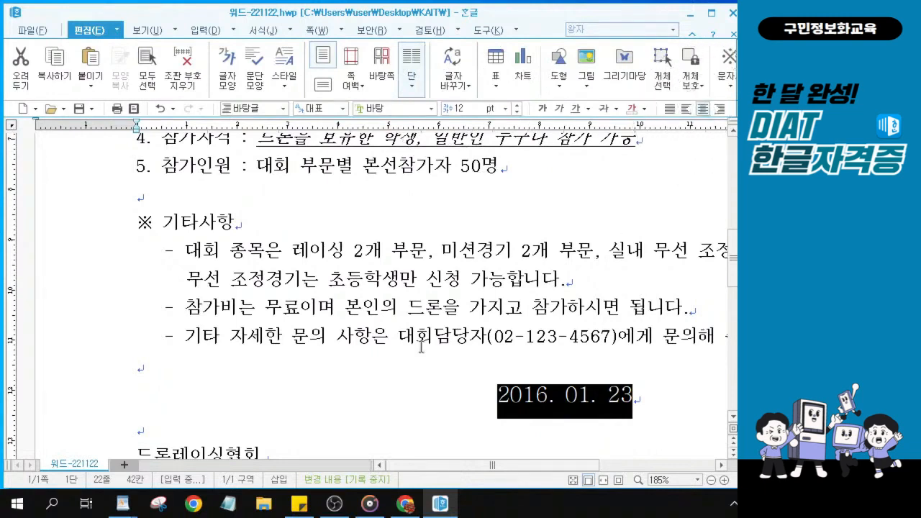
scroll(421, 348, down, 1)
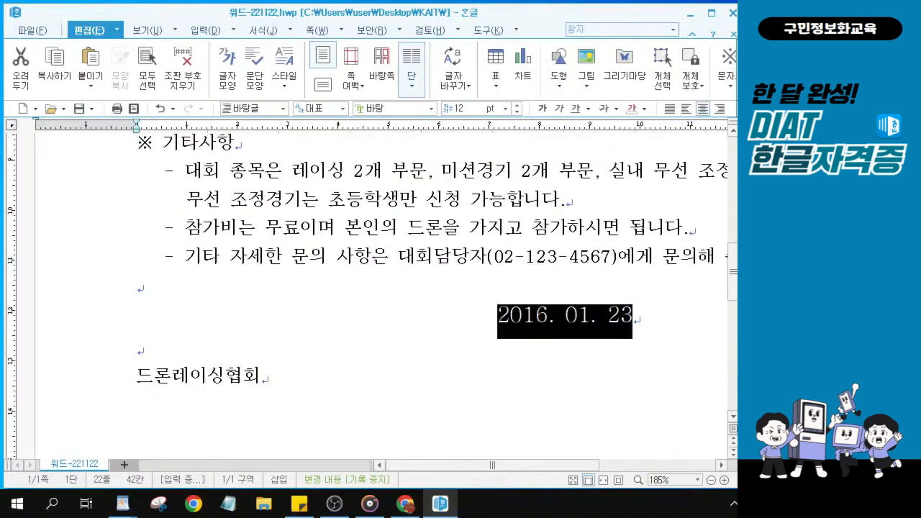
key(alt+Tab)
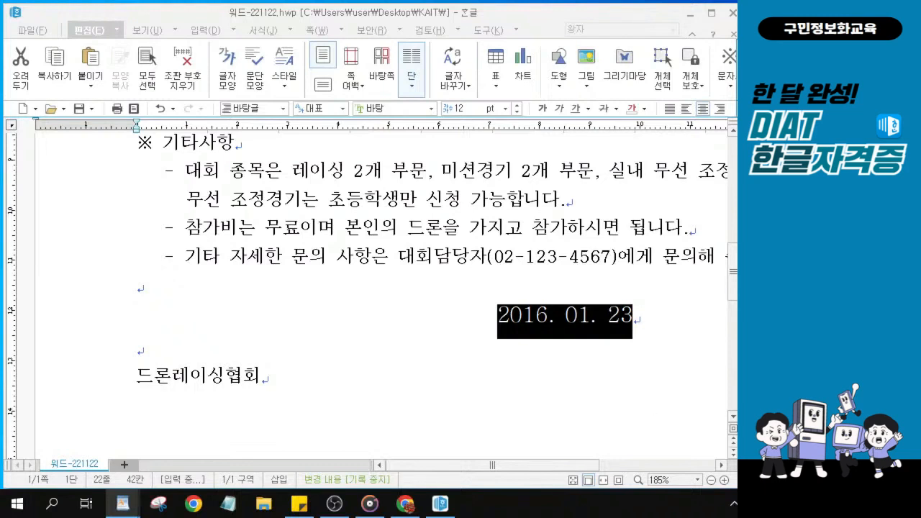
click(190, 371)
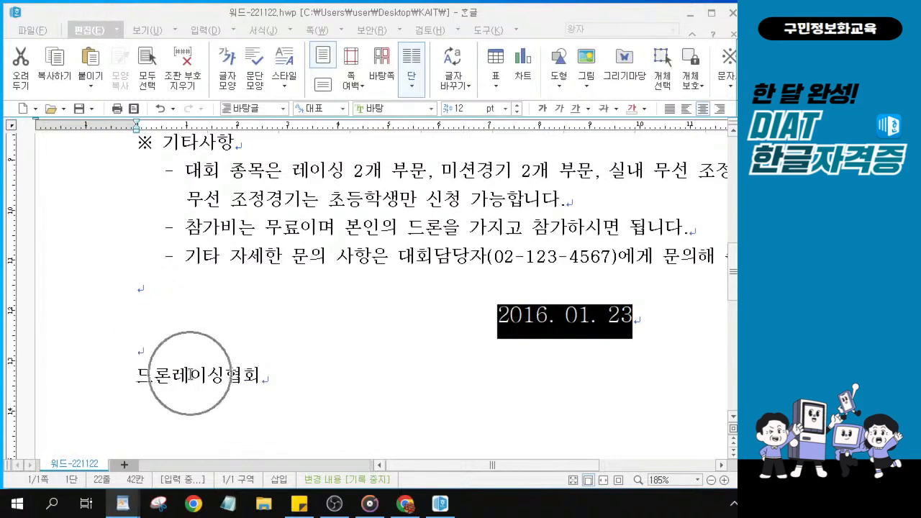
Select the organization name 드론레이싱협회
drag(269, 379, 113, 380)
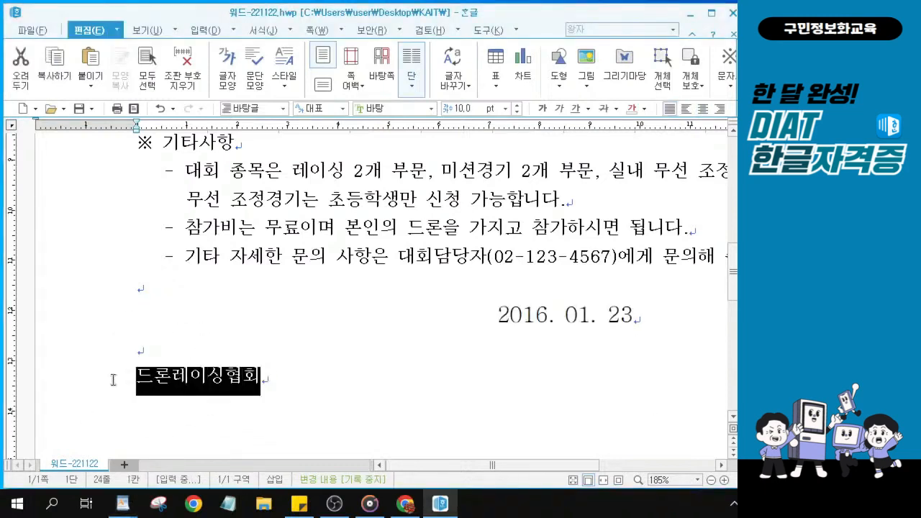
key(ctrl)
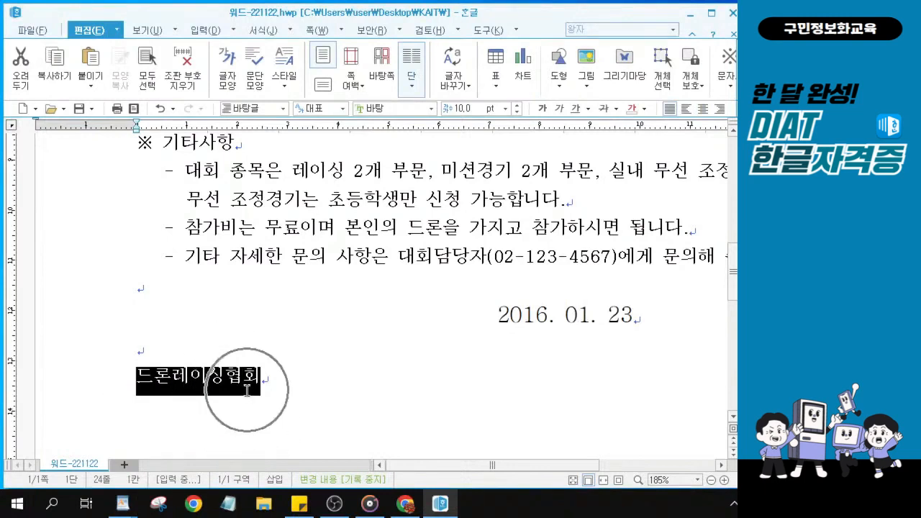
key(ctrl)
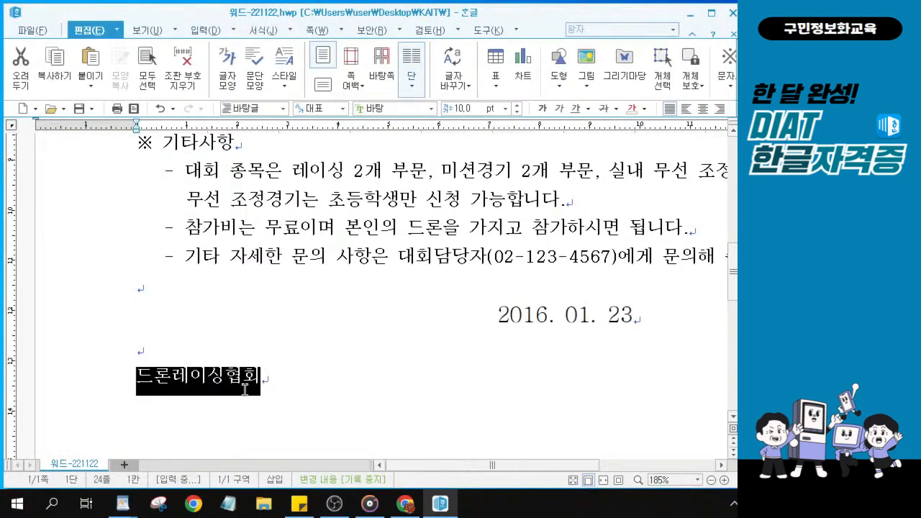
key(ctrl)
key(ctrl)
key(ctrl)
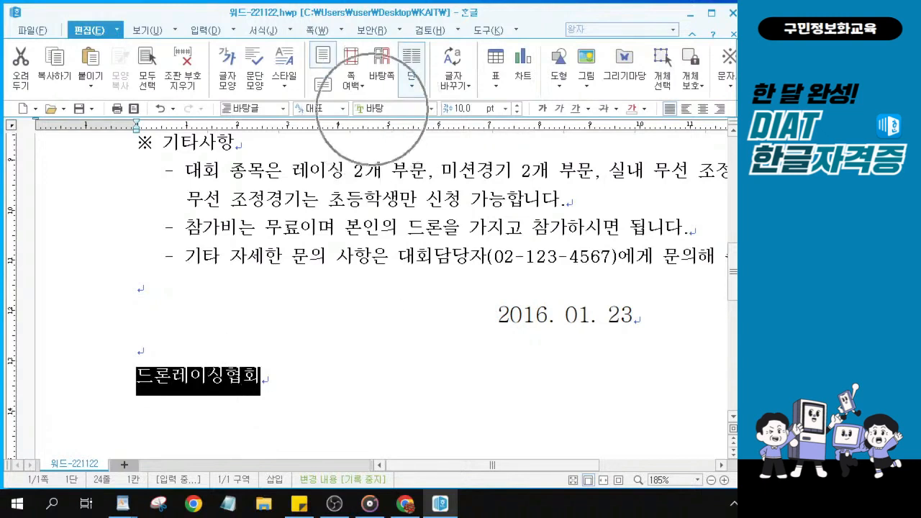
Change the organization name's font to 휴먼옛체
click(372, 109)
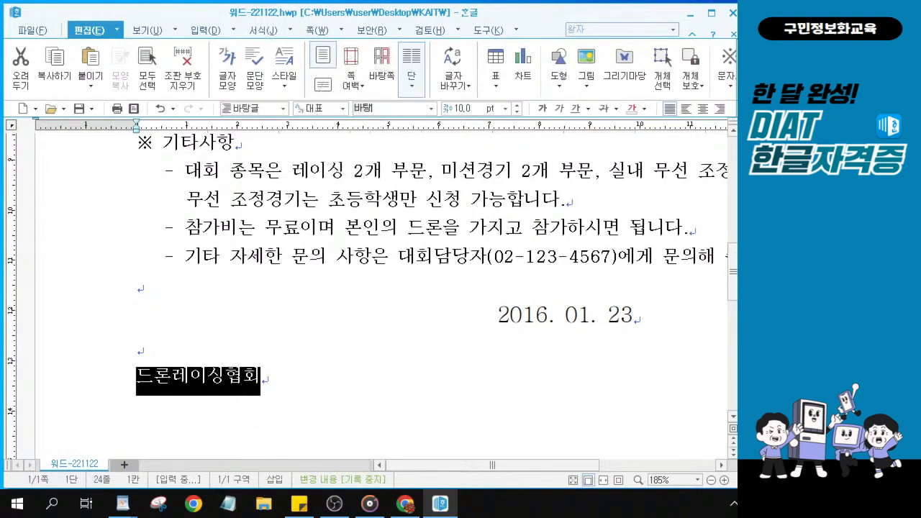
key(ctrl)
key(ctrl)
text(휴)
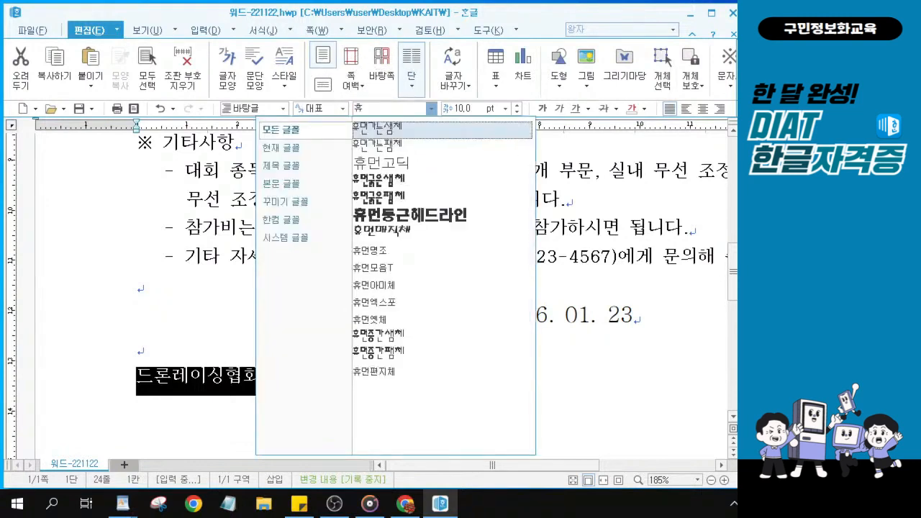
key(ctrl+1)
click(409, 108)
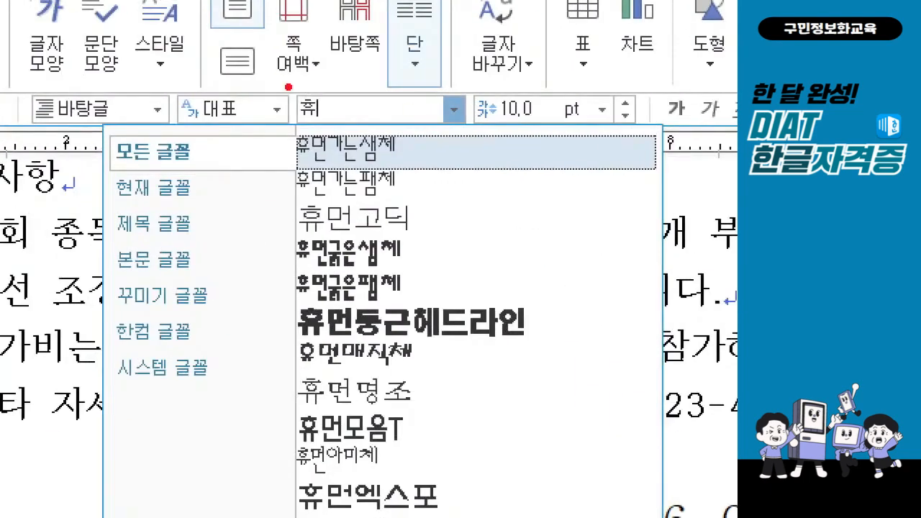
drag(317, 84, 350, 61)
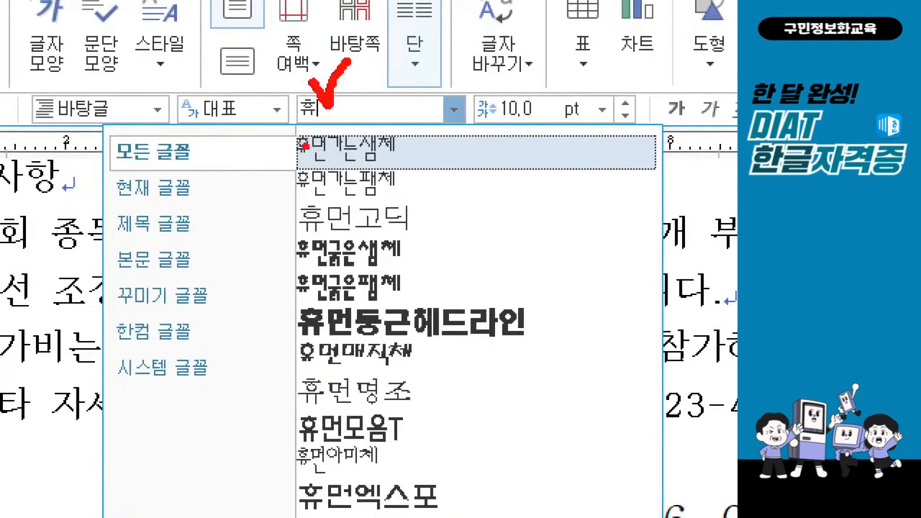
drag(301, 123, 353, 124)
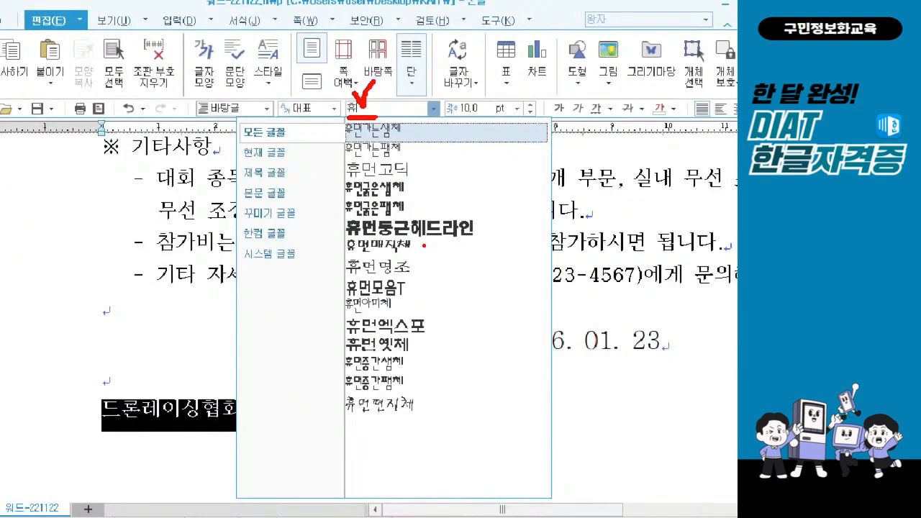
mouse_move(409, 339)
mouse_down()
mouse_move(320, 353)
mouse_move(408, 334)
mouse_move(413, 348)
mouse_up()
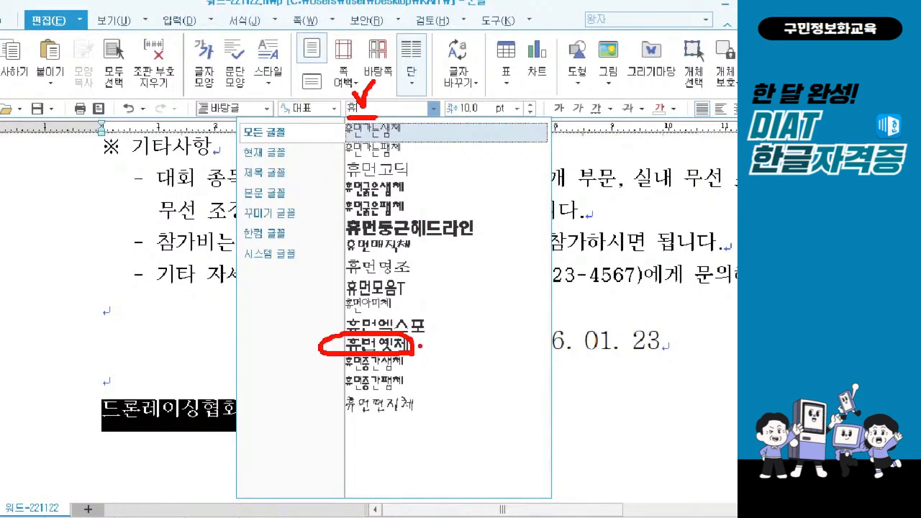
key(Escape)
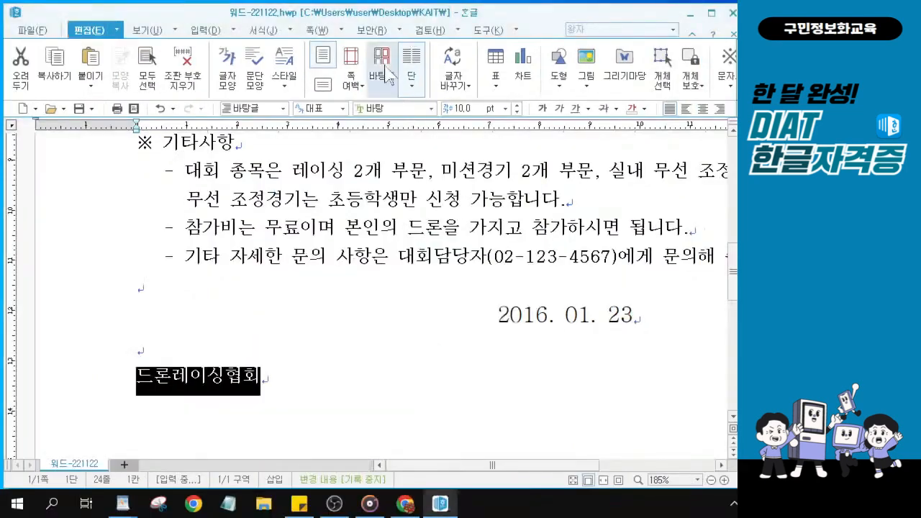
click(431, 109)
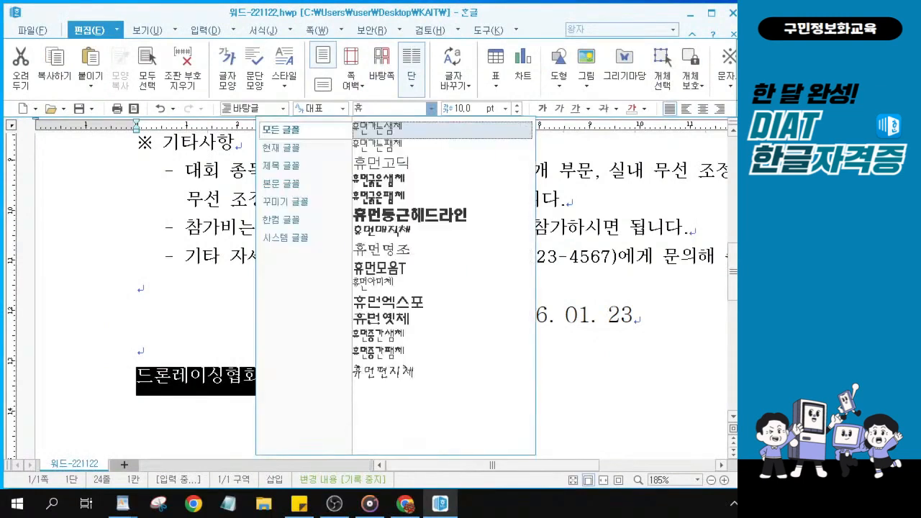
click(379, 321)
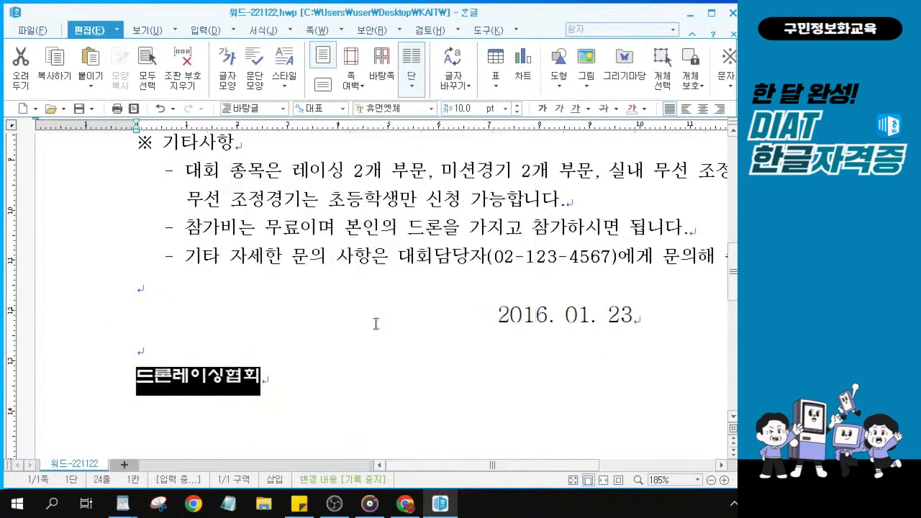
Make 드론레이싱협회 20 pt and centre it on its line
click(460, 108)
text(20)
key(Return)
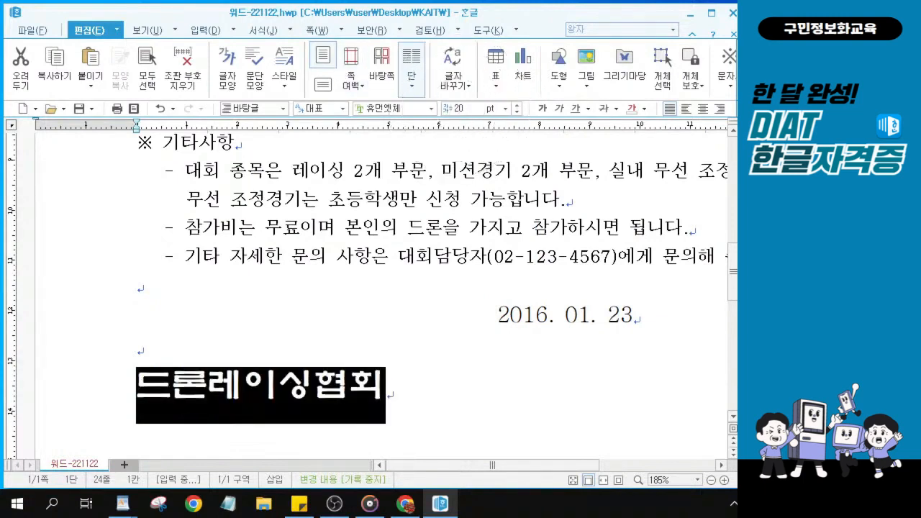
click(703, 108)
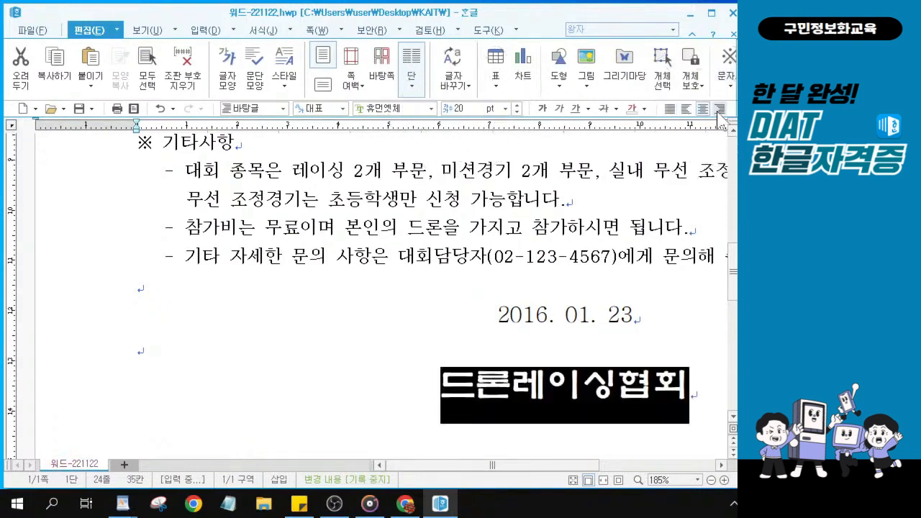
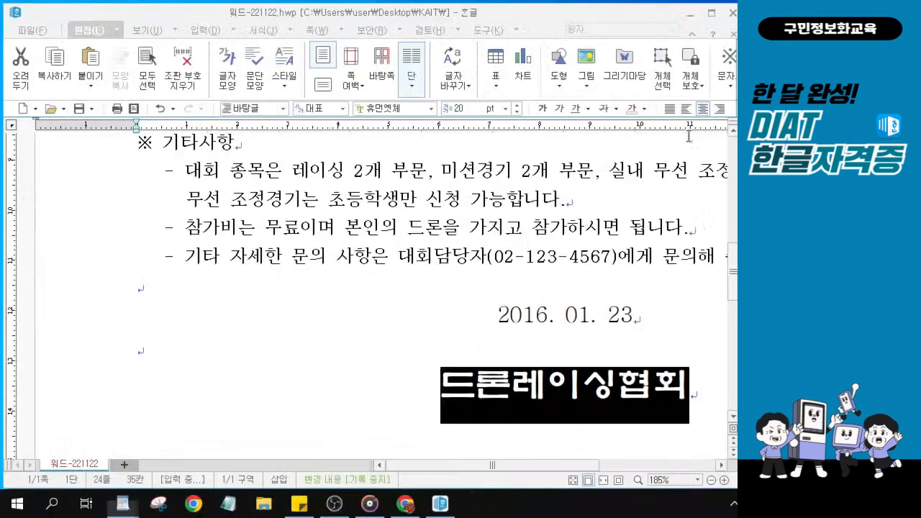
scroll(619, 259, up, 3)
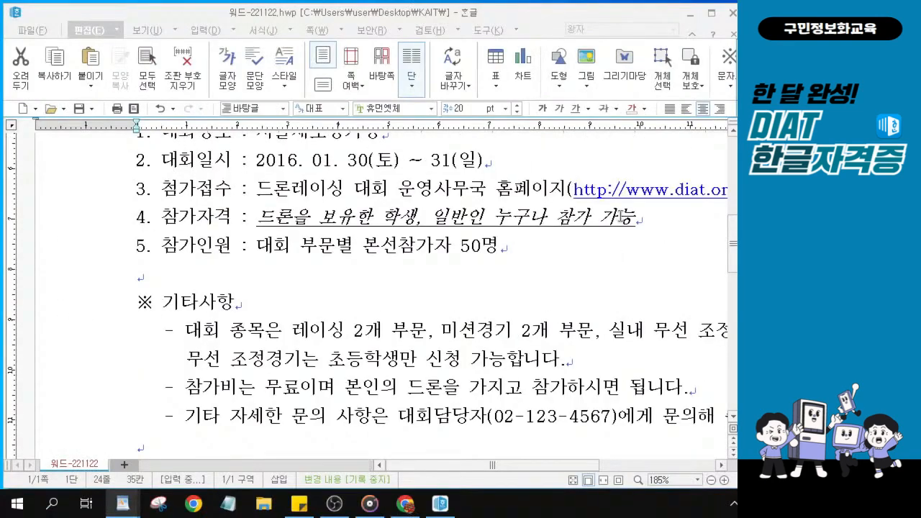
drag(573, 465, 642, 465)
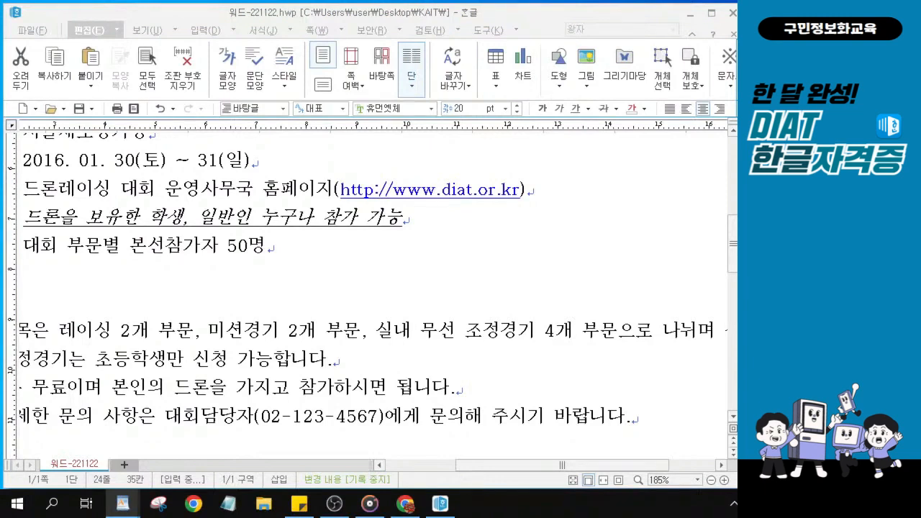
click(435, 194)
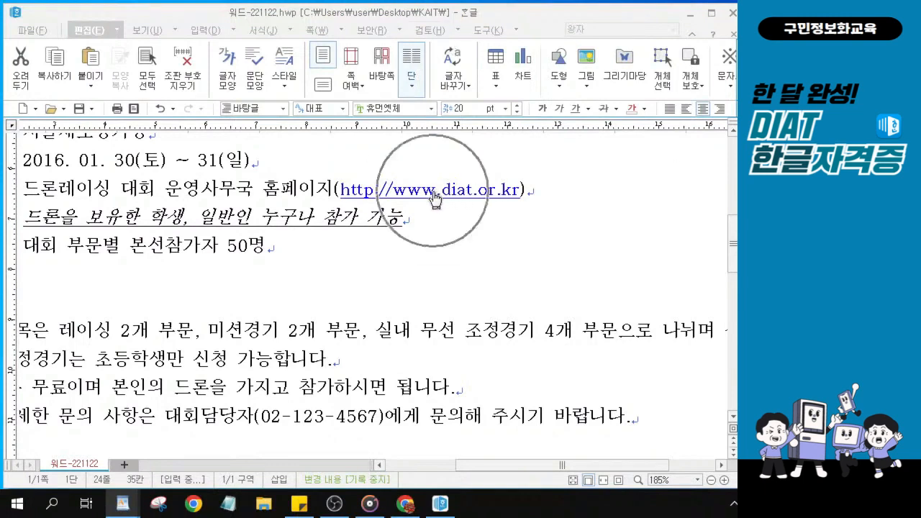
click(434, 193)
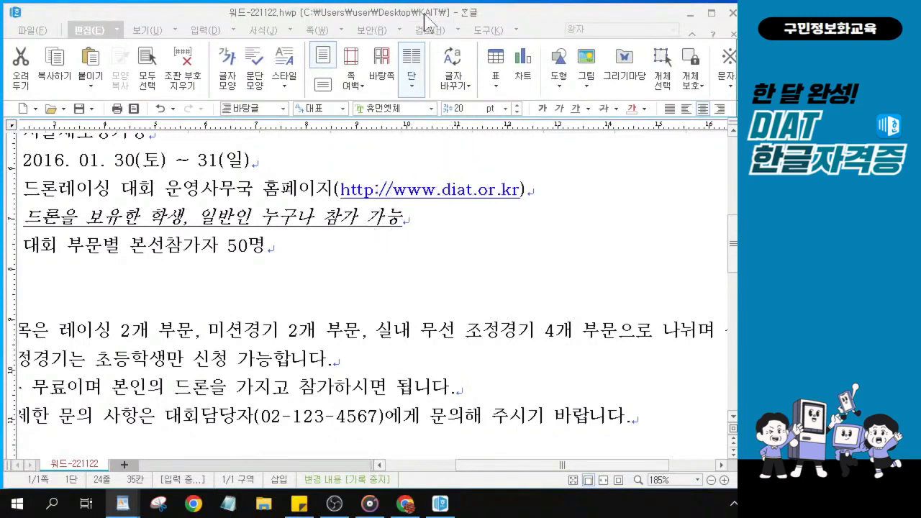
right_click(439, 192)
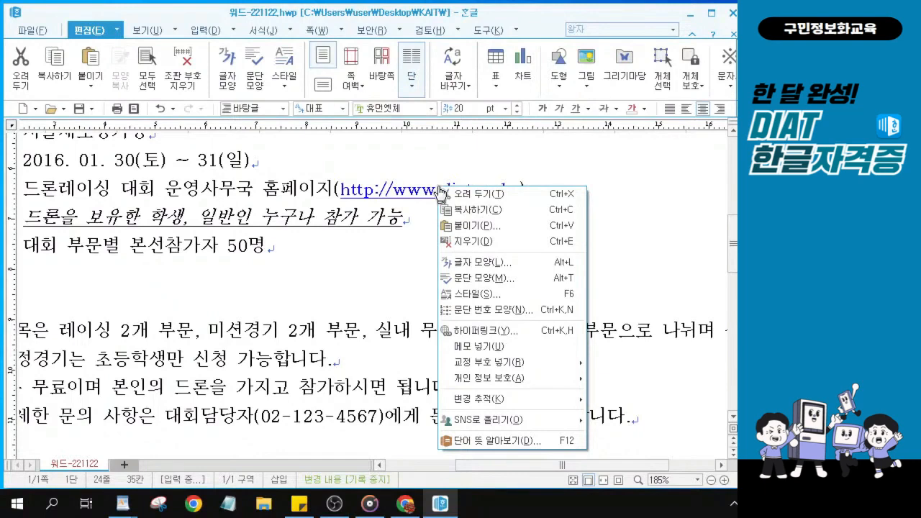
click(372, 297)
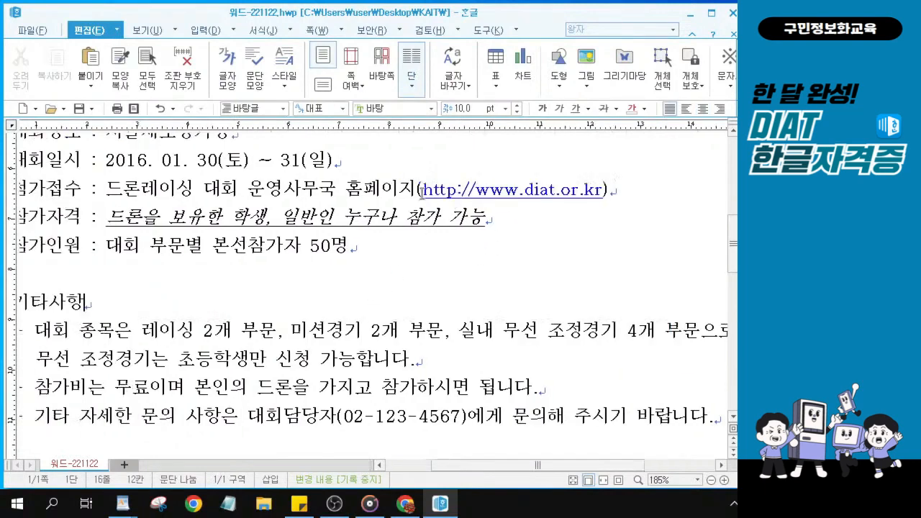
right_click(463, 194)
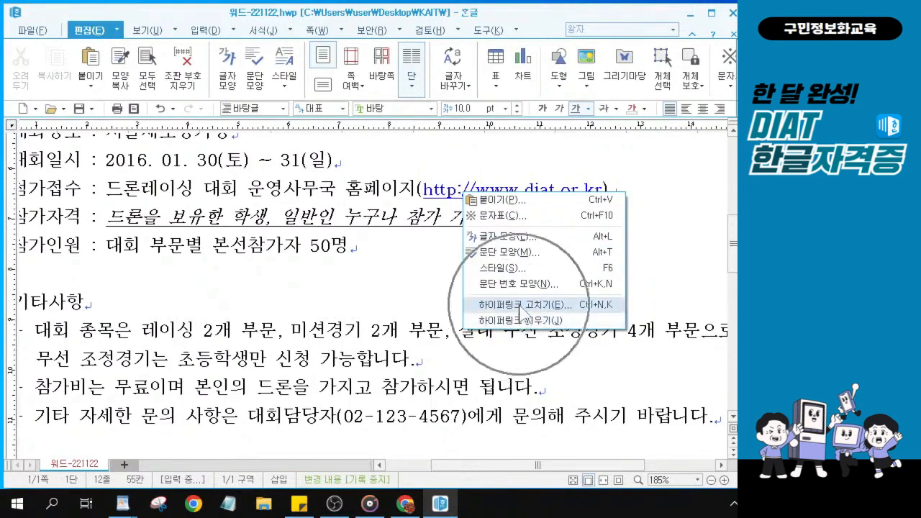
right_click(455, 194)
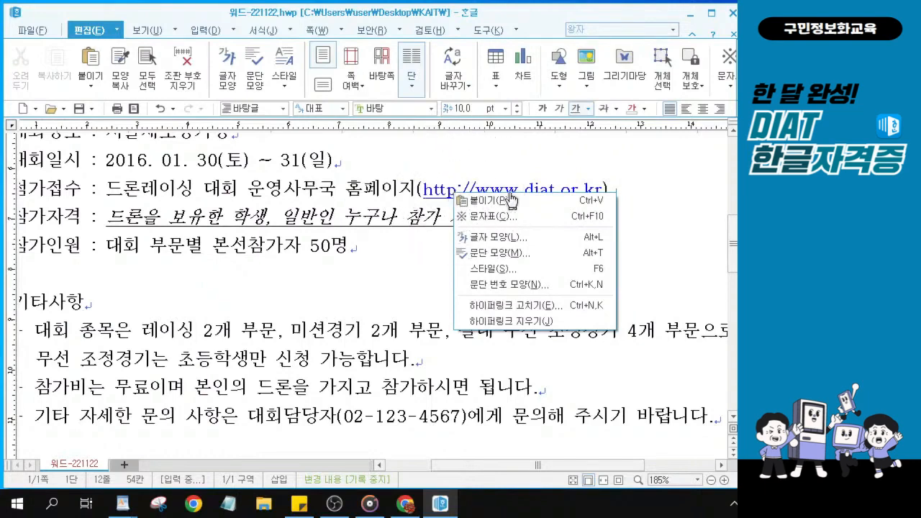
click(508, 322)
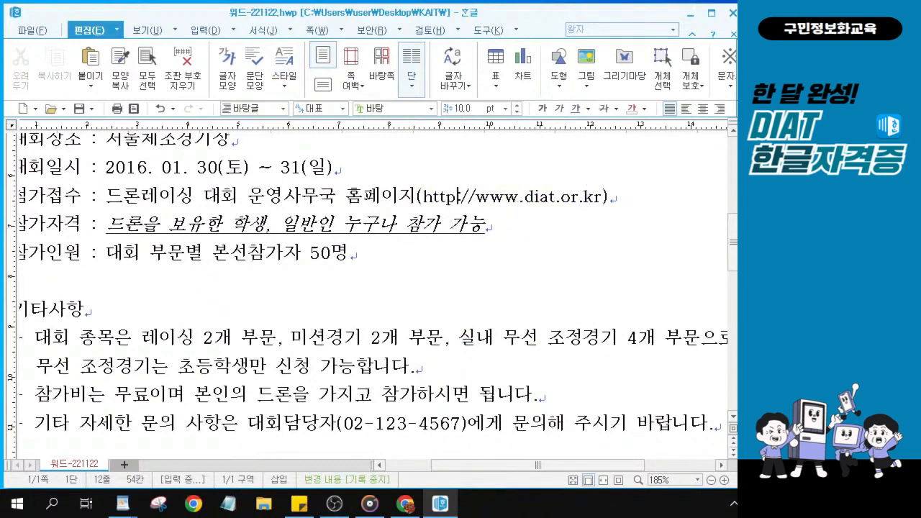
Scroll to the top and place the caret at the start of the article's first paragraph
key(alt+Tab)
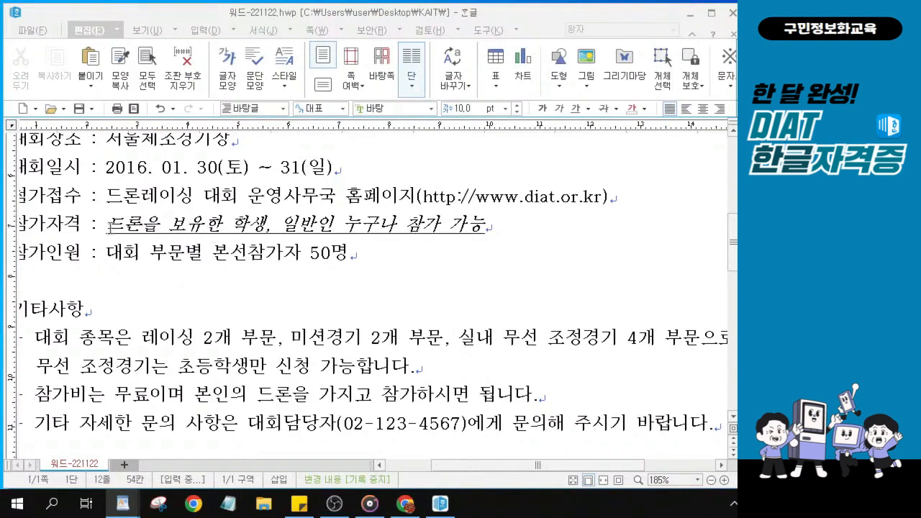
scroll(109, 227, up, 3)
drag(468, 466, 425, 468)
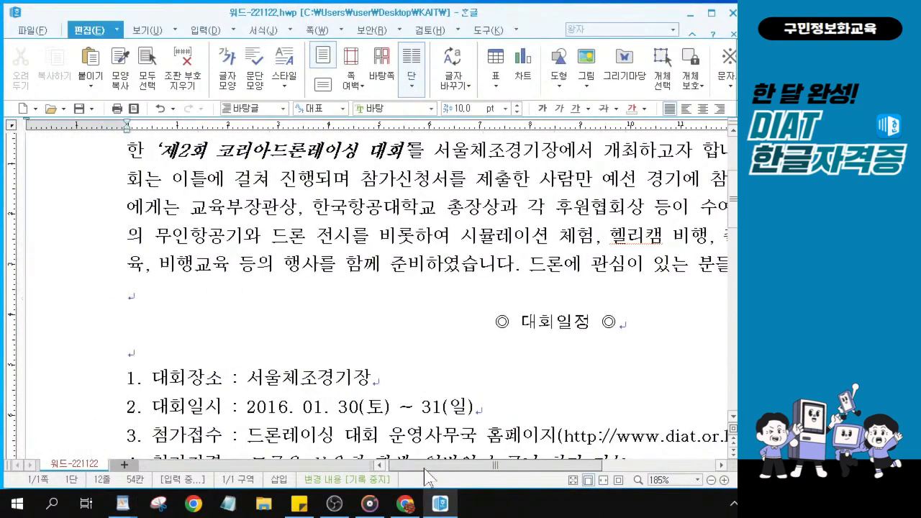
scroll(209, 277, up, 3)
click(131, 309)
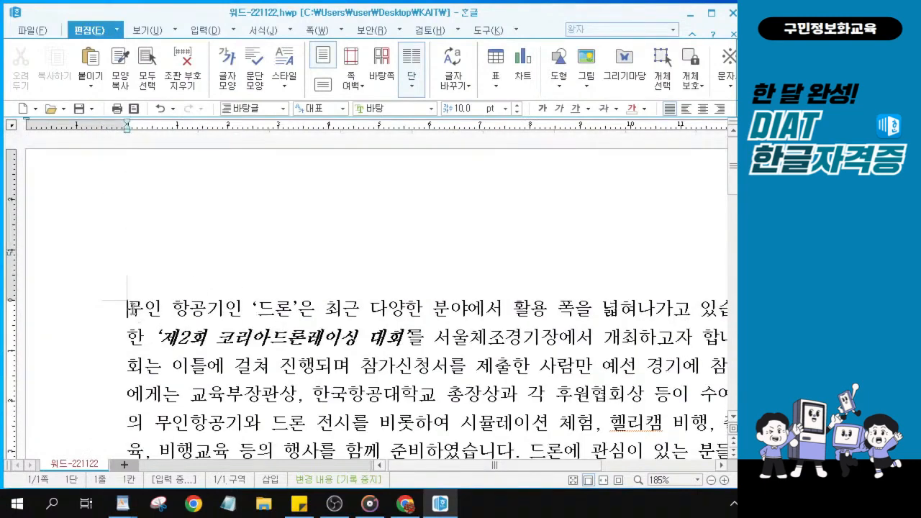
key(ctrl)
key(ctrl)
key(ctrl)
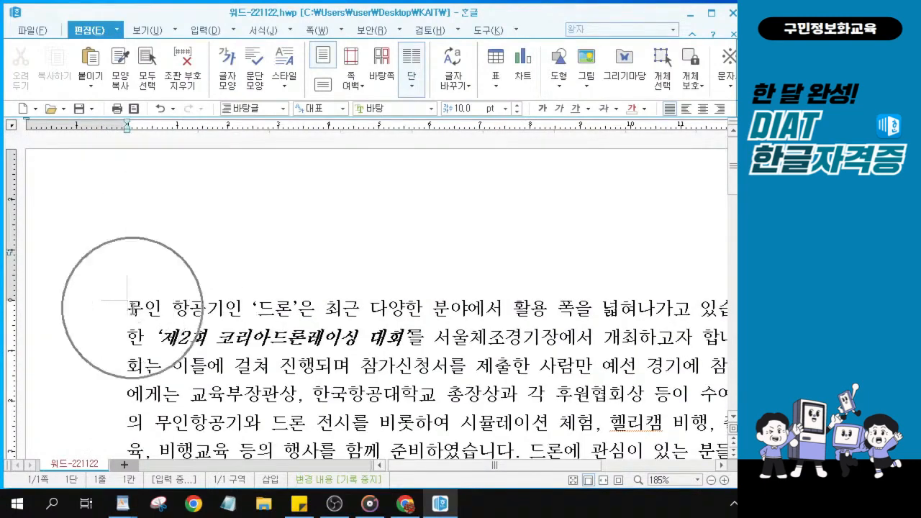
key(ctrl)
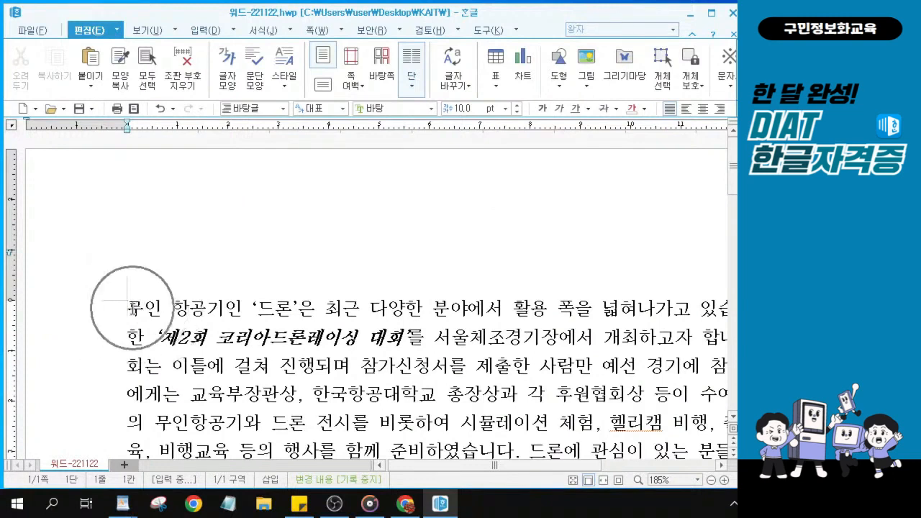
key(ctrl)
key(ctrl)
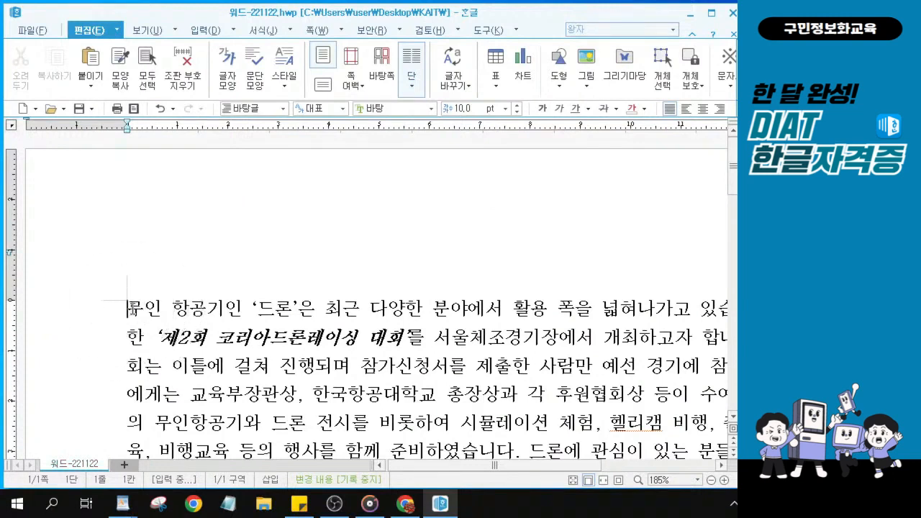
key(ctrl)
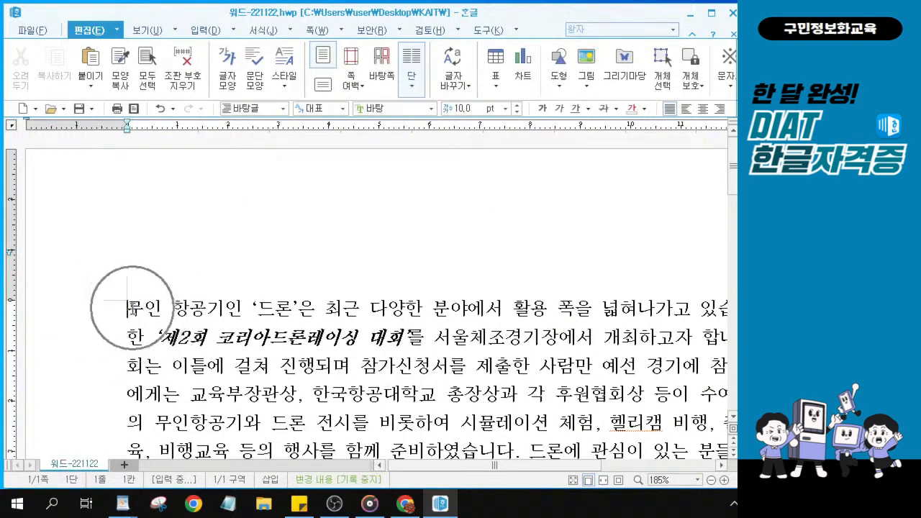
key(ctrl)
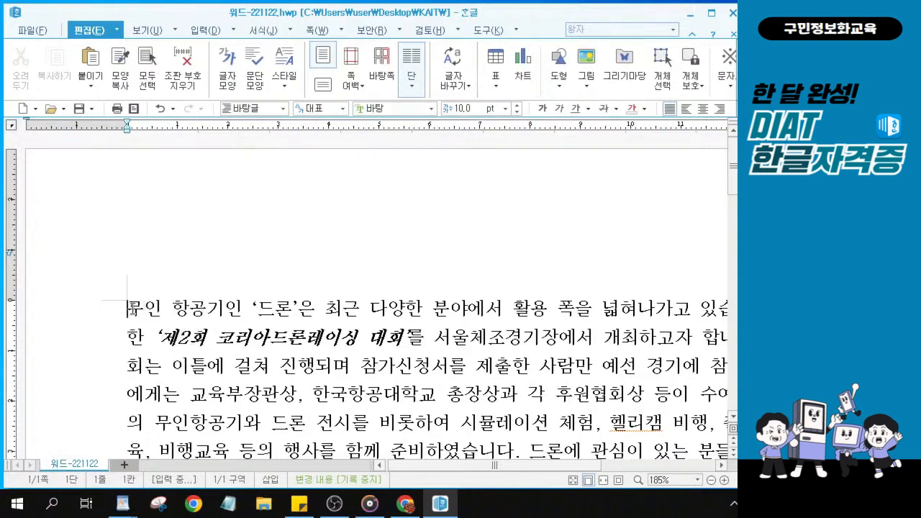
Insert two blank lines above the first paragraph and put the caret on the first one
key(Return)
key(Return)
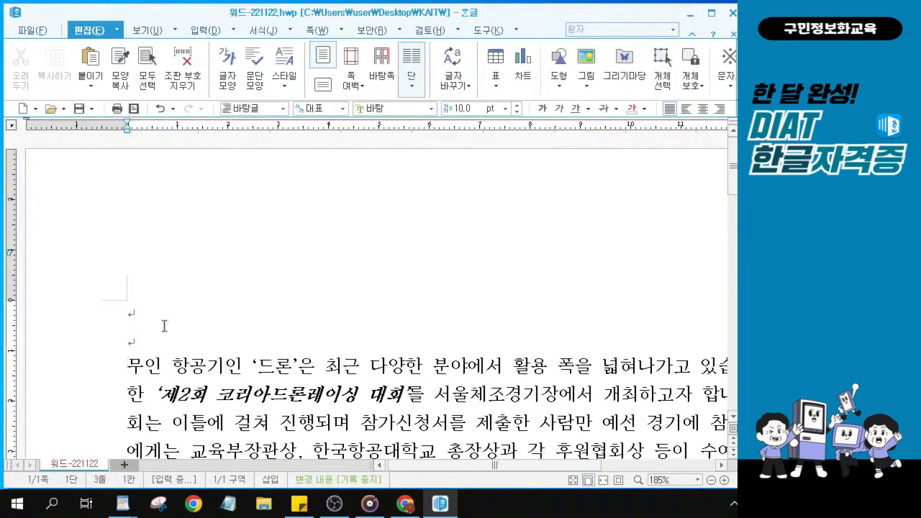
key(ctrl)
click(136, 316)
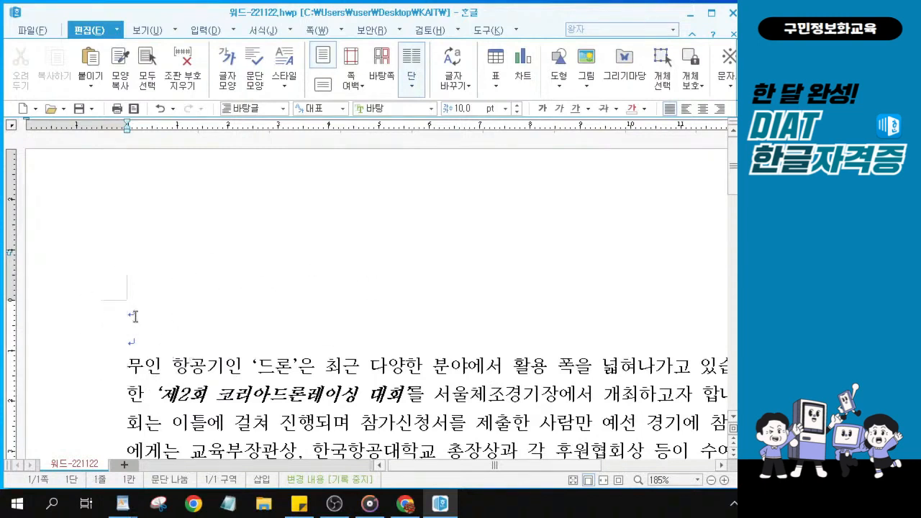
key(ctrl)
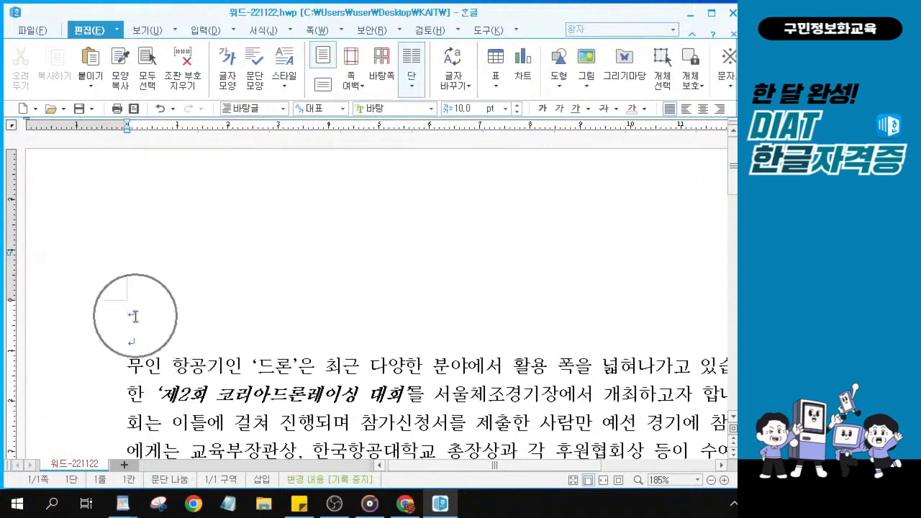
key(ctrl)
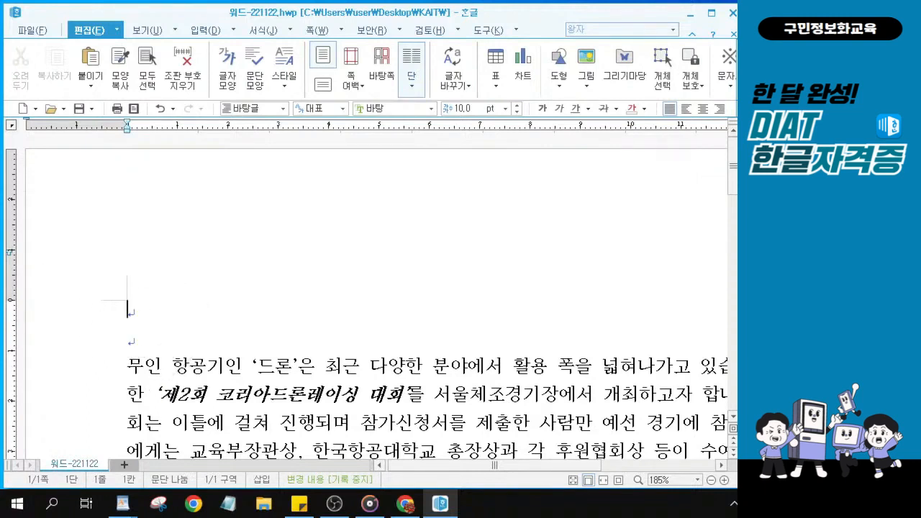
key(alt+Tab)
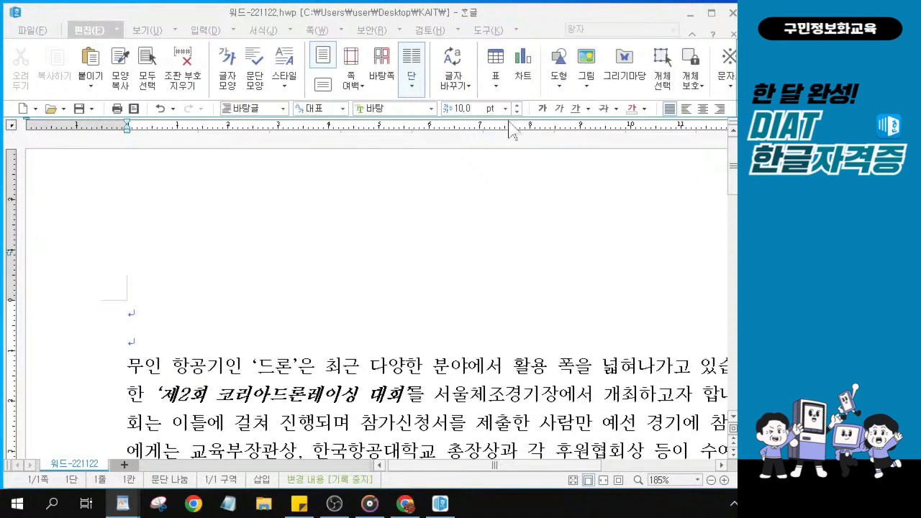
From the 입력 tab, open the 글맵시 만들기 dialog with the caret on the first blank line
click(205, 30)
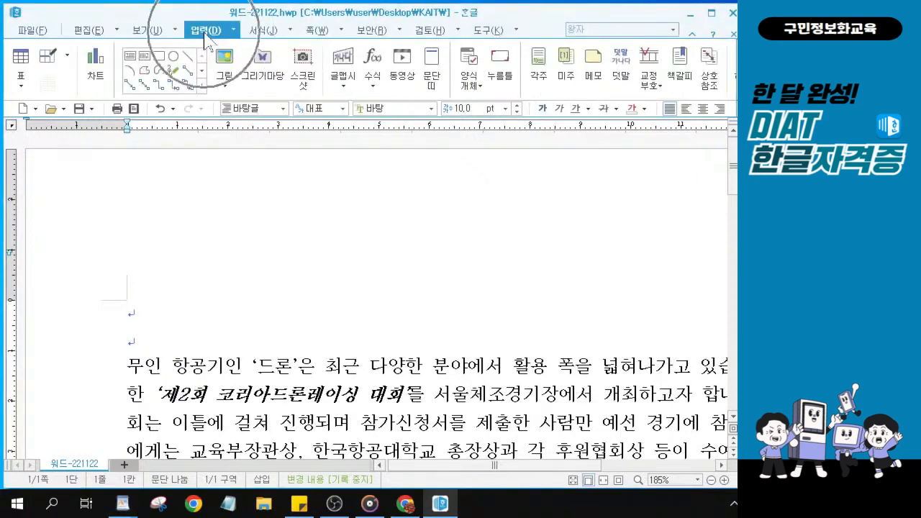
click(139, 310)
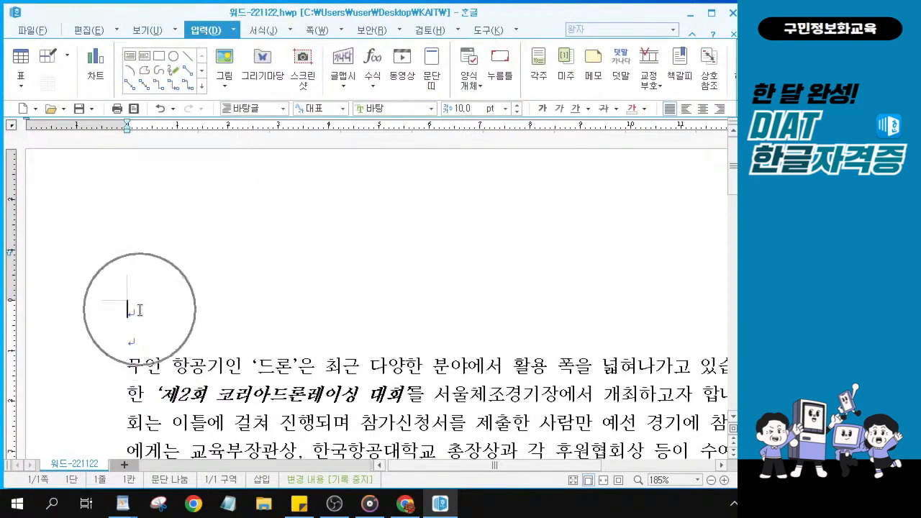
key(ctrl)
key(ctrl)
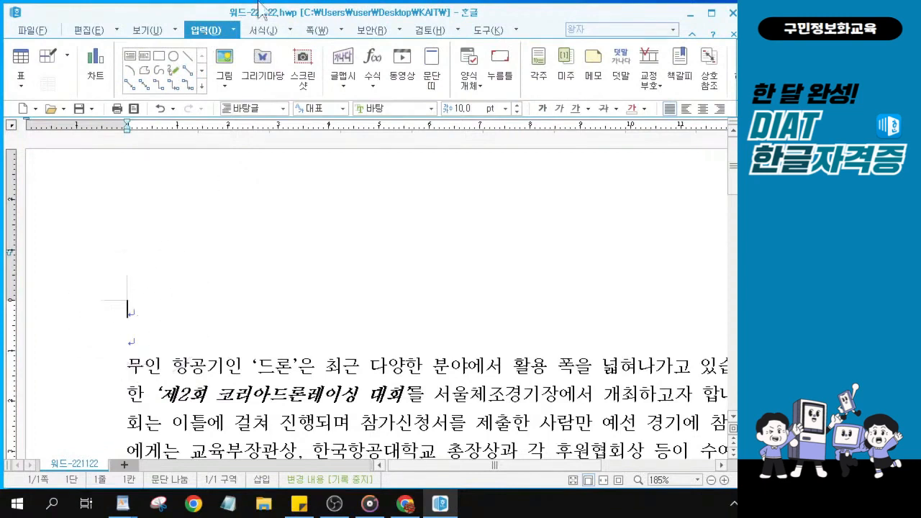
click(207, 33)
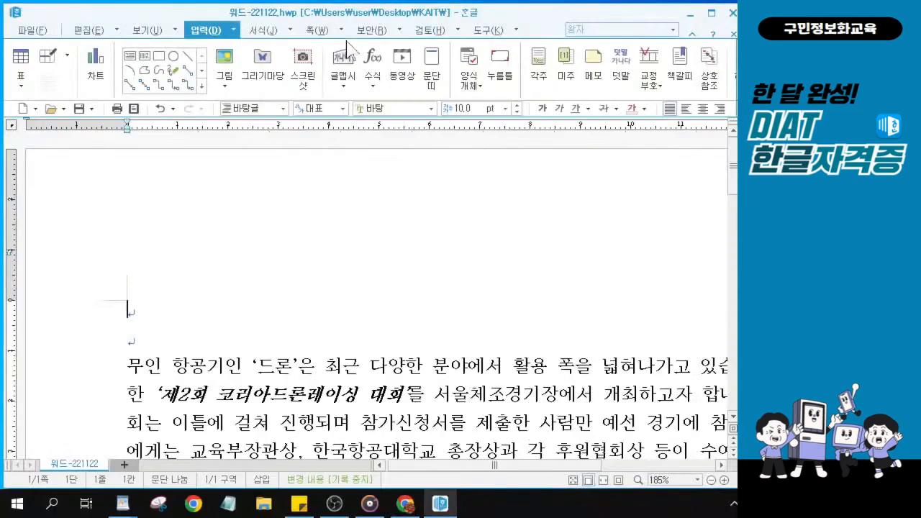
click(342, 61)
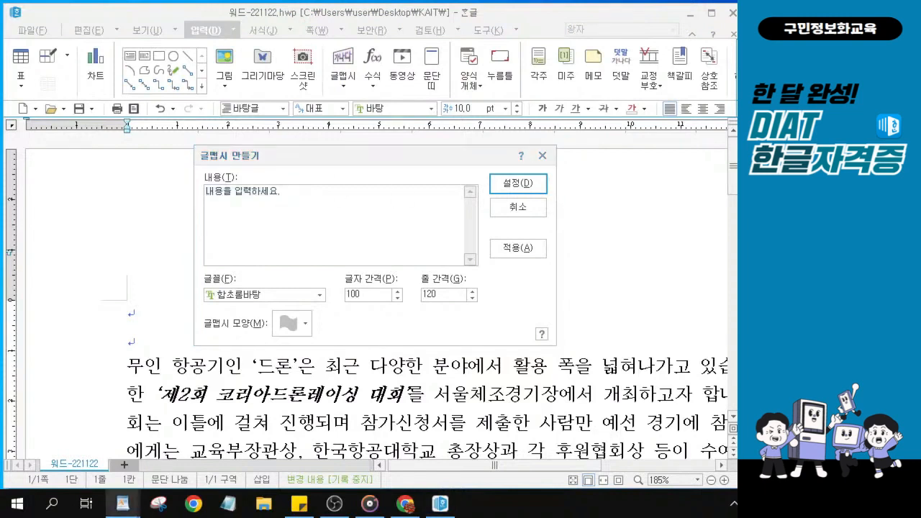
Replace the WordArt placeholder content with 코리아드론레이싱대회
drag(284, 193, 48, 169)
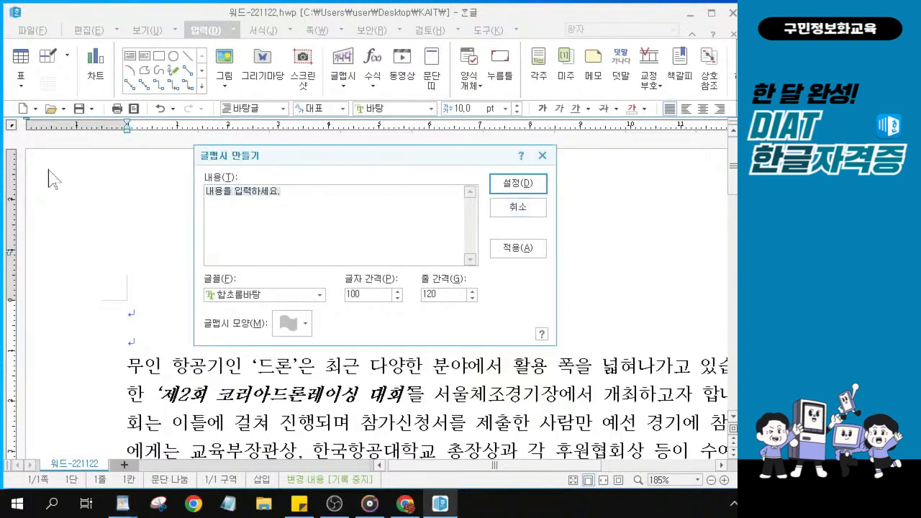
text(코리아)
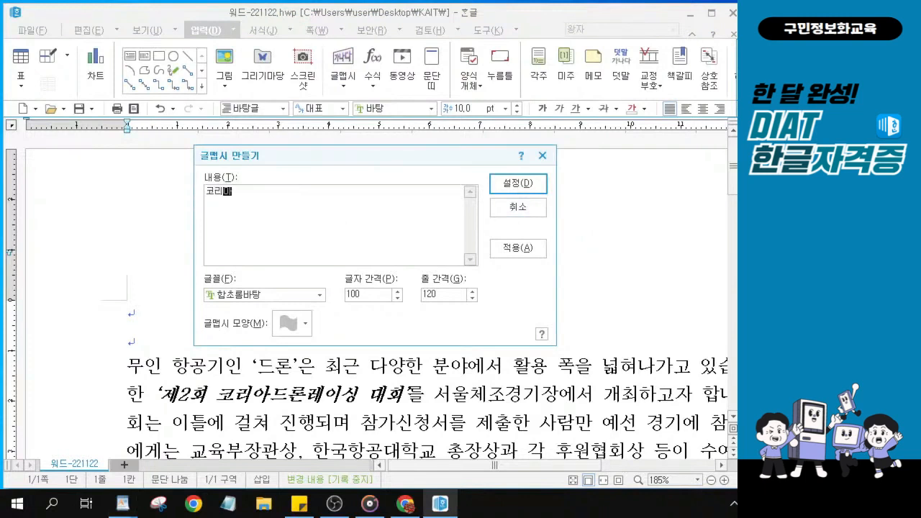
text(드론레이싱대회)
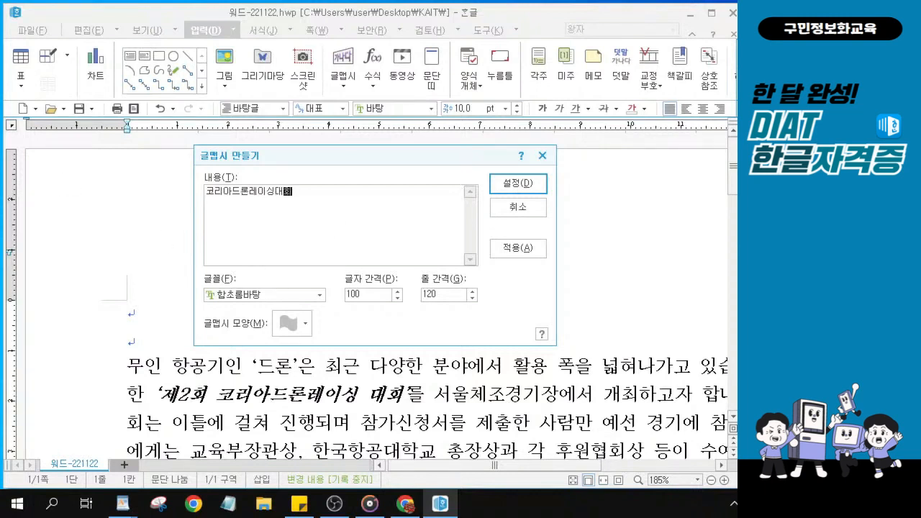
key(alt)
click(256, 298)
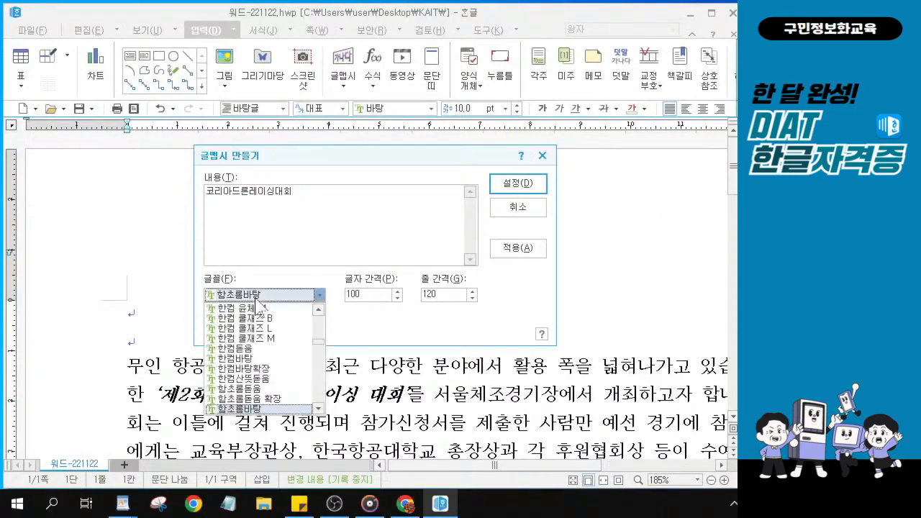
Change the WordArt font from 함초롬바탕 to 휴먼옛체
key(Escape)
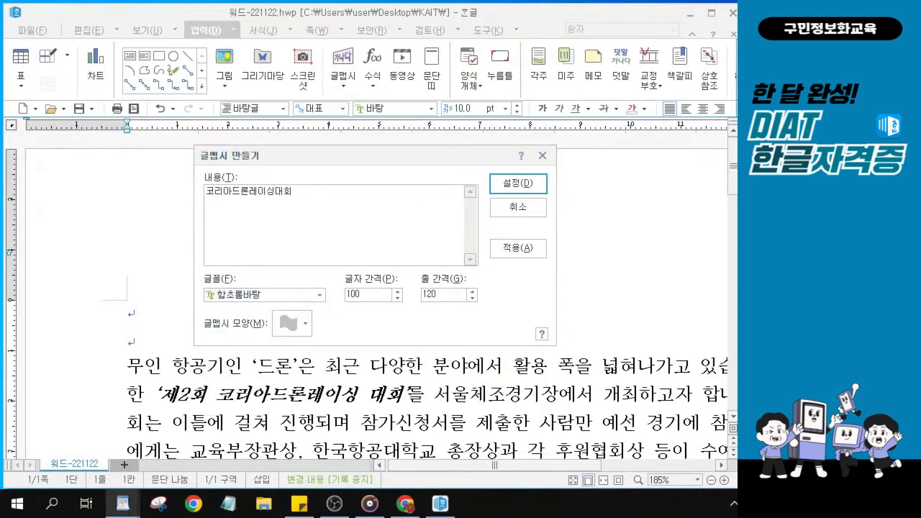
click(297, 296)
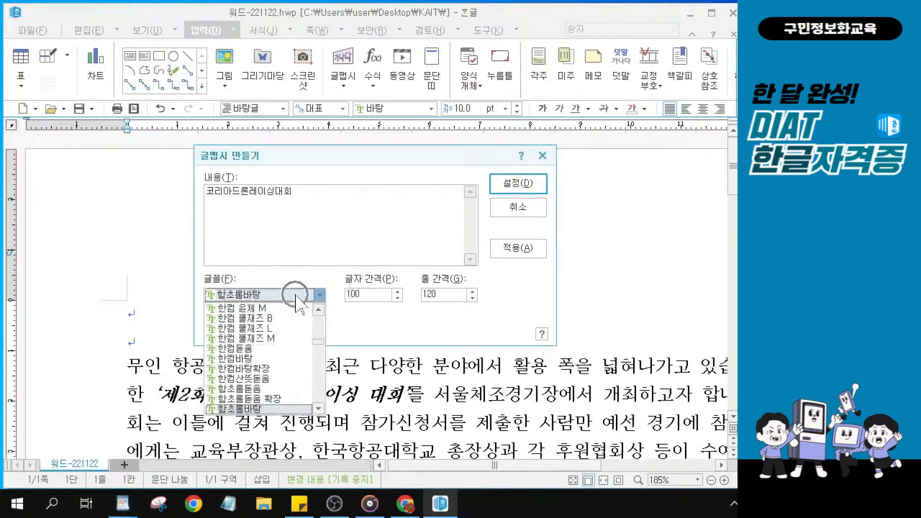
scroll(284, 389, down, 3)
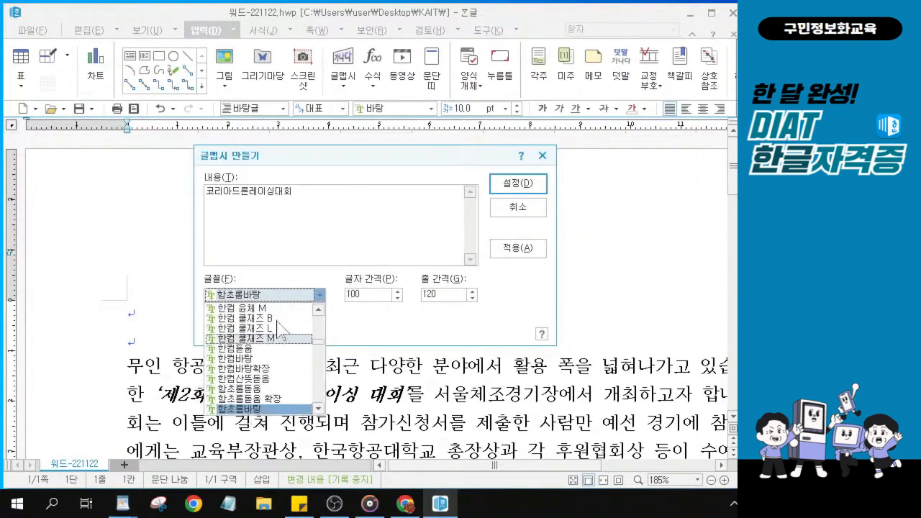
scroll(284, 389, down, 3)
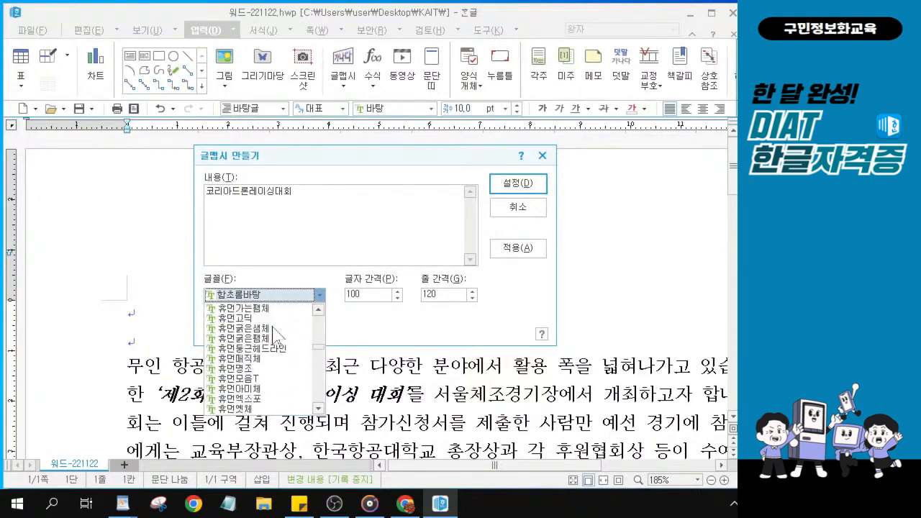
scroll(274, 346, down, 1)
scroll(276, 356, up, 1)
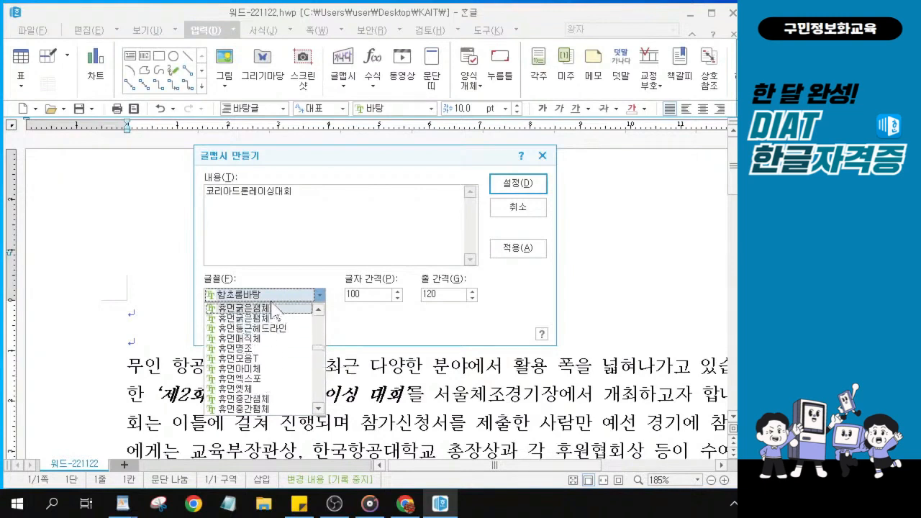
scroll(276, 361, down, 2)
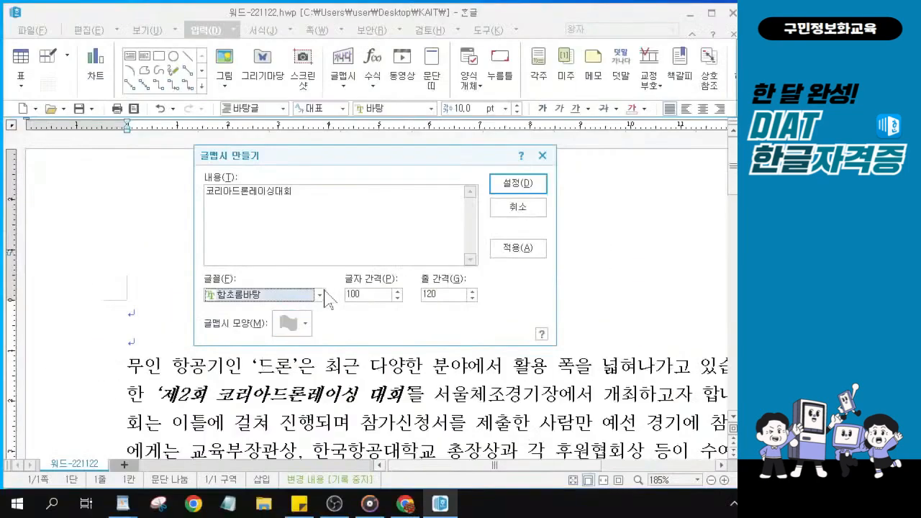
click(381, 231)
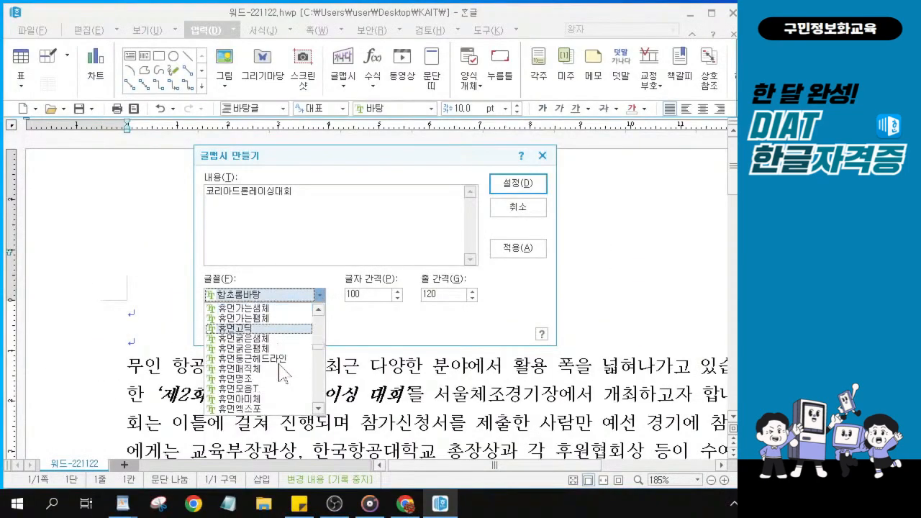
scroll(281, 371, down, 2)
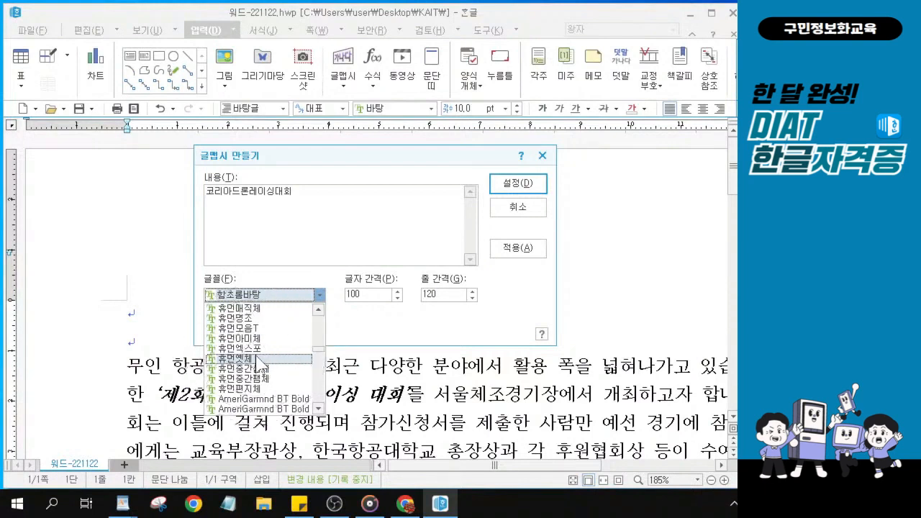
click(259, 358)
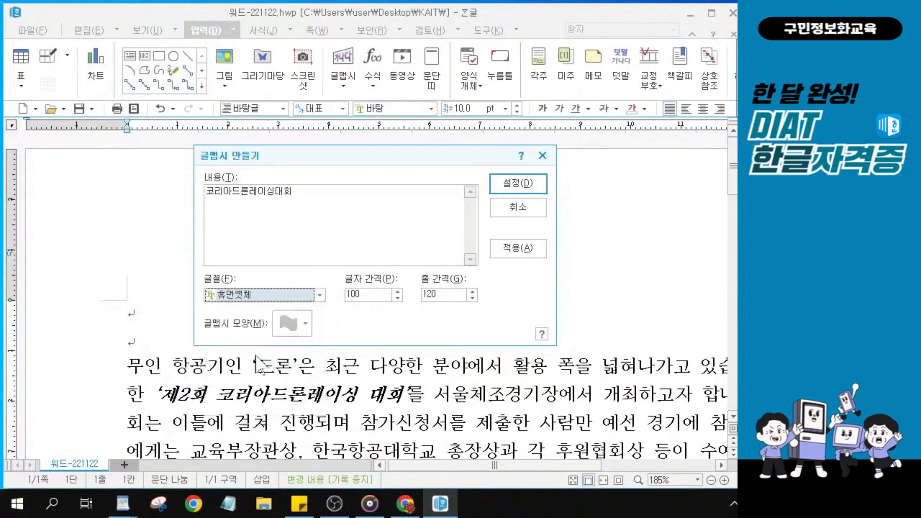
click(298, 324)
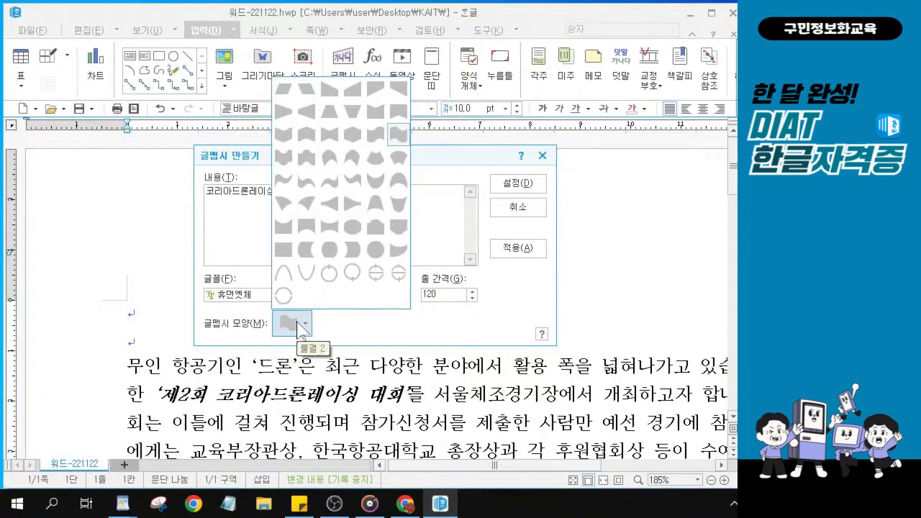
Give the WordArt the 왼쪽으로 줄이기 shape and insert it at the top of the article
click(305, 113)
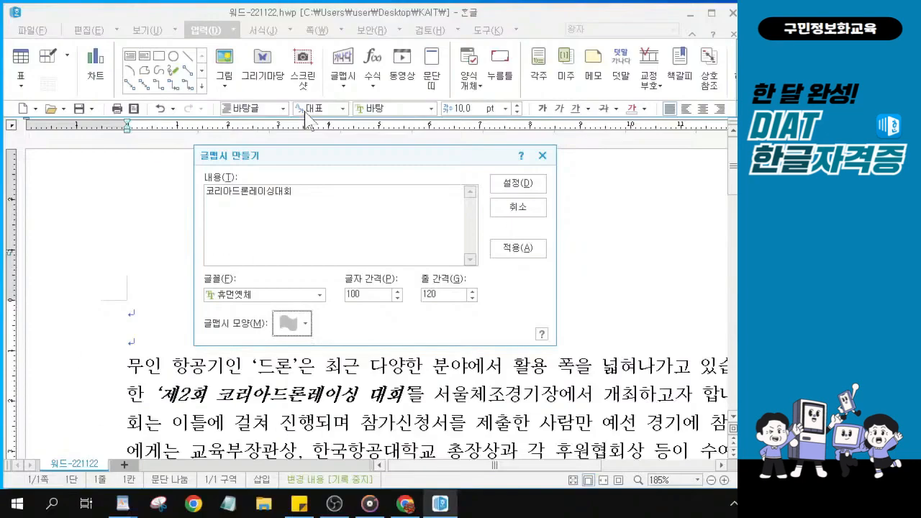
click(291, 324)
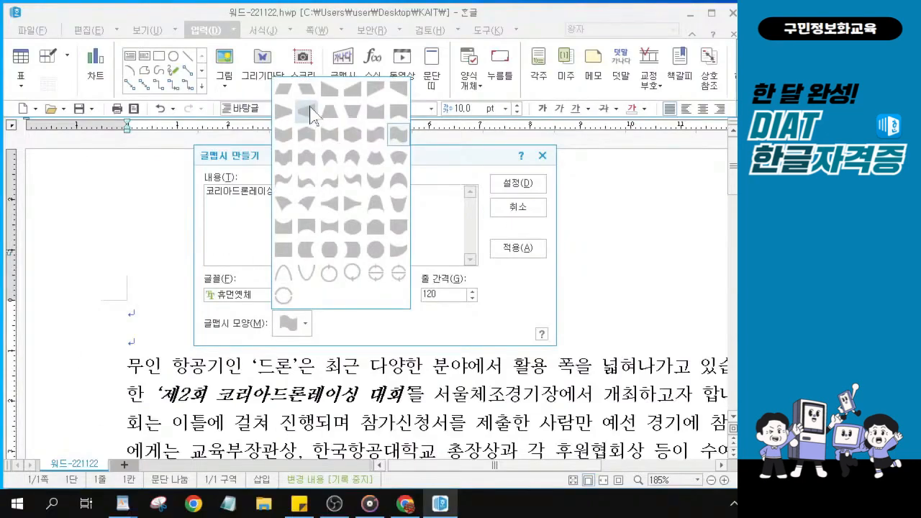
click(309, 111)
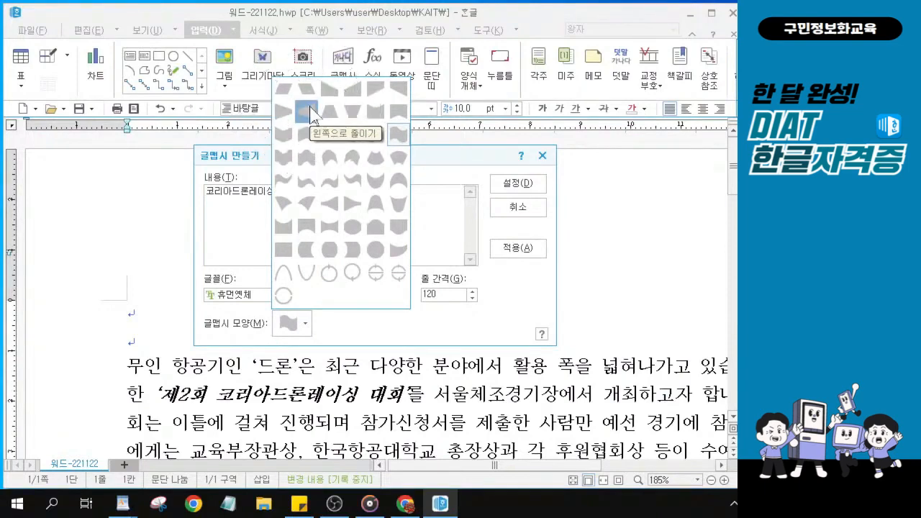
click(310, 112)
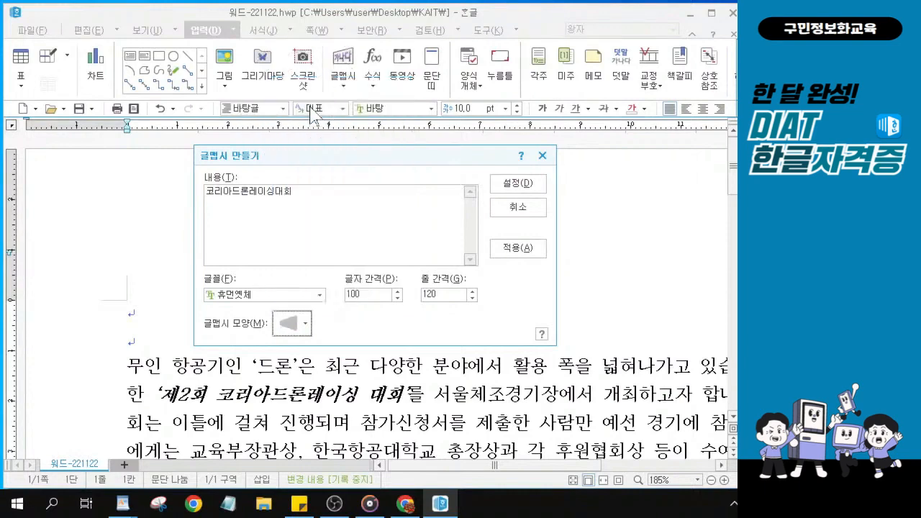
click(517, 189)
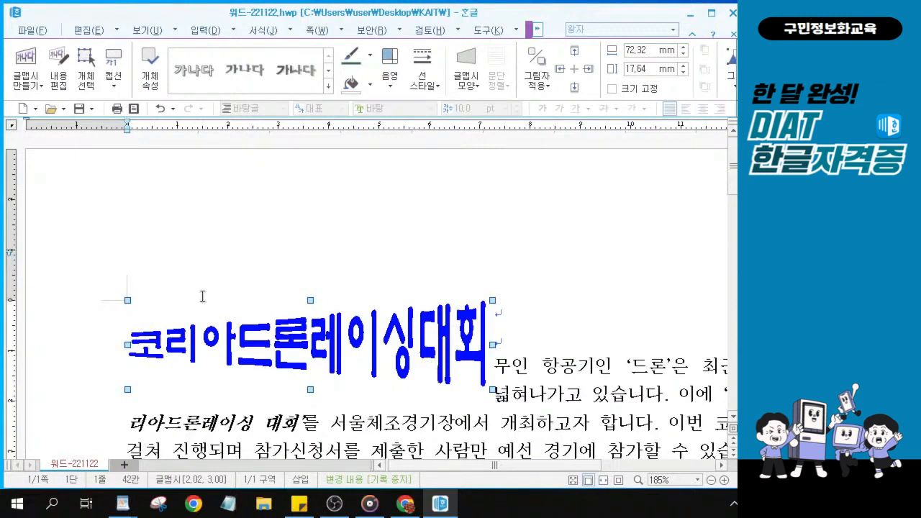
key(ctrl)
key(ctrl)
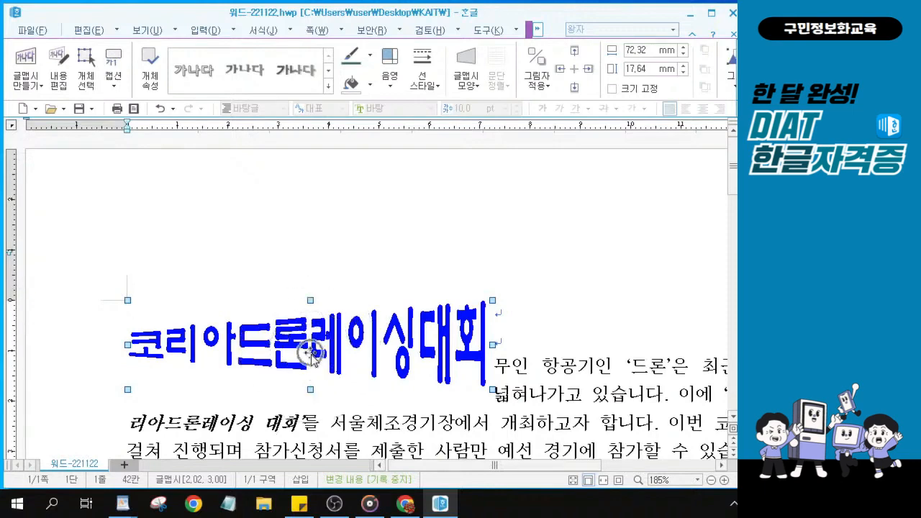
key(ctrl)
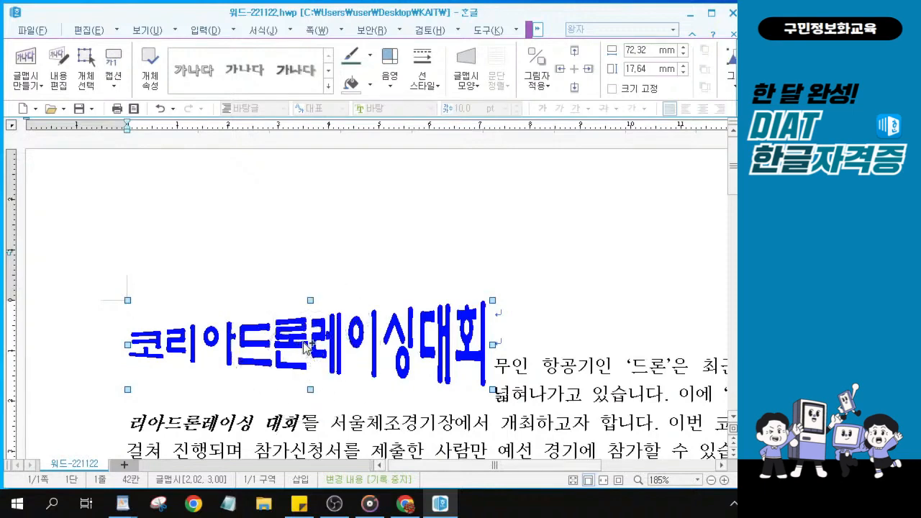
key(ctrl)
Set the WordArt to 90 mm wide, 20 mm high, with 글자처럼 취급 enabled
double_click(306, 350)
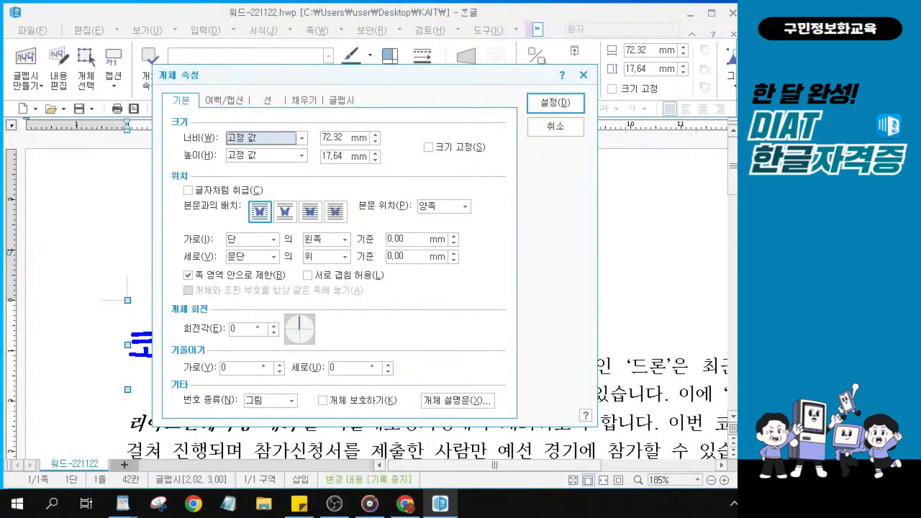
key(alt+Tab)
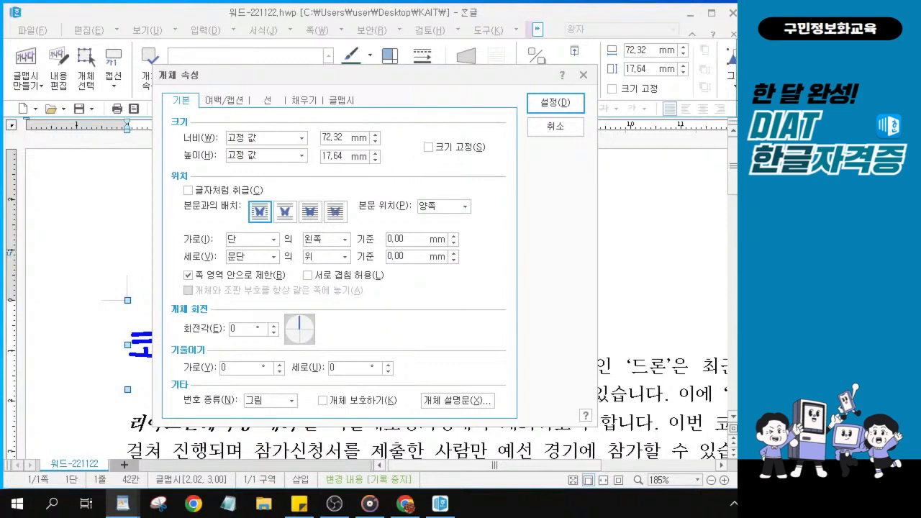
click(349, 139)
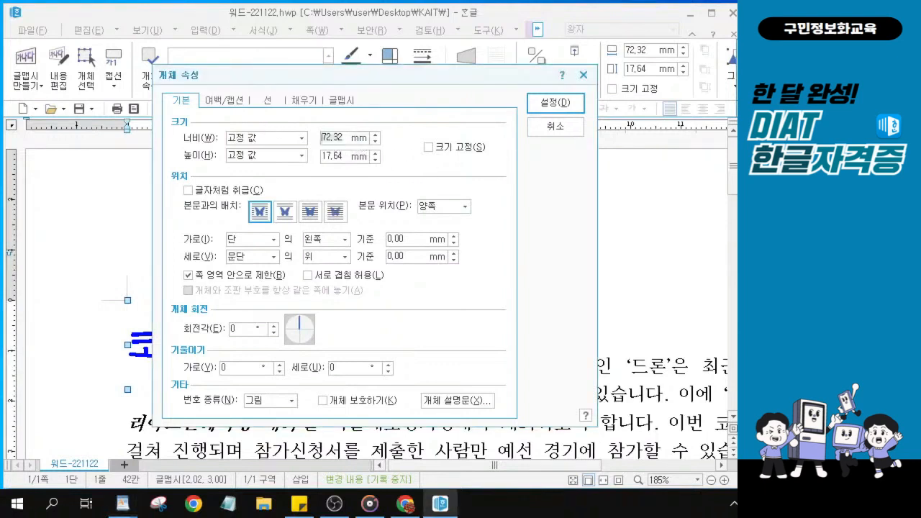
text(90)
click(358, 157)
text(20)
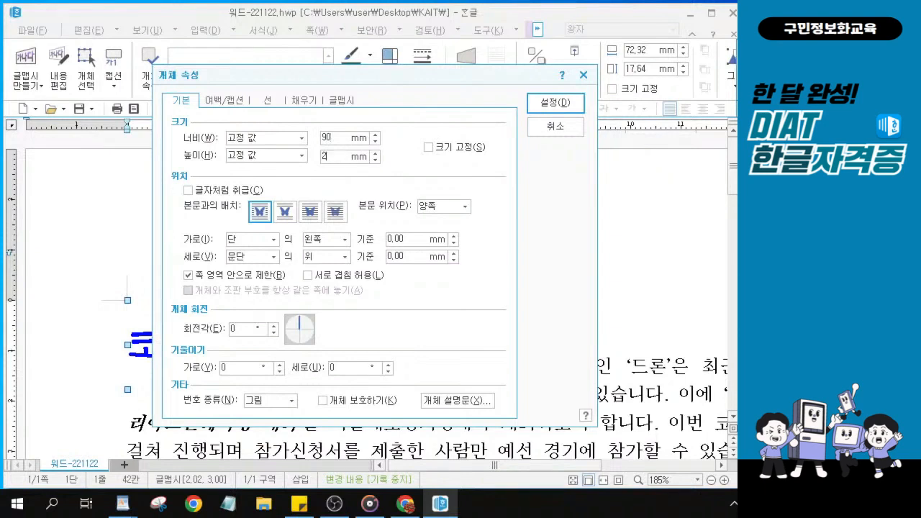
click(187, 191)
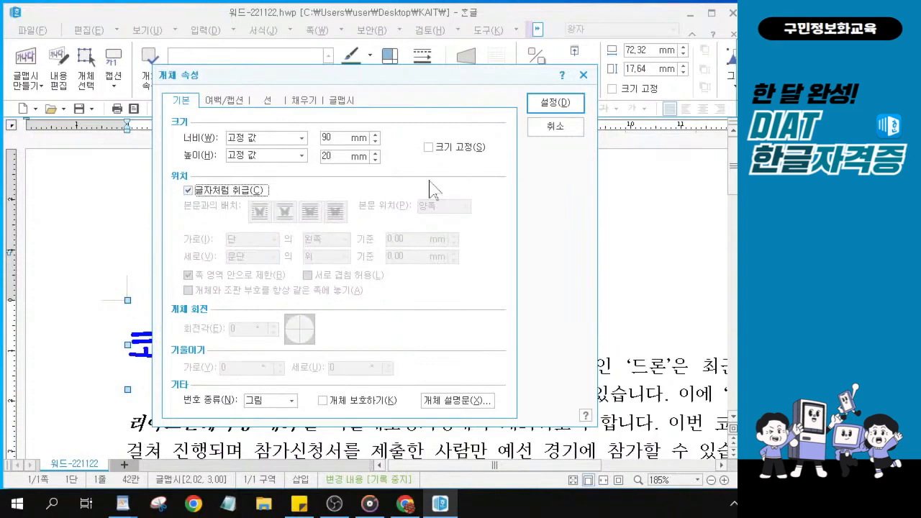
click(806, 176)
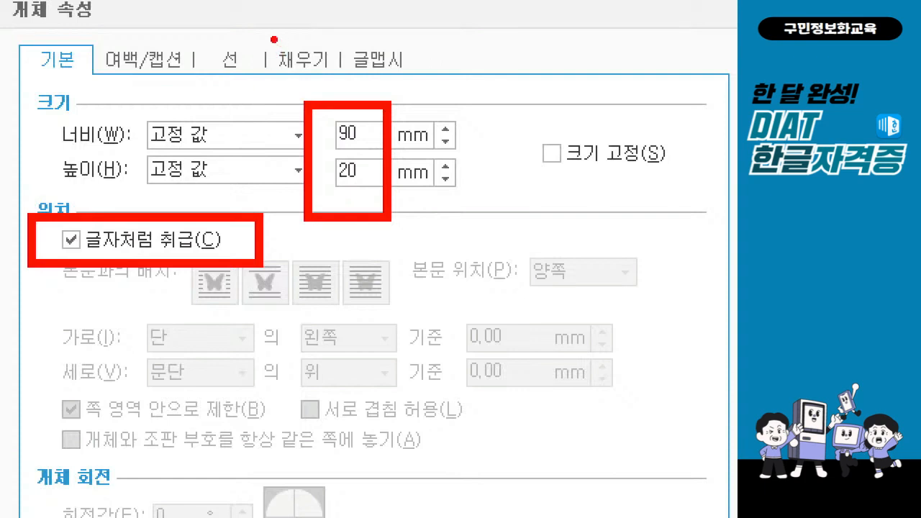
drag(258, 32, 344, 81)
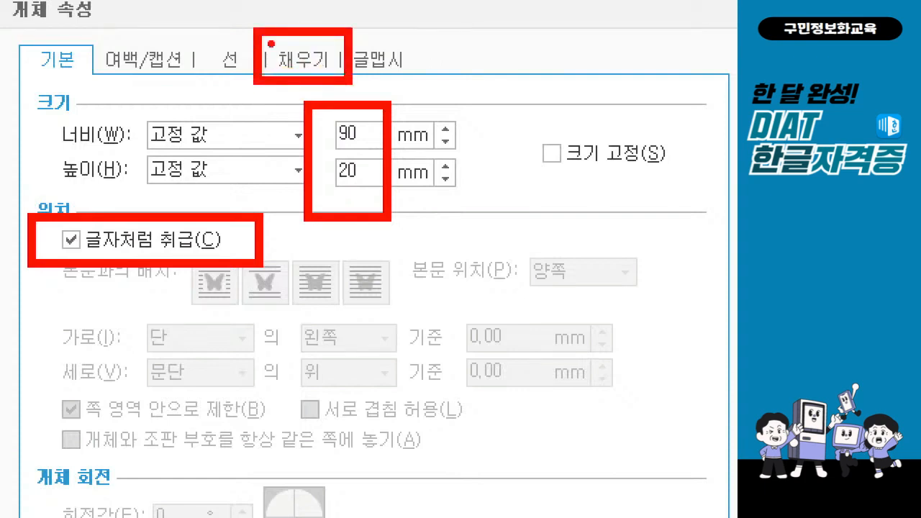
mouse_move(275, 13)
mouse_down()
mouse_move(309, 40)
mouse_move(360, 1)
mouse_up()
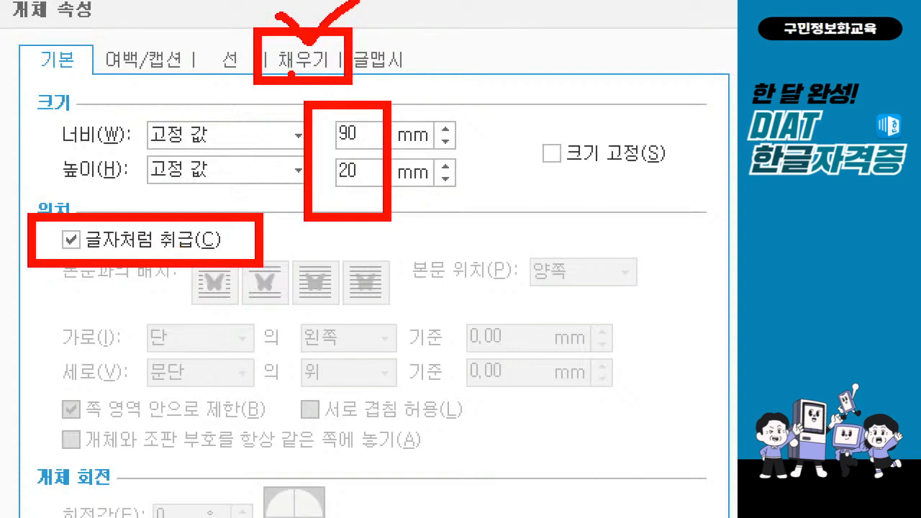
key(e)
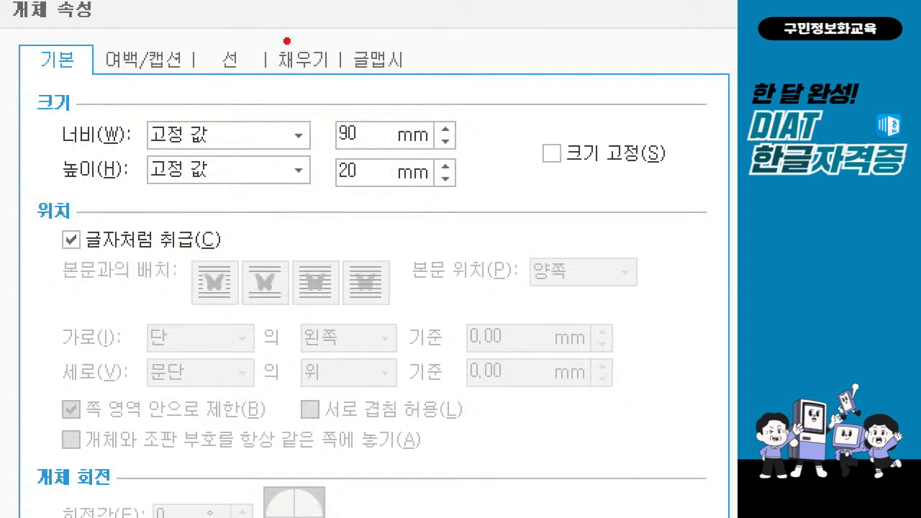
drag(285, 40, 359, 1)
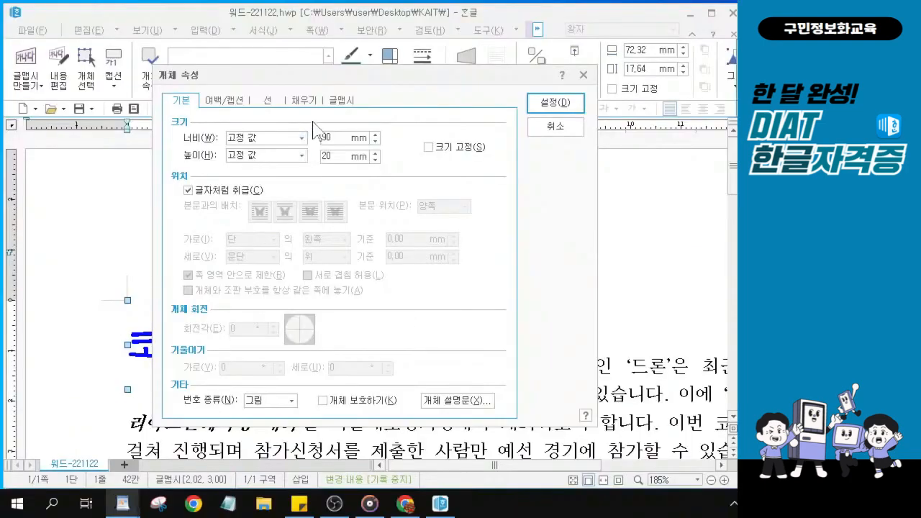
Change the WordArt's fill colour from blue to pink and confirm
click(304, 69)
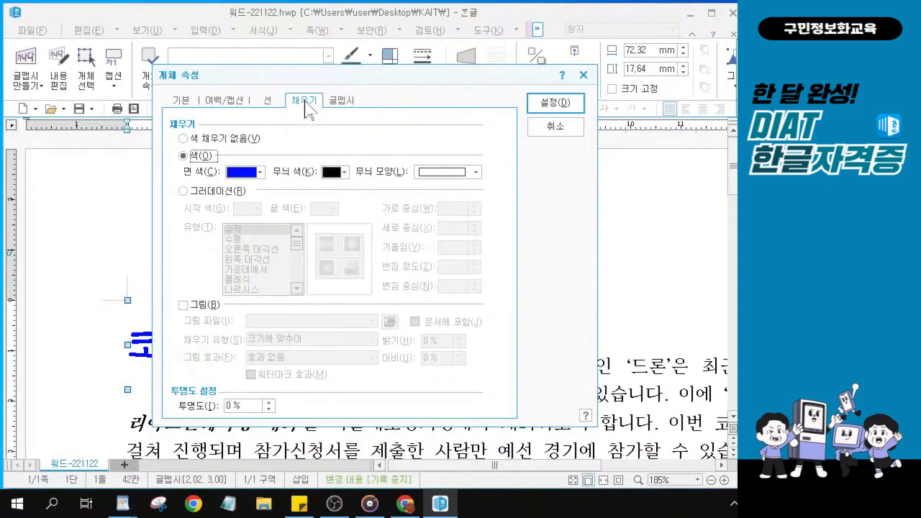
click(260, 173)
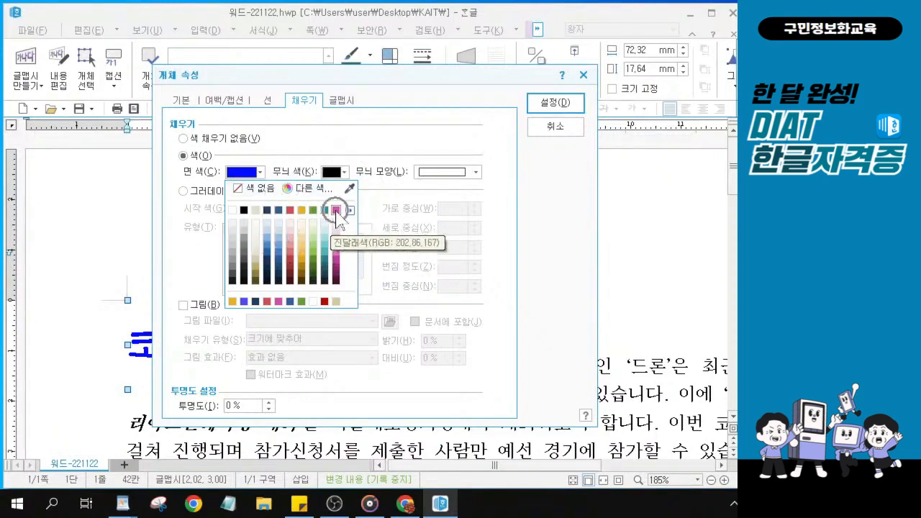
click(350, 210)
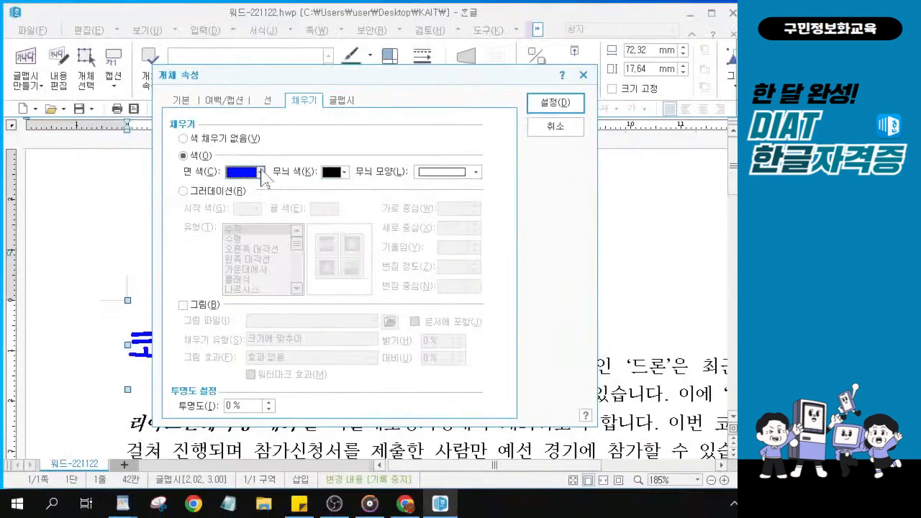
click(182, 134)
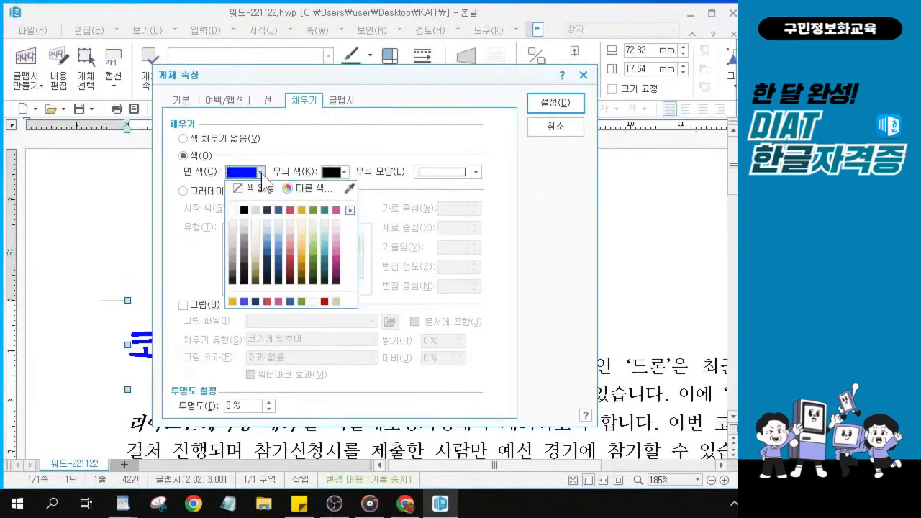
click(336, 210)
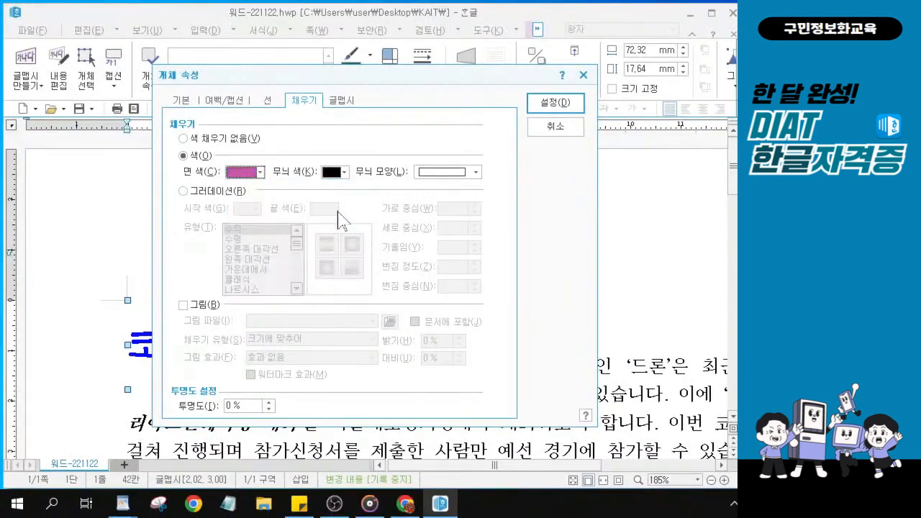
click(557, 108)
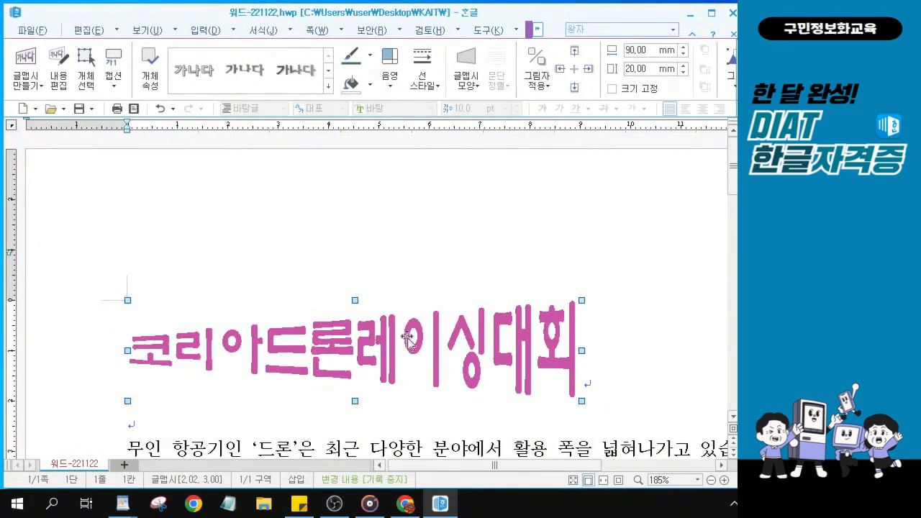
Center-align the paragraph holding the pink 코리아드론레이싱대회 WordArt
click(607, 381)
click(606, 381)
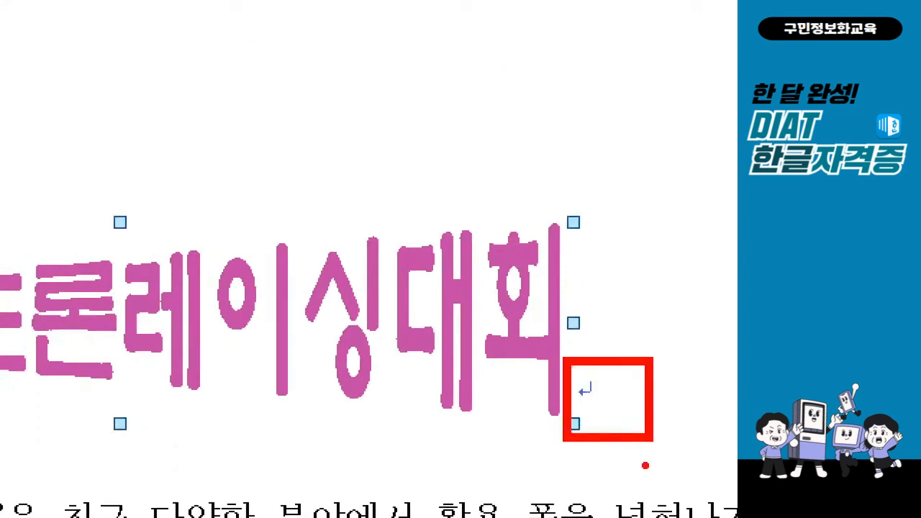
drag(604, 339, 658, 347)
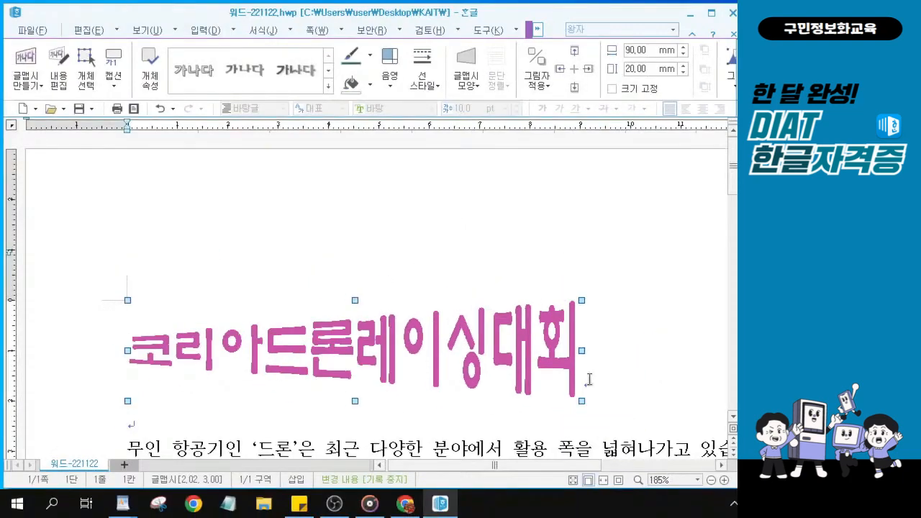
key(ctrl)
key(ctrl)
click(589, 382)
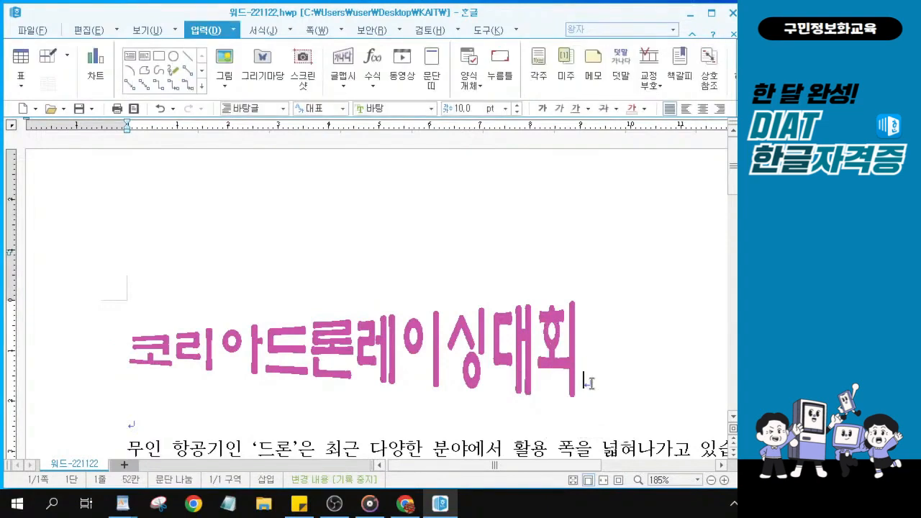
key(ctrl)
key(ctrl)
click(703, 110)
key(ctrl)
key(ctrl)
key(ctrl)
key(ctrl)
click(704, 112)
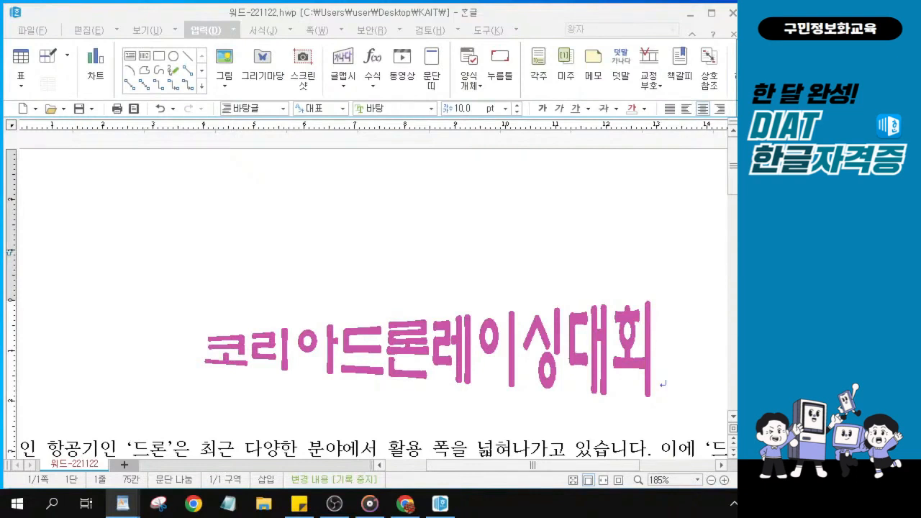
Create a blank 없음-style header for both pages and place the caret in it
click(316, 32)
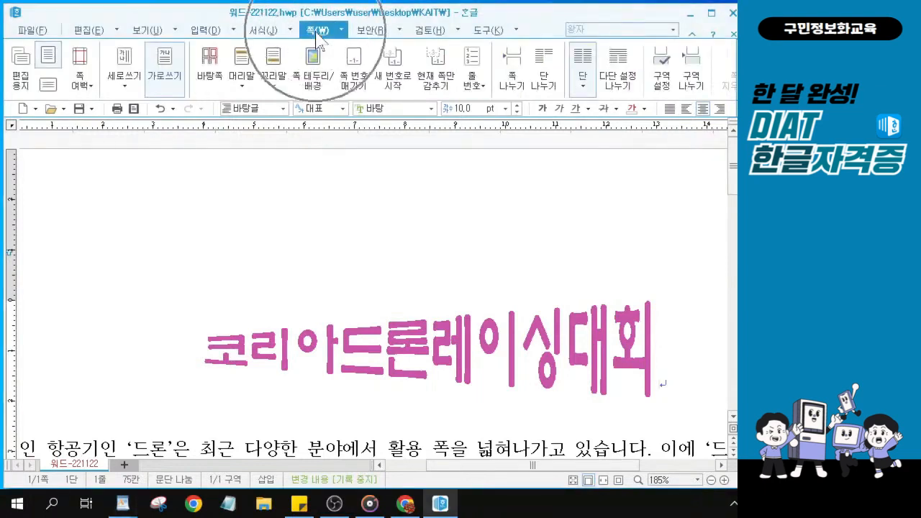
click(242, 84)
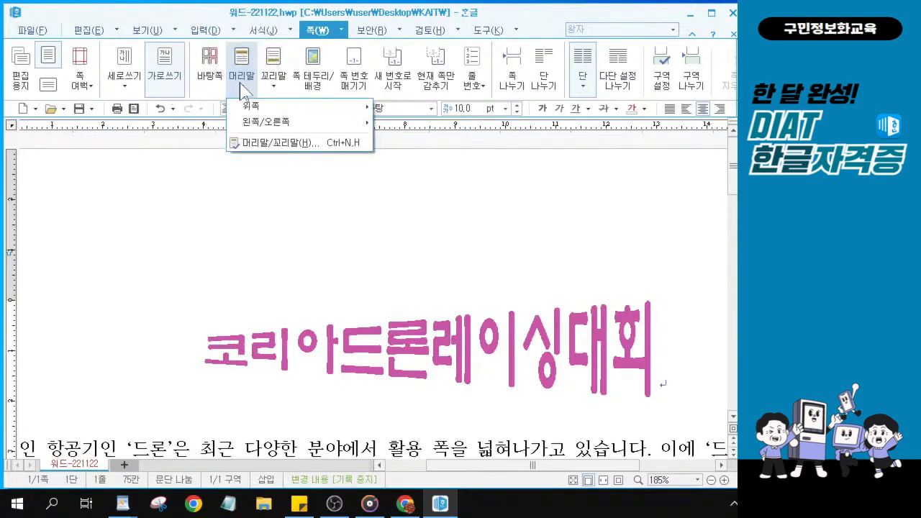
click(264, 143)
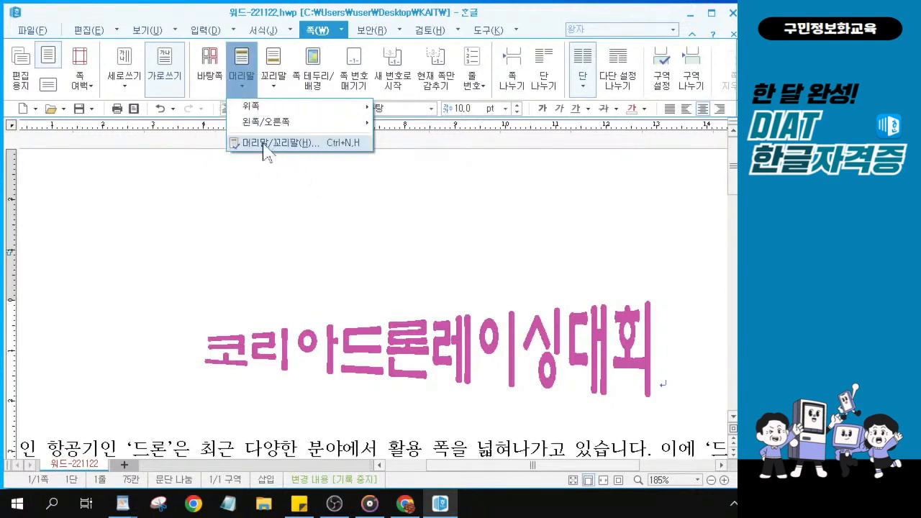
click(263, 144)
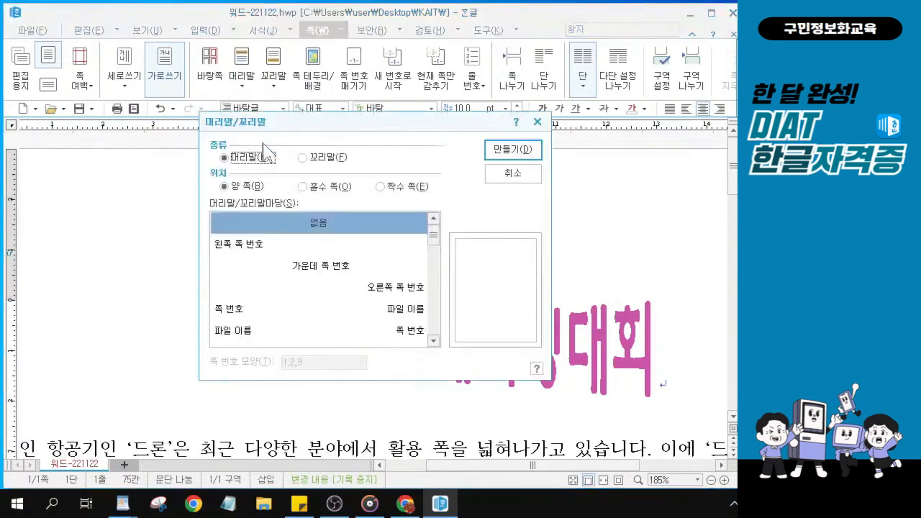
click(297, 224)
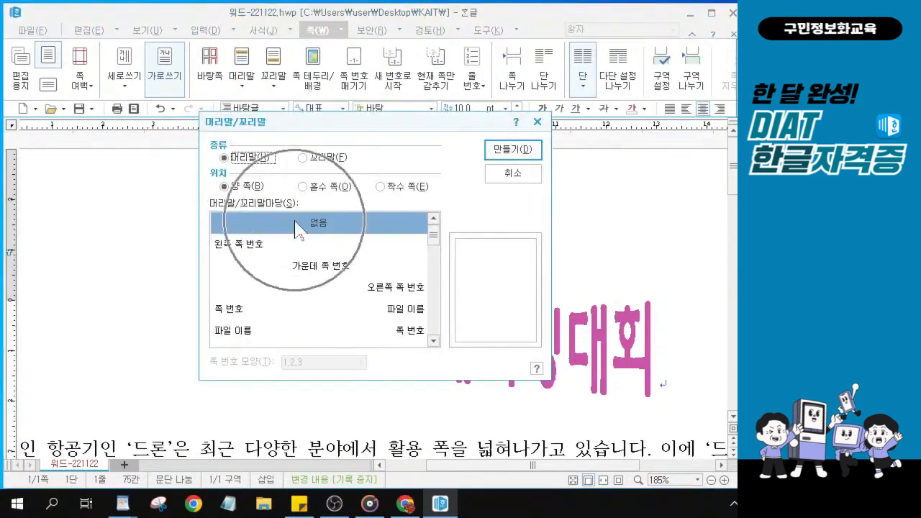
click(511, 153)
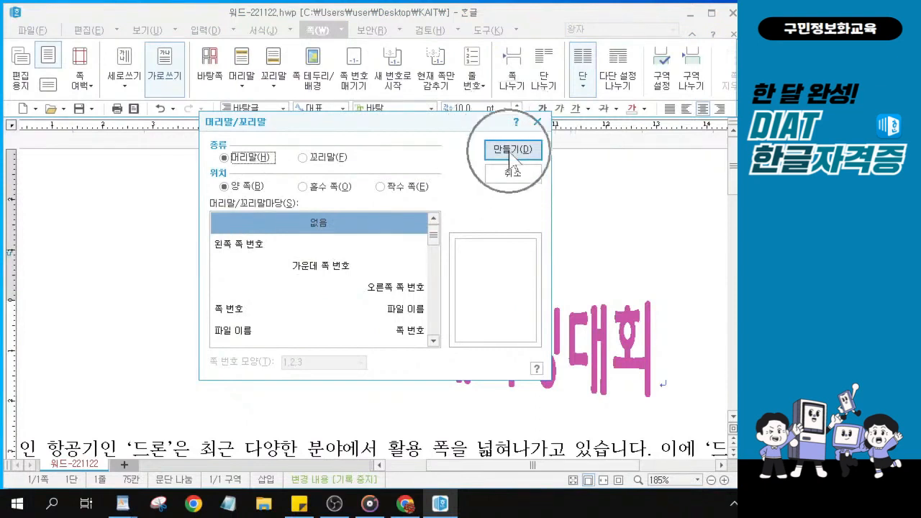
click(510, 151)
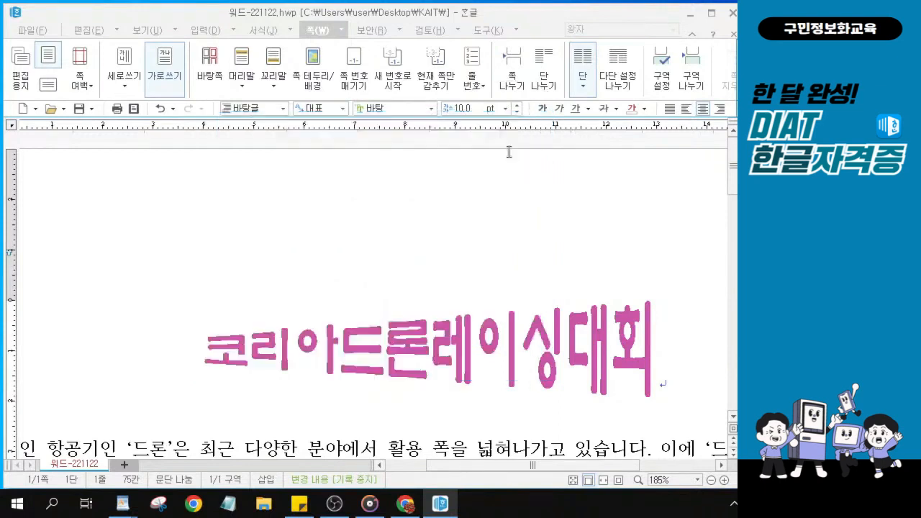
click(106, 264)
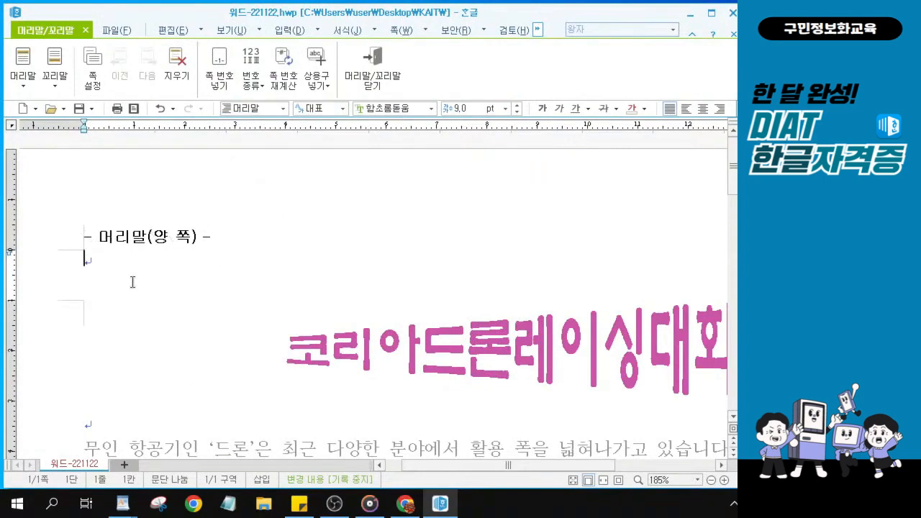
Type DIAT on the header line above the pink title and select the word
text(DIAT)
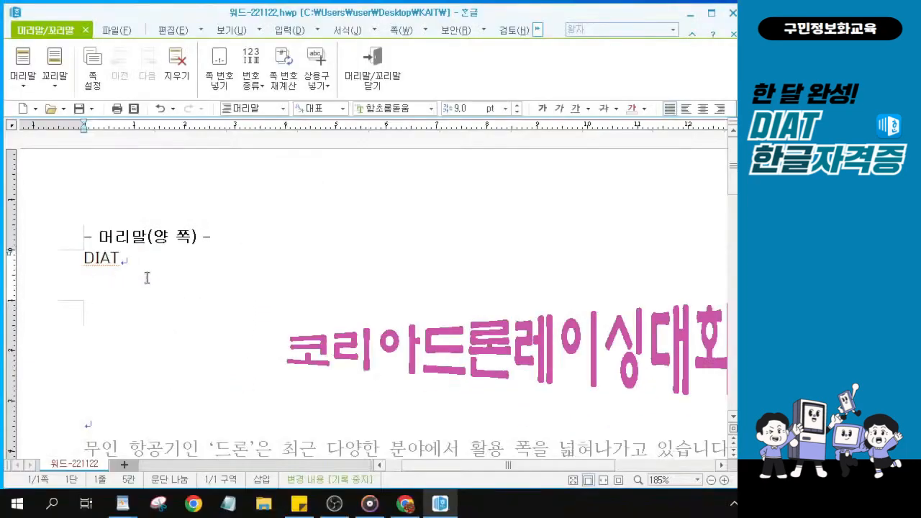
click(123, 261)
drag(123, 262, 61, 257)
click(123, 257)
drag(123, 257, 69, 255)
click(123, 257)
mouse_move(110, 263)
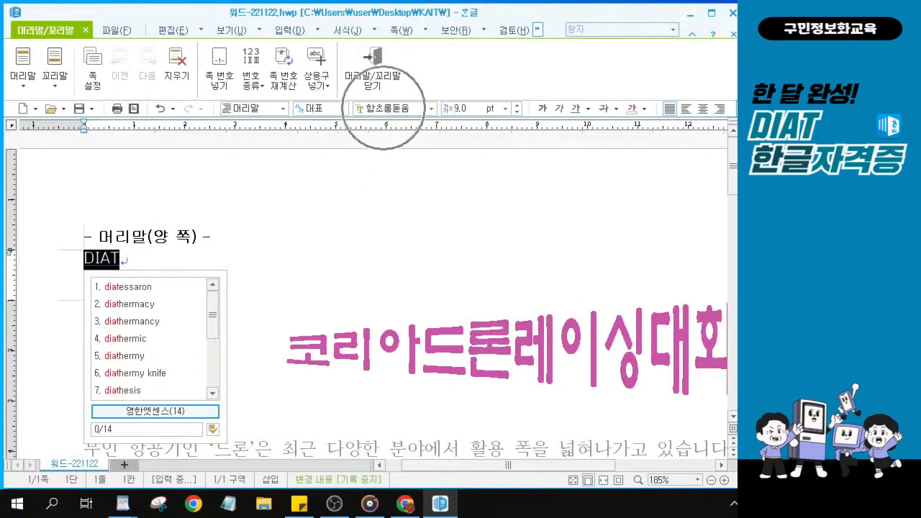
Set the DIAT header font to 돋움
click(388, 108)
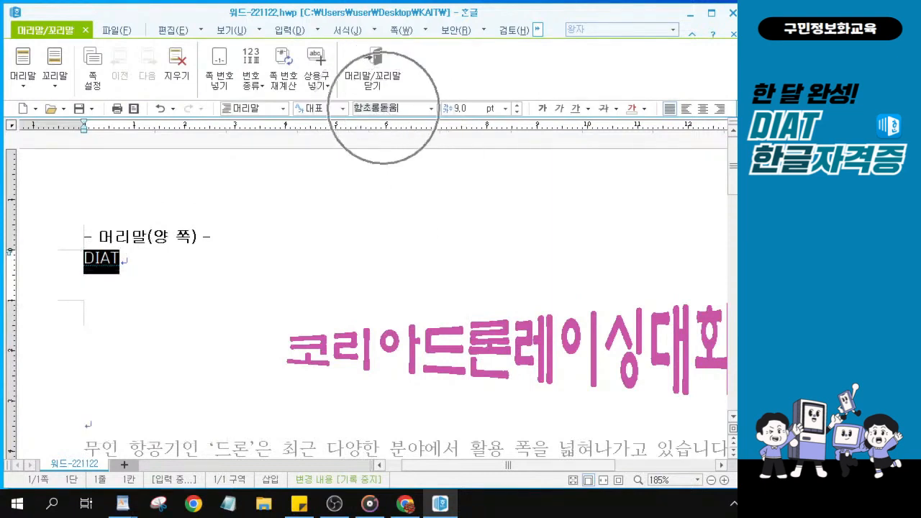
key(ctrl)
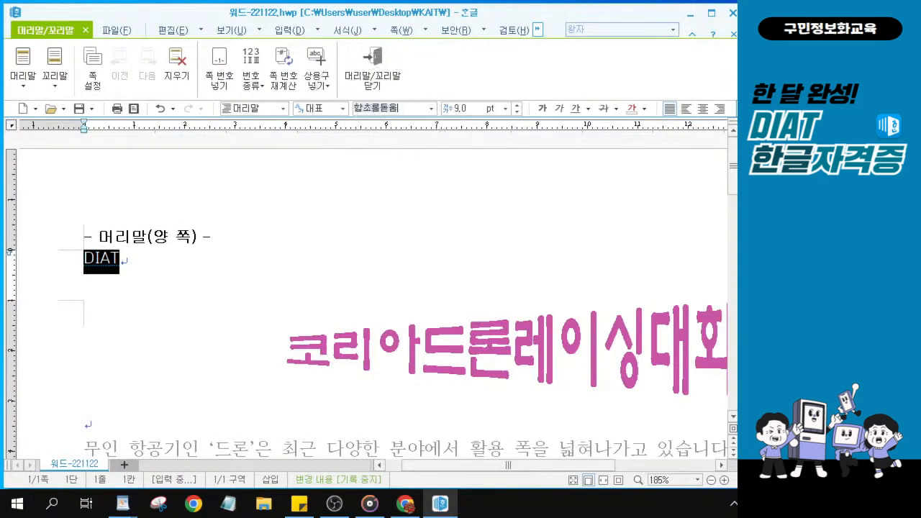
text(ehe)
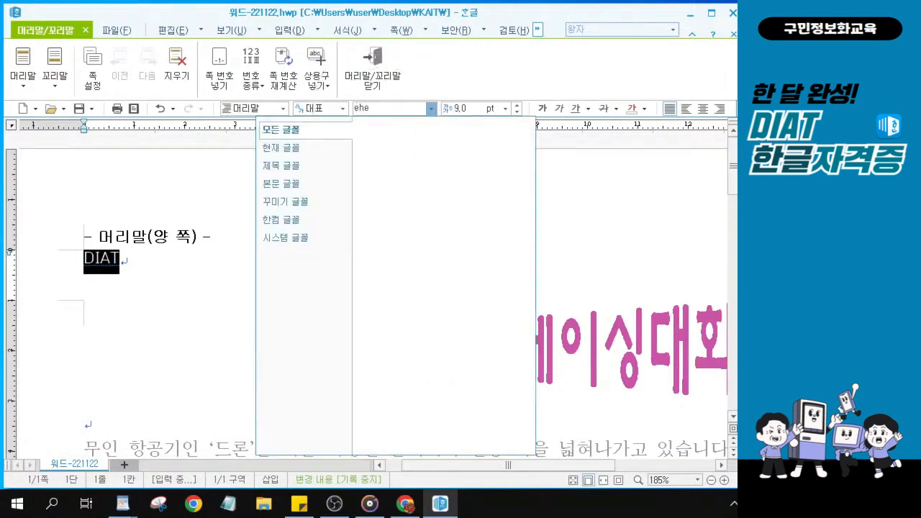
key(BackSpace)
key(BackSpace)
key(BackSpace)
text(돋)
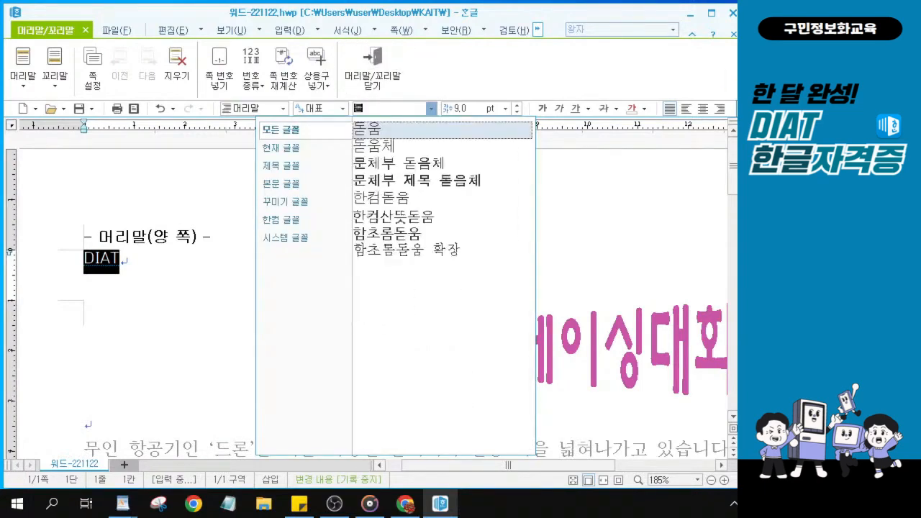
key(Escape)
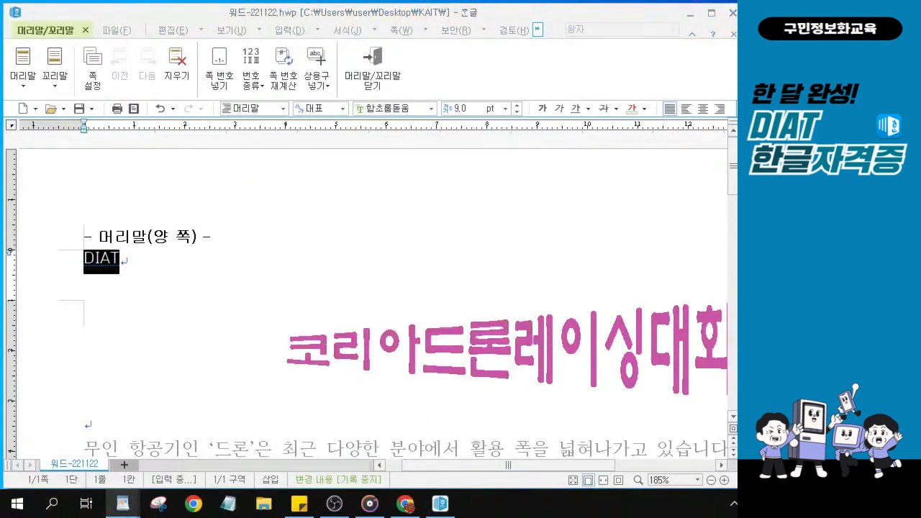
click(393, 109)
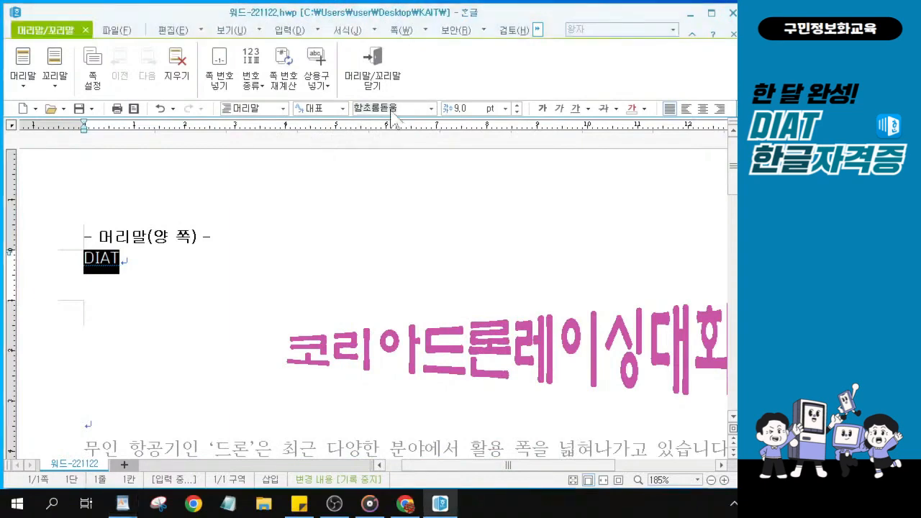
text(ㄷㅗㄷ)
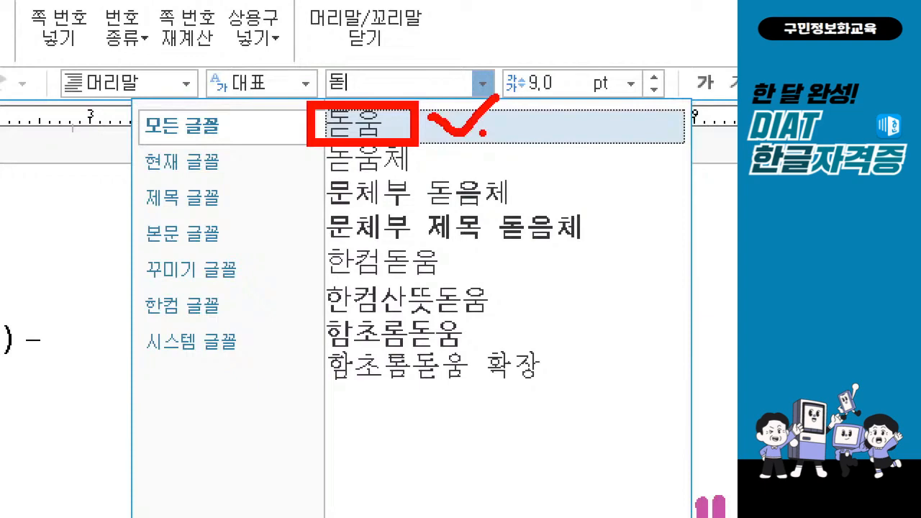
key(BackSpace)
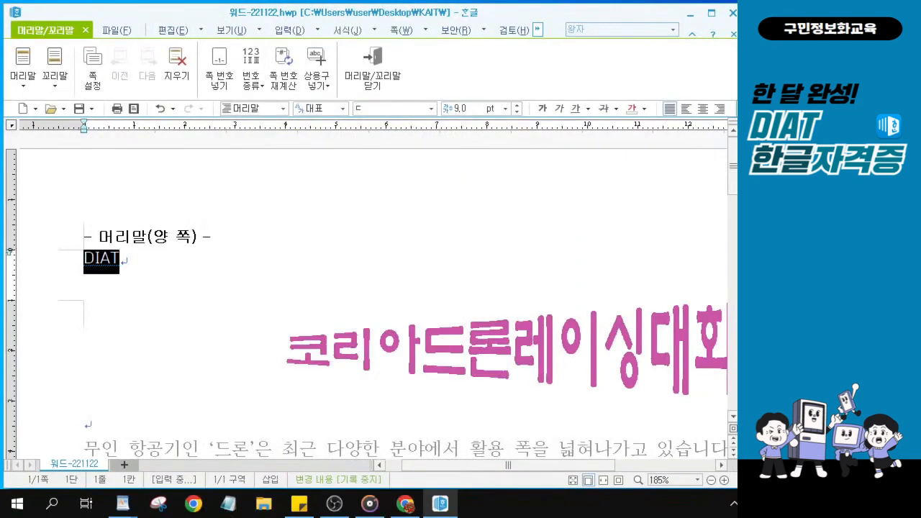
text(ㅗㄷ)
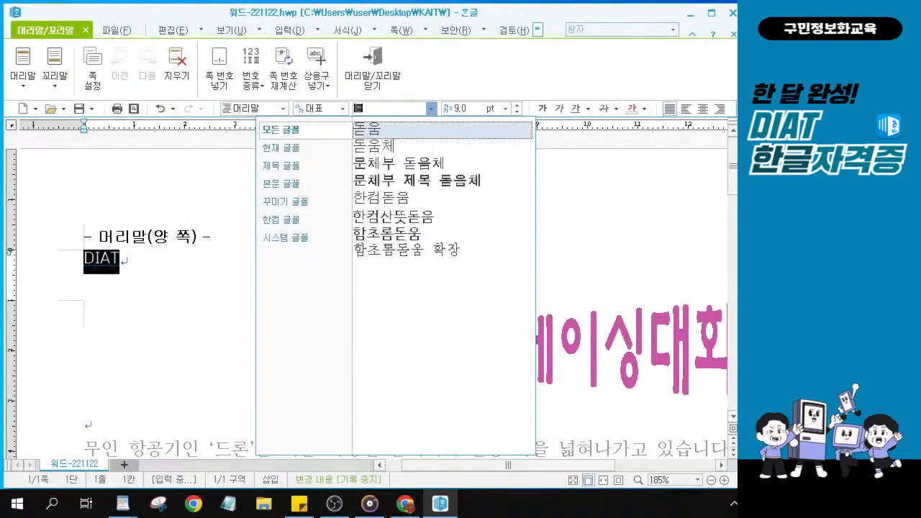
click(382, 131)
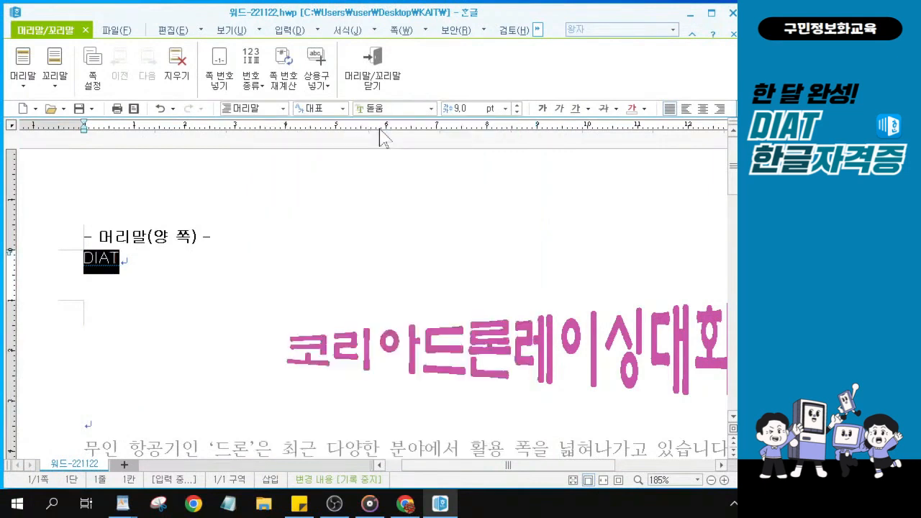
Right-align DIAT and close header editing to return to the body
click(718, 109)
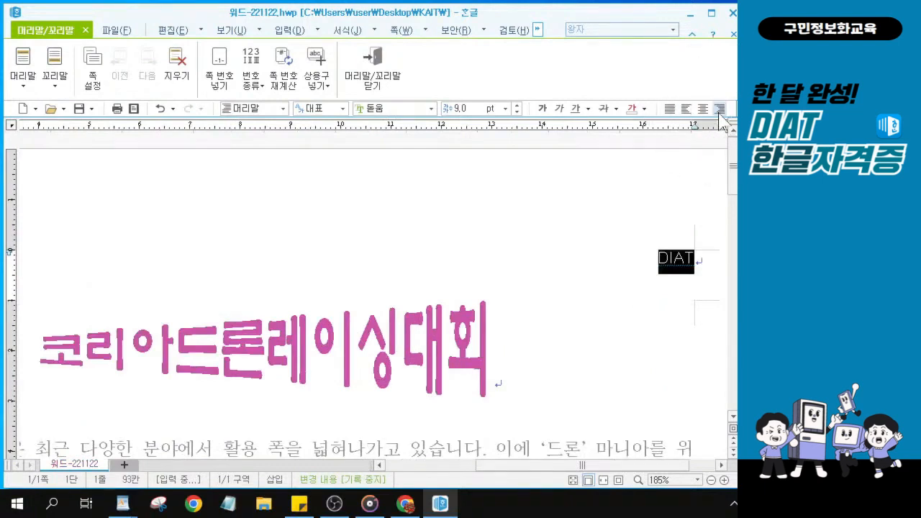
click(374, 82)
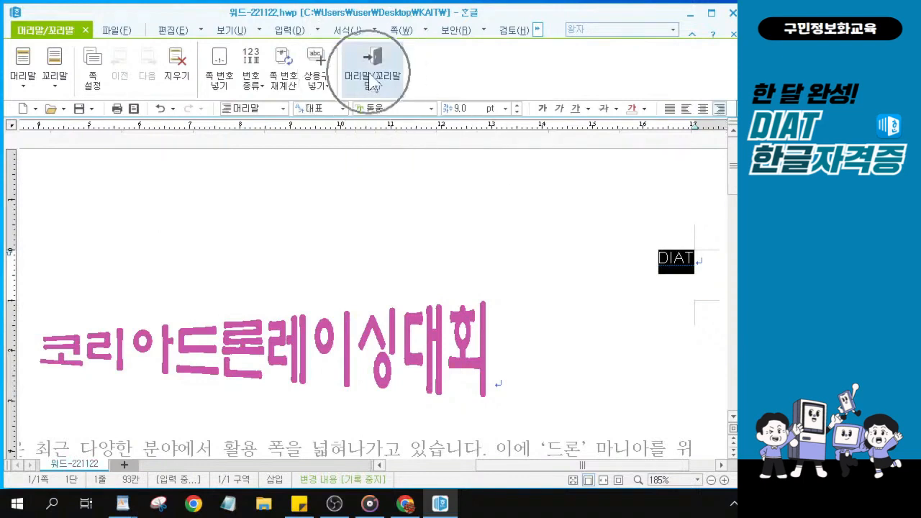
click(373, 82)
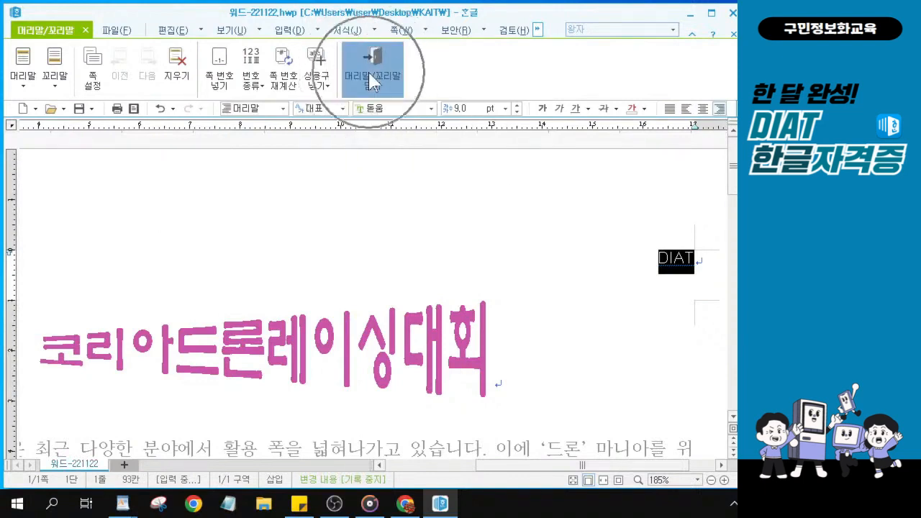
click(373, 82)
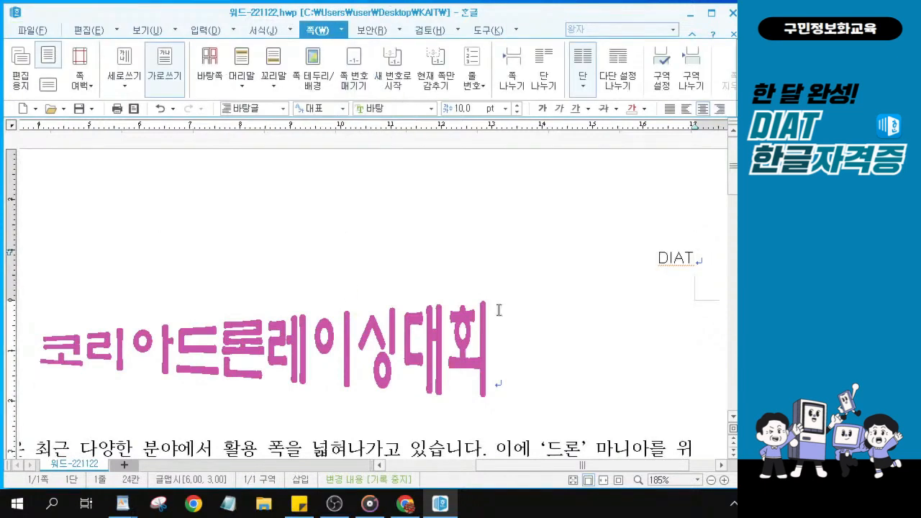
key(alt+Tab)
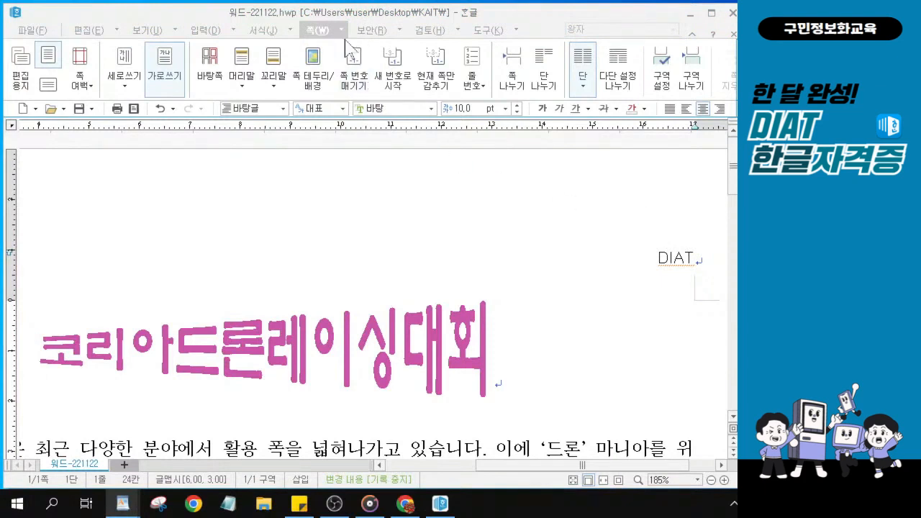
click(317, 33)
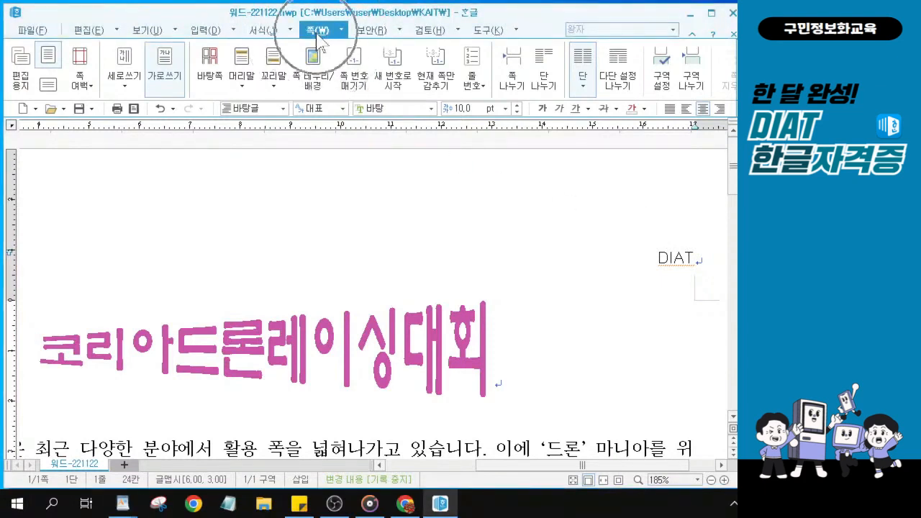
key(ctrl)
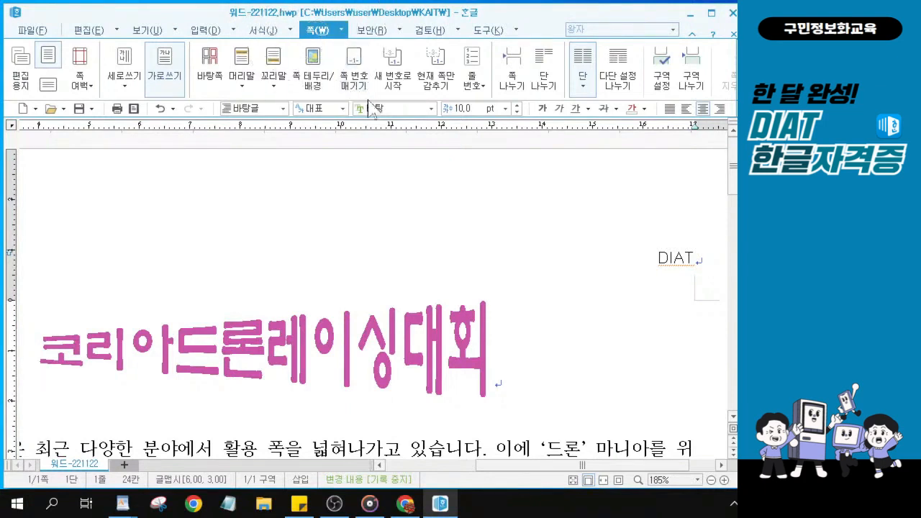
key(ctrl)
key(ctrl)
key(ctrl)
key(ctrl)
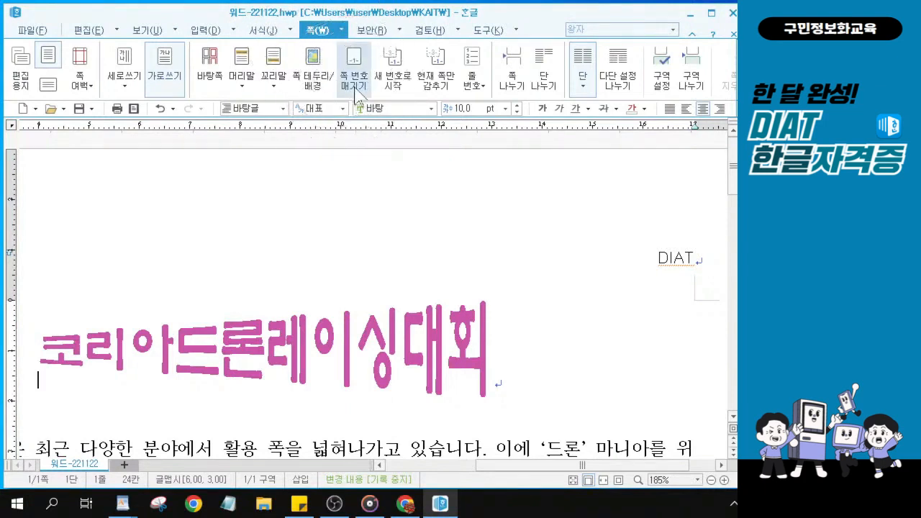
key(ctrl)
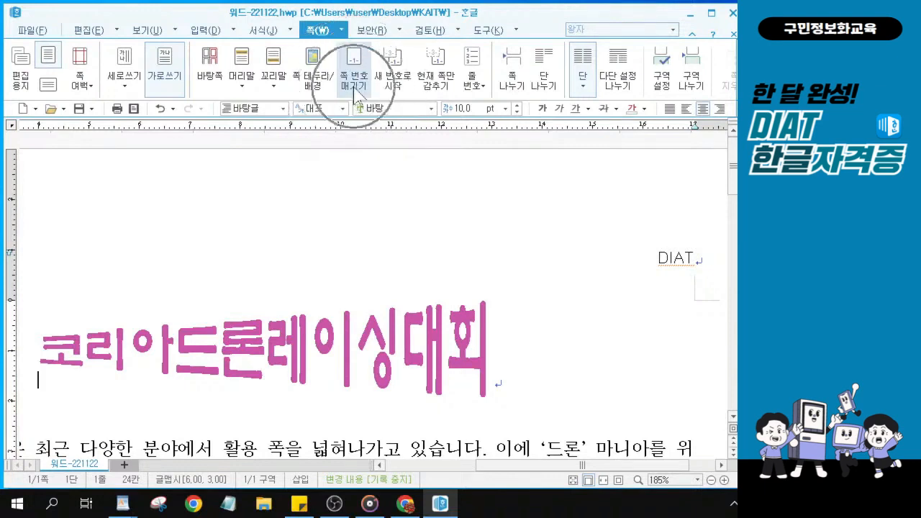
click(354, 79)
key(ctrl)
key(ctrl)
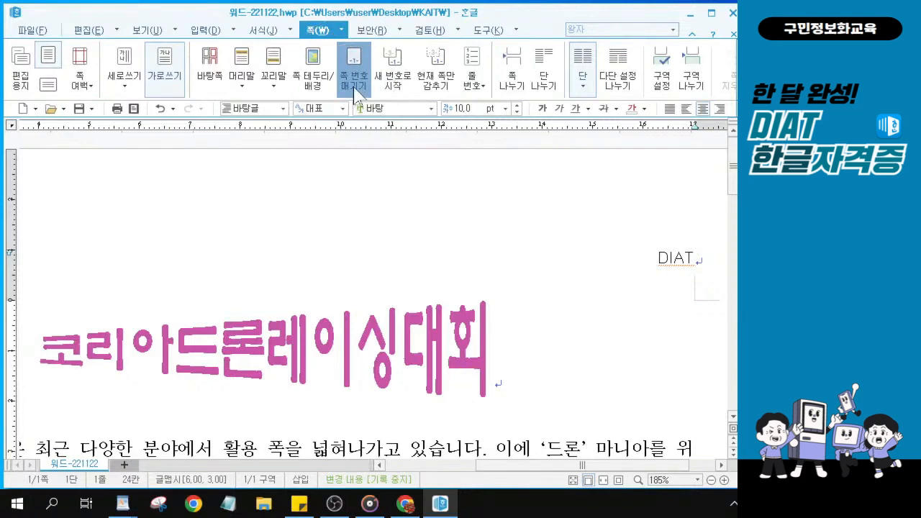
key(ctrl)
Choose bottom-centre page numbering with the ①,②,③ number style
click(354, 81)
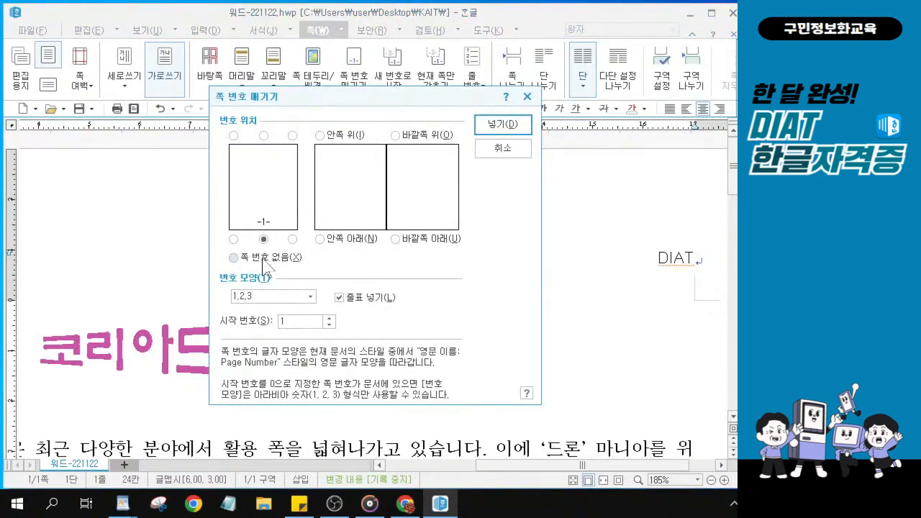
key(ctrl)
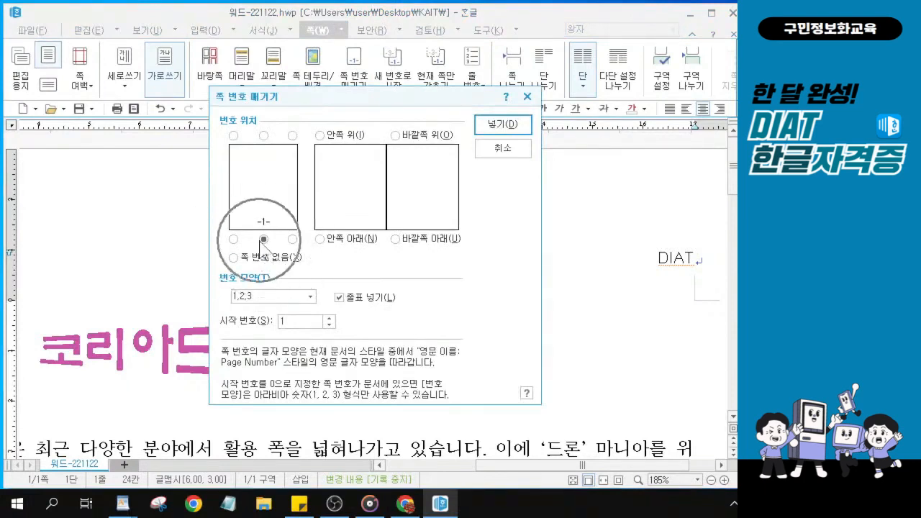
key(ctrl)
click(311, 298)
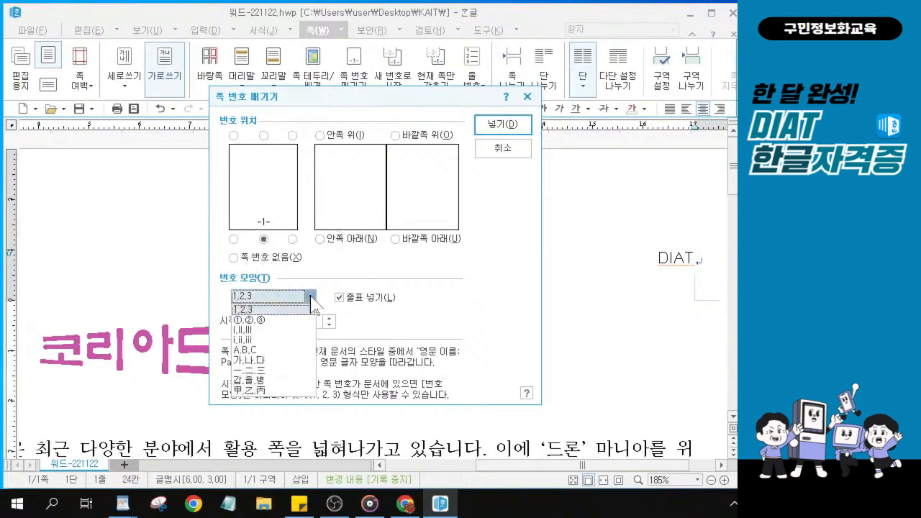
click(310, 297)
click(311, 297)
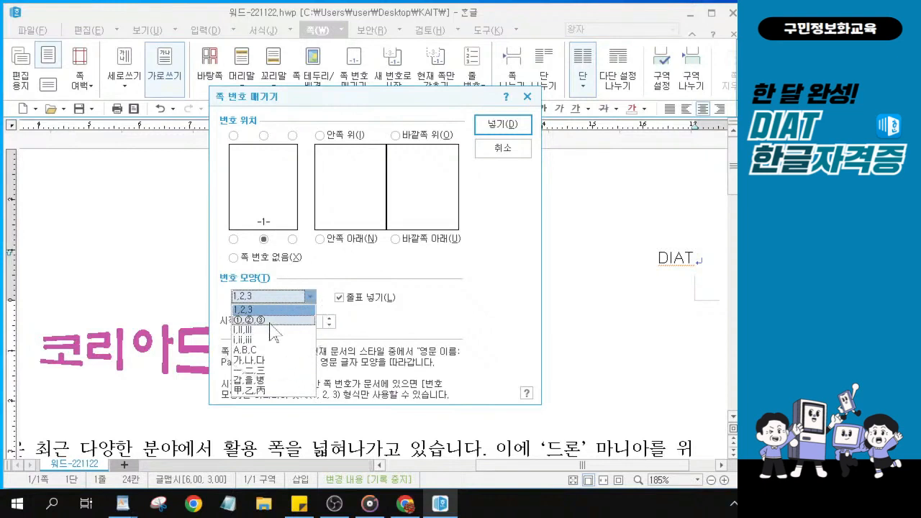
key(ctrl)
key(ctrl)
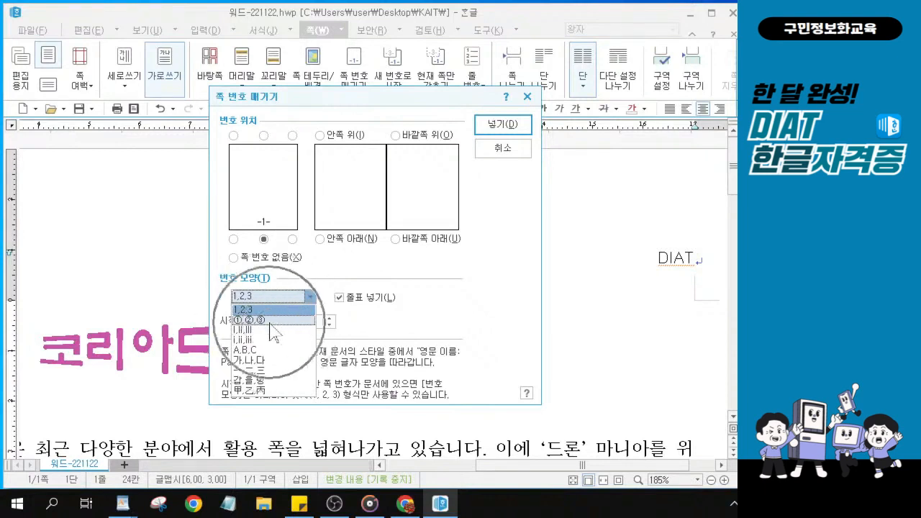
click(269, 320)
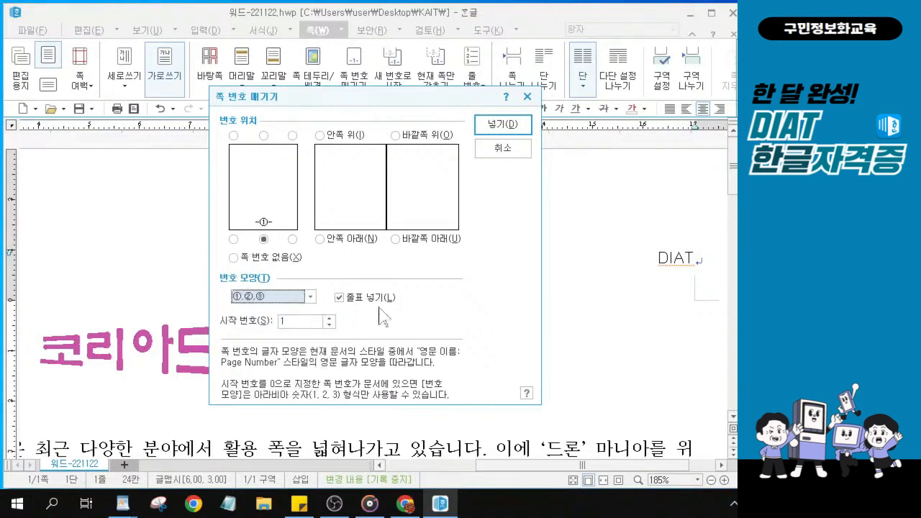
Insert the circled page number with dashes, giving -①- at the page bottom
key(alt+Tab)
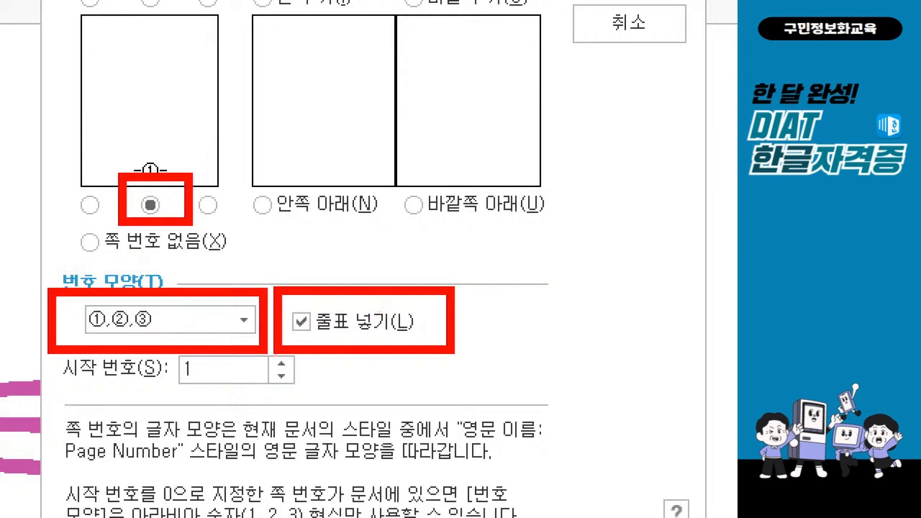
key(Escape)
key(ctrl)
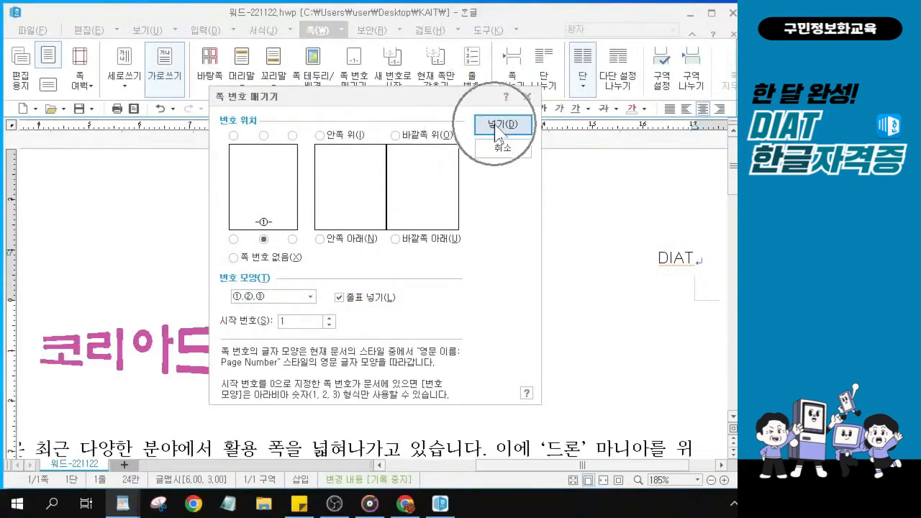
key(ctrl)
click(495, 127)
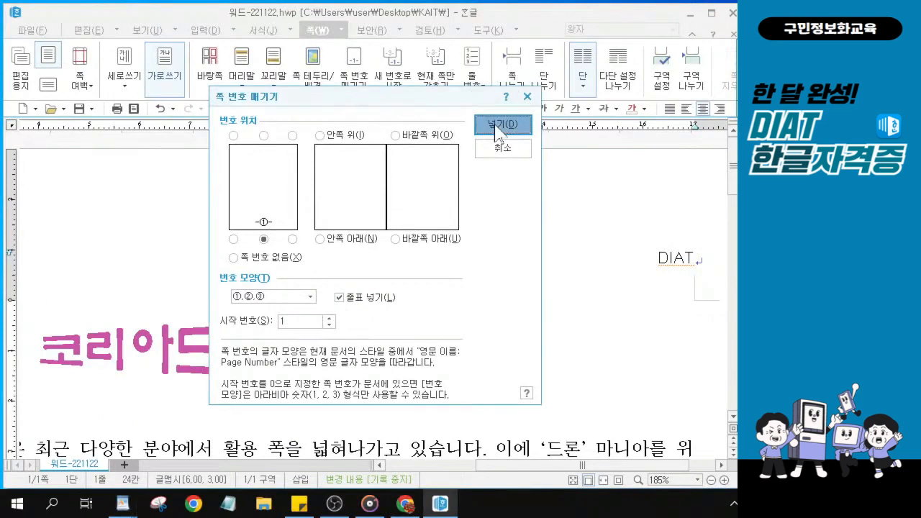
key(ctrl)
click(495, 128)
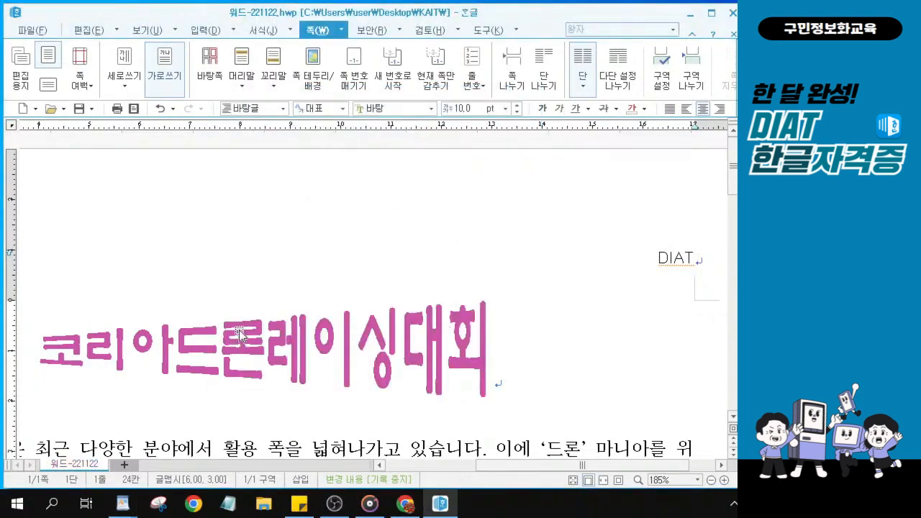
key(alt+Tab)
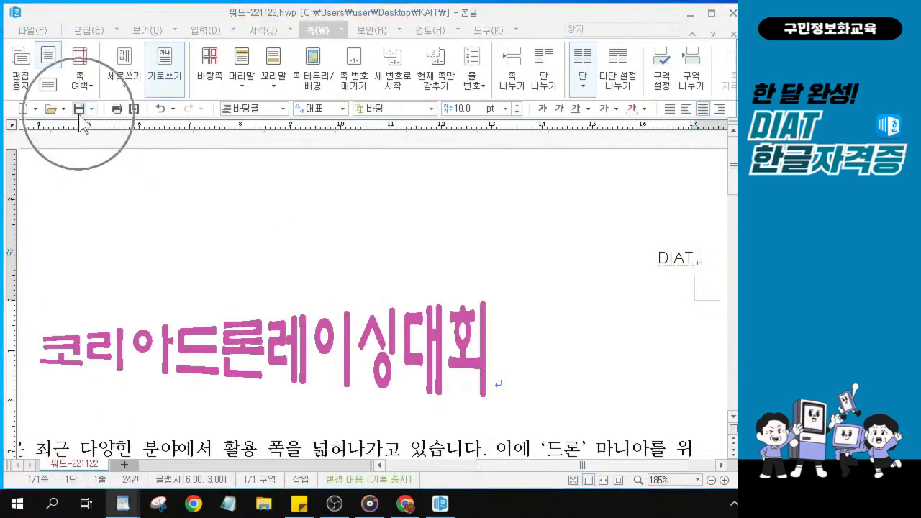
key(ctrl)
key(ctrl)
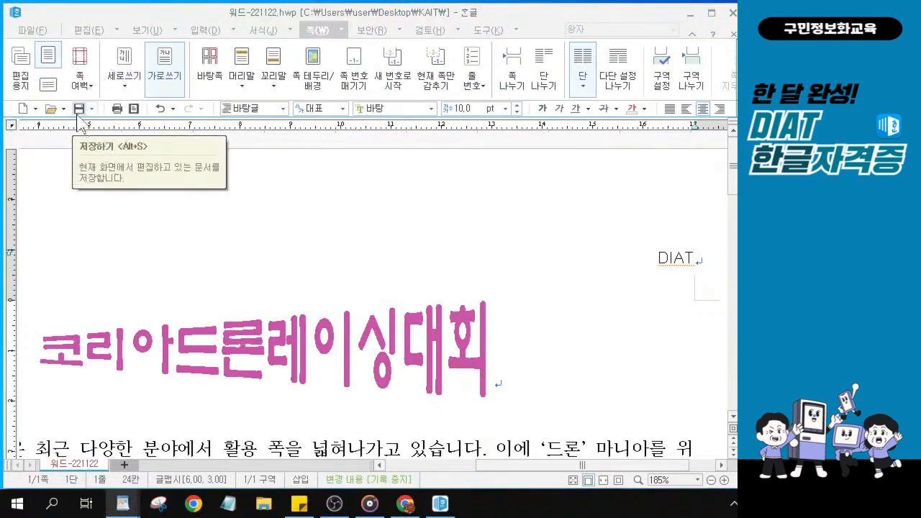
key(ctrl)
key(alt+Tab)
key(ctrl)
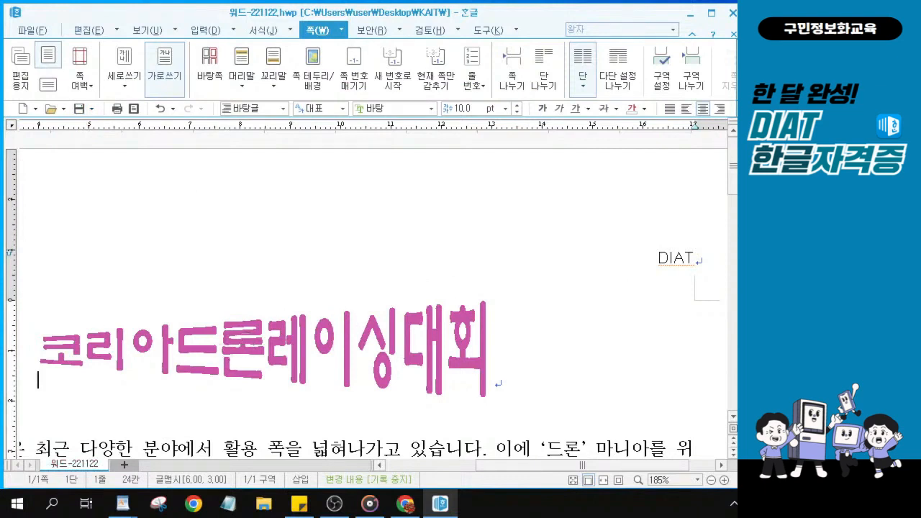
key(alt+Tab)
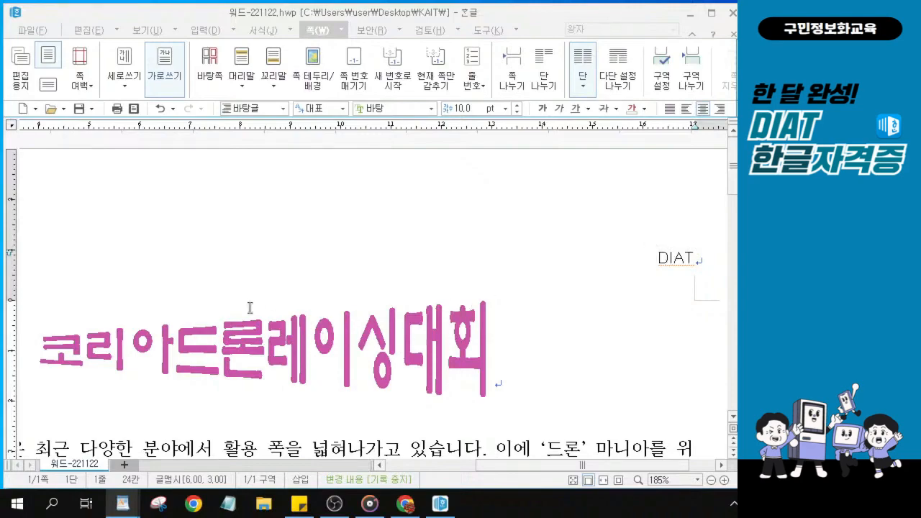
scroll(241, 304, down, 5)
scroll(232, 299, down, 3)
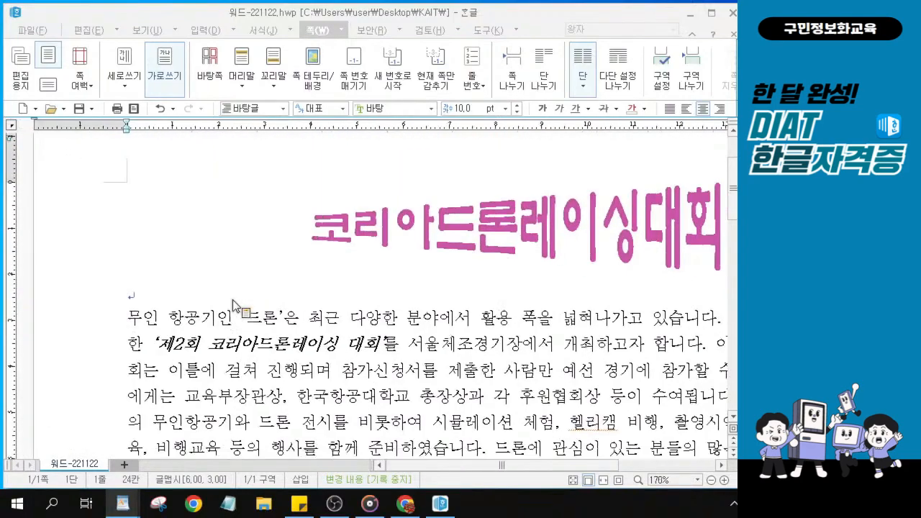
scroll(234, 306, down, 4)
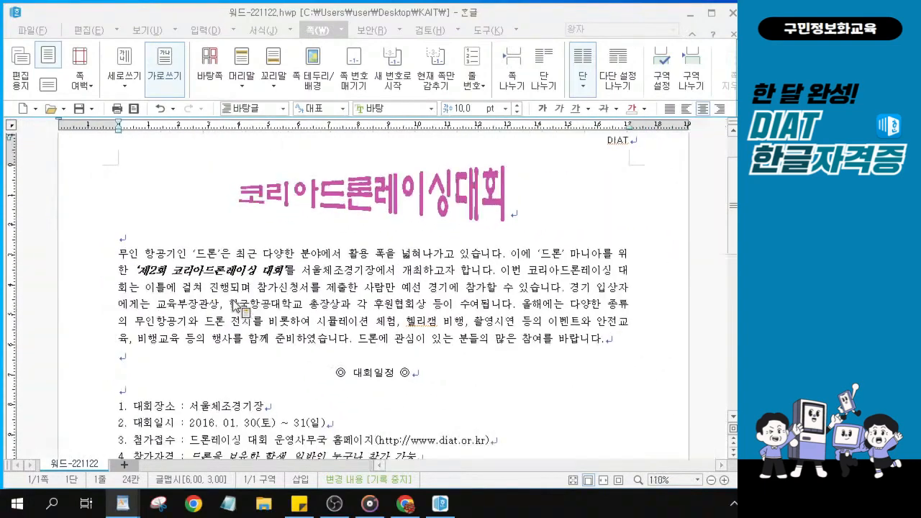
scroll(328, 367, down, 5)
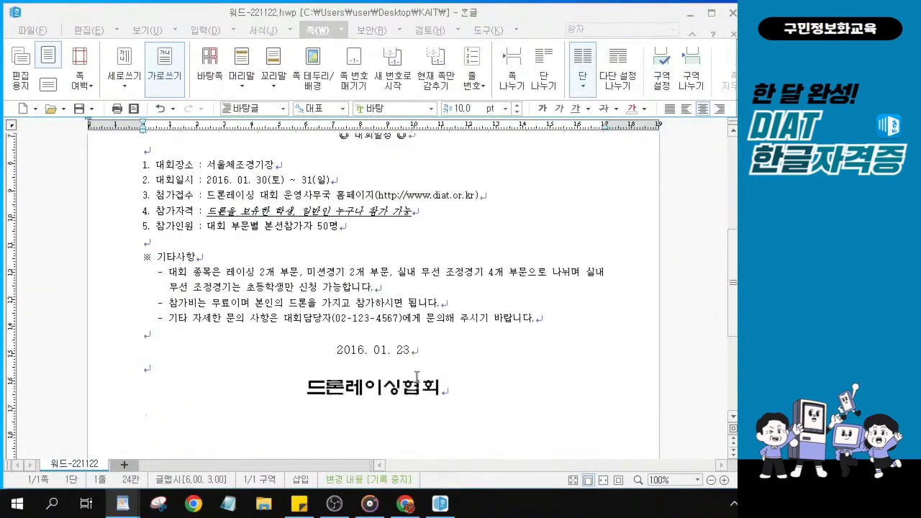
click(449, 391)
scroll(449, 391, down, 2)
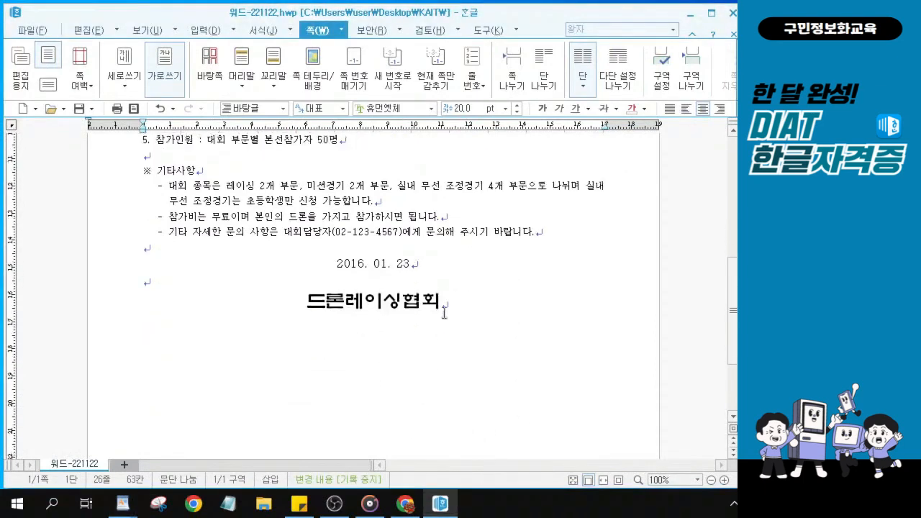
click(450, 304)
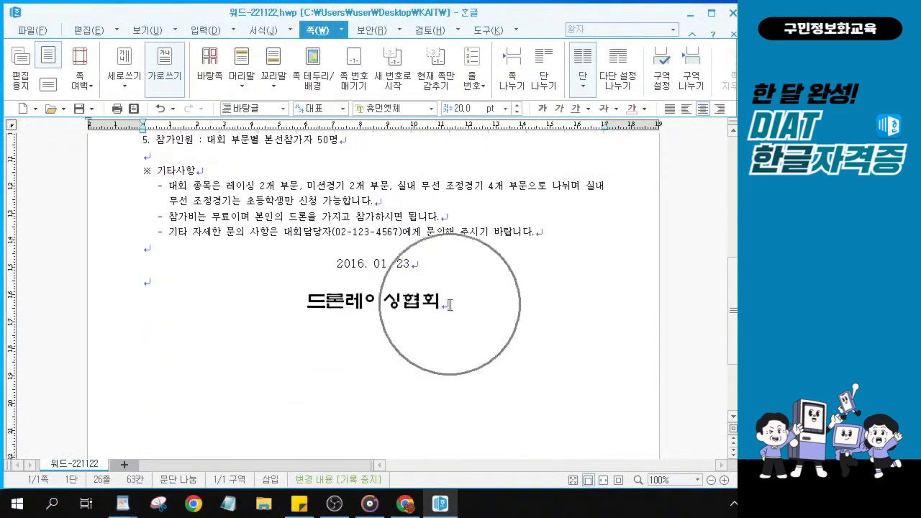
click(449, 304)
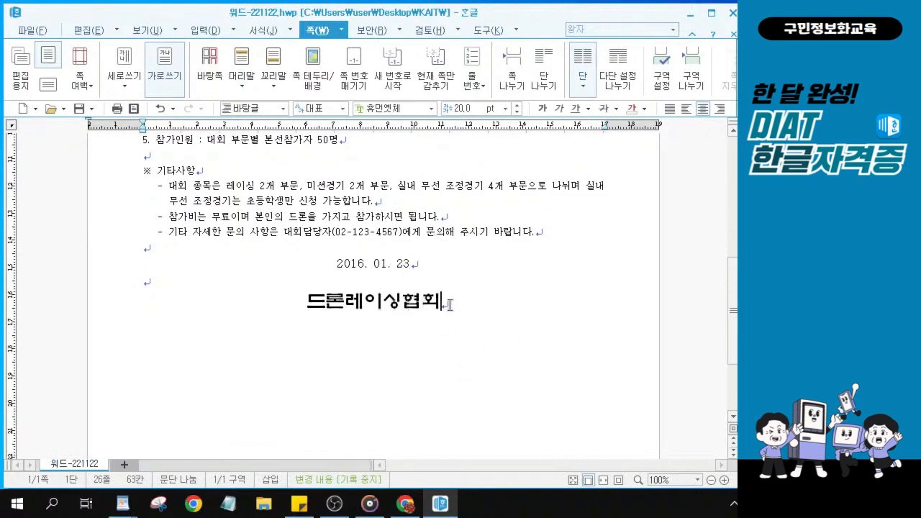
key(ctrl)
key(ctrl)
key(ctrl)
key(ctrl)
key(ctrl)
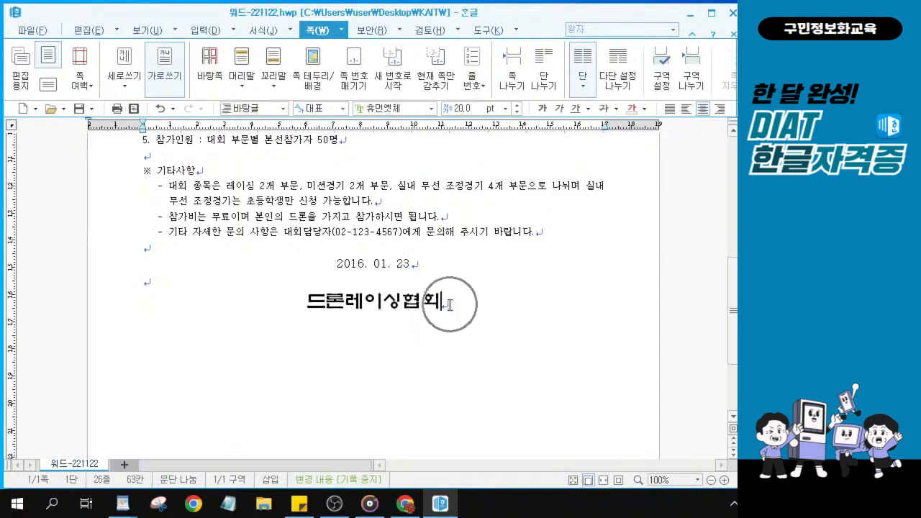
key(ctrl)
key(ctrl)
key(ctrl)
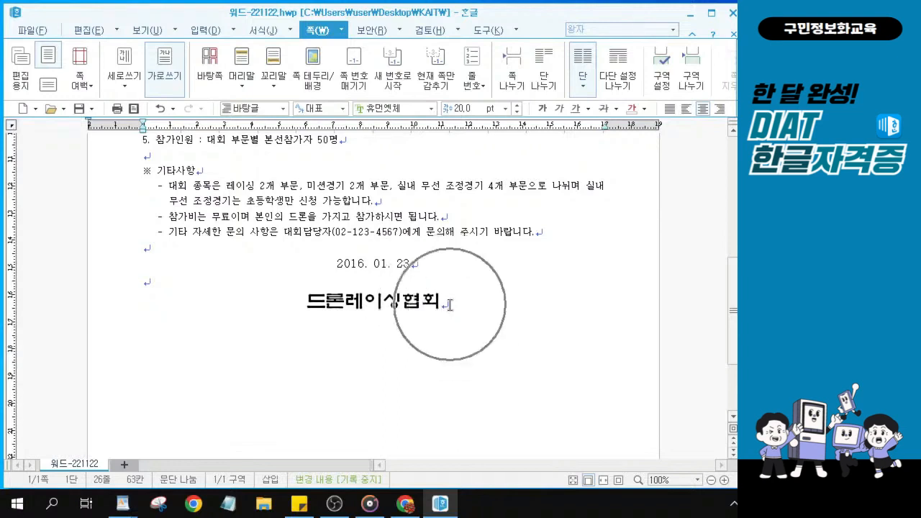
key(ctrl)
key(ctrl)
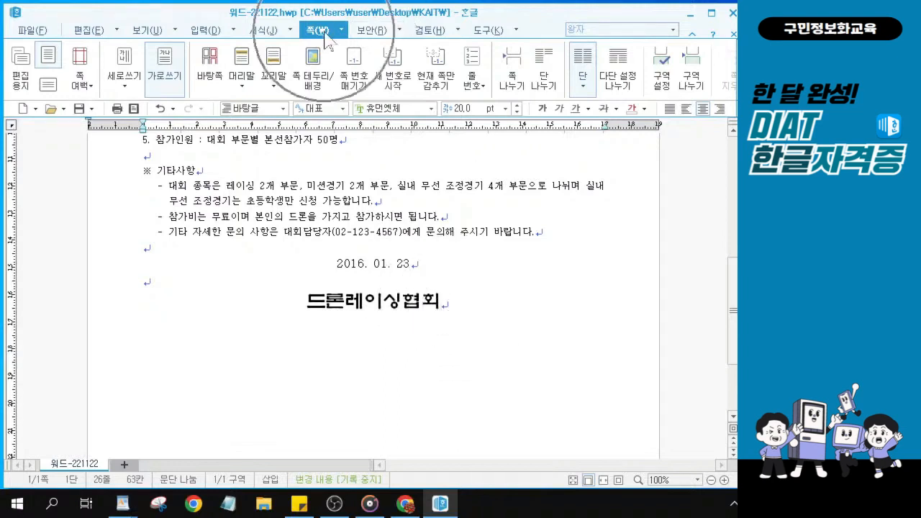
key(ctrl)
key(ctrl)
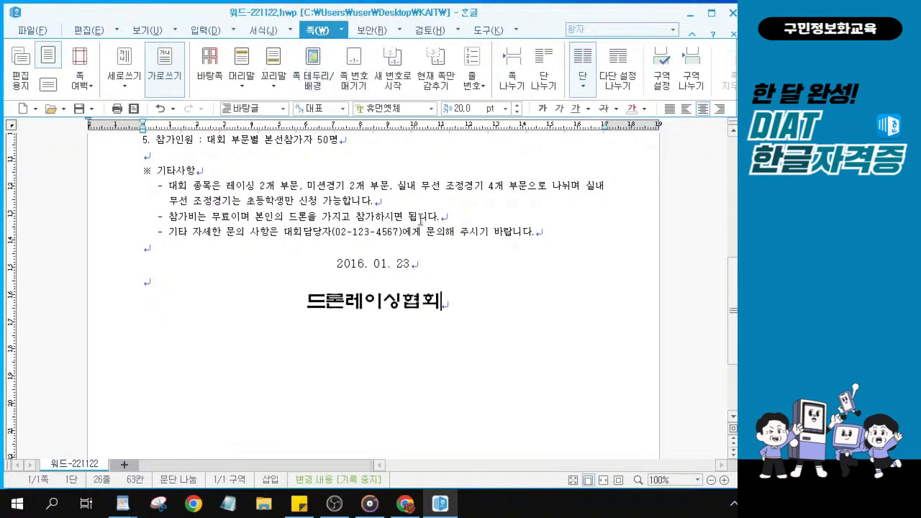
click(737, 76)
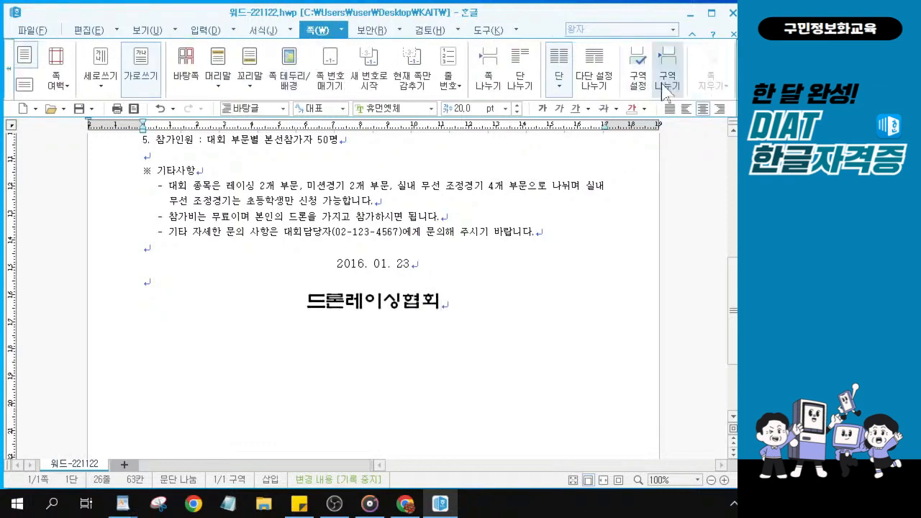
key(ctrl)
key(ctrl)
key(ctrl)
key(ctrl)
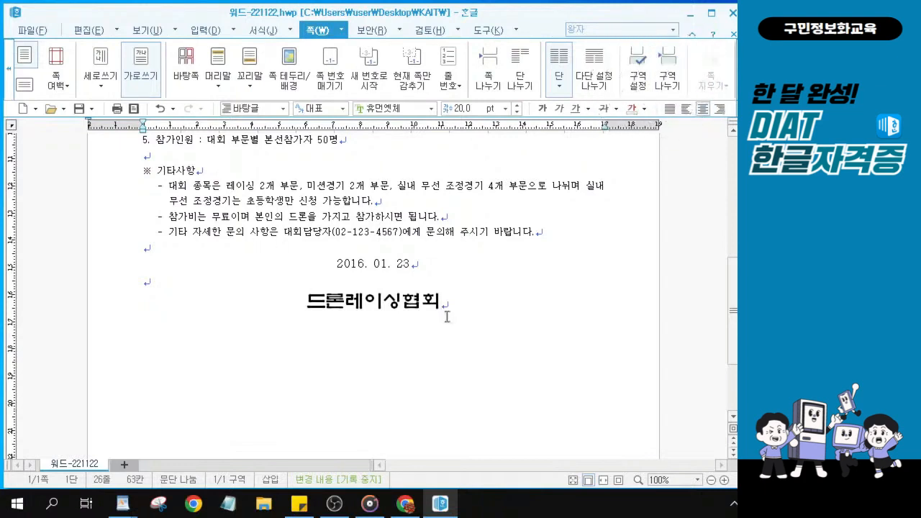
key(ctrl)
key(ctrl)
key(ctrl)
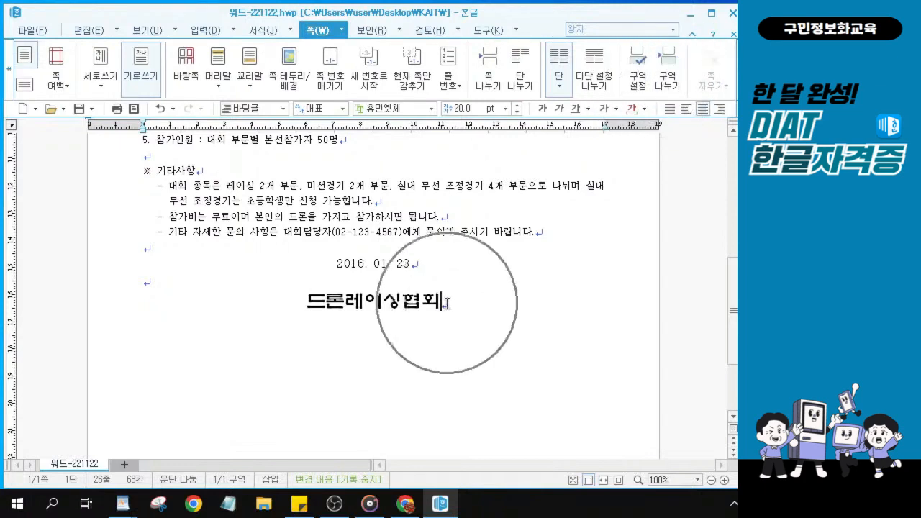
key(ctrl)
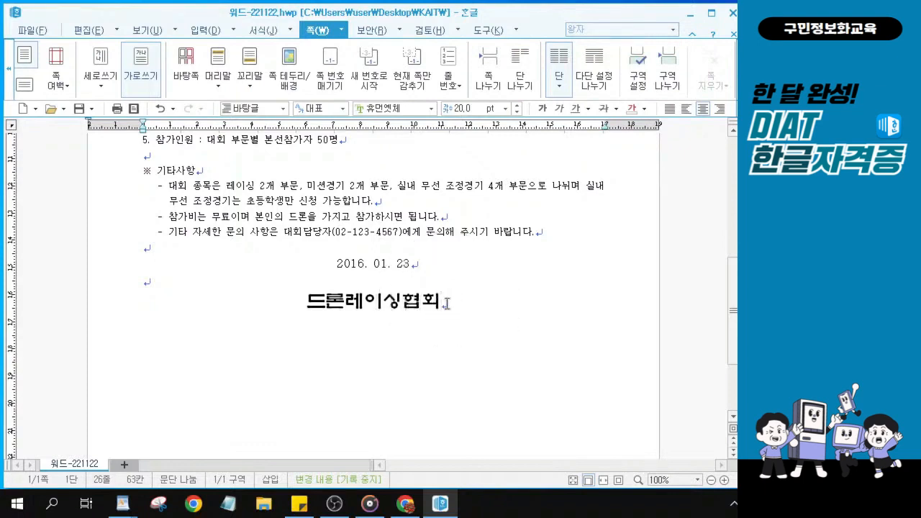
key(ctrl)
key(ctrl)
key(ctrl)
key(ctrl)
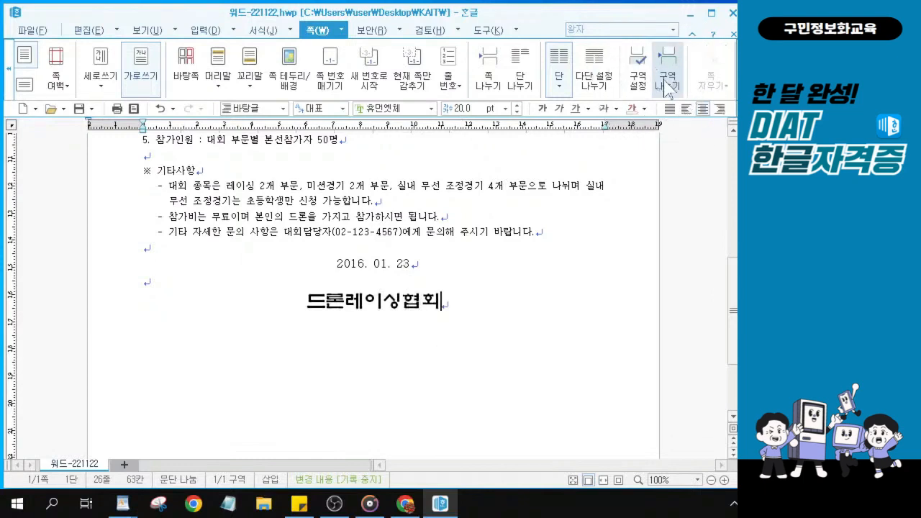
key(ctrl)
click(666, 87)
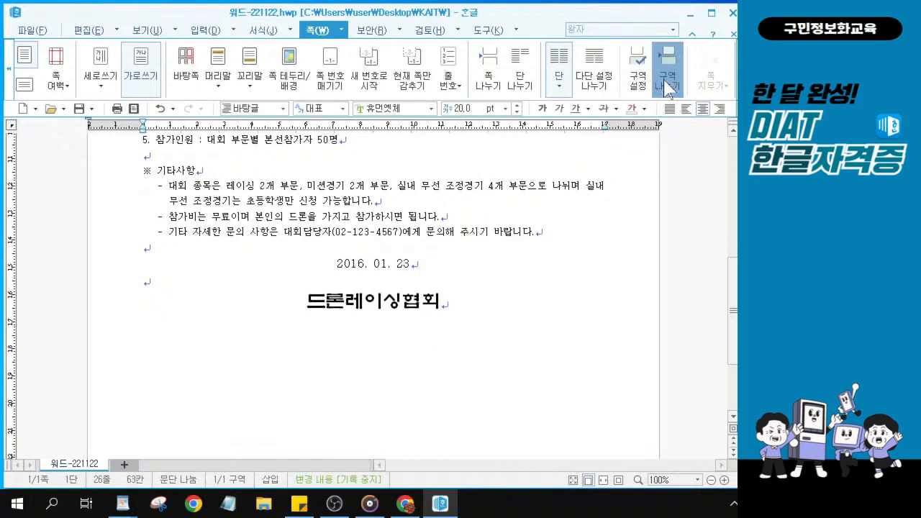
Add a section break after 드론레이싱협회 and start a new column area on page 2
click(667, 87)
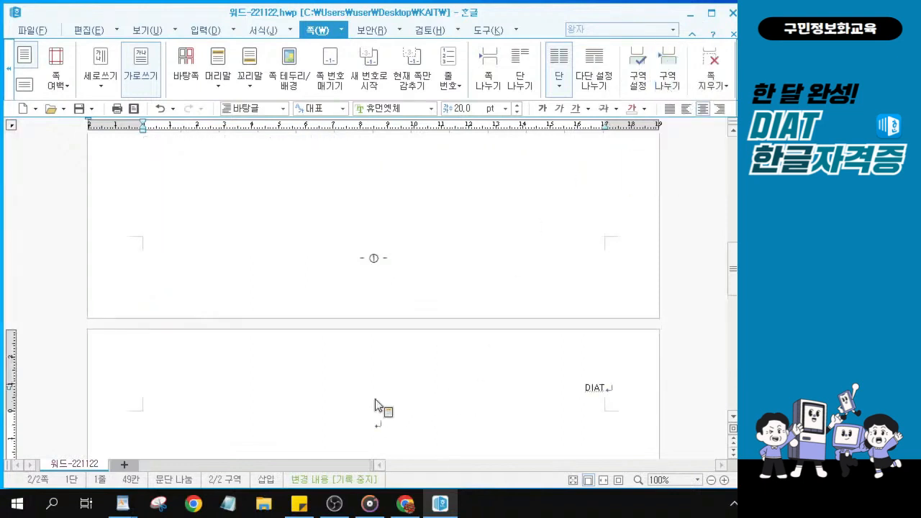
scroll(375, 405, down, 3)
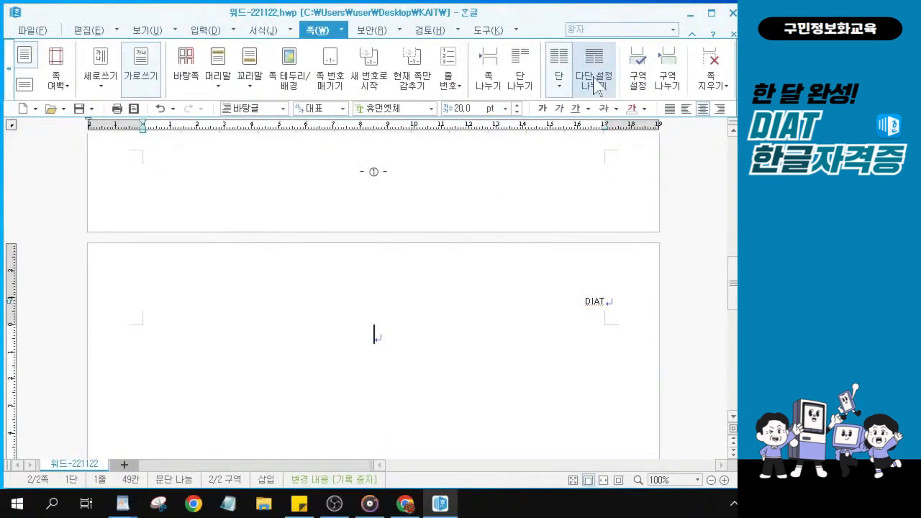
click(594, 81)
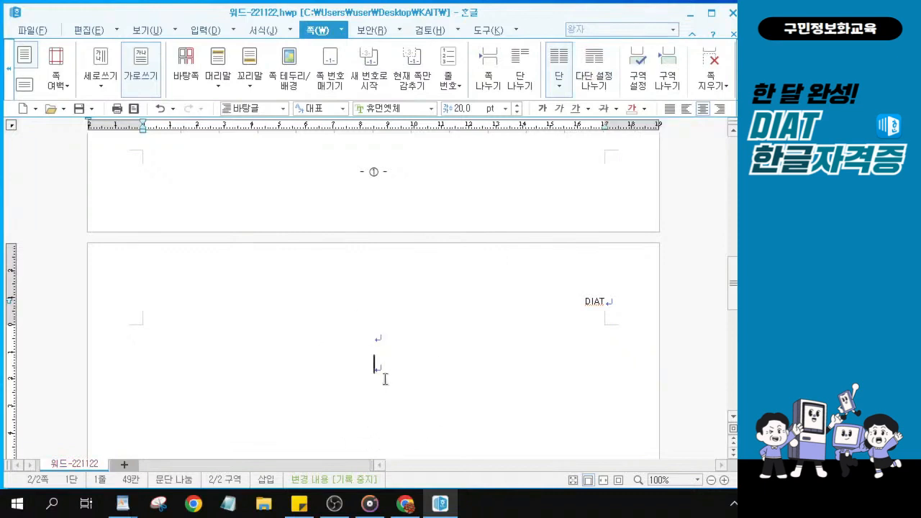
Set the lower area of page 2 to two columns (둘)
click(558, 86)
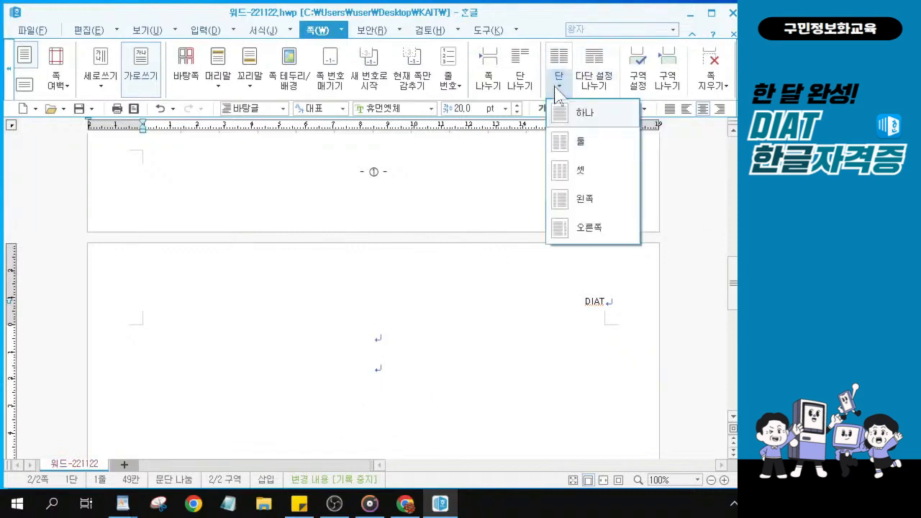
click(559, 146)
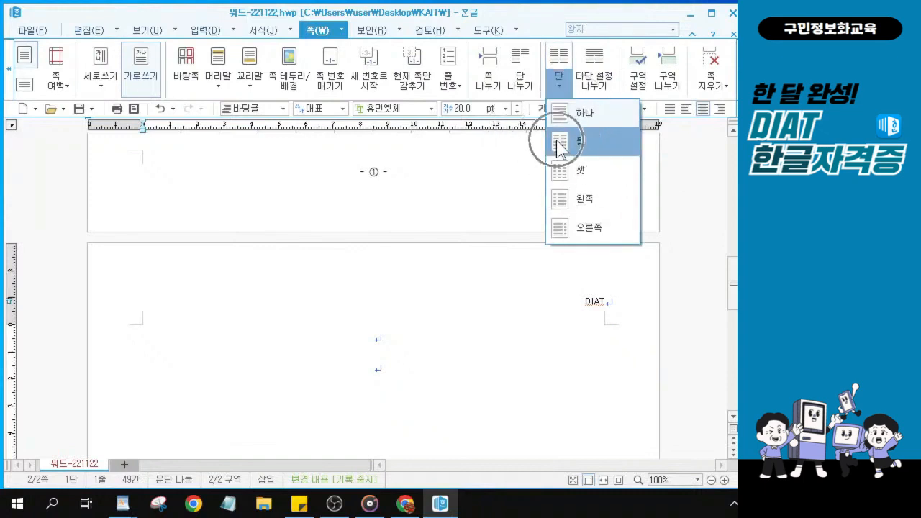
key(ctrl)
key(ctrl)
click(559, 146)
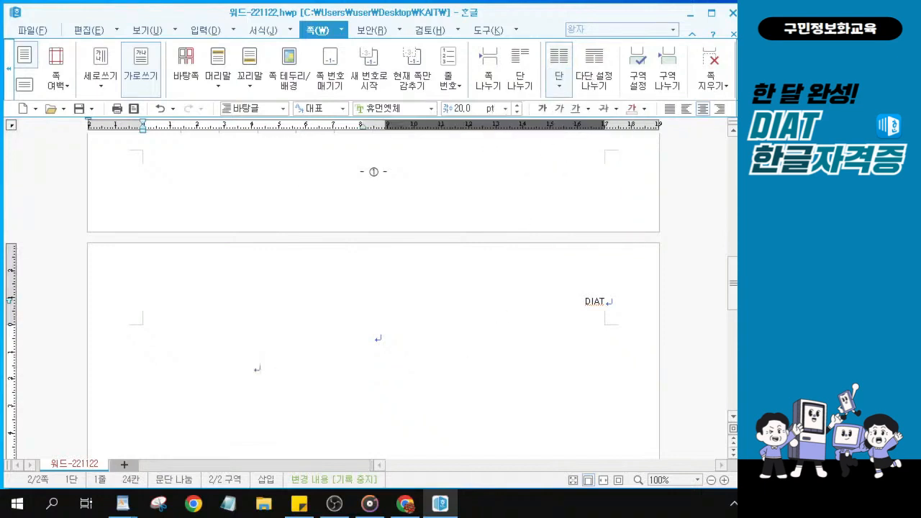
key(alt+Tab)
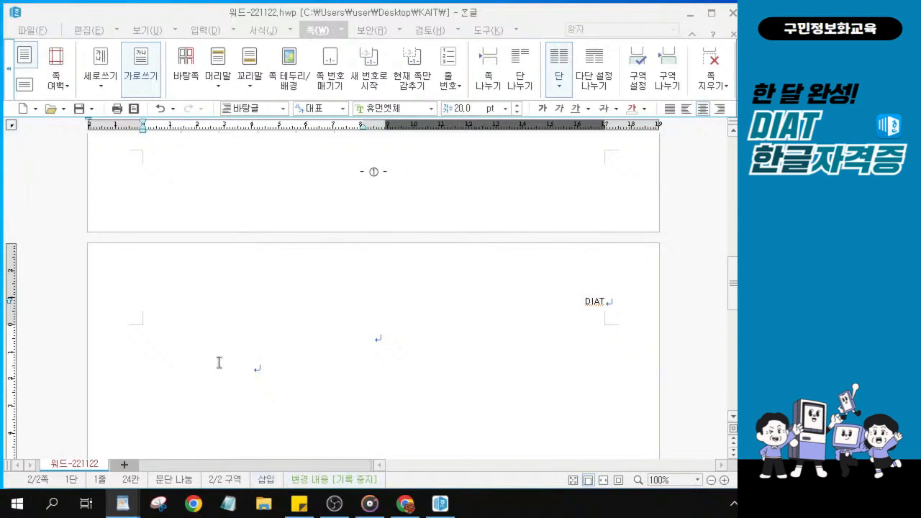
Apply 양쪽 정렬 justification to the empty paragraph on page 2
click(270, 373)
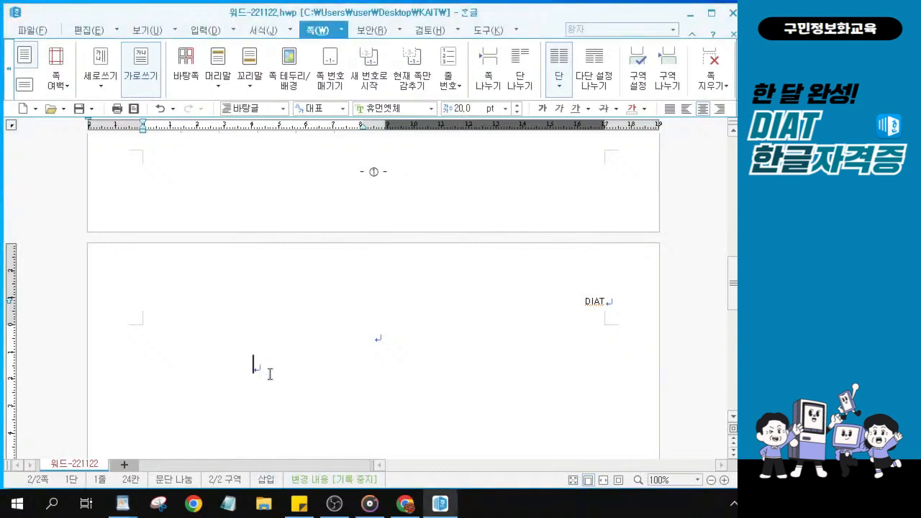
click(269, 374)
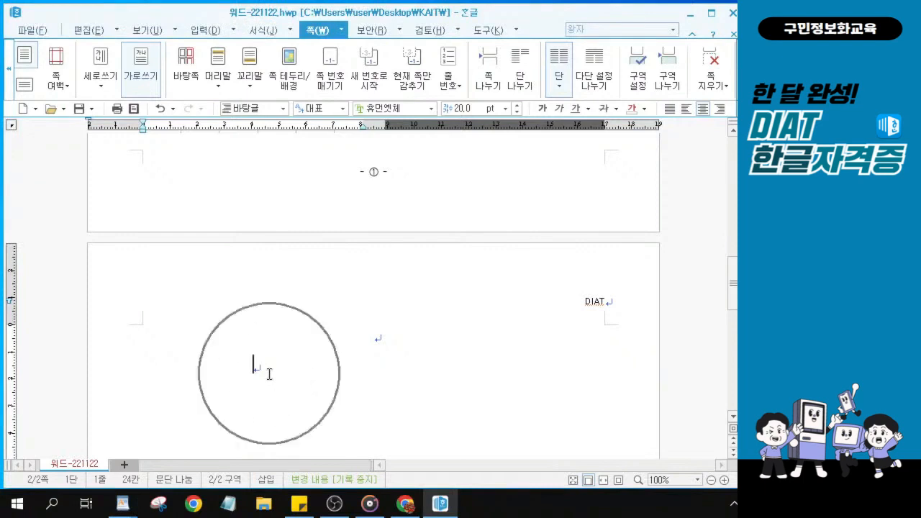
click(270, 374)
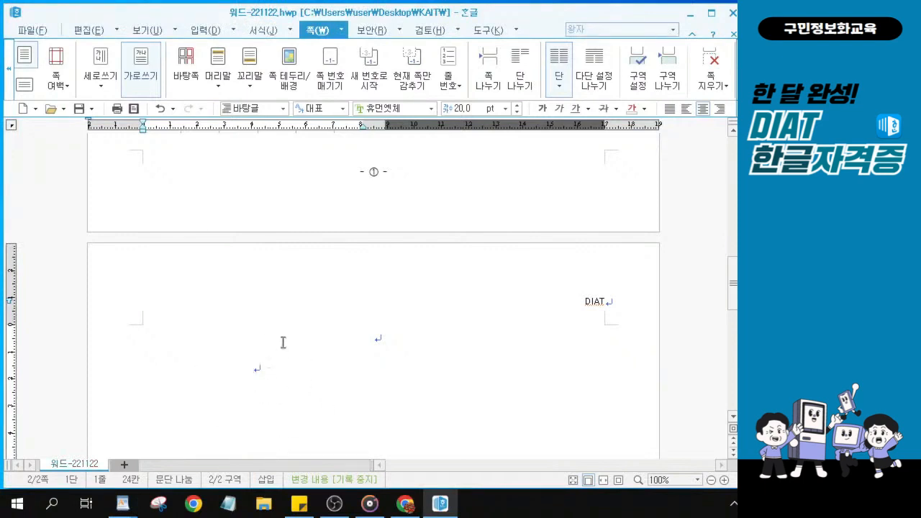
click(262, 366)
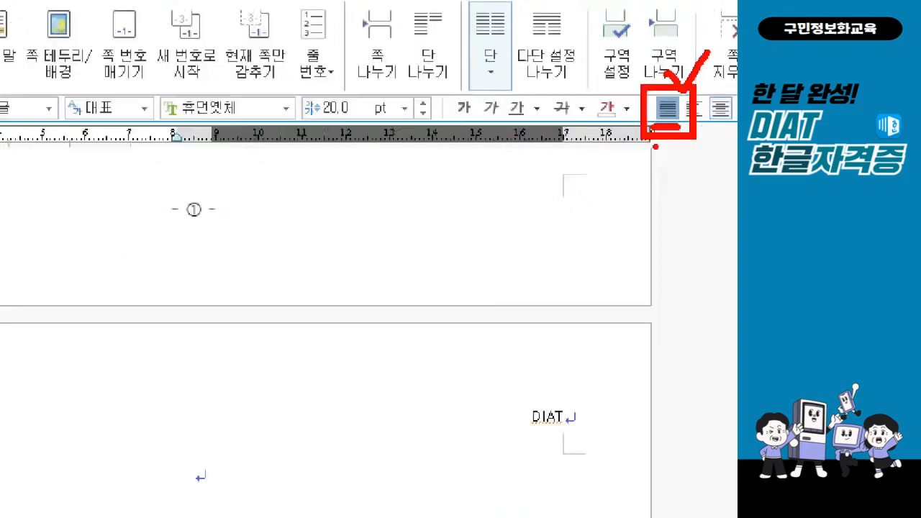
click(257, 371)
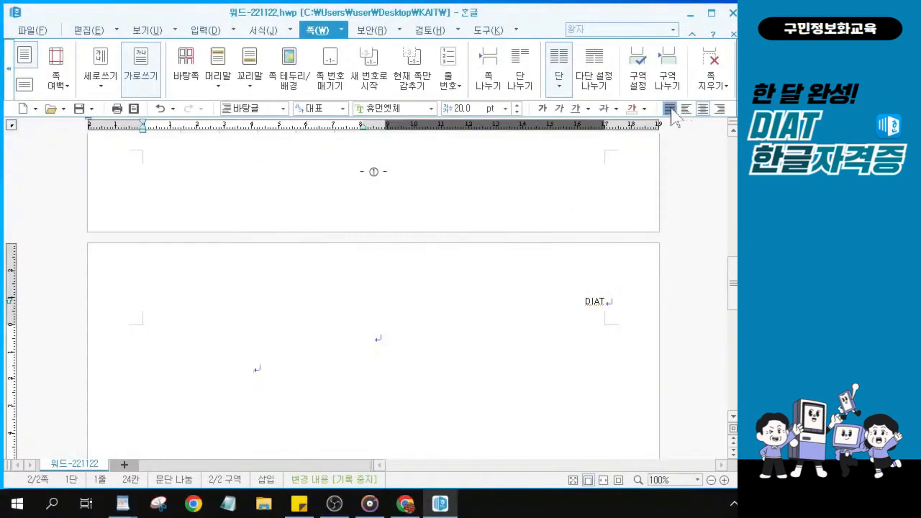
click(671, 109)
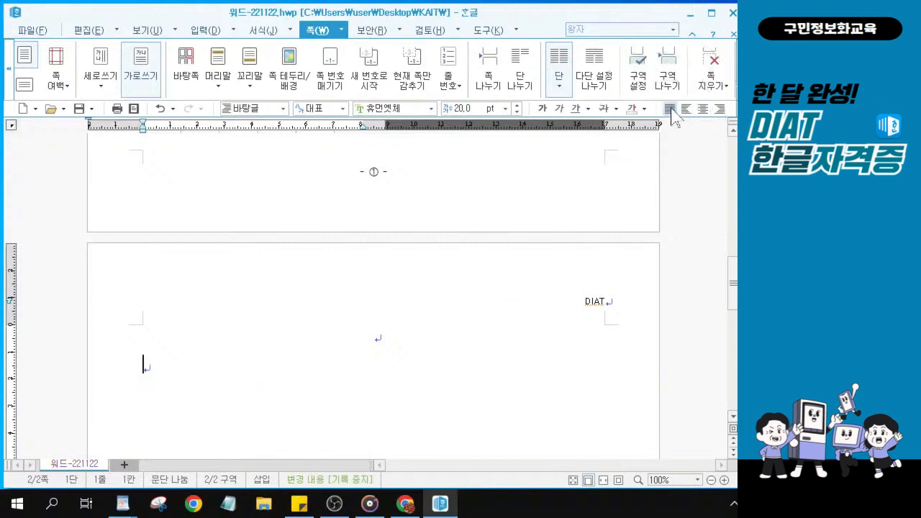
click(671, 109)
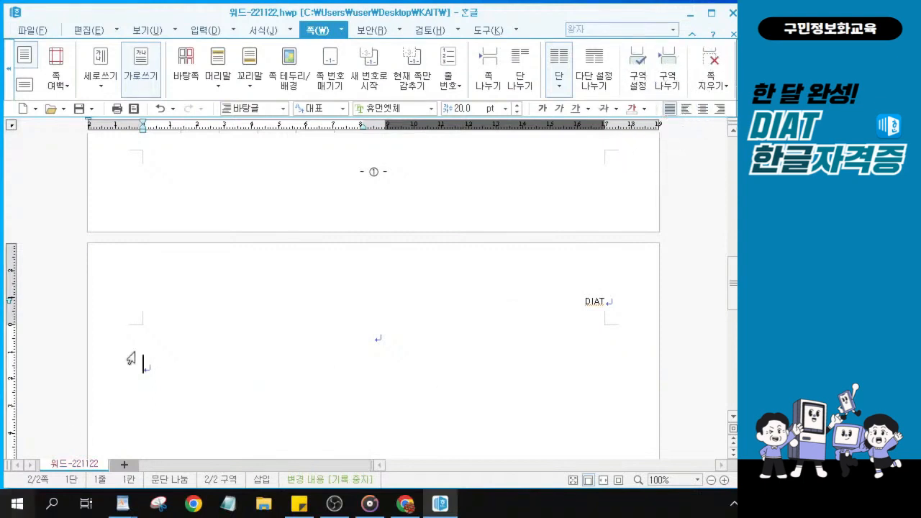
click(148, 386)
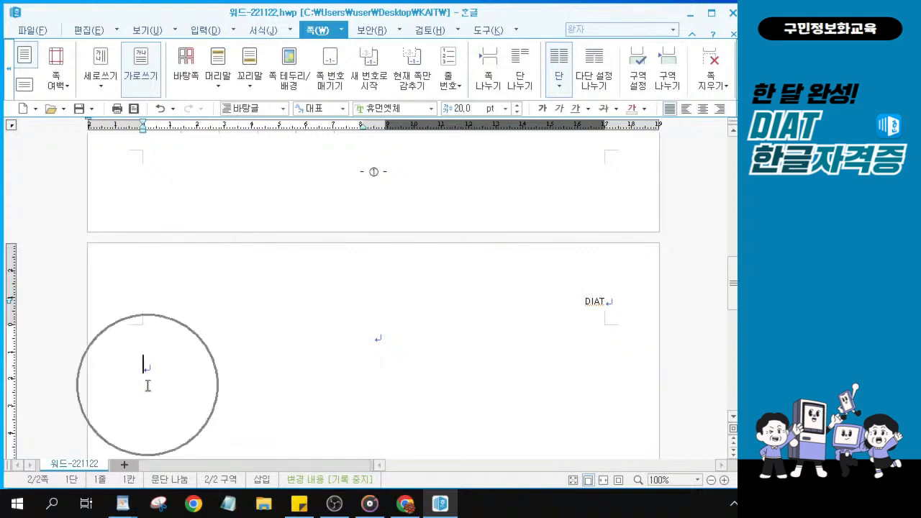
scroll(148, 386, down, 1)
scroll(147, 386, down, 1)
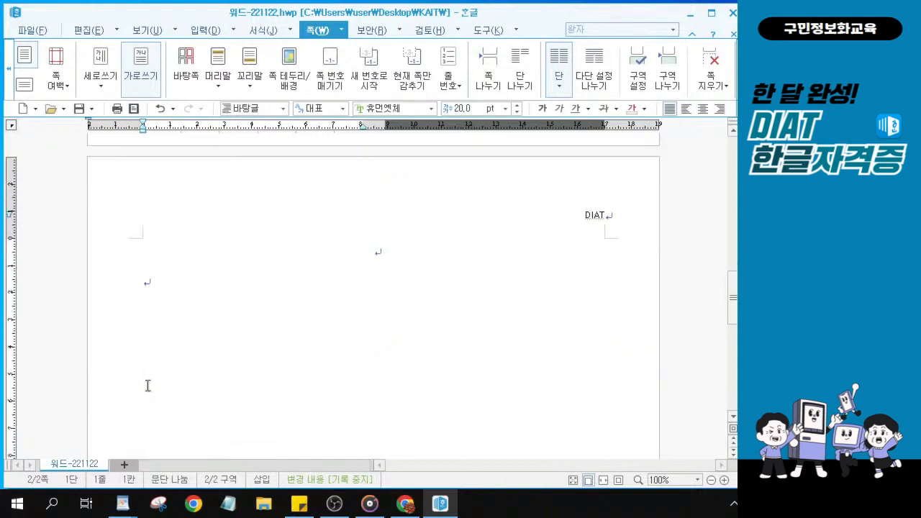
click(152, 284)
click(152, 285)
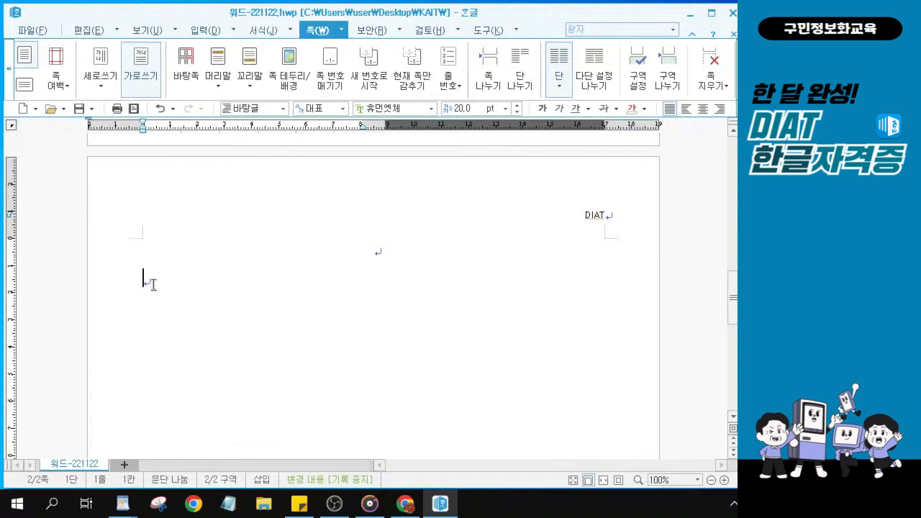
Insert the file 모의고사3회_문제2본문 with 문서 끼워 넣기, bringing in the 1. 드론 article
click(235, 32)
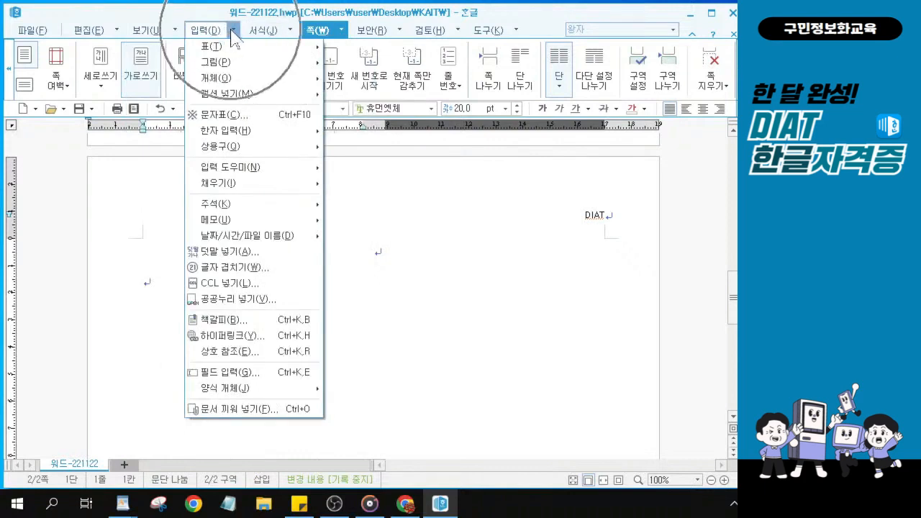
click(273, 414)
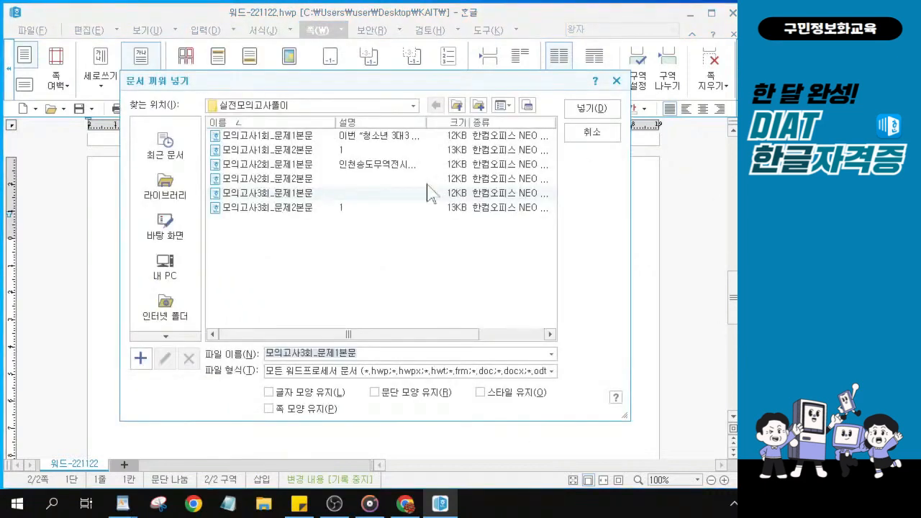
click(268, 208)
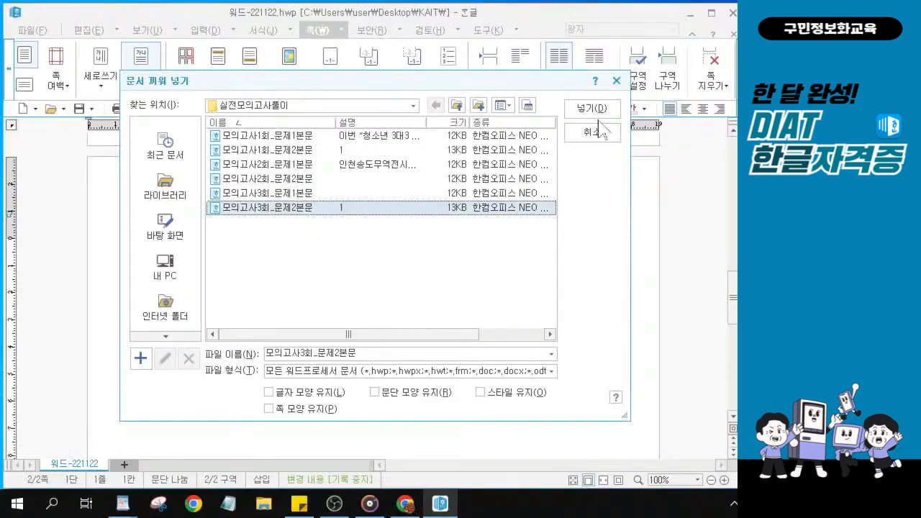
click(597, 115)
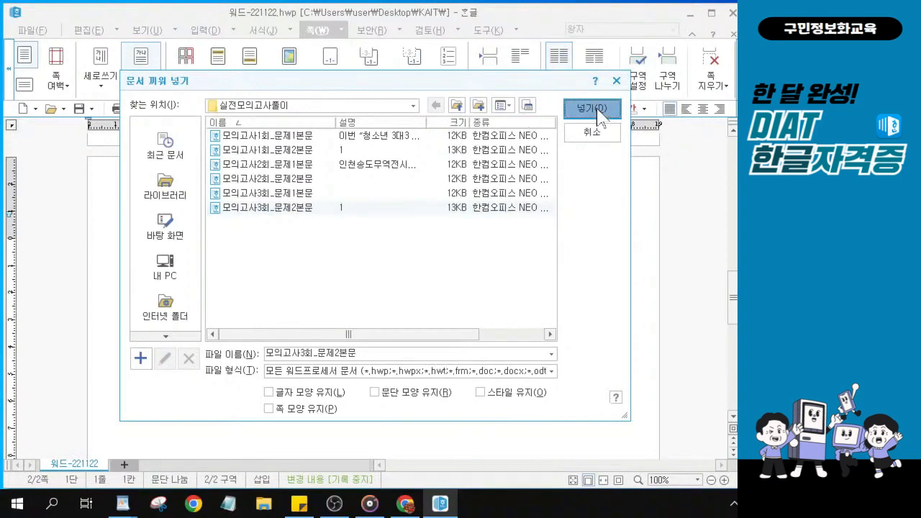
click(597, 111)
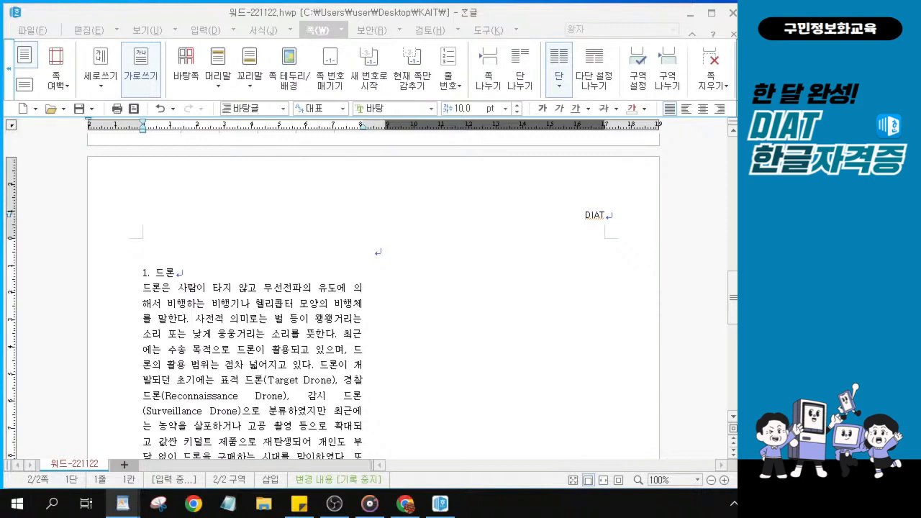
Zoom to 185% on the 1. 드론 heading and its opening paragraph, leaving no text selected
scroll(254, 307, down, 1)
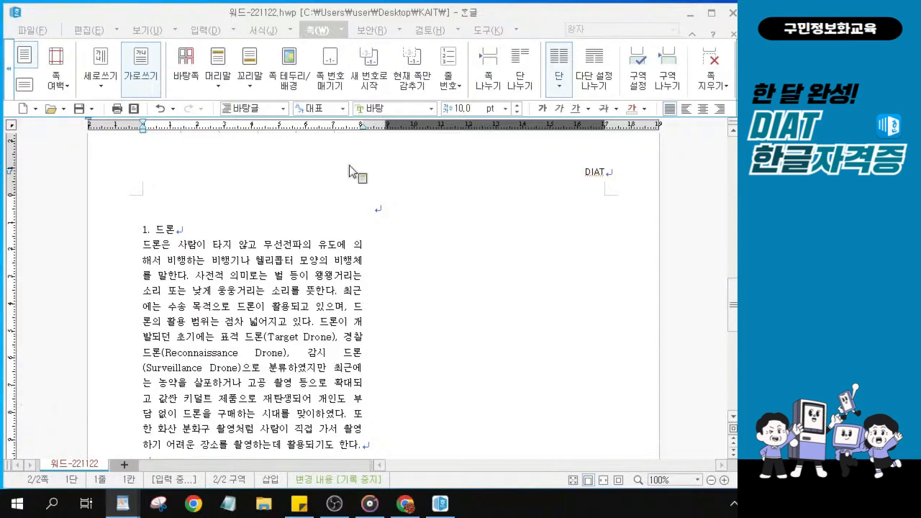
scroll(263, 317, up, 2)
scroll(264, 317, up, 5)
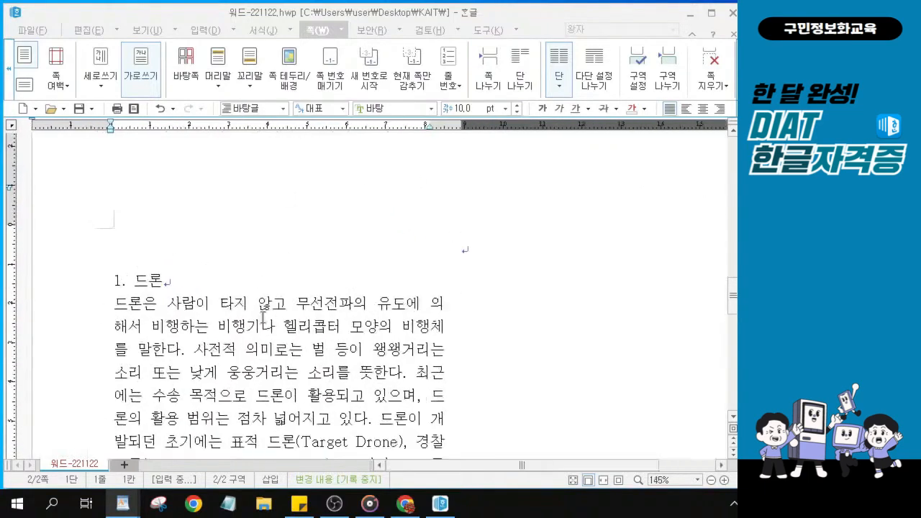
scroll(352, 367, down, 1)
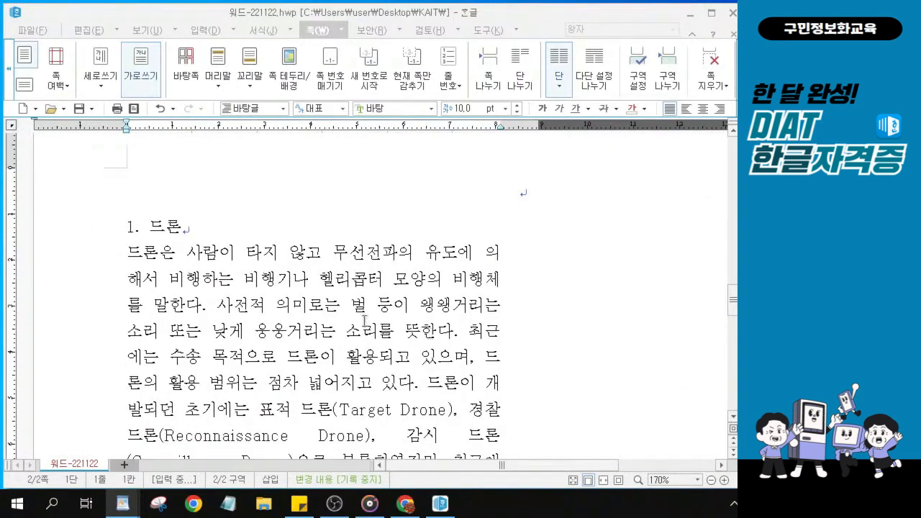
scroll(390, 335, up, 1)
scroll(392, 335, up, 1)
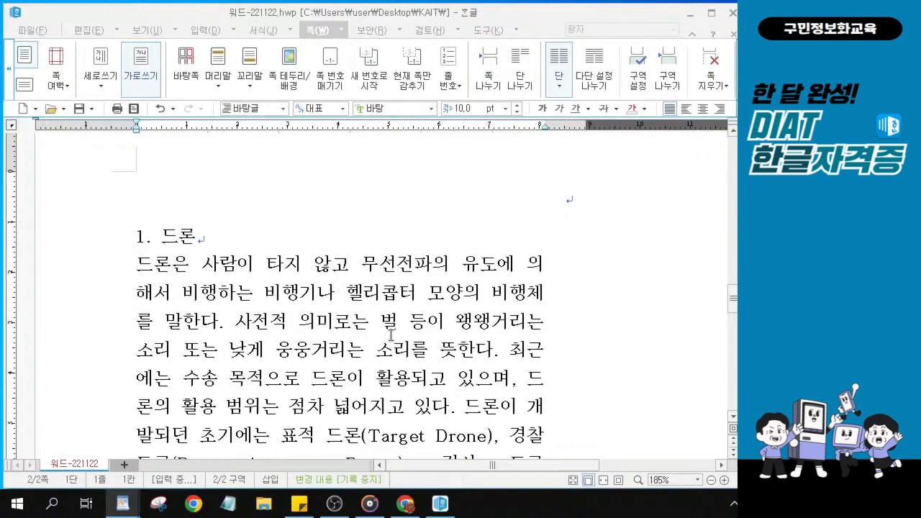
click(243, 272)
click(243, 272)
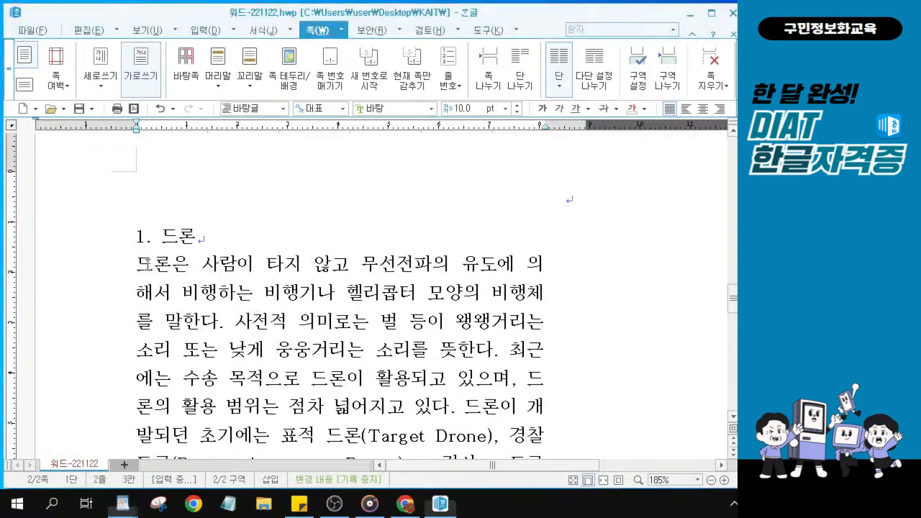
drag(153, 265, 458, 412)
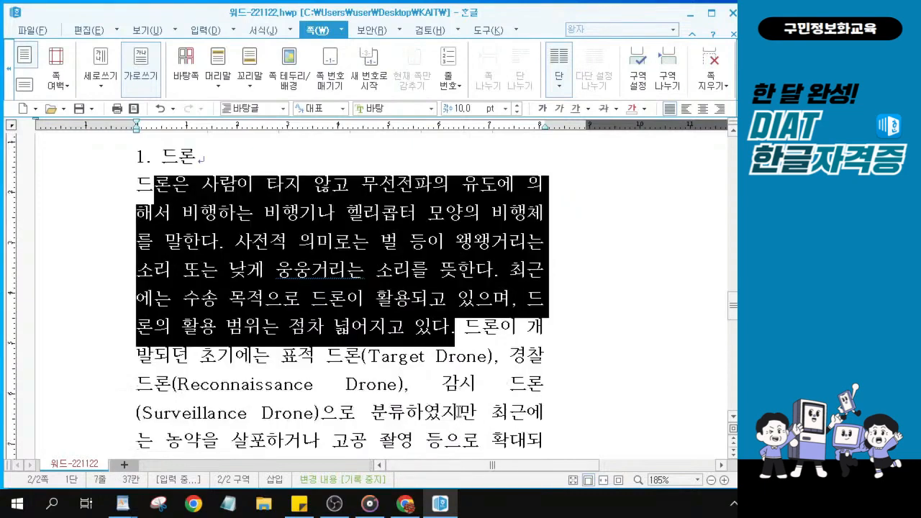
scroll(458, 412, down, 2)
key(ctrl)
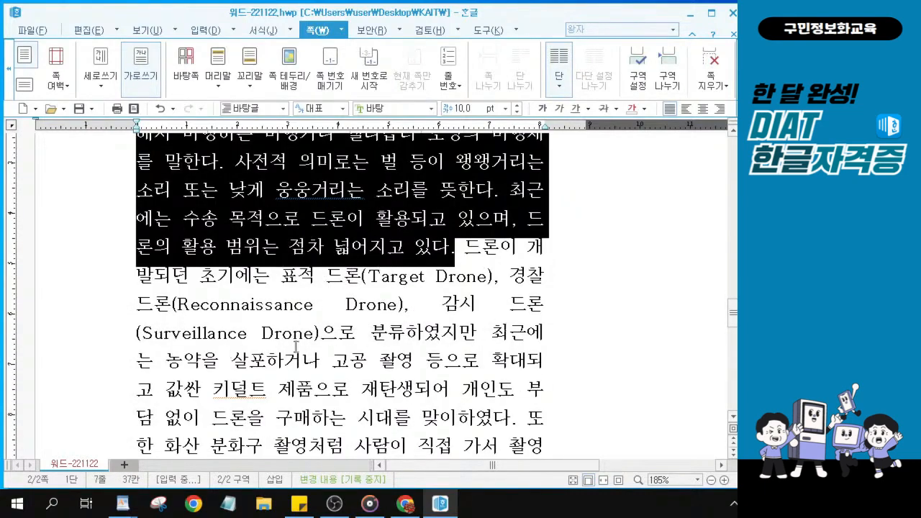
key(ctrl)
key(ctrl)
scroll(371, 268, up, 1)
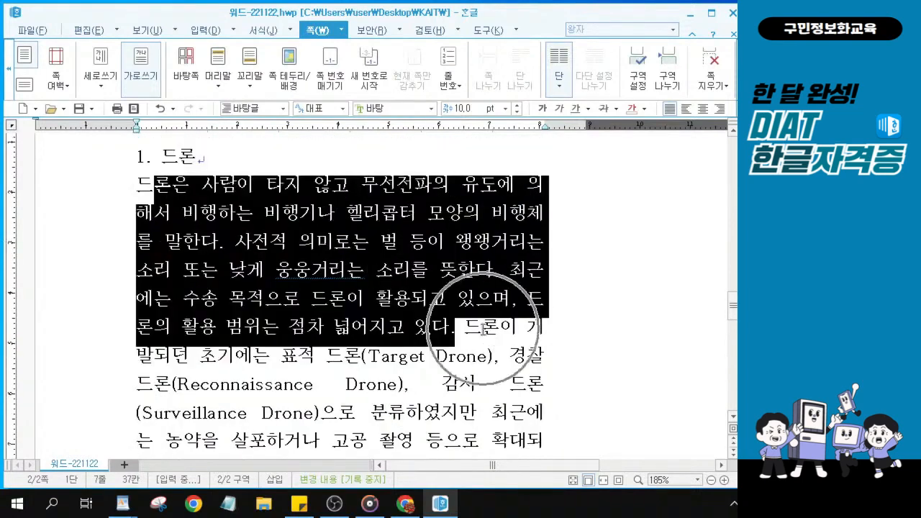
click(307, 319)
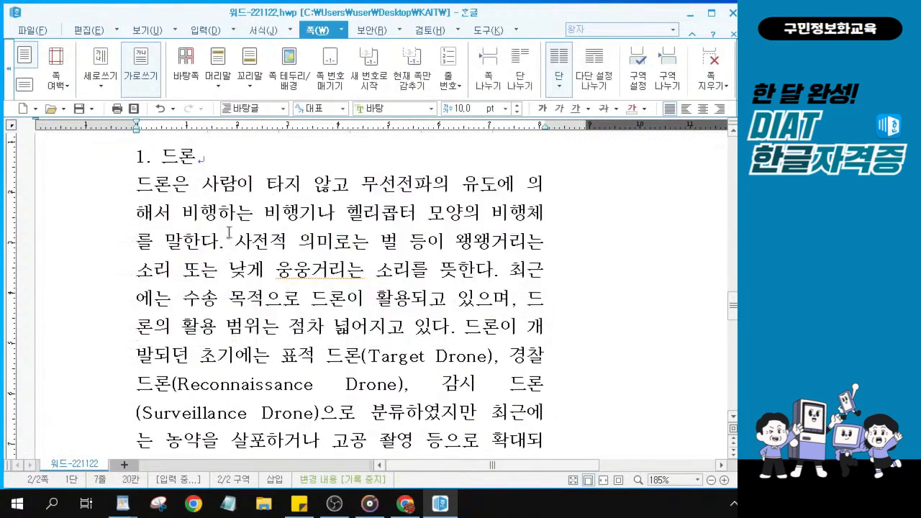
Select the word 범위 in the first paragraph, briefly trying the F12 lookup
click(246, 247)
drag(226, 327, 263, 331)
key(F12)
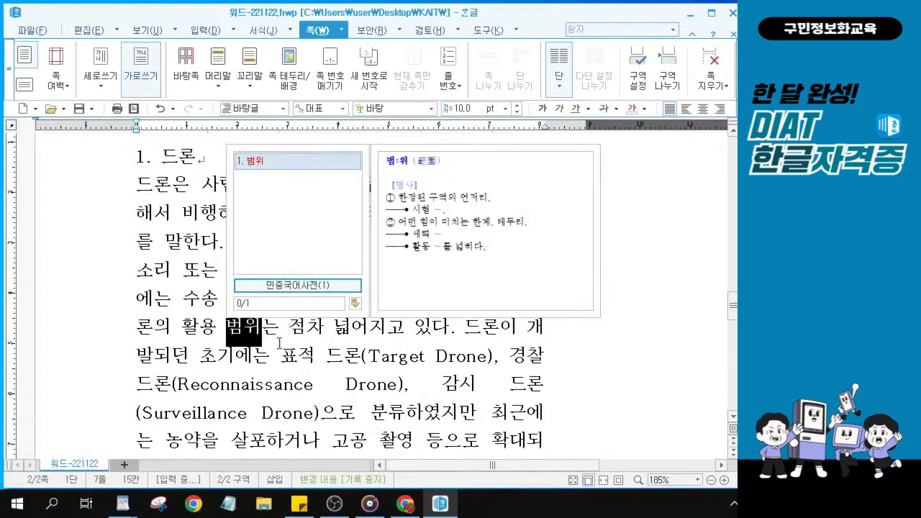
key(Escape)
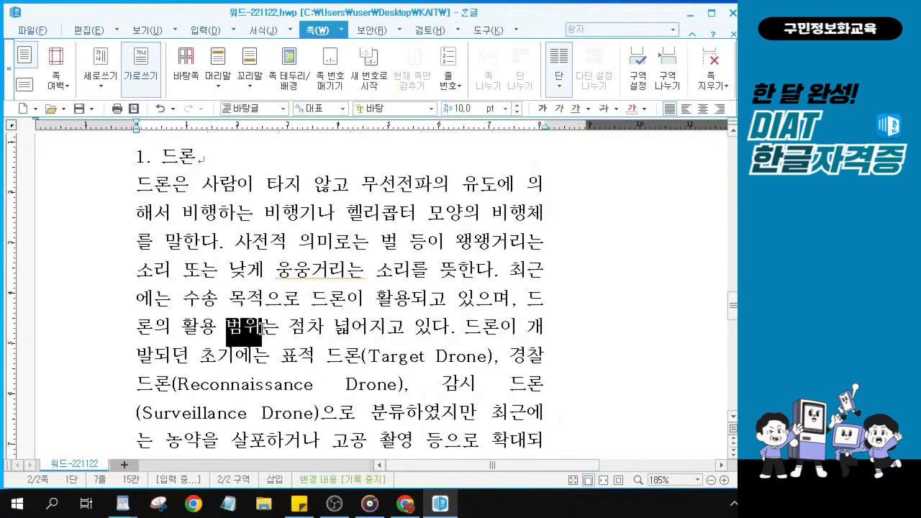
key(ctrl)
key(ctrl)
key(ctrl)
key(ctrl)
click(262, 326)
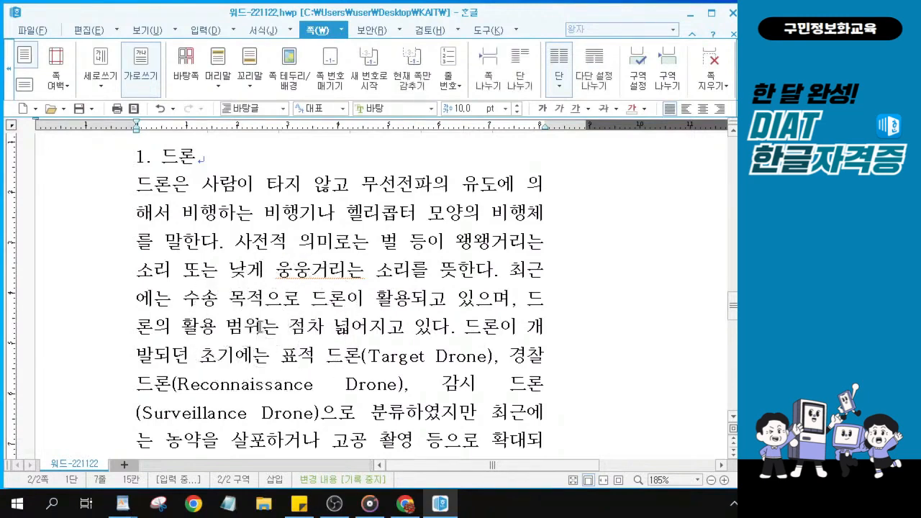
key(ctrl)
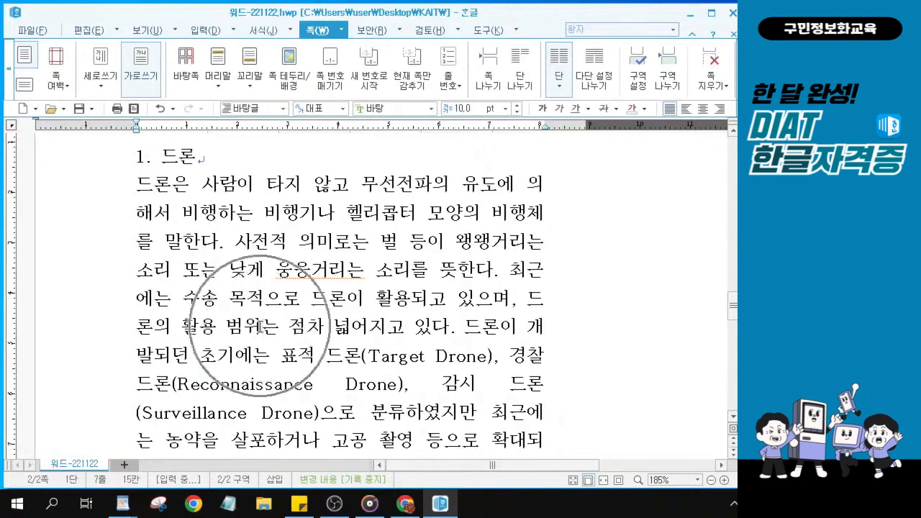
key(ctrl)
key(ctrl)
key(ctrl)
key(ctrl)
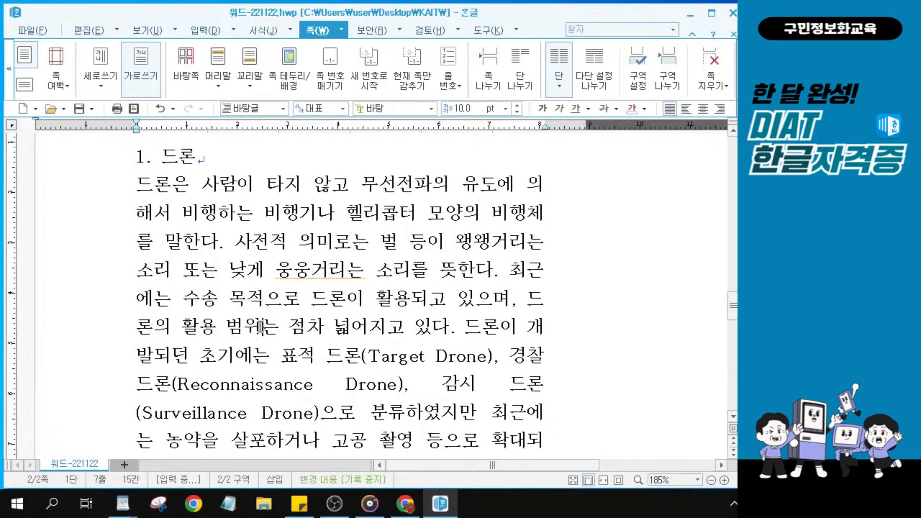
Convert 범위 to 범위(範圍) using the 한글(漢字) form, then select the result
key(F9)
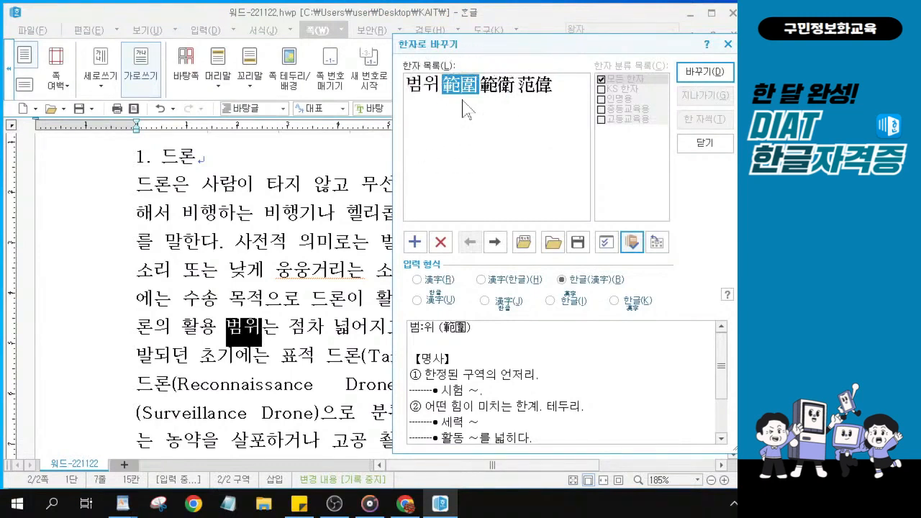
mouse_move(466, 101)
drag(534, 48, 419, 41)
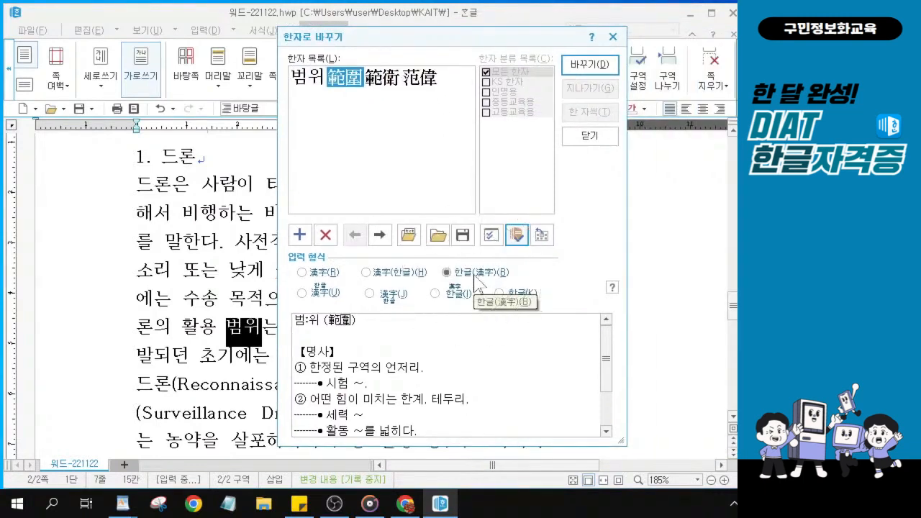
click(473, 276)
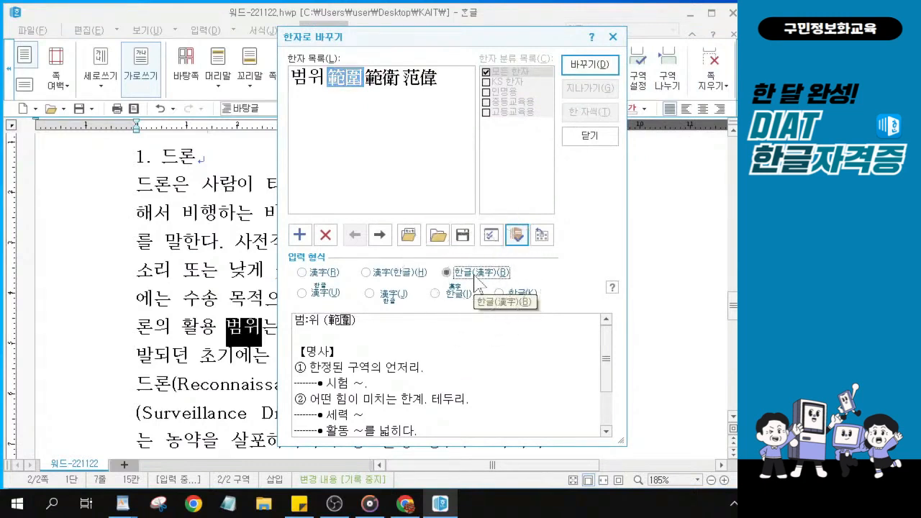
click(344, 74)
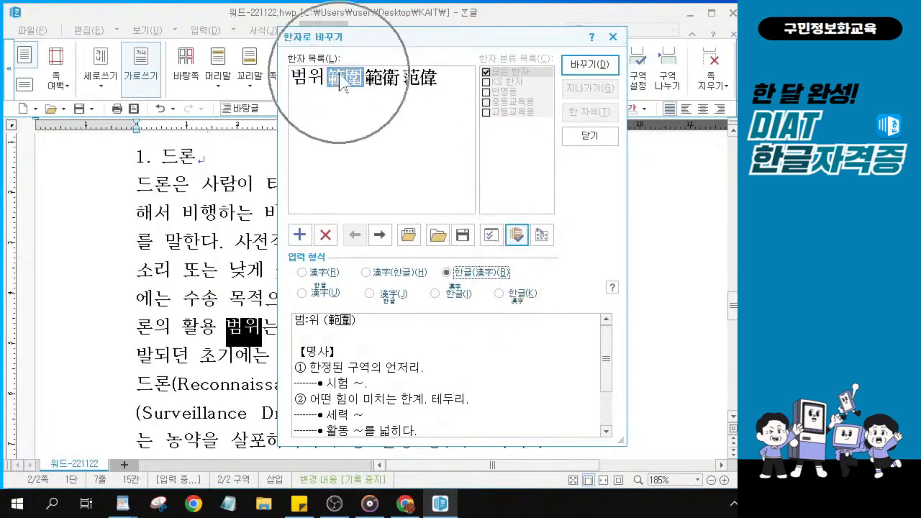
click(589, 64)
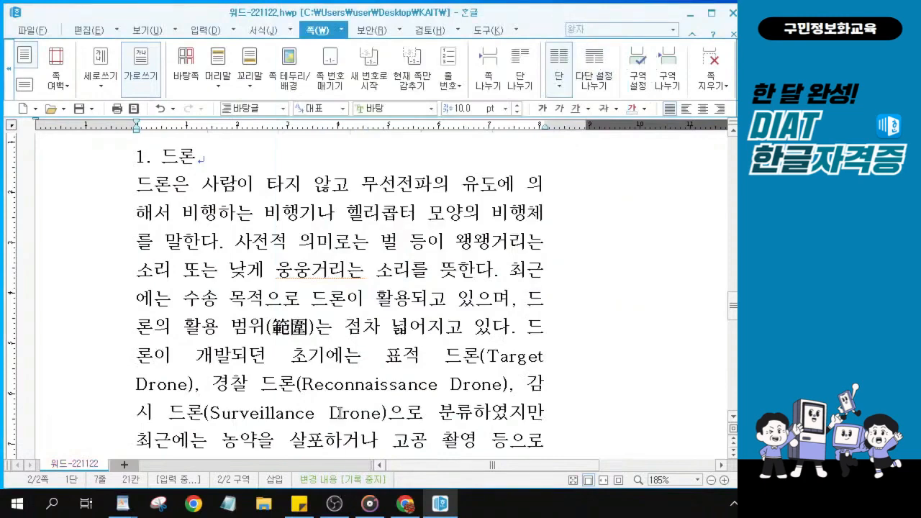
drag(228, 327, 315, 328)
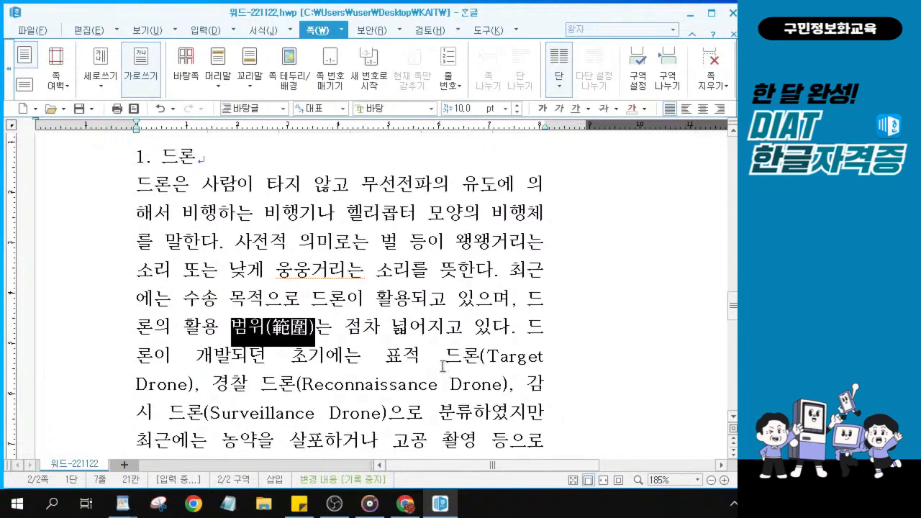
Scroll to the 드론의 한계 paragraph and put the caret right after 제약
key(Escape)
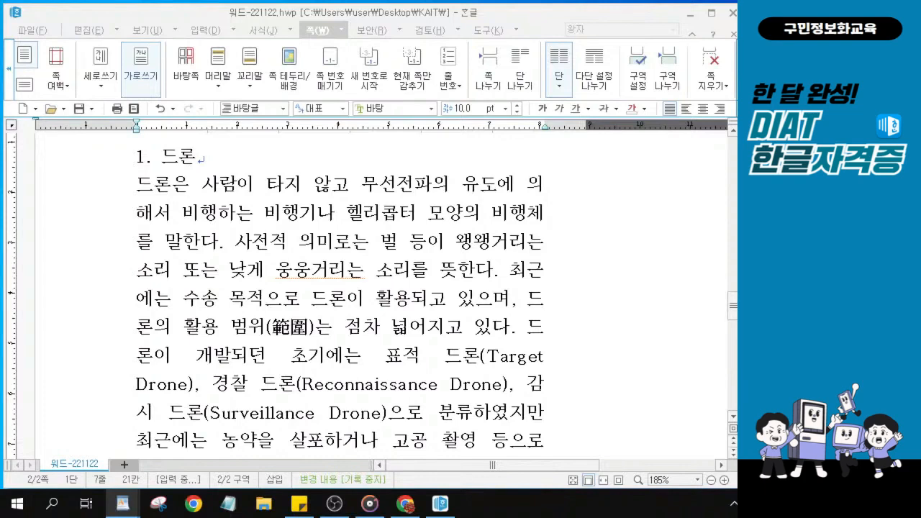
scroll(229, 258, down, 5)
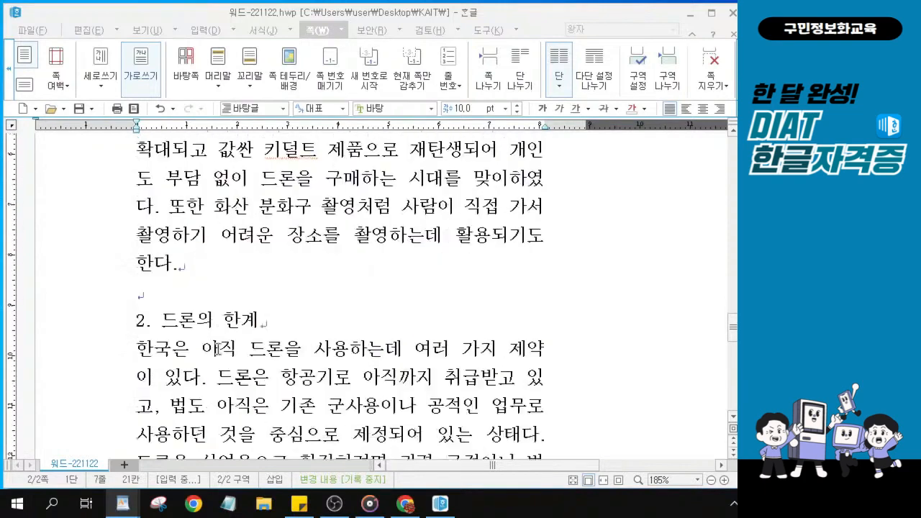
click(229, 257)
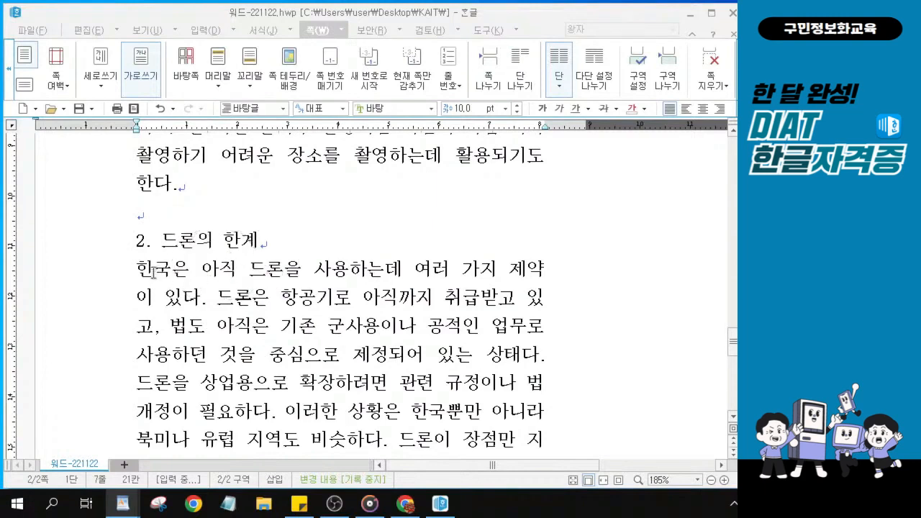
drag(151, 269, 508, 269)
click(546, 270)
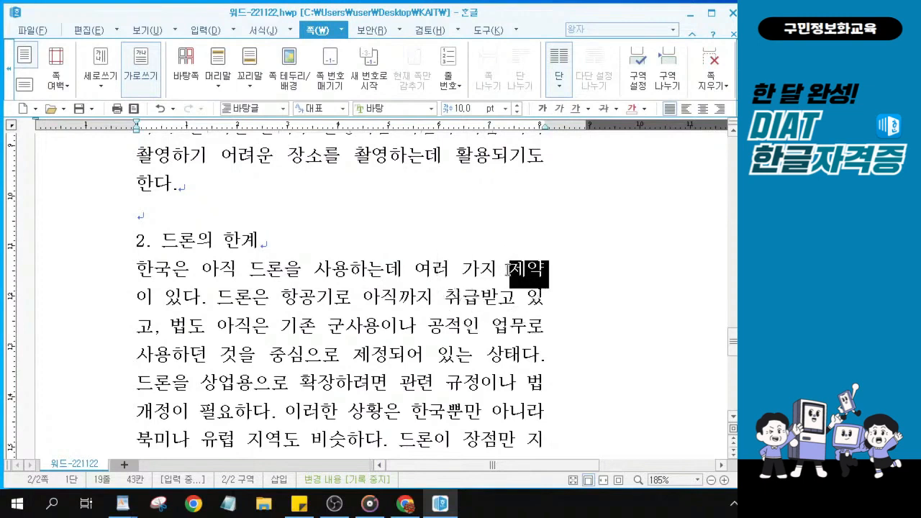
key(F9)
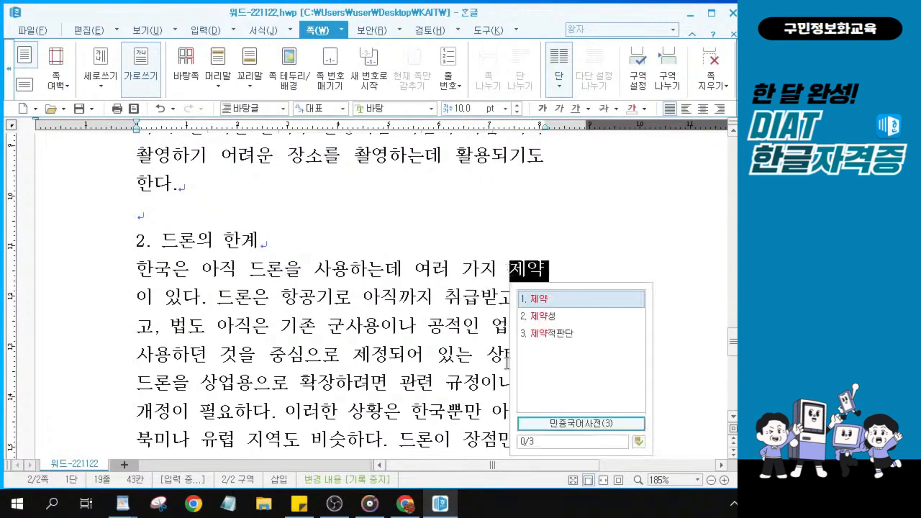
key(Escape)
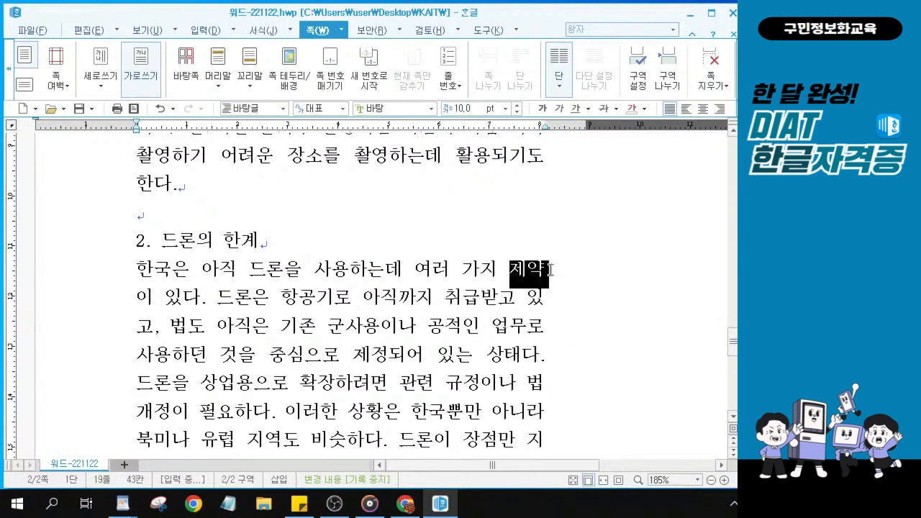
Convert 제약 to 제약(制約) using the 한글(漢字) form
key(F9)
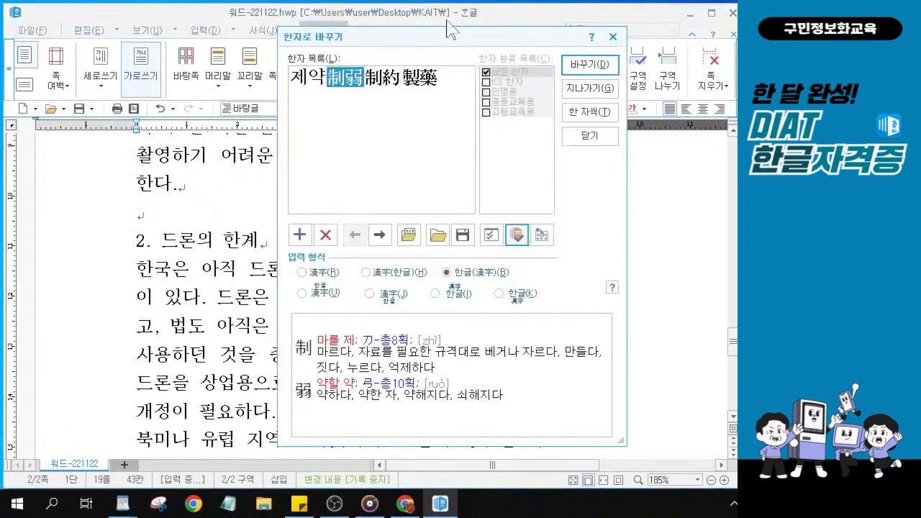
drag(386, 43, 323, 47)
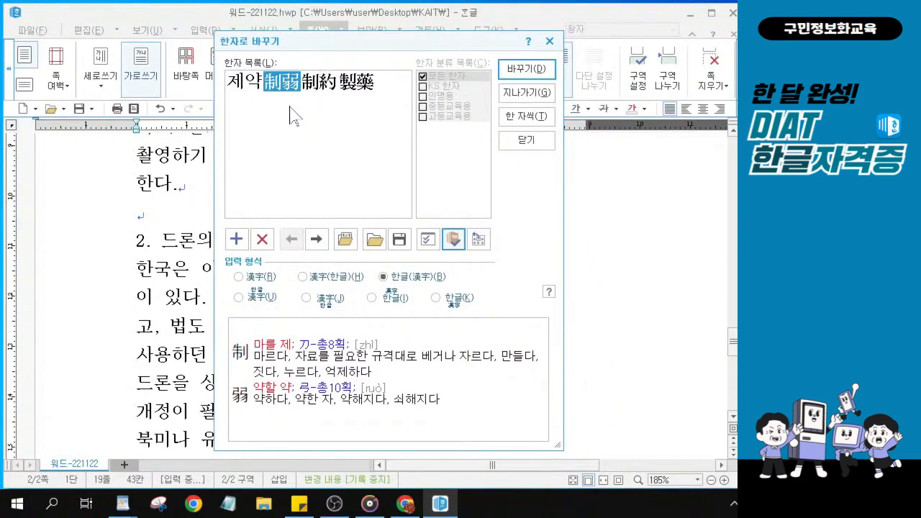
click(316, 88)
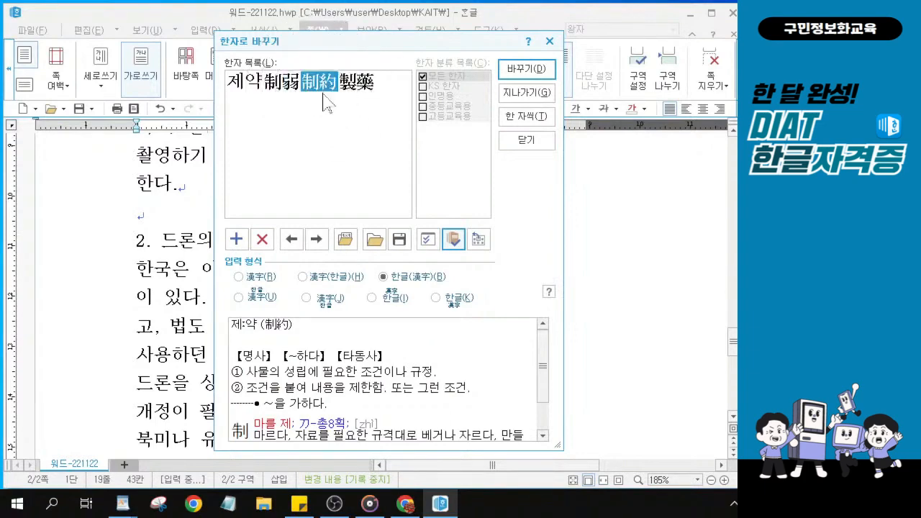
key(alt)
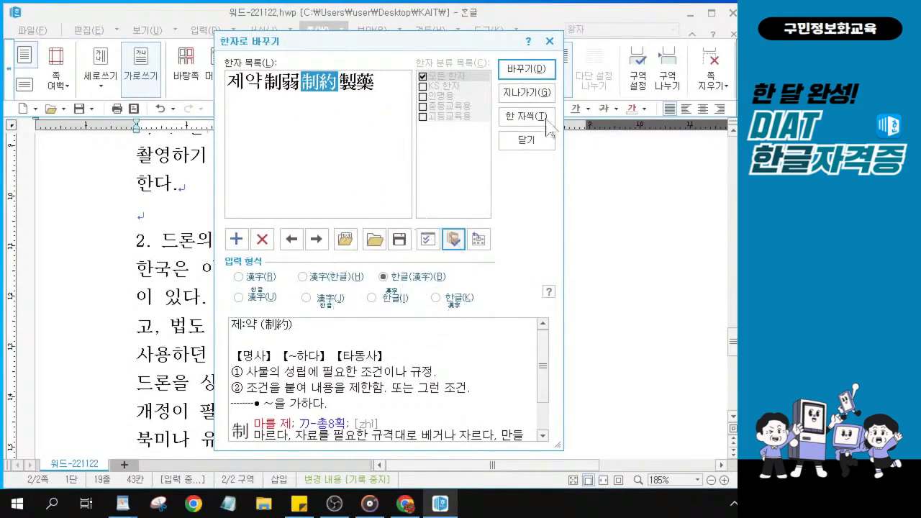
click(528, 69)
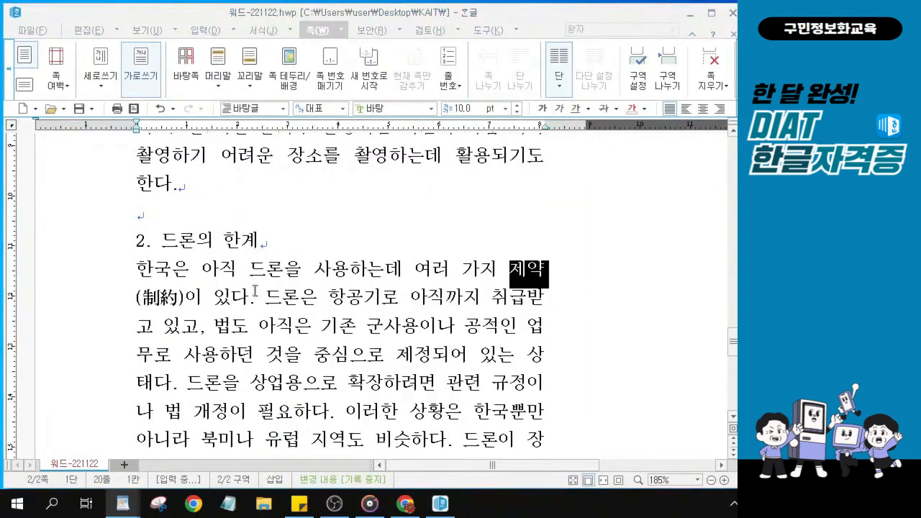
click(255, 312)
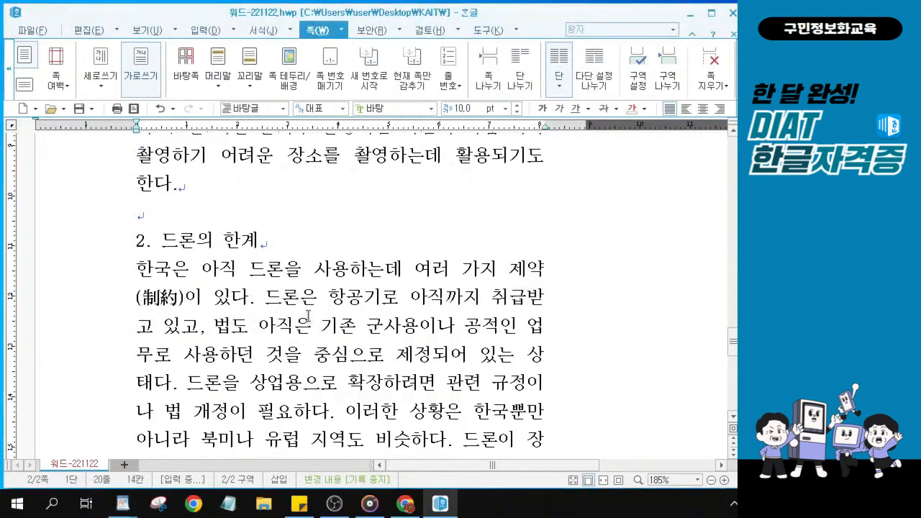
drag(265, 301, 180, 389)
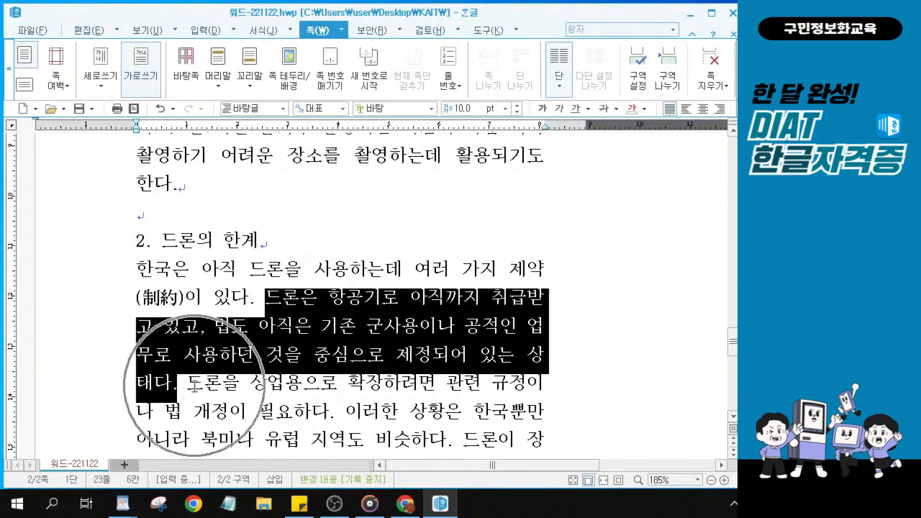
drag(188, 387, 277, 416)
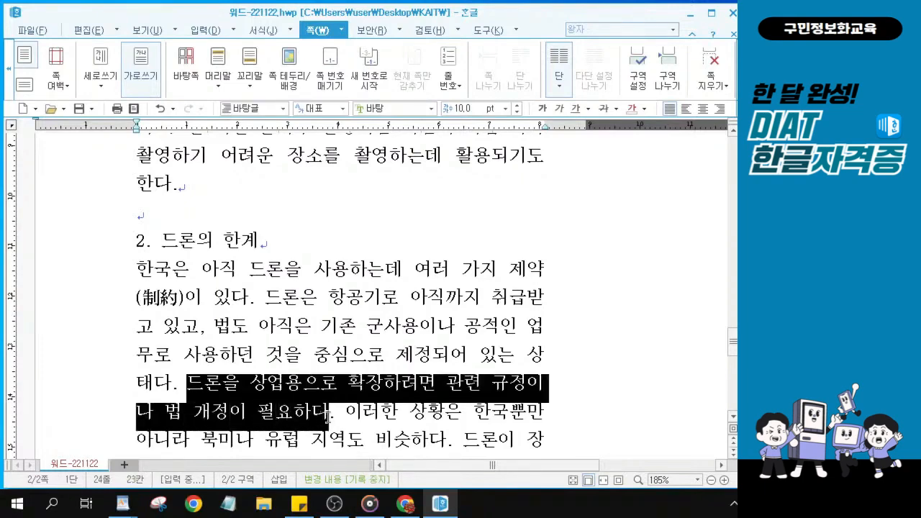
scroll(313, 367, down, 1)
scroll(315, 365, up, 3)
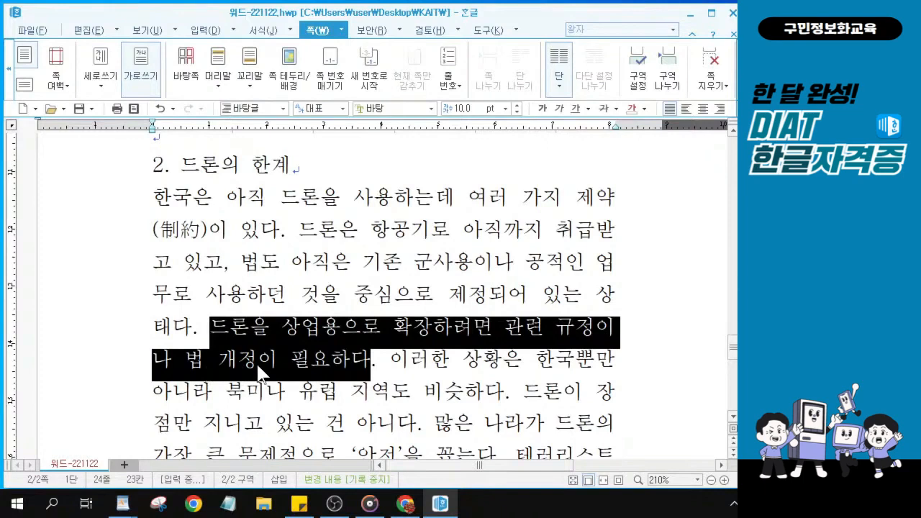
drag(257, 359, 225, 362)
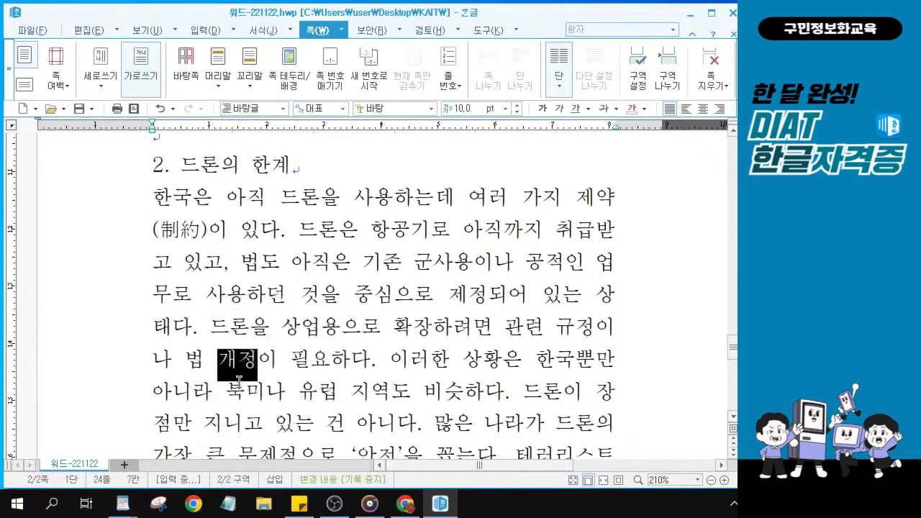
key(ctrl)
key(Escape)
Convert 개정 after the caret to 개정(改正) using the 한글(漢字) form
key(ctrl)
click(256, 361)
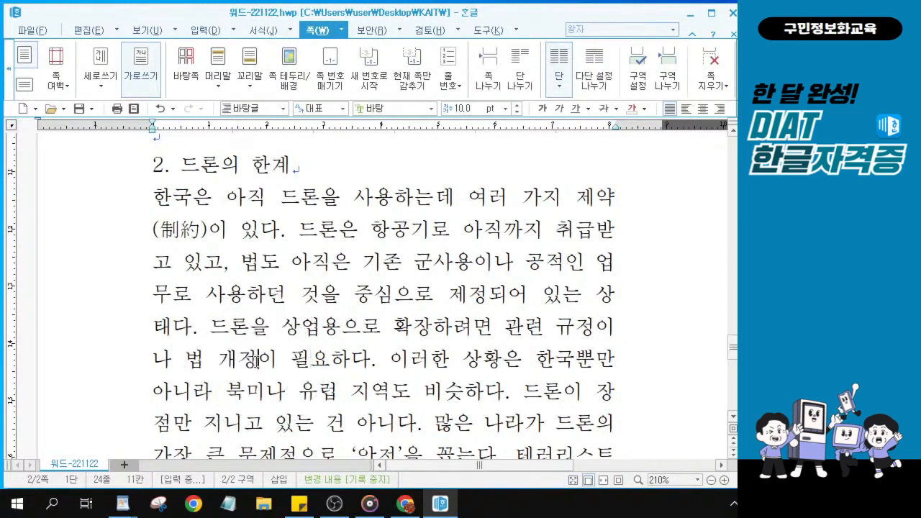
key(ctrl)
key(F9)
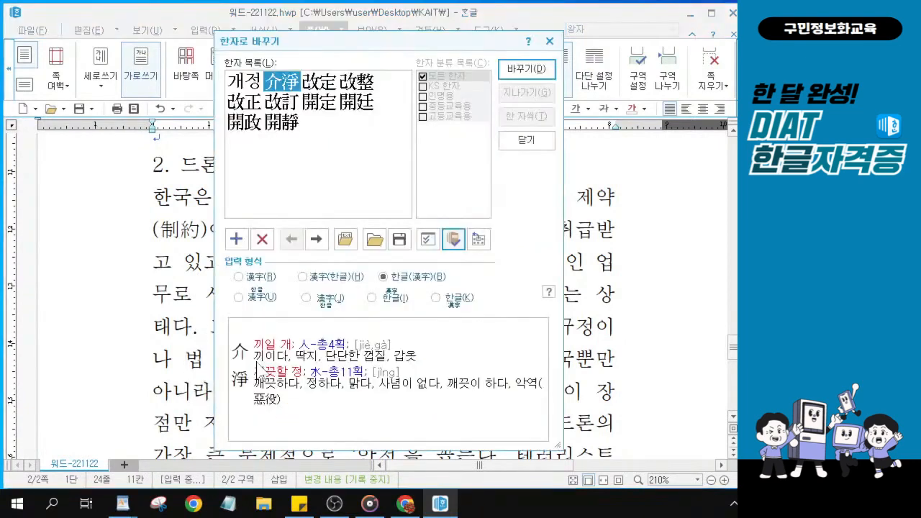
drag(338, 41, 431, 49)
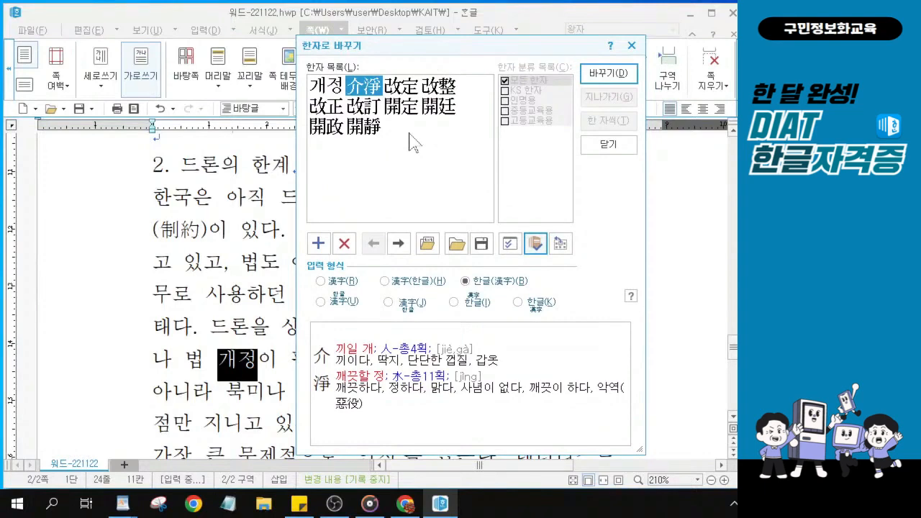
click(331, 108)
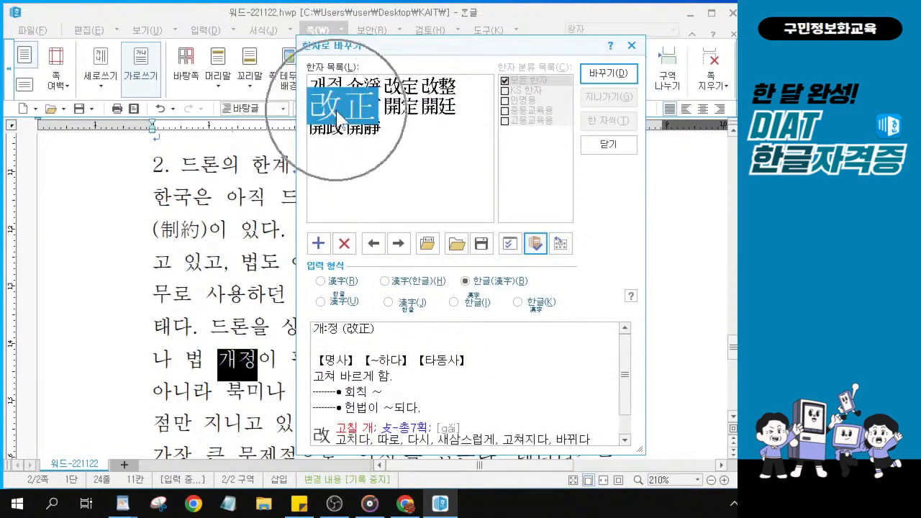
key(alt)
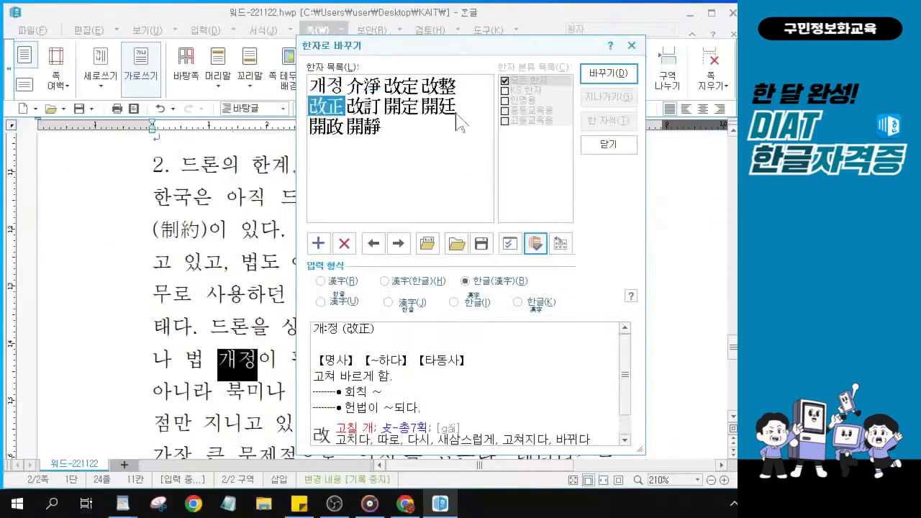
click(612, 75)
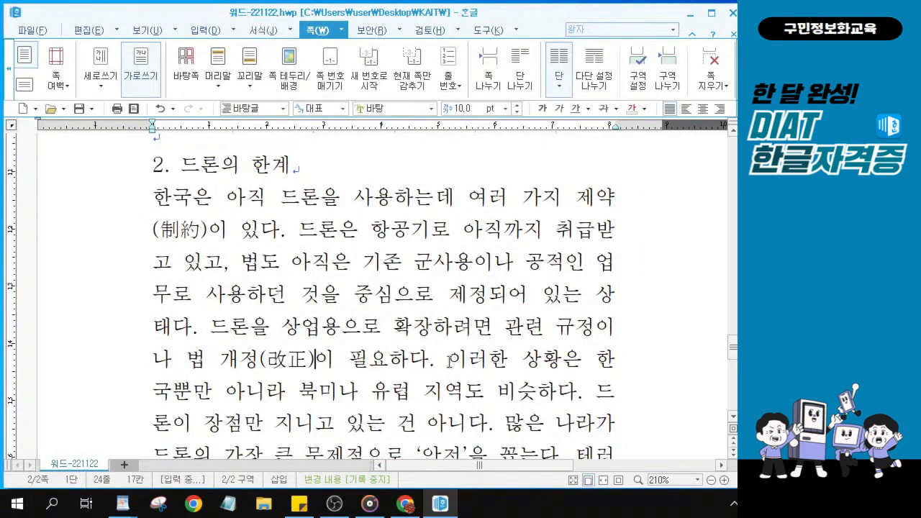
scroll(450, 359, down, 2)
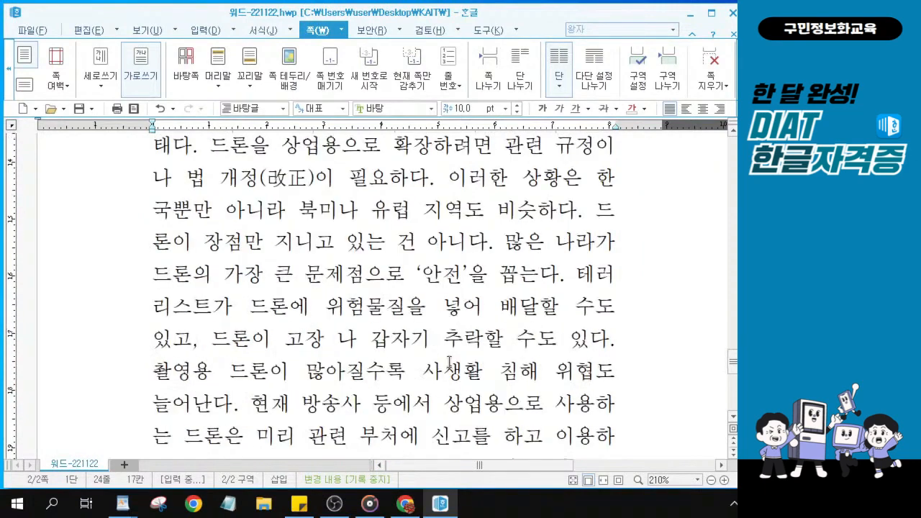
click(431, 306)
click(239, 378)
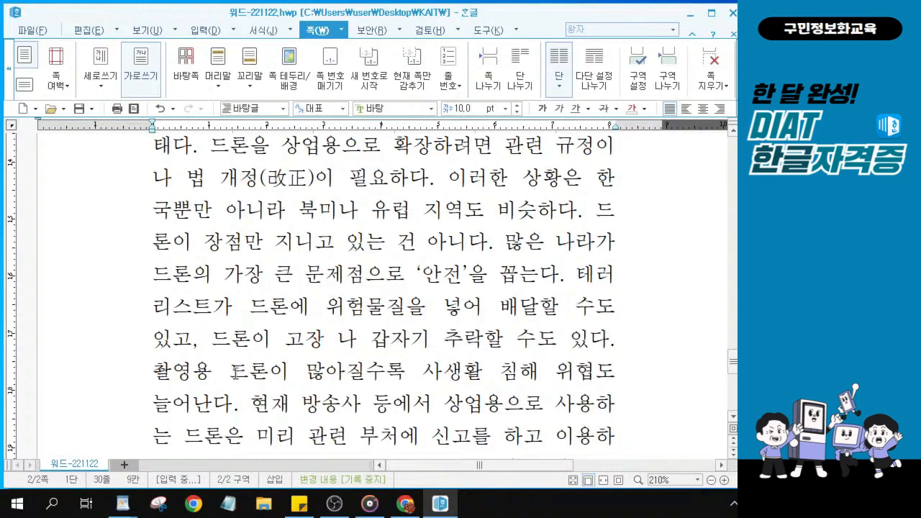
drag(230, 372, 401, 368)
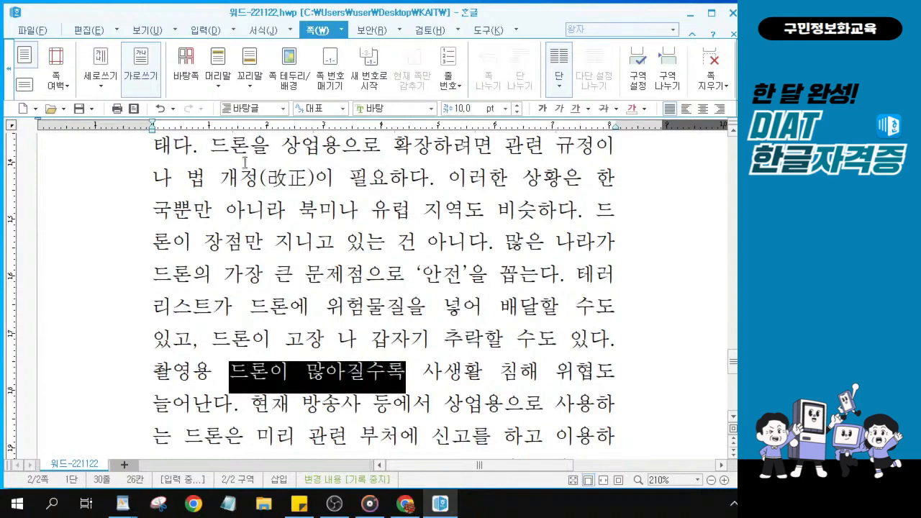
drag(219, 177, 407, 184)
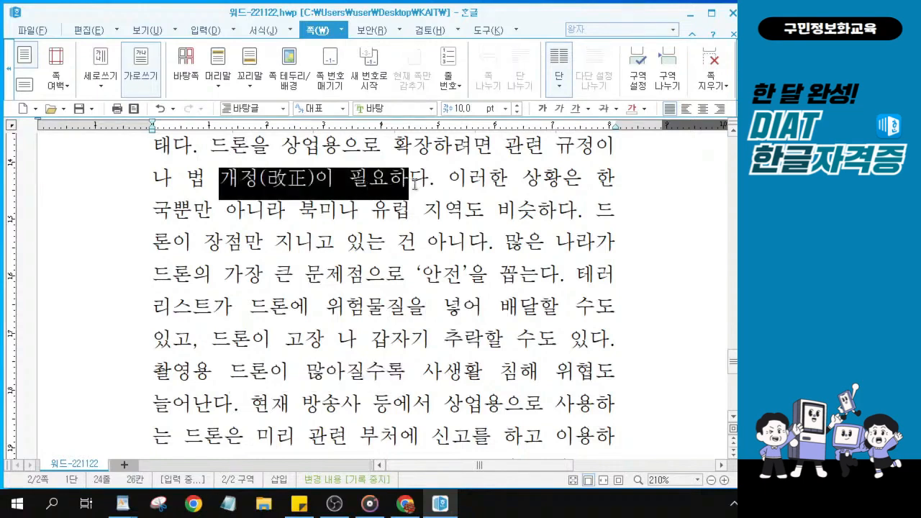
key(ctrl)
drag(449, 178, 497, 248)
key(ctrl)
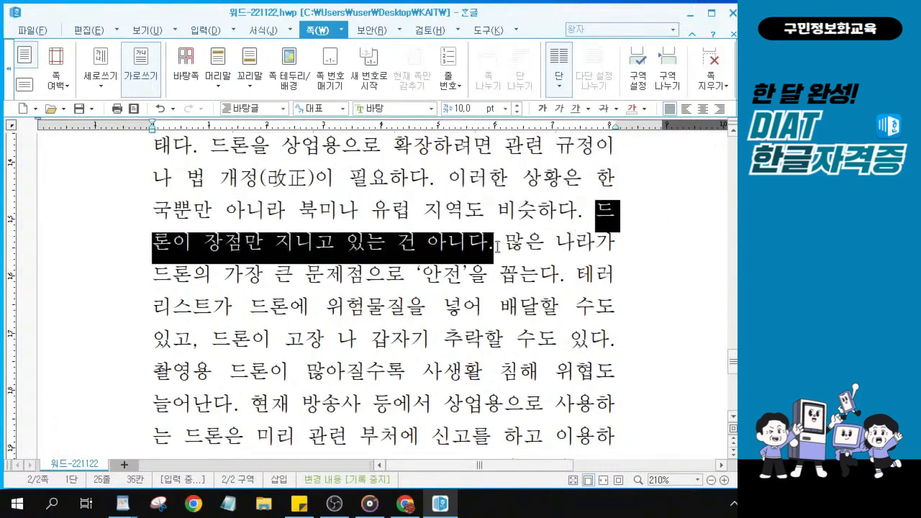
key(ctrl)
key(ctrl)
click(505, 242)
key(ctrl)
drag(505, 243, 564, 276)
key(ctrl)
key(ctrl)
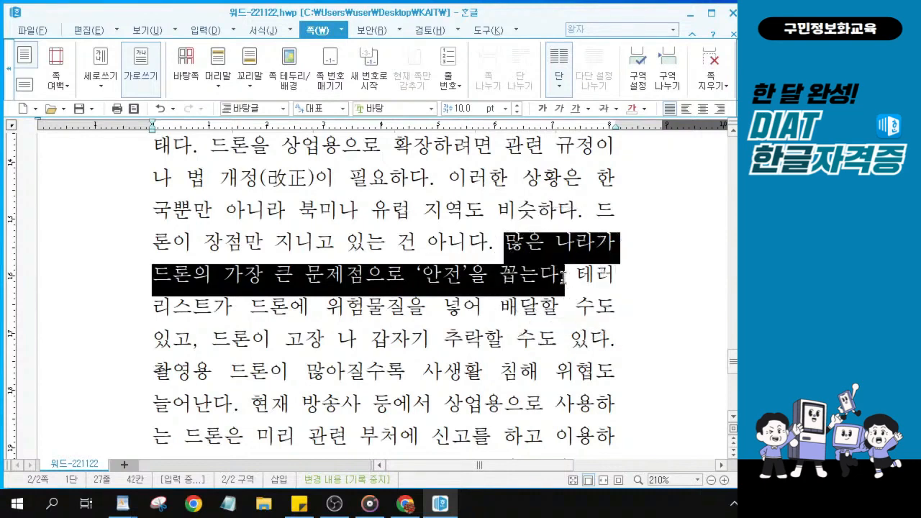
click(579, 277)
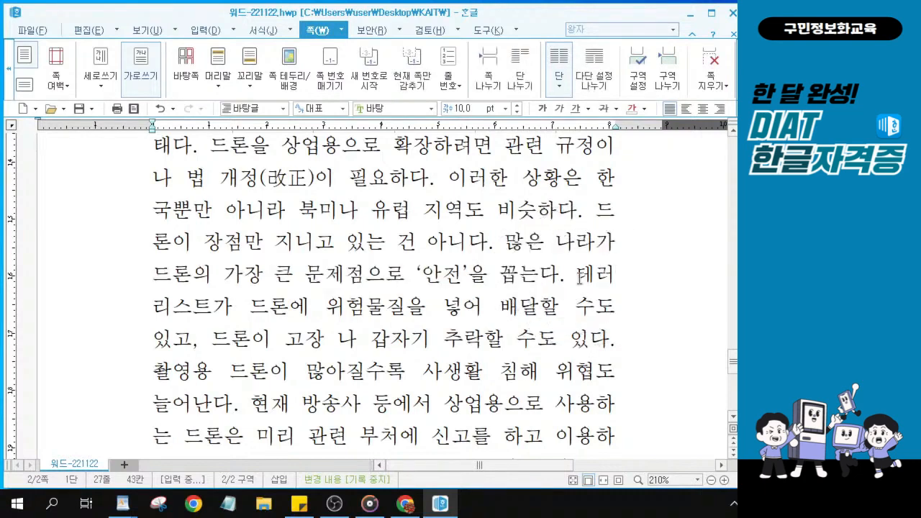
drag(579, 278, 601, 343)
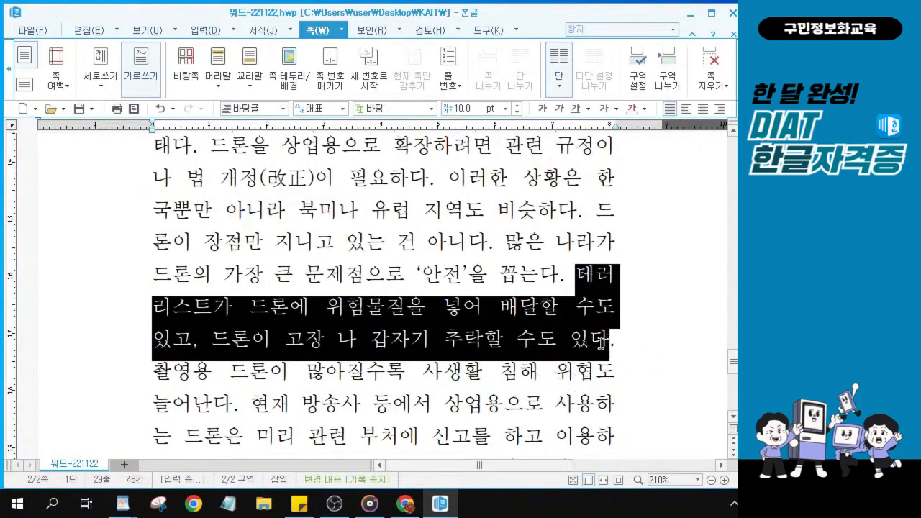
click(162, 371)
drag(161, 371, 242, 413)
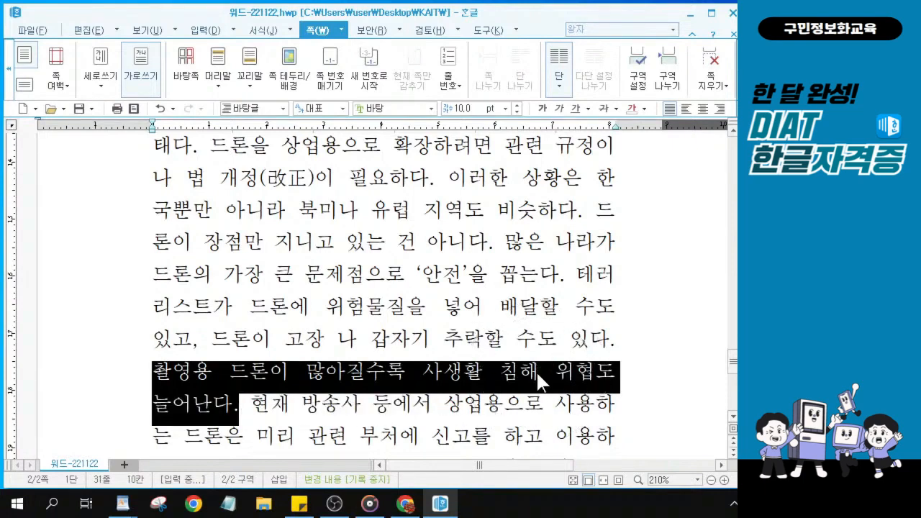
scroll(538, 376, down, 1)
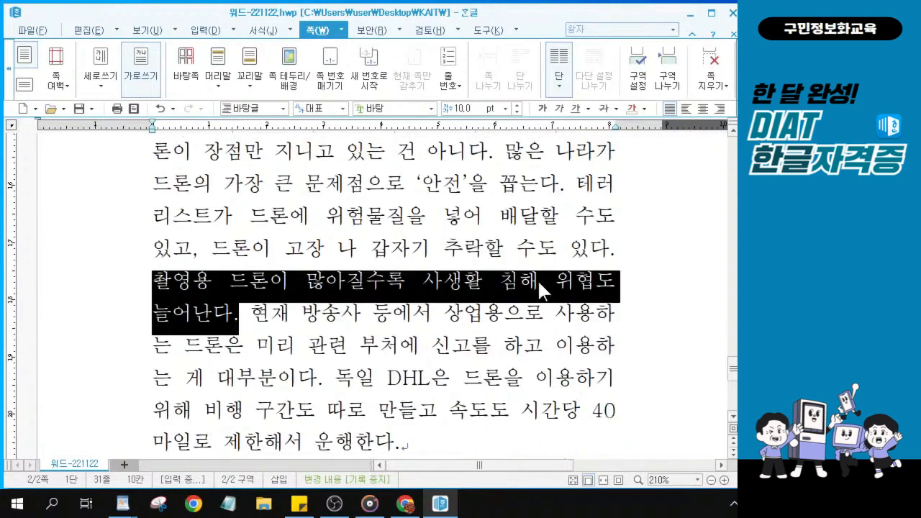
drag(537, 279, 508, 282)
key(F9)
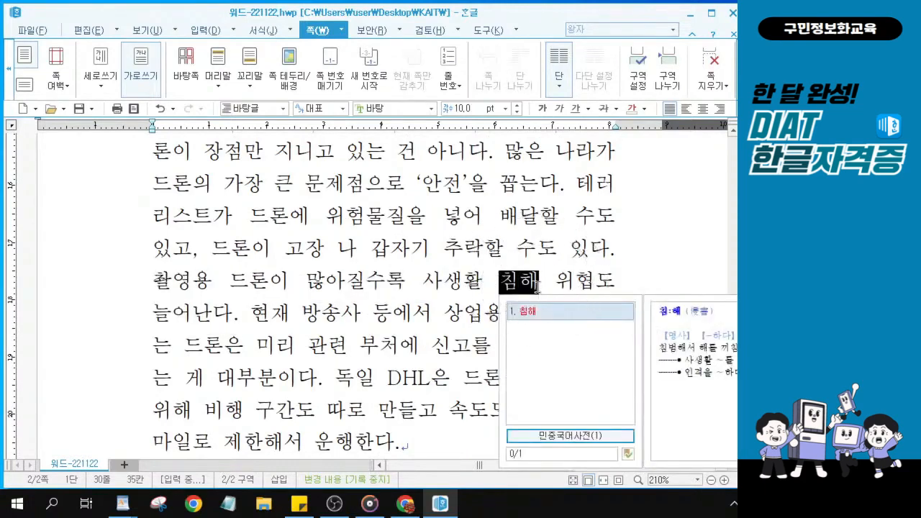
key(Escape)
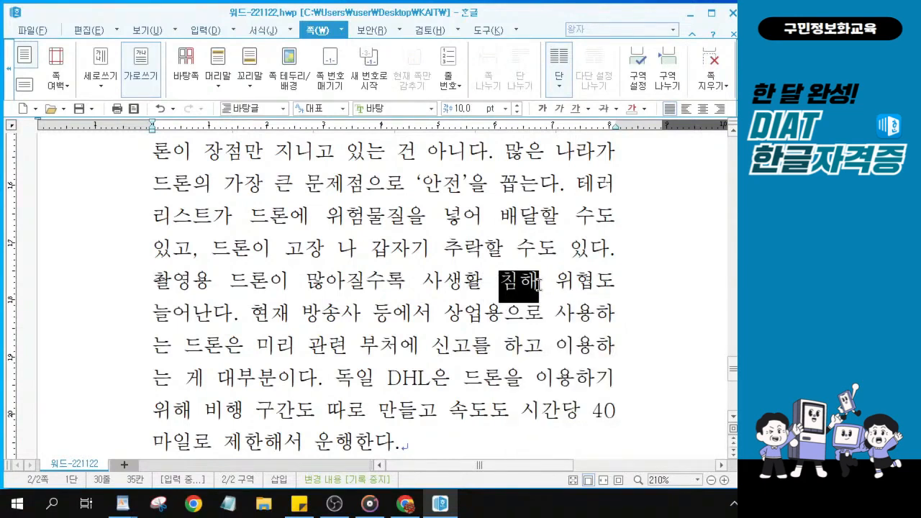
Convert 침해 to 침해(侵害) through the hanja dialog, using 侵害 in 한글(漢字) format
key(F9)
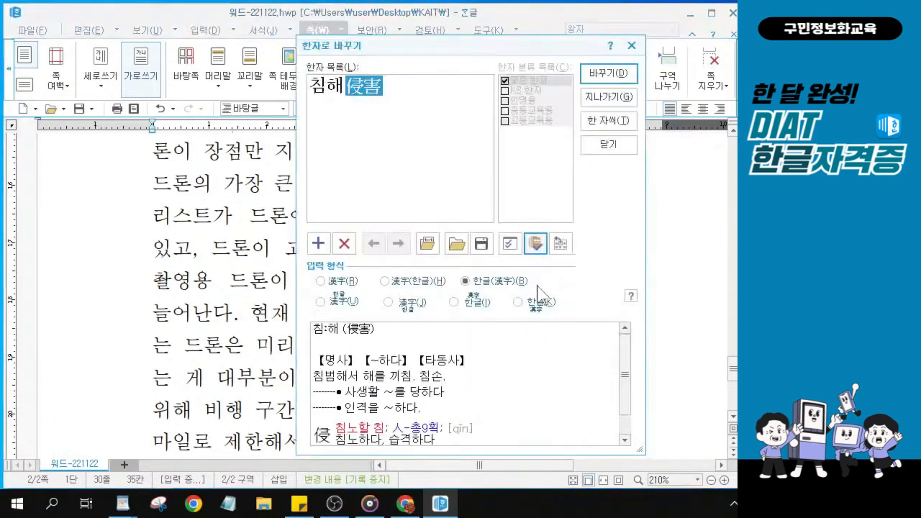
drag(427, 45, 216, 30)
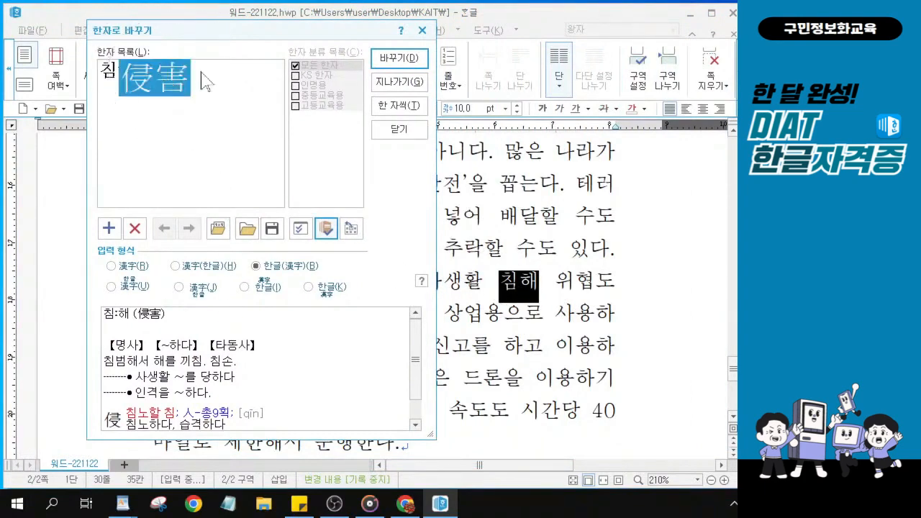
click(407, 63)
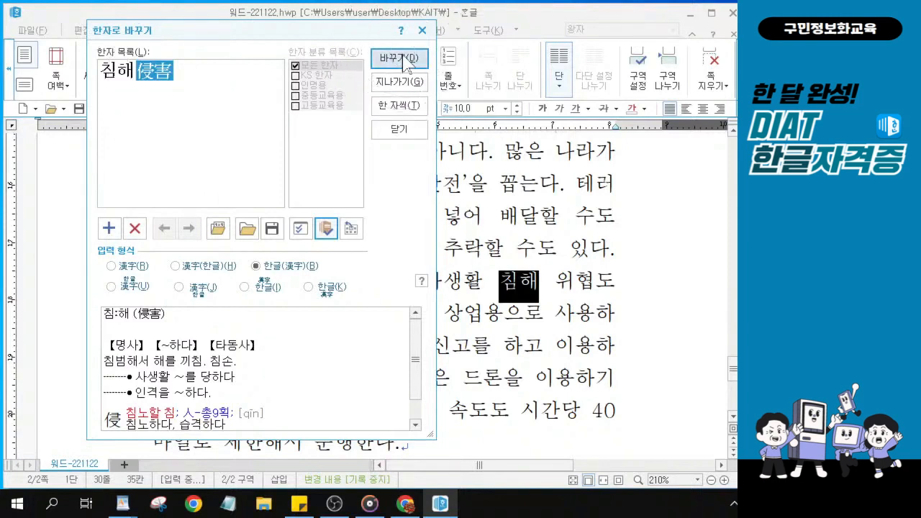
click(407, 63)
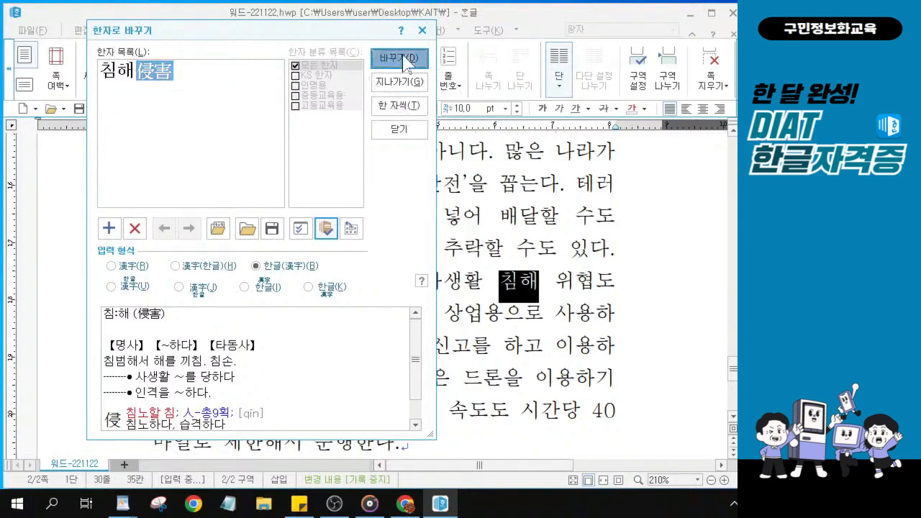
click(407, 63)
click(407, 64)
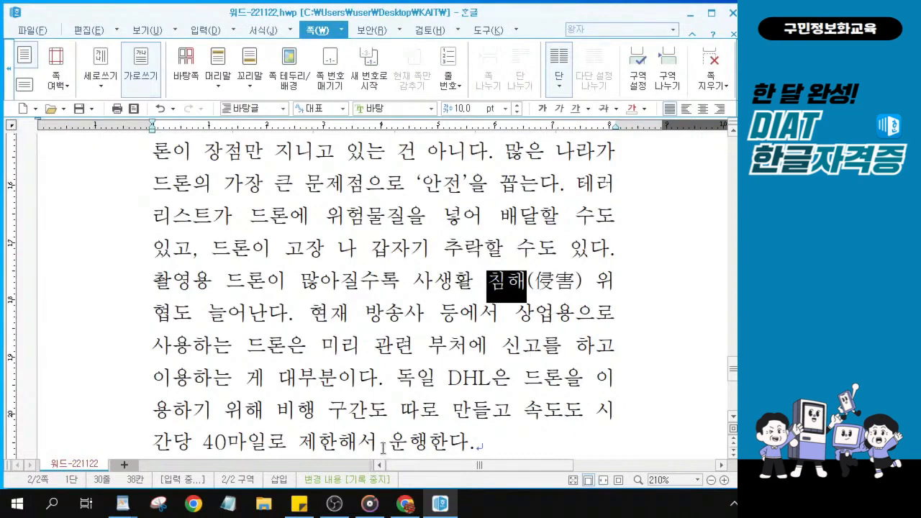
Select the word 비행 in the last paragraph and look it up in the dictionary
scroll(382, 446, down, 1)
key(ctrl)
key(ctrl)
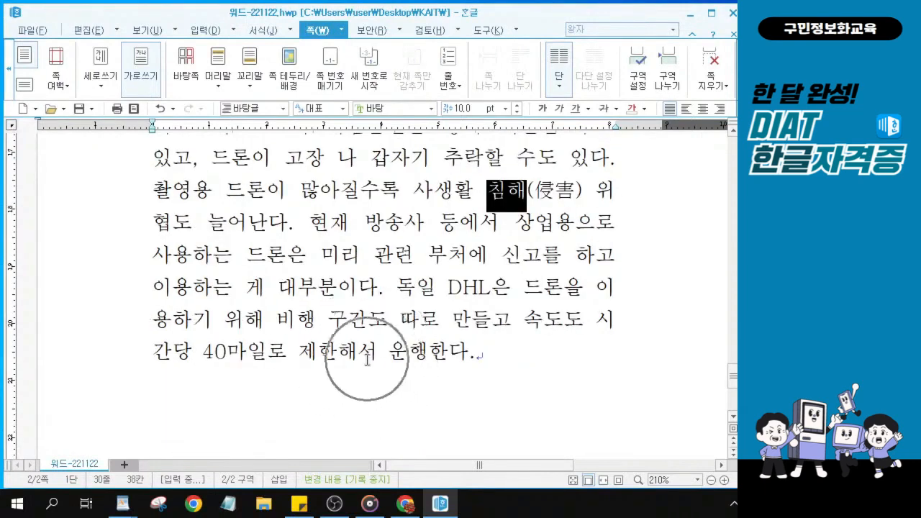
key(ctrl)
key(ctrl)
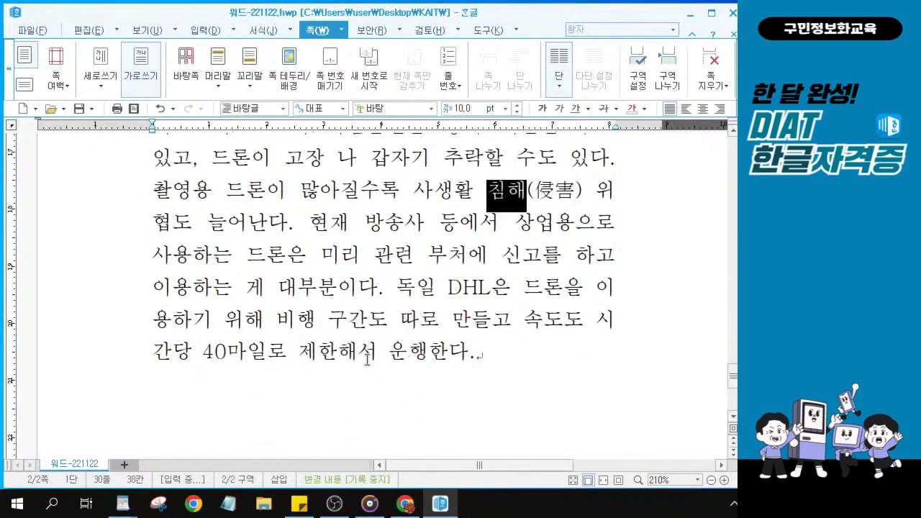
click(306, 321)
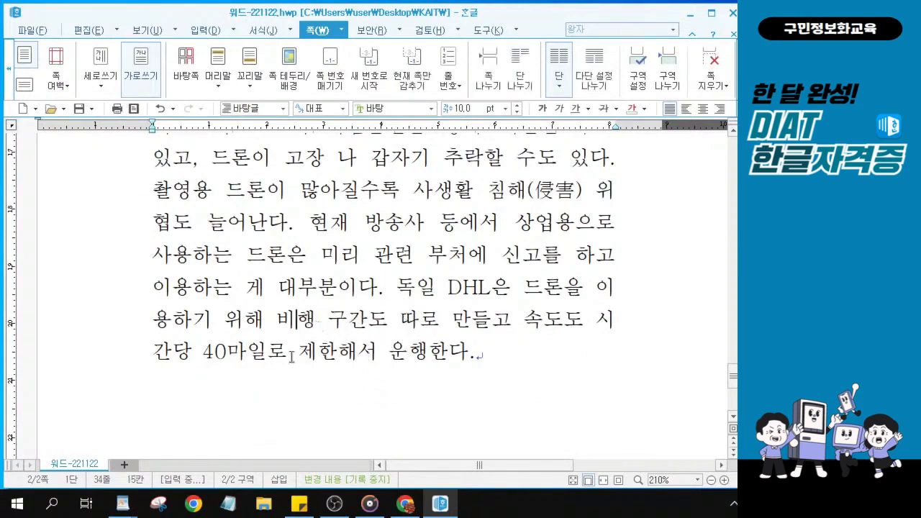
drag(281, 318, 316, 320)
key(F12)
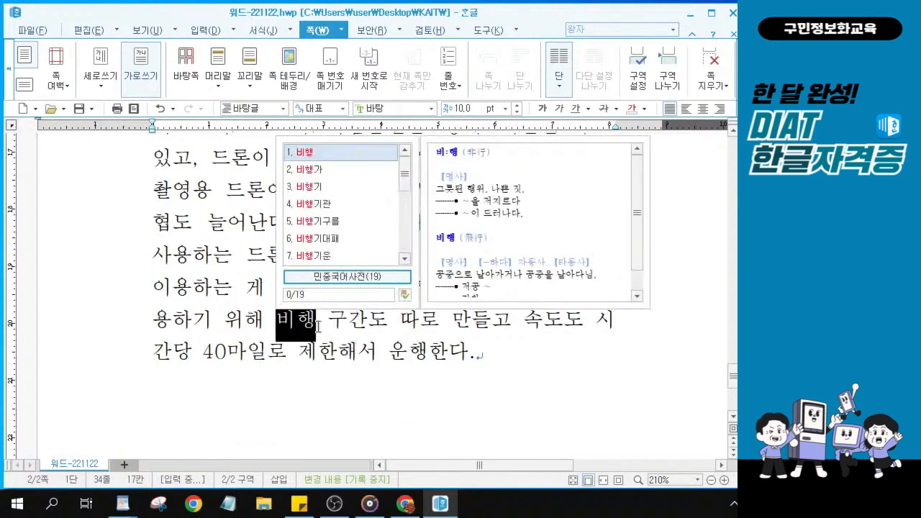
key(Escape)
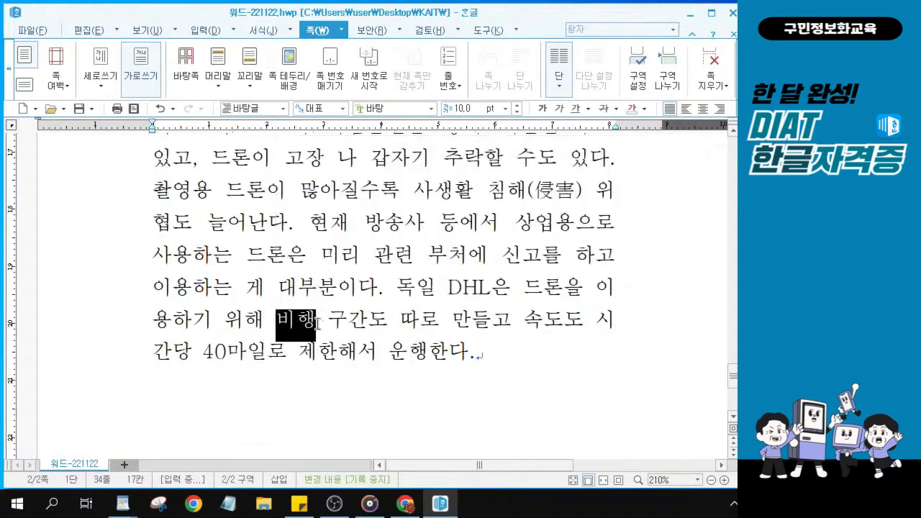
click(317, 321)
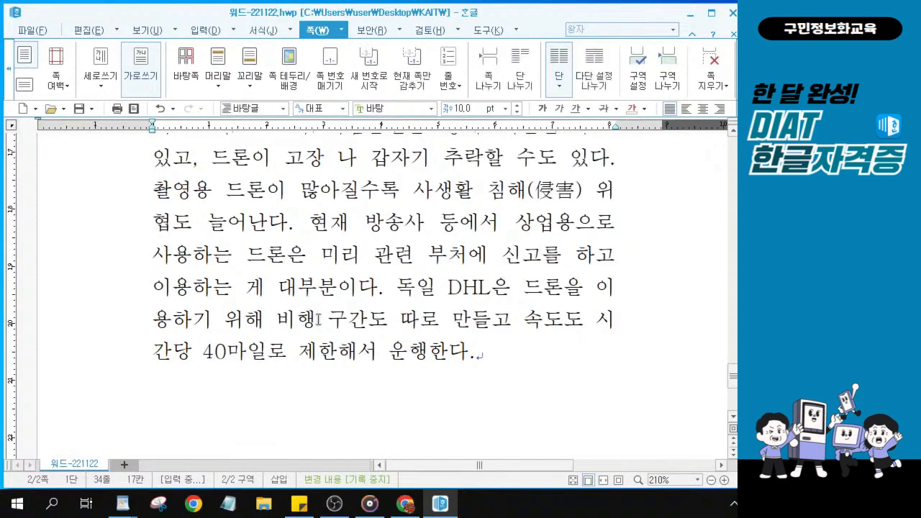
drag(317, 322, 278, 324)
key(F12)
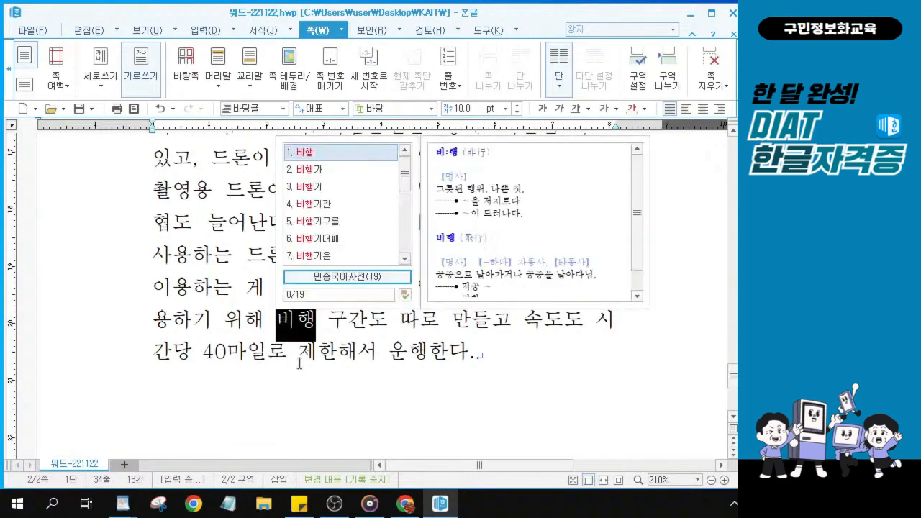
click(316, 323)
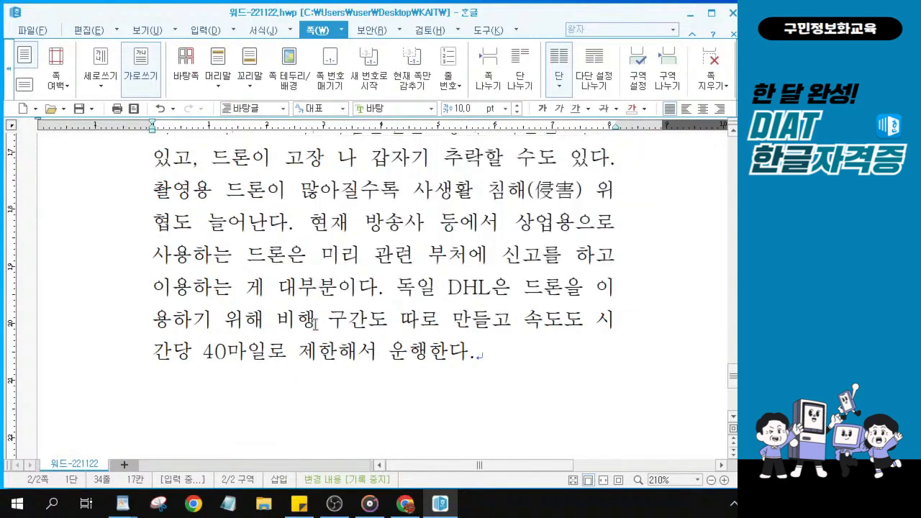
click(315, 323)
Convert 비행 to 비행(飛行) by choosing 飛行 in 한글(漢字) format
key(F9)
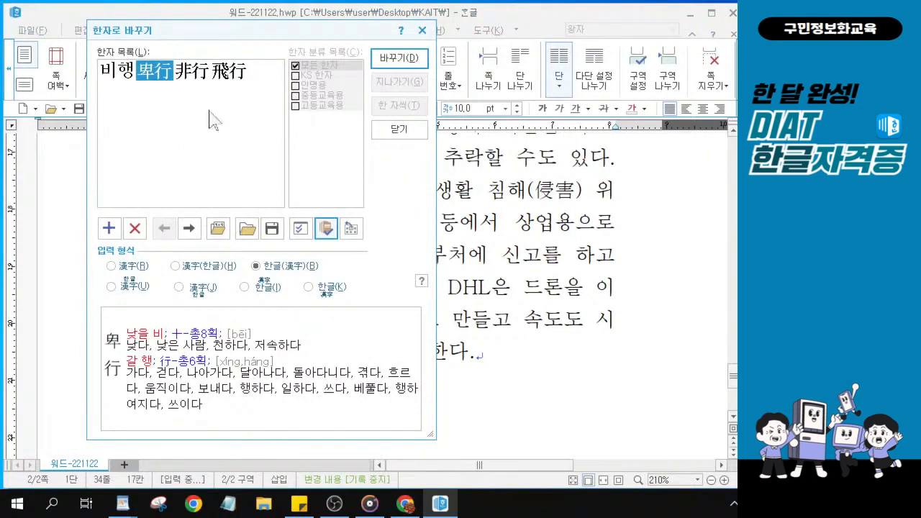
click(227, 78)
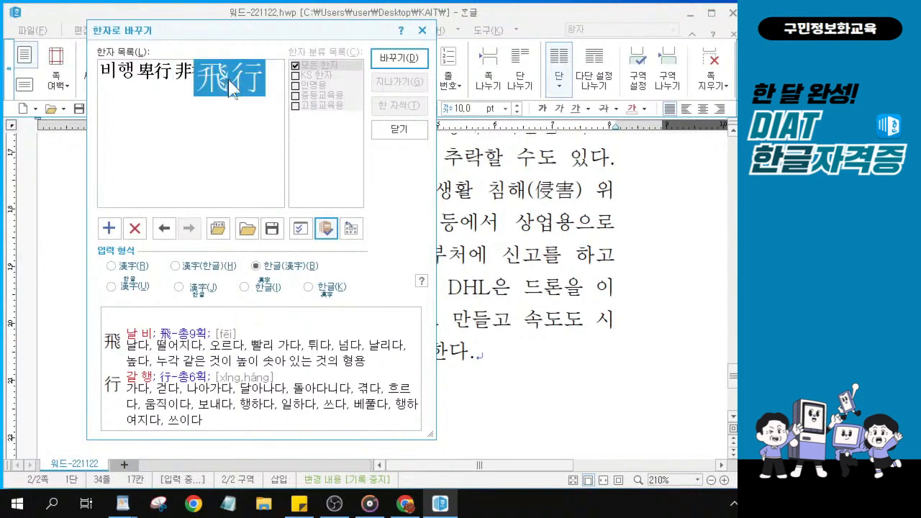
click(231, 85)
click(230, 85)
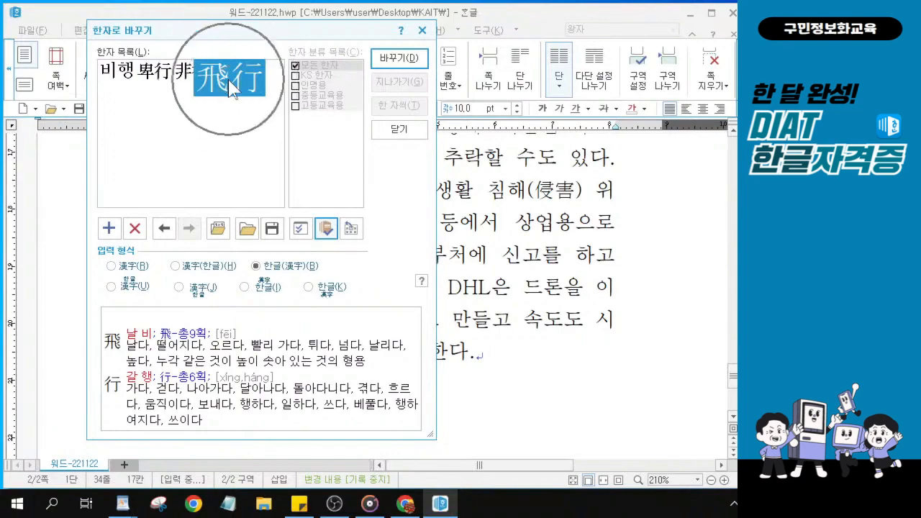
key(alt)
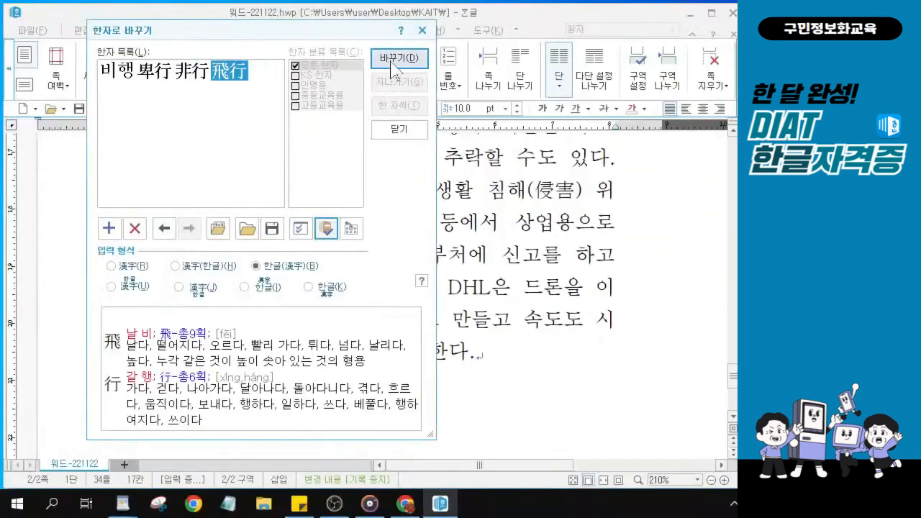
click(396, 64)
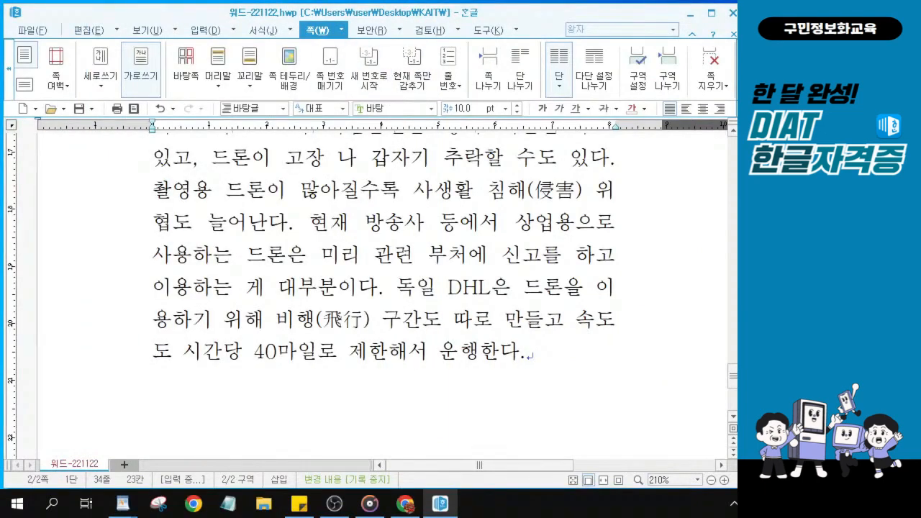
Select the converted 비행(飛行) to check it, then deselect it
key(alt+Tab)
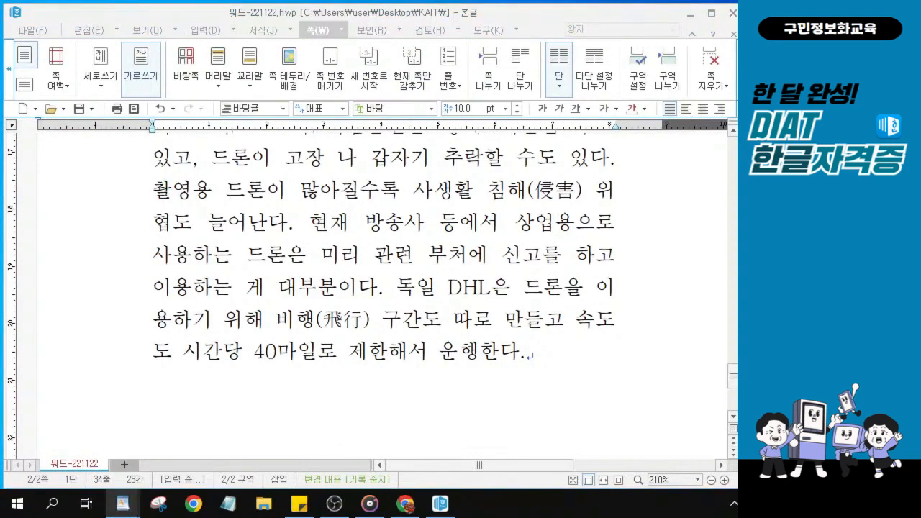
mouse_move(279, 318)
mouse_down()
mouse_move(374, 313)
mouse_move(289, 323)
mouse_up()
click(288, 323)
Select the 2. 드론의 한계 heading and type 궁 in the font-name box
scroll(315, 187, up, 5)
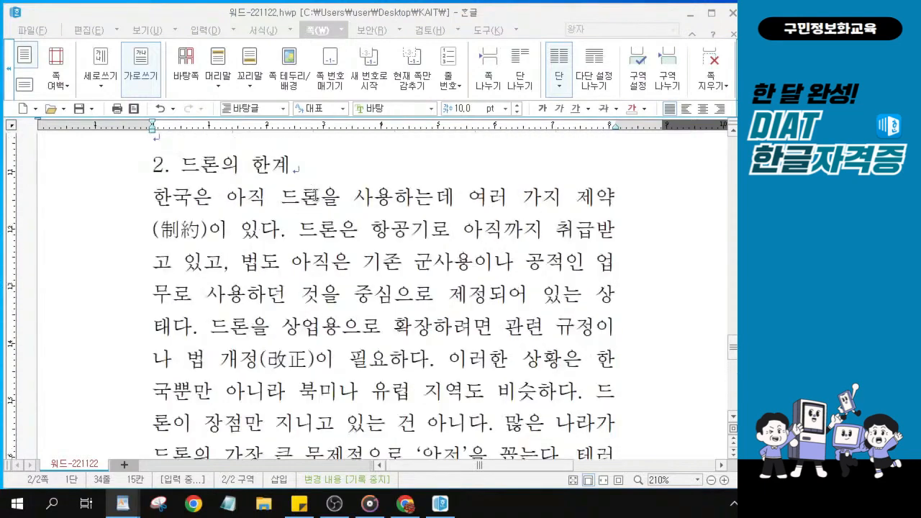
click(219, 174)
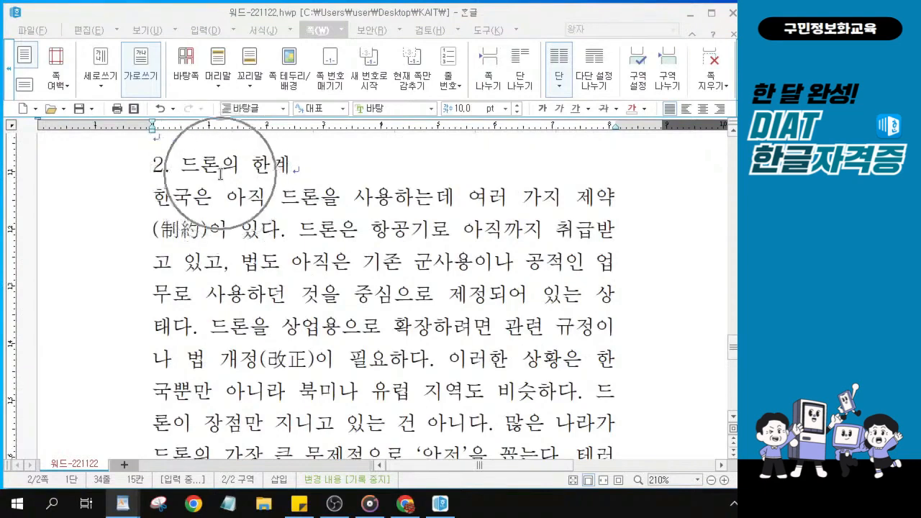
scroll(307, 170, up, 1)
drag(313, 204, 147, 204)
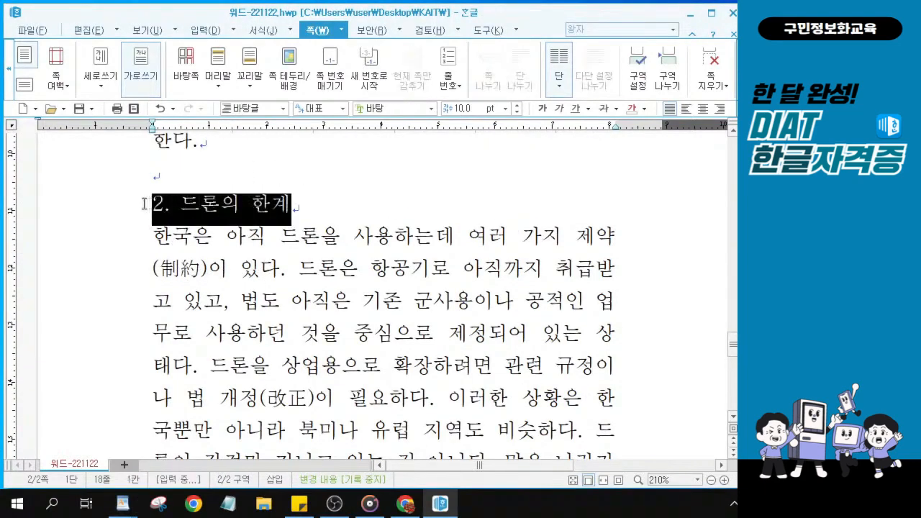
click(307, 209)
drag(307, 210, 157, 210)
click(374, 108)
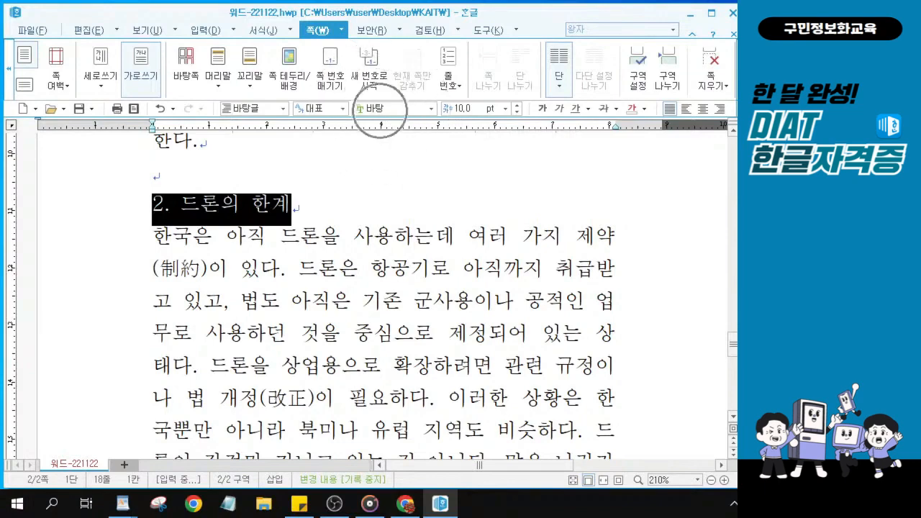
click(382, 110)
text(궁)
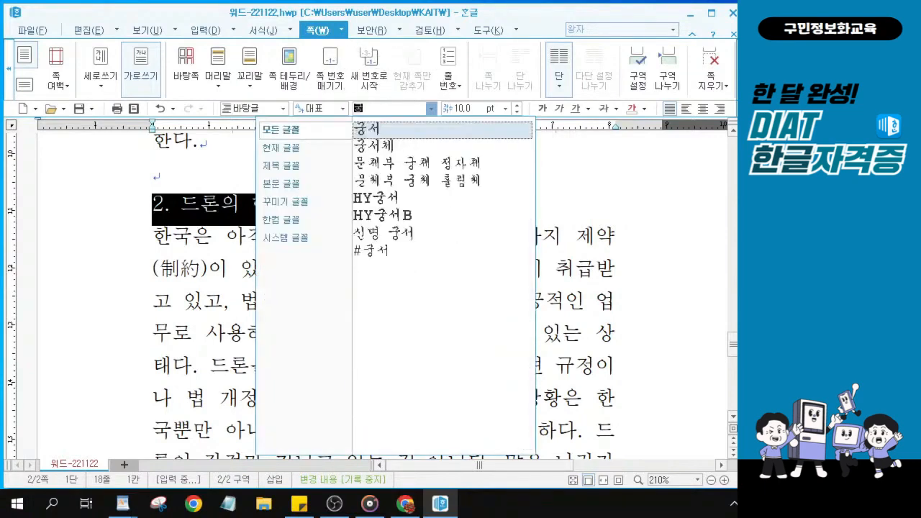
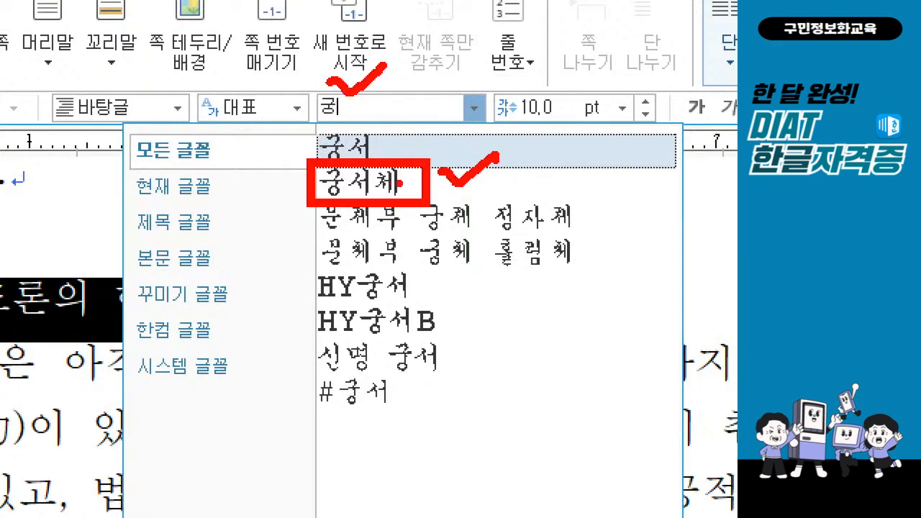
Format the 2. 드론의 한계 heading as 궁서체, raised two steps to 12 pt, and bold
key(Escape)
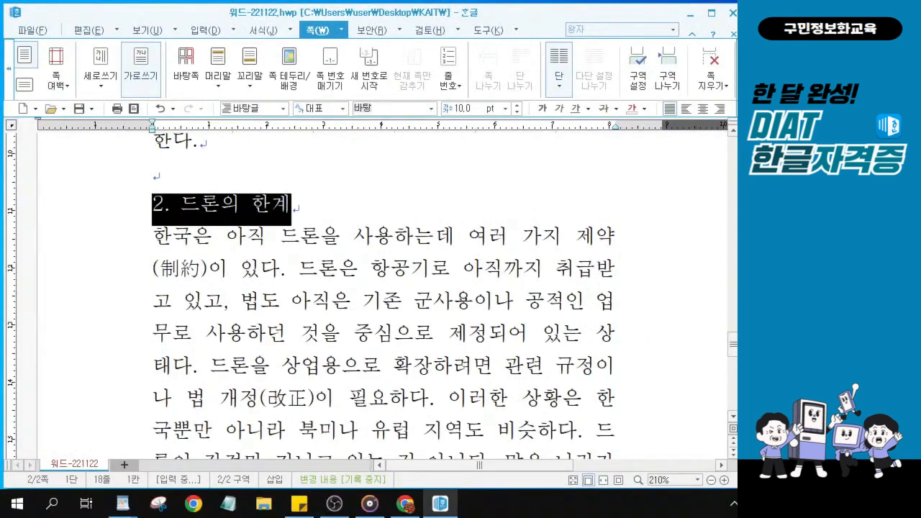
text(궁)
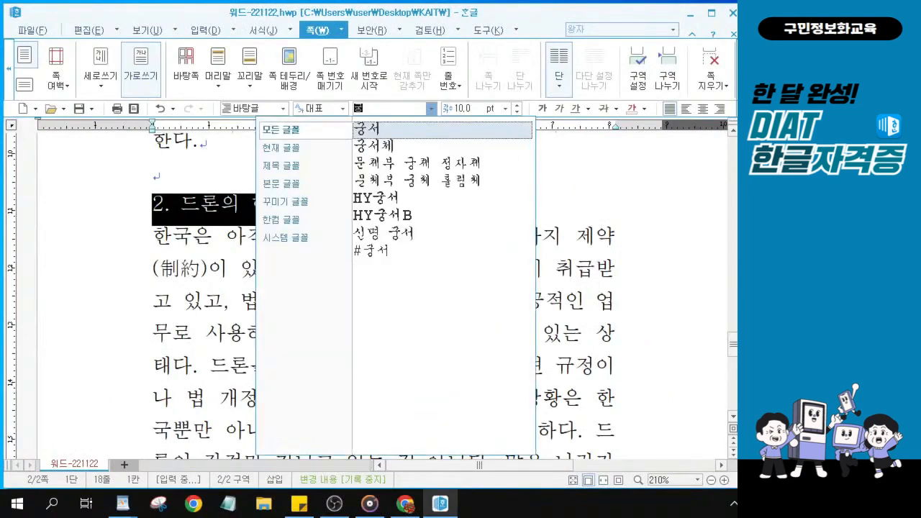
click(375, 148)
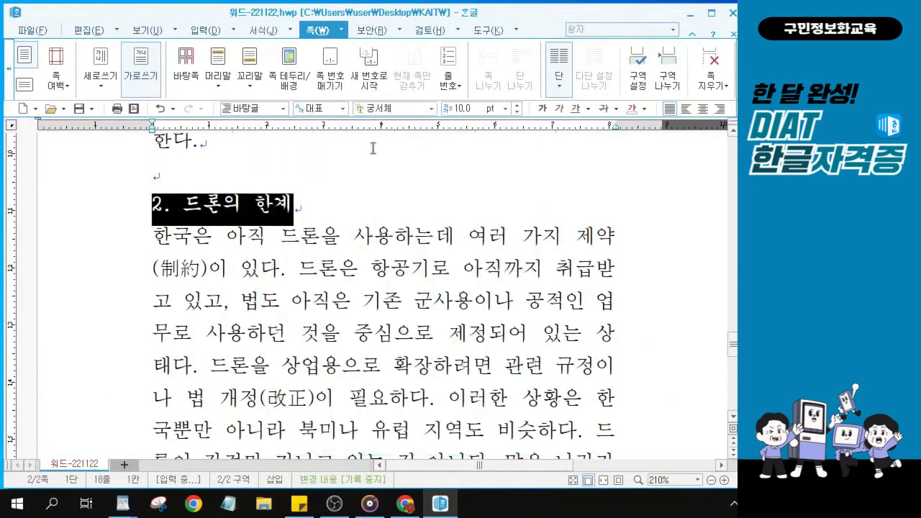
click(516, 105)
click(516, 105)
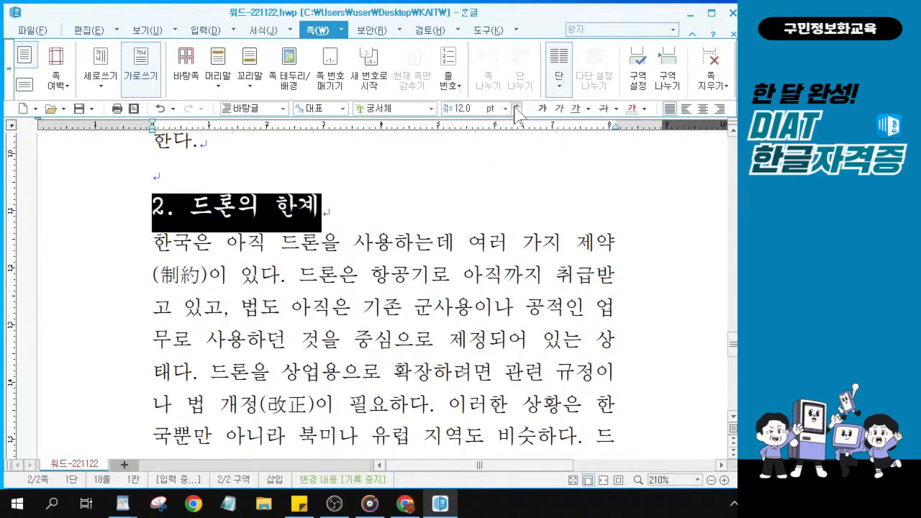
click(542, 109)
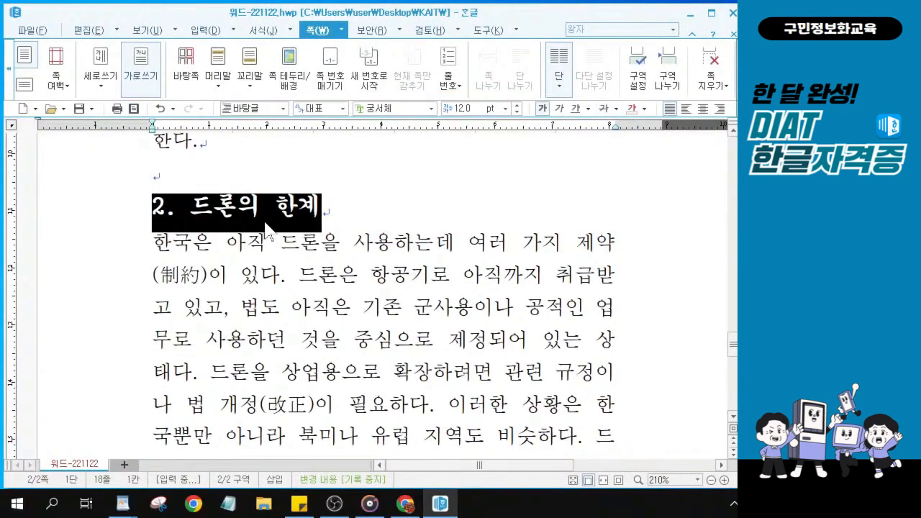
scroll(267, 231, up, 5)
scroll(267, 230, up, 2)
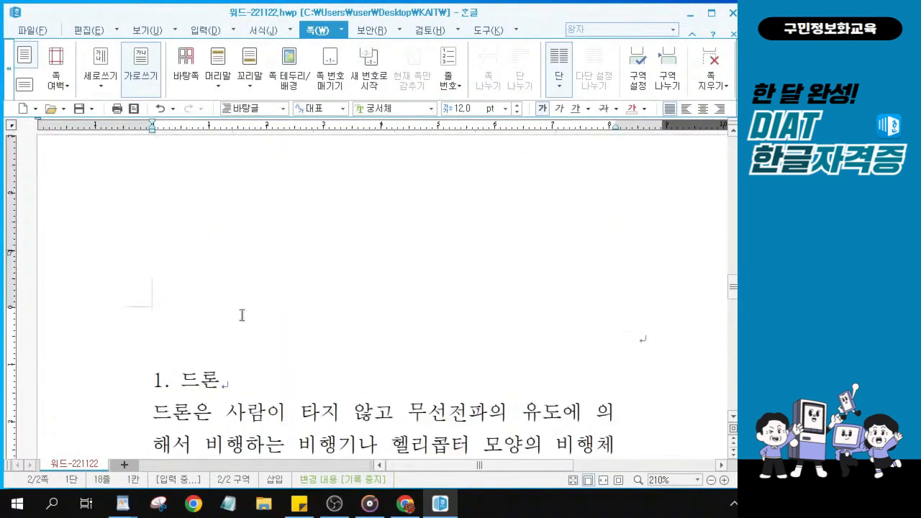
Select the 1. 드론 heading line and change its font to 궁서체
scroll(243, 315, down, 2)
click(252, 204)
key(shift+Home)
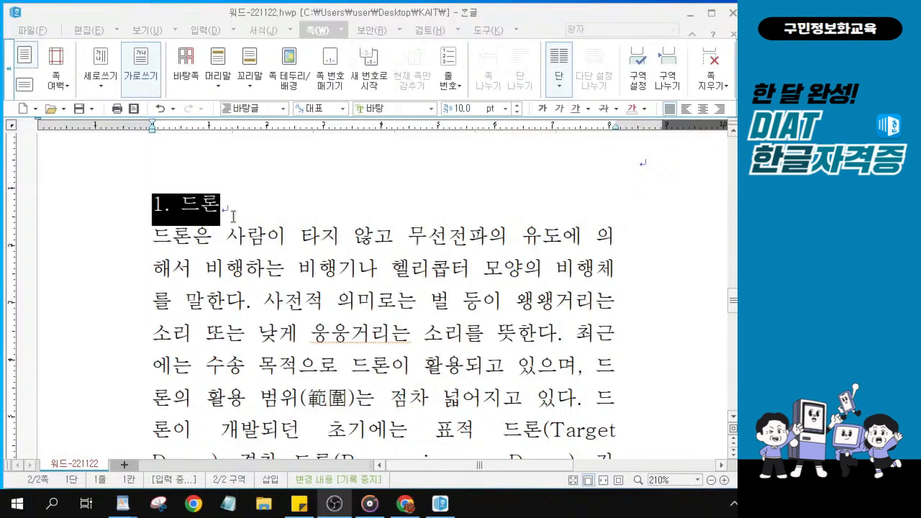
key(ctrl)
key(ctrl)
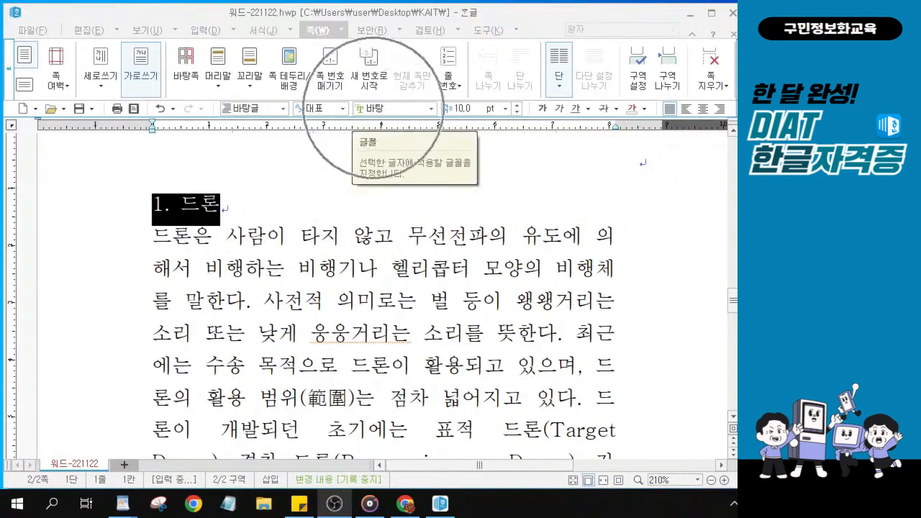
click(368, 107)
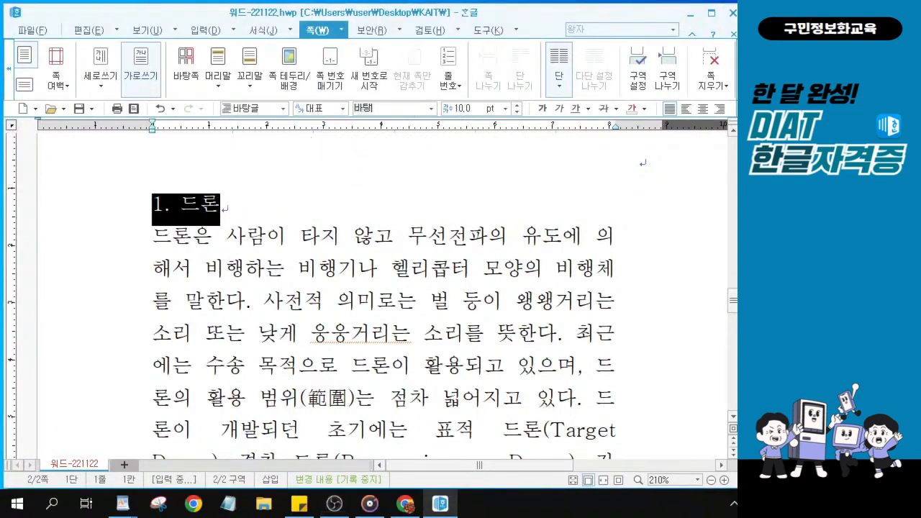
text(궁)
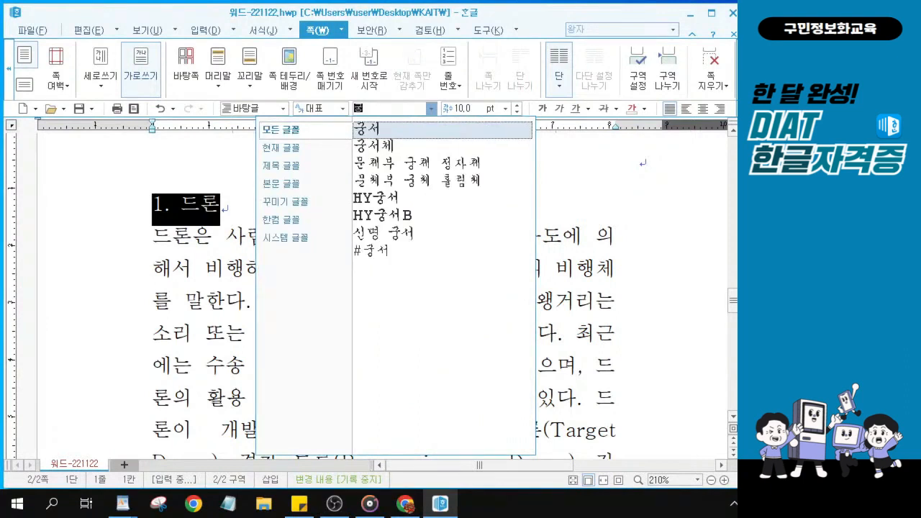
click(384, 151)
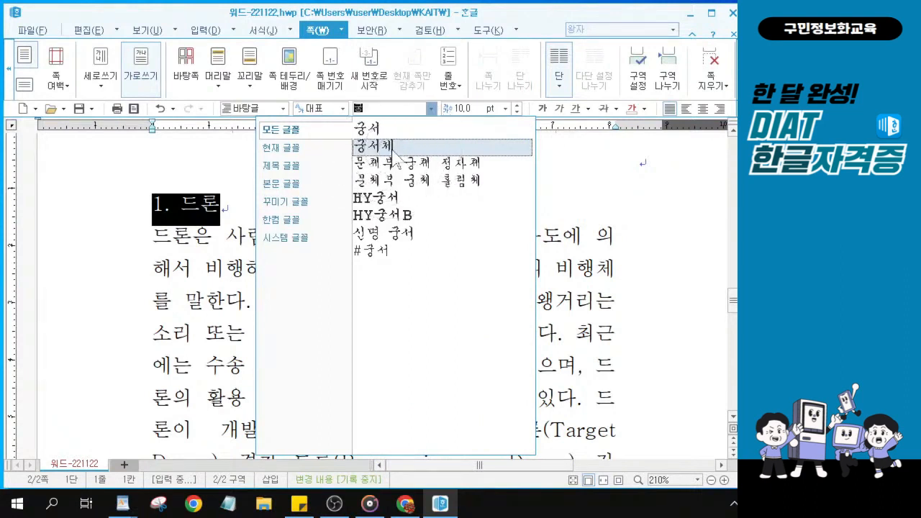
click(393, 149)
Raise the 1. 드론 heading to 12 pt and make it bold
click(393, 150)
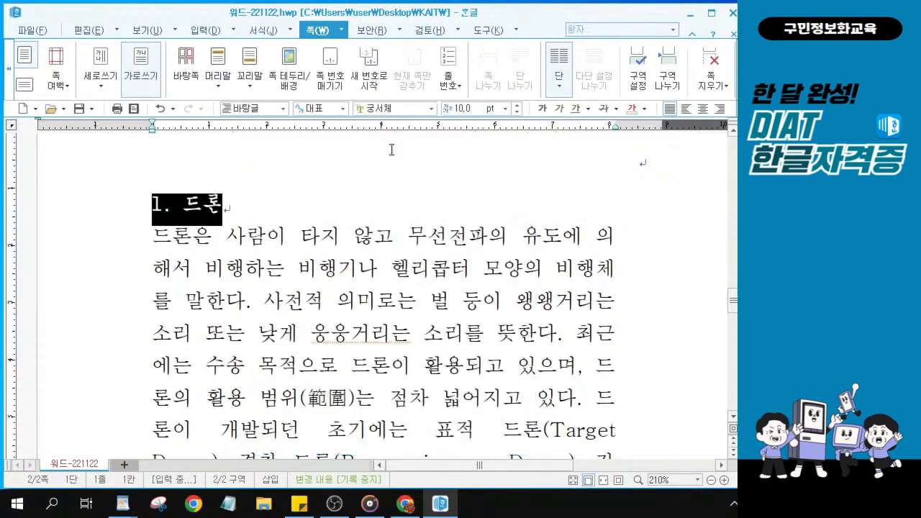
click(516, 105)
click(515, 105)
click(543, 108)
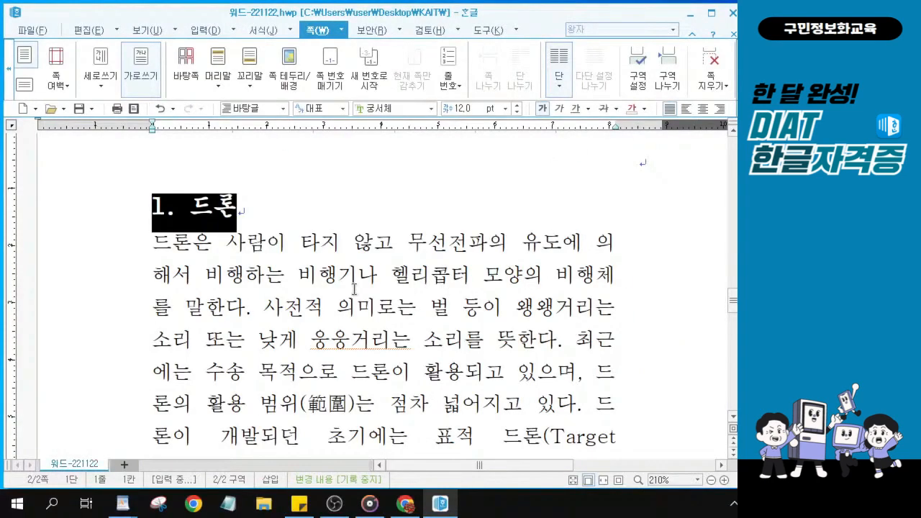
key(alt+Tab)
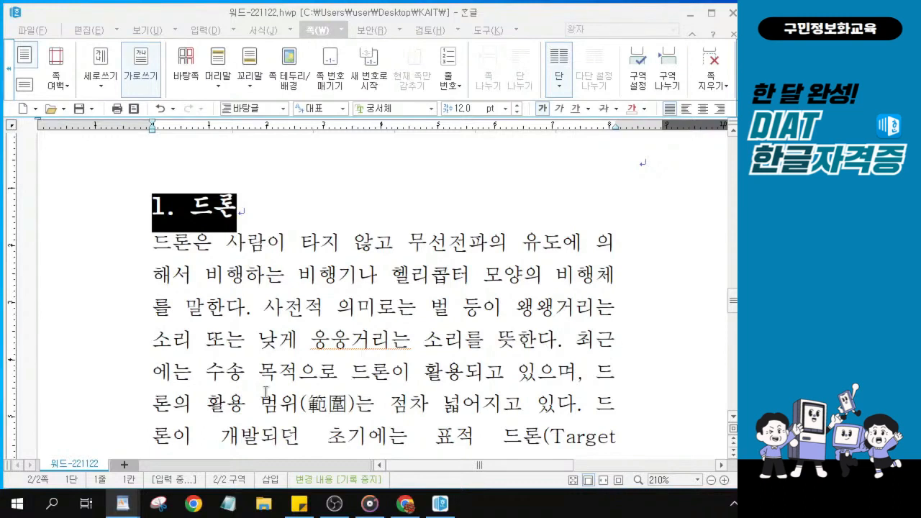
click(508, 365)
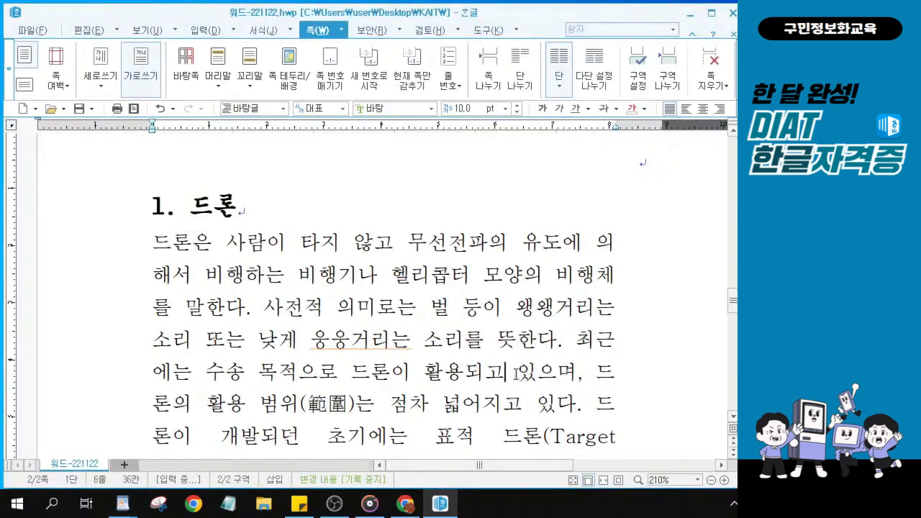
Find the words 경찰 드론 in the paragraph listing drone types
click(253, 222)
scroll(471, 424, down, 2)
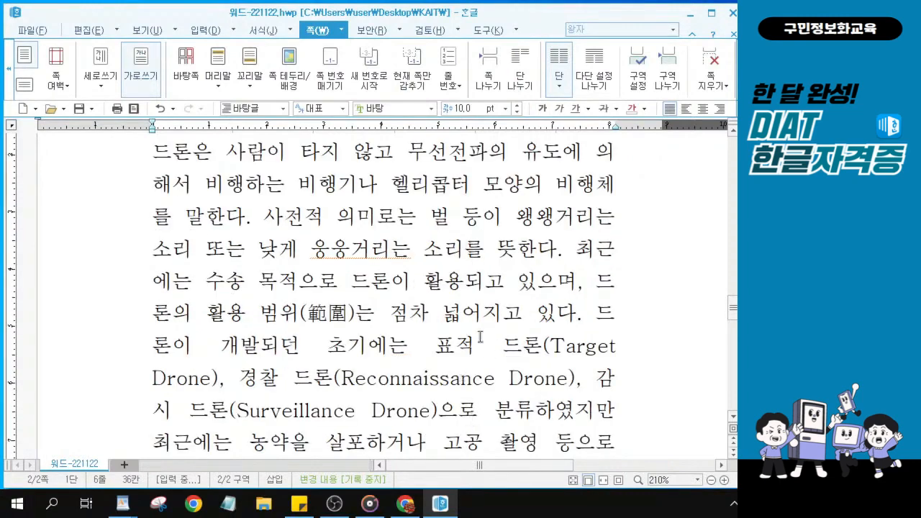
drag(455, 344, 547, 389)
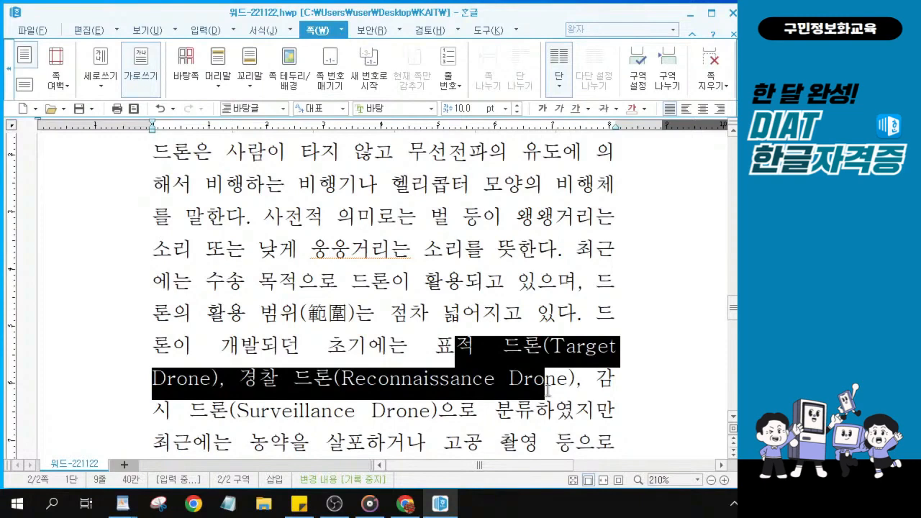
click(253, 381)
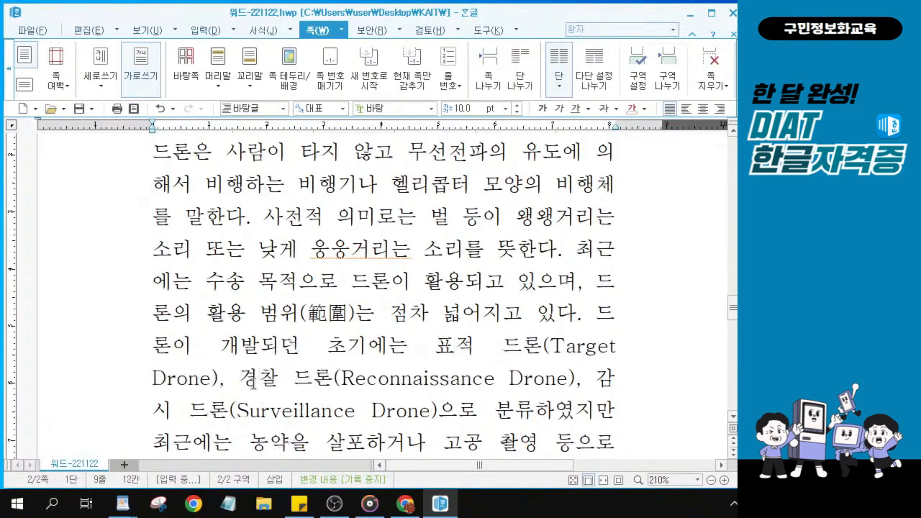
drag(234, 376, 306, 394)
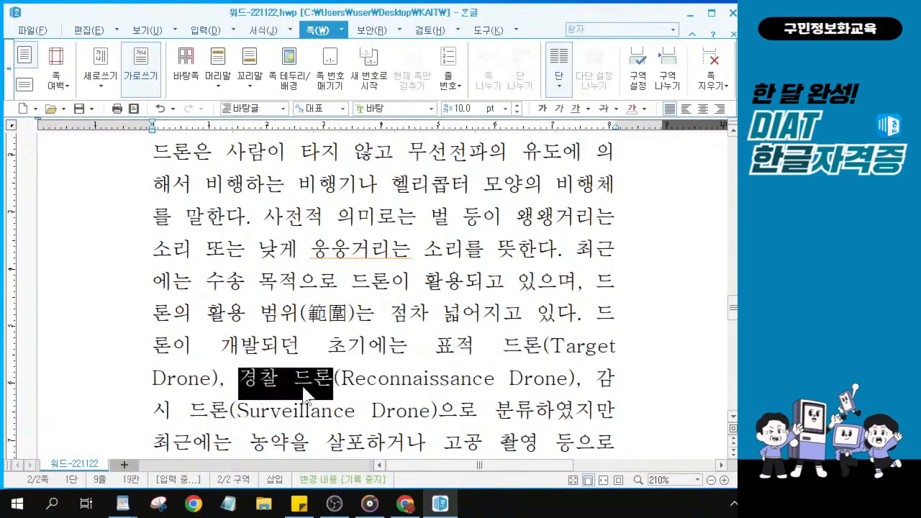
key(ctrl)
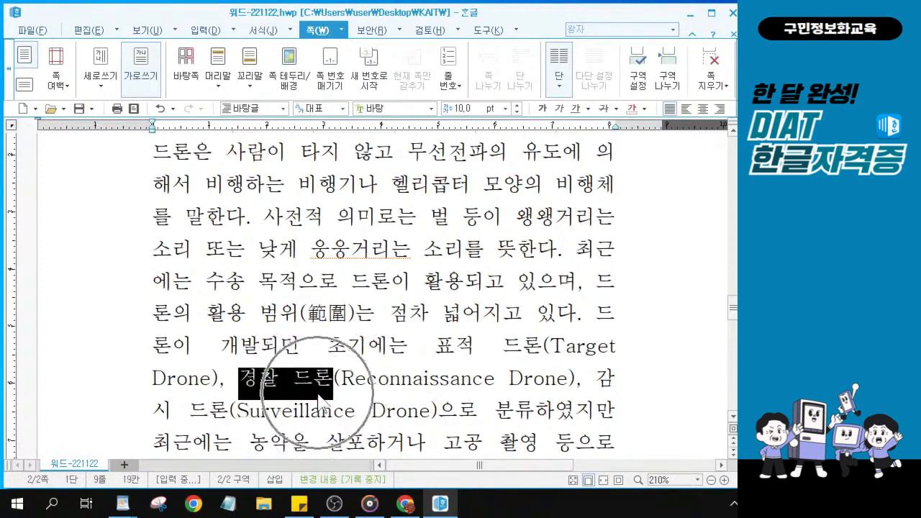
key(ctrl)
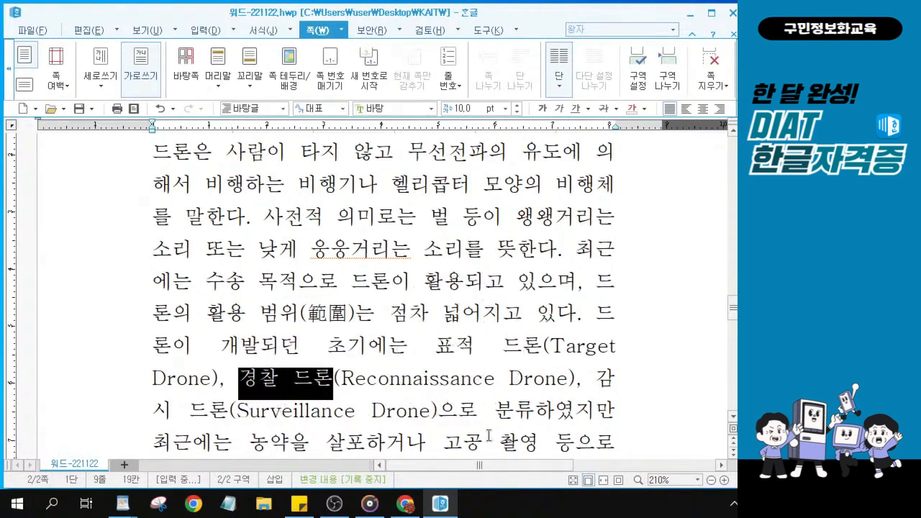
key(ctrl)
Replace the syllable 경 with 정 so the text reads 정찰 드론
click(249, 376)
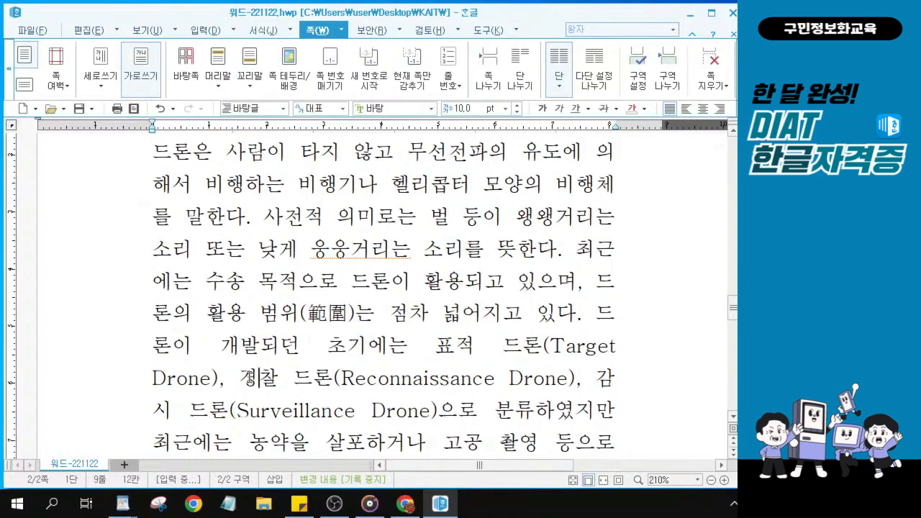
drag(256, 380, 246, 380)
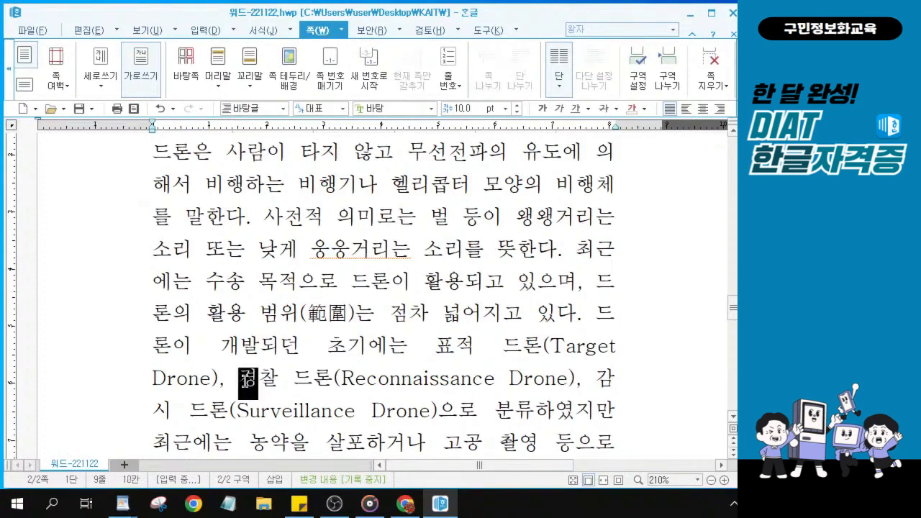
key(ctrl)
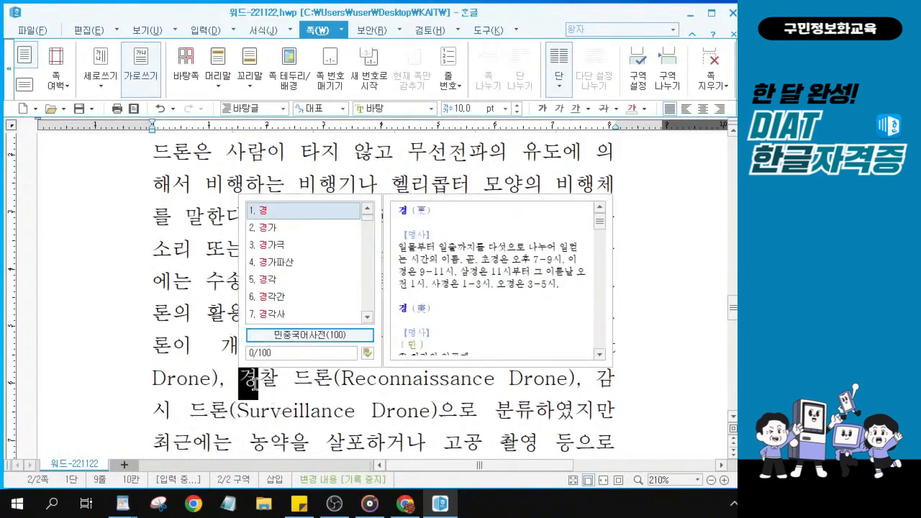
text(정)
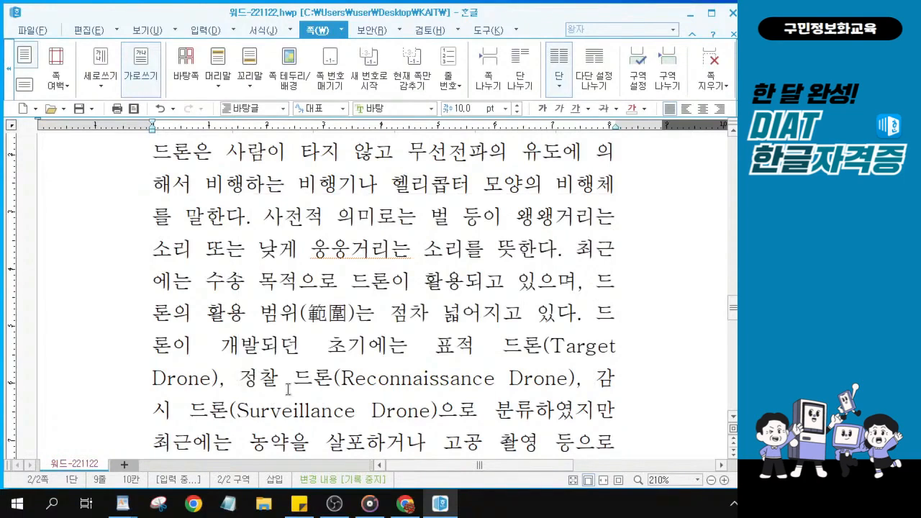
key(ctrl+1)
click(242, 375)
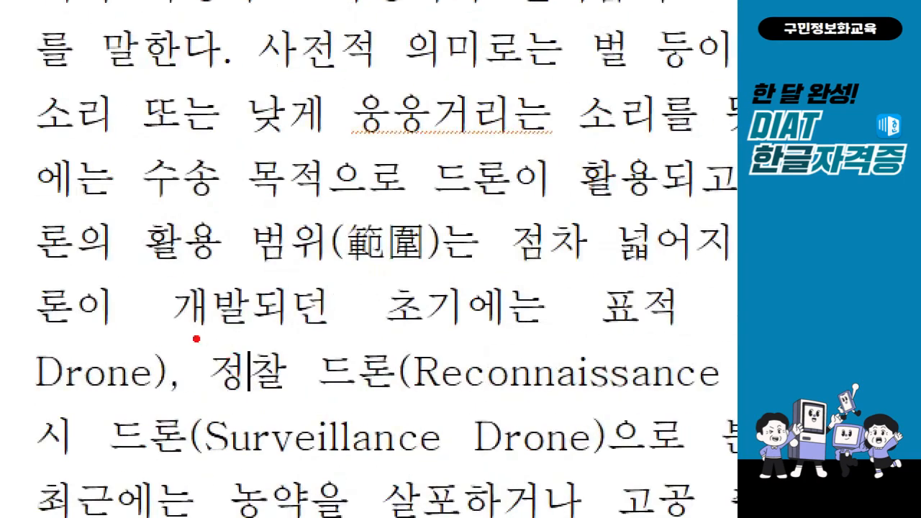
drag(194, 336, 258, 413)
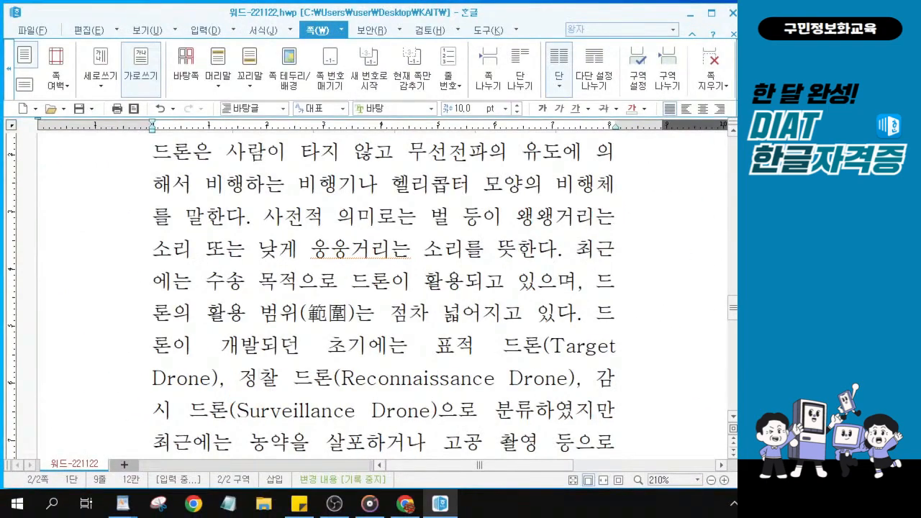
key(alt+Tab)
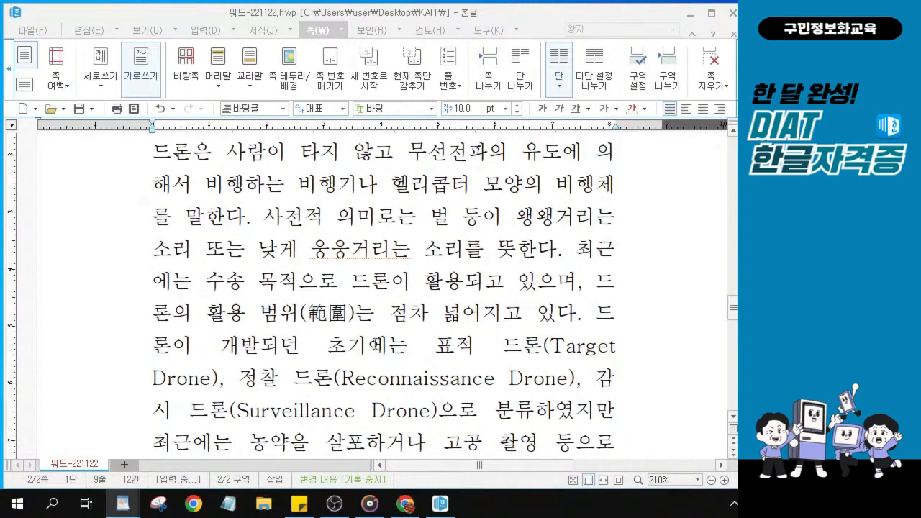
Select the word 항공기로 together with its trailing space
scroll(378, 333, down, 5)
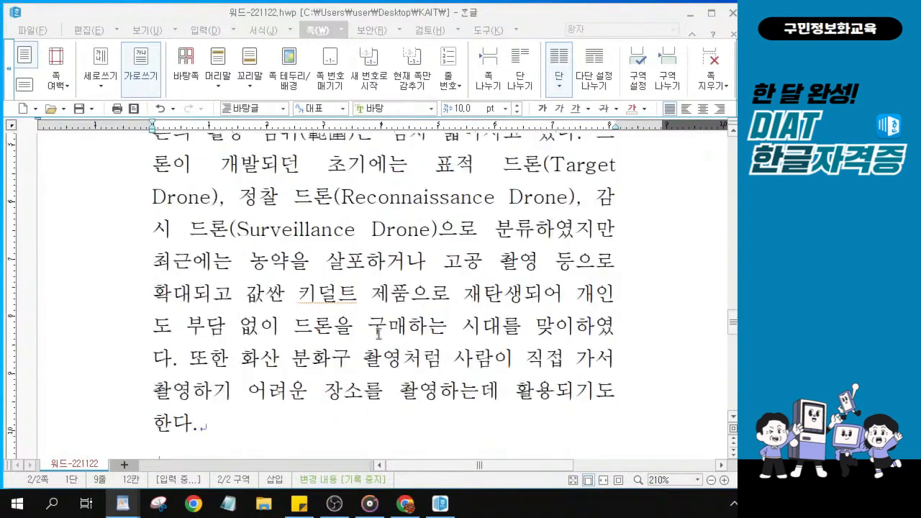
click(173, 314)
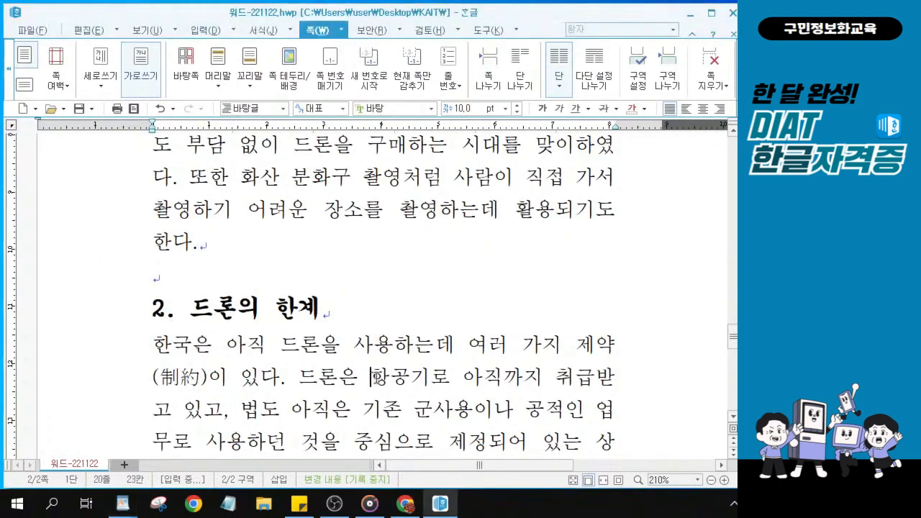
drag(370, 380, 540, 376)
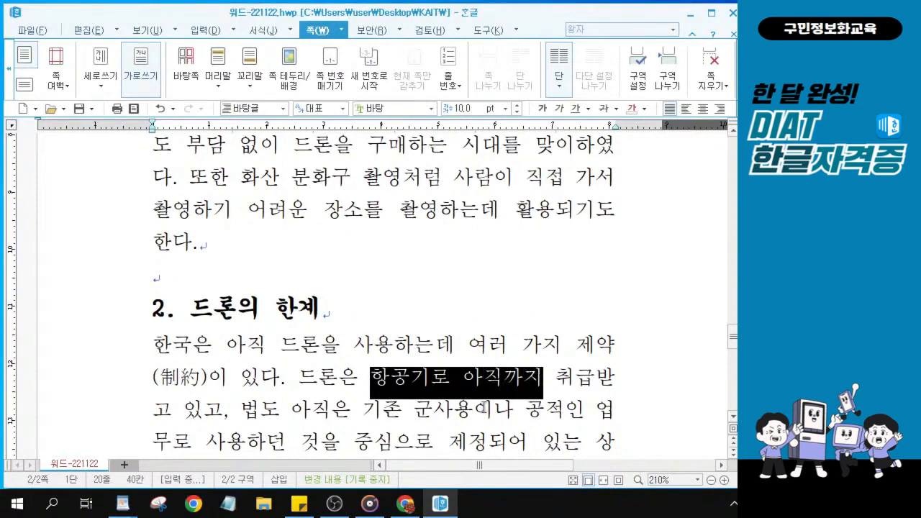
key(ctrl)
key(ctrl)
key(ctrl)
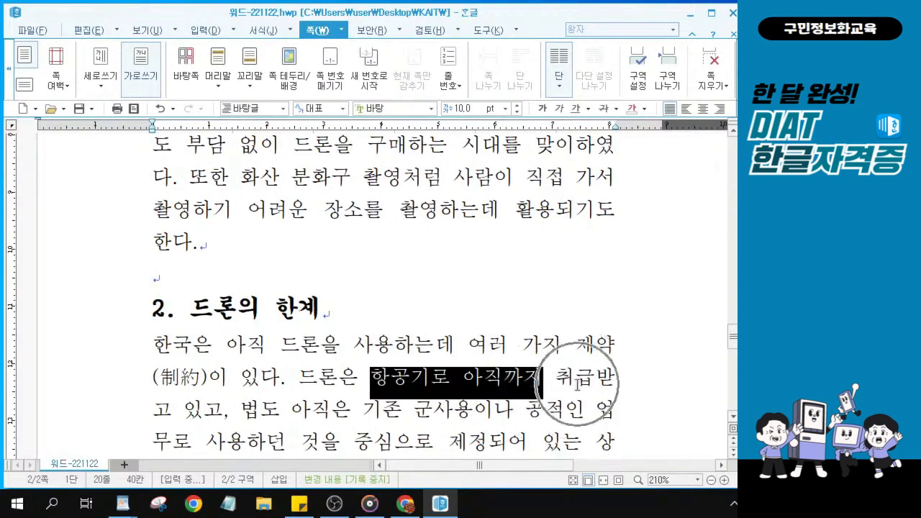
key(ctrl)
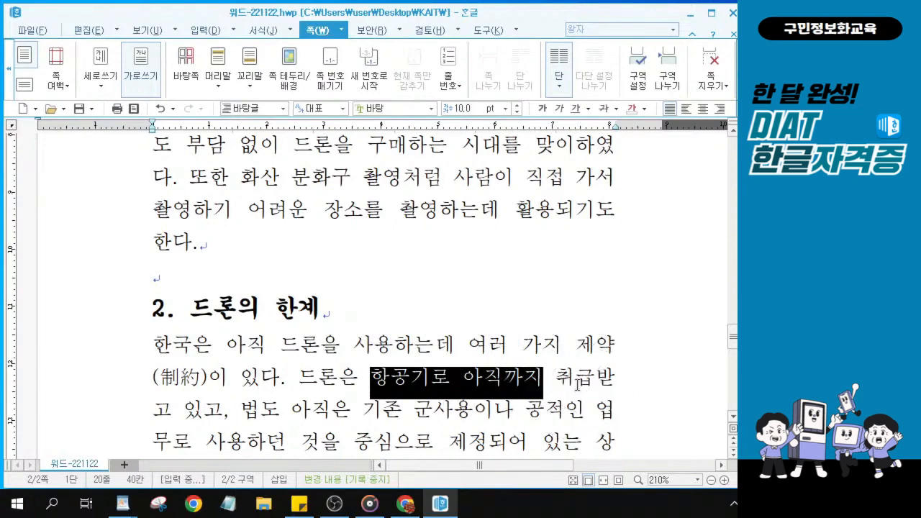
click(372, 380)
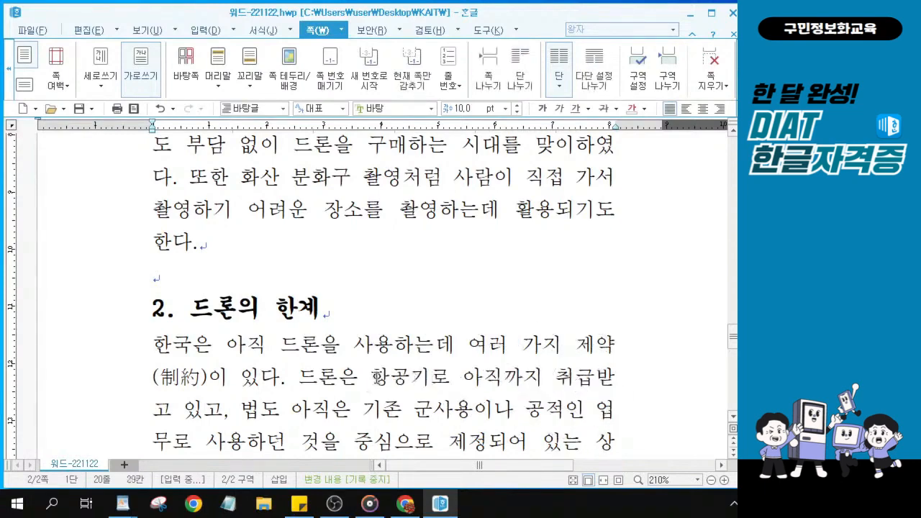
shift+click(429, 377)
shift+click(459, 378)
mouse_move(460, 378)
mouse_down()
mouse_move(365, 379)
mouse_move(460, 378)
mouse_up()
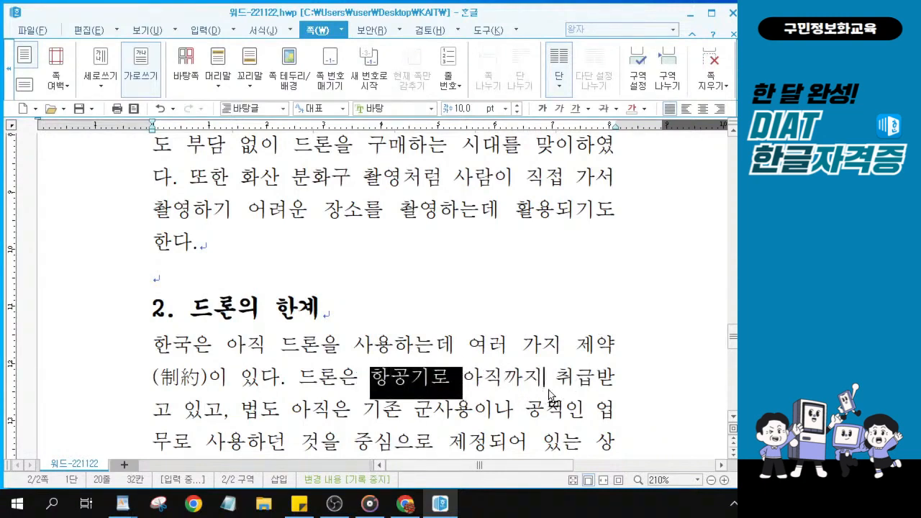
key(ctrl)
key(ctrl)
key(ctrl)
key(ctrl)
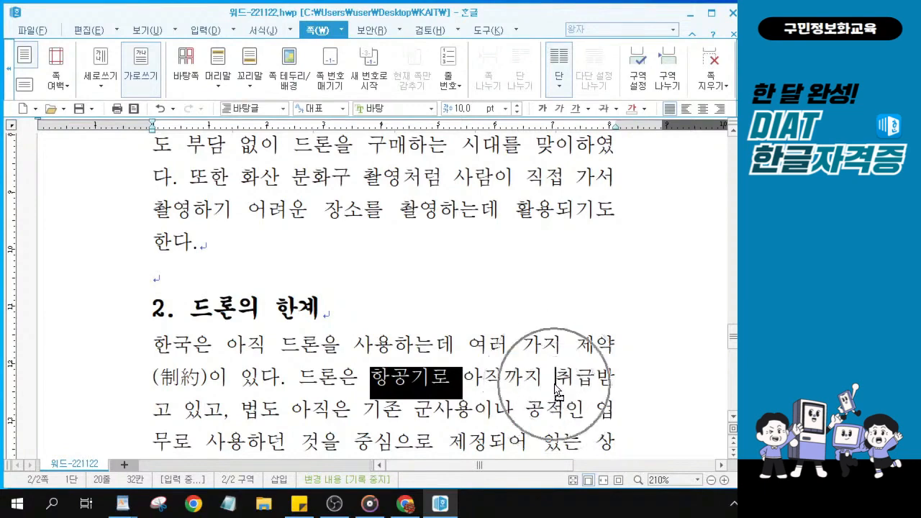
key(ctrl)
key(ctrl)
key(ctrl)
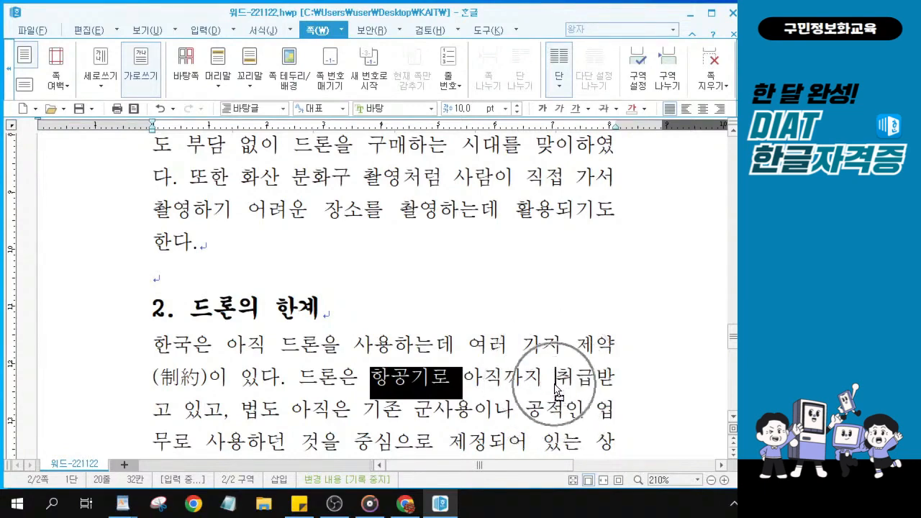
key(ctrl)
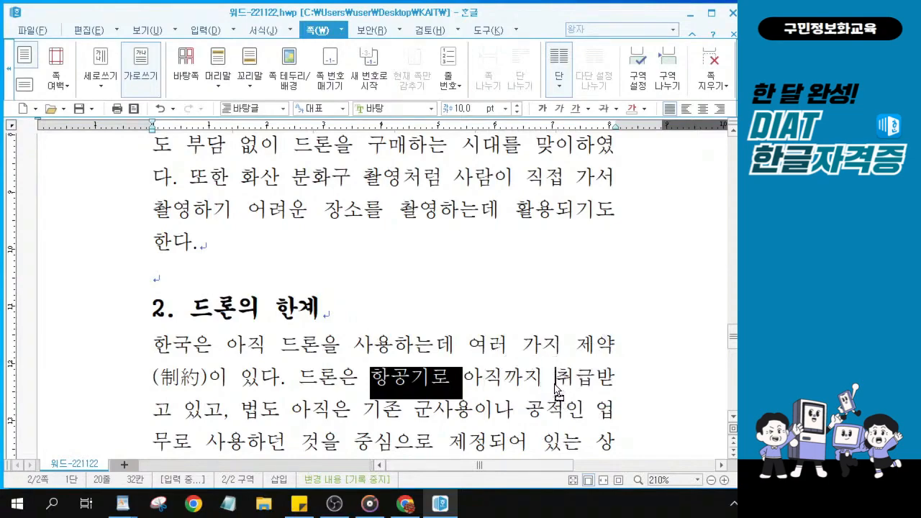
Drag 항공기로 to just after 아직까지, then deselect it
drag(556, 389, 556, 388)
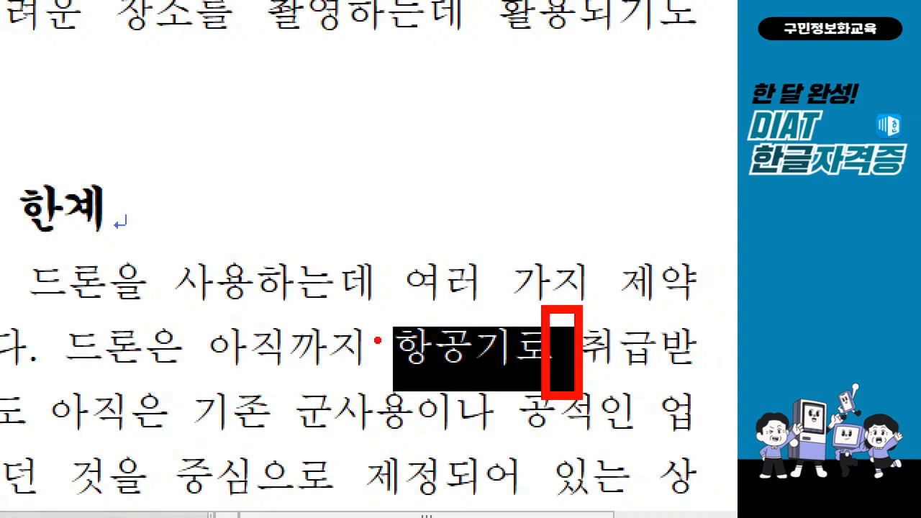
drag(361, 312, 423, 285)
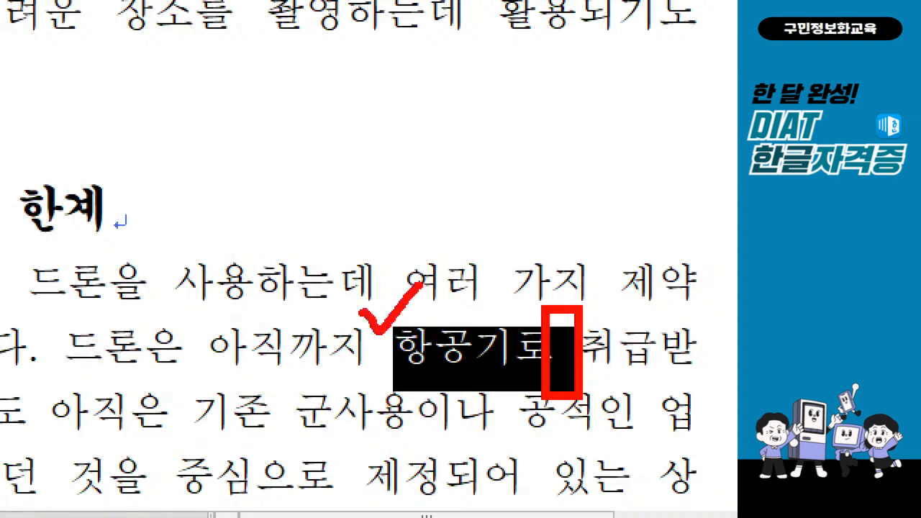
drag(553, 291, 608, 289)
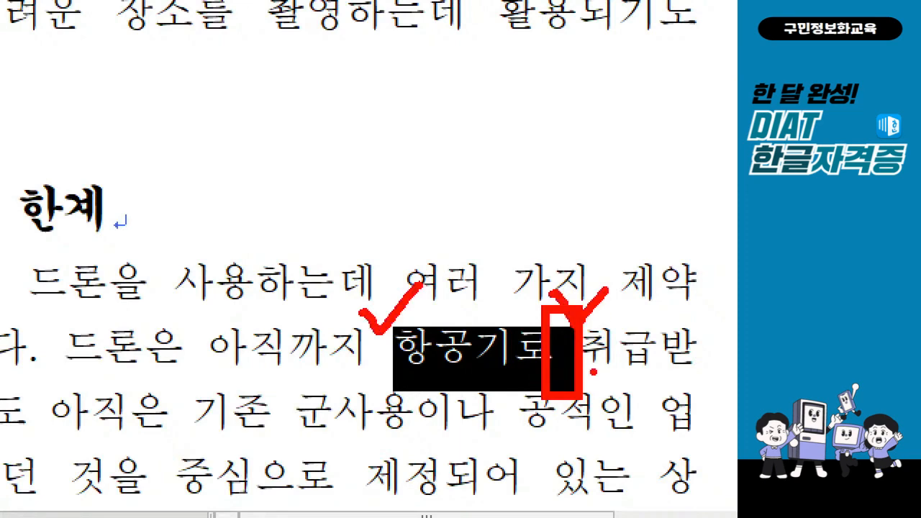
key(Escape)
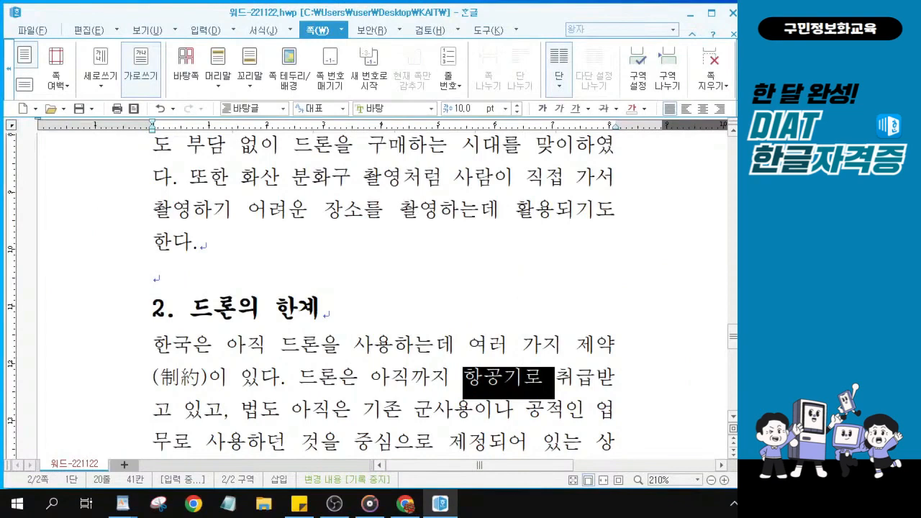
key(alt+Tab)
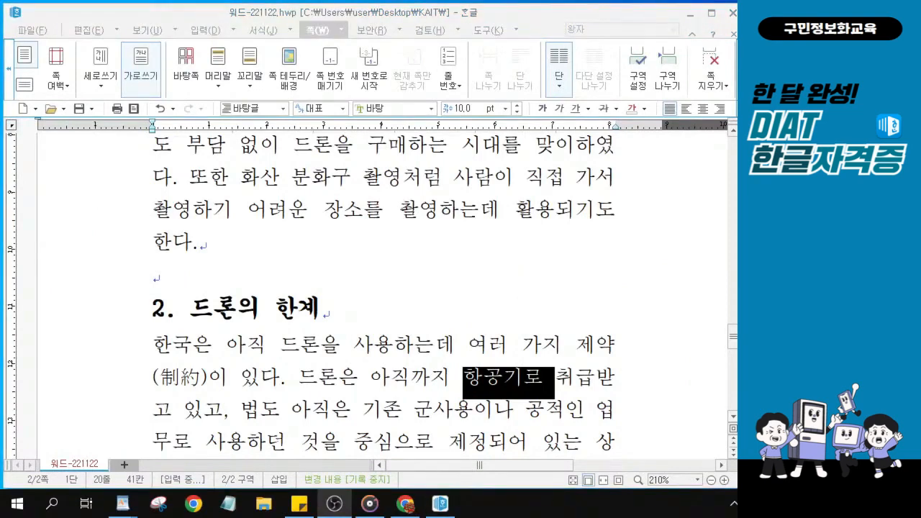
scroll(319, 336, down, 1)
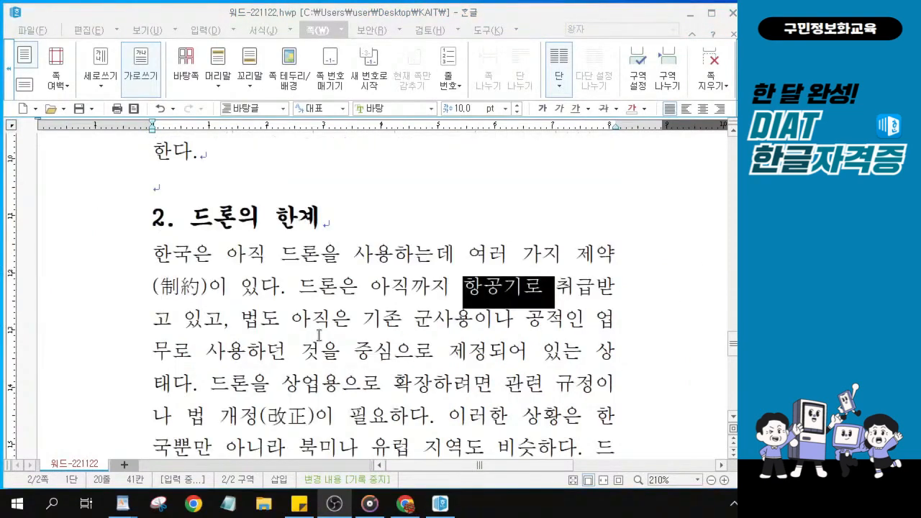
scroll(318, 336, down, 1)
scroll(328, 329, up, 1)
key(alt+Tab)
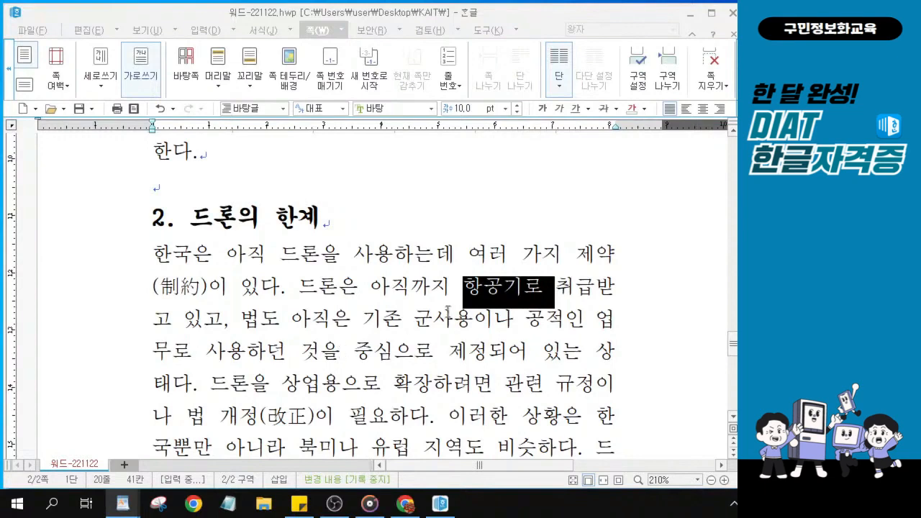
click(424, 319)
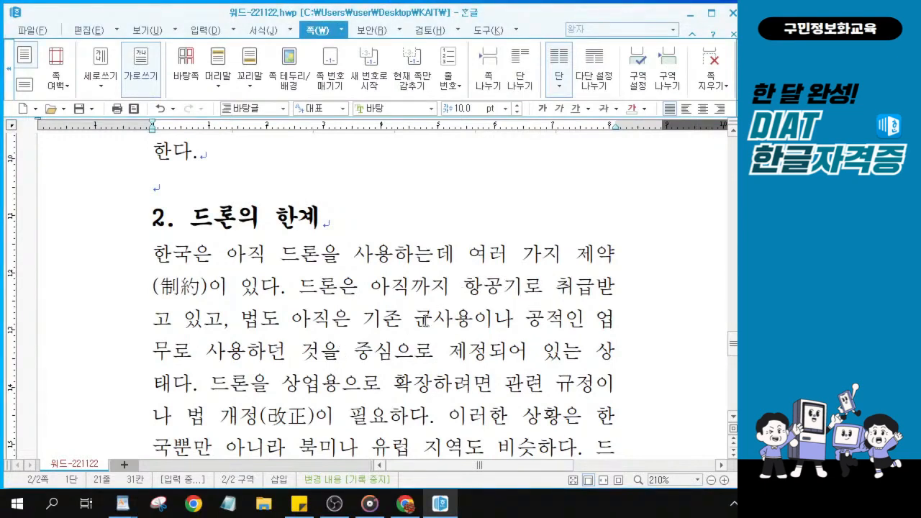
scroll(425, 320, up, 10)
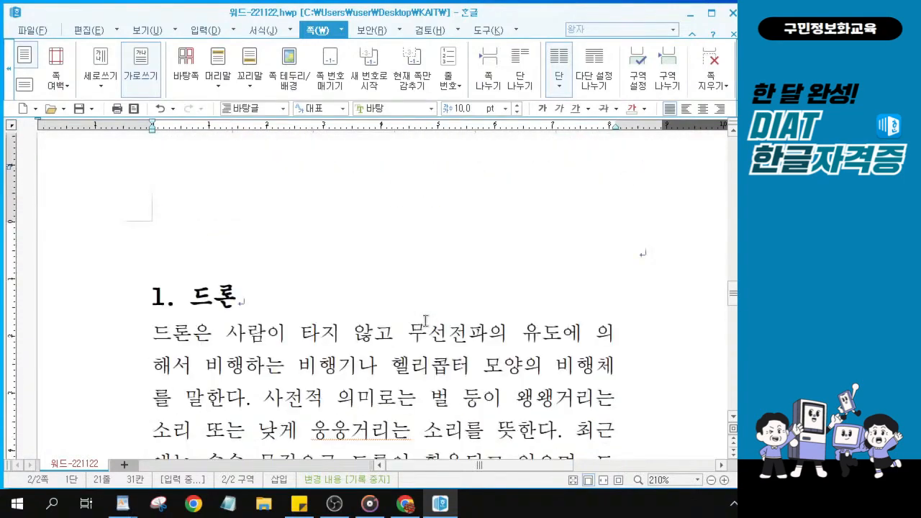
Place the caret on the empty line at the top of the page
click(643, 250)
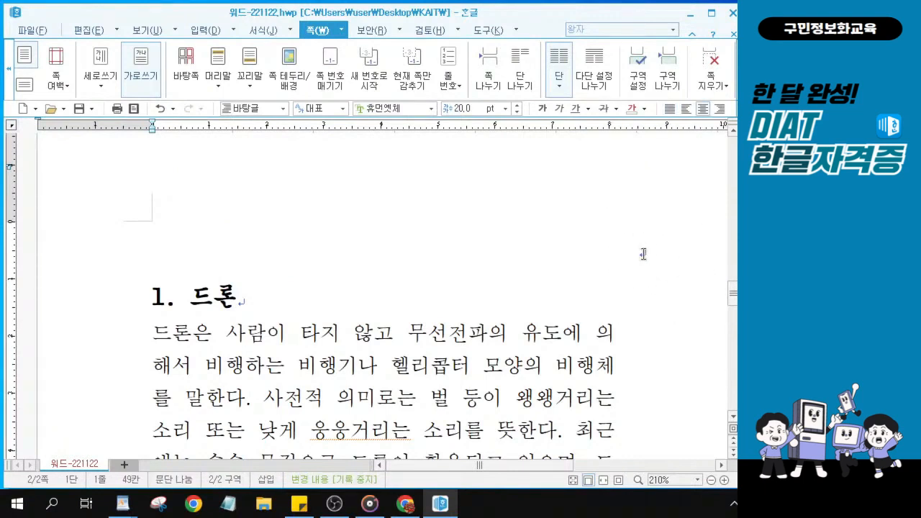
click(643, 253)
key(ctrl)
key(ctrl)
key(ctrl)
key(ctrl)
key(alt+Tab)
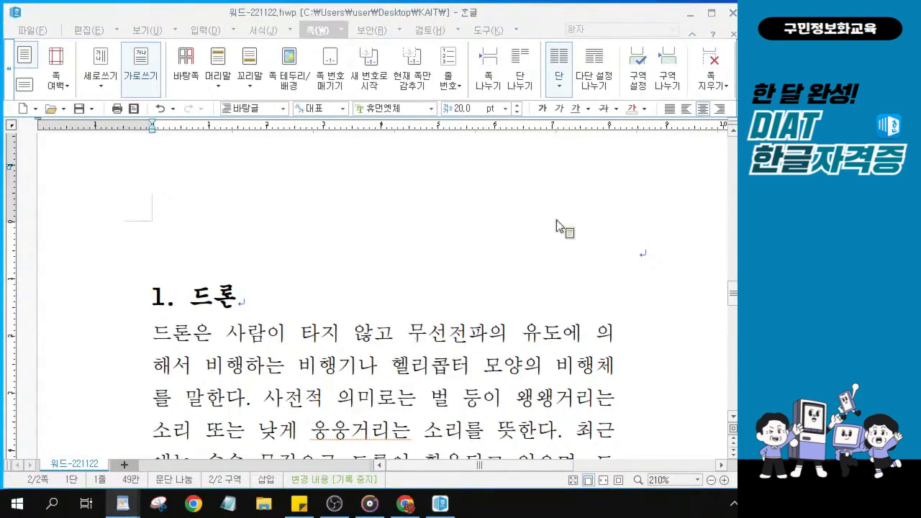
click(641, 252)
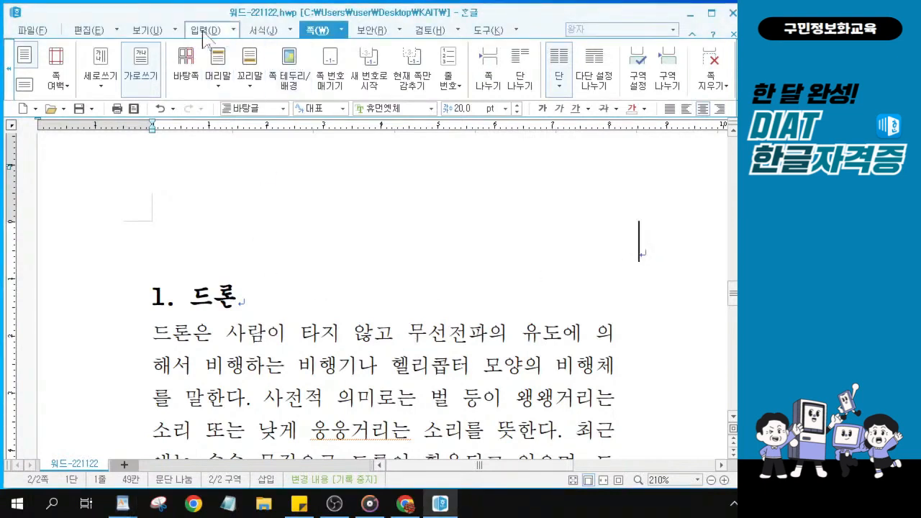
Draw a text box at the top of the page above the 1. 드론 heading
click(205, 31)
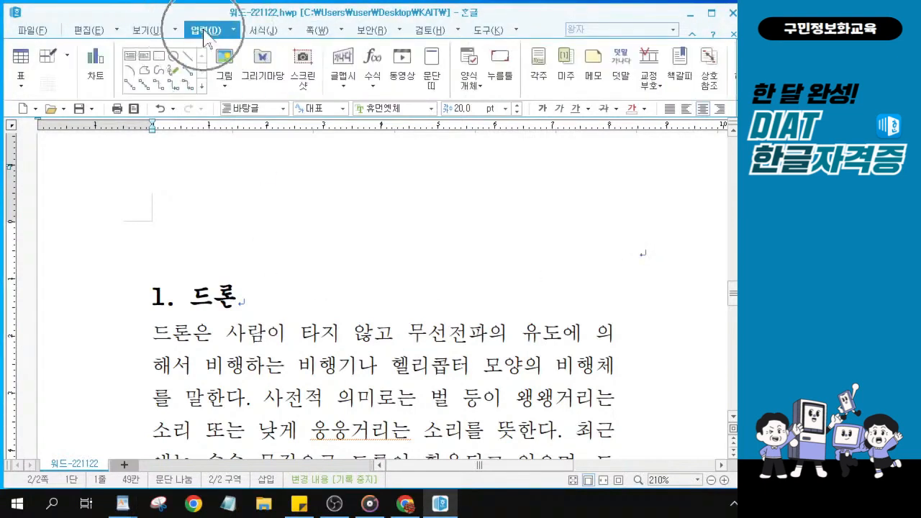
click(130, 60)
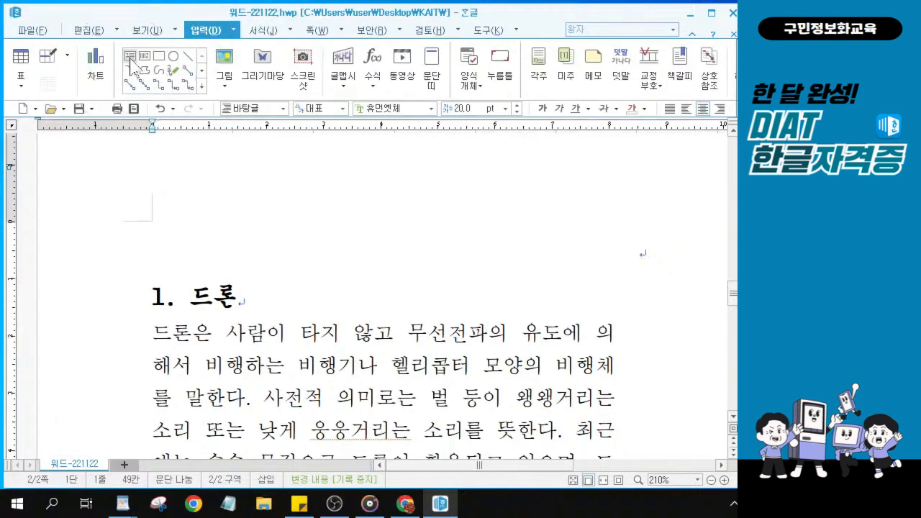
click(130, 62)
click(131, 62)
click(130, 62)
click(130, 61)
click(133, 62)
click(132, 65)
mouse_move(352, 193)
mouse_down()
mouse_move(522, 265)
mouse_move(608, 273)
mouse_move(458, 263)
mouse_move(638, 278)
mouse_up()
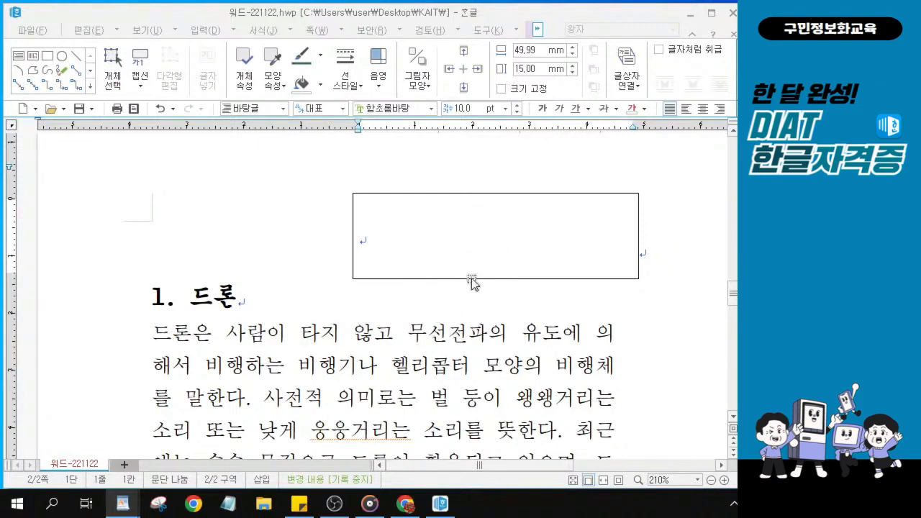
click(435, 194)
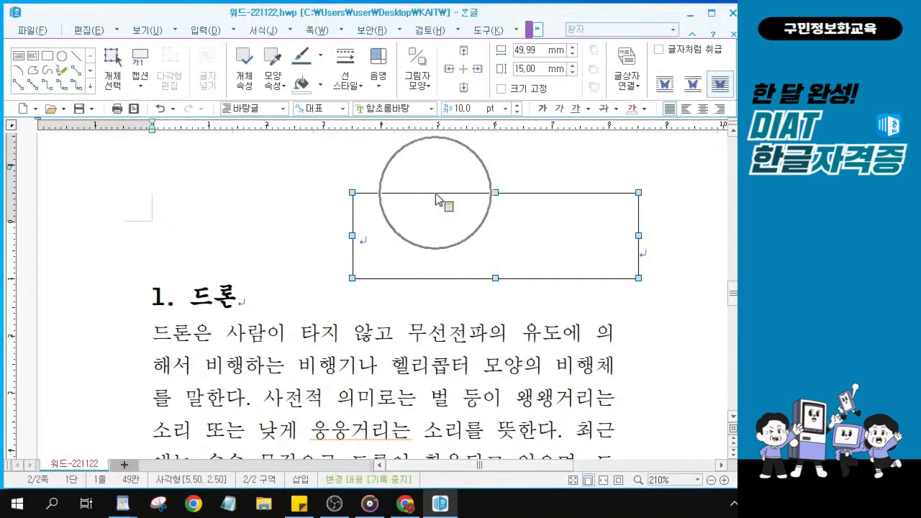
key(ctrl)
key(ctrl)
key(ctrl)
key(ctrl)
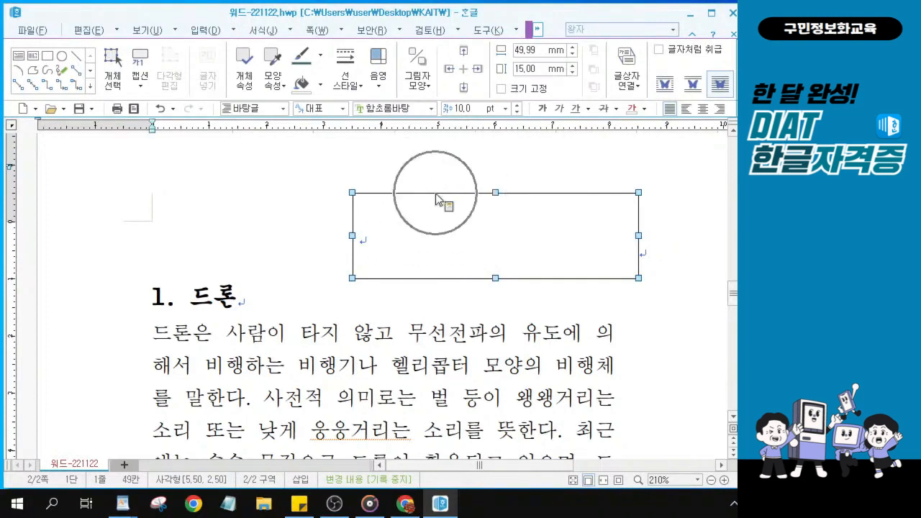
key(ctrl)
key(ctrl)
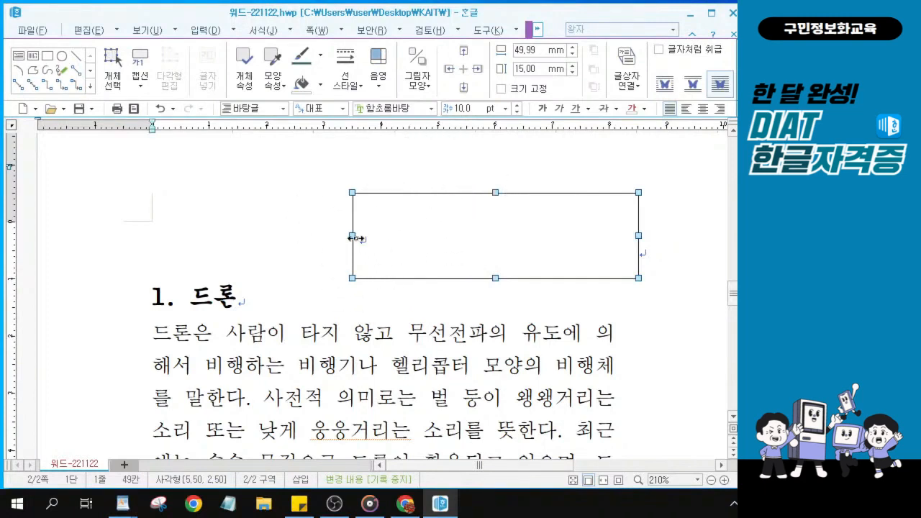
Open the text box's Object Properties at the Basic size and position settings
double_click(431, 194)
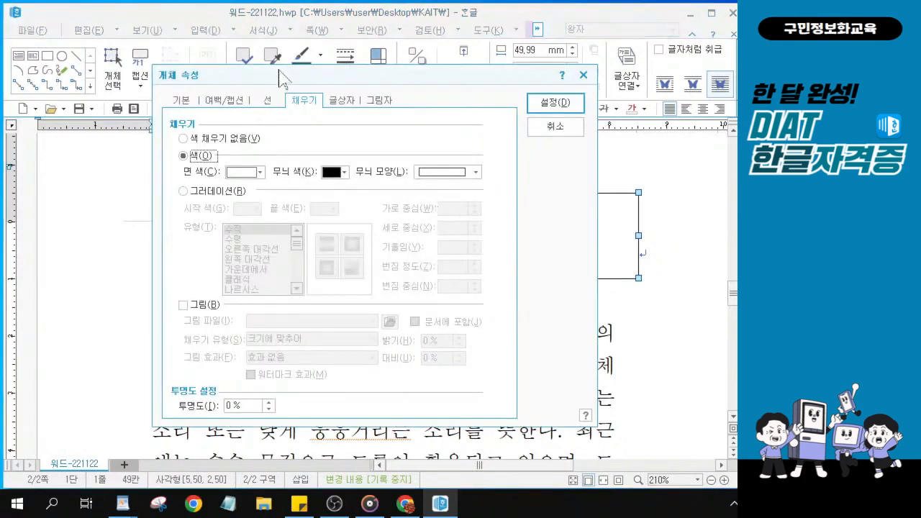
drag(279, 72, 199, 113)
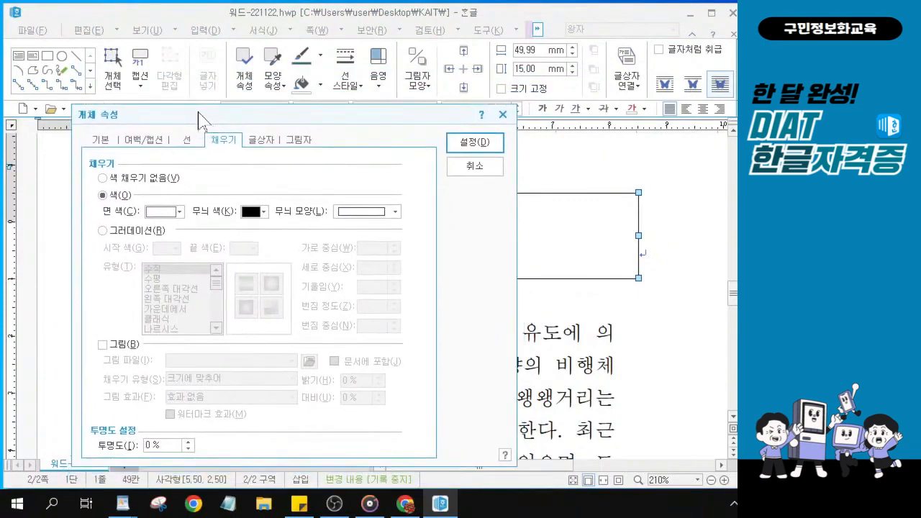
click(101, 116)
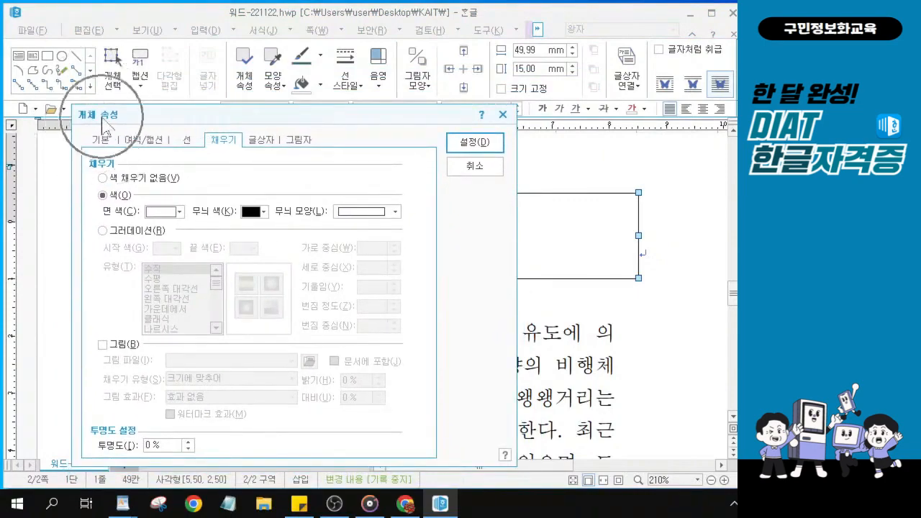
key(alt)
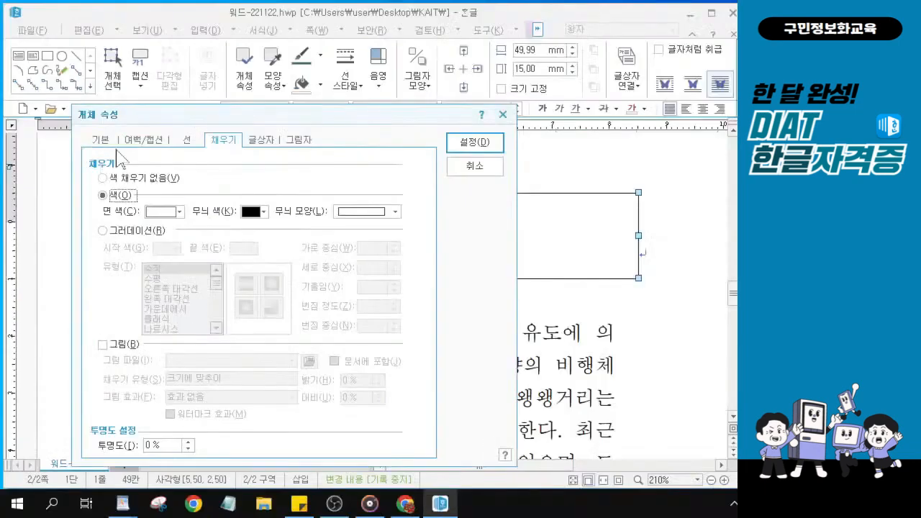
click(202, 163)
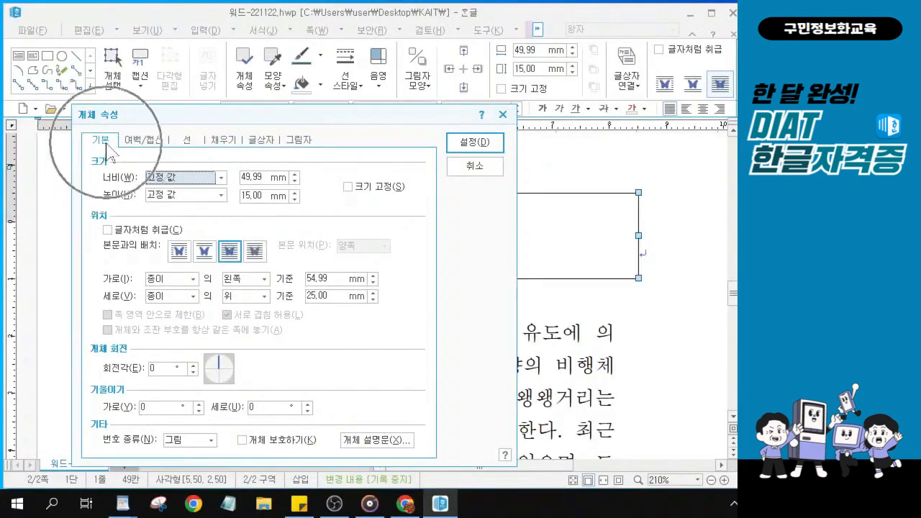
Make the box 50 mm wide and 12 mm high, treated as a character
click(266, 178)
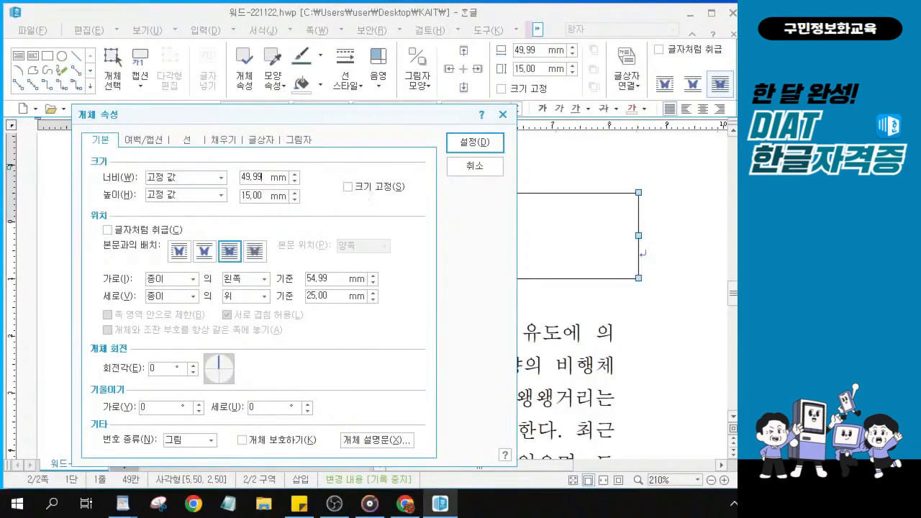
key(BackSpace)
key(BackSpace)
key(BackSpace)
key(BackSpace)
key(BackSpace)
text(50)
double_click(252, 195)
text(12)
click(108, 230)
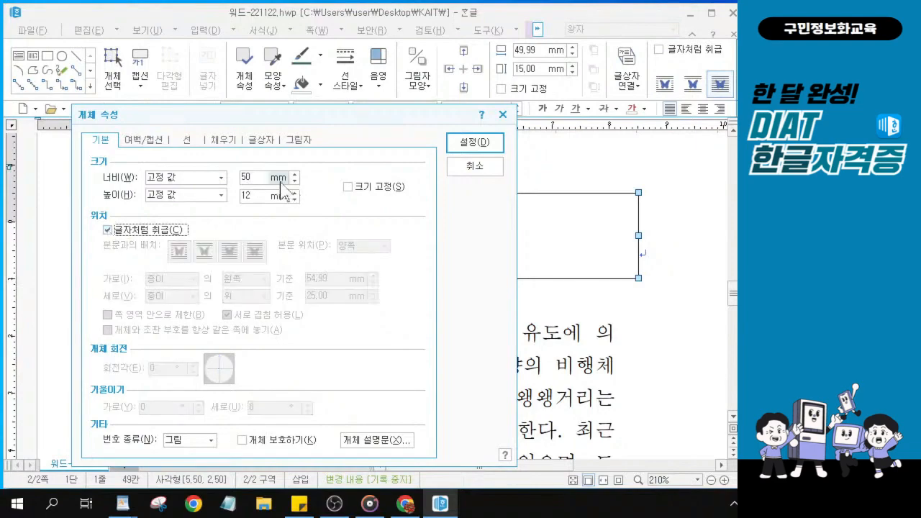
key(alt)
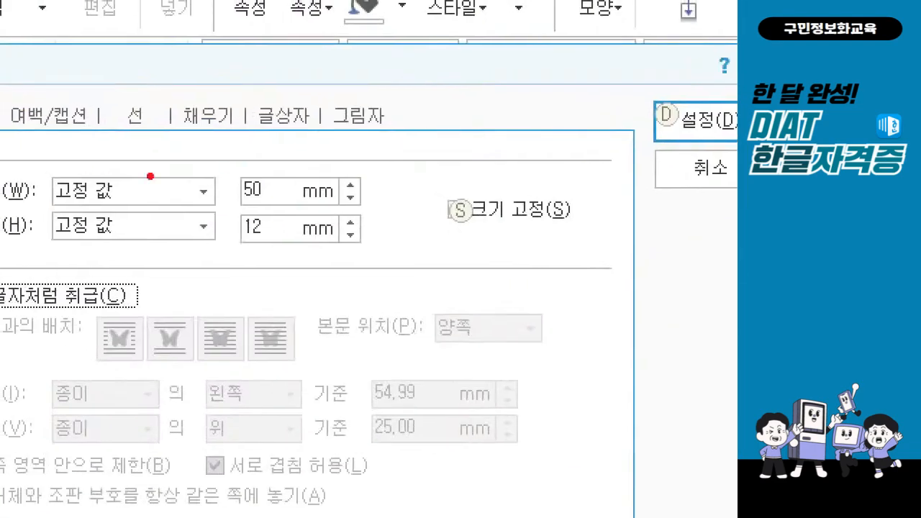
mouse_move(232, 161)
mouse_down()
mouse_move(228, 183)
mouse_move(290, 236)
mouse_up()
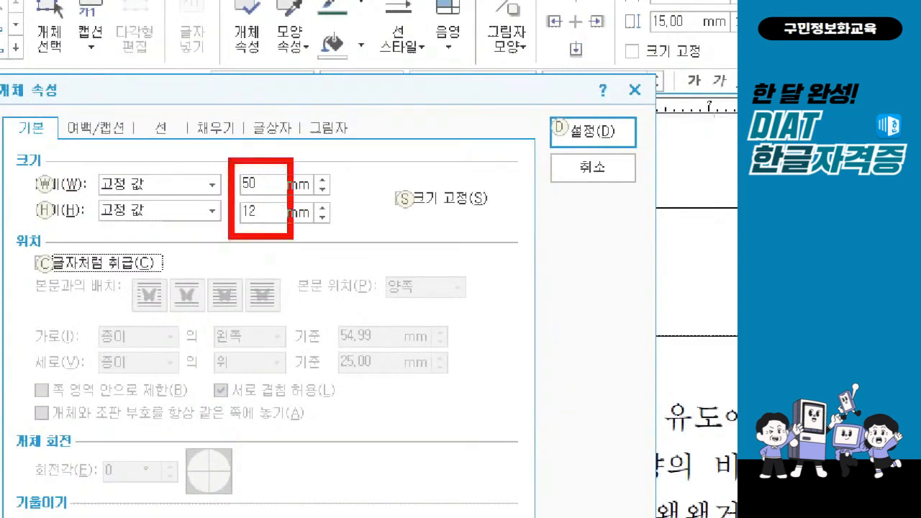
drag(34, 254, 56, 243)
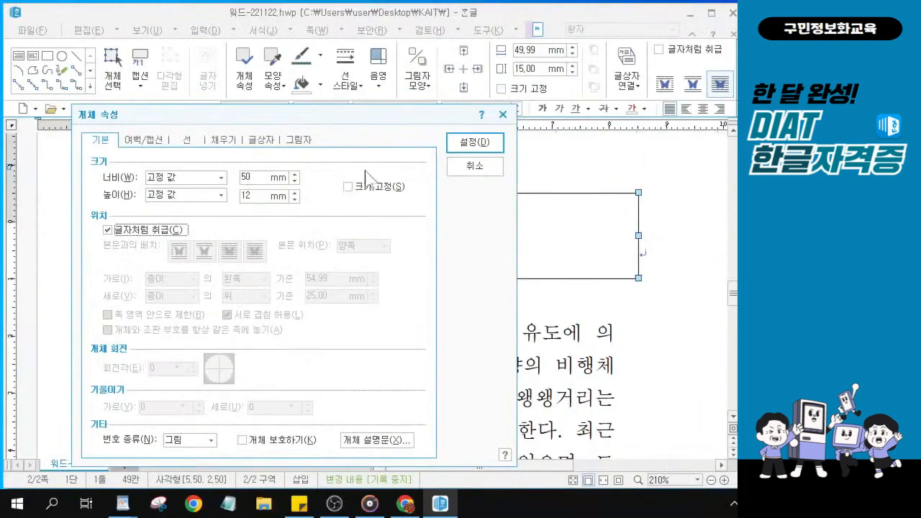
click(122, 504)
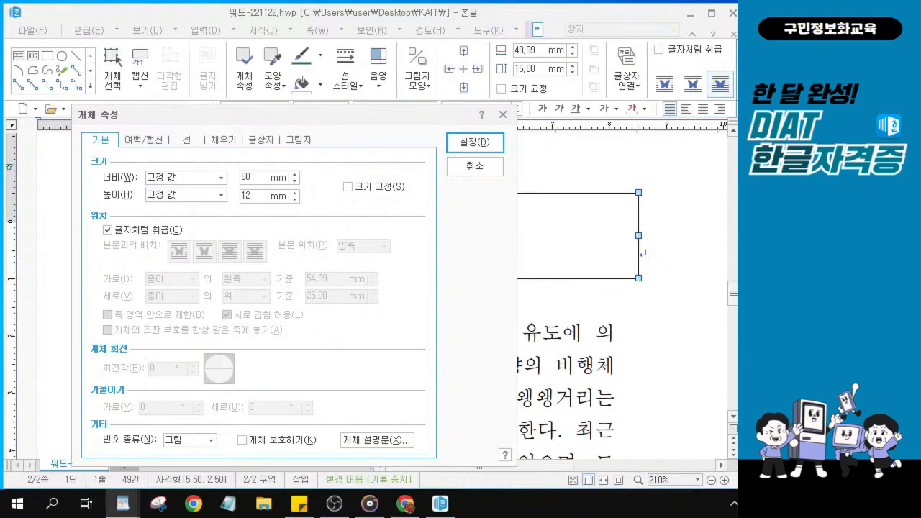
Give the box a 1.00 mm double-line border with rounded corners
click(186, 140)
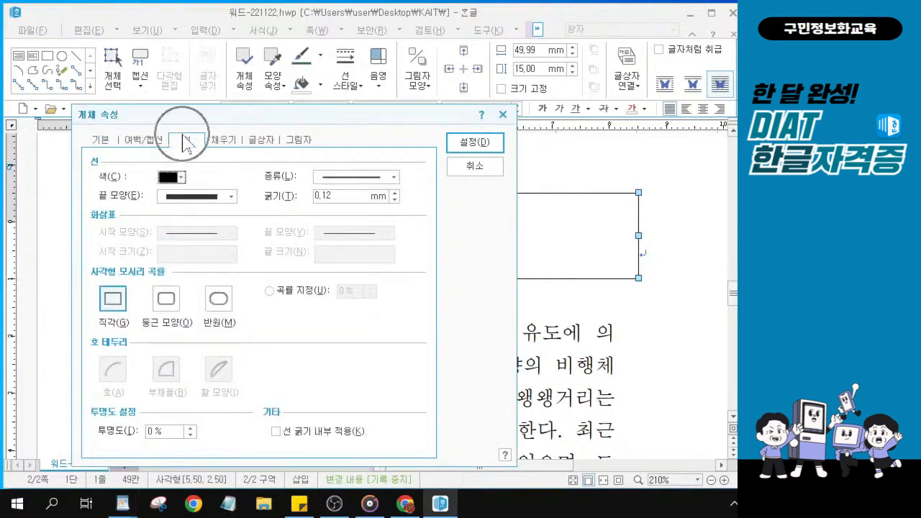
click(392, 177)
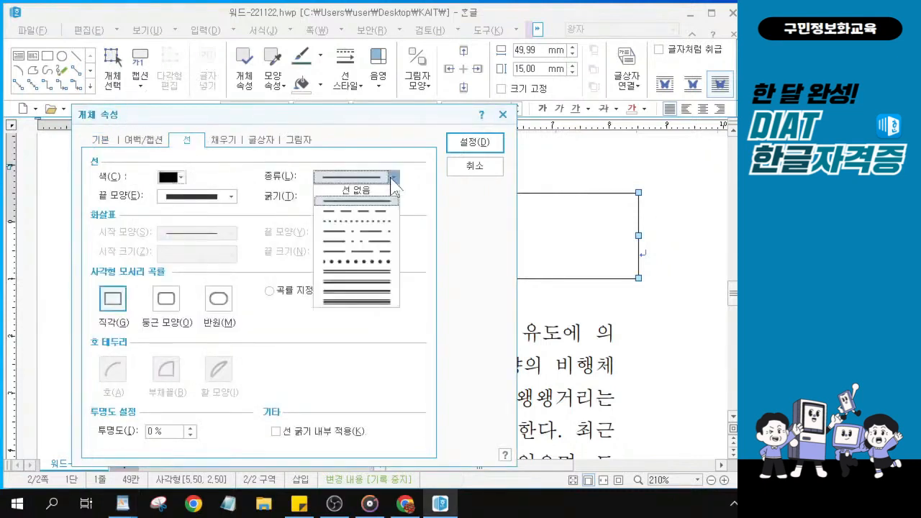
click(375, 272)
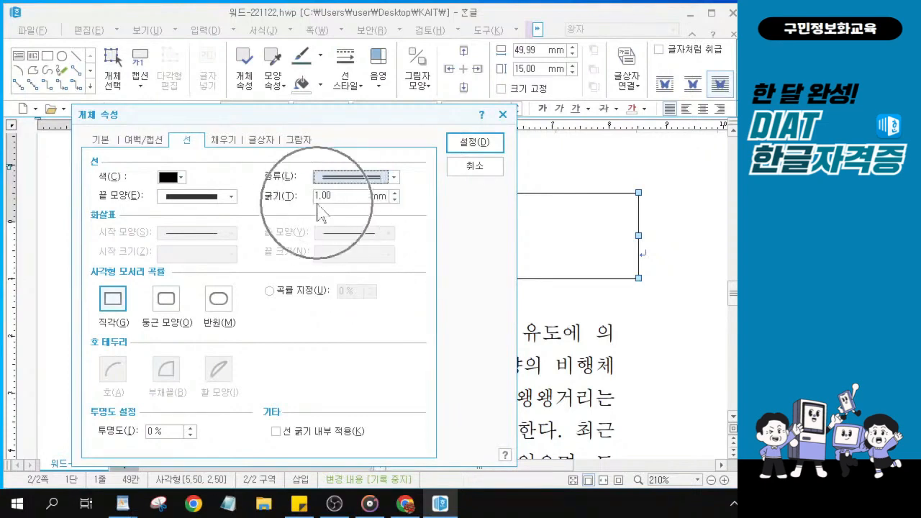
click(166, 299)
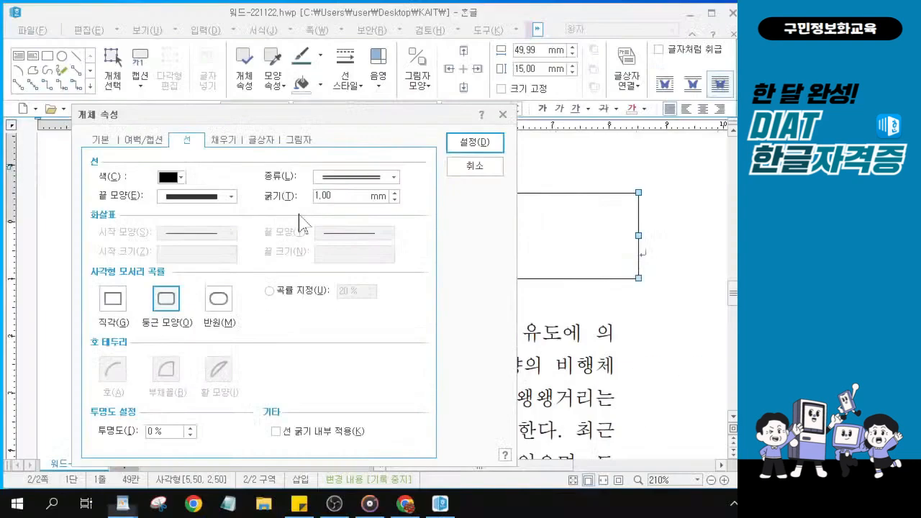
click(151, 85)
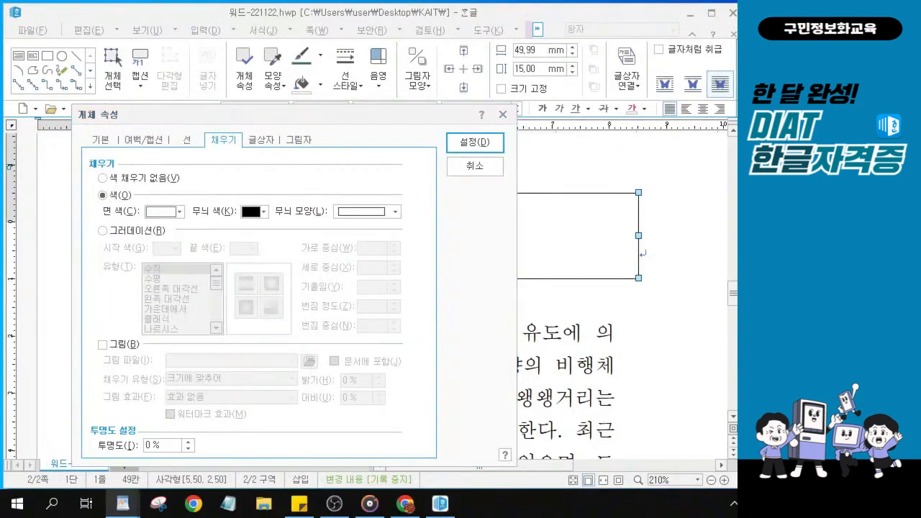
Fill the box with dark blue (바다색) and apply the properties
click(180, 211)
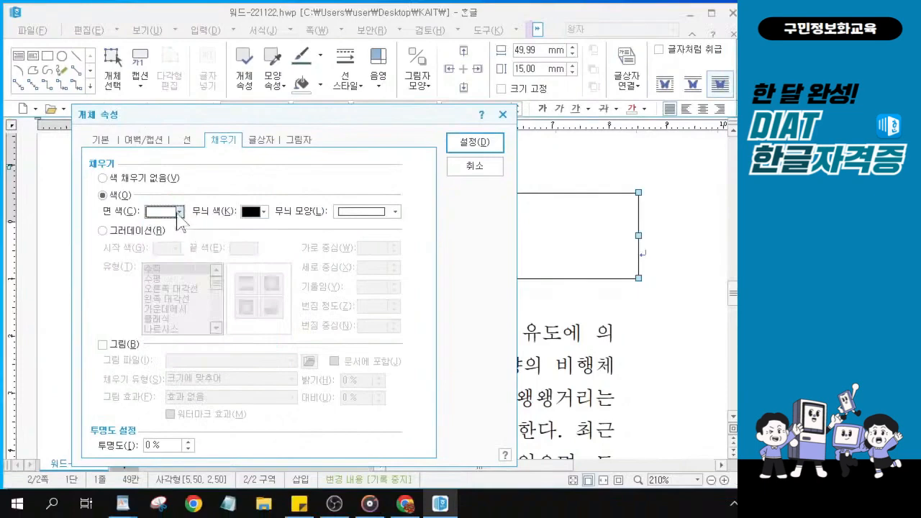
click(165, 174)
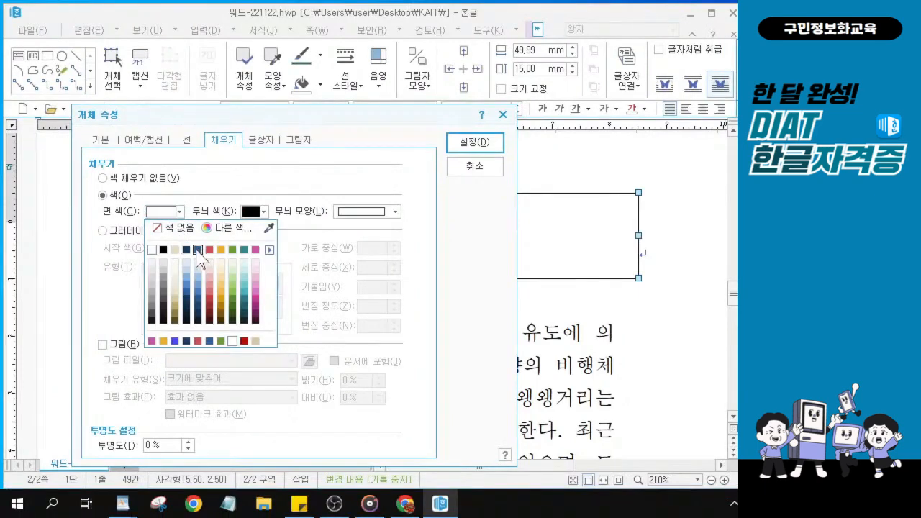
click(197, 249)
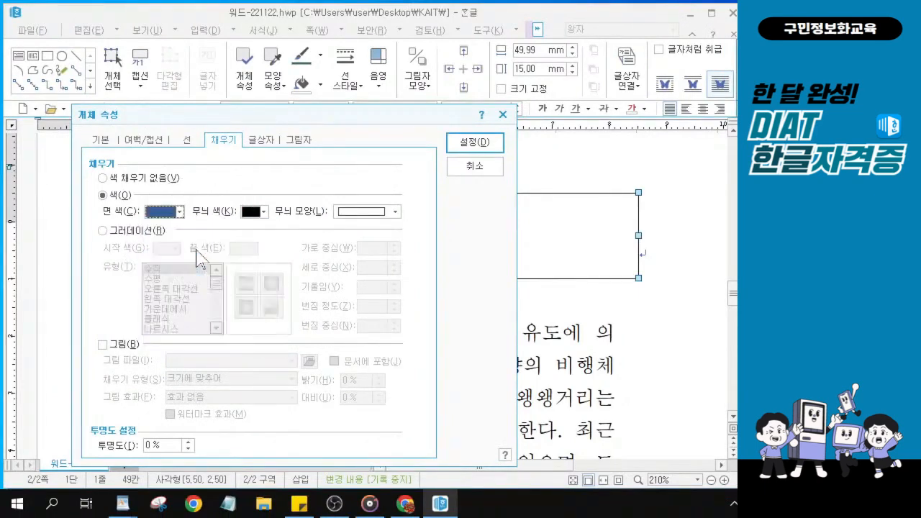
click(487, 148)
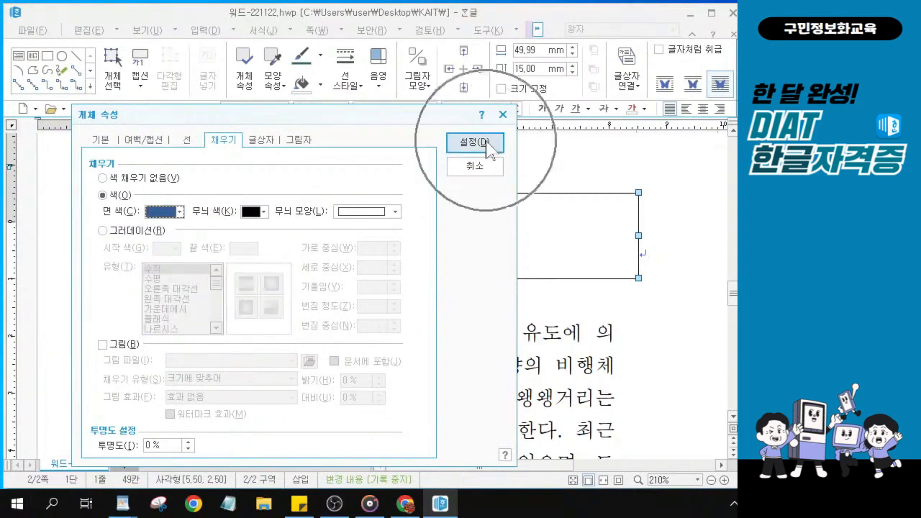
click(486, 144)
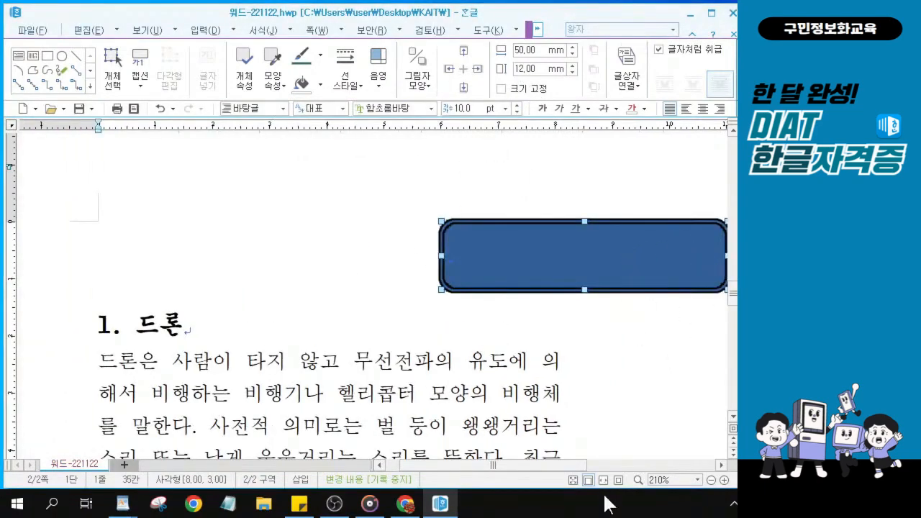
drag(565, 465, 607, 465)
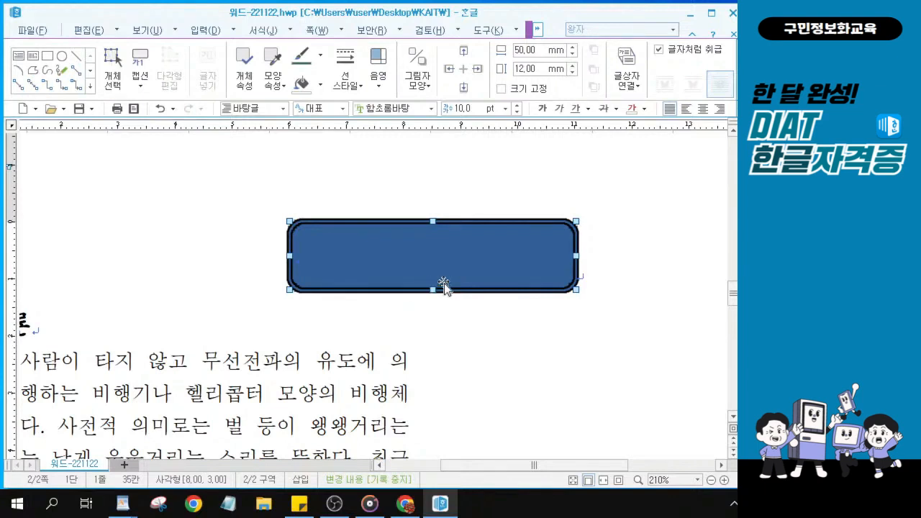
click(644, 265)
click(387, 252)
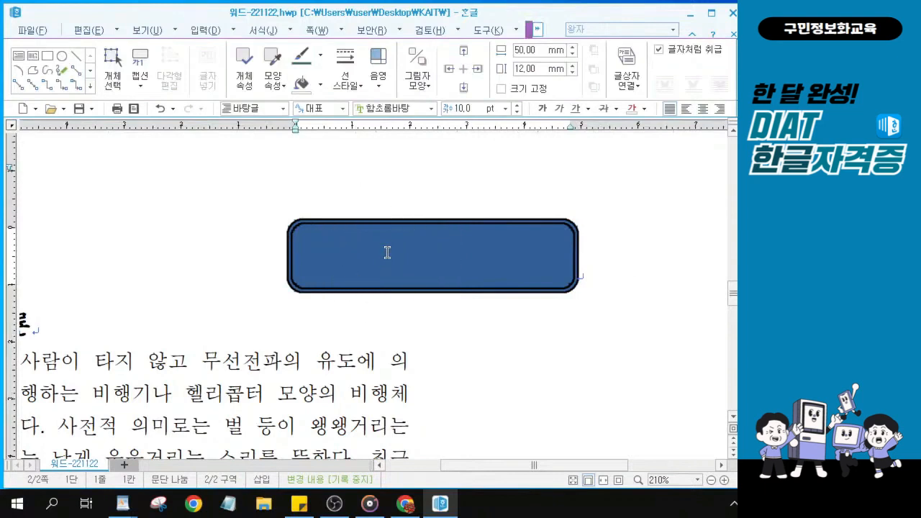
click(387, 251)
click(387, 252)
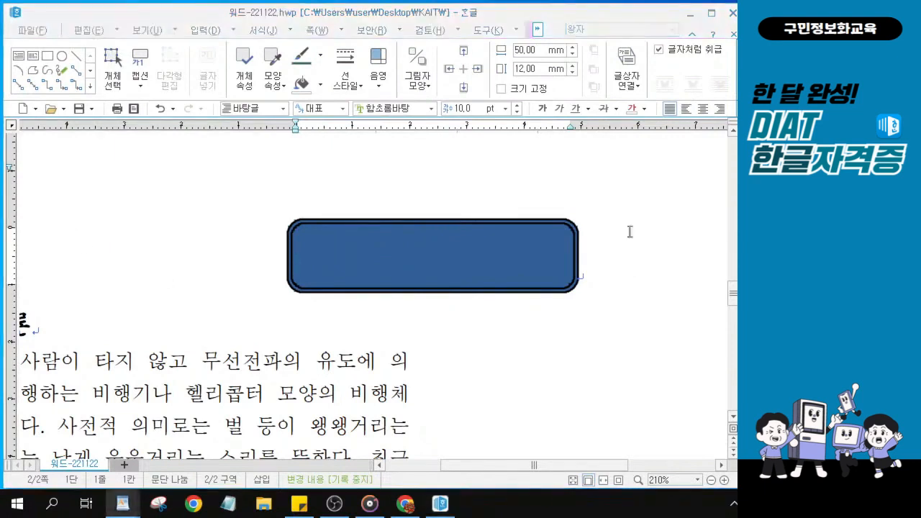
click(400, 256)
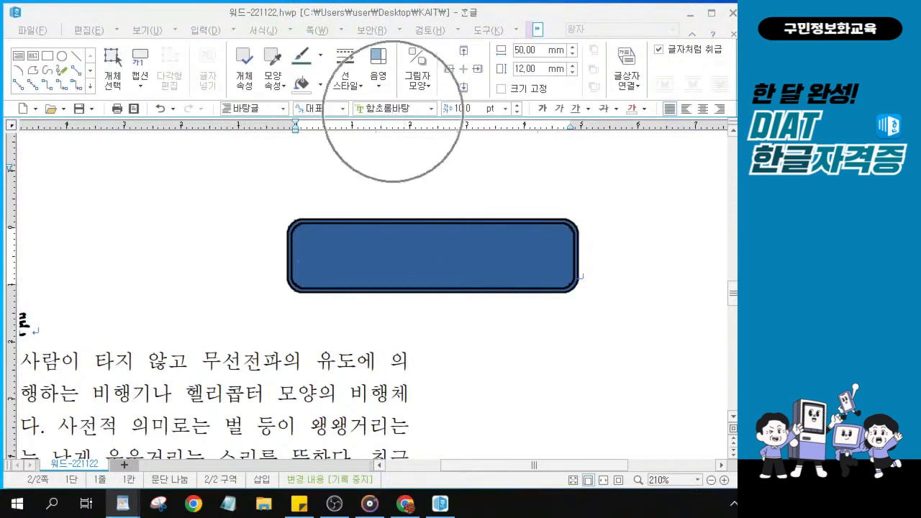
Set the text box's font to 견고딕
click(396, 109)
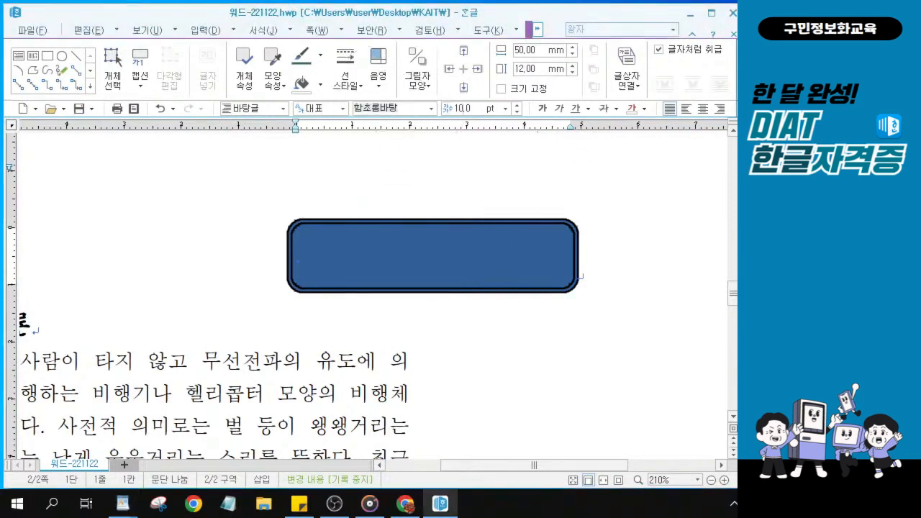
text(견)
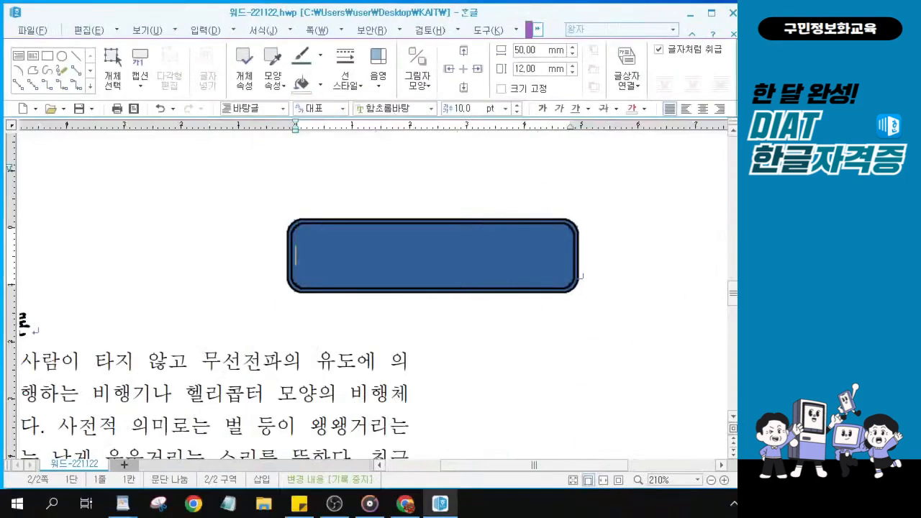
text(겨ㄴ)
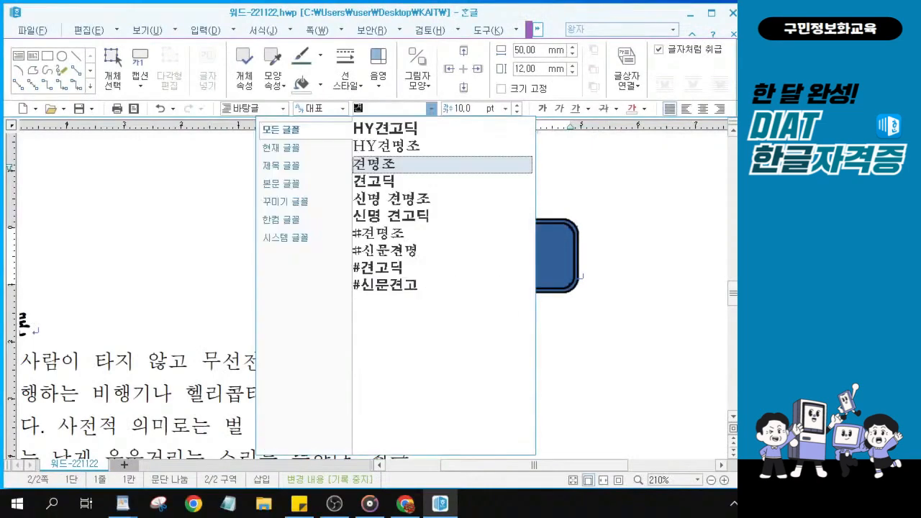
click(407, 185)
key(alt+Tab)
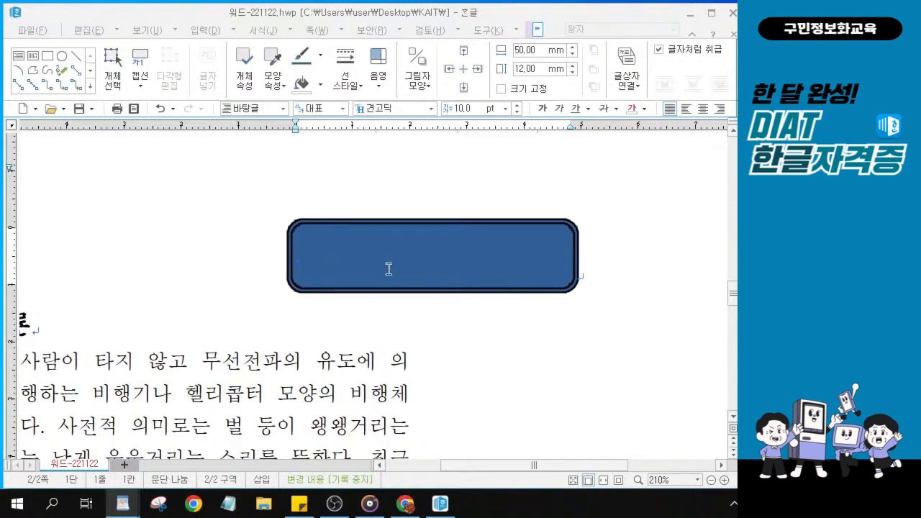
Set the box text to 17 pt, bold and centre-aligned
click(430, 258)
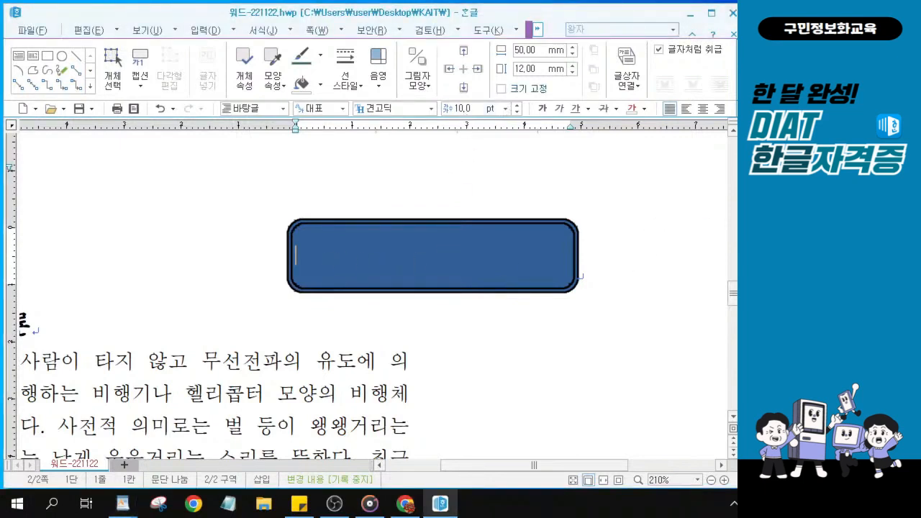
click(461, 109)
text(17)
key(Return)
click(543, 109)
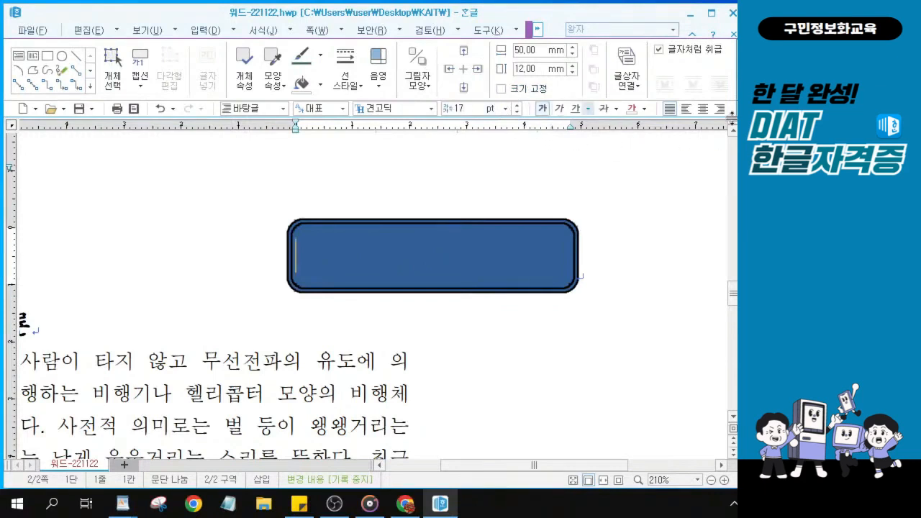
click(702, 108)
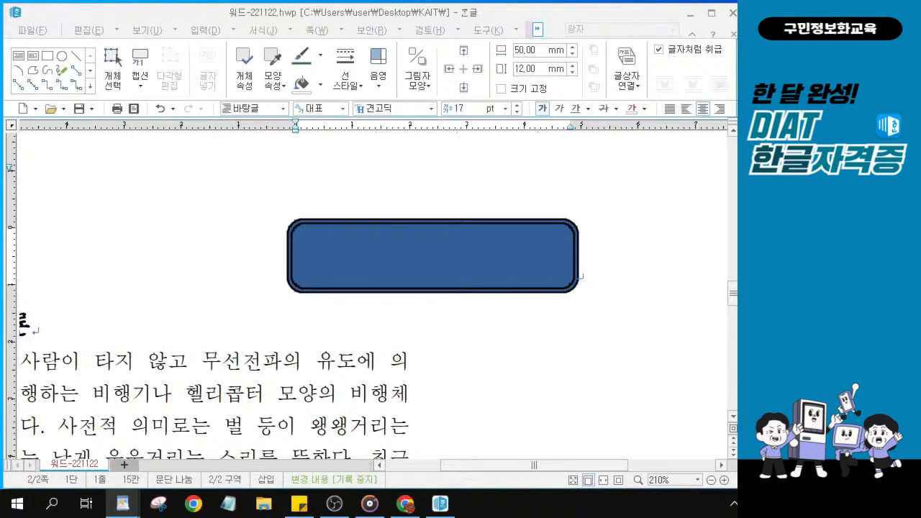
Type the title 드론(Drone) inside the blue box
click(397, 256)
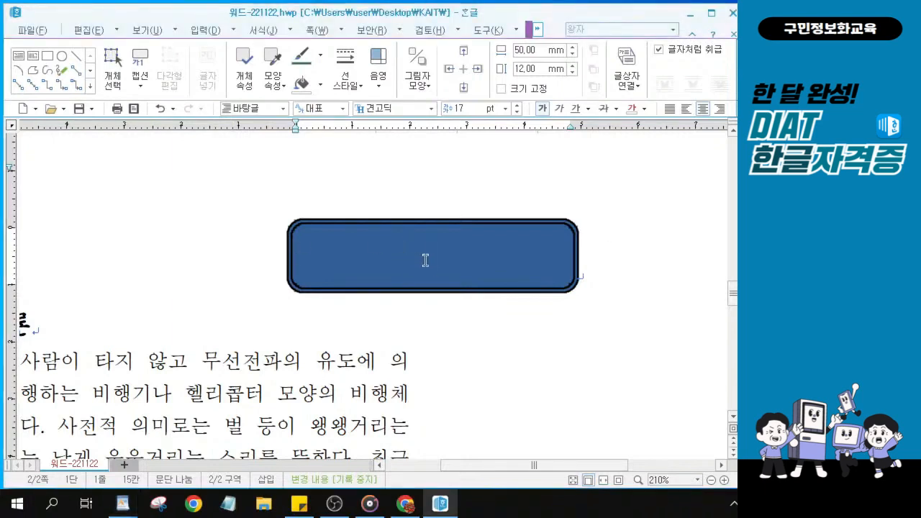
click(425, 260)
text(드로)
key(BackSpace)
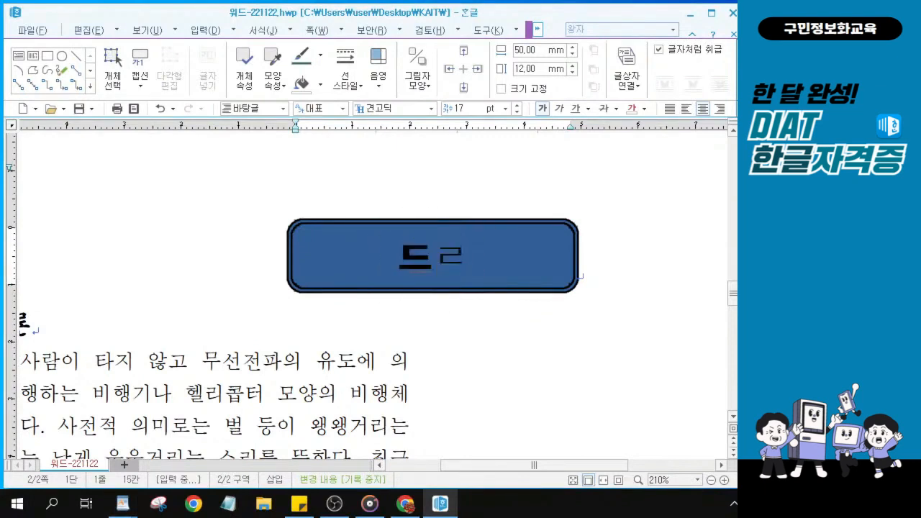
text(ㅗㄹㄴ()
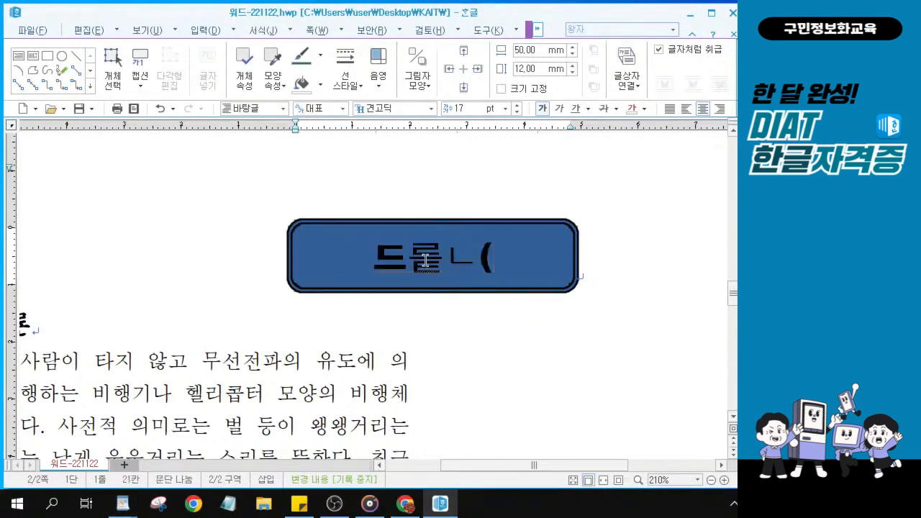
key(BackSpace)
key(BackSpace)
key(BackSpace)
text(론()
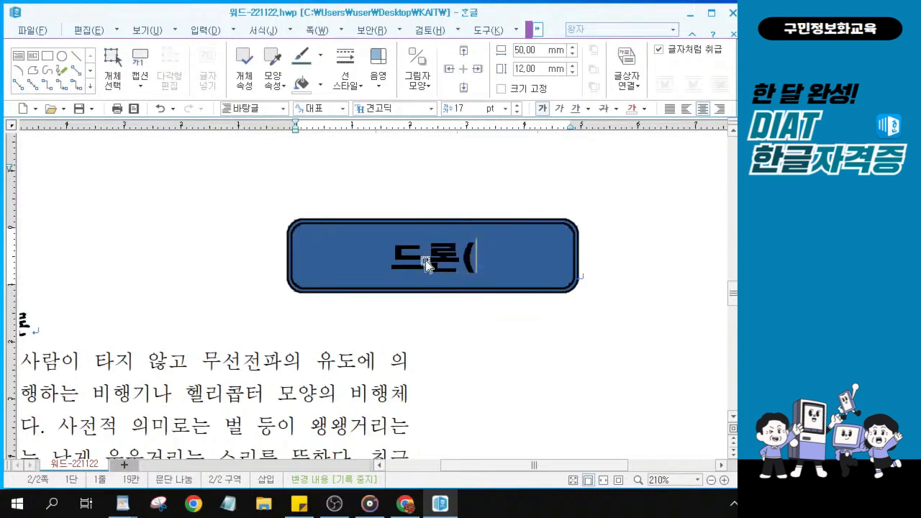
text(Dr)
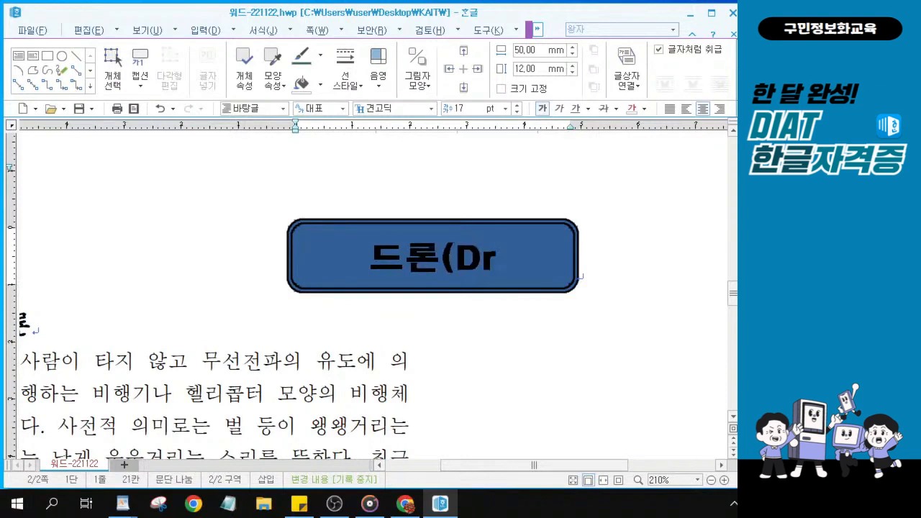
text(one))
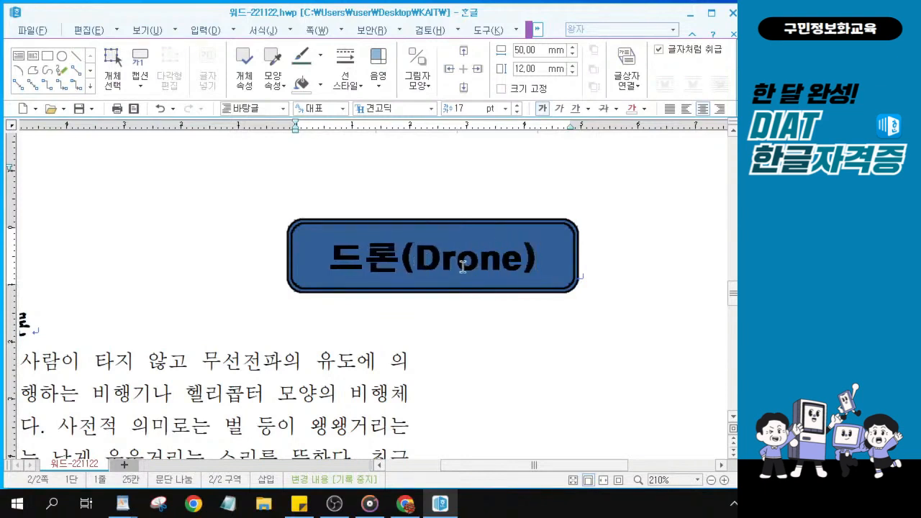
Scroll through the page to review the finished title box above the article
scroll(613, 276, up, 5)
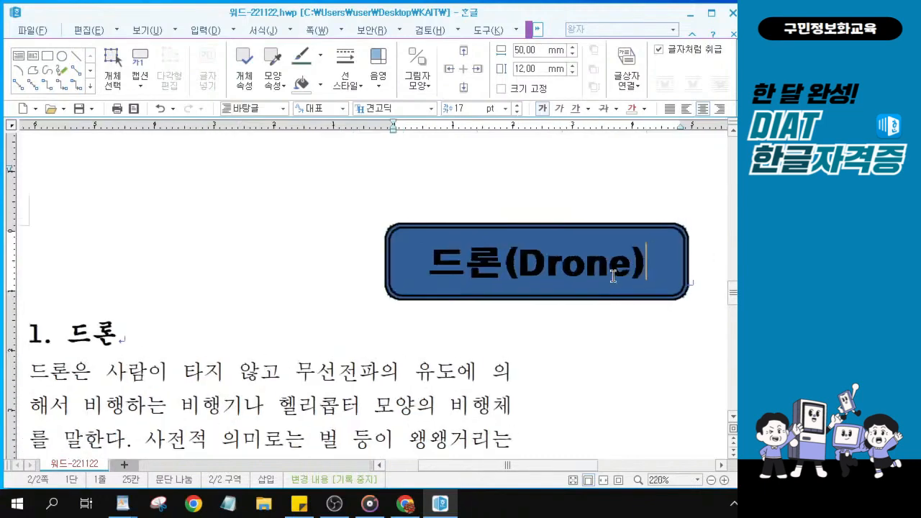
scroll(617, 300, up, 3)
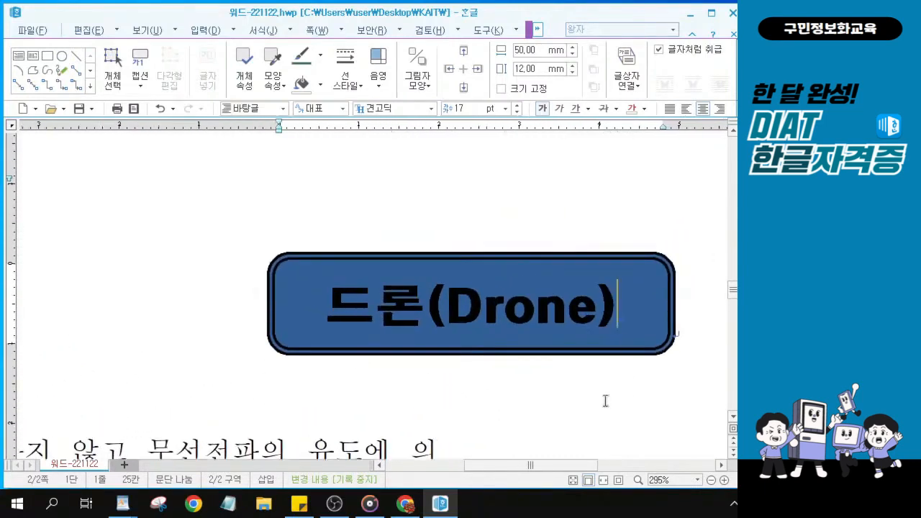
scroll(602, 396, down, 1)
scroll(602, 396, up, 1)
key(alt+Tab)
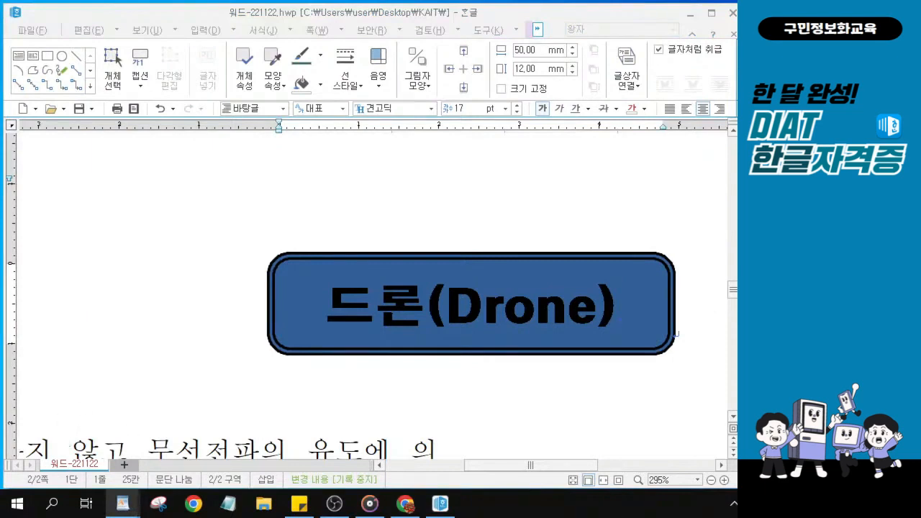
key(alt+Tab)
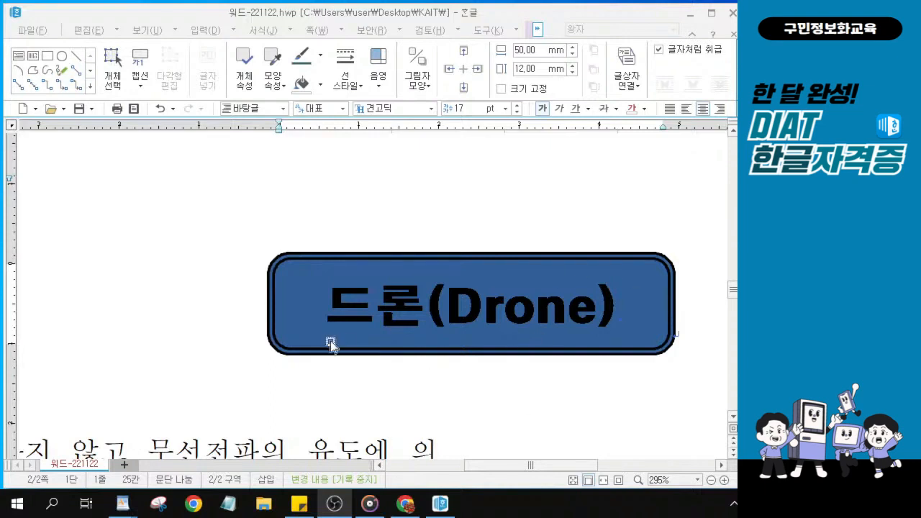
scroll(239, 332, down, 5)
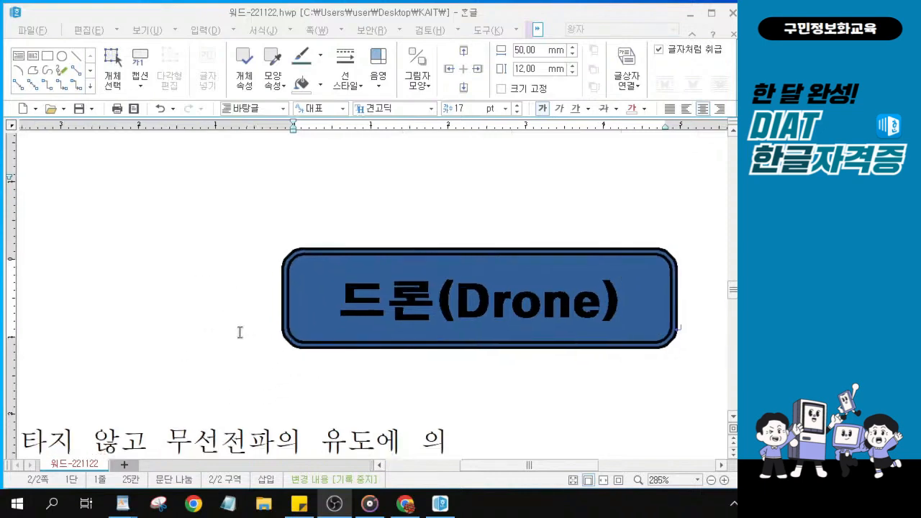
scroll(239, 332, down, 4)
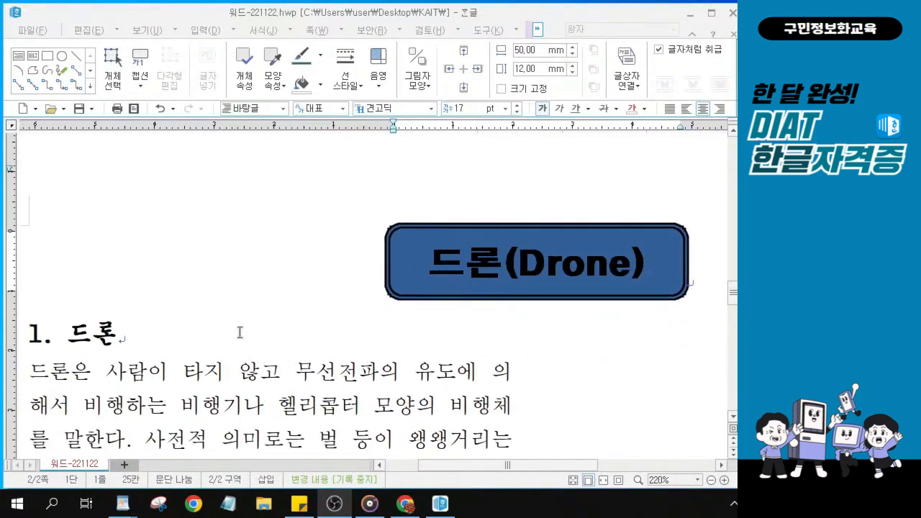
scroll(654, 281, down, 1)
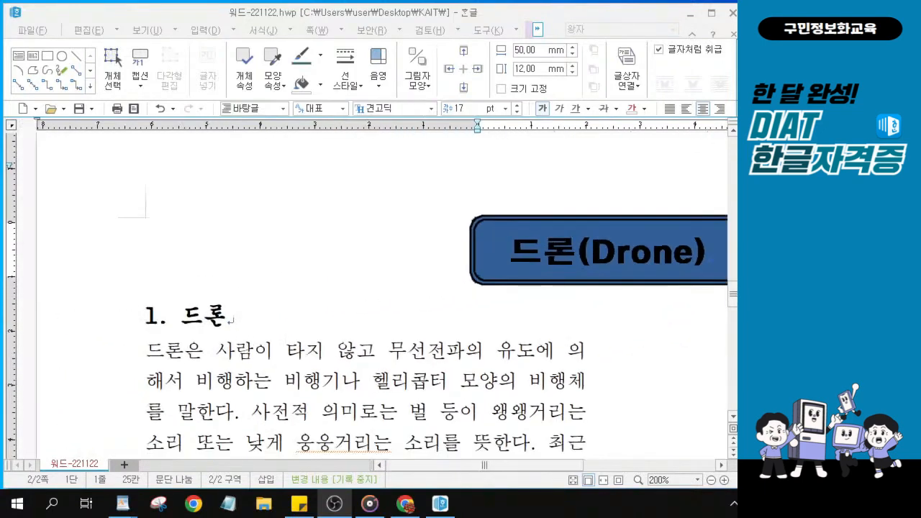
Place the insertion point before 드론은 at the start of the body paragraph
click(148, 352)
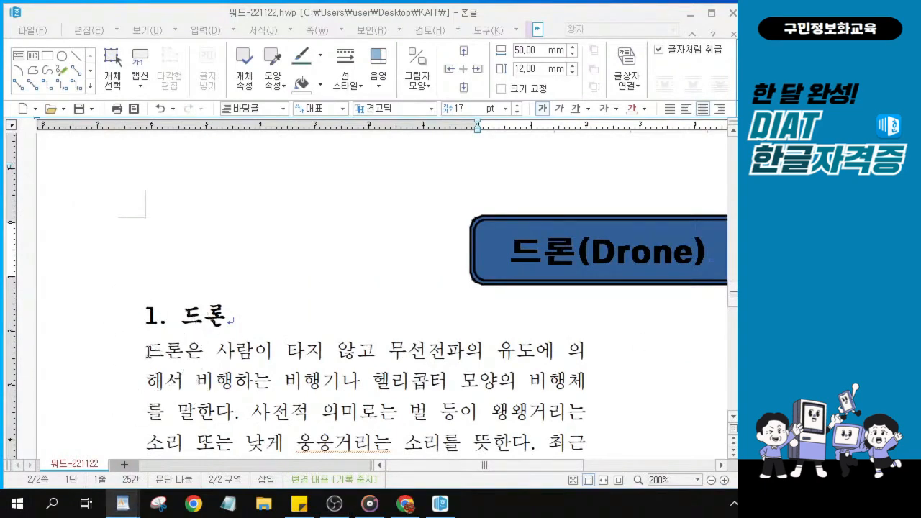
click(148, 352)
click(148, 352)
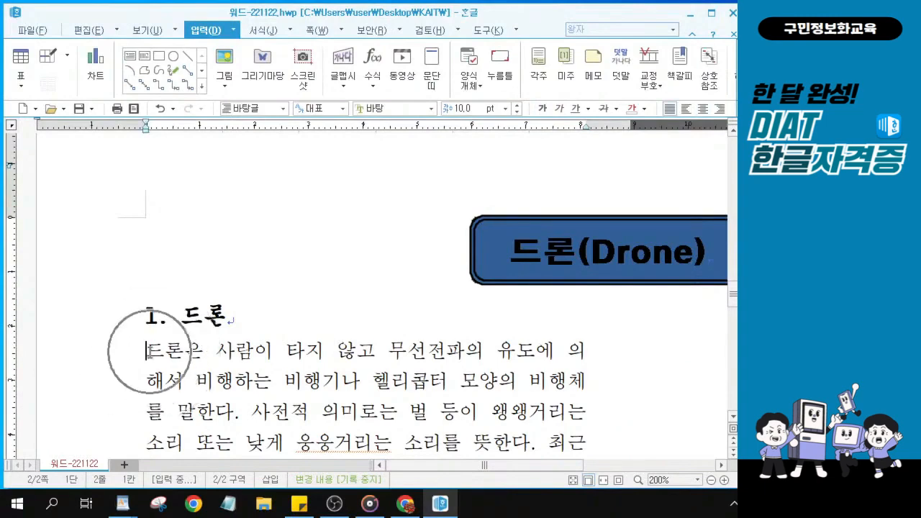
scroll(148, 352, down, 1)
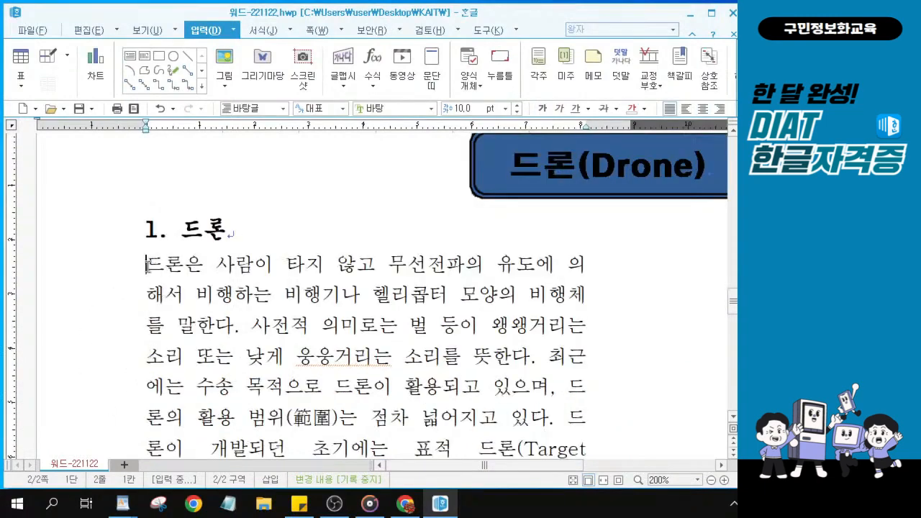
drag(148, 266, 253, 270)
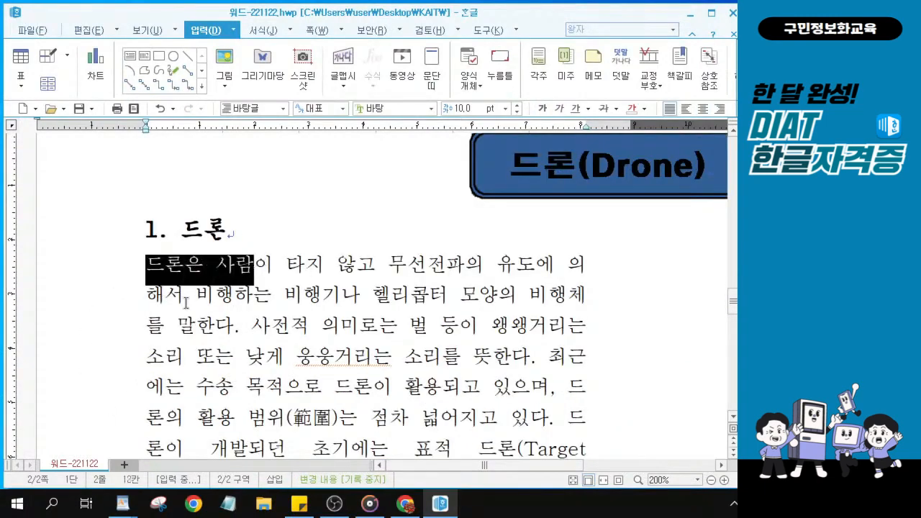
click(149, 266)
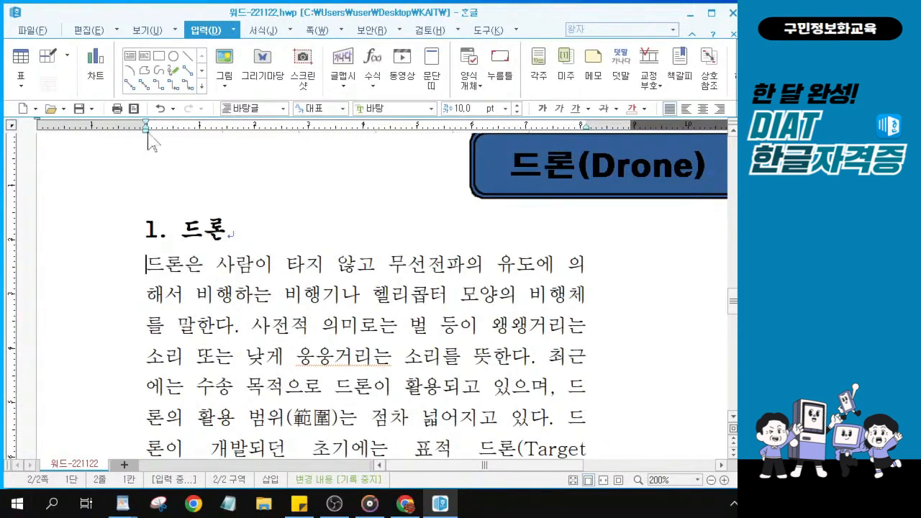
key(alt+Tab)
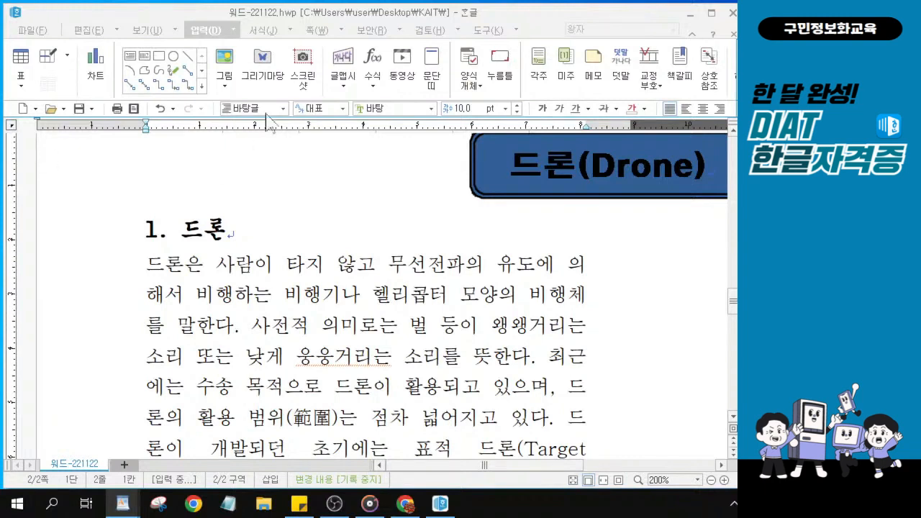
With the caret before 드론은, bring up the 입력 tab's 그림 picture tool
click(228, 62)
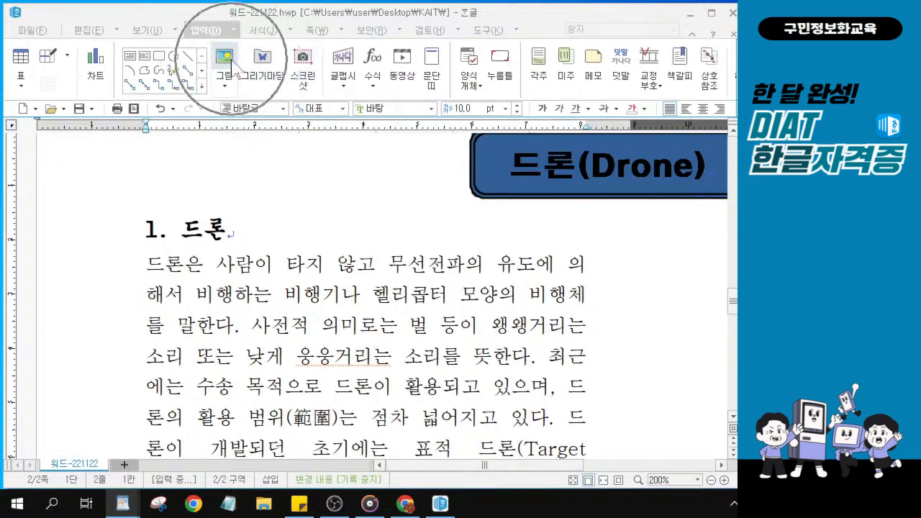
click(146, 265)
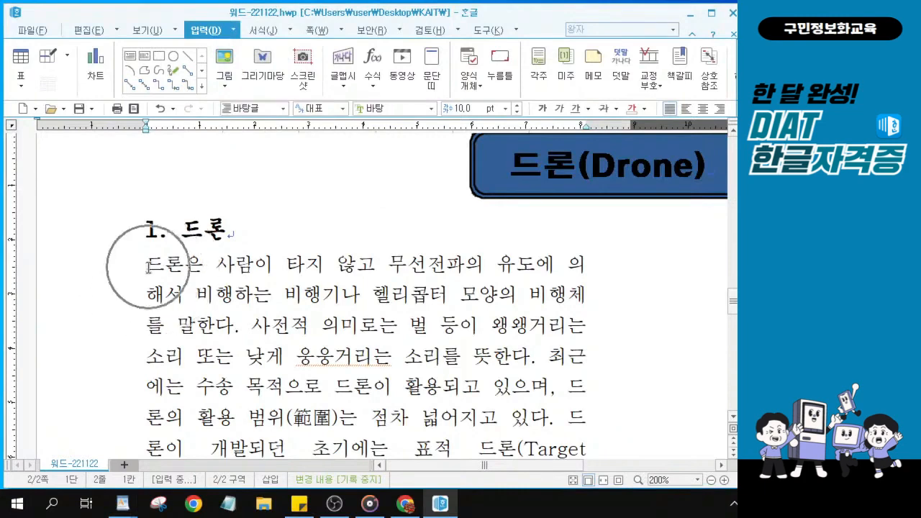
click(229, 62)
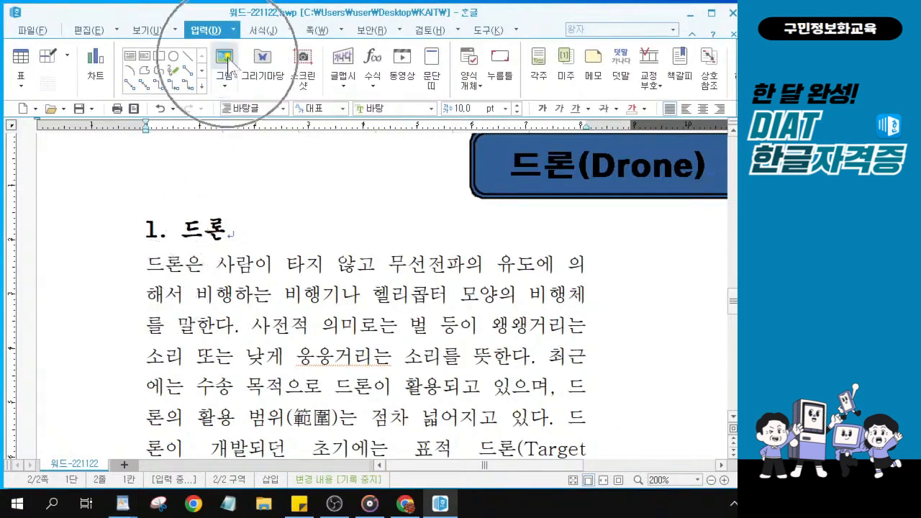
click(229, 63)
click(229, 63)
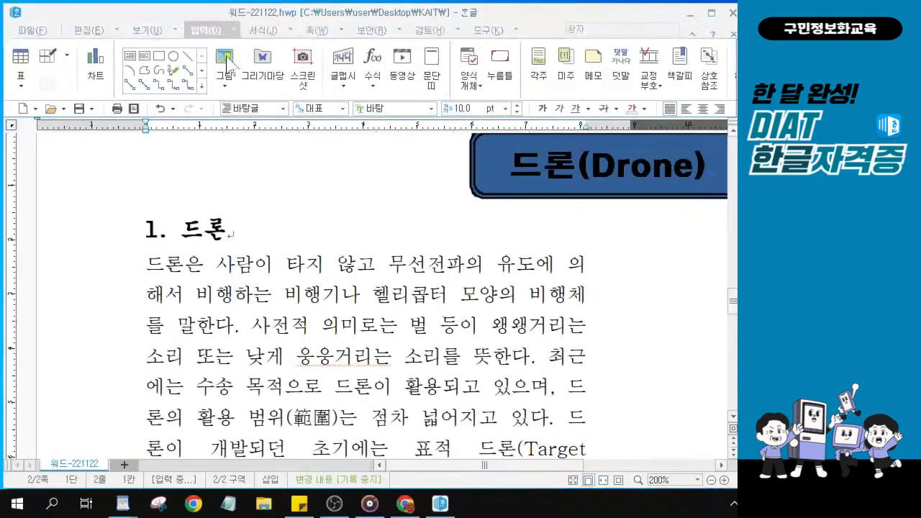
In the 그림 넣기 dialog, browse to the KAIT > DIAT한글자격증 > 실전모의고사풀이 folder
click(227, 59)
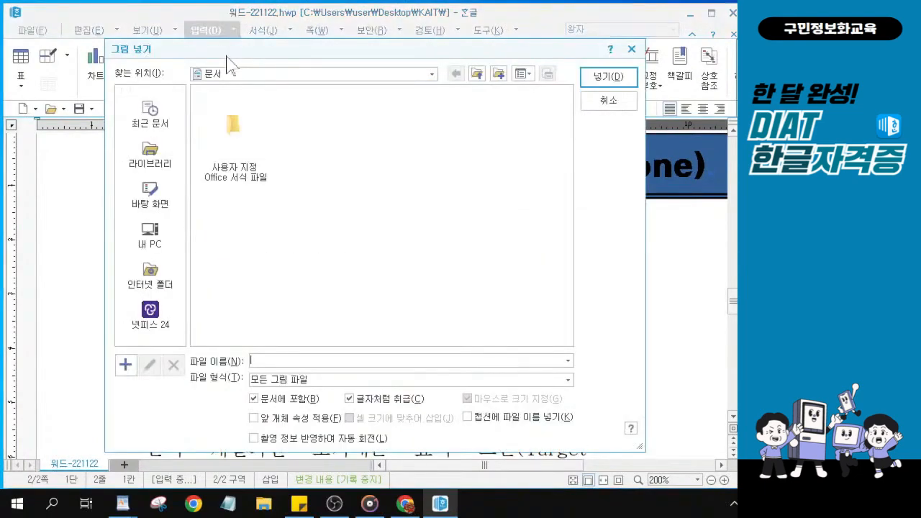
click(152, 188)
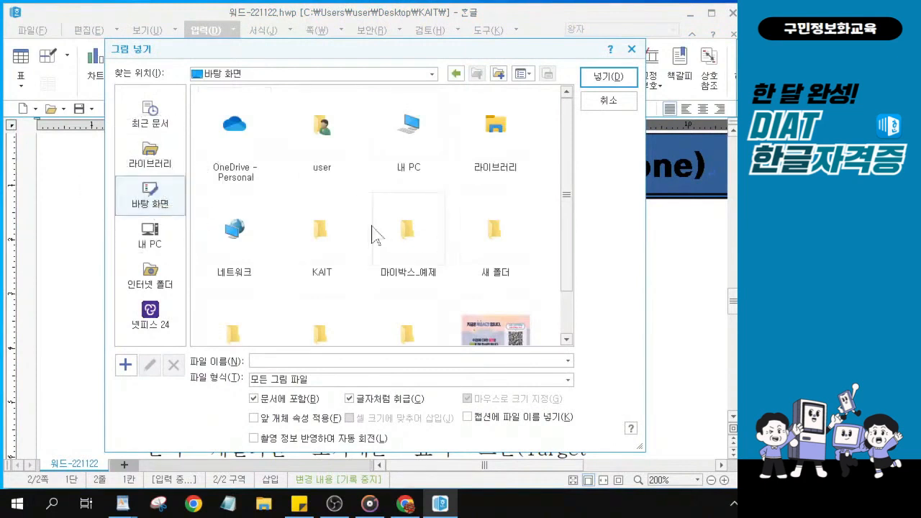
drag(568, 220, 573, 321)
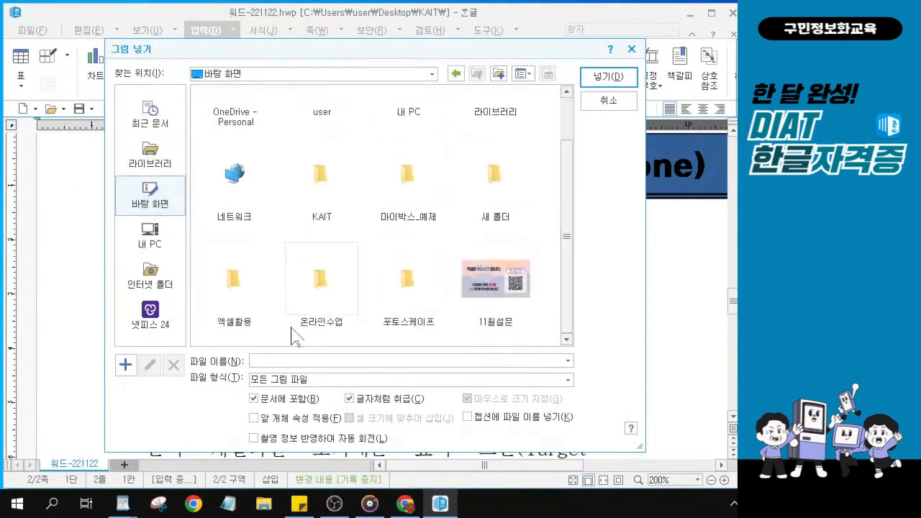
click(317, 181)
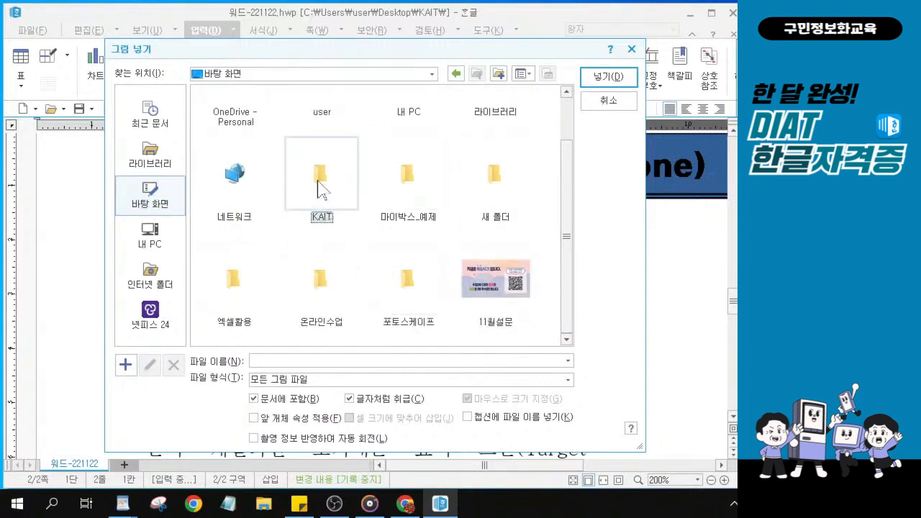
double_click(317, 180)
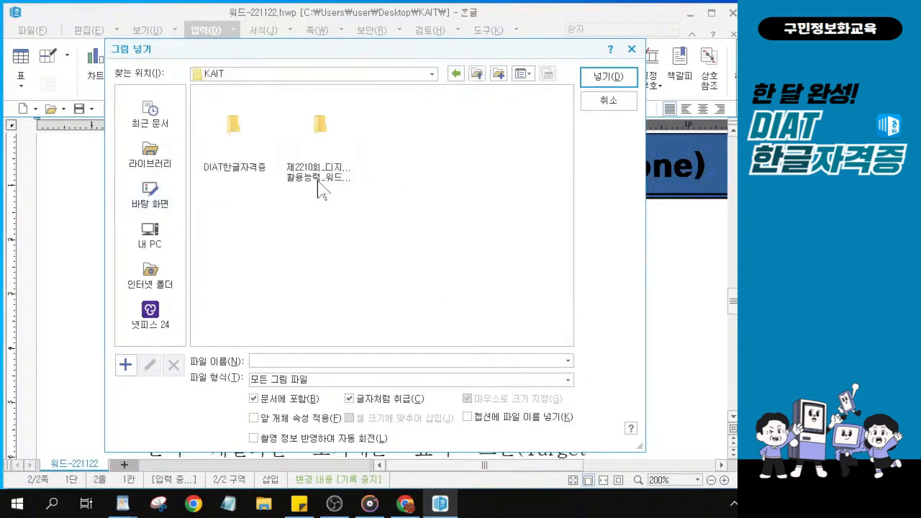
click(229, 125)
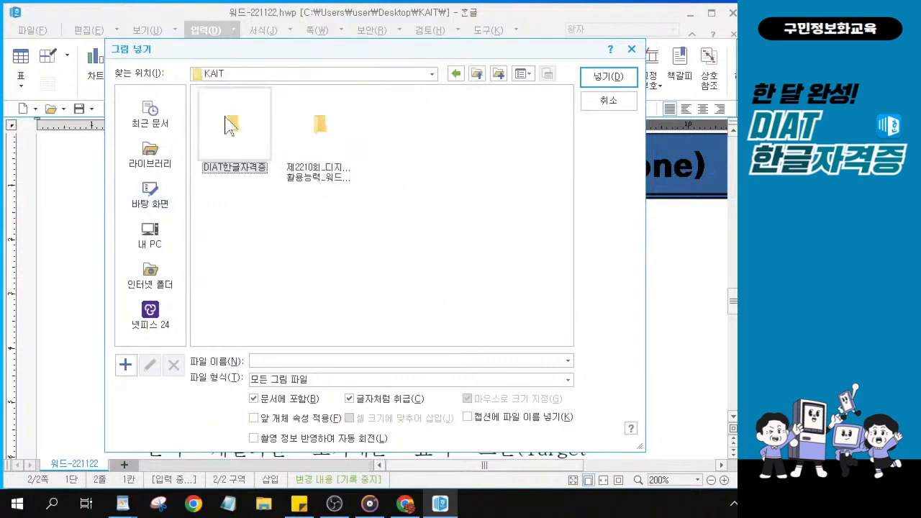
key(ctrl)
key(ctrl)
key(ctrl)
key(ctrl)
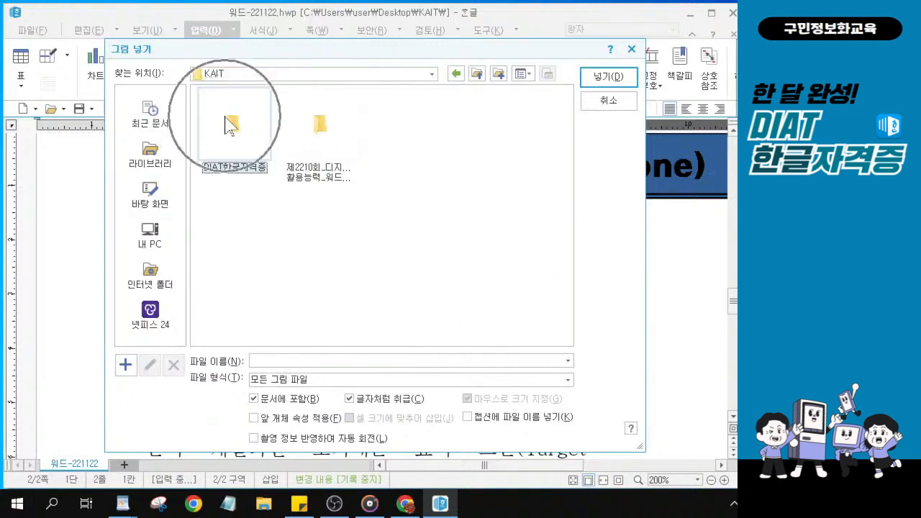
key(ctrl)
key(ctrl)
key(ctrl)
key(ctrl)
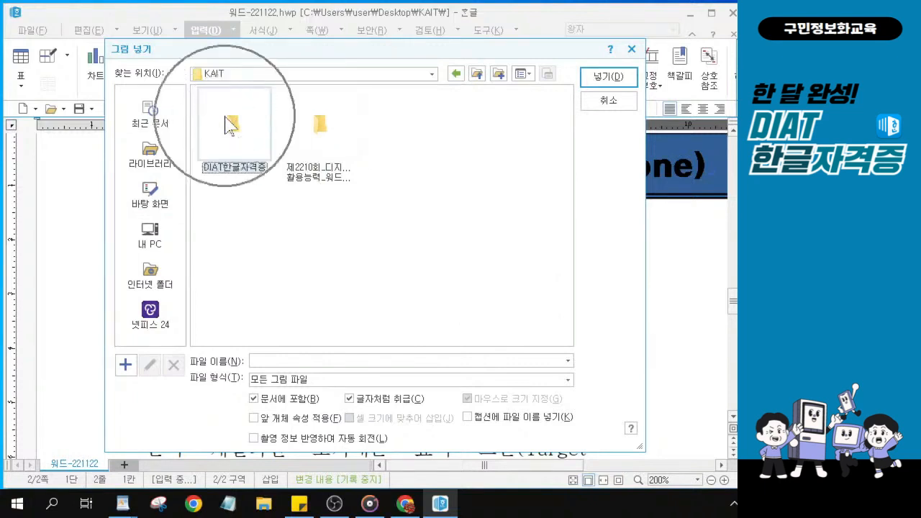
key(ctrl)
key(ctrl)
key(ctrl)
key(ctrl)
double_click(229, 125)
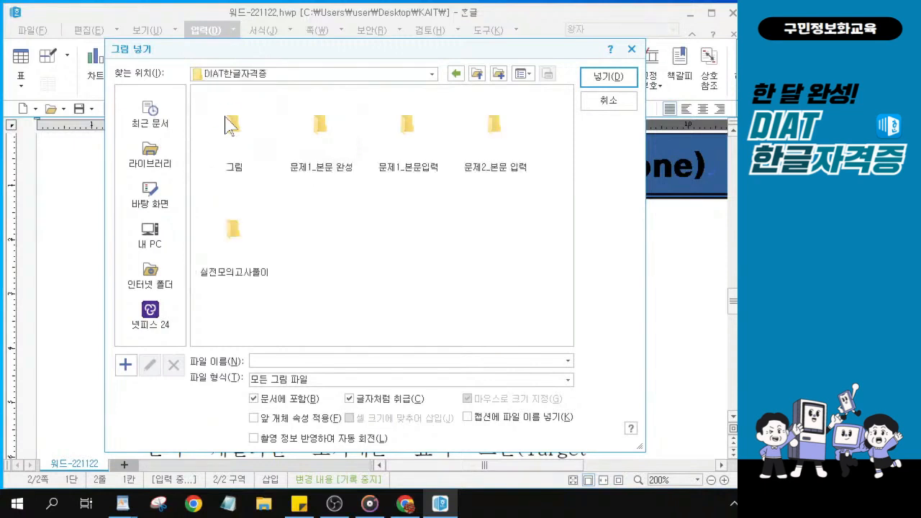
click(220, 262)
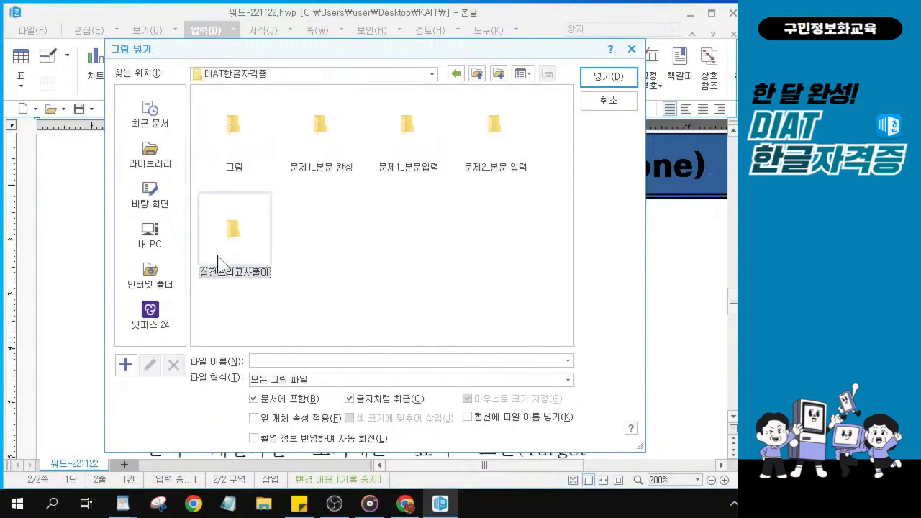
key(ctrl)
key(ctrl)
key(ctrl)
key(ctrl)
key(ctrl)
key(ctrl)
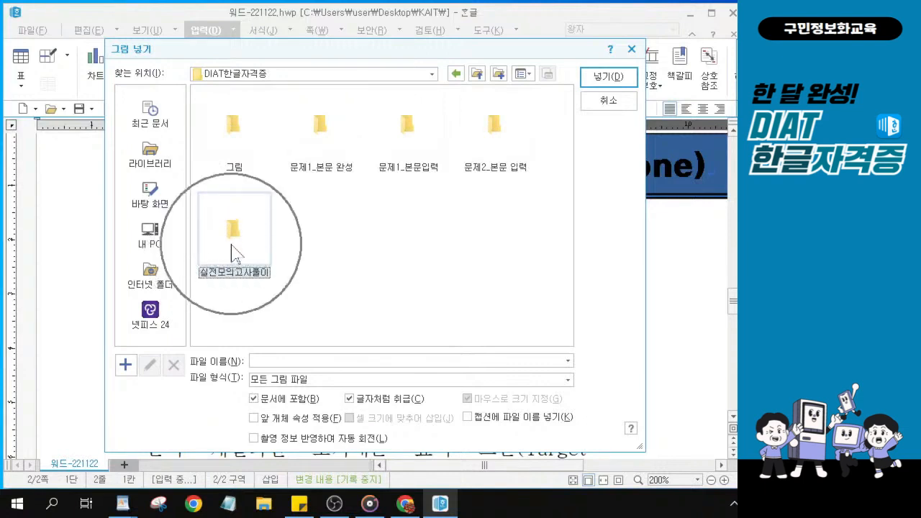
key(ctrl)
key(ctrl)
key(ctrl)
key(ctrl)
key(ctrl)
key(ctrl)
double_click(233, 252)
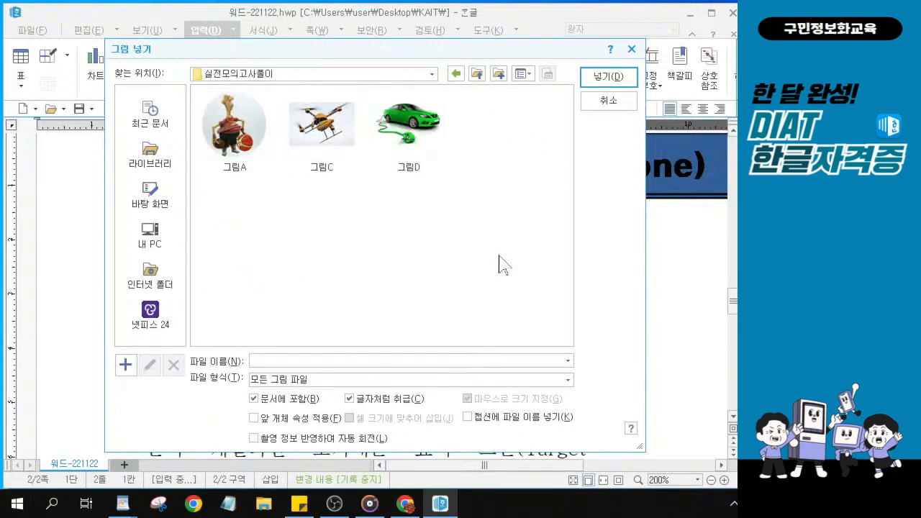
Choose the drone picture 그림C and insert it into the document
click(329, 128)
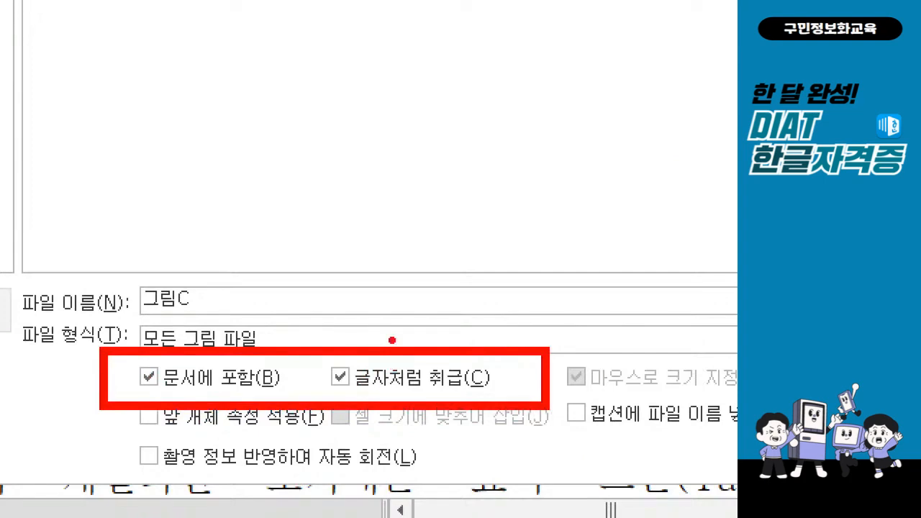
key(Escape)
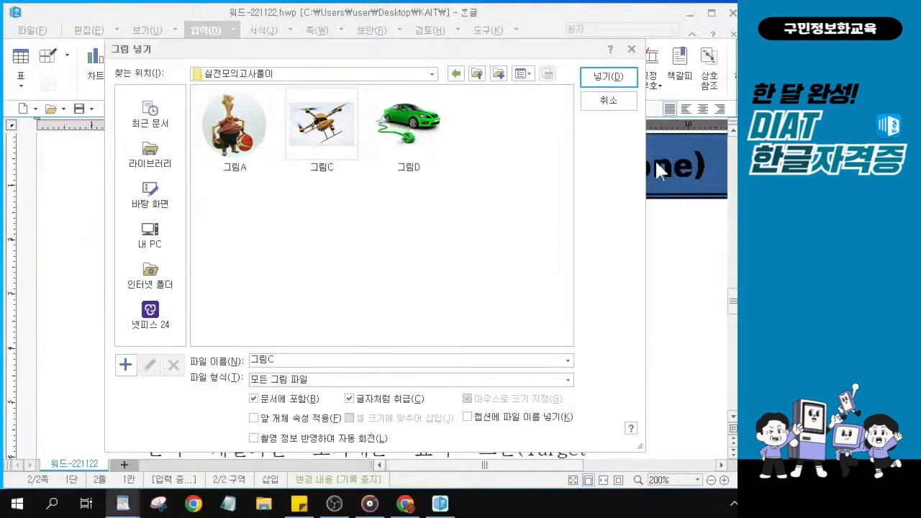
key(ctrl)
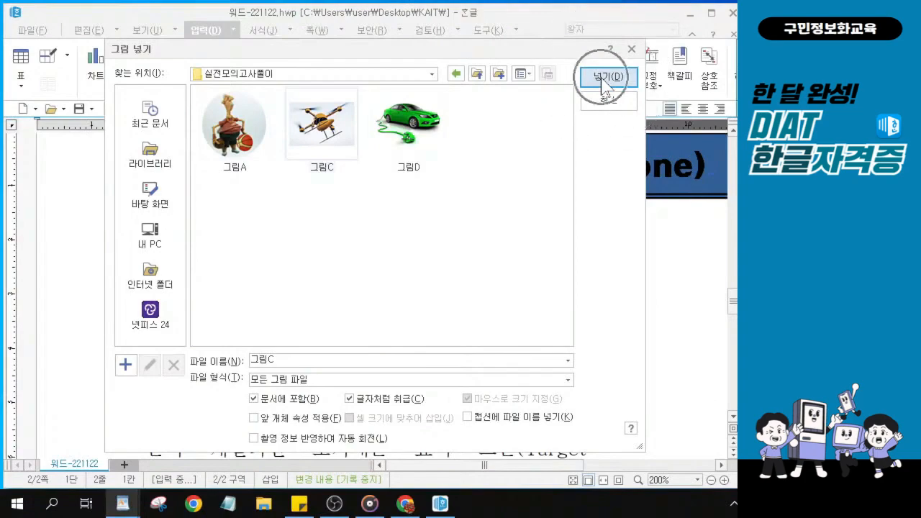
click(604, 80)
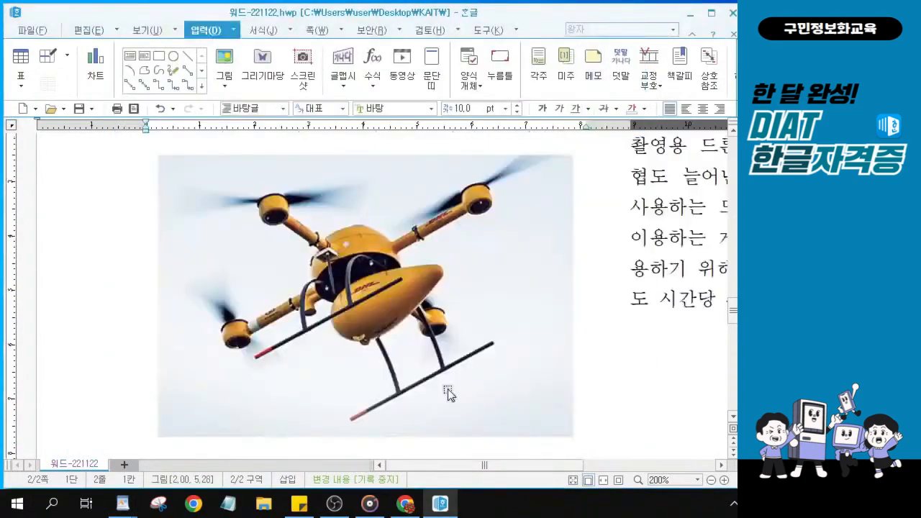
Scroll down and select the inserted drone picture
ctrl+scroll(403, 324, down, 10)
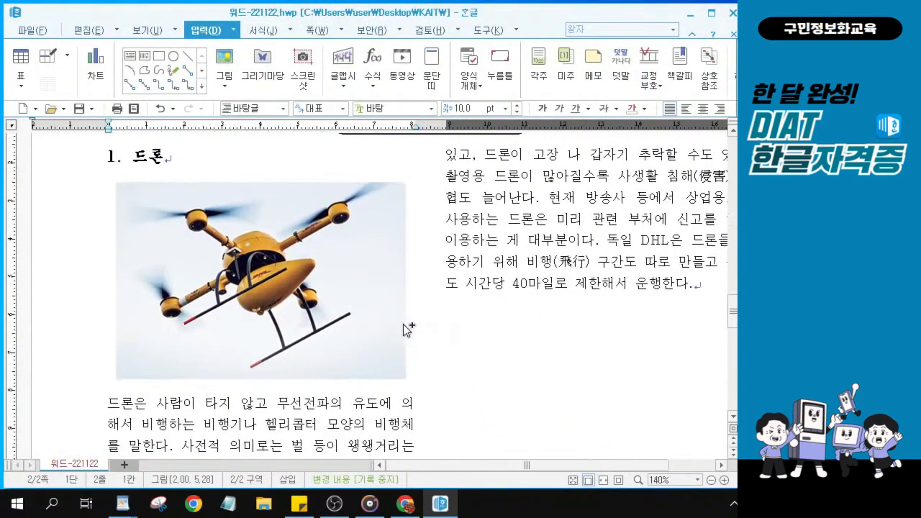
ctrl+scroll(402, 324, down, 3)
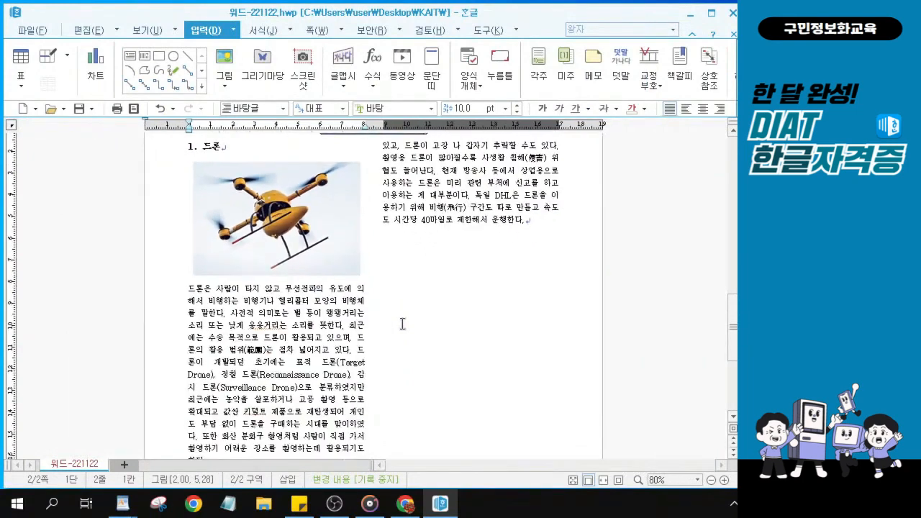
click(273, 208)
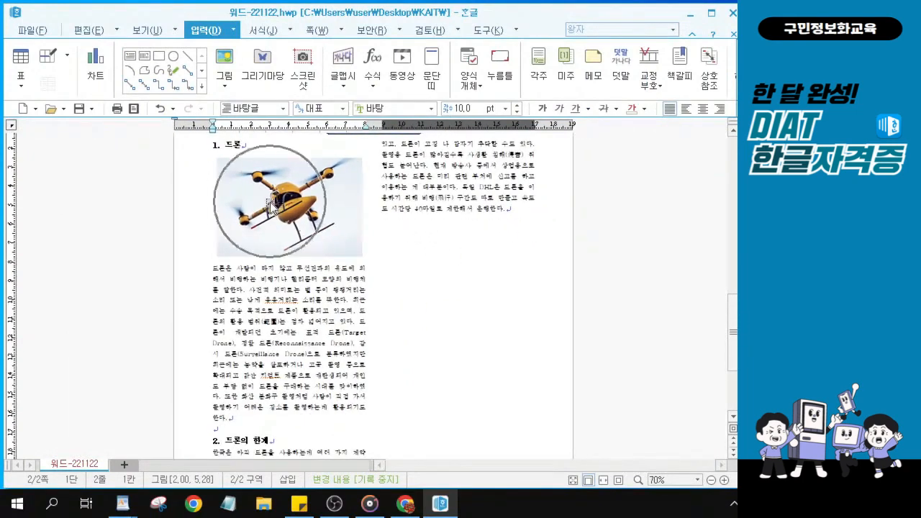
click(273, 208)
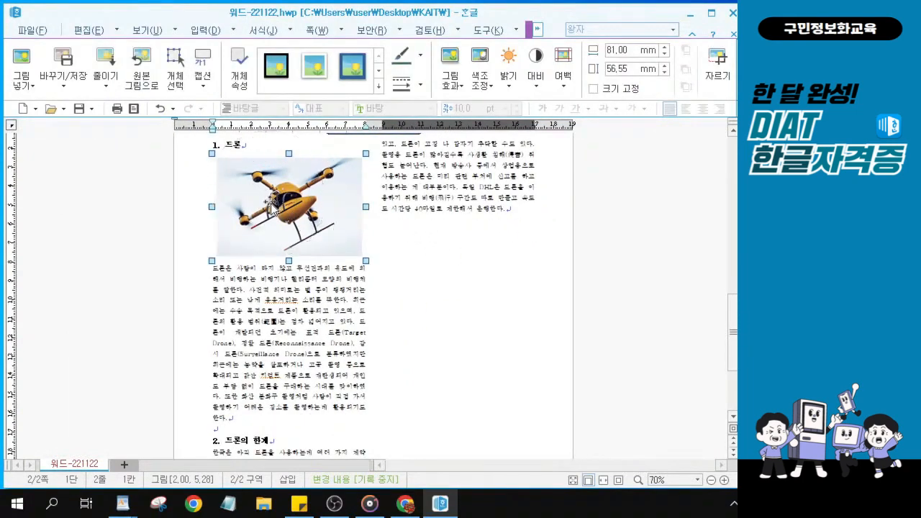
click(274, 208)
In the picture's properties, set width 40 mm, height 30 mm, and turn off 글자처럼 취급
double_click(274, 208)
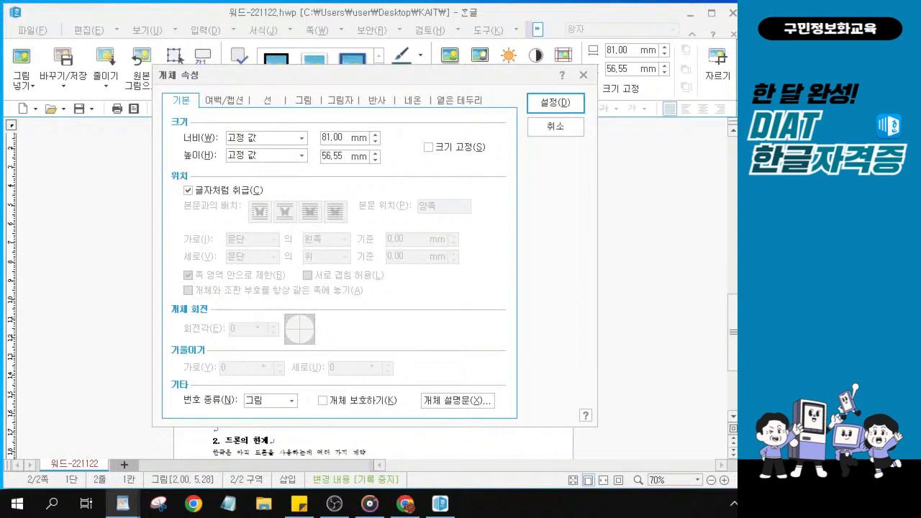
click(343, 137)
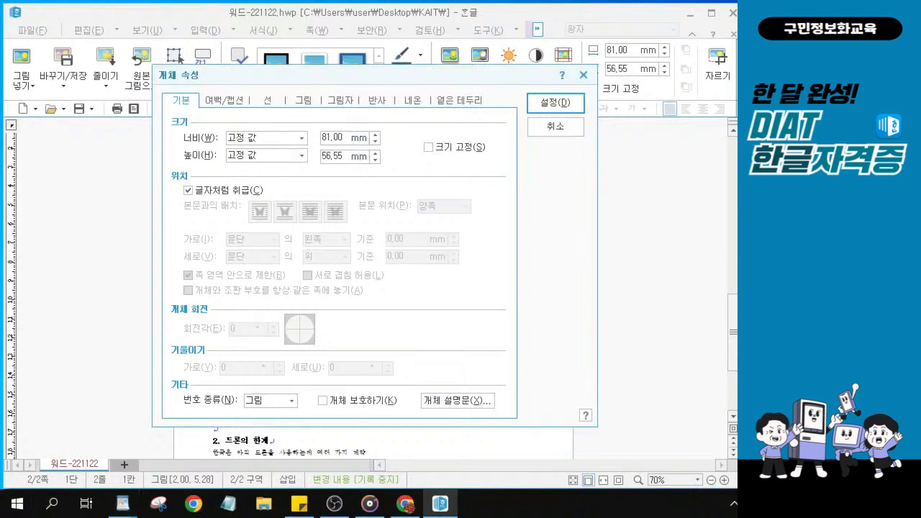
key(shift+Home)
text(40)
double_click(349, 156)
text(30)
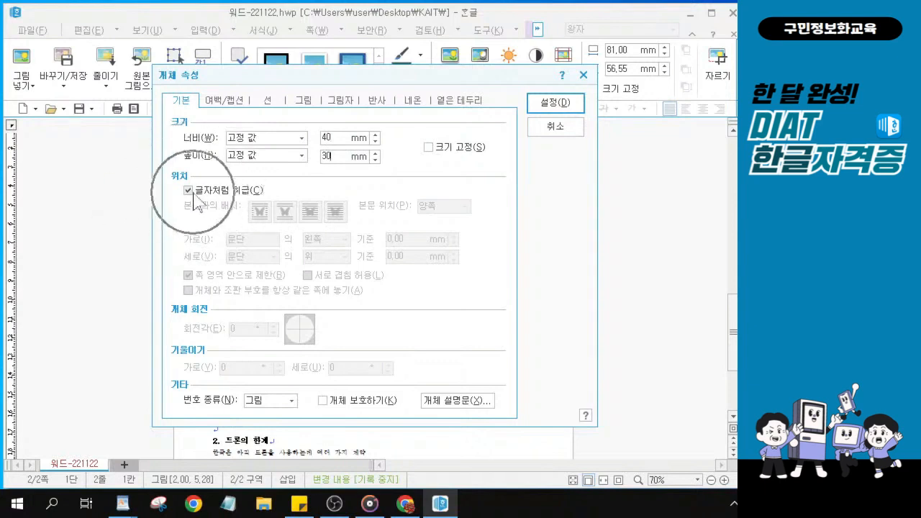
click(188, 192)
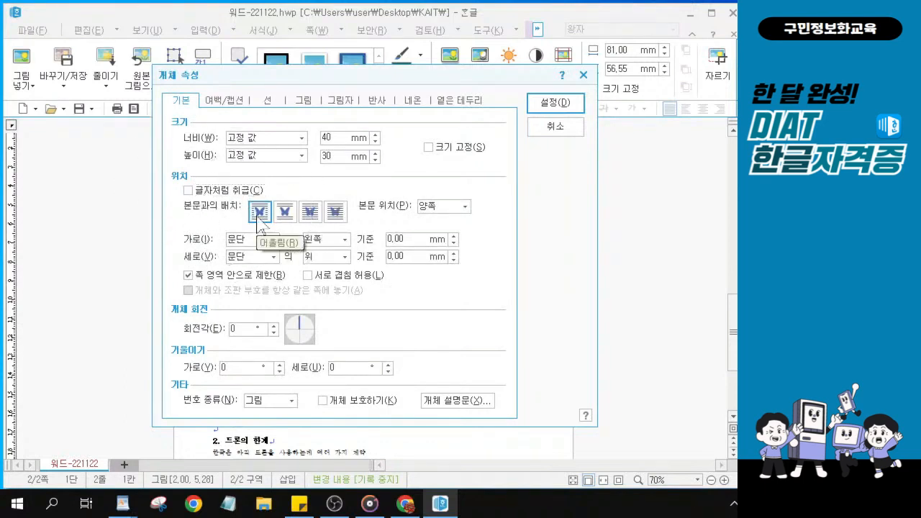
Set the picture's horizontal and vertical reference to 쪽 with a 24 mm vertical offset, and apply
click(274, 239)
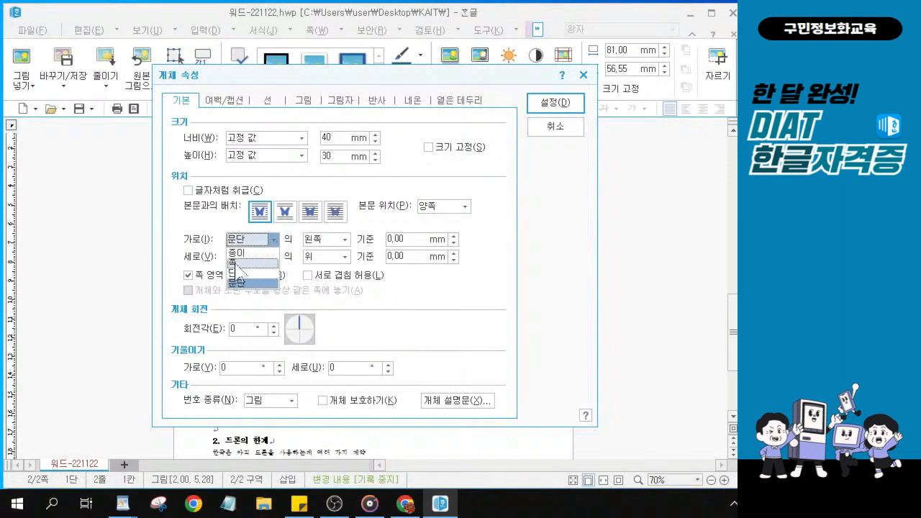
click(237, 263)
click(272, 258)
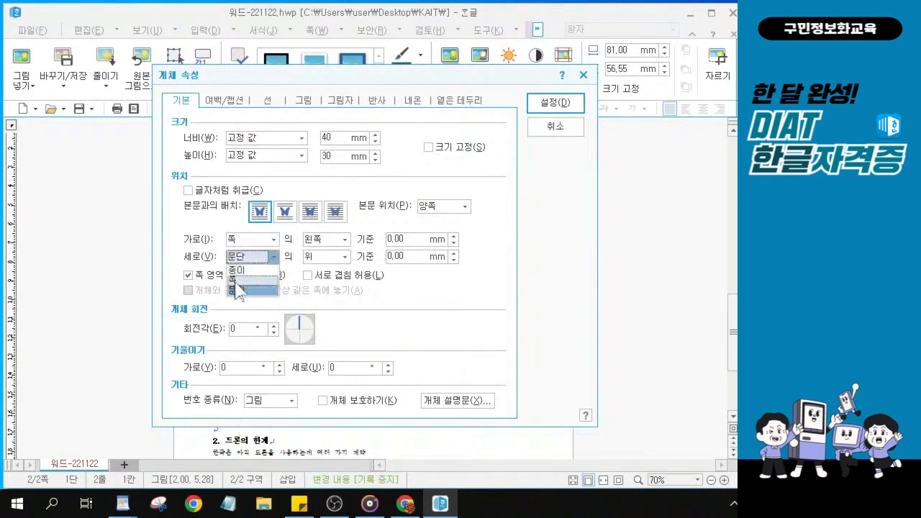
click(236, 275)
drag(410, 257, 136, 218)
text(24)
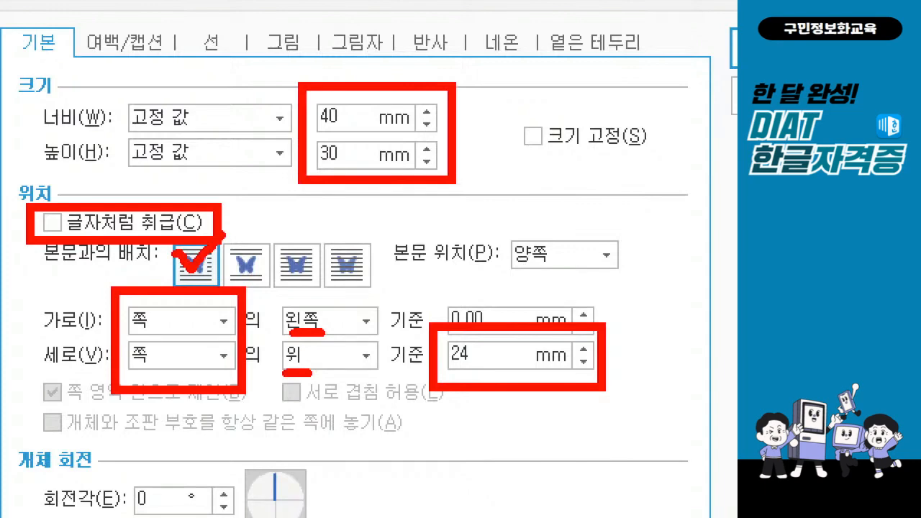
click(552, 103)
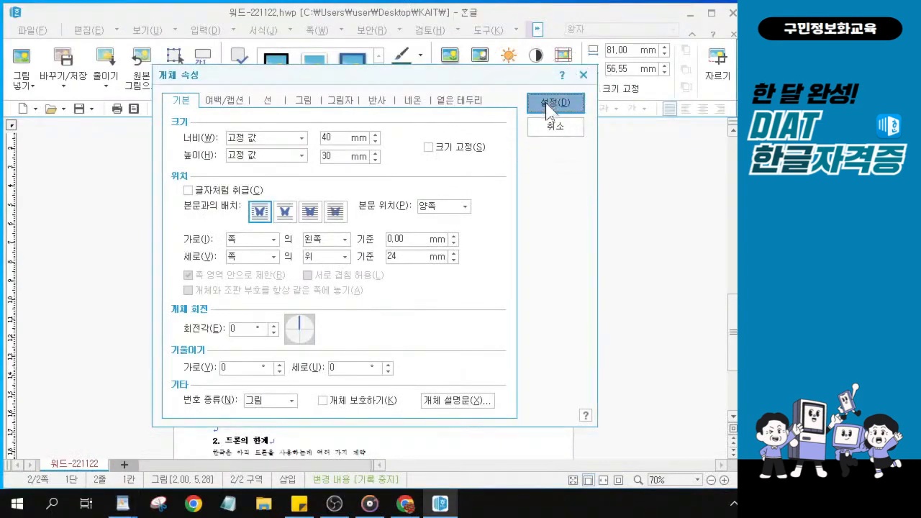
click(551, 104)
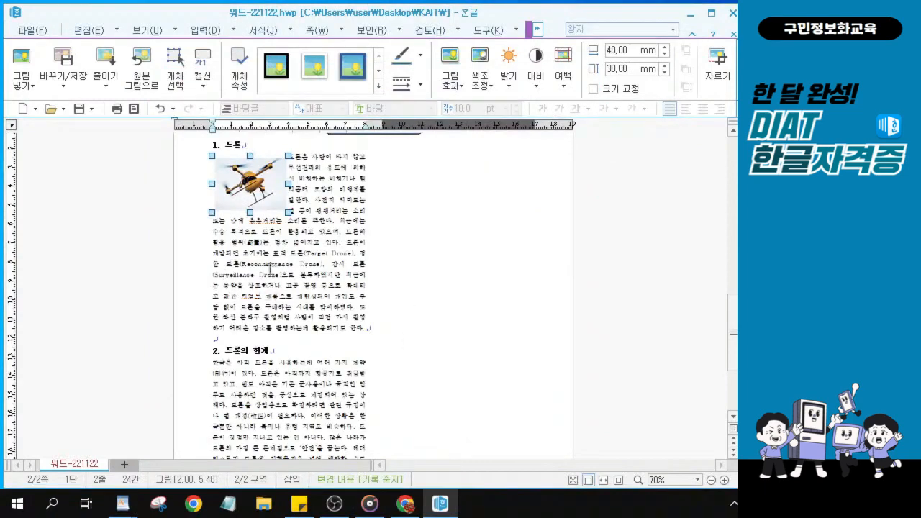
ctrl+scroll(268, 186, up, 4)
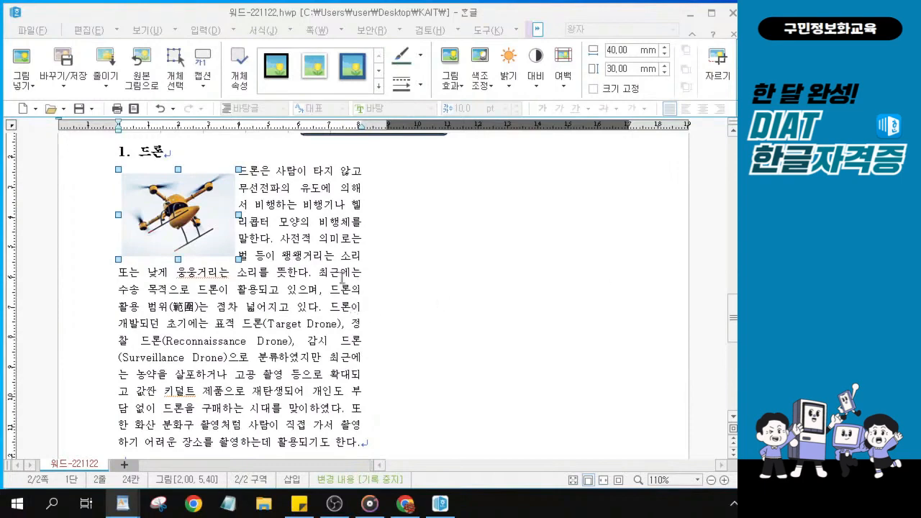
scroll(278, 315, down, 3)
scroll(275, 290, down, 3)
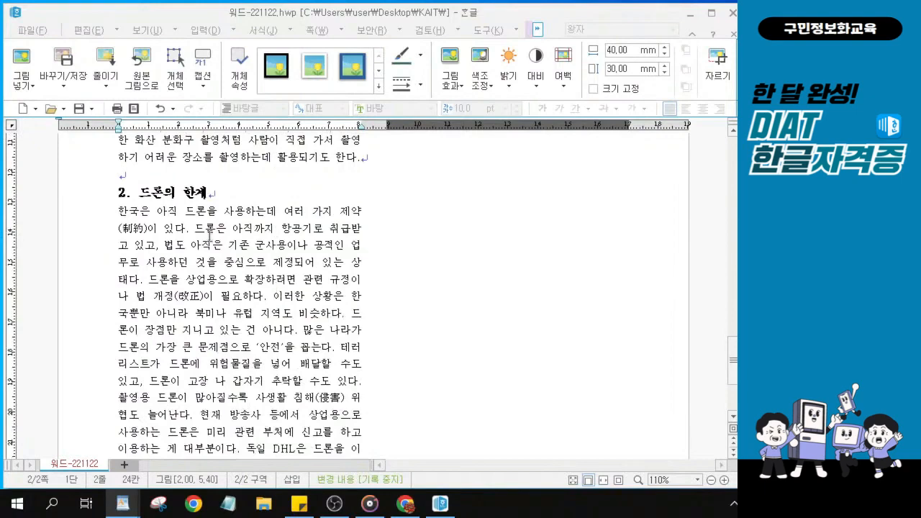
key(ctrl)
key(ctrl)
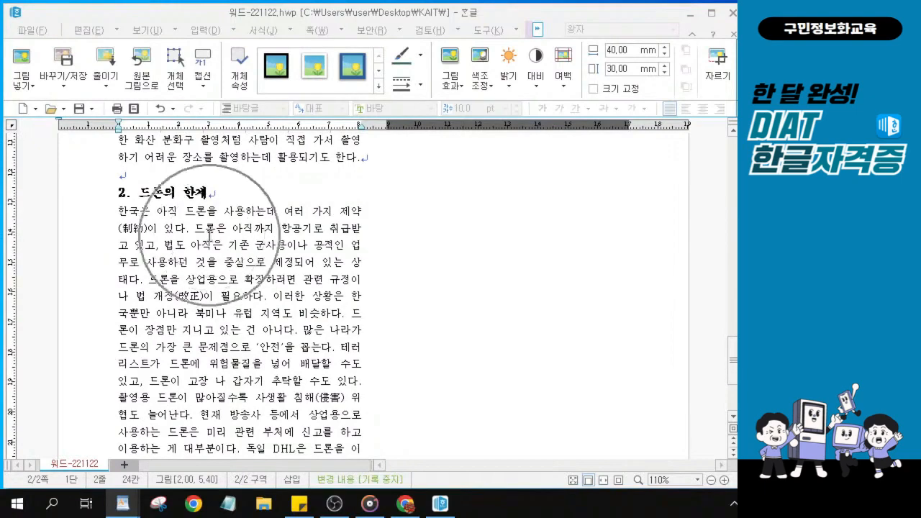
scroll(237, 301, down, 2)
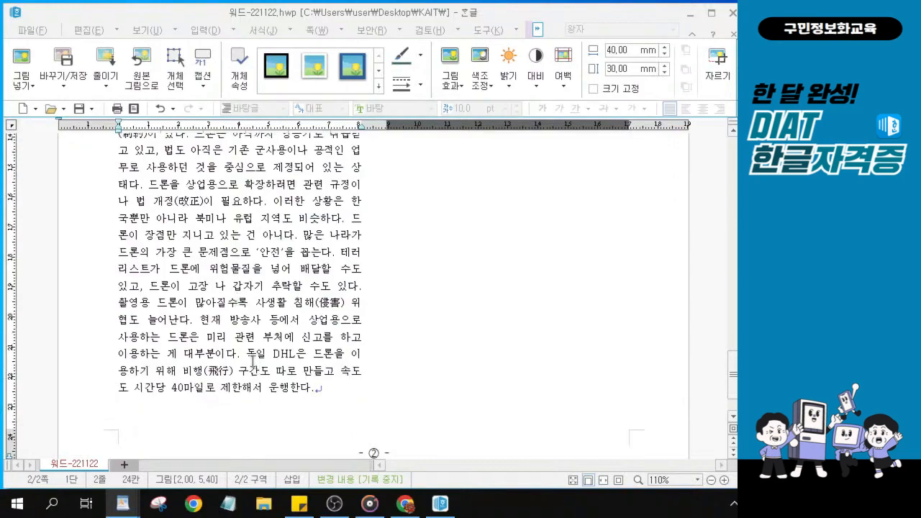
click(251, 360)
scroll(250, 362, up, 3)
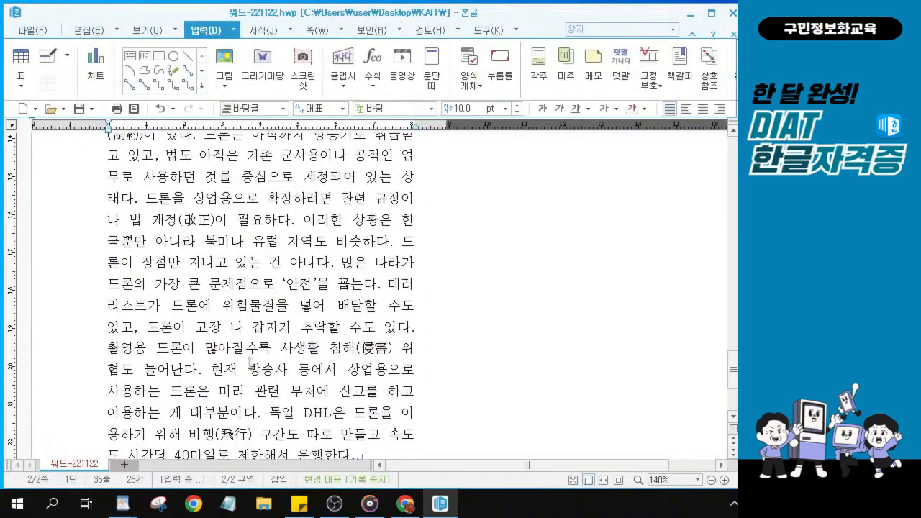
scroll(250, 364, down, 2)
scroll(385, 405, up, 4)
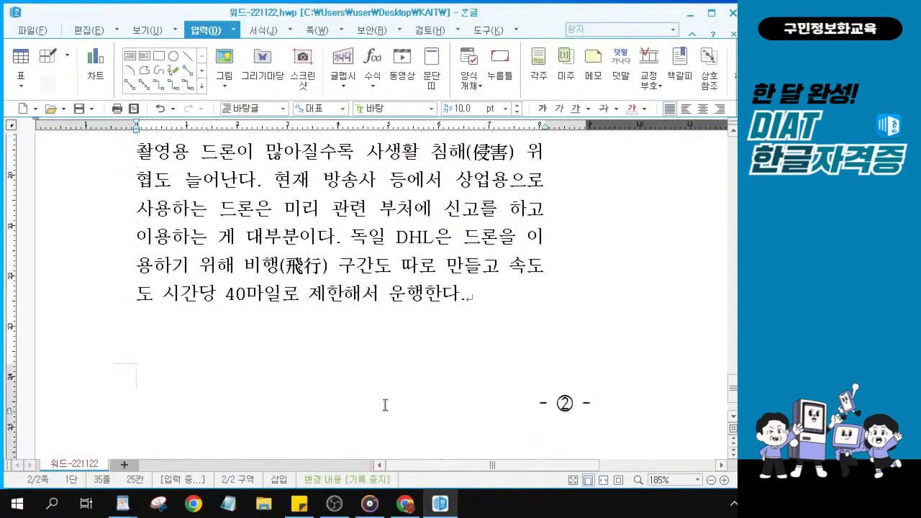
scroll(393, 285, up, 1)
scroll(353, 318, down, 1)
drag(351, 237, 539, 297)
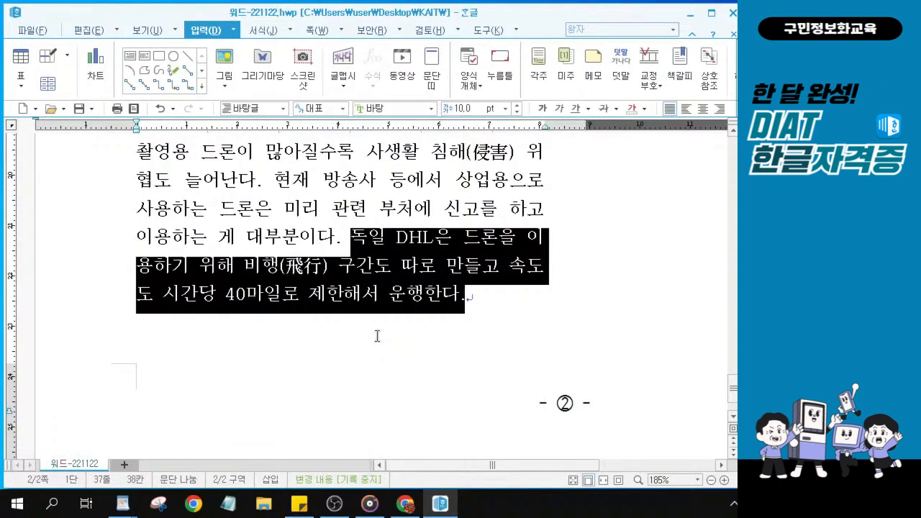
Put the caret right after DHL in the last paragraph and show the 입력 commands
click(420, 238)
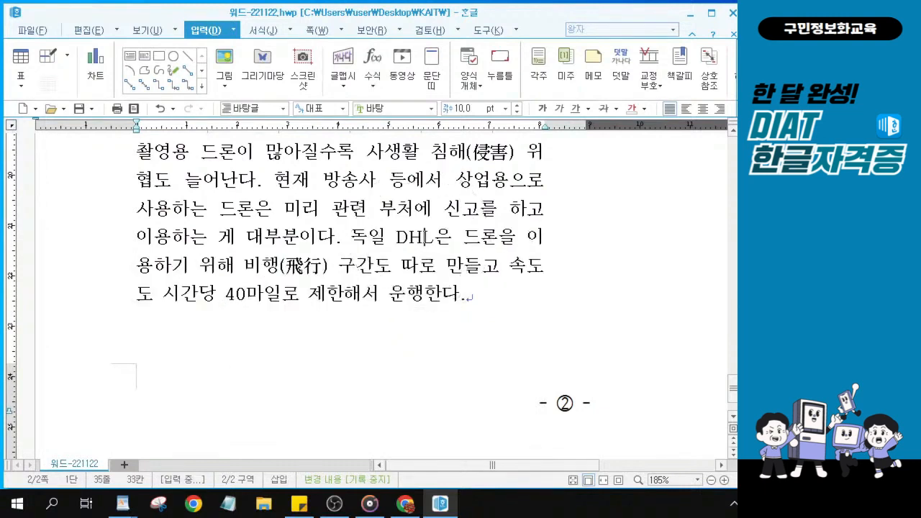
key(alt+Tab)
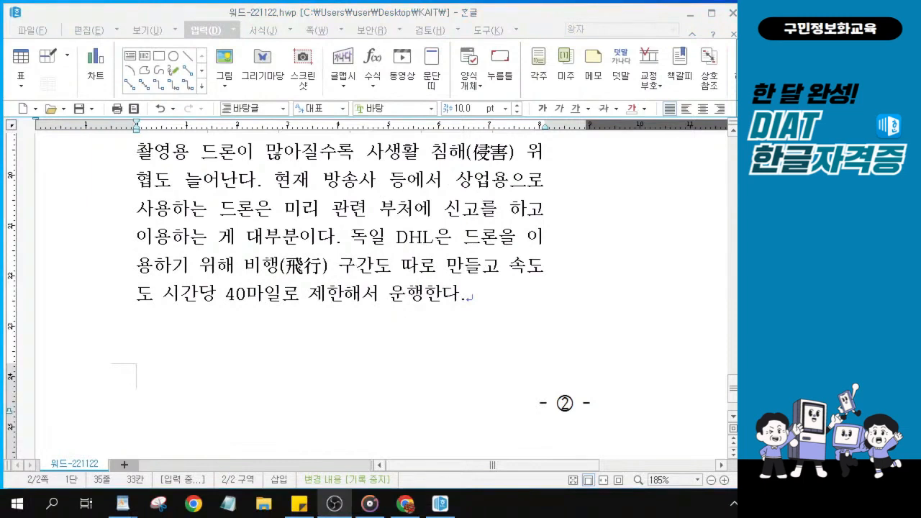
key(alt+Tab)
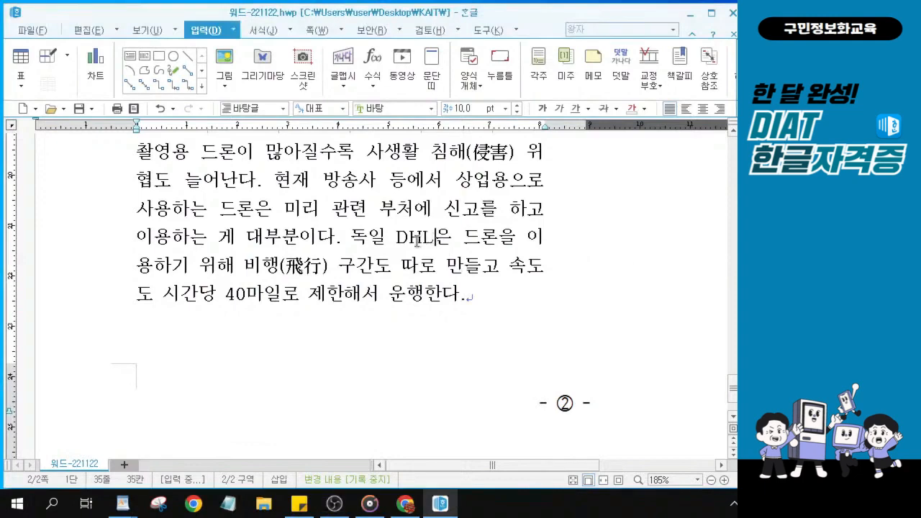
click(418, 239)
ctrl+scroll(418, 239, up, 1)
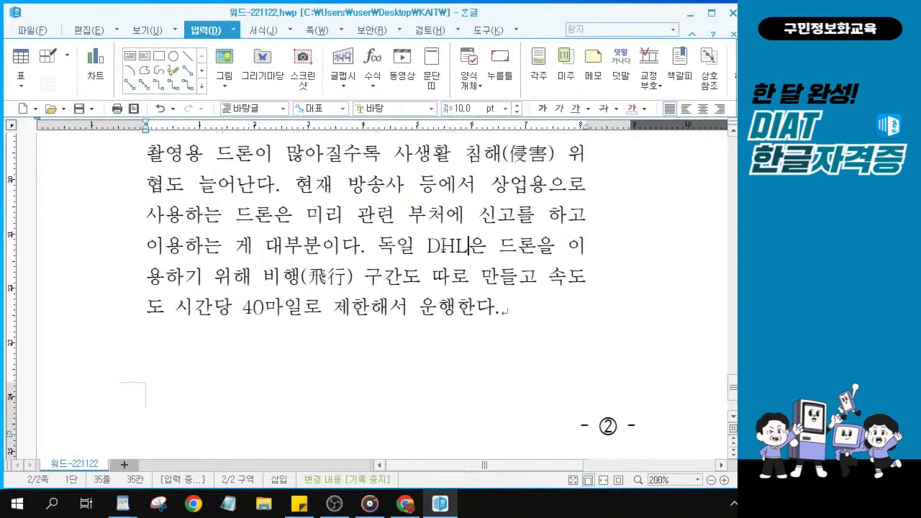
ctrl+scroll(458, 249, up, 1)
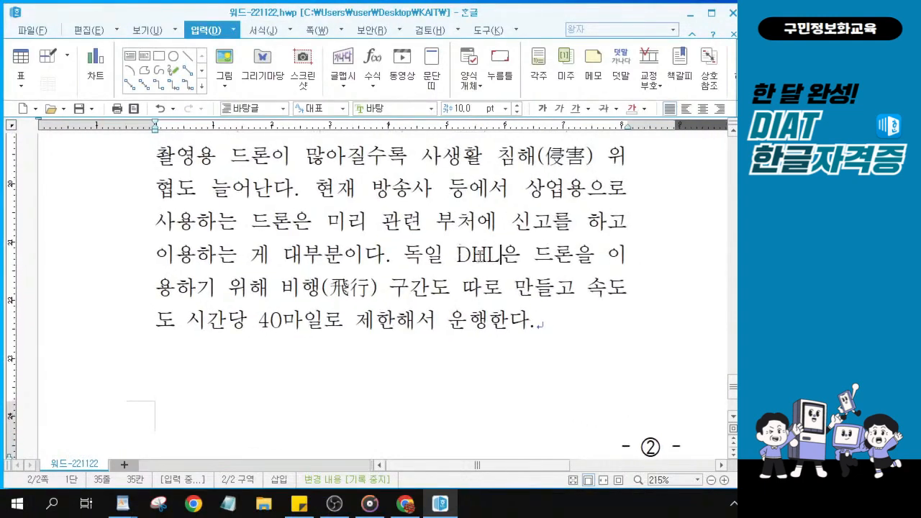
click(487, 255)
click(487, 257)
click(488, 256)
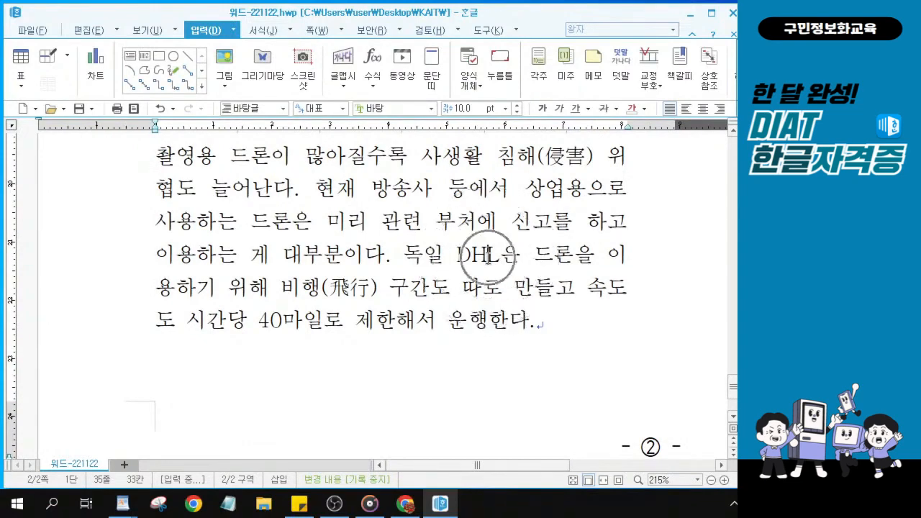
click(488, 257)
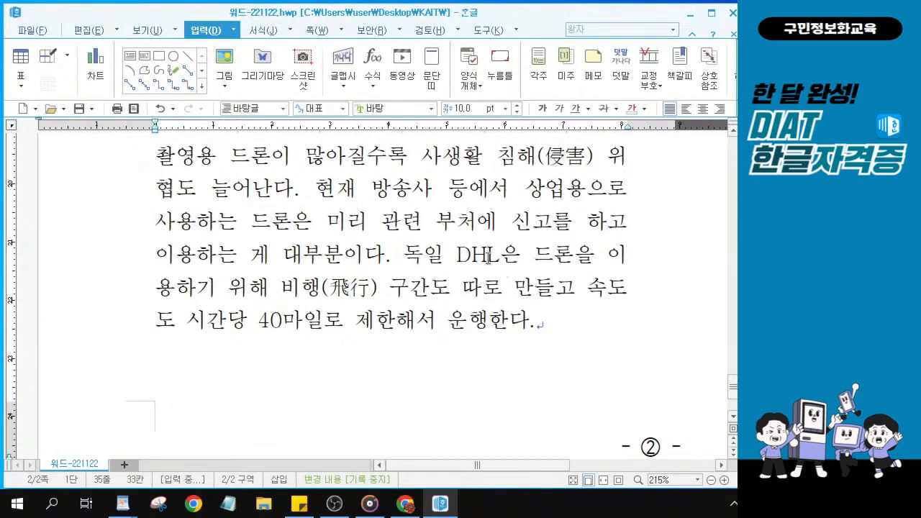
click(488, 256)
click(487, 256)
click(537, 85)
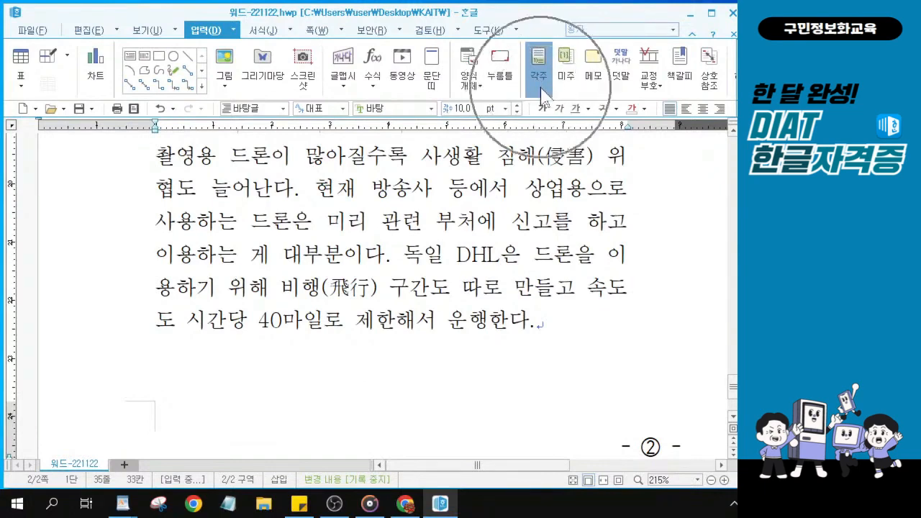
Insert a footnote after DHL reading 독일에 본사를 둔 세계적인 종합물류기업
click(541, 89)
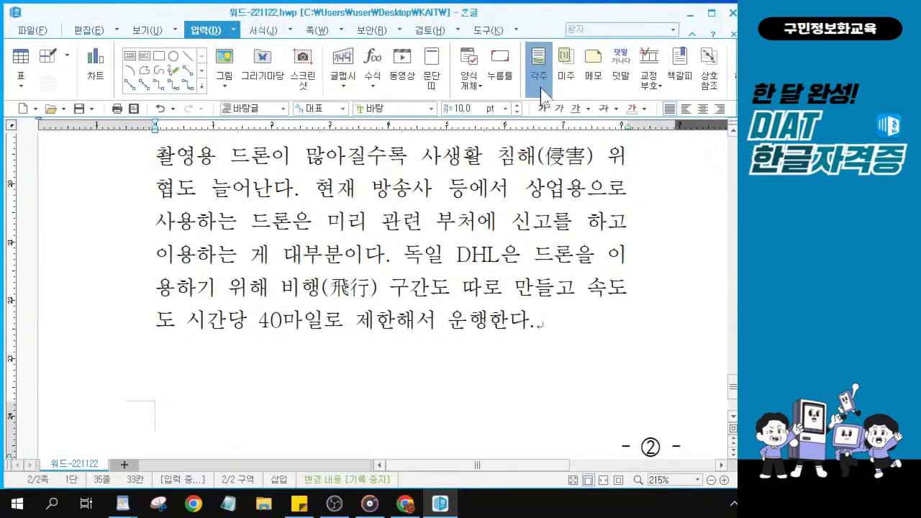
click(541, 92)
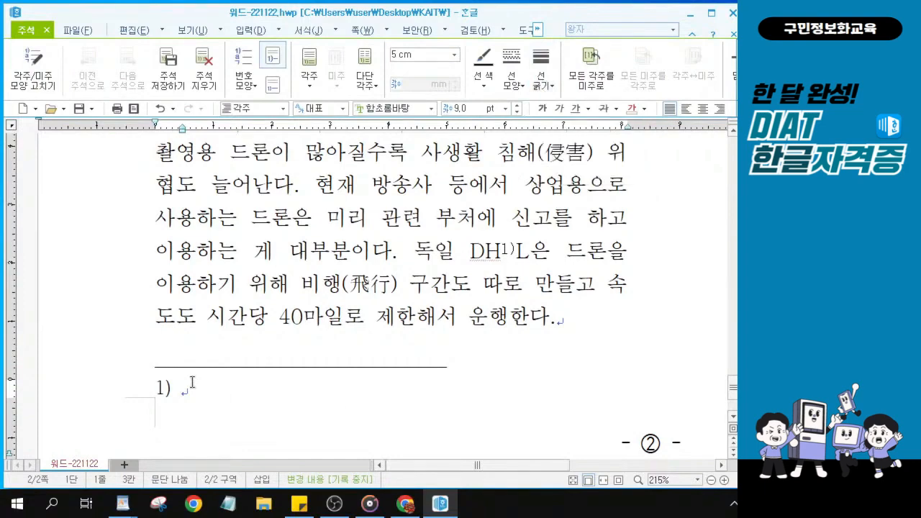
text(ehrdlfdp)
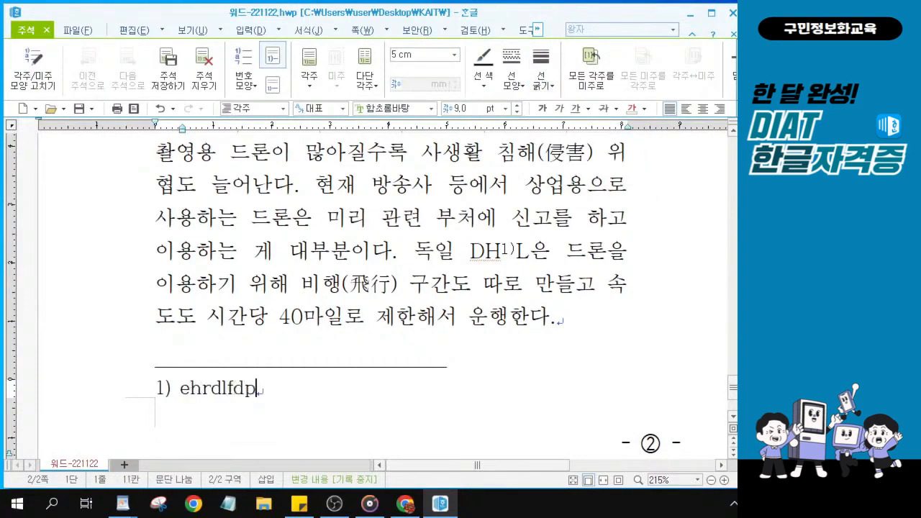
text( 본사르)
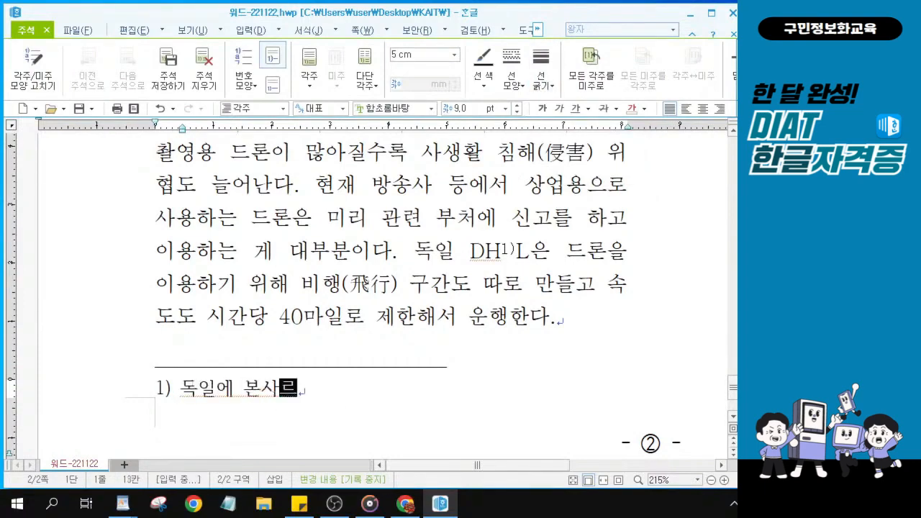
text(ㄹ )
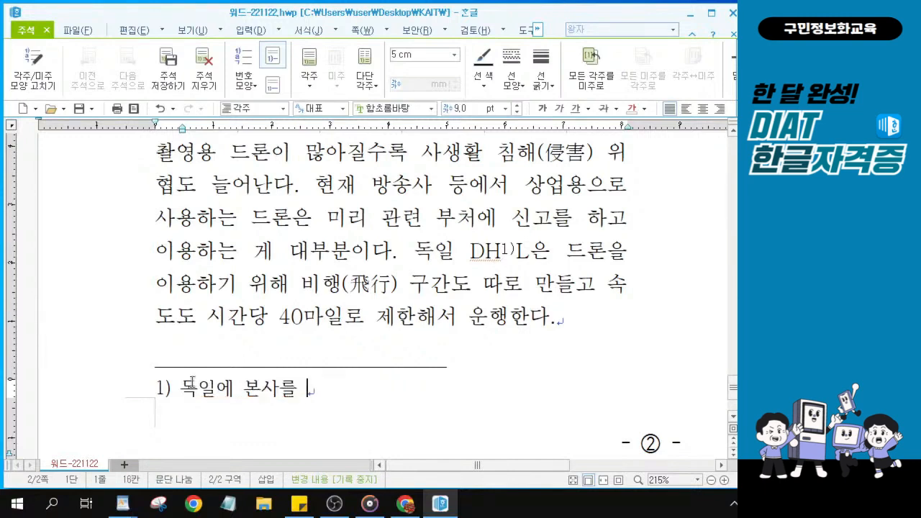
text(둔 )
text(세계)
text(적인 종)
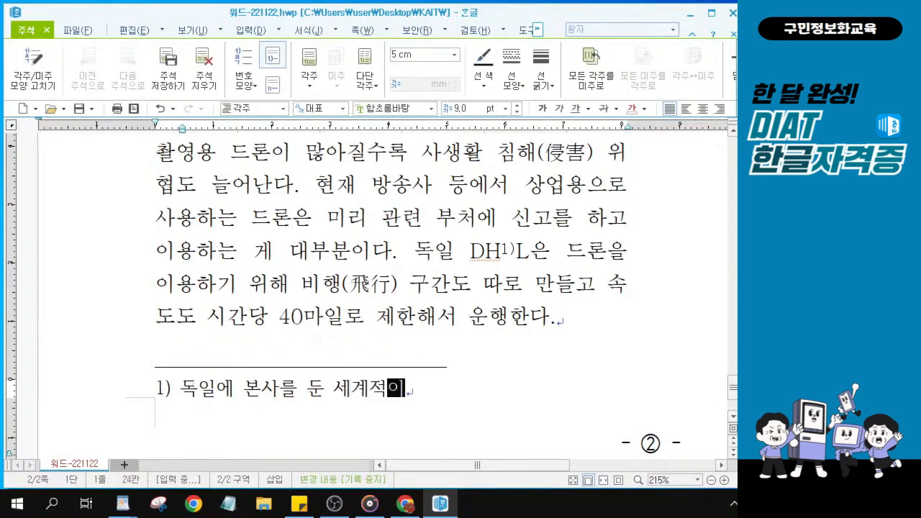
text(합)
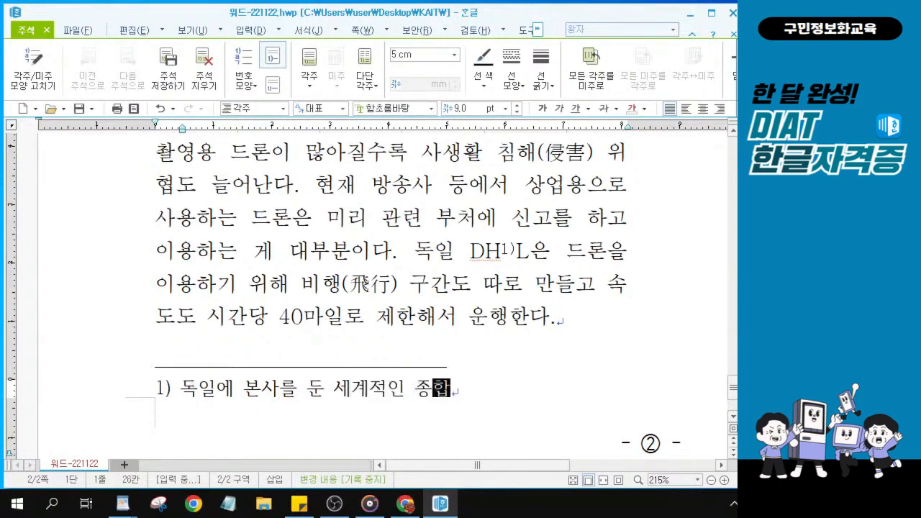
text(물)
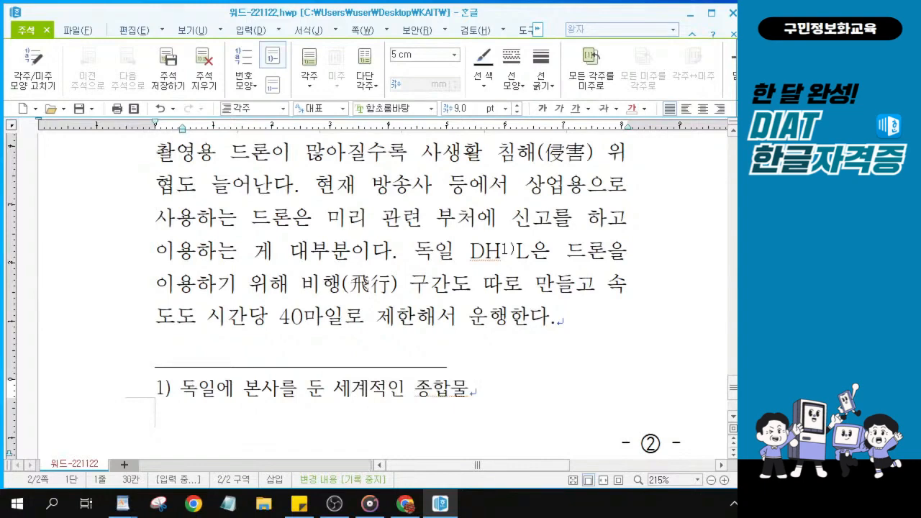
text(류기업)
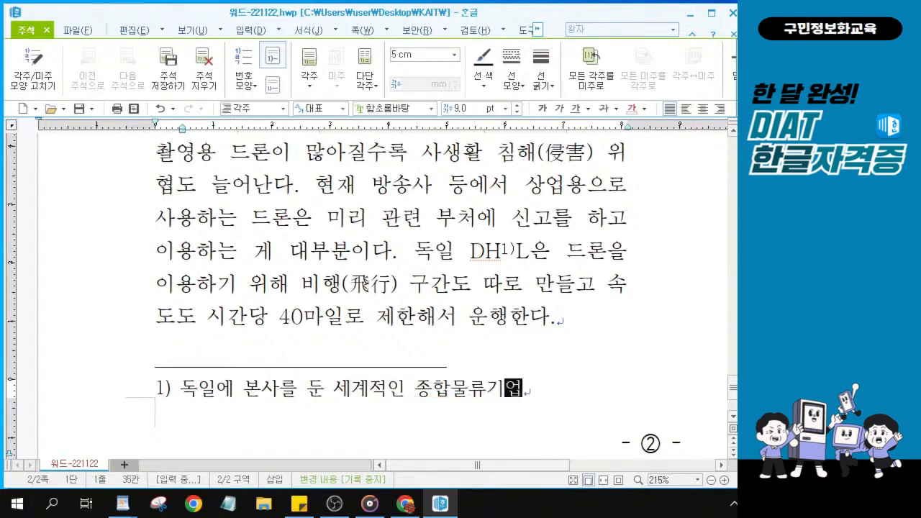
key(alt+Tab)
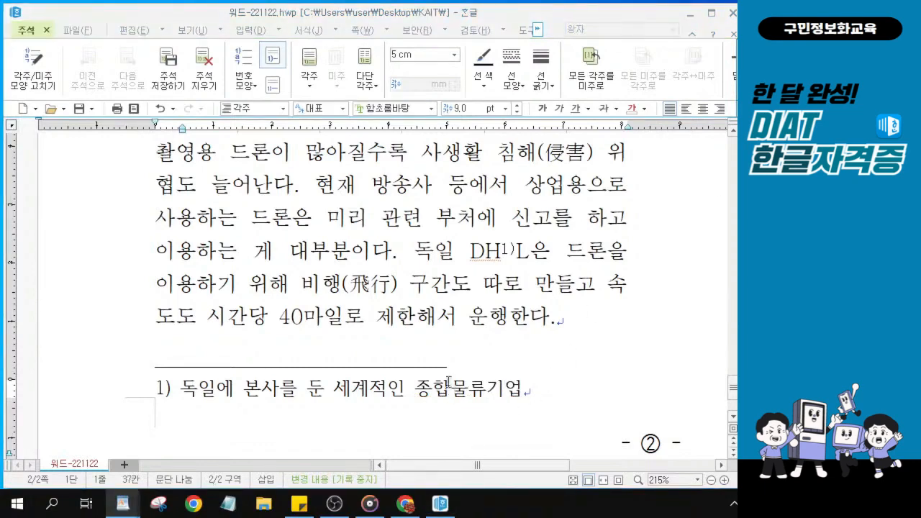
Select the whole footnote line at the bottom of page 2
scroll(448, 381, up, 1)
scroll(448, 381, up, 10)
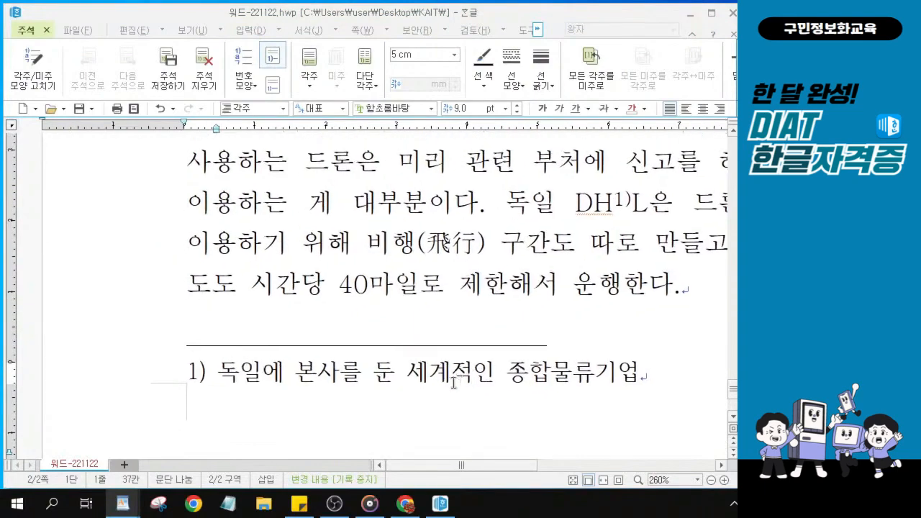
scroll(453, 381, up, 2)
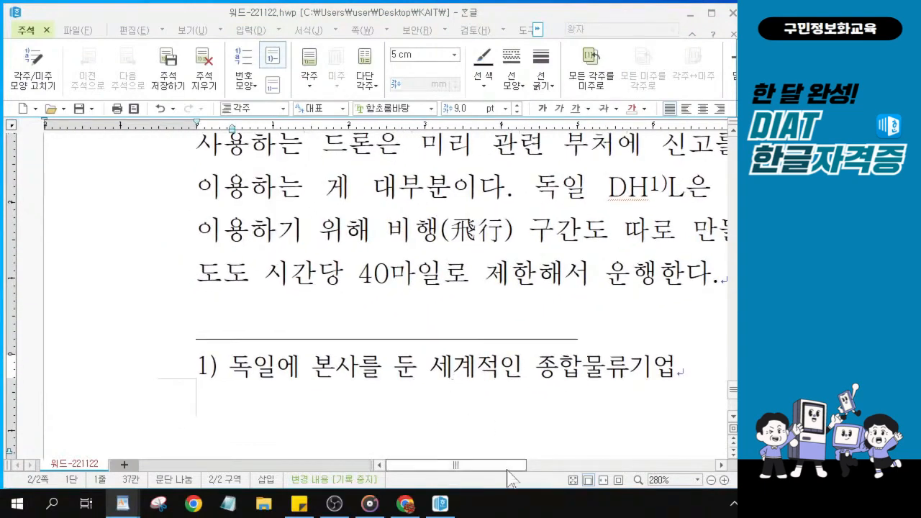
drag(513, 469, 533, 480)
scroll(530, 425, up, 3)
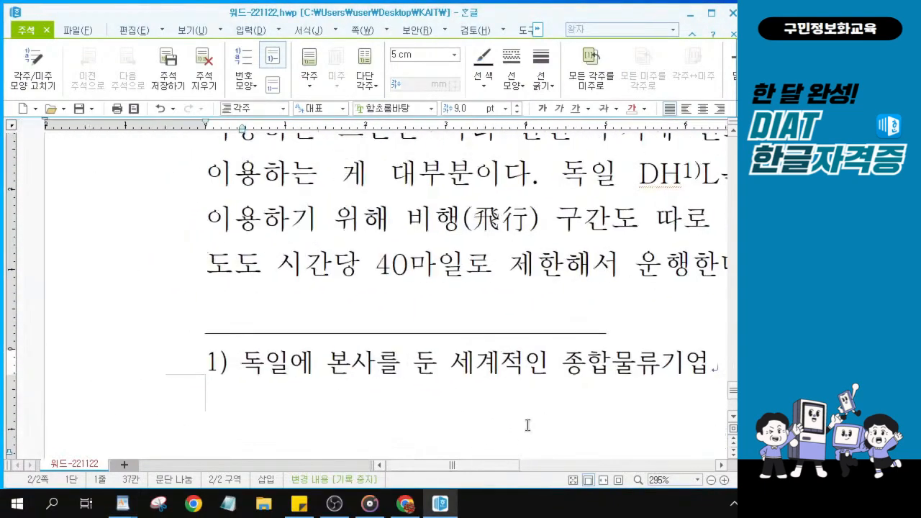
scroll(527, 425, up, 3)
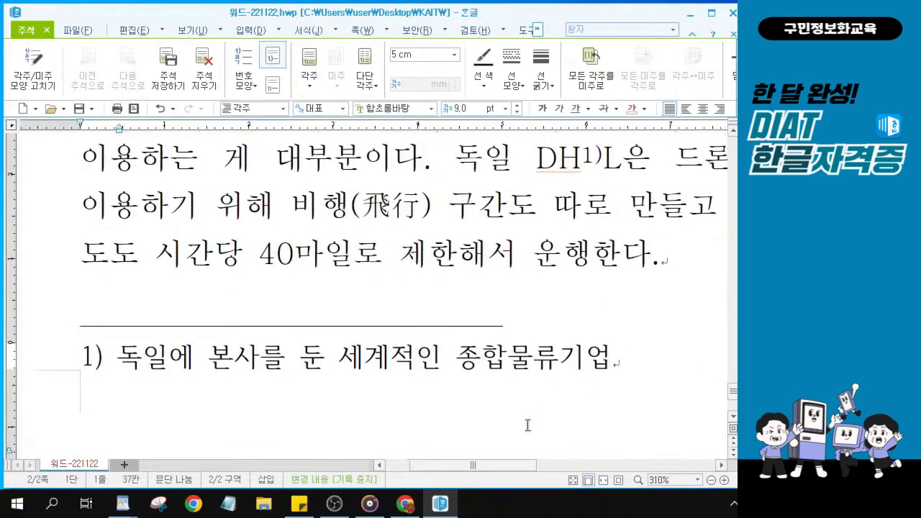
scroll(528, 425, up, 1)
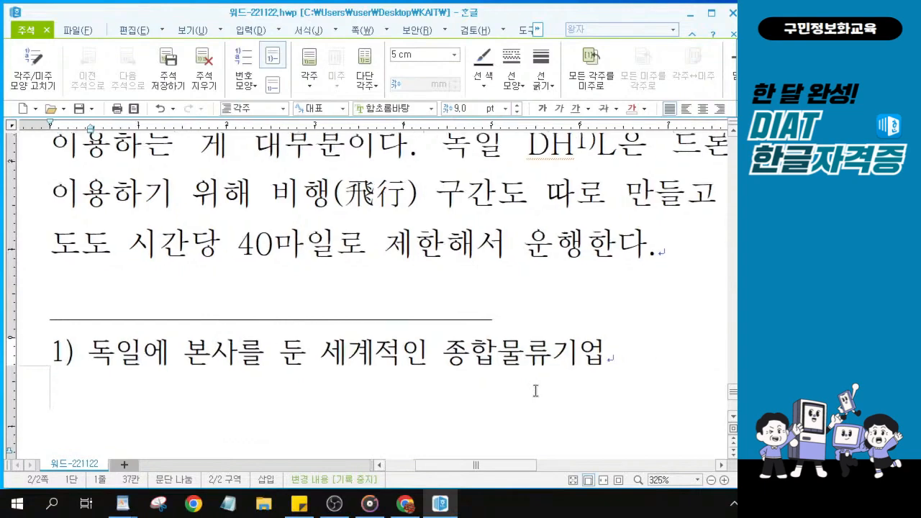
drag(520, 465, 512, 469)
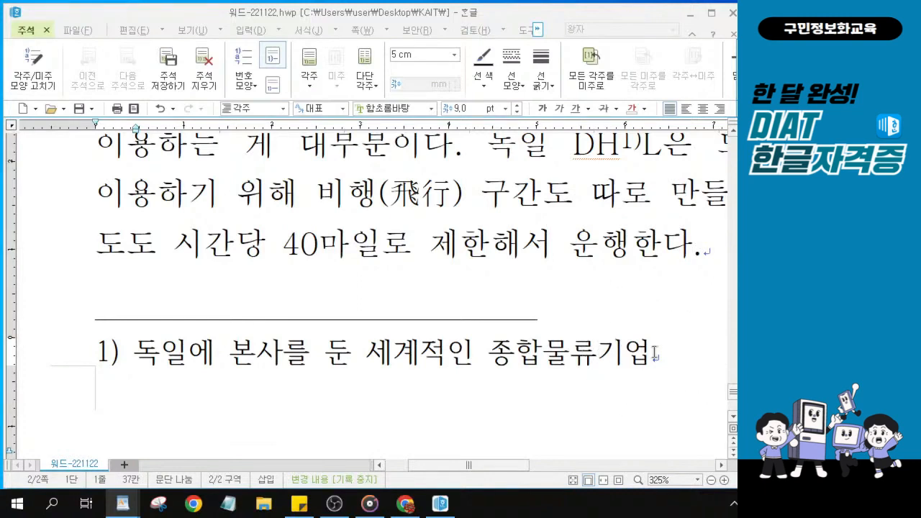
drag(659, 354, 91, 351)
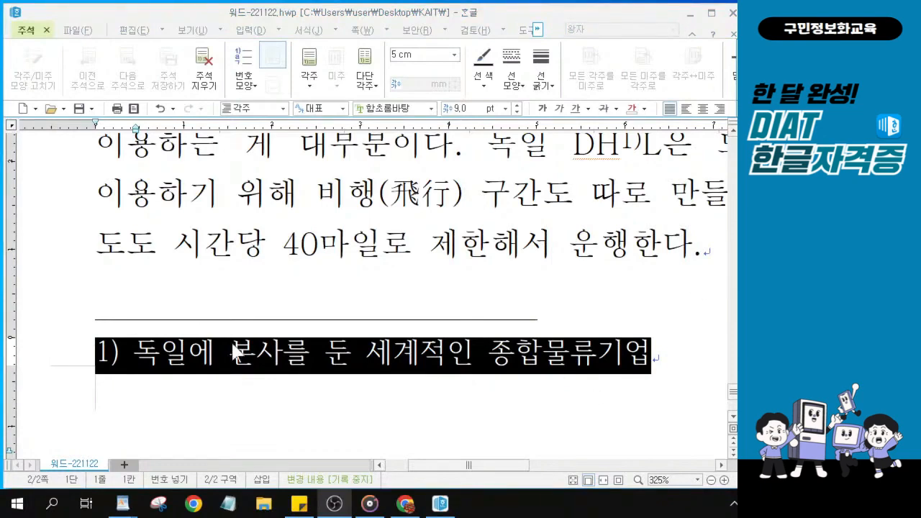
Change the selected footnote text's font to 굴림체
click(388, 108)
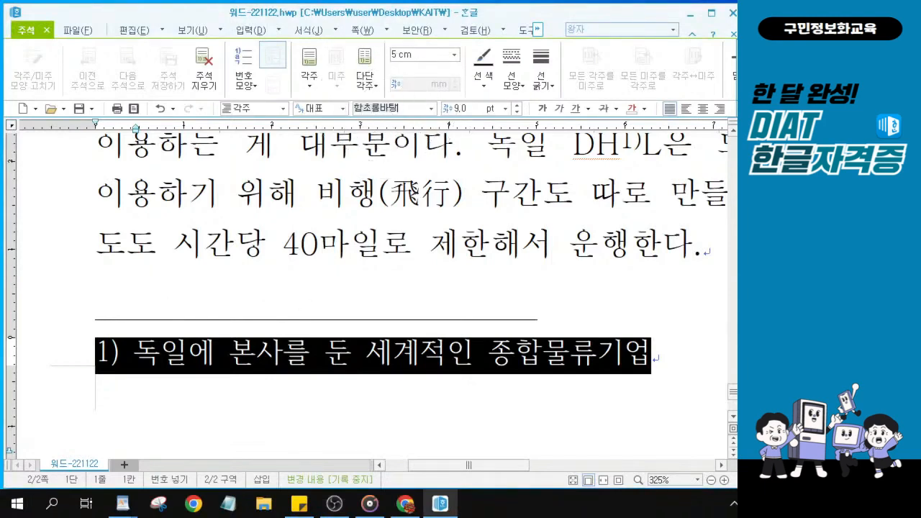
text(굴림)
key(BackSpace)
key(BackSpace)
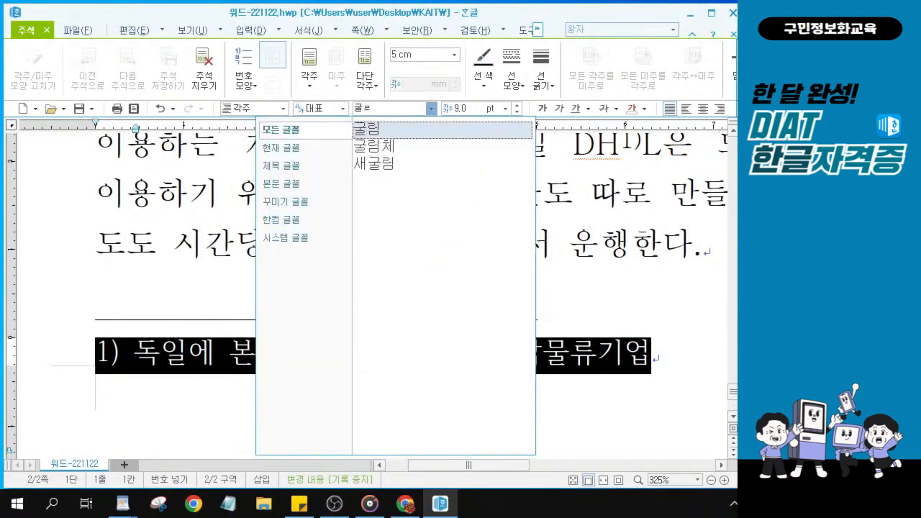
text(ㅣㅁ)
text(체)
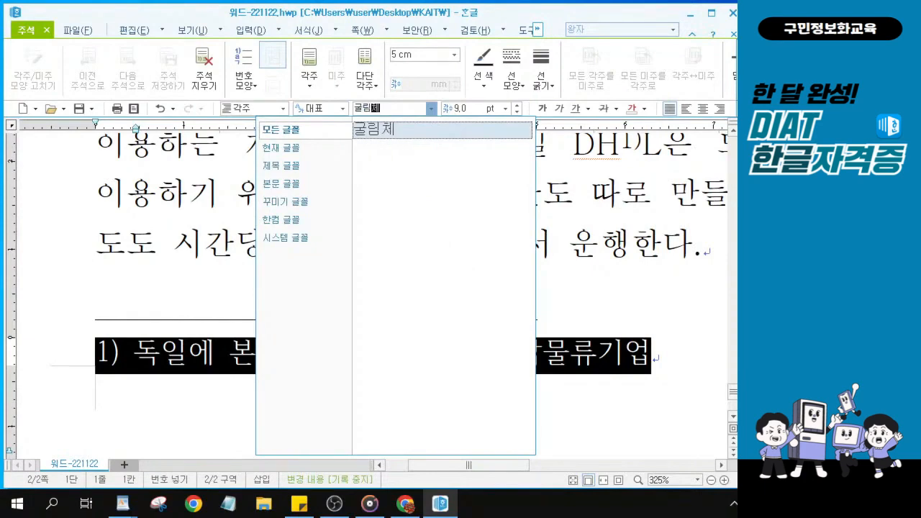
key(Return)
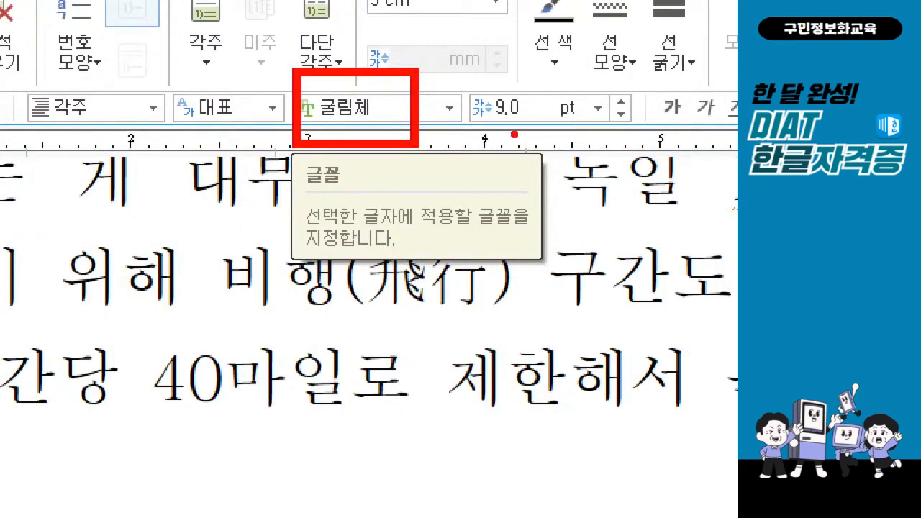
drag(495, 126, 542, 126)
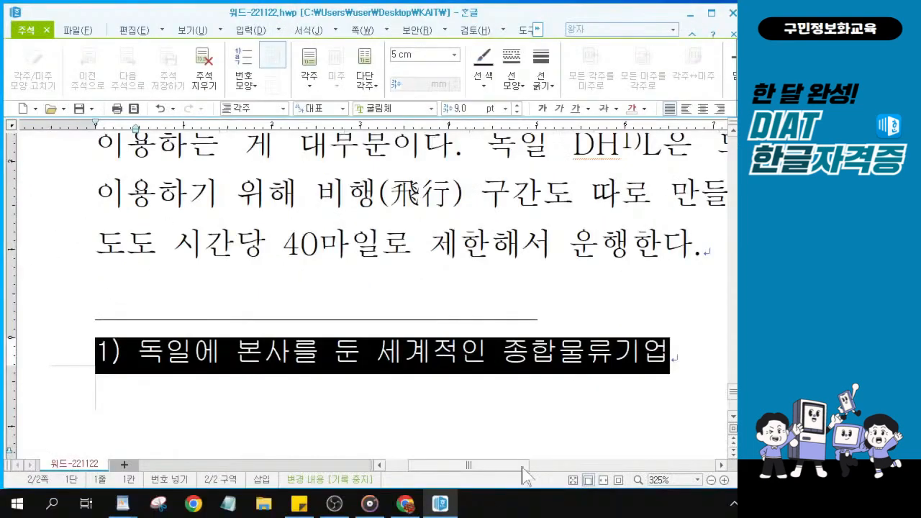
Put the caret back inside the footnote text
click(361, 357)
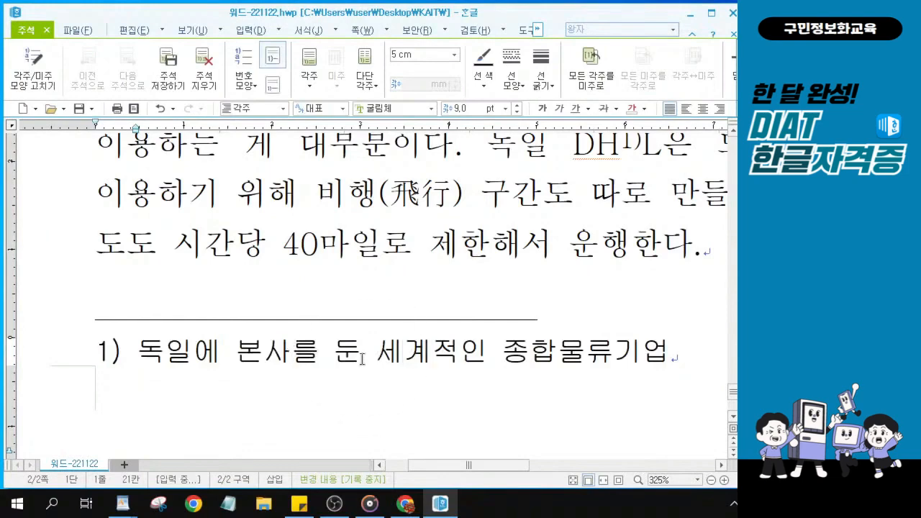
key(ctrl)
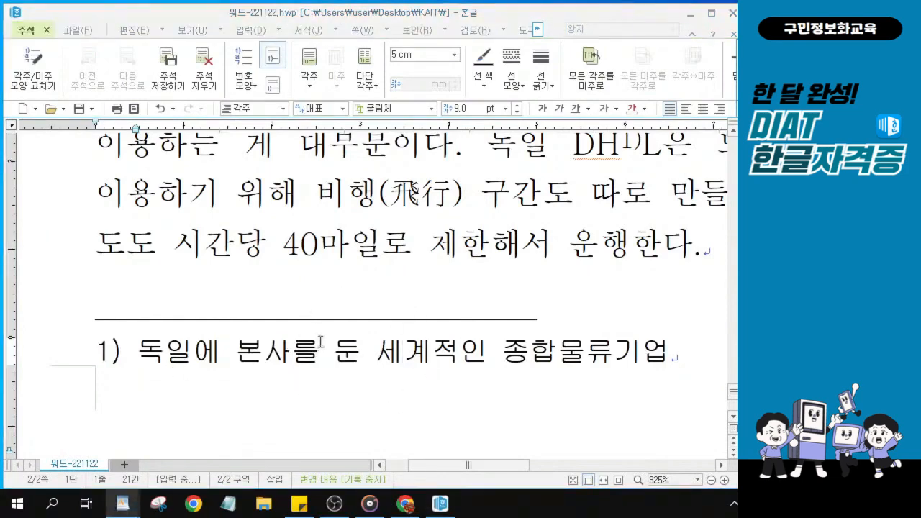
key(ctrl)
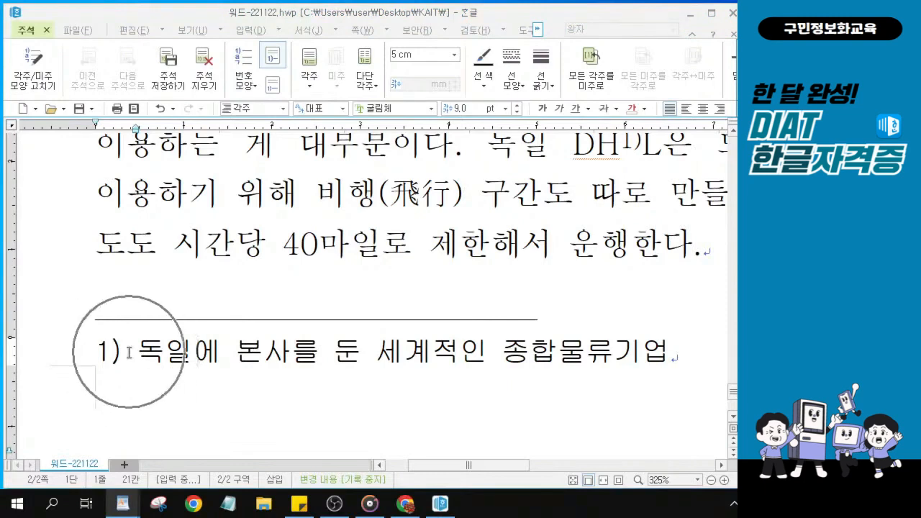
click(290, 357)
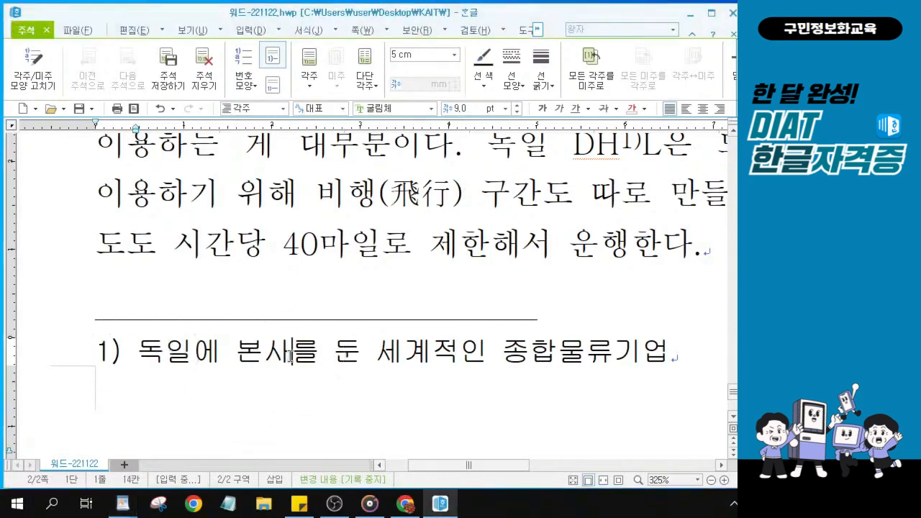
key(ctrl)
key(ctrl)
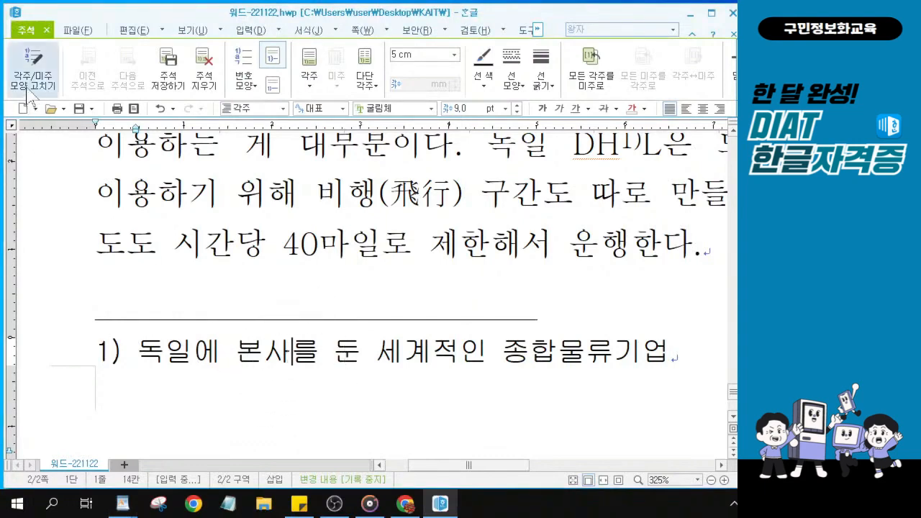
key(ctrl)
key(ctrl)
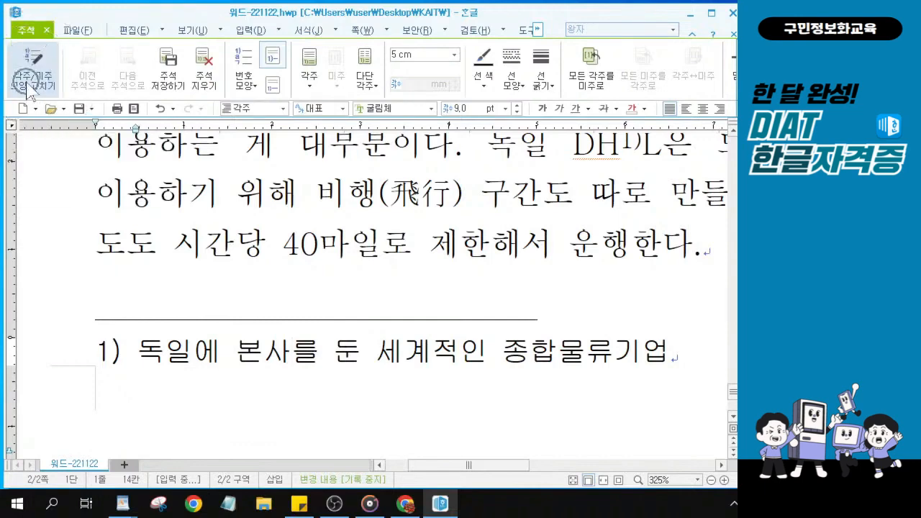
key(ctrl)
key(ctrl)
key(ctrl)
key(ctrl)
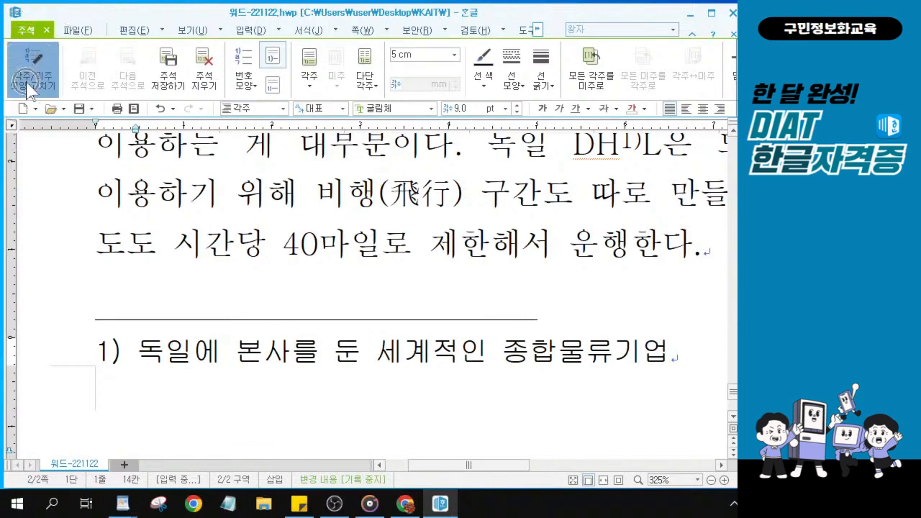
key(ctrl)
In the footnote format settings, apply 가,나,다 numbering
click(28, 85)
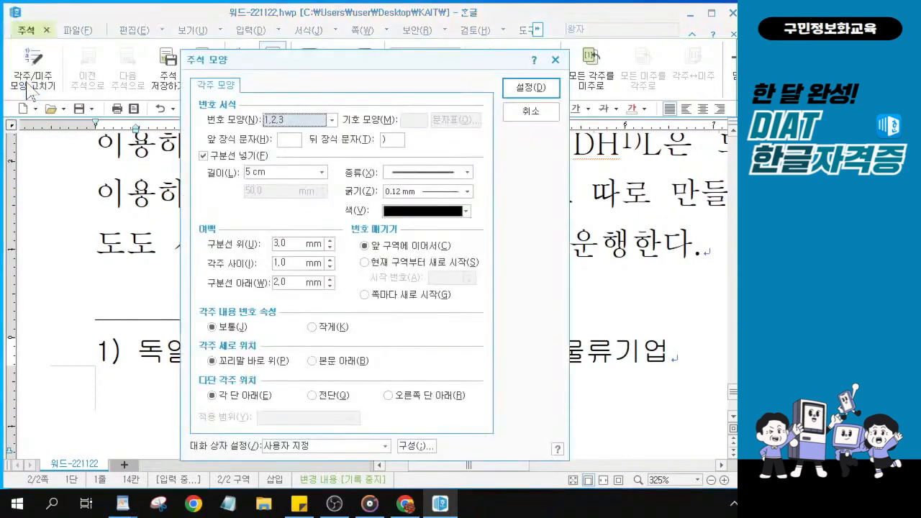
click(332, 121)
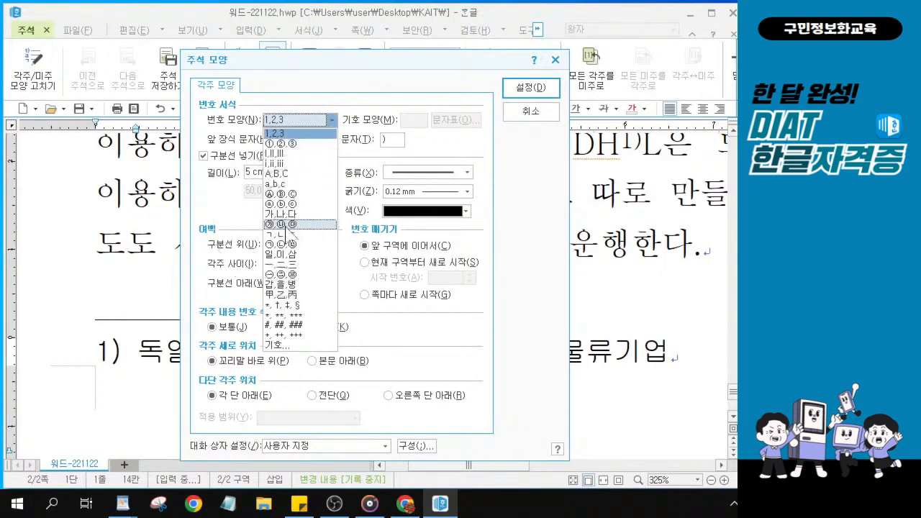
key(alt)
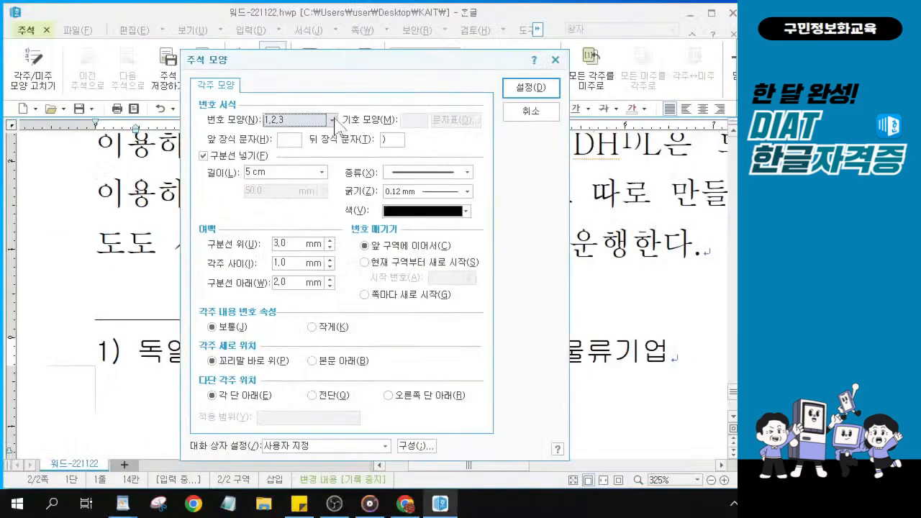
click(378, 14)
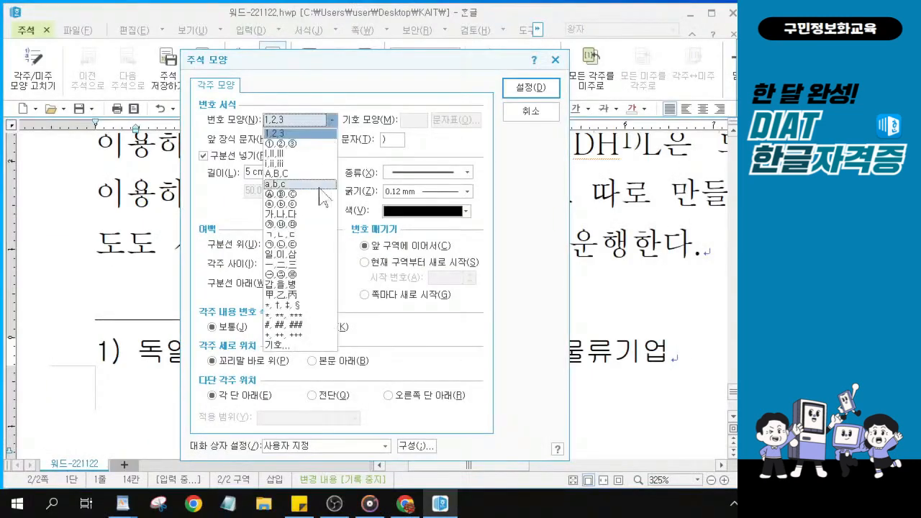
click(310, 216)
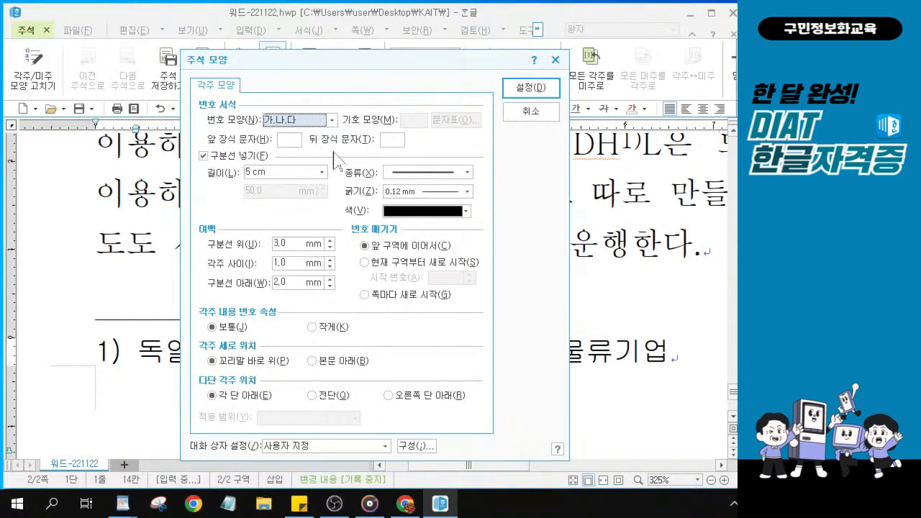
click(301, 157)
click(535, 90)
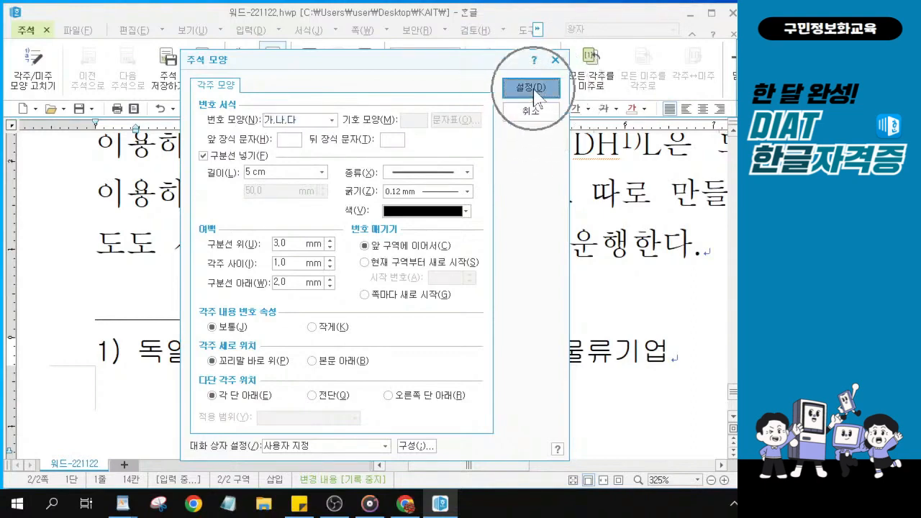
click(532, 88)
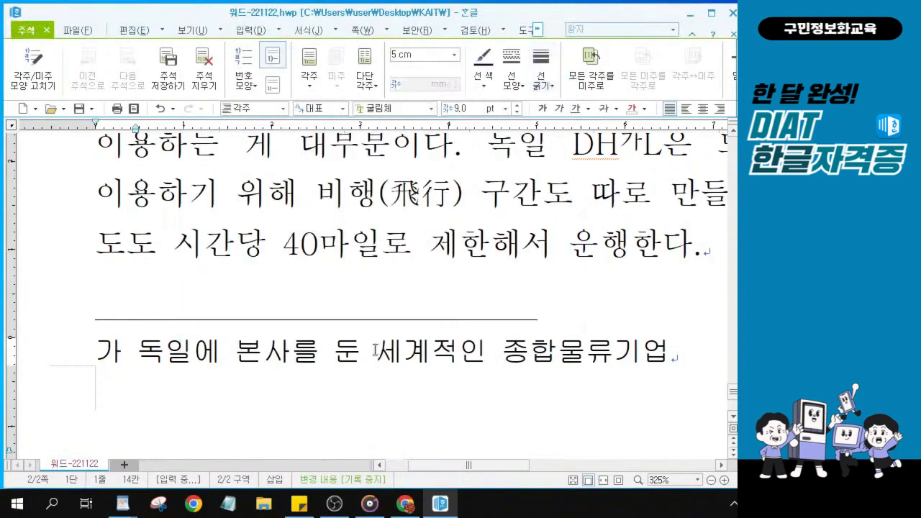
Change the footnote numbering to circled ㉮,㉯,㉰ and leave footnote editing
click(734, 79)
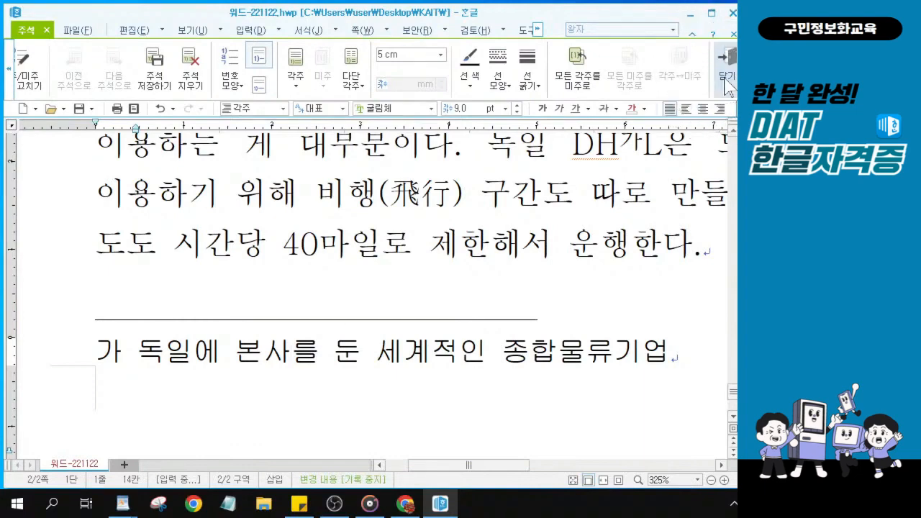
click(361, 351)
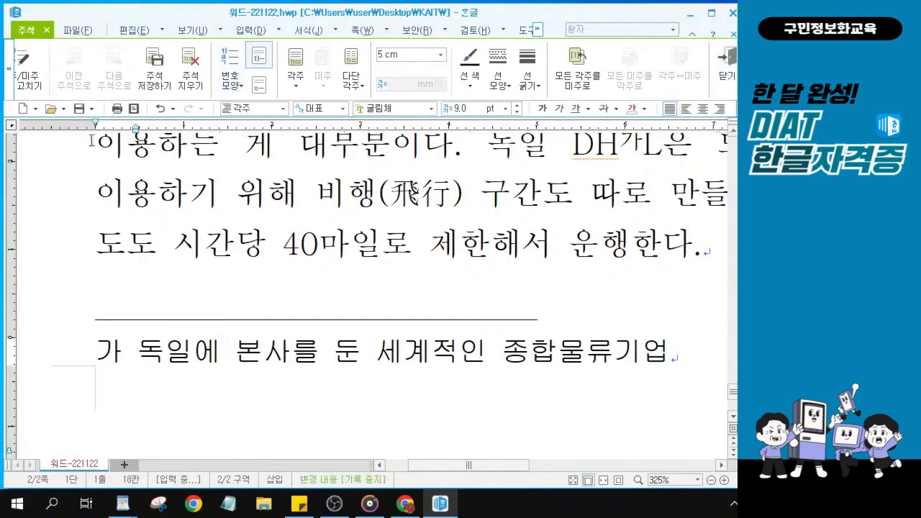
click(29, 77)
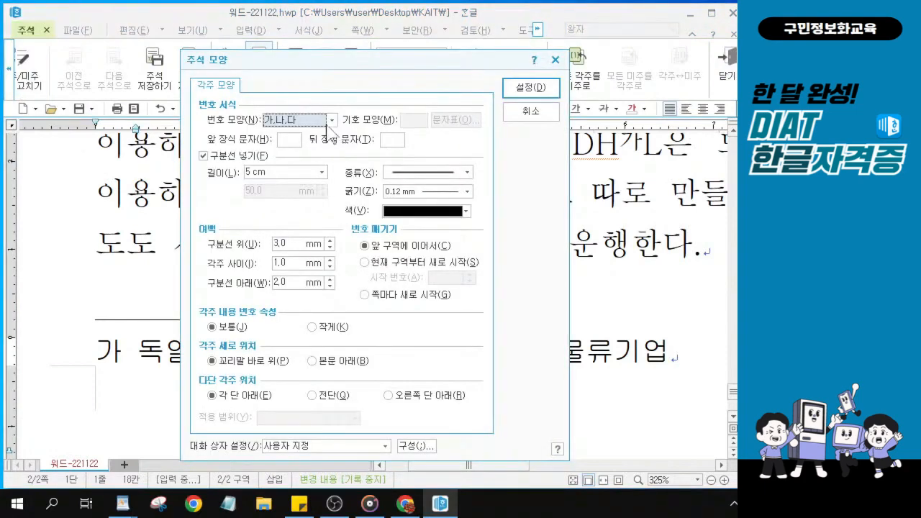
click(332, 120)
click(288, 223)
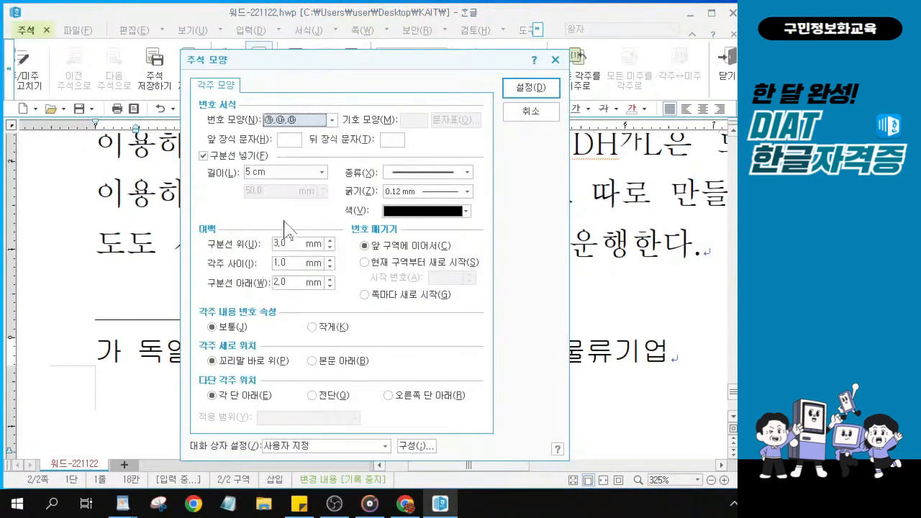
click(523, 88)
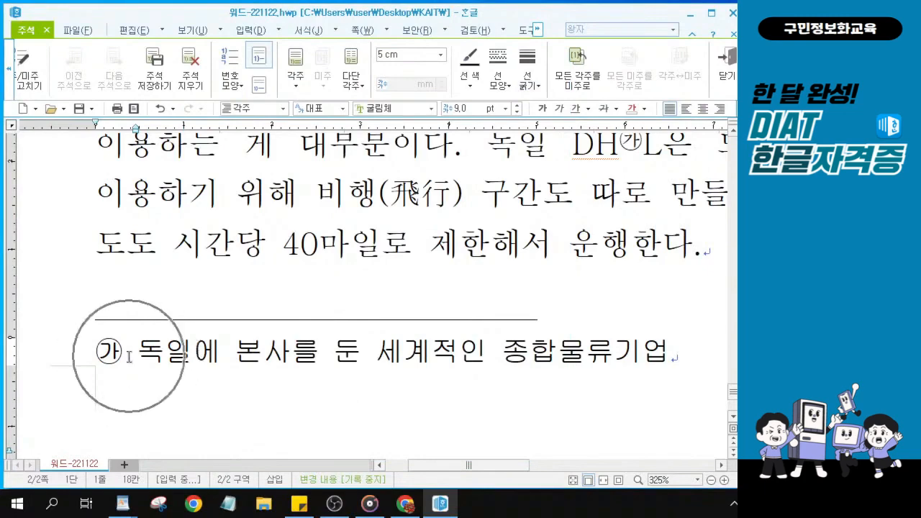
click(729, 72)
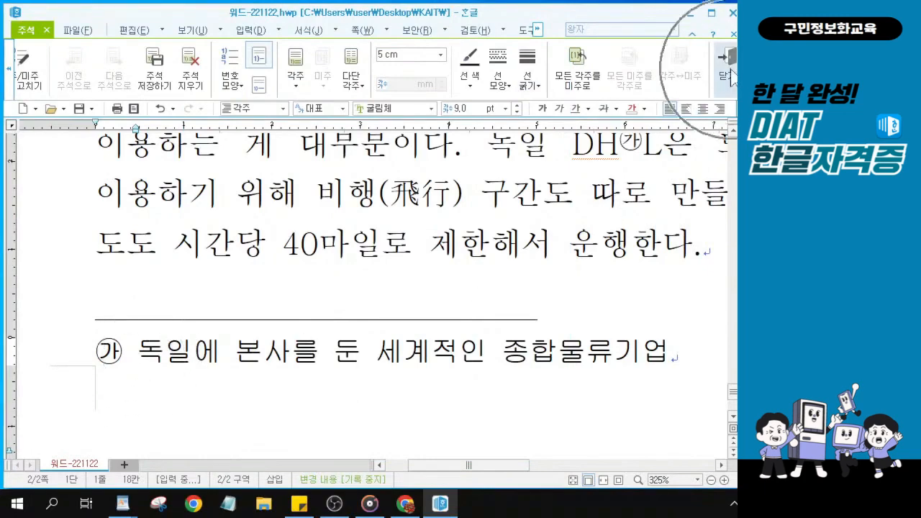
Return to the document body and set the zoom to 100%
click(731, 72)
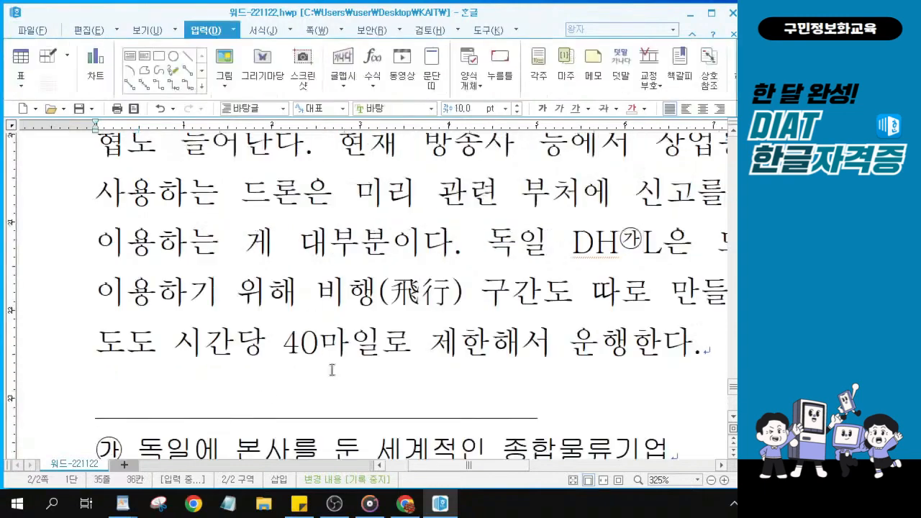
scroll(390, 372, down, 2)
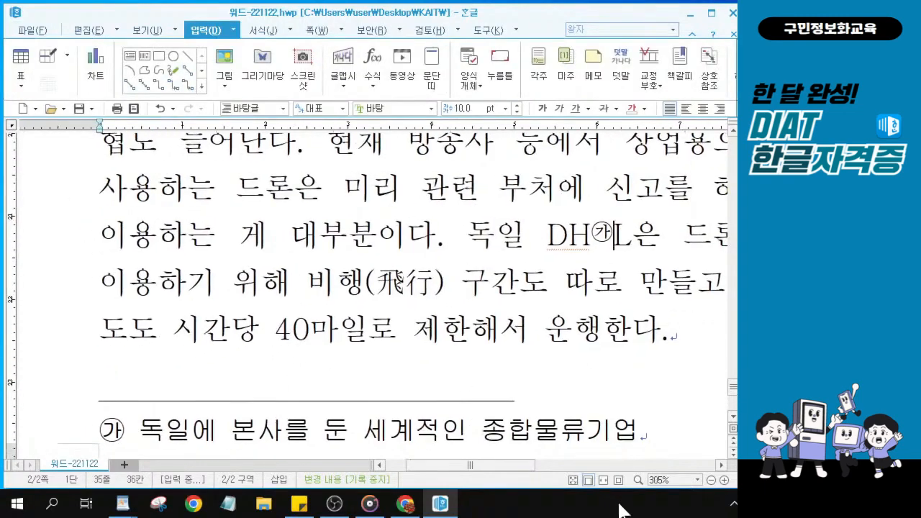
click(697, 479)
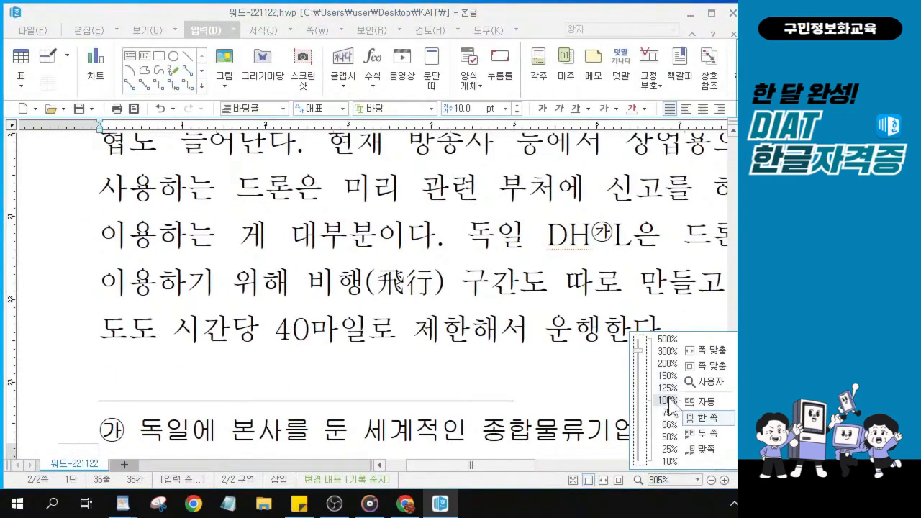
click(667, 400)
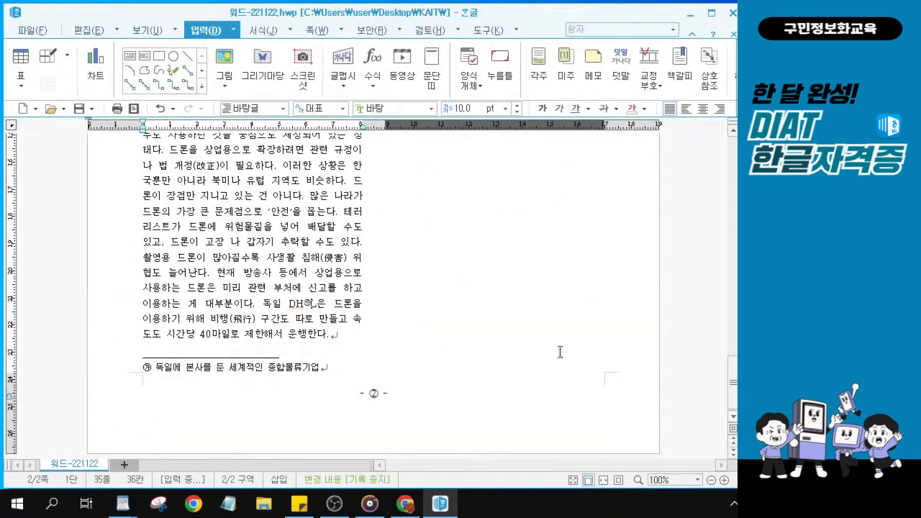
Insert a column break after the sentence ending 운행한다. with Ctrl+Shift+Enter
click(338, 335)
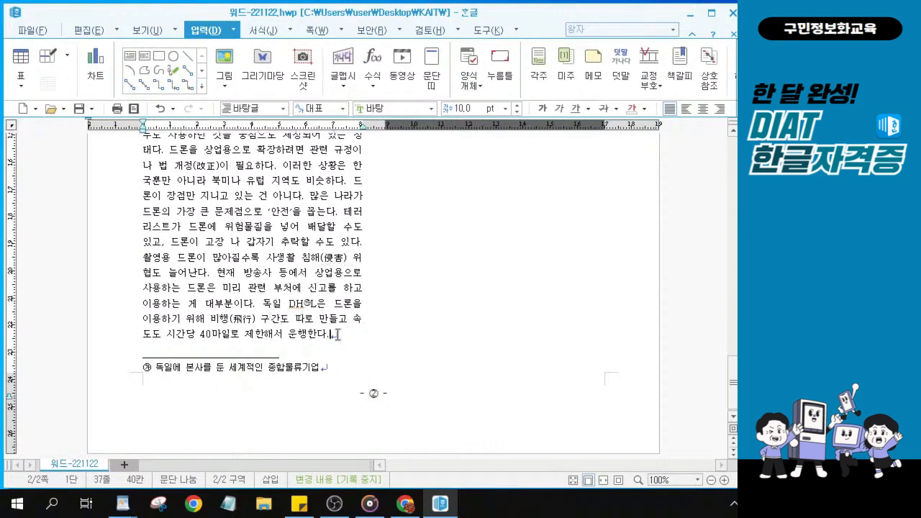
key(ctrl)
key(ctrl)
key(ctrl)
key(ctrl)
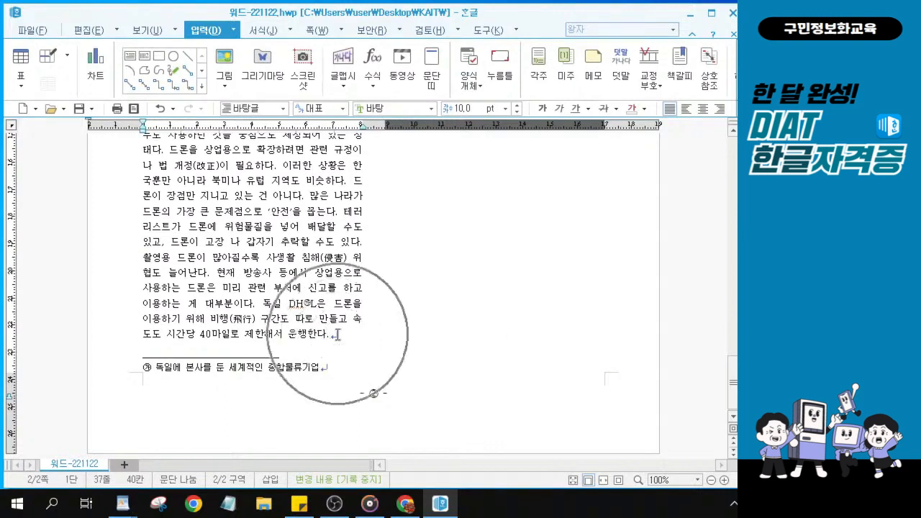
key(ctrl)
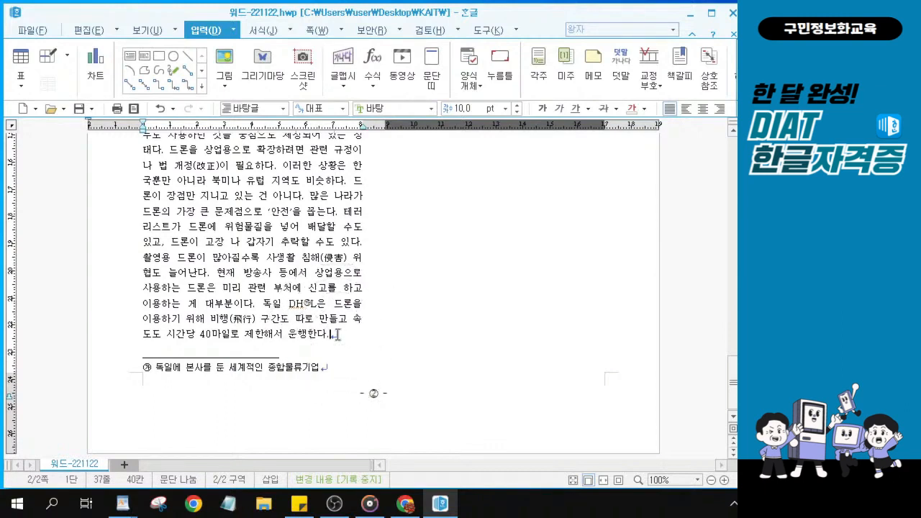
key(ctrl+shift+Return)
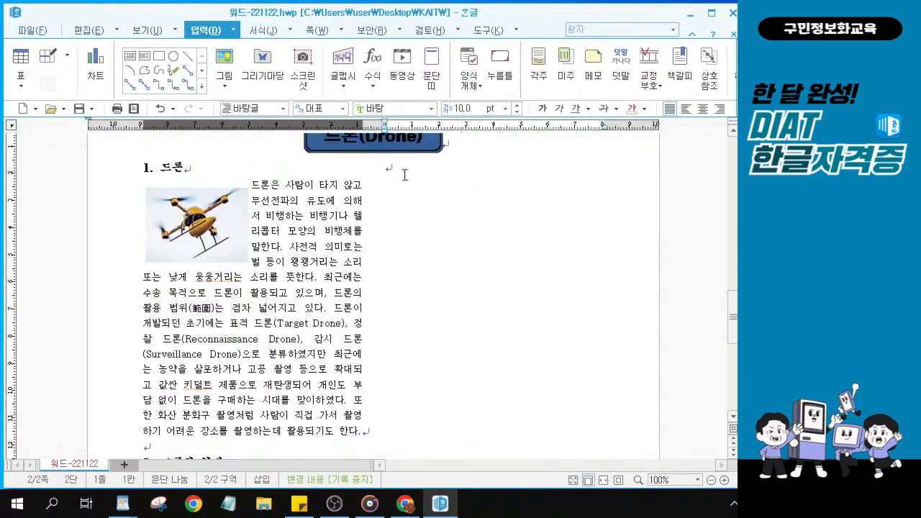
key(ctrl)
Add a second empty paragraph on the blank line at the top of column 2
key(ctrl)
scroll(405, 202, up, 1)
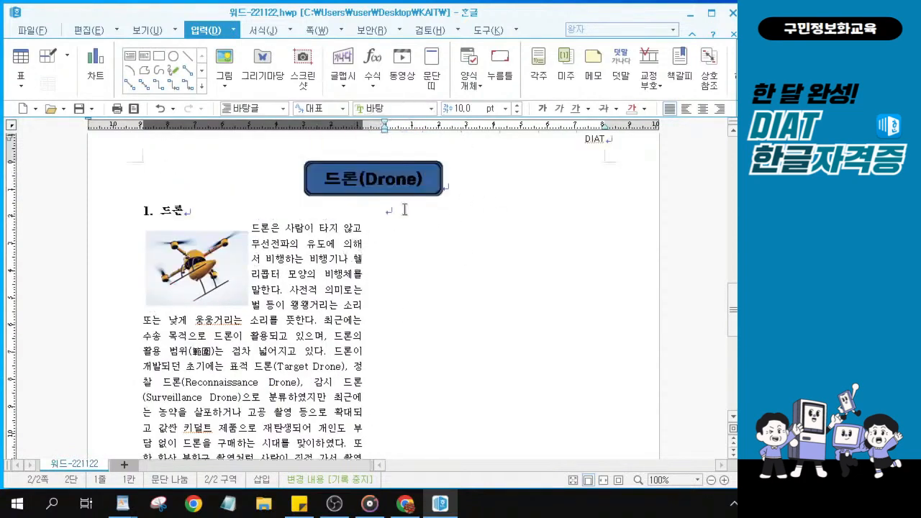
key(ctrl)
key(ctrl)
key(ctrl+2)
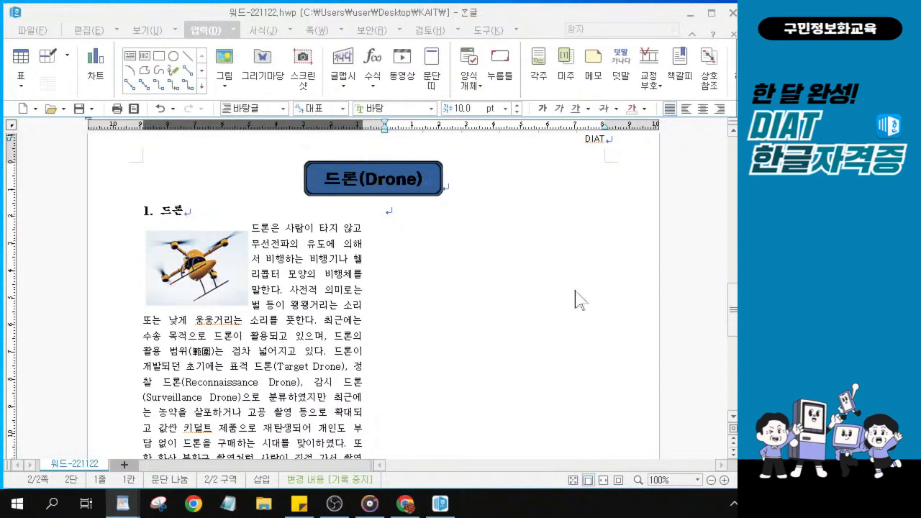
click(401, 210)
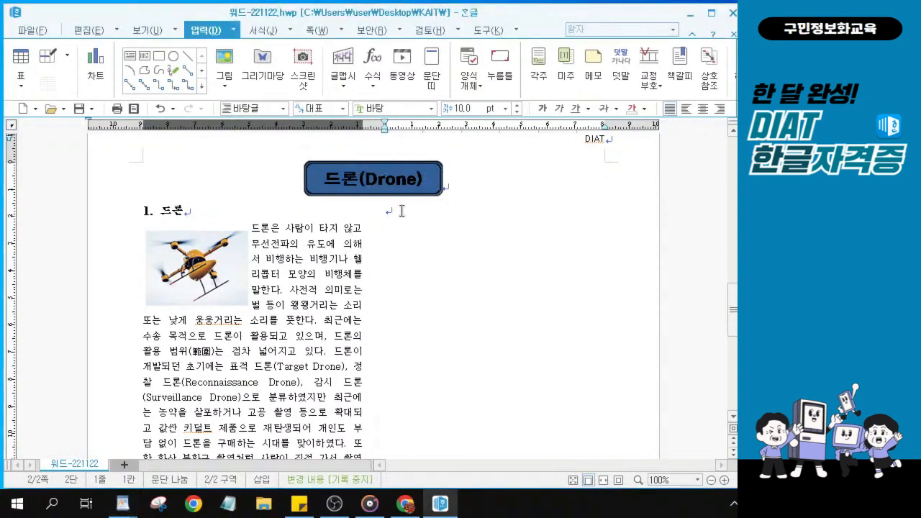
ctrl+scroll(401, 211, up, 9)
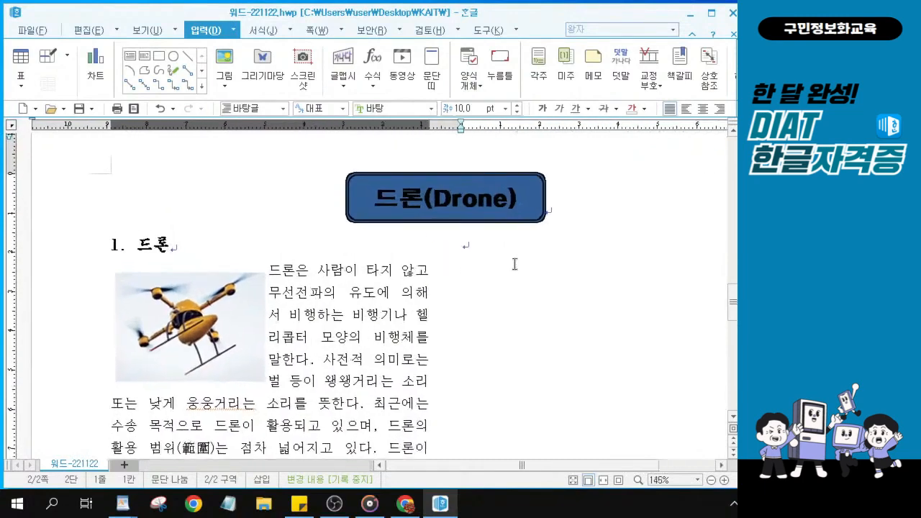
click(478, 244)
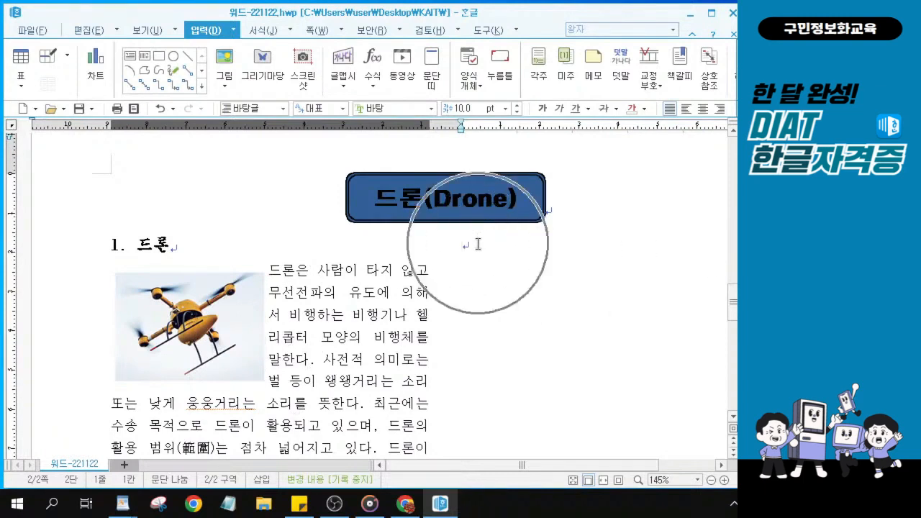
key(ctrl)
key(ctrl)
key(ctrl)
key(ctrl)
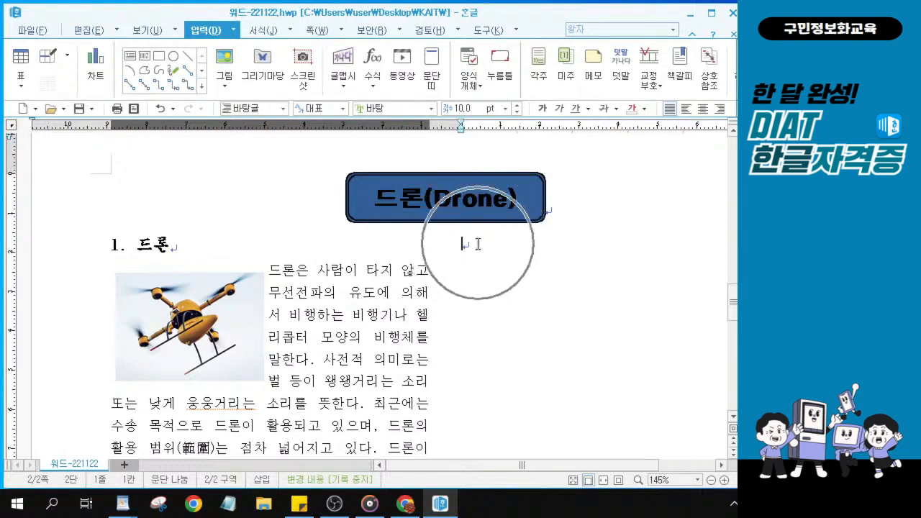
key(ctrl)
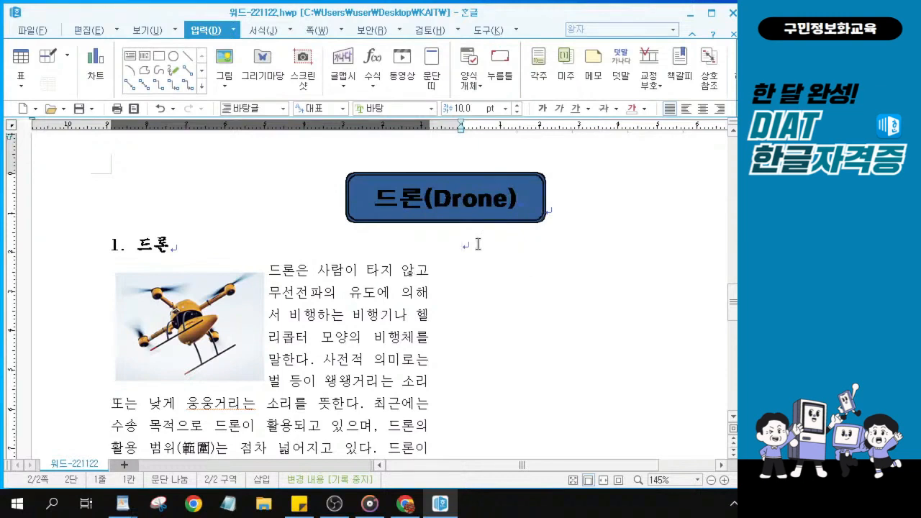
key(Return)
key(ctrl)
key(ctrl)
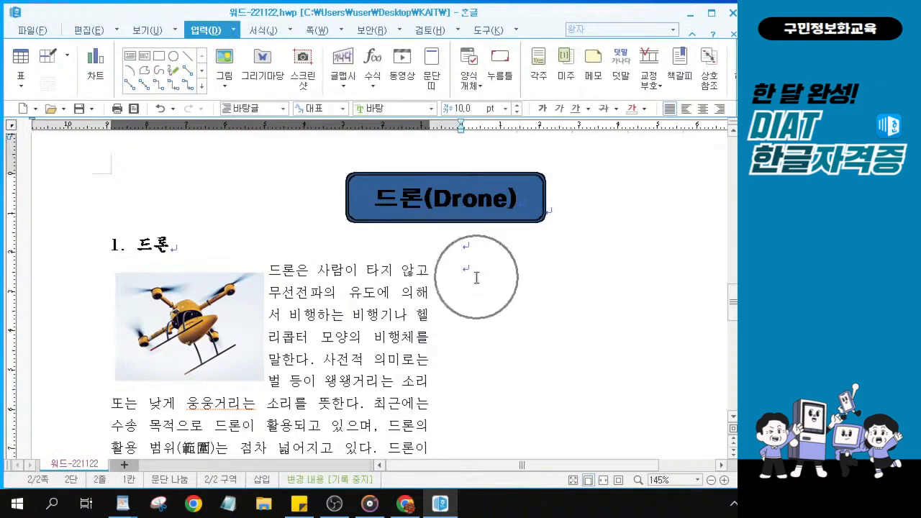
key(ctrl)
key(ctrl)
key(ctrl)
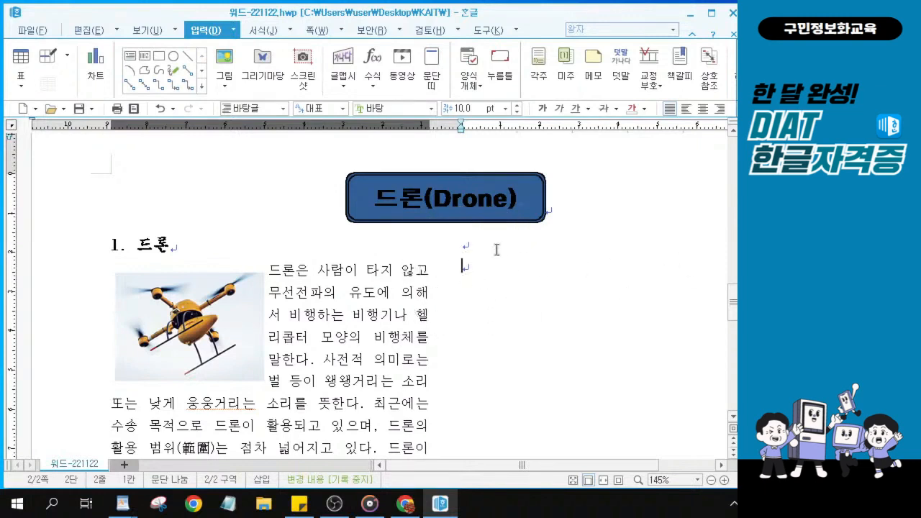
Type the subtitle '무인이동체 시장전망' on the first empty line of column 2
click(471, 244)
key(ctrl)
key(ctrl)
key(ctrl)
key(ctrl)
key(ctrl)
key(ctrl)
key(alt+Tab)
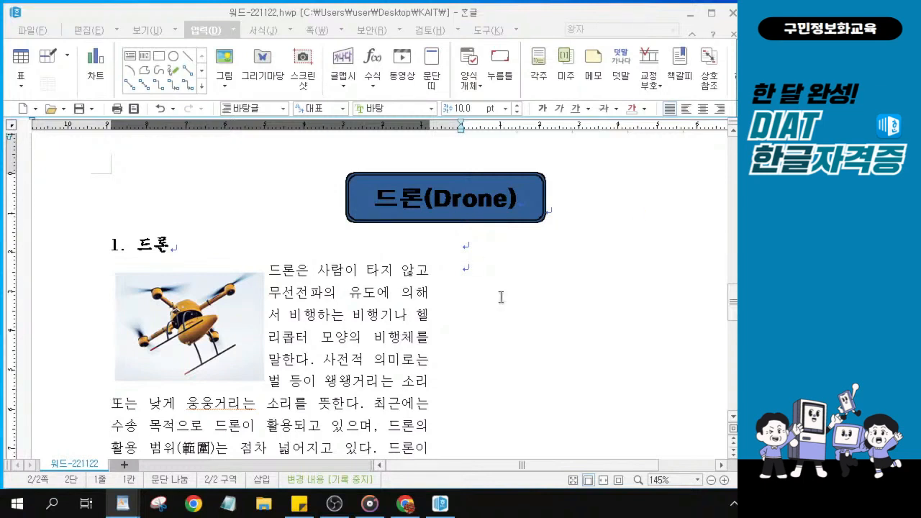
click(478, 249)
text(무인)
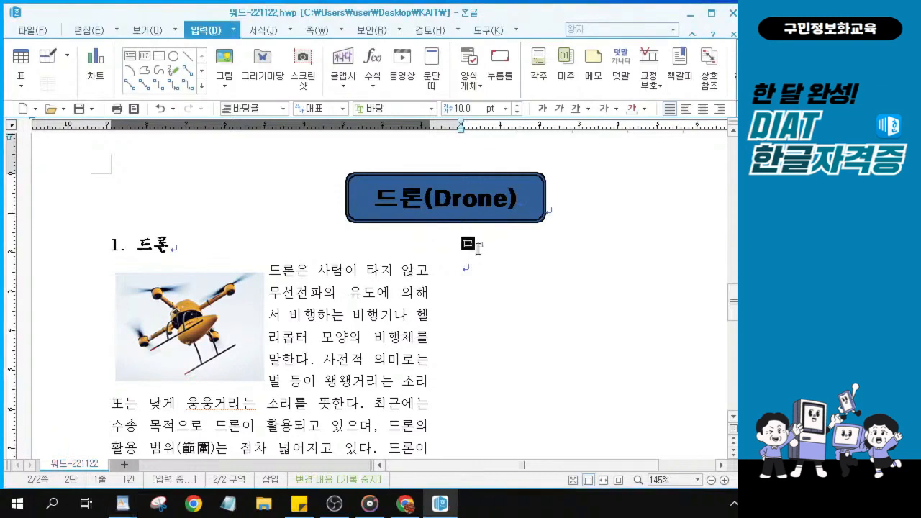
text(이동)
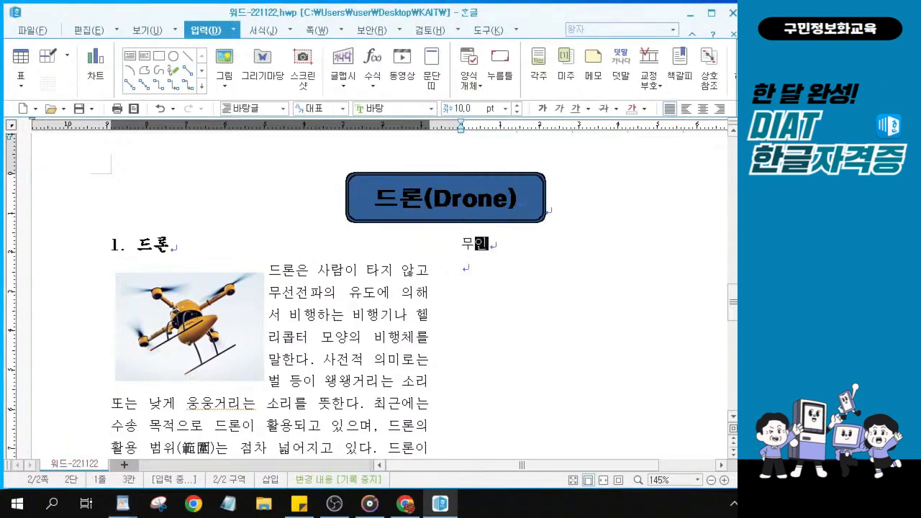
text(체 시장)
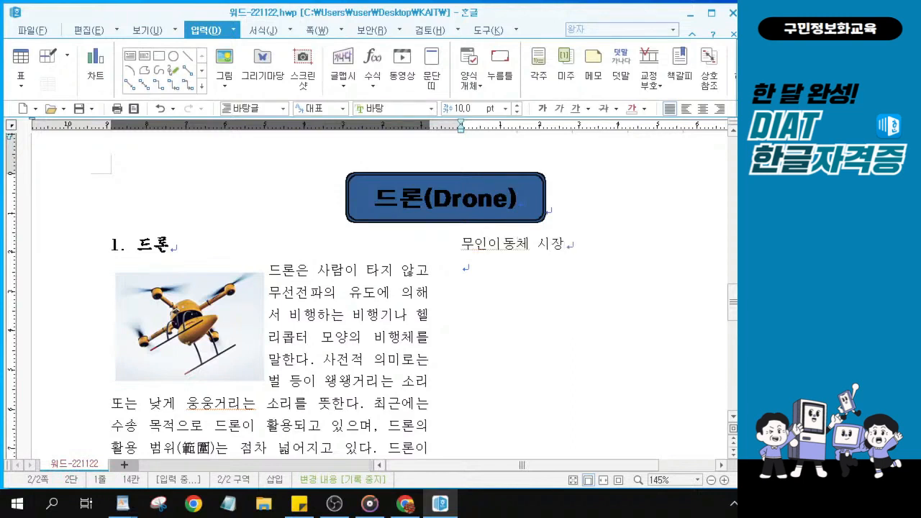
text(전마ㅇ)
Select the subtitle line 무인이동체 시장전망
drag(534, 466, 592, 465)
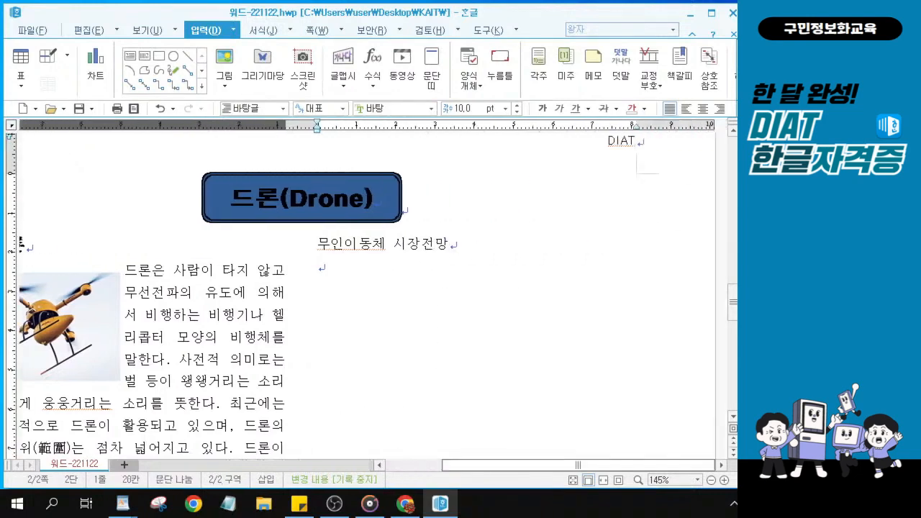
scroll(516, 291, up, 3)
scroll(516, 291, up, 3)
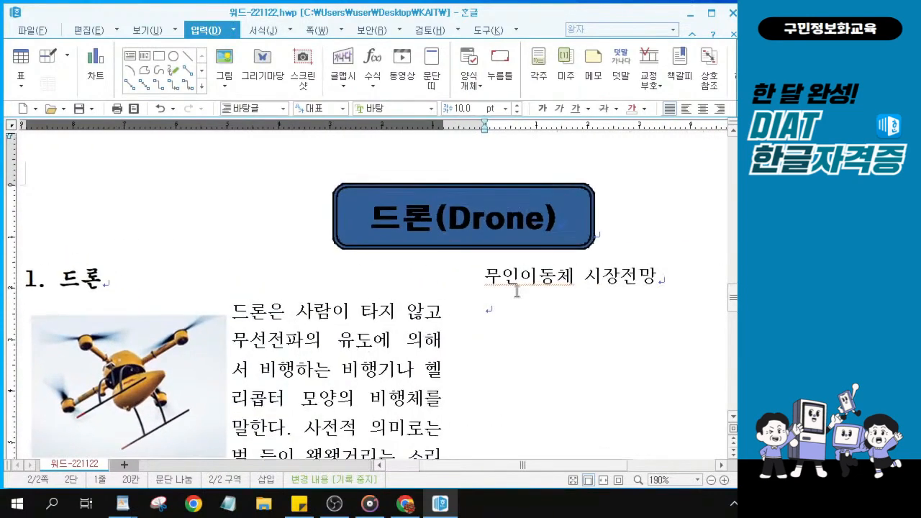
drag(527, 462, 576, 465)
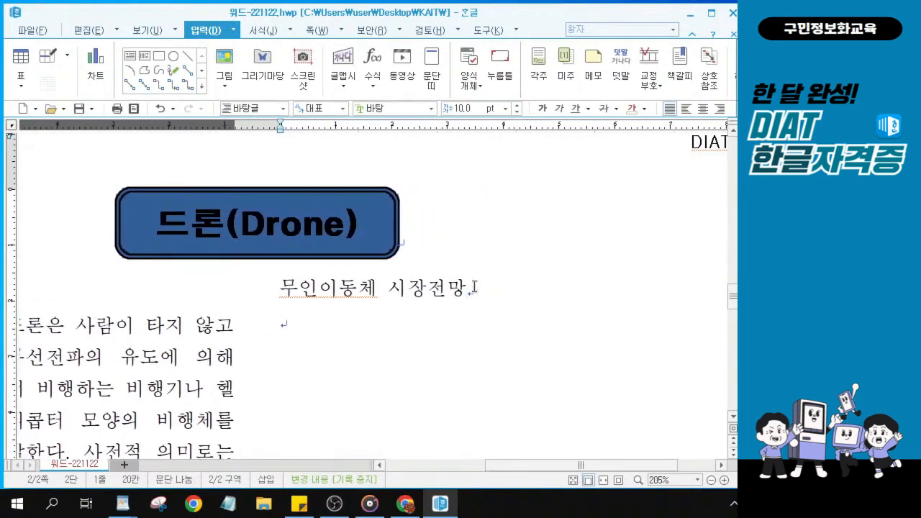
drag(472, 288, 281, 290)
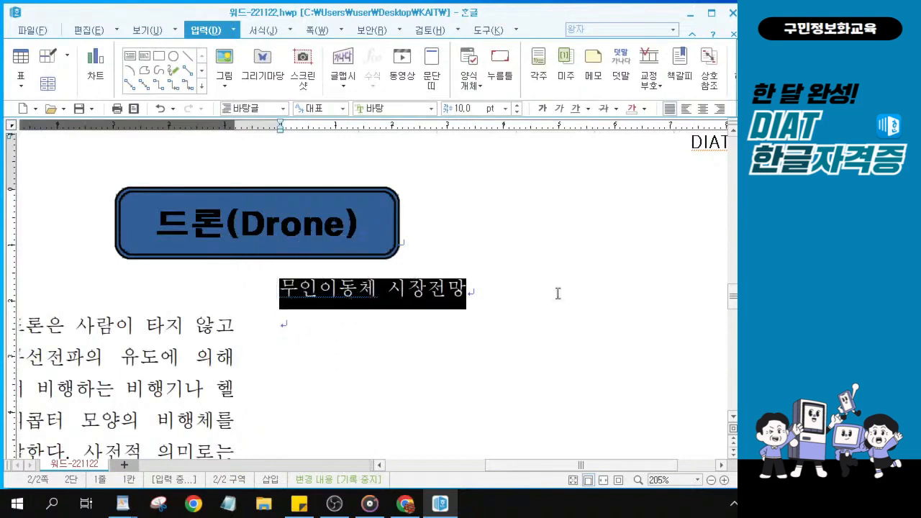
Set the selected subtitle's font to 중고딕
click(792, 180)
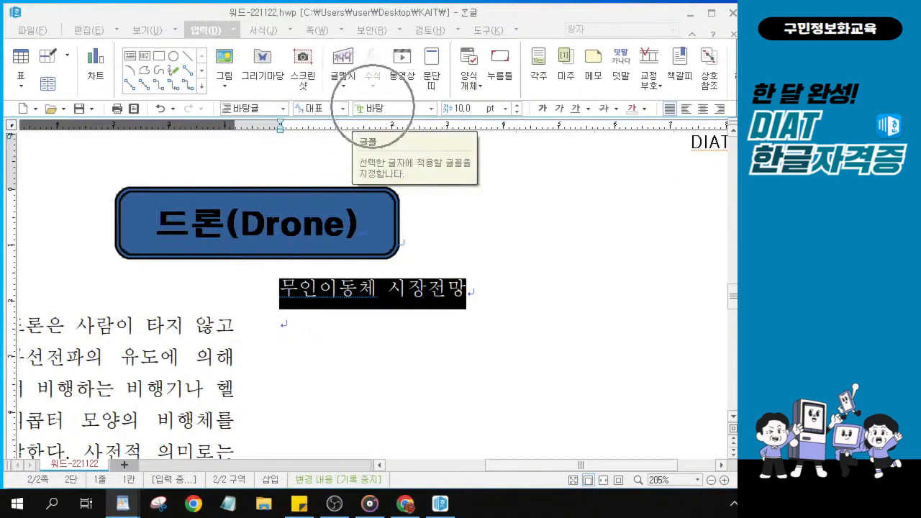
click(370, 108)
text(중)
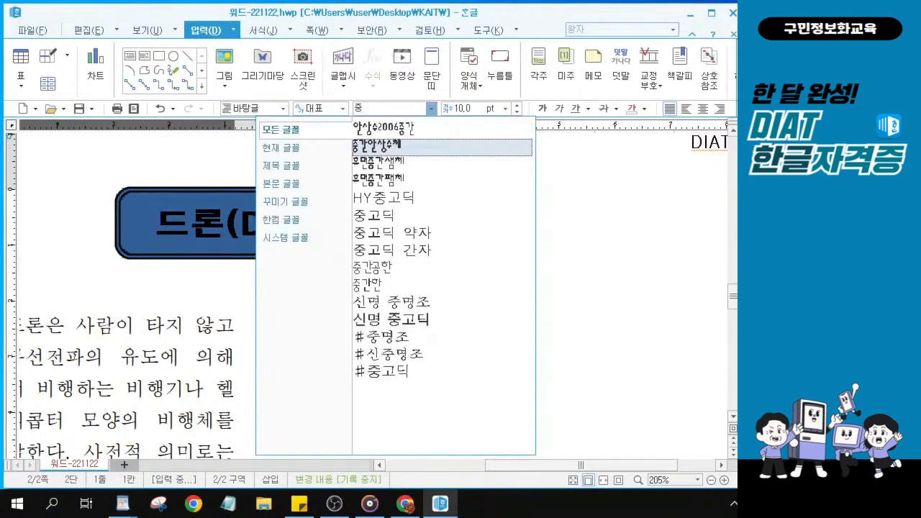
click(387, 215)
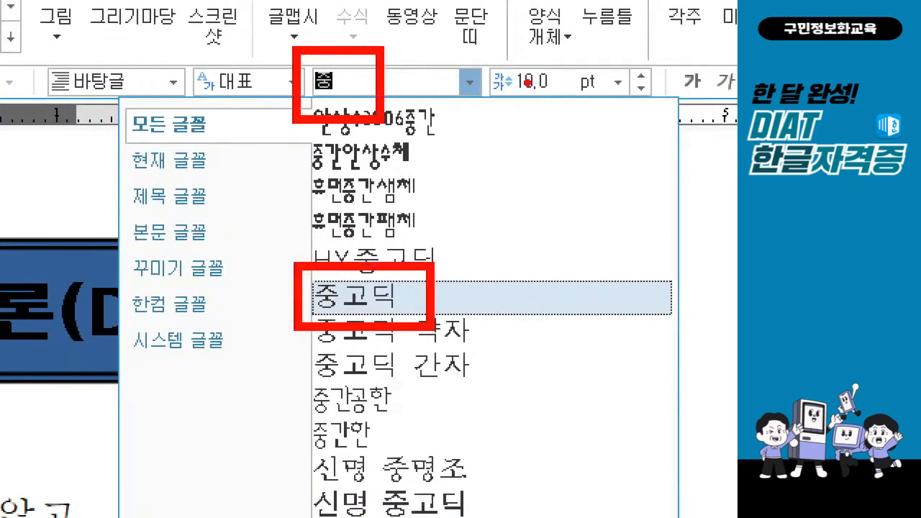
mouse_move(517, 67)
mouse_down()
mouse_move(517, 98)
mouse_move(551, 71)
mouse_move(531, 101)
mouse_move(572, 105)
mouse_up()
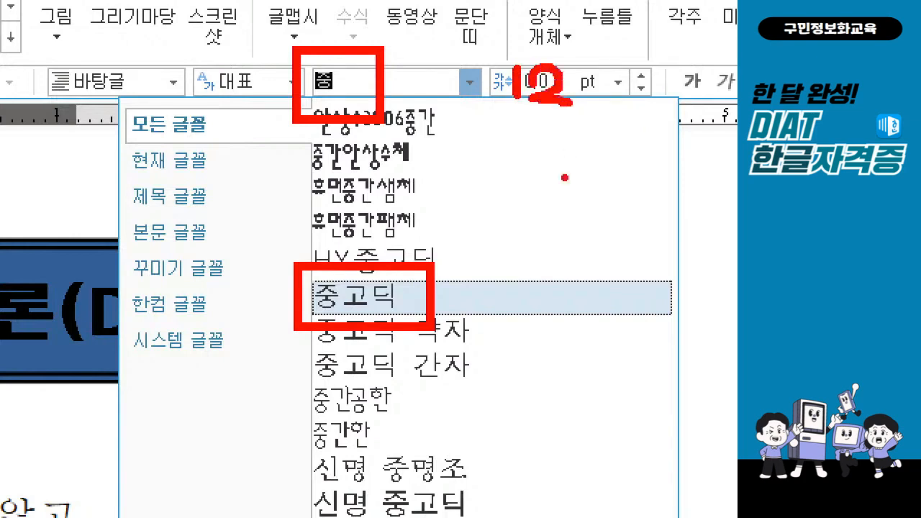
mouse_move(667, 49)
mouse_down()
mouse_move(687, 77)
mouse_move(717, 33)
mouse_up()
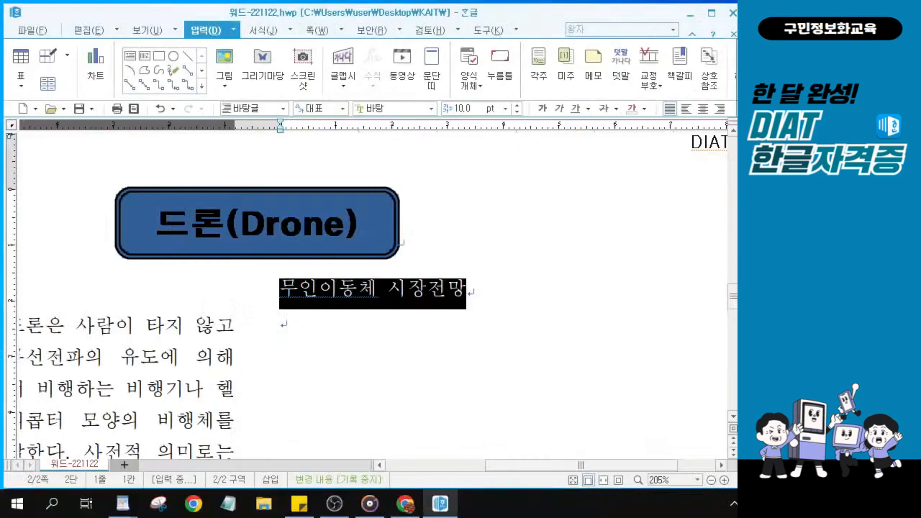
click(392, 109)
text(중)
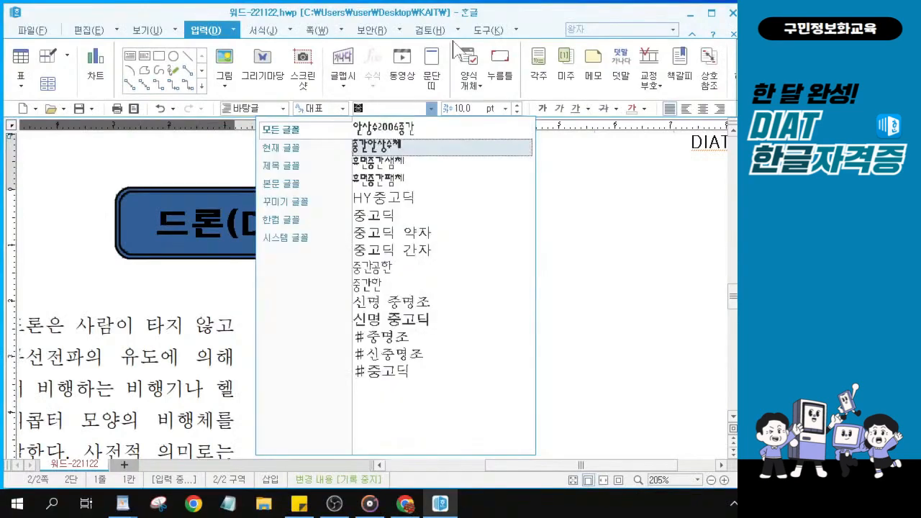
click(374, 215)
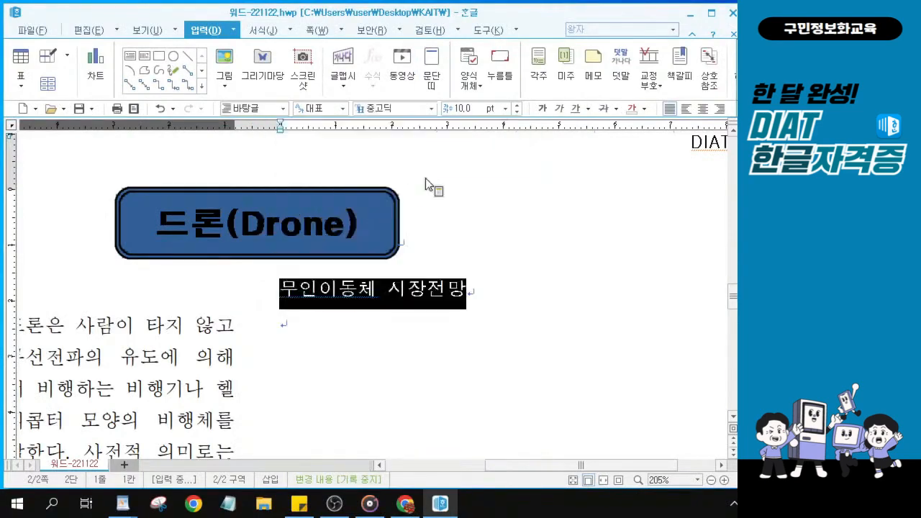
Enlarge the subtitle to 12 pt, make it bold, and right-align it
click(516, 105)
click(516, 105)
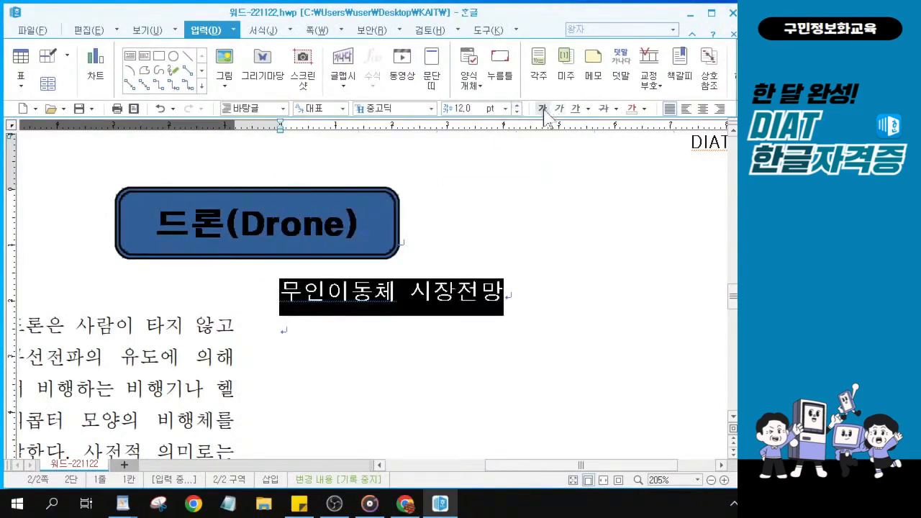
click(543, 108)
click(702, 109)
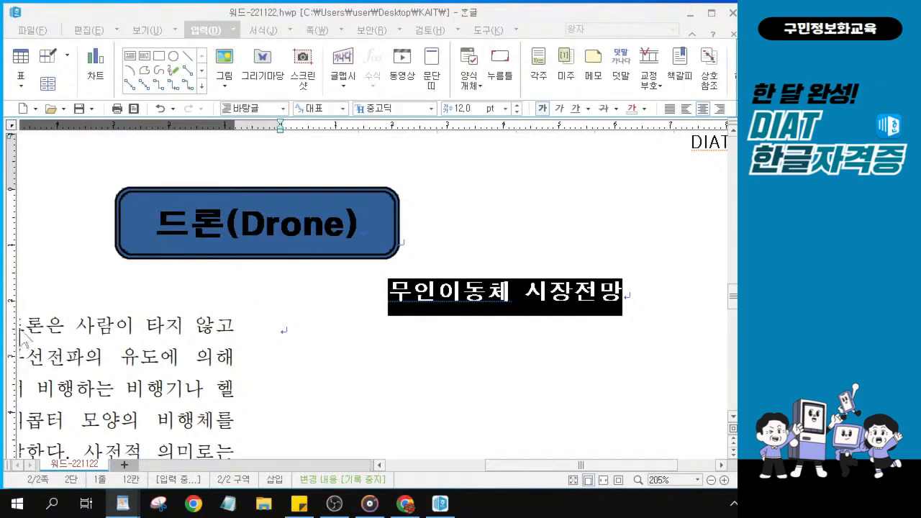
click(293, 336)
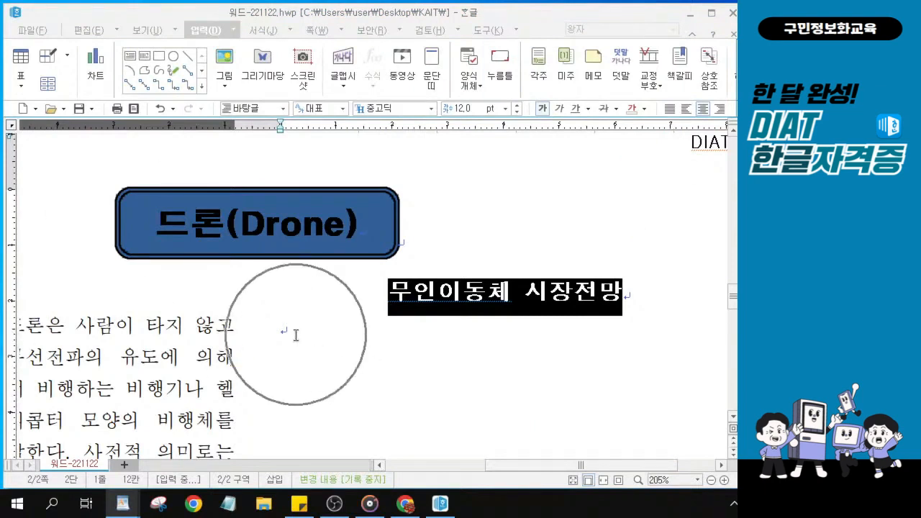
click(292, 335)
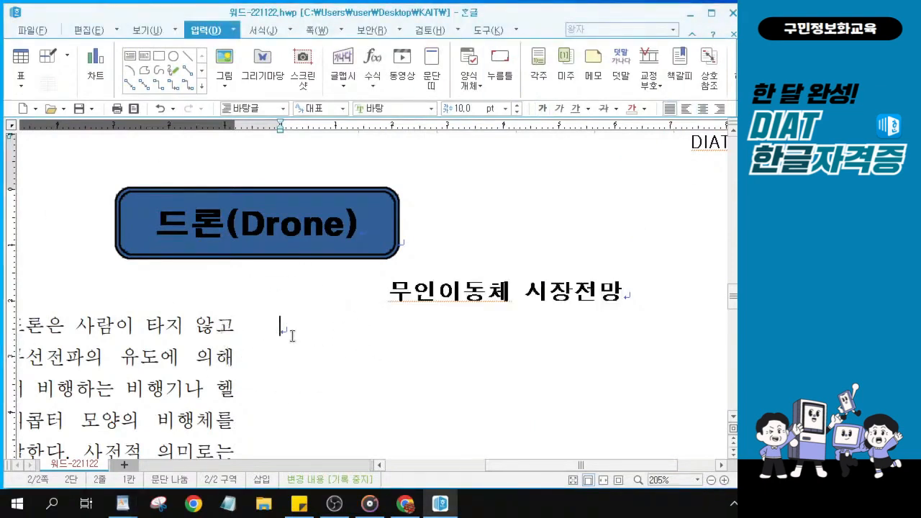
click(293, 335)
click(291, 331)
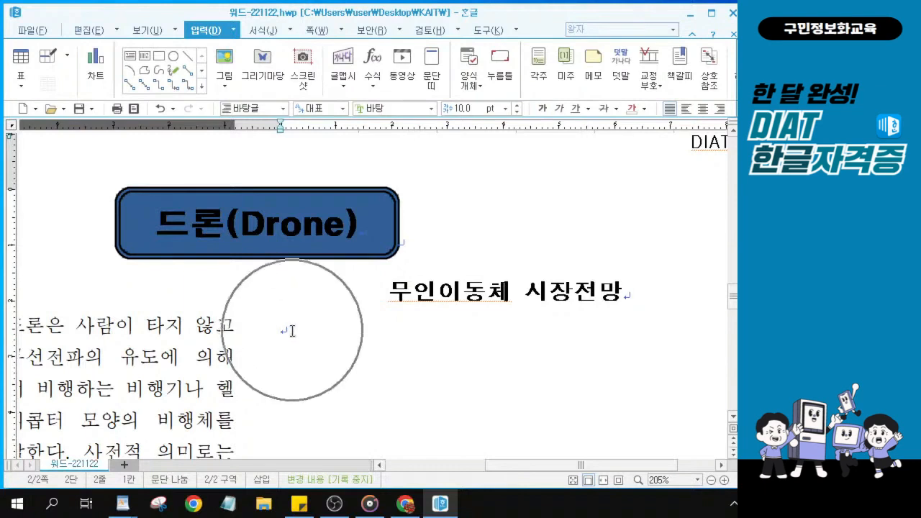
key(ctrl)
key(ctrl)
key(ctrl)
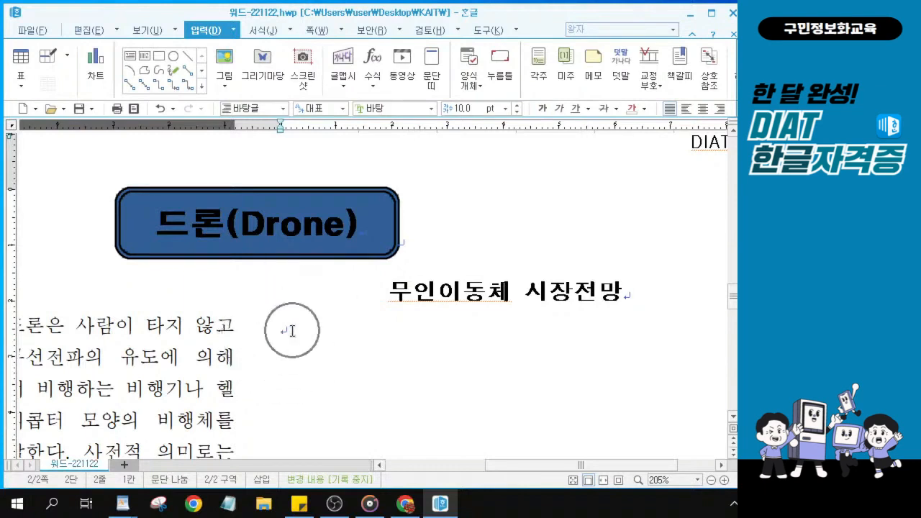
key(ctrl)
key(ctrl)
key(ctrl)
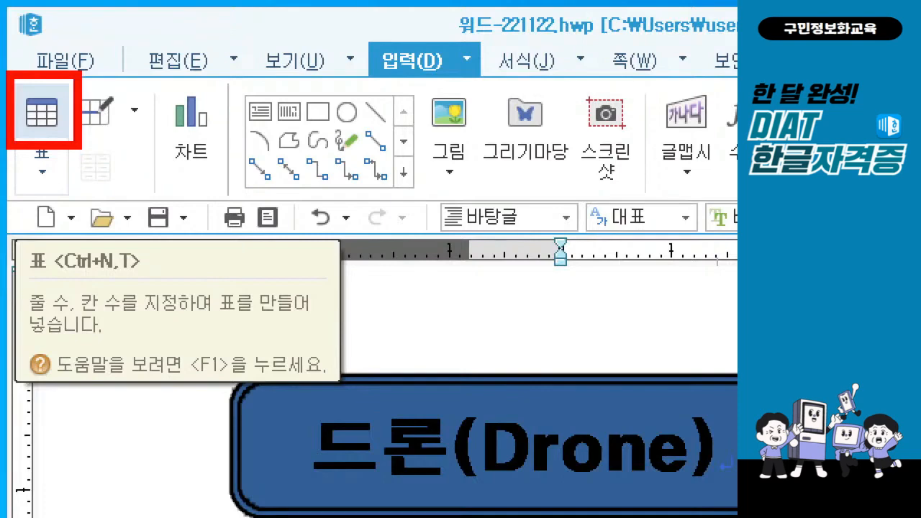
mouse_move(65, 281)
mouse_down()
mouse_move(107, 290)
mouse_move(146, 274)
mouse_move(87, 234)
mouse_move(46, 279)
mouse_up()
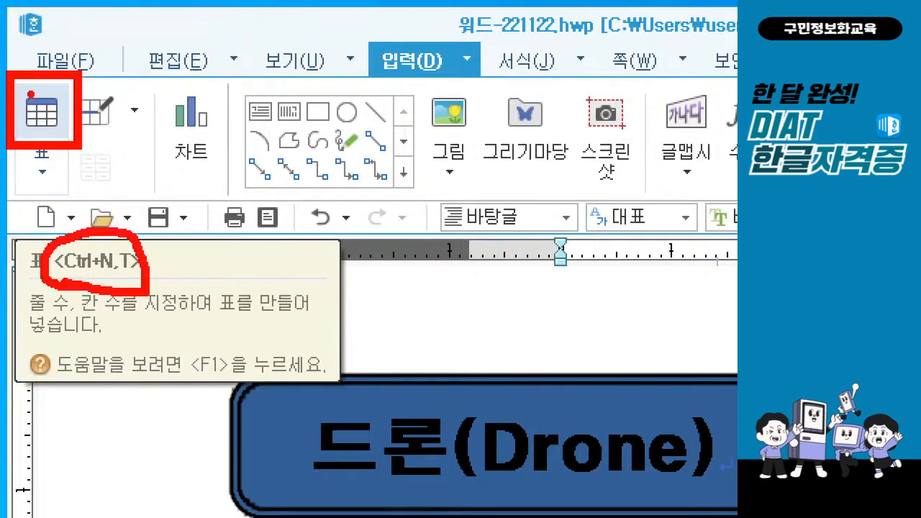
drag(33, 83, 93, 54)
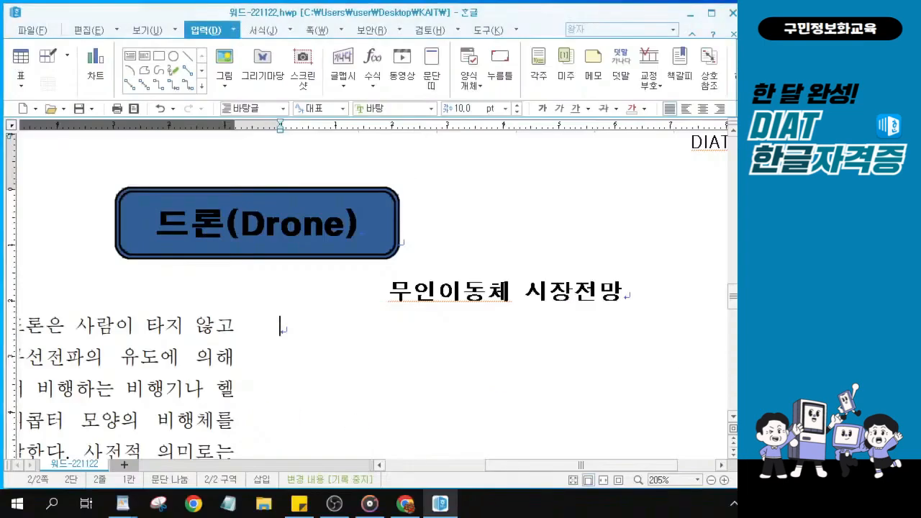
key(alt+Tab)
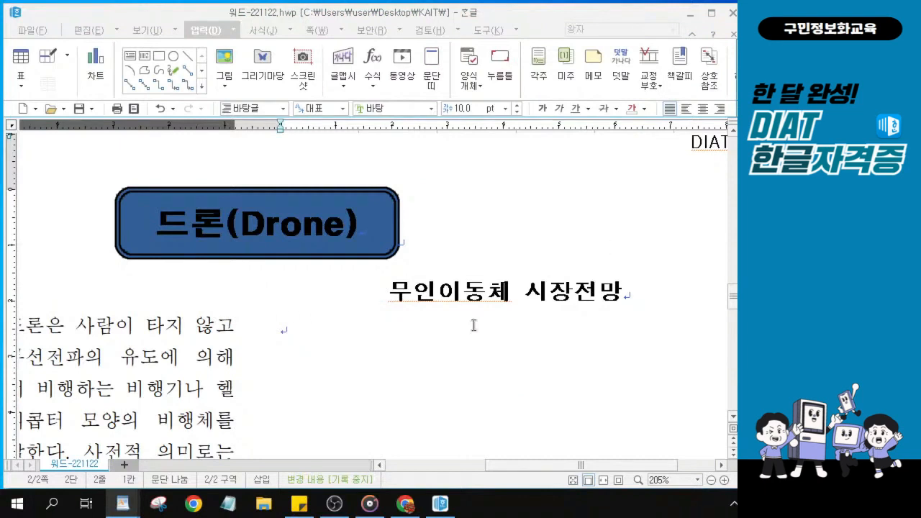
click(389, 329)
Start a new table with 8 rows and 2 columns
click(22, 57)
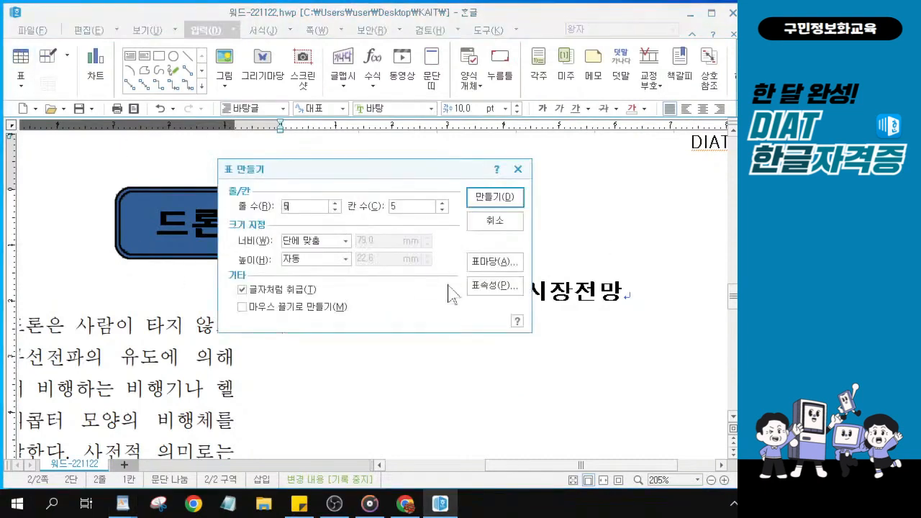
drag(342, 172, 352, 167)
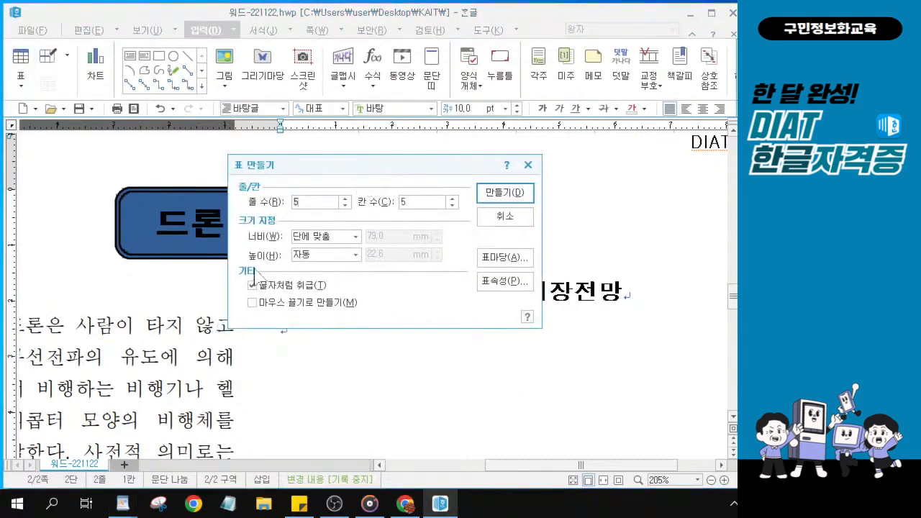
text(8)
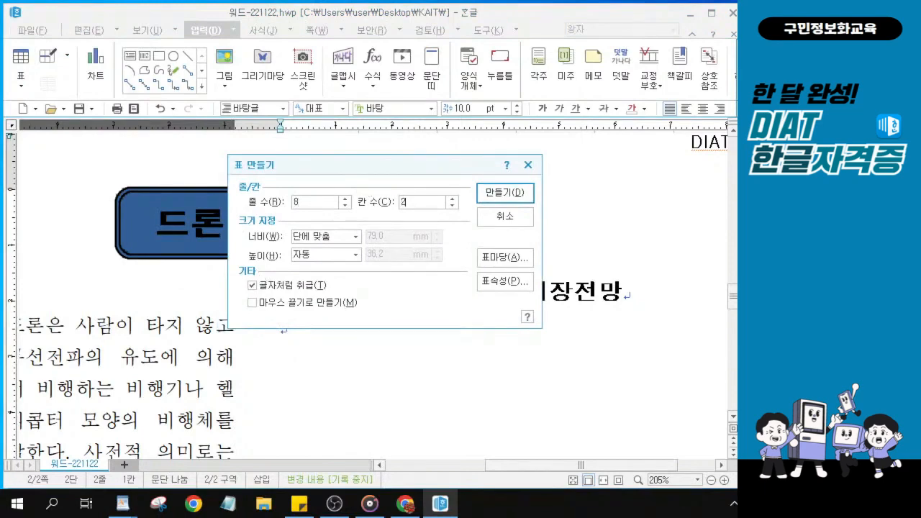
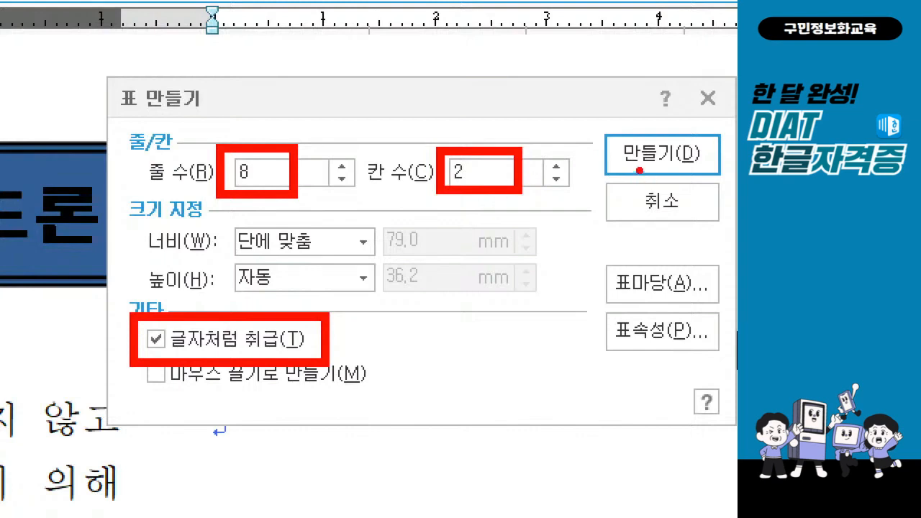
Insert the 8-row, 2-column table, treated as a character, under the '무인이동체 시장전망' heading
mouse_move(604, 131)
mouse_down()
mouse_move(615, 144)
mouse_move(660, 90)
mouse_up()
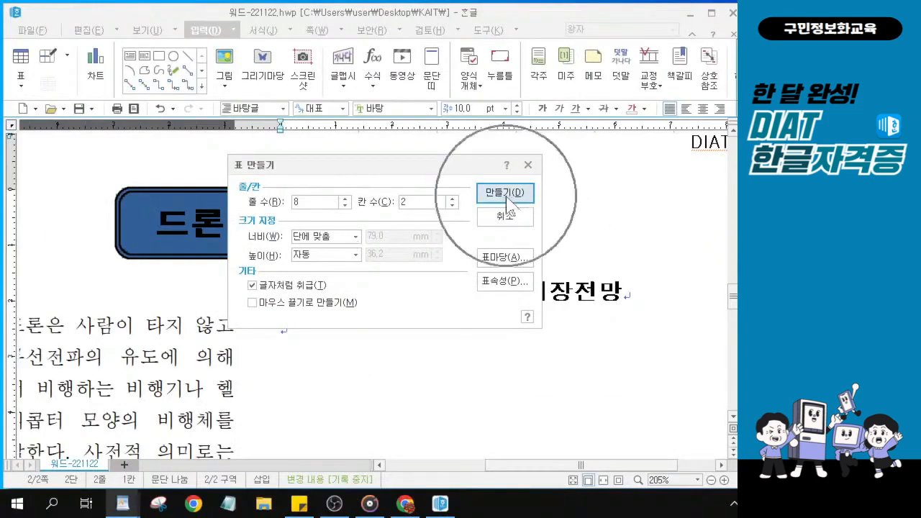
click(507, 202)
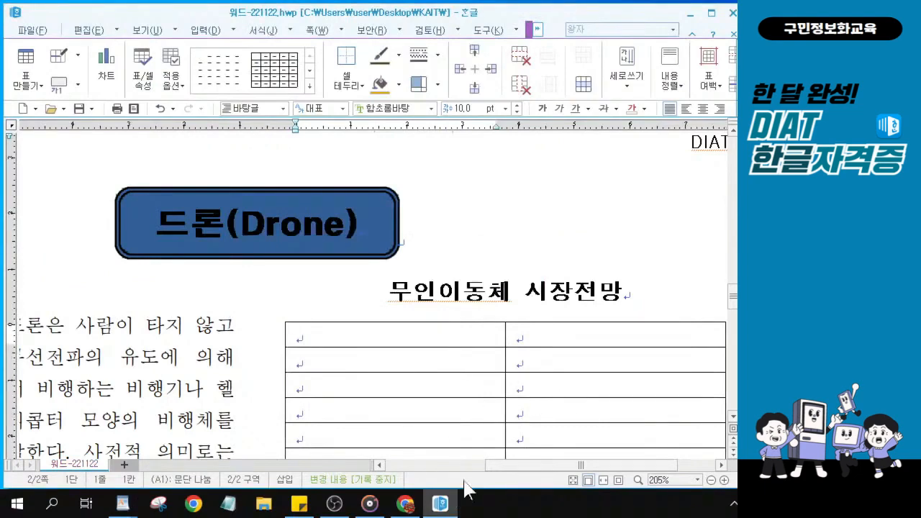
Type 종류 in the first header cell and 점유율(%) in the second
drag(523, 465, 547, 464)
scroll(419, 375, down, 2)
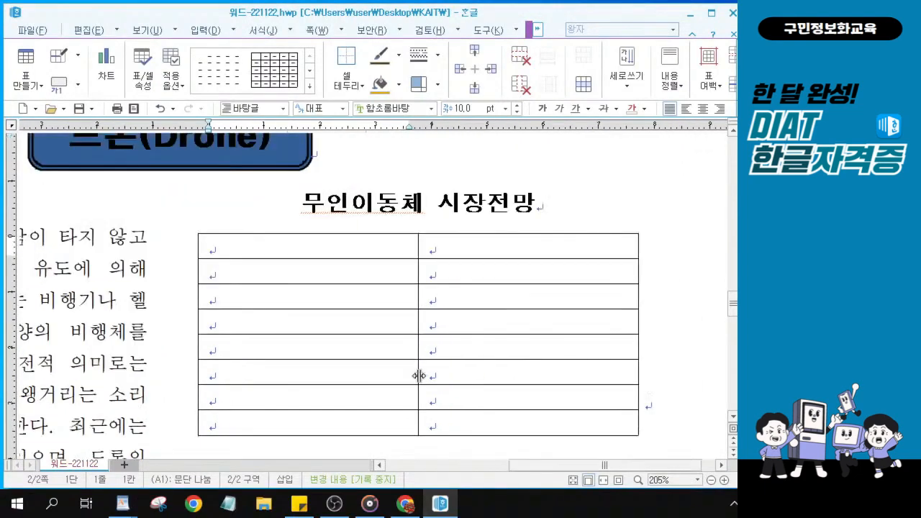
scroll(331, 252, up, 5)
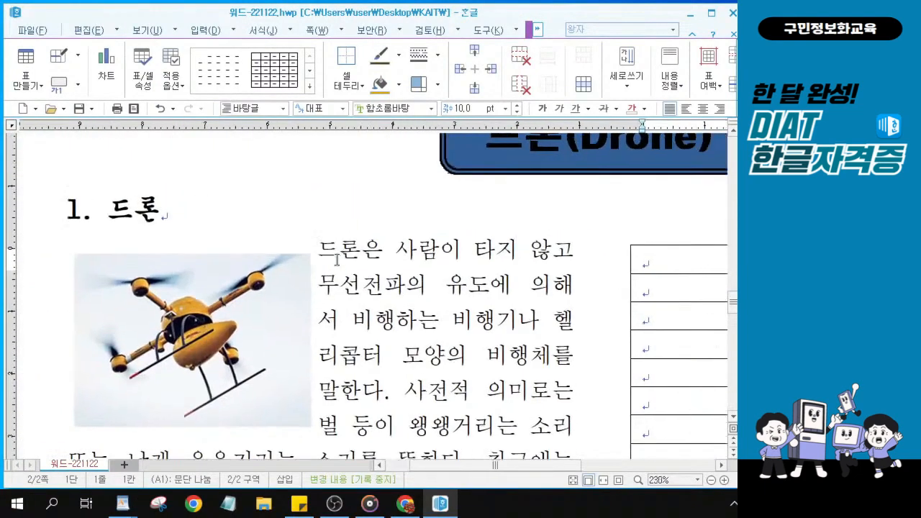
scroll(335, 260, up, 7)
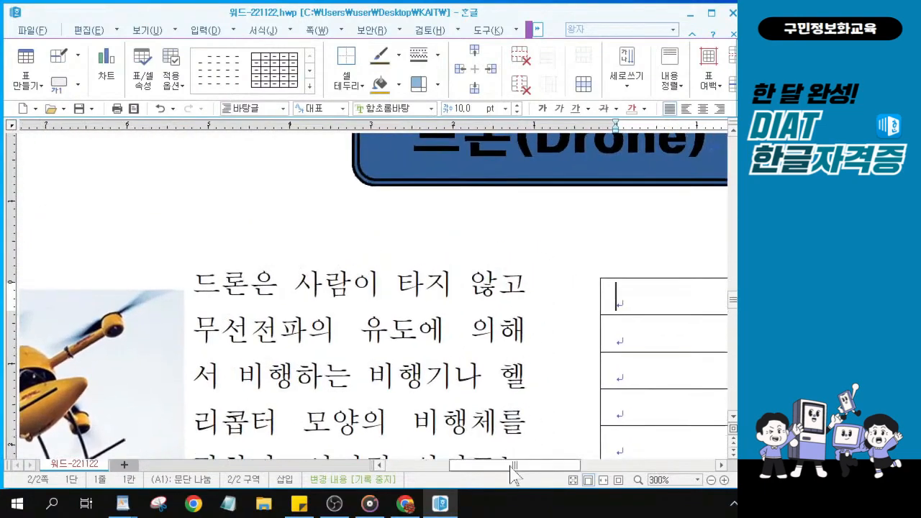
drag(513, 473, 615, 491)
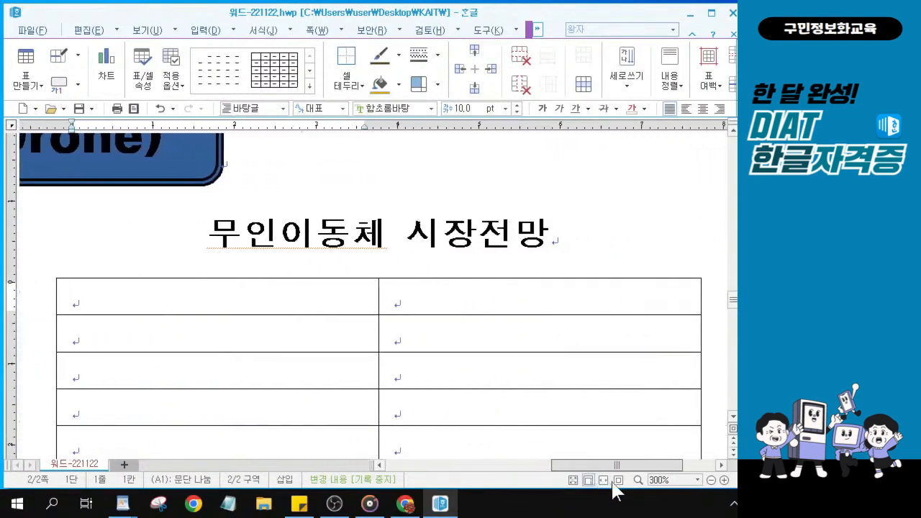
click(813, 331)
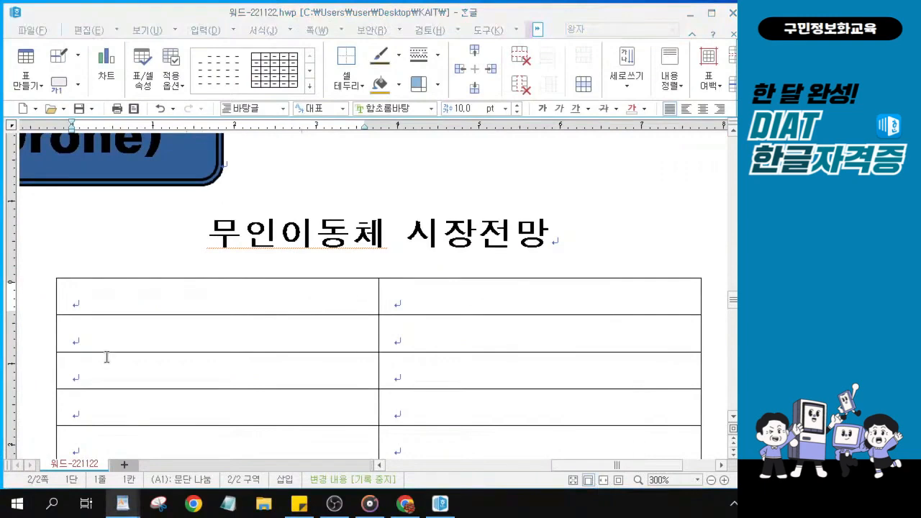
click(197, 300)
click(197, 300)
text(ㅈ)
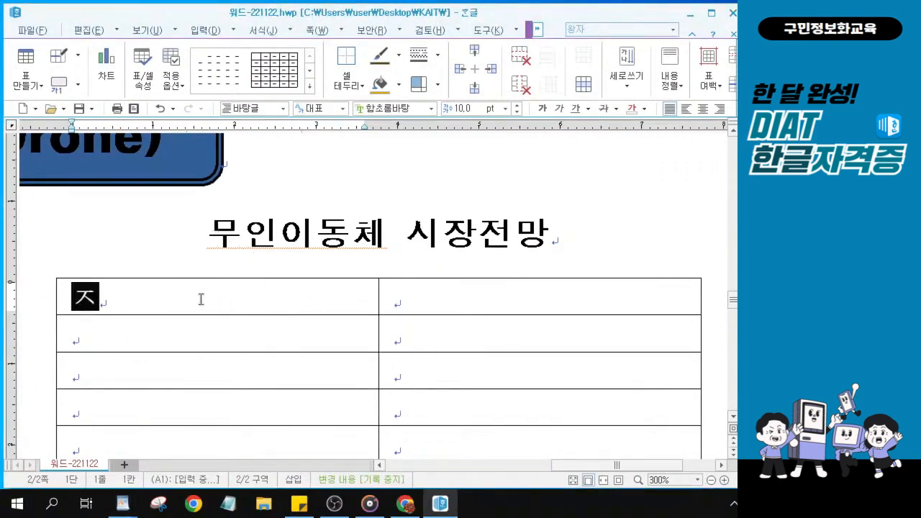
text(ㅗㅇㄹㅠ)
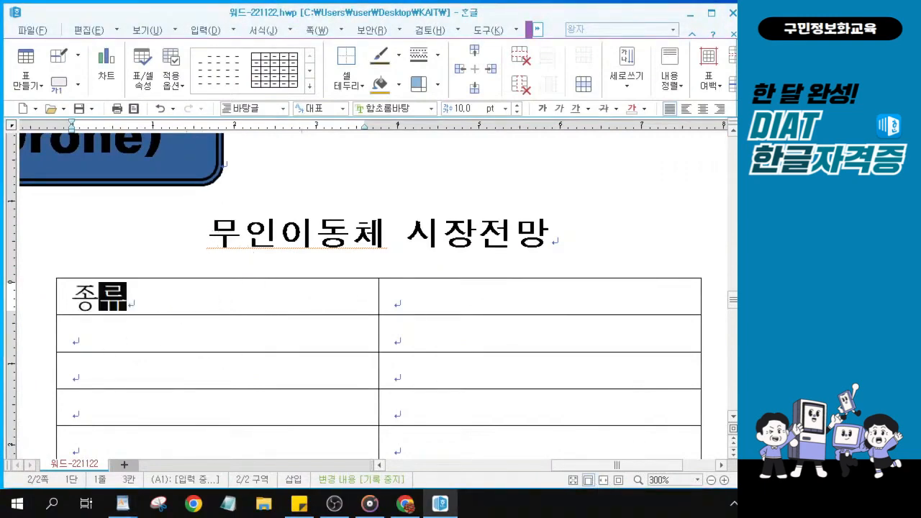
click(523, 305)
text(ㅈㅓㅁㅇㅠ)
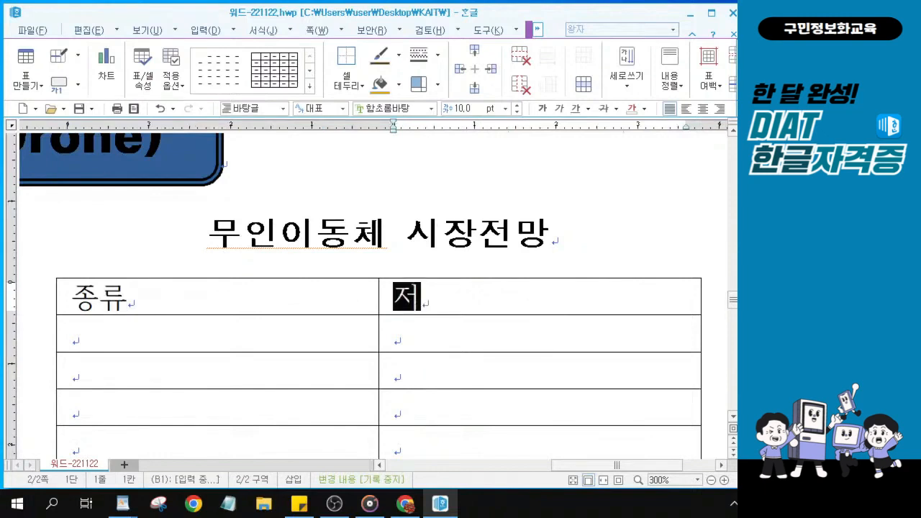
text(ㄹ()
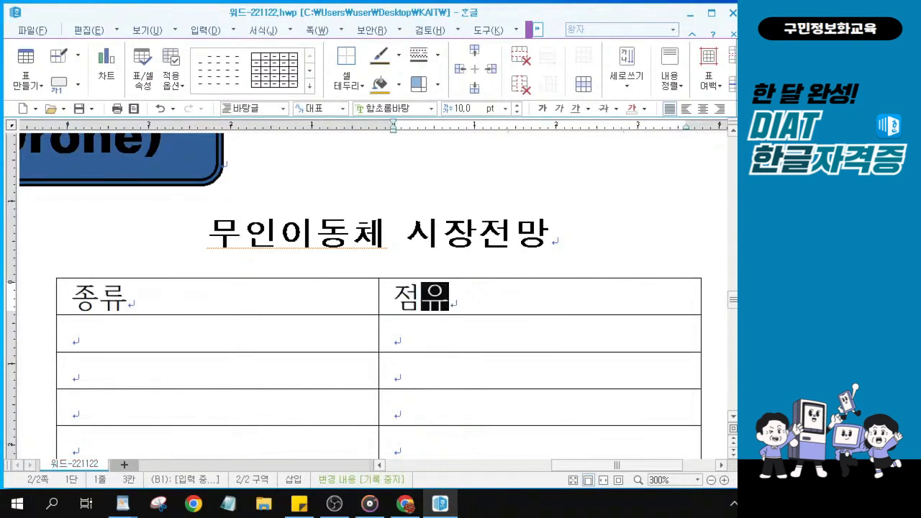
text(%))
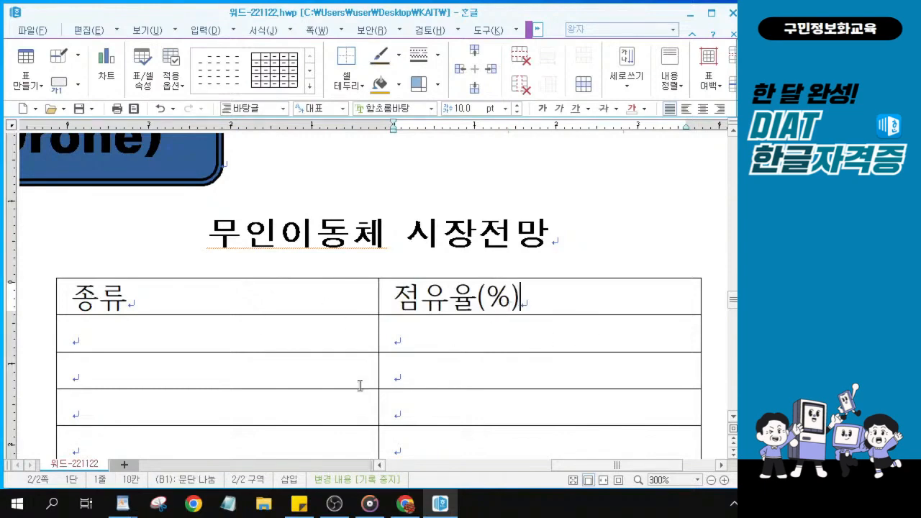
scroll(360, 381, down, 3)
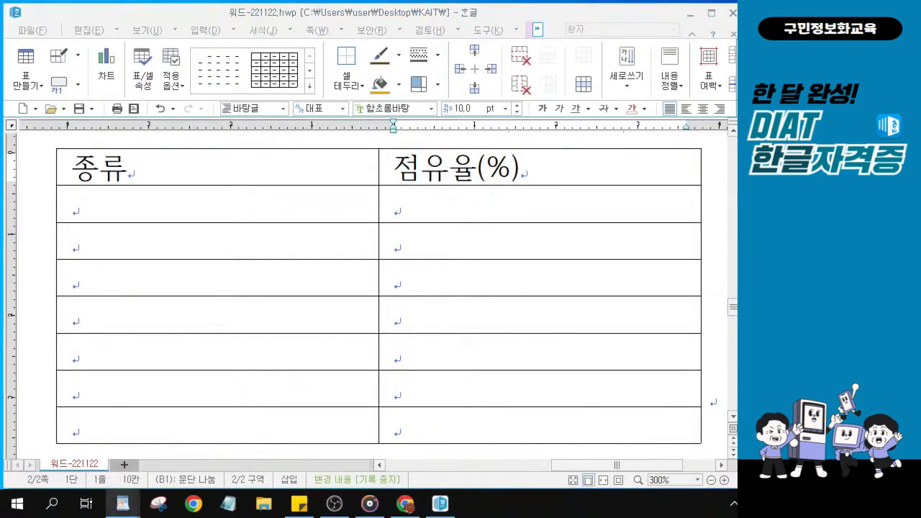
Enter the first three rows: 자율주행자동차 52, 무인 농기계 18, 군용 무인기 11
click(173, 198)
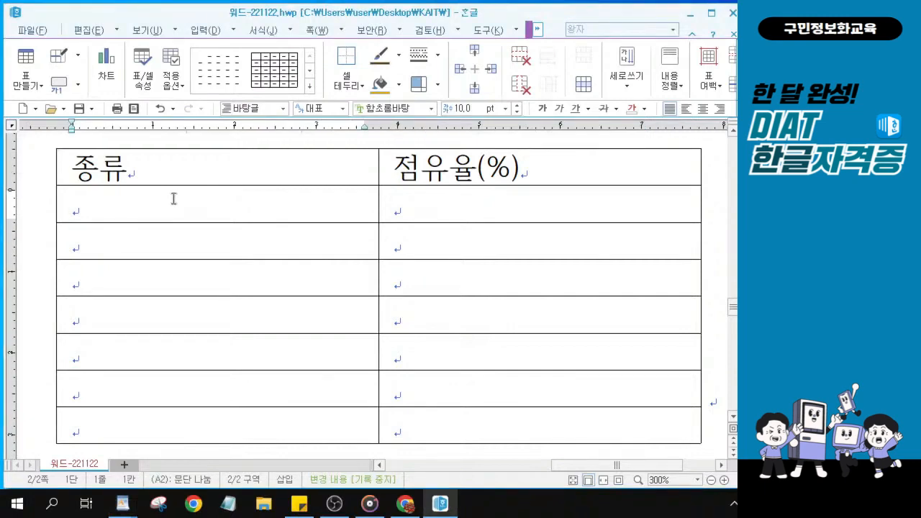
text(자율)
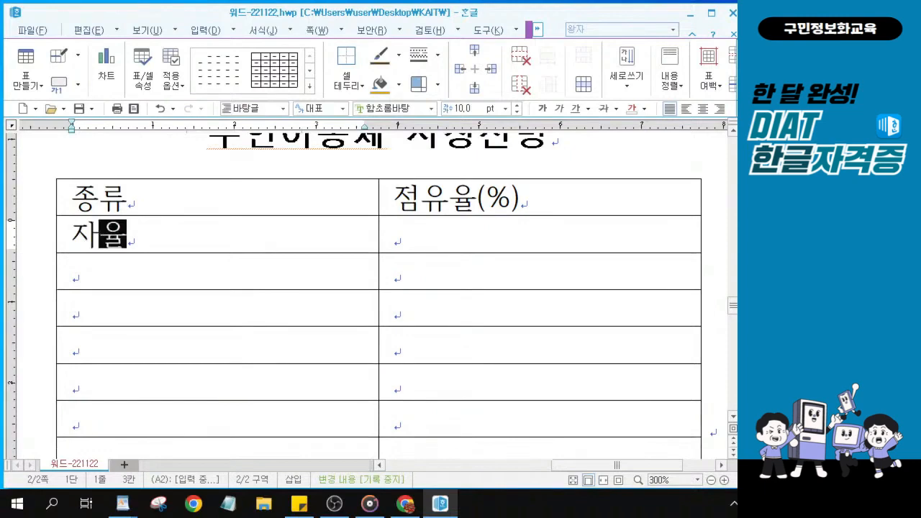
text(주행자동차)
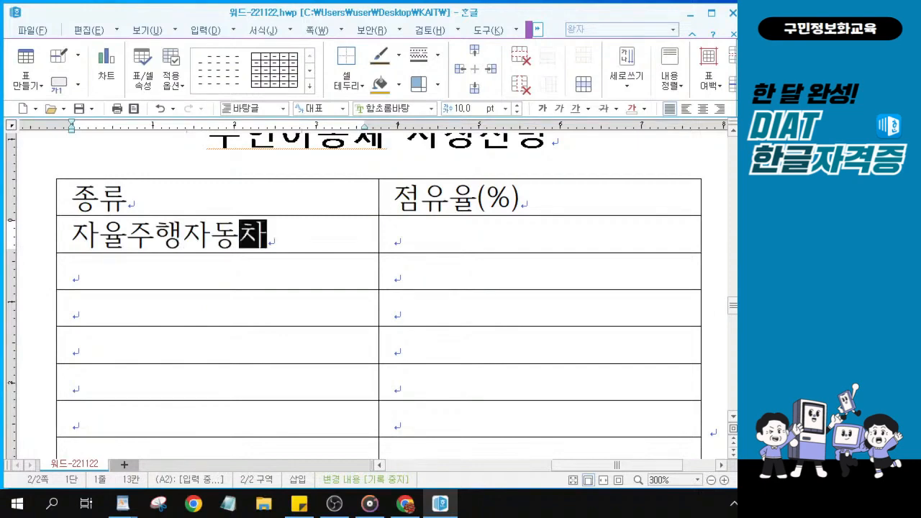
key(Tab)
text(52)
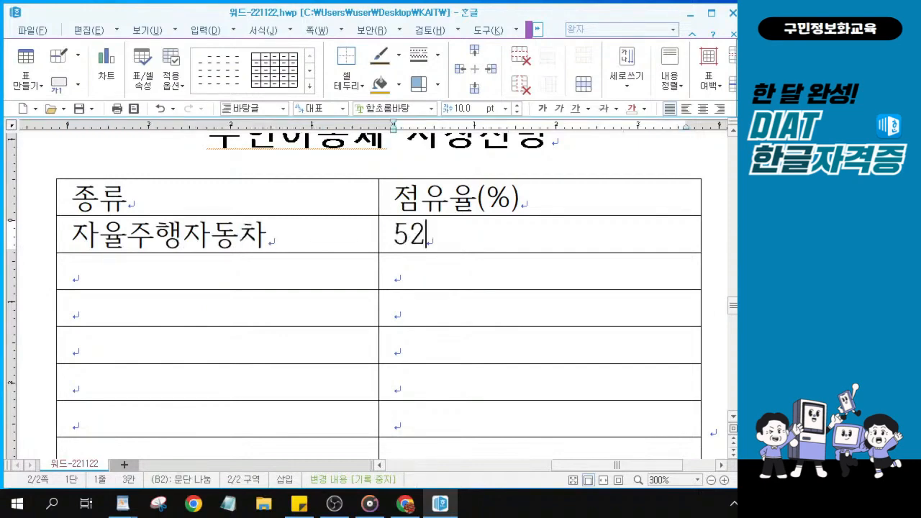
key(Tab)
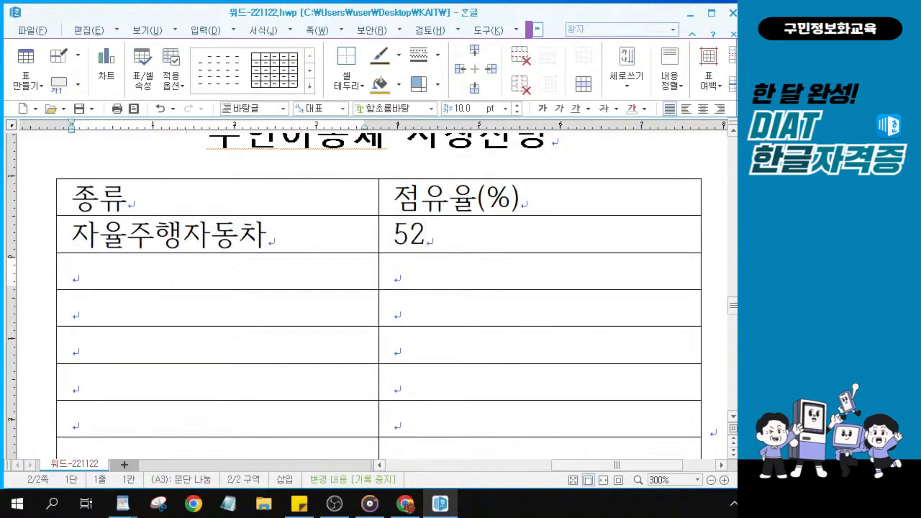
text(무인 )
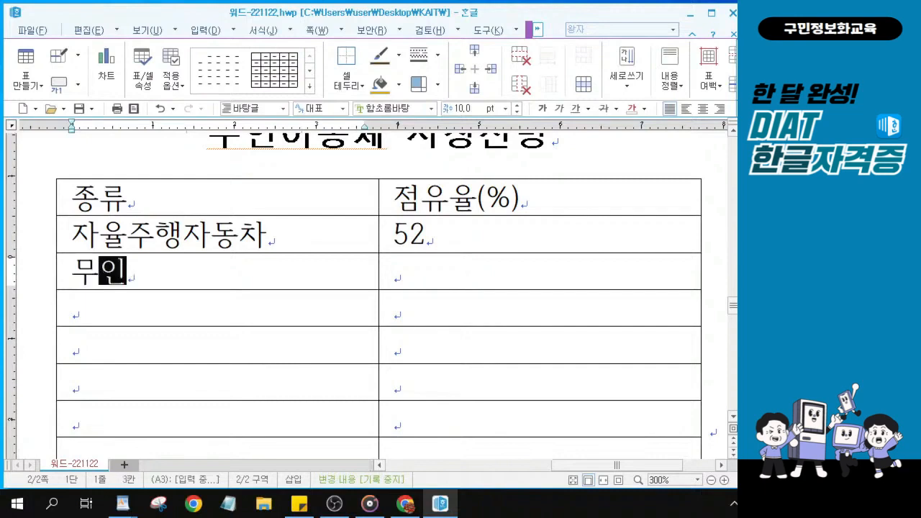
text(농기계)
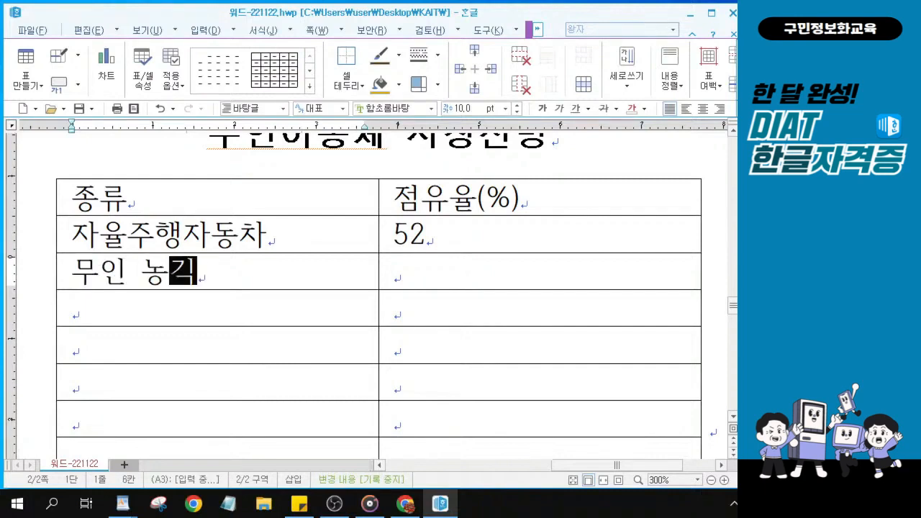
key(Tab)
text(18)
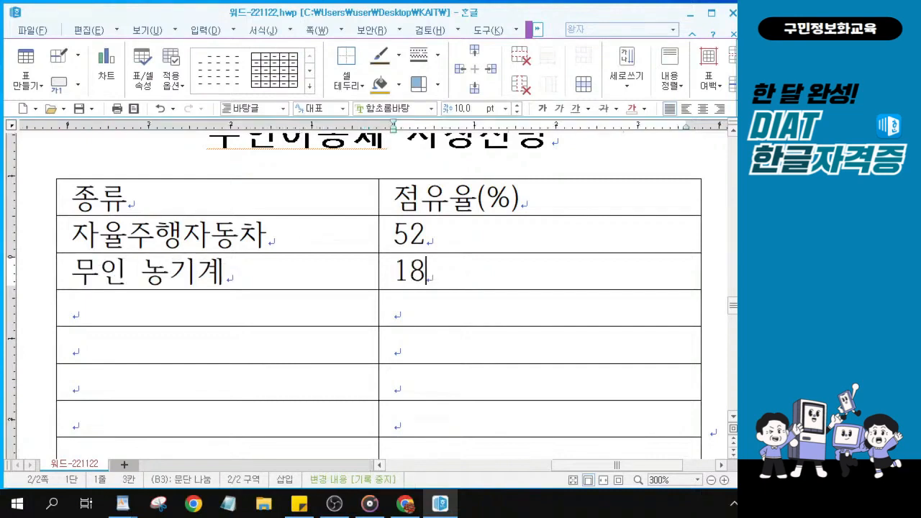
key(Tab)
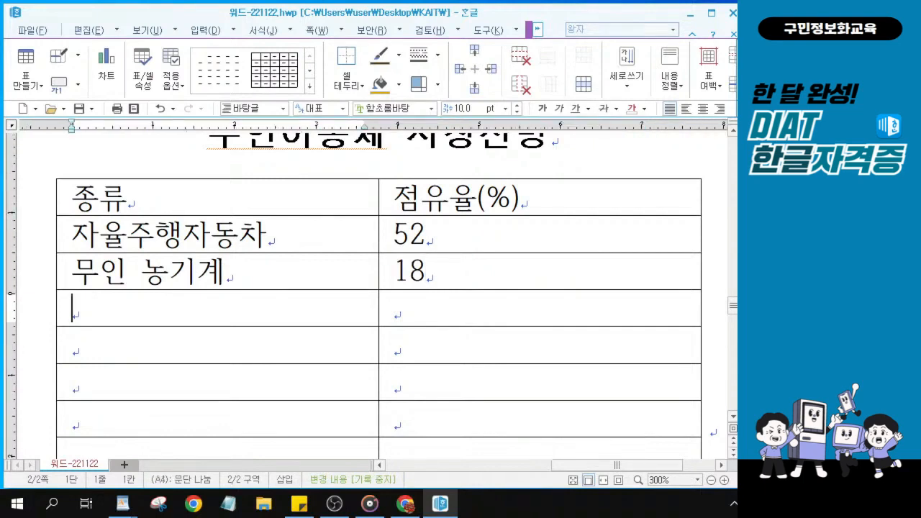
text(군용)
text( 무인기)
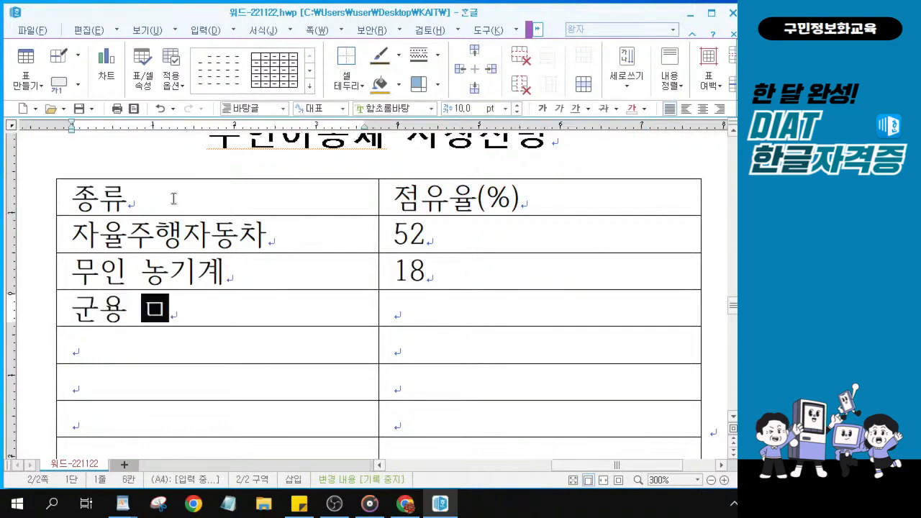
key(Tab)
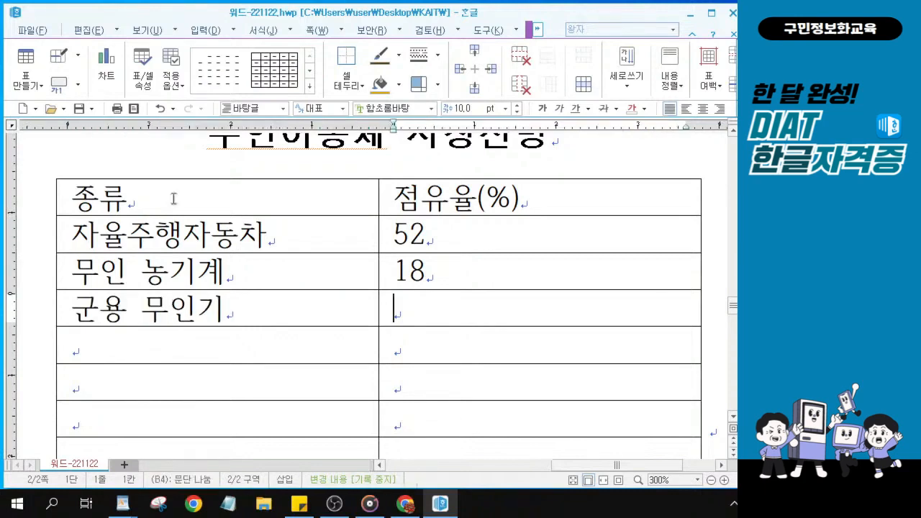
text(11)
Enter the remaining rows: 민수 무인기 5, 소형드론 4, 수중 무인기 6, 기타 4
key(Tab)
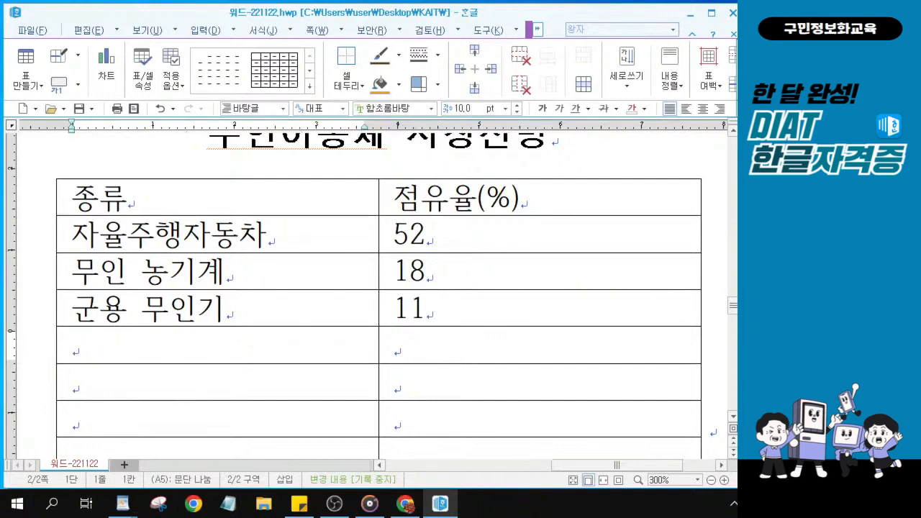
text(민수 무)
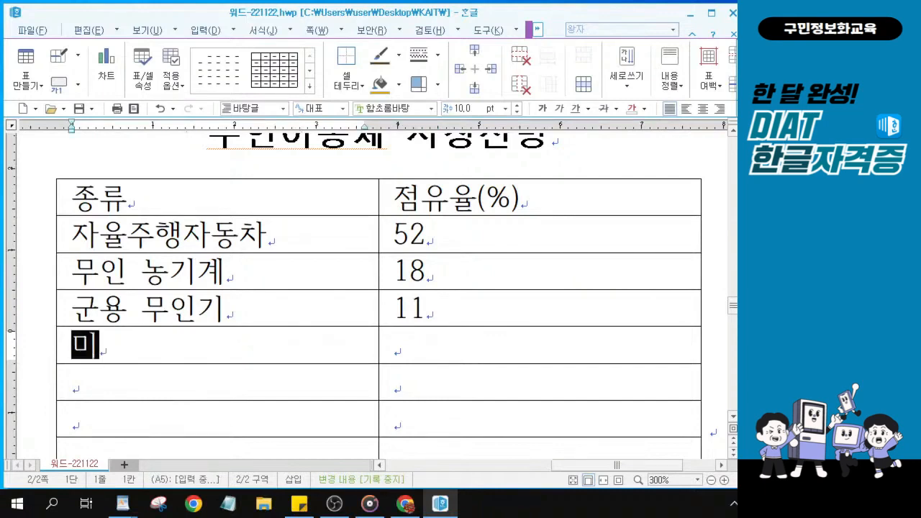
text(인기)
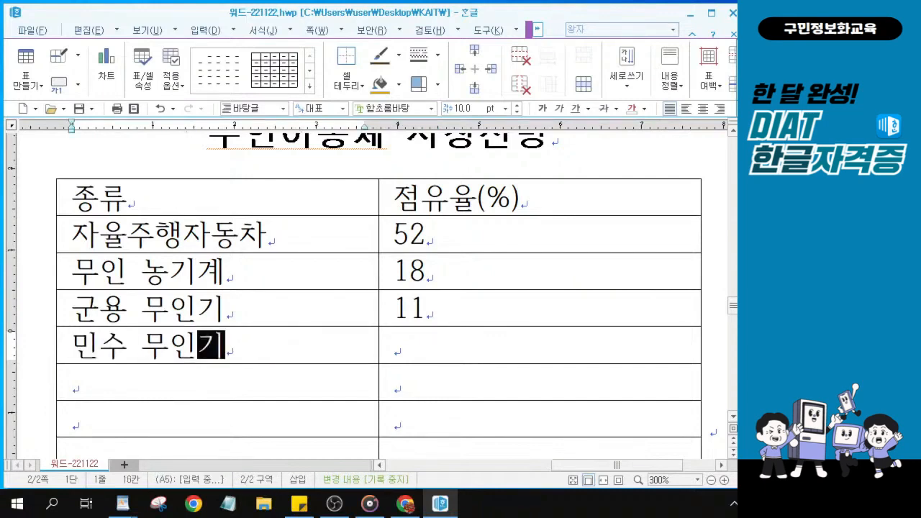
key(Tab)
text(5)
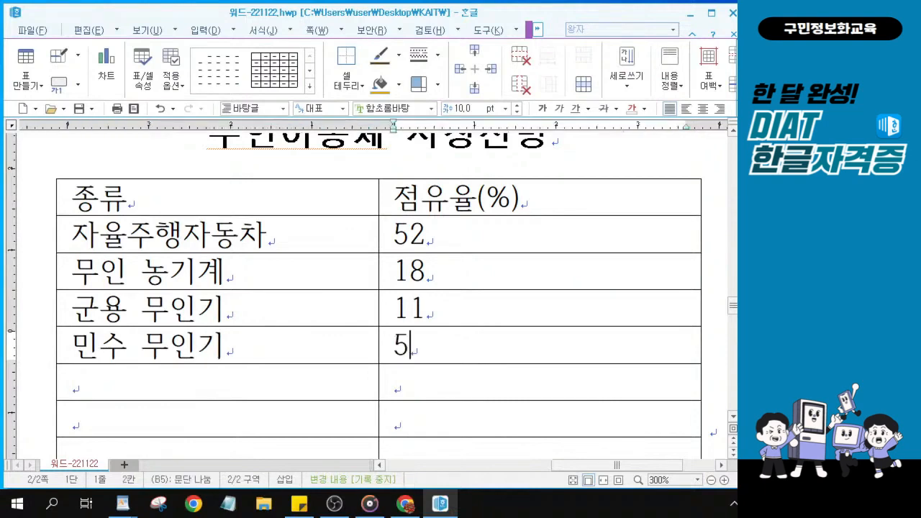
key(Tab)
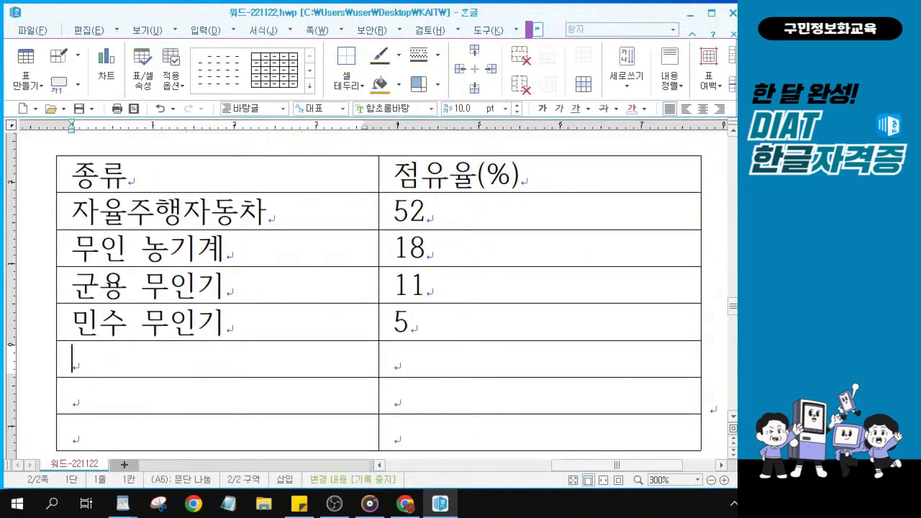
text(소형ㄷㅡ론)
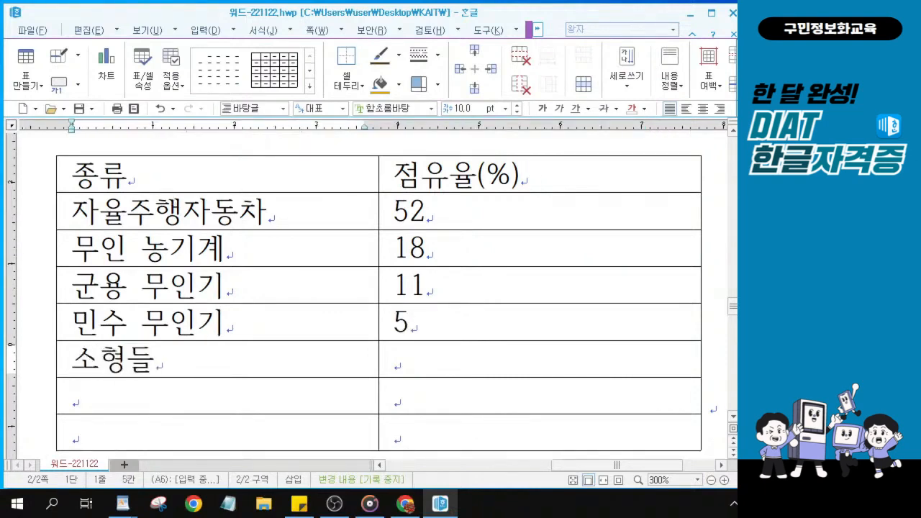
key(Tab)
text(4)
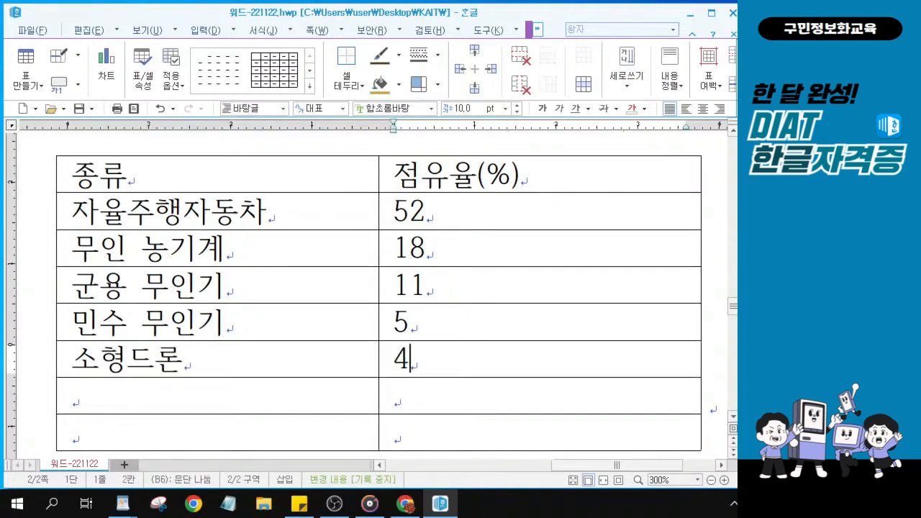
key(Tab)
text(수)
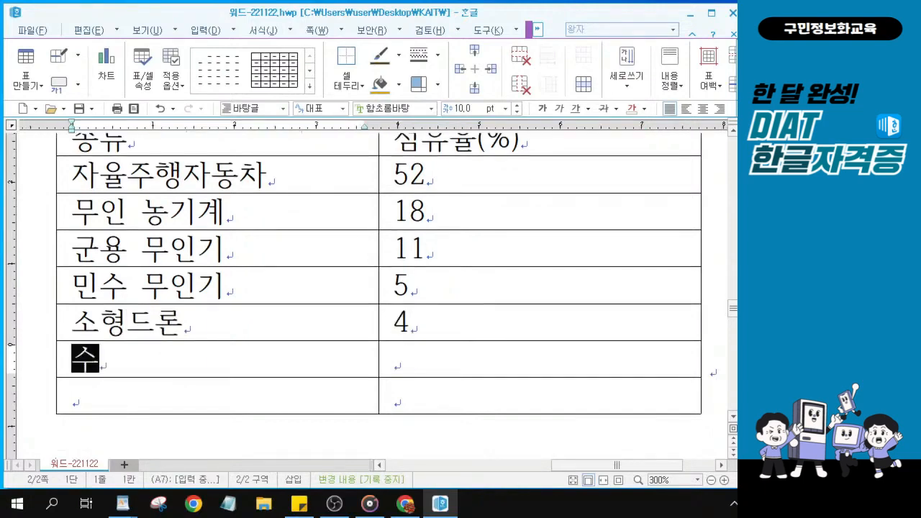
text(중 무인ㄱ)
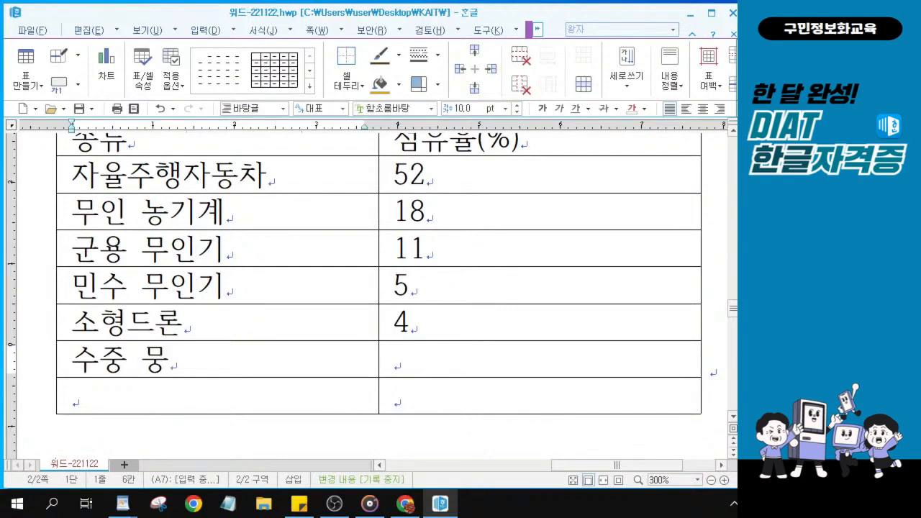
text(ㅣ)
key(Tab)
text(6)
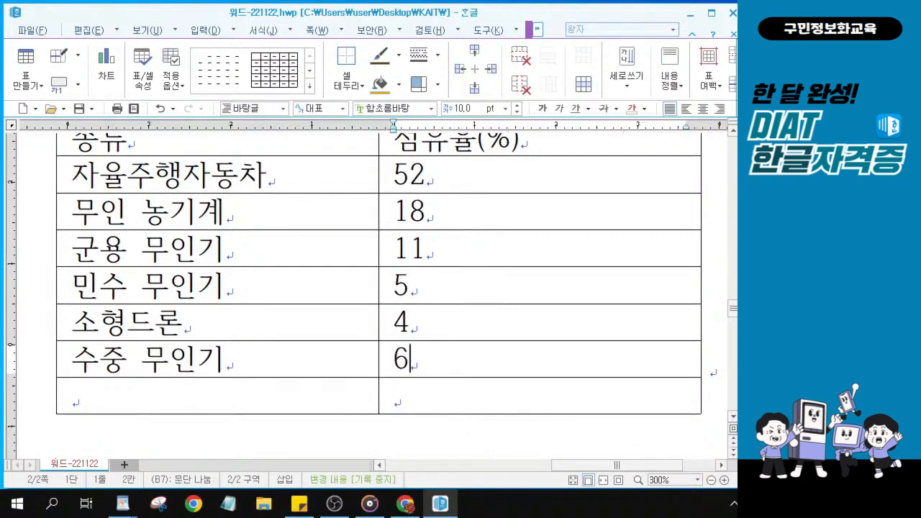
key(Tab)
text(길)
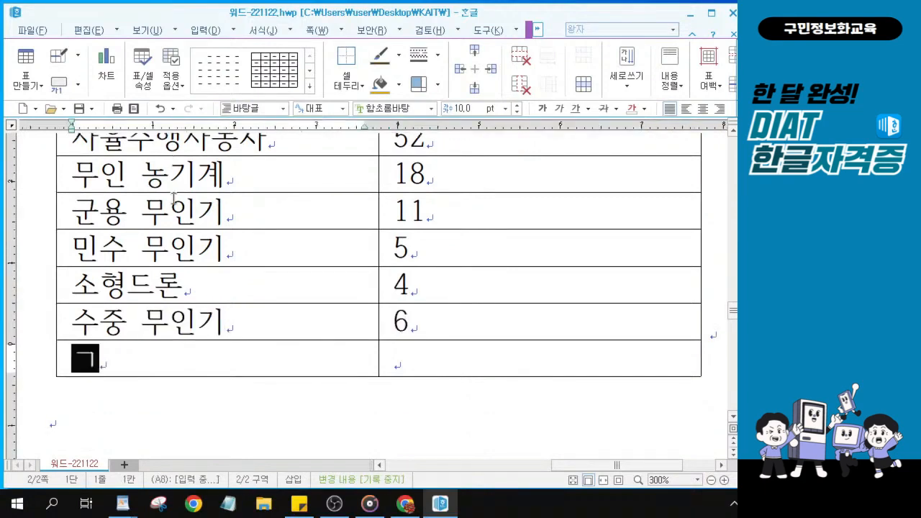
text(타)
key(Tab)
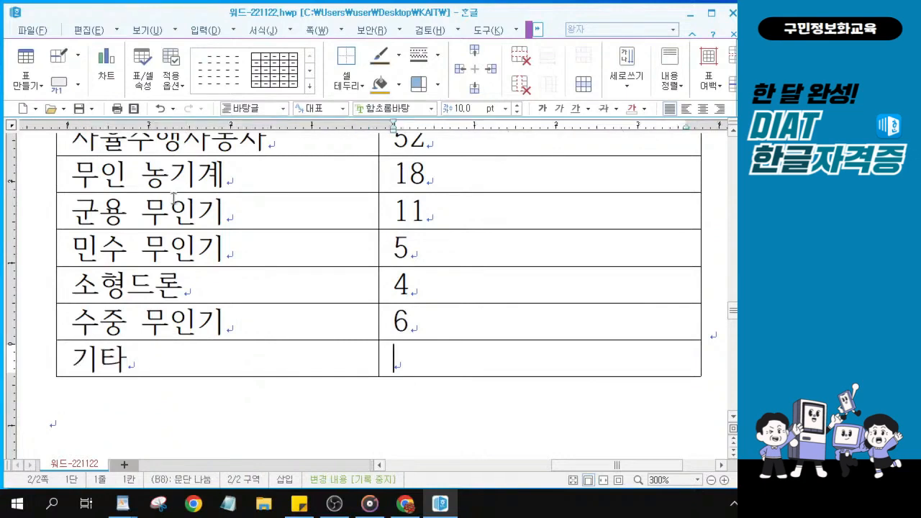
text(4)
scroll(366, 274, up, 3)
scroll(586, 376, down, 3)
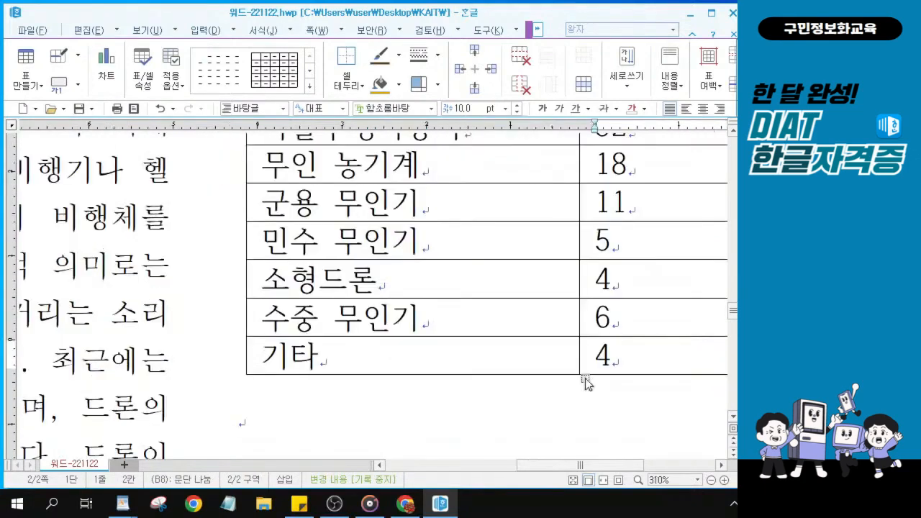
scroll(579, 364, up, 4)
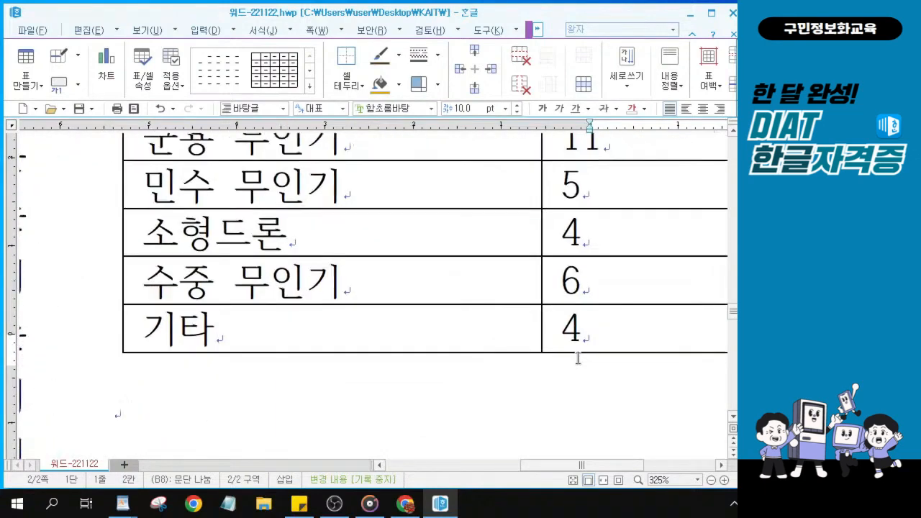
scroll(625, 444, up, 2)
mouse_move(608, 465)
mouse_down()
mouse_move(633, 468)
mouse_move(615, 477)
mouse_up()
scroll(576, 348, up, 5)
scroll(576, 348, down, 1)
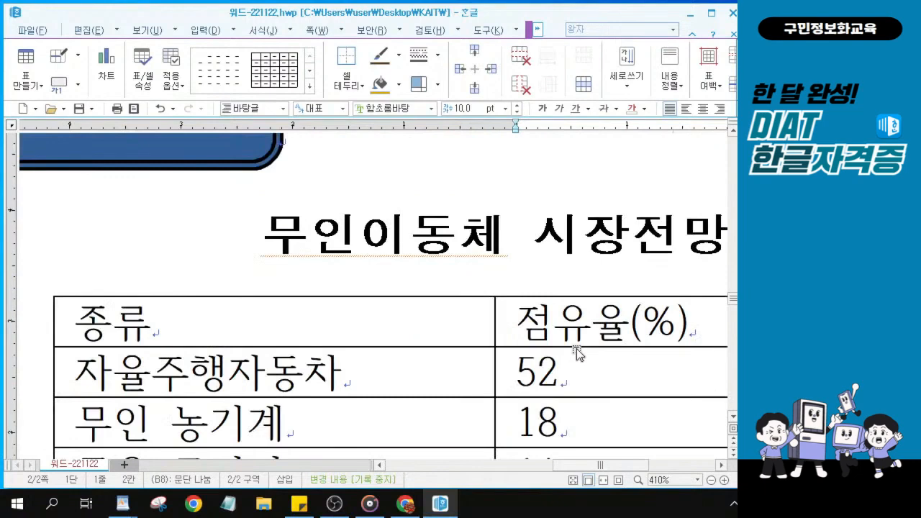
drag(285, 330, 551, 331)
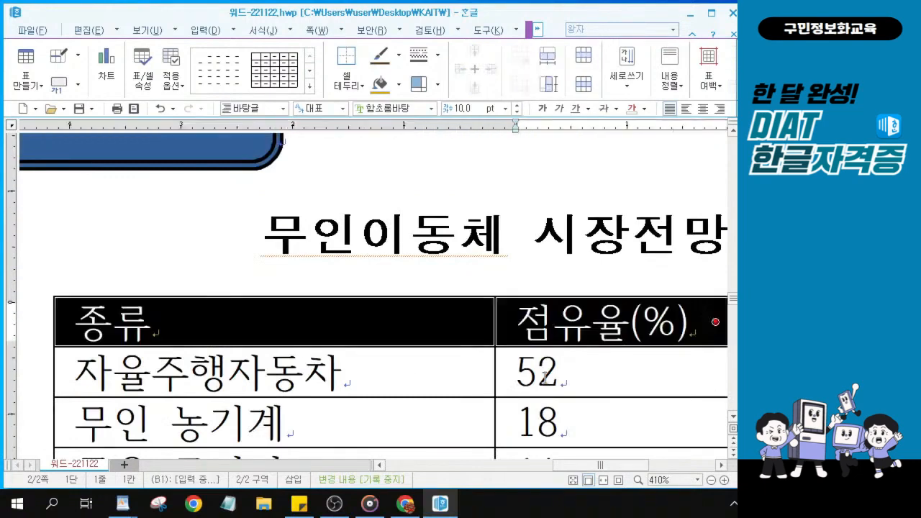
scroll(544, 375, down, 2)
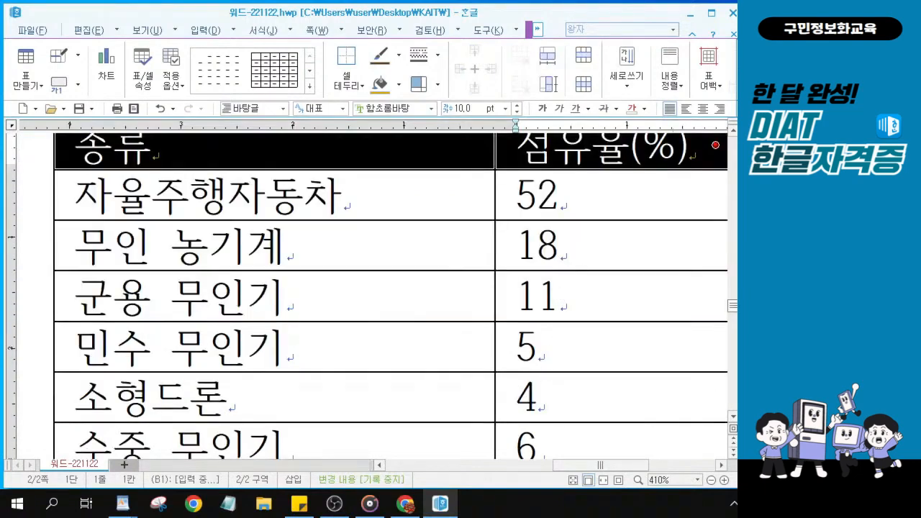
scroll(731, 306, up, 1)
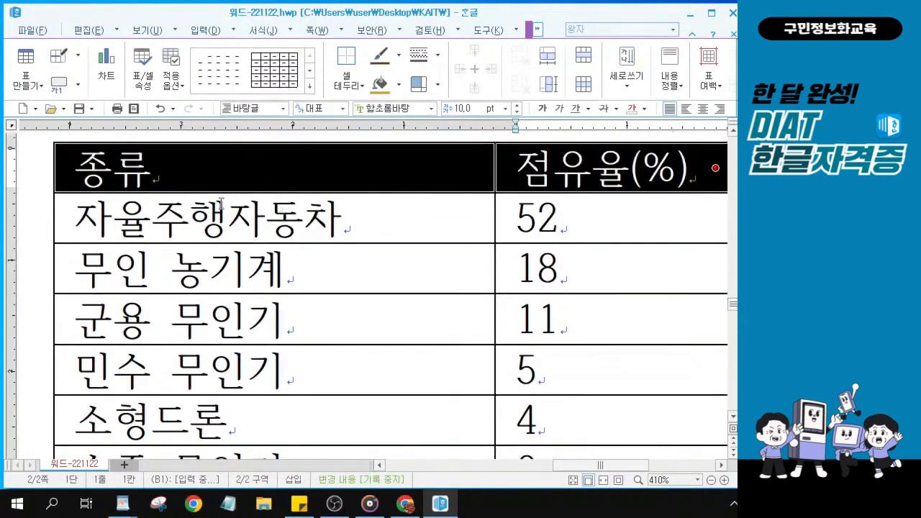
drag(221, 203, 565, 221)
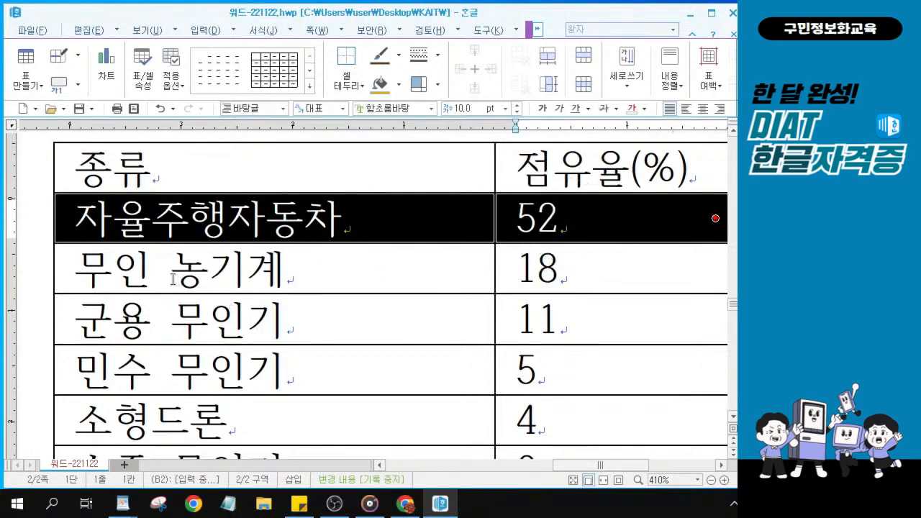
click(104, 273)
drag(293, 278, 514, 268)
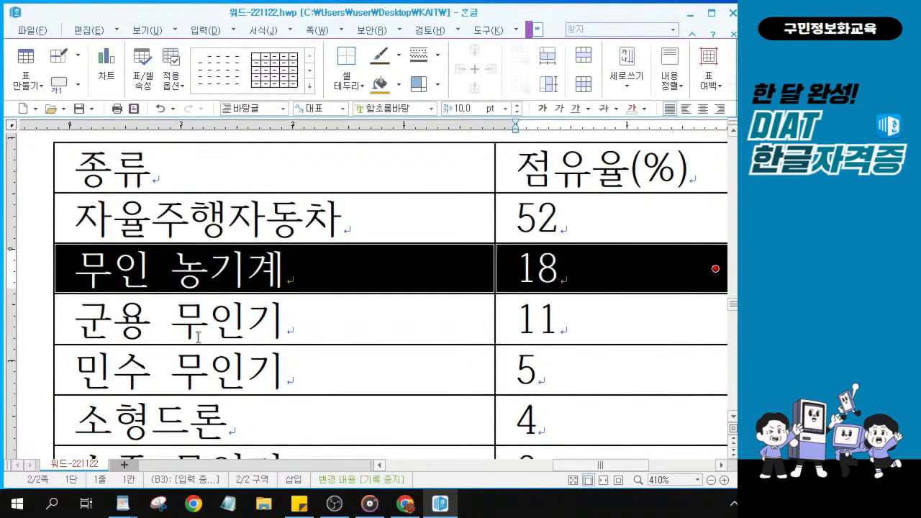
click(92, 317)
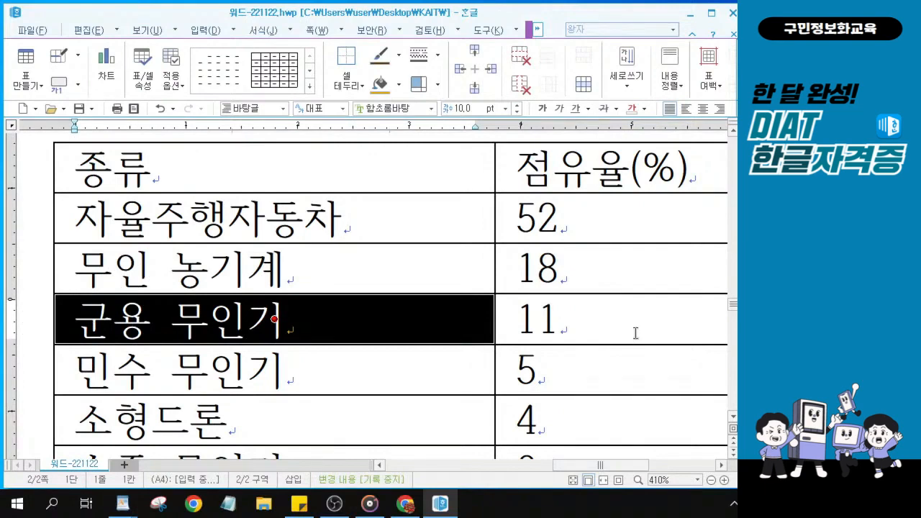
key(Right)
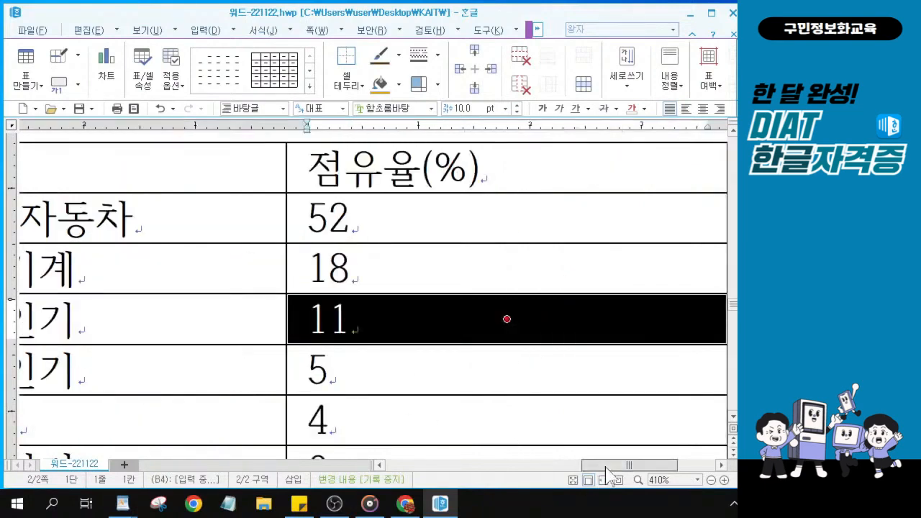
drag(607, 475, 580, 475)
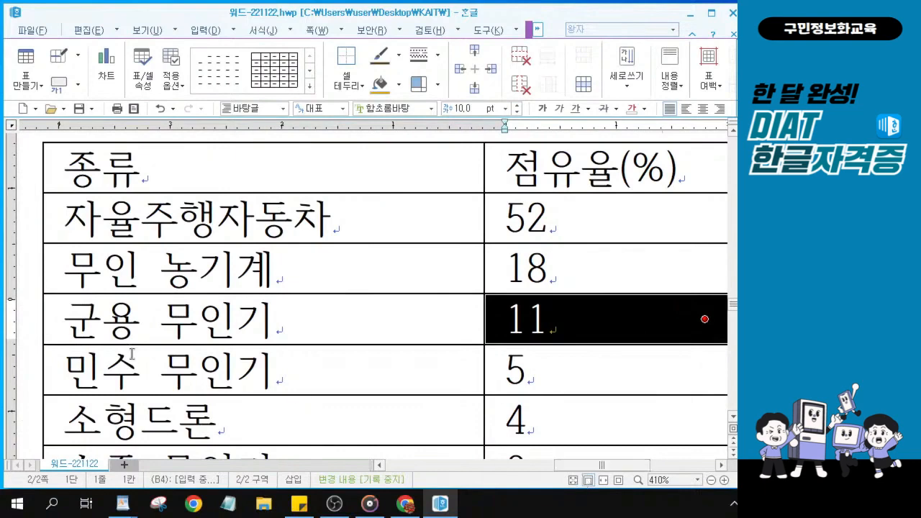
key(Right)
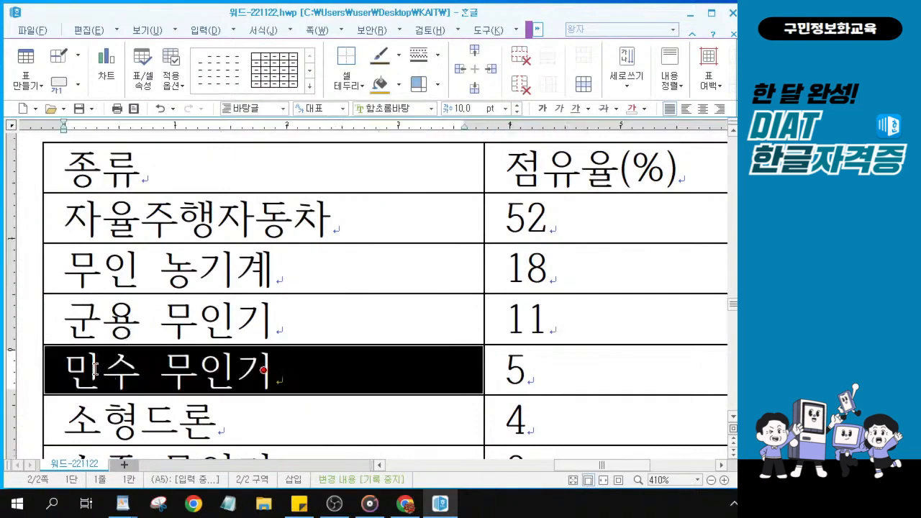
key(Right)
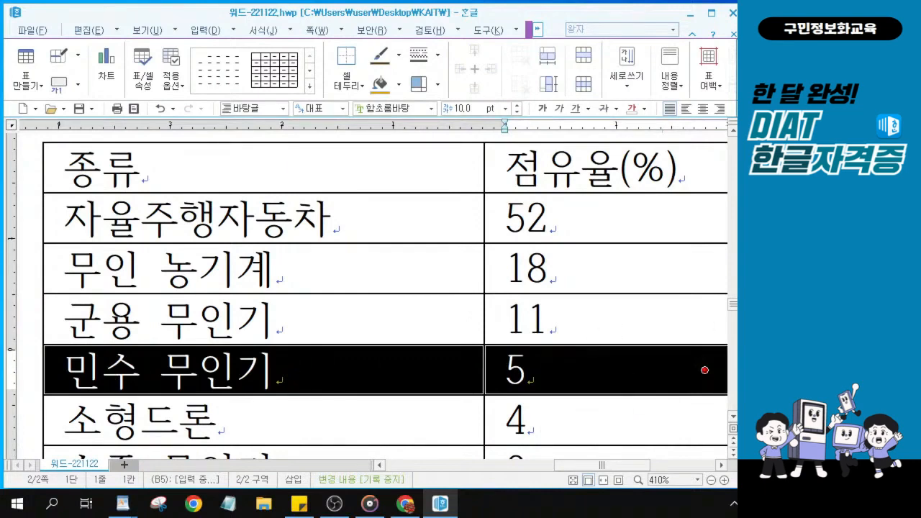
scroll(731, 417, down, 1)
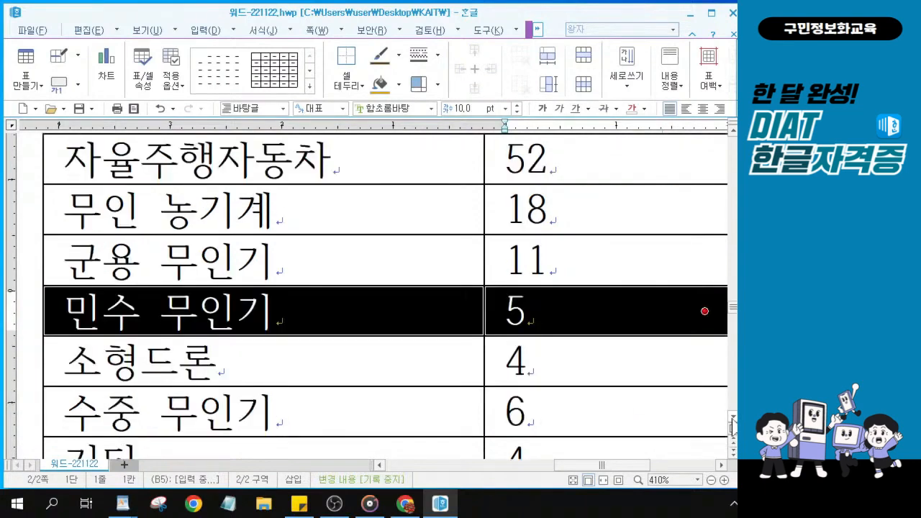
click(78, 360)
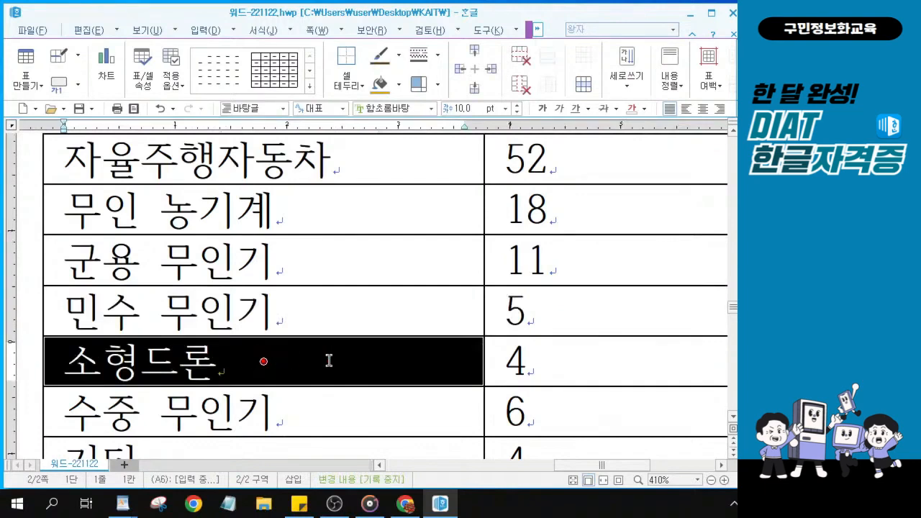
drag(456, 361, 510, 363)
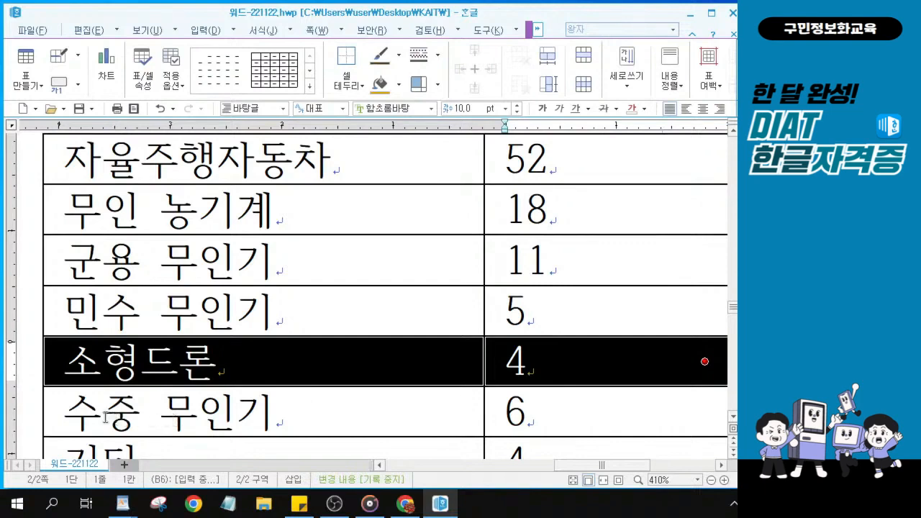
drag(95, 416, 563, 414)
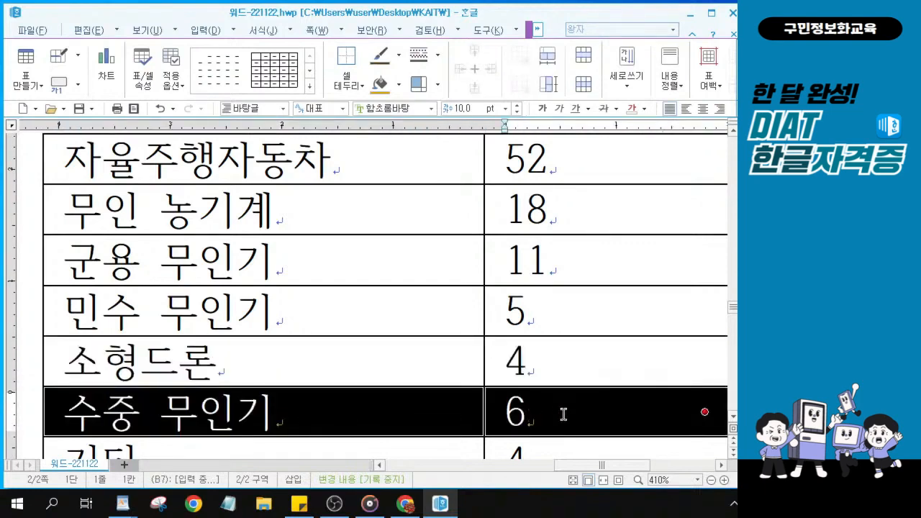
click(732, 416)
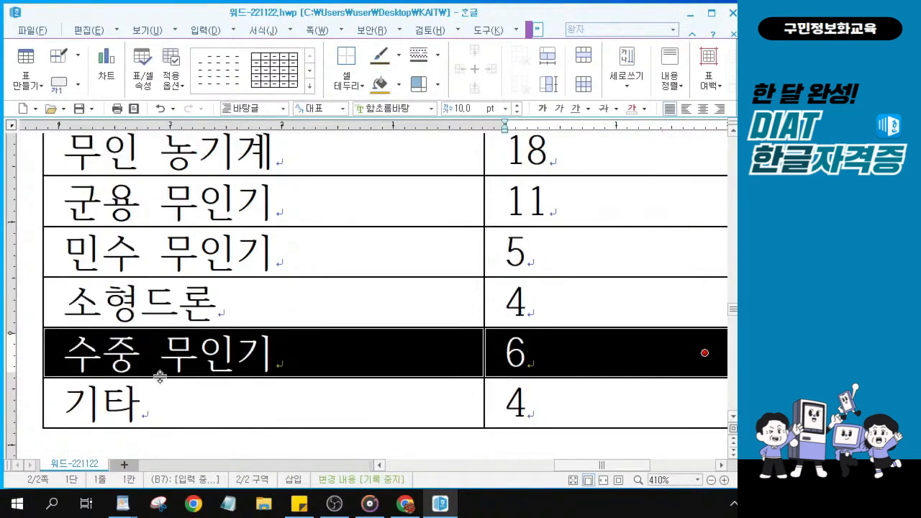
click(263, 403)
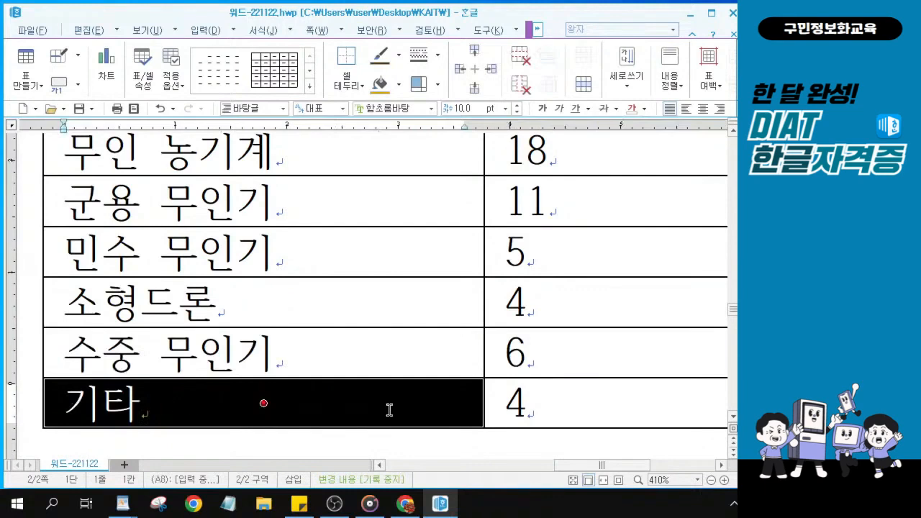
drag(389, 410, 551, 410)
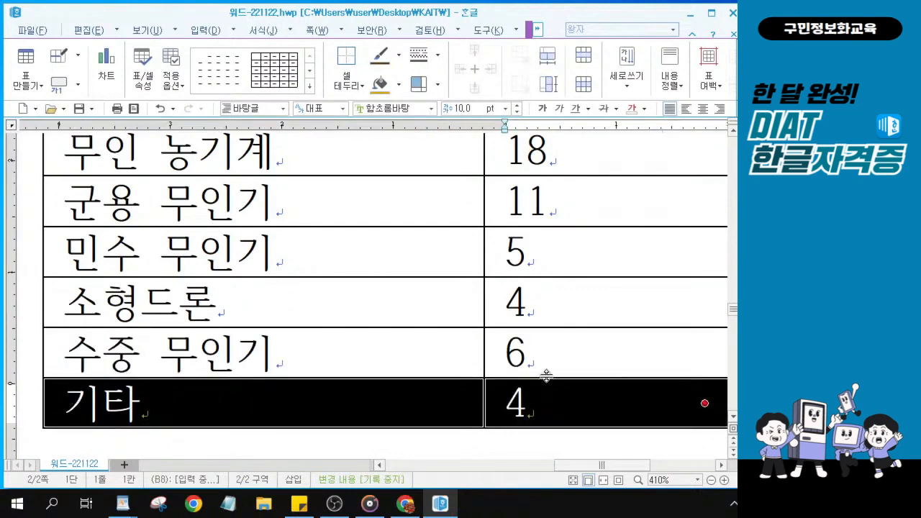
scroll(545, 374, down, 1)
scroll(545, 374, down, 1)
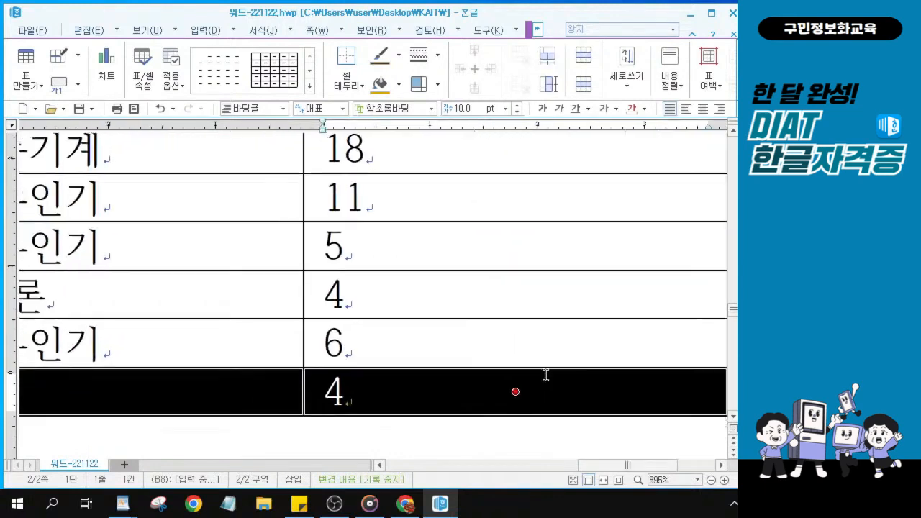
scroll(545, 374, down, 3)
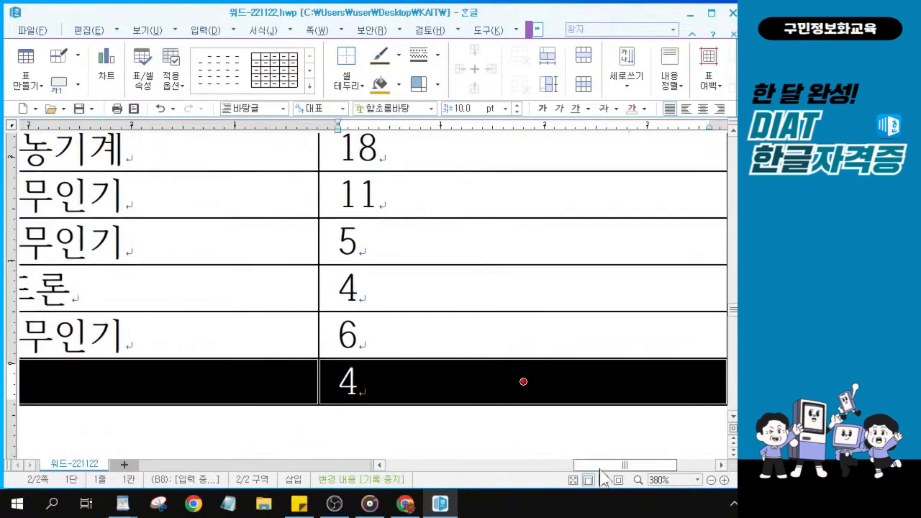
drag(600, 469, 564, 469)
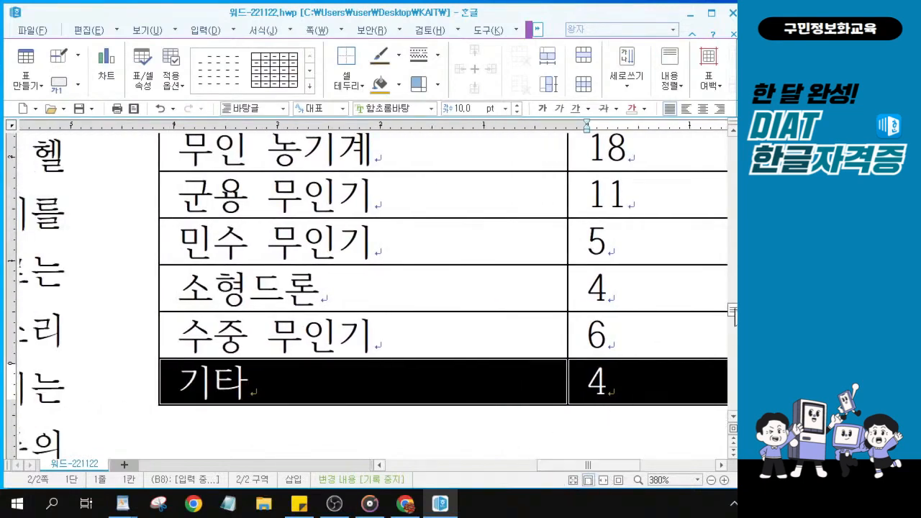
drag(733, 312, 735, 309)
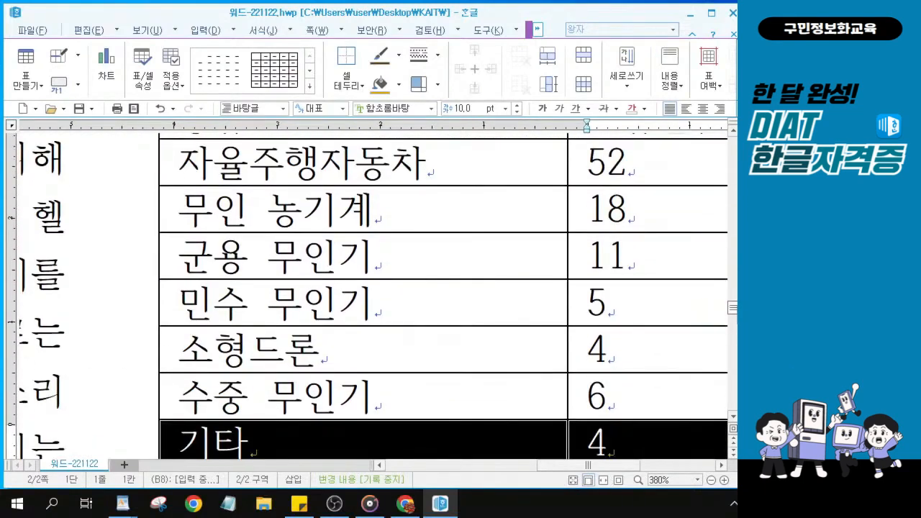
scroll(393, 400, down, 3)
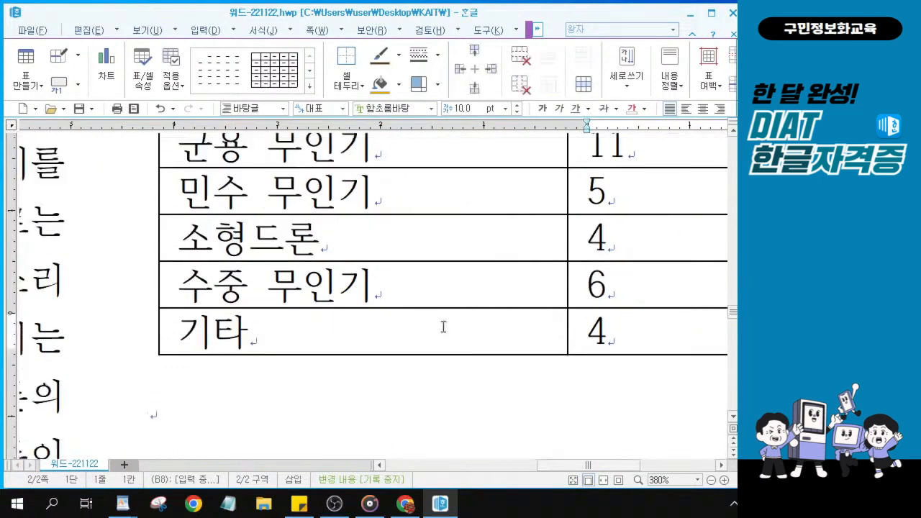
scroll(442, 326, up, 9)
Complete the share column so the table runs from 자율주행자동차 52 to 기타 4
mouse_move(735, 306)
mouse_down()
mouse_move(735, 323)
mouse_move(735, 315)
mouse_up()
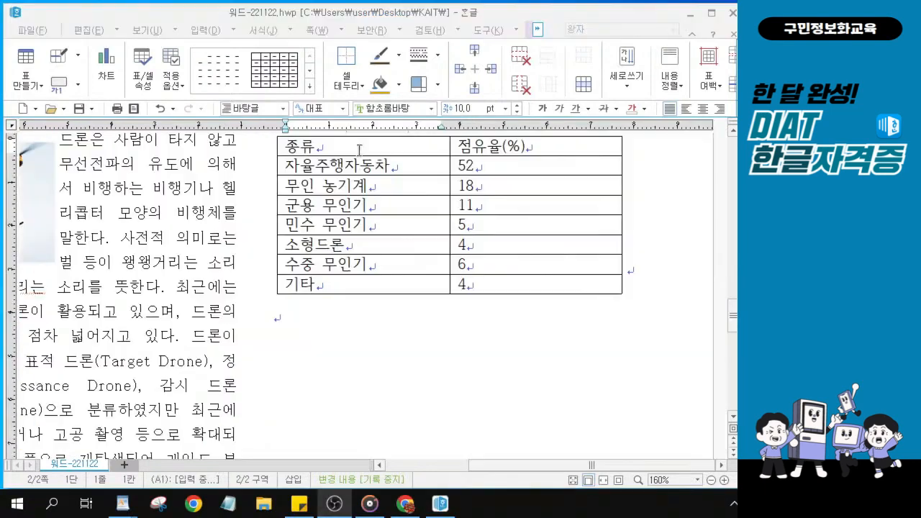
Select every table cell, centre the text, and enter 굴 in the font box
click(367, 148)
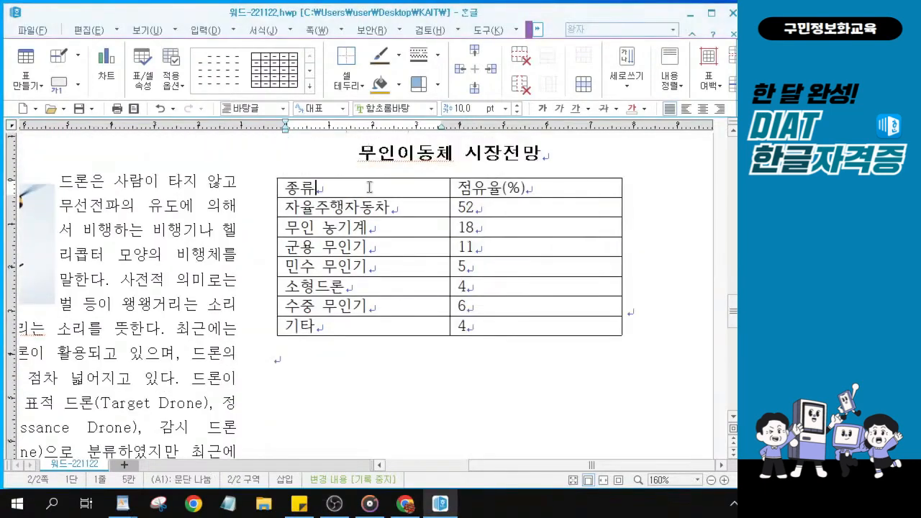
drag(431, 188, 558, 329)
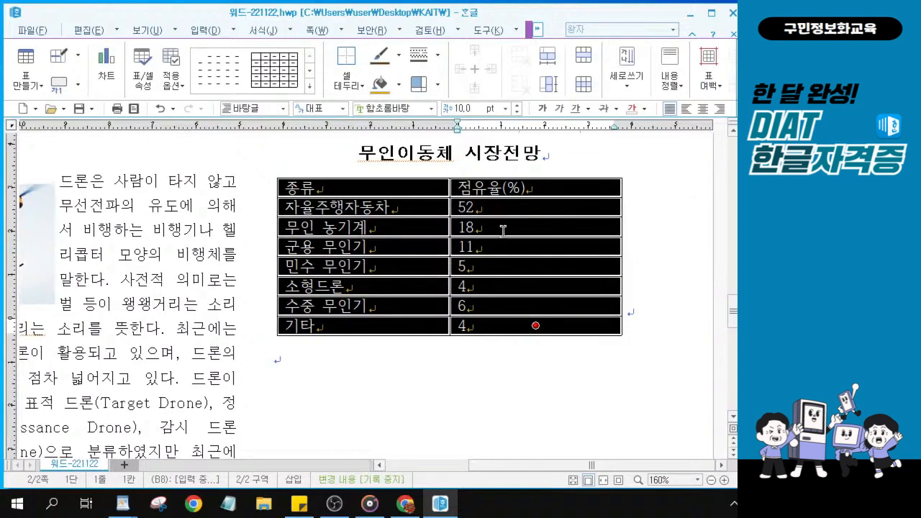
click(704, 109)
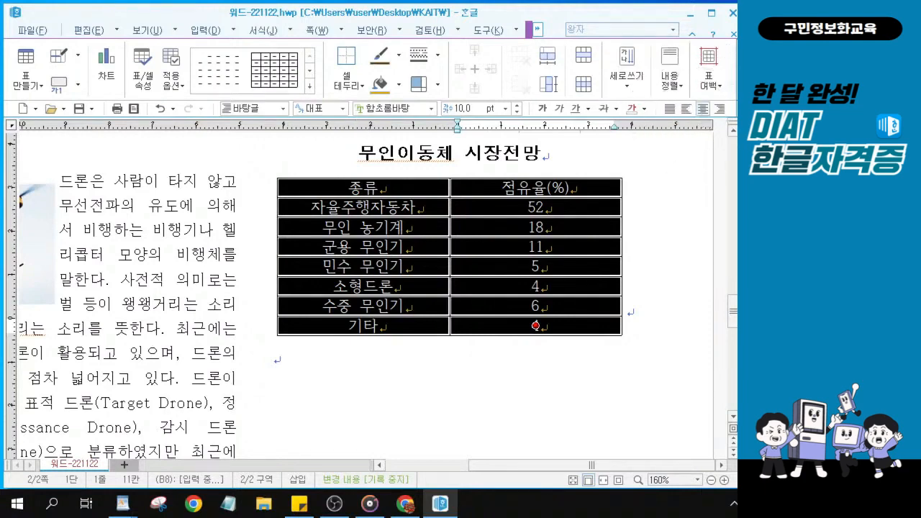
click(403, 109)
text(굴)
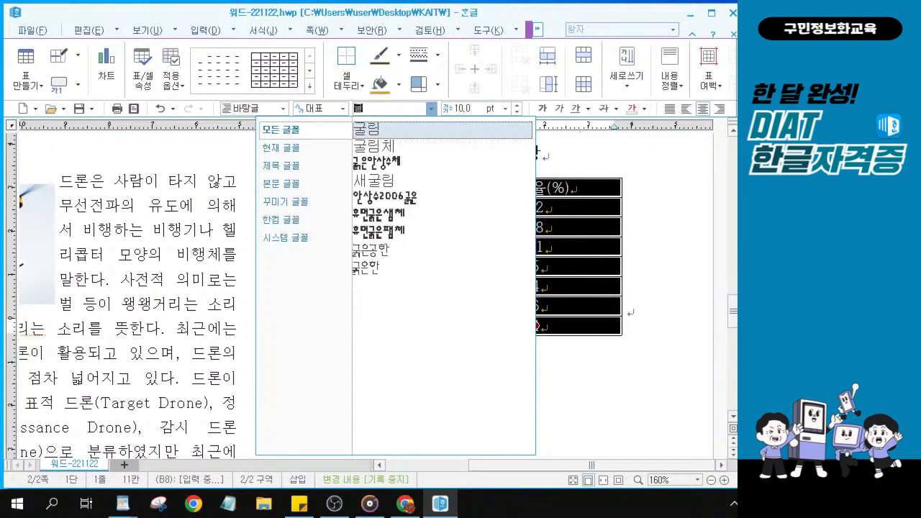
Apply 굴림체 to the table and enlarge all rows twice with Ctrl+Down
click(387, 147)
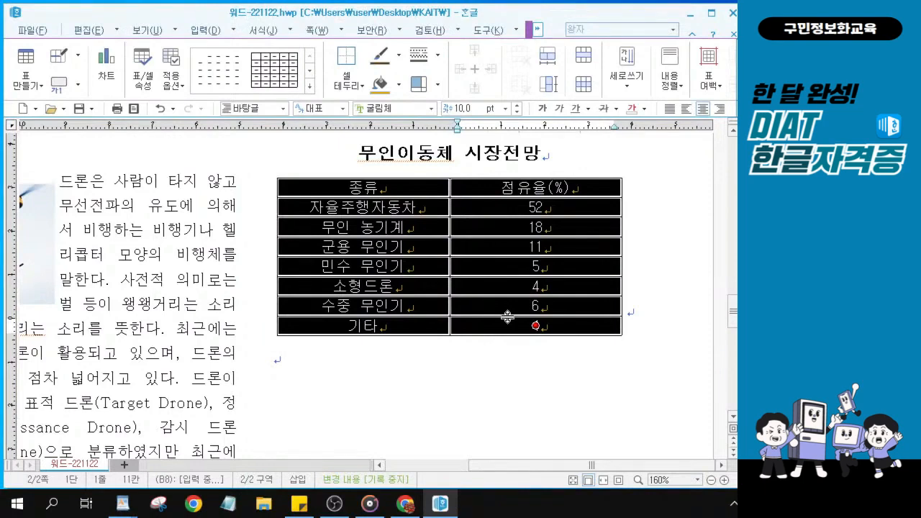
key(ctrl+Down)
key(ctrl+Down)
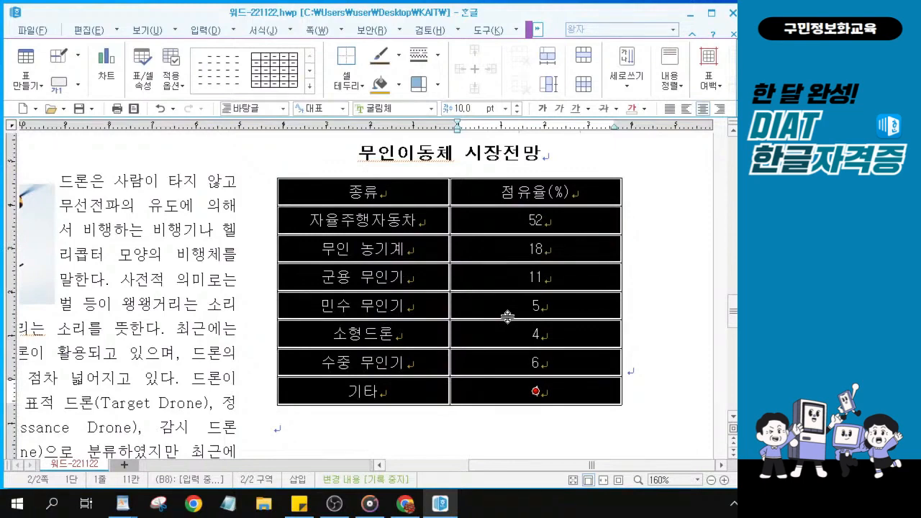
key(ctrl+Down)
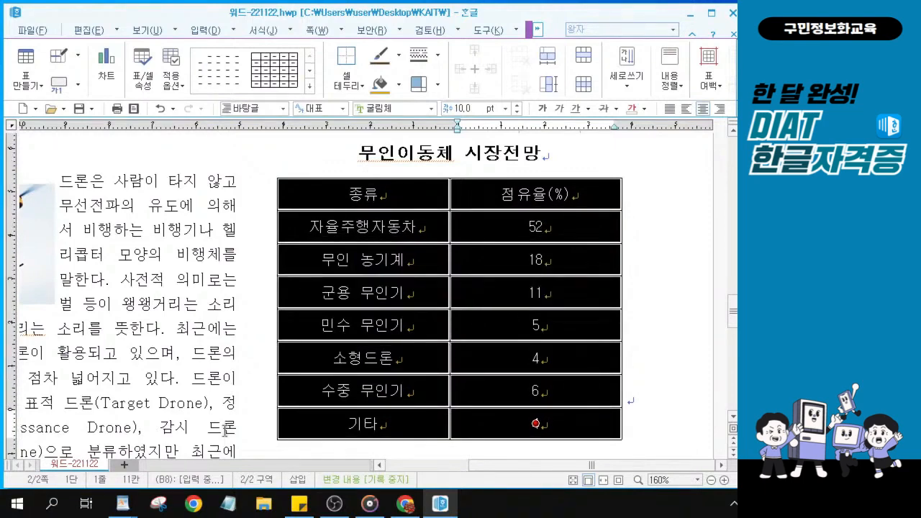
drag(164, 429, 233, 433)
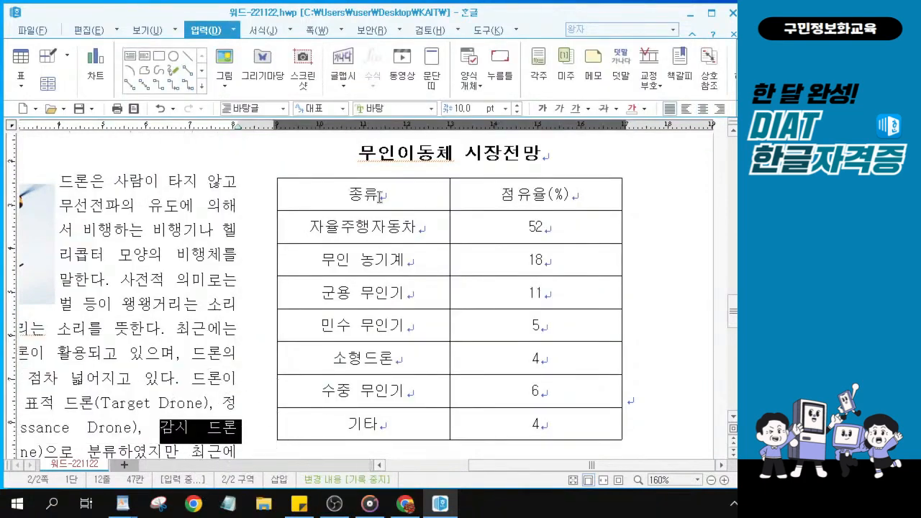
Select both header cells and open their Cell Border/Background dialog with L, moved aside
click(247, 421)
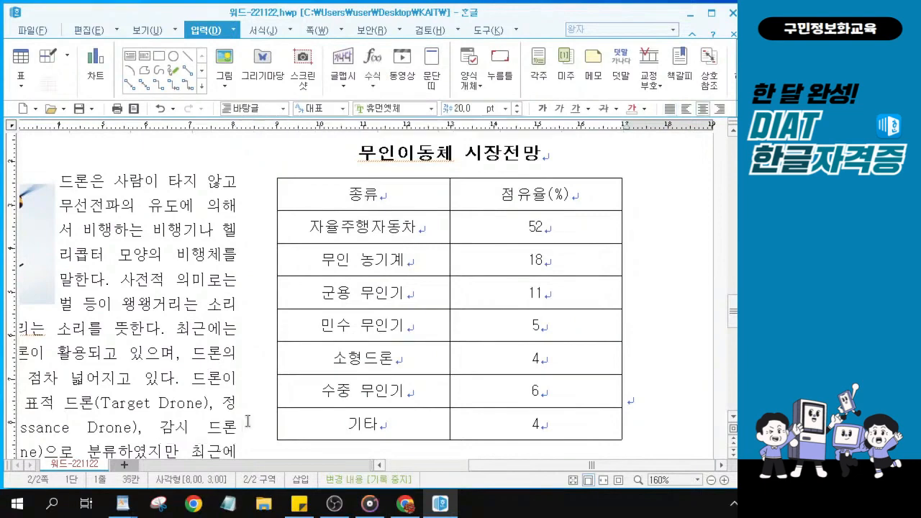
scroll(367, 267, down, 3)
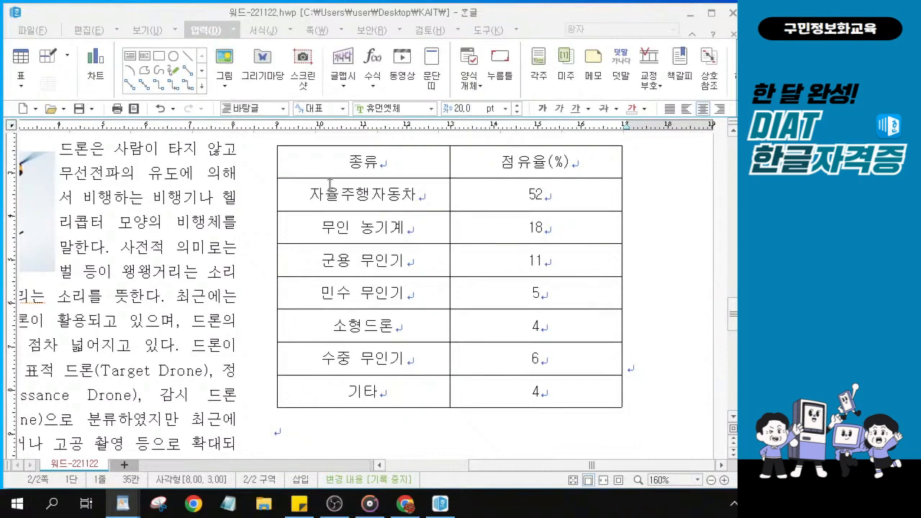
drag(367, 167, 525, 167)
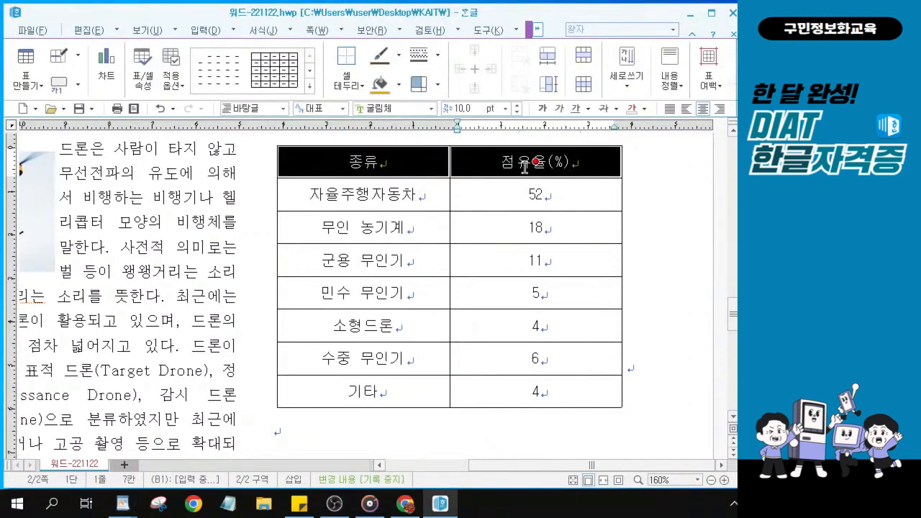
key(alt+Tab)
key(l)
drag(423, 70, 358, 237)
drag(403, 155, 329, 70)
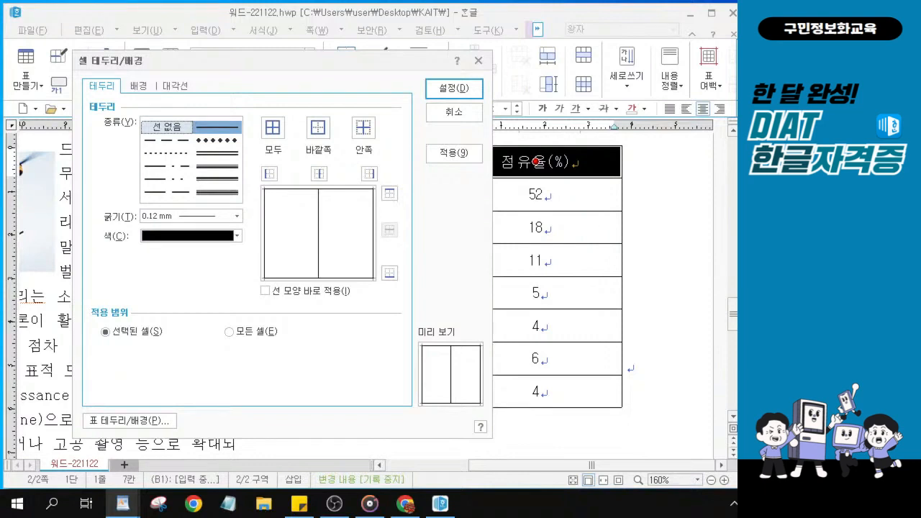
Give the header cells a 0.5 mm double-line bottom border
click(237, 216)
click(229, 153)
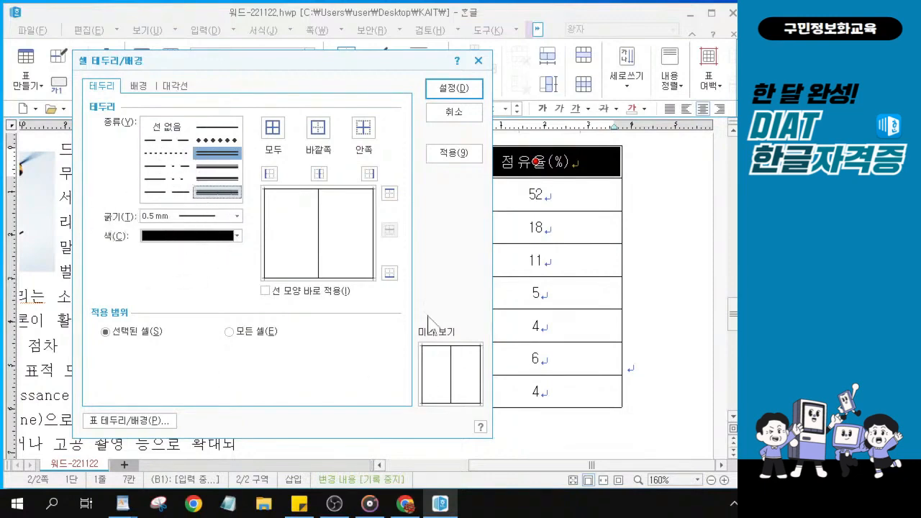
click(389, 273)
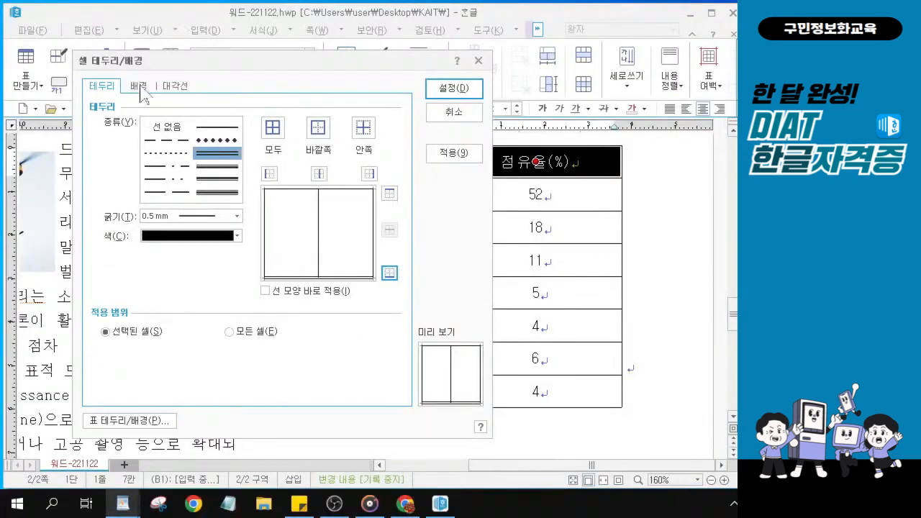
Fill the header cells with green and apply the border/background settings
click(141, 90)
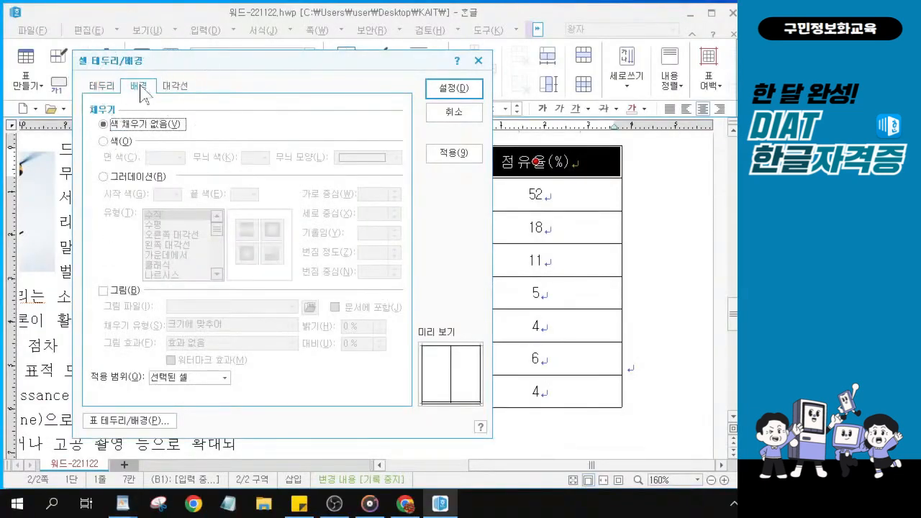
click(103, 141)
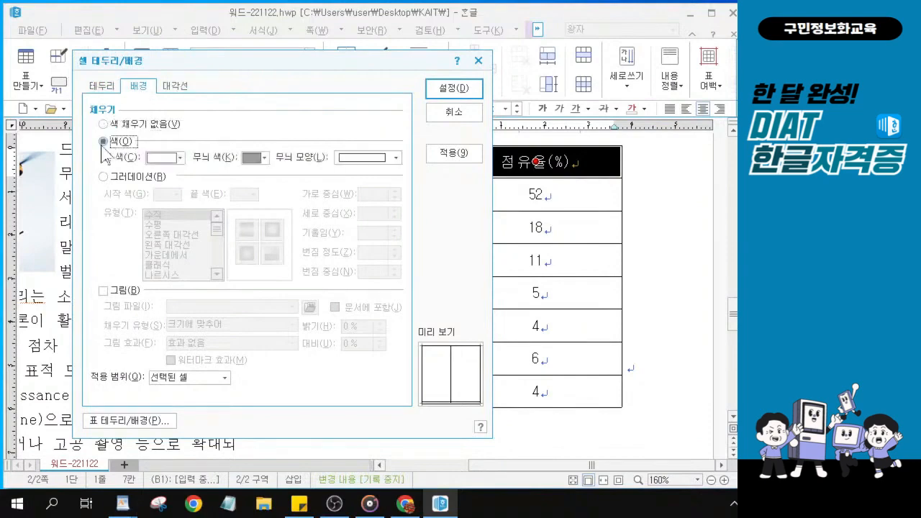
click(178, 158)
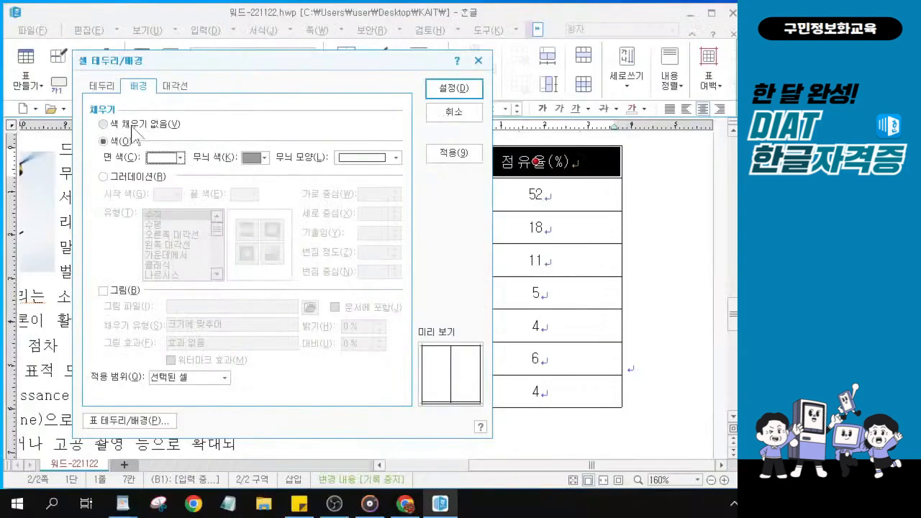
click(232, 190)
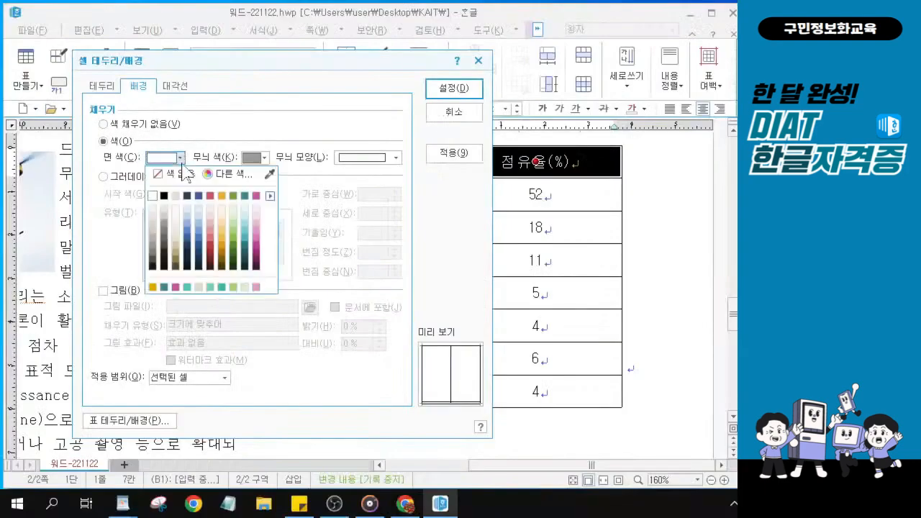
click(233, 195)
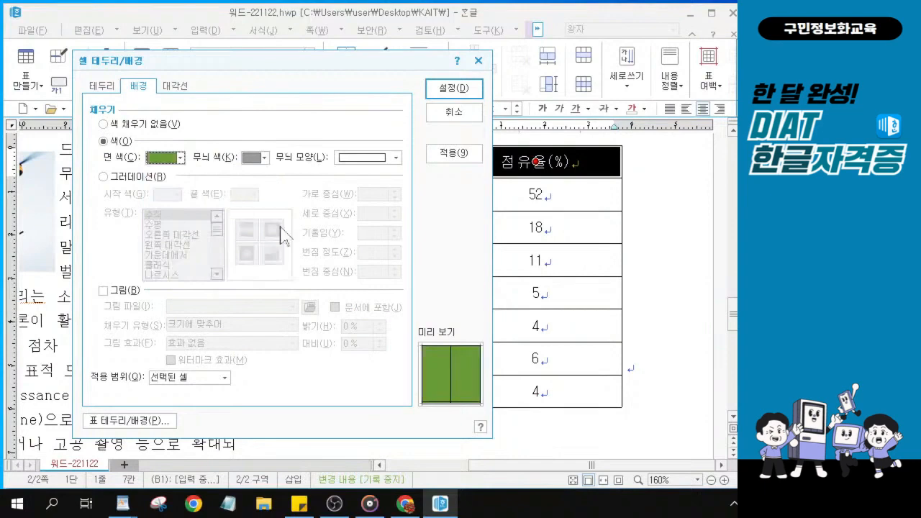
click(464, 89)
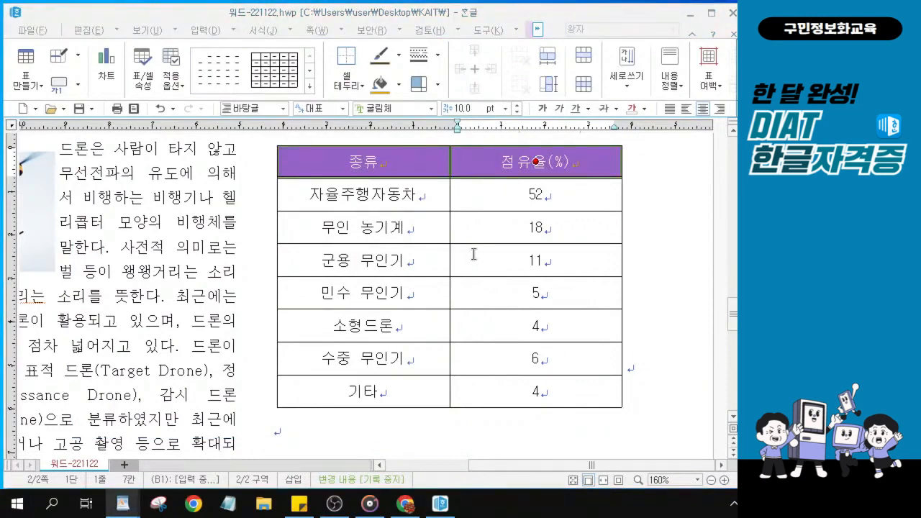
Select the entire table, from the 종류 header cell down to 기타's value 4
click(497, 229)
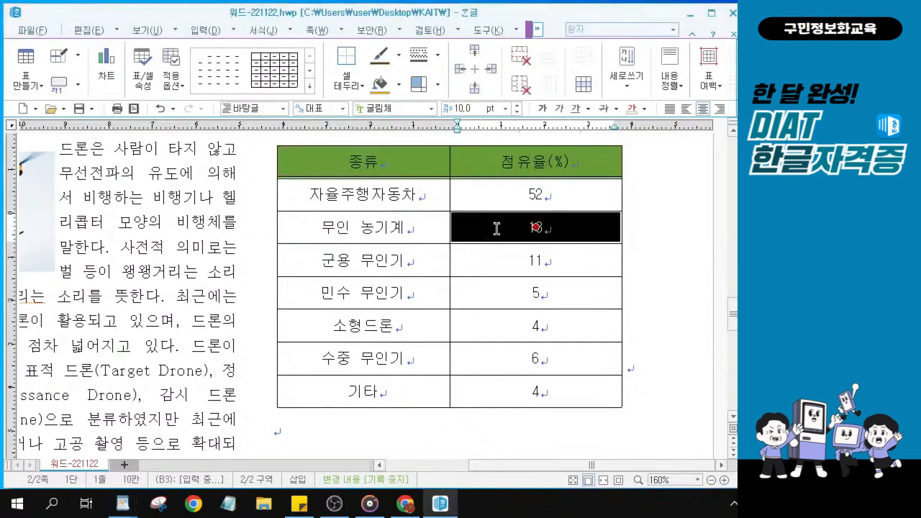
click(497, 229)
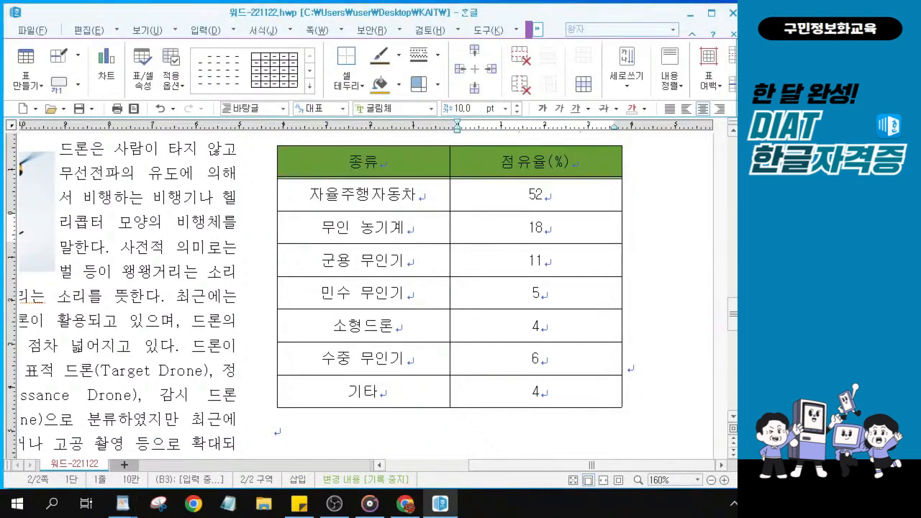
key(alt+Tab)
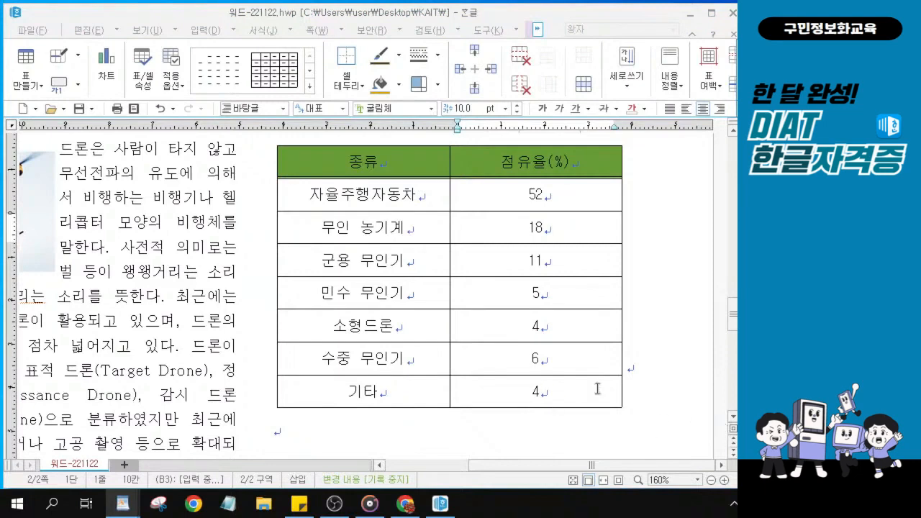
click(351, 161)
drag(351, 161, 545, 396)
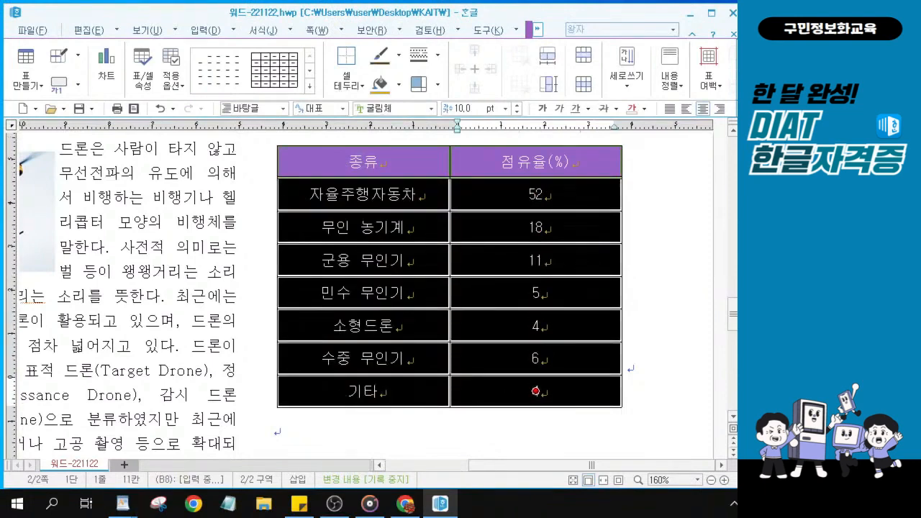
key(alt+Tab)
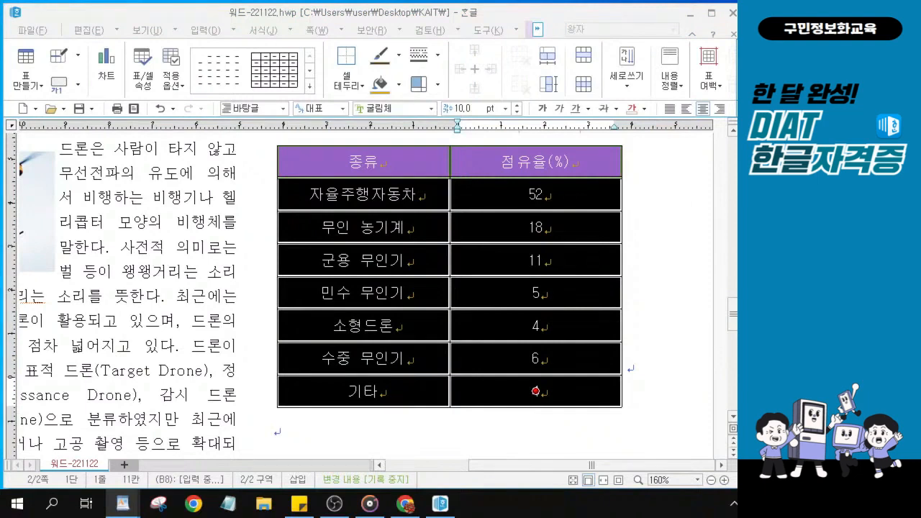
click(381, 186)
Insert a column chart of the seven drone types' 점유율(%) from the selected table
click(536, 30)
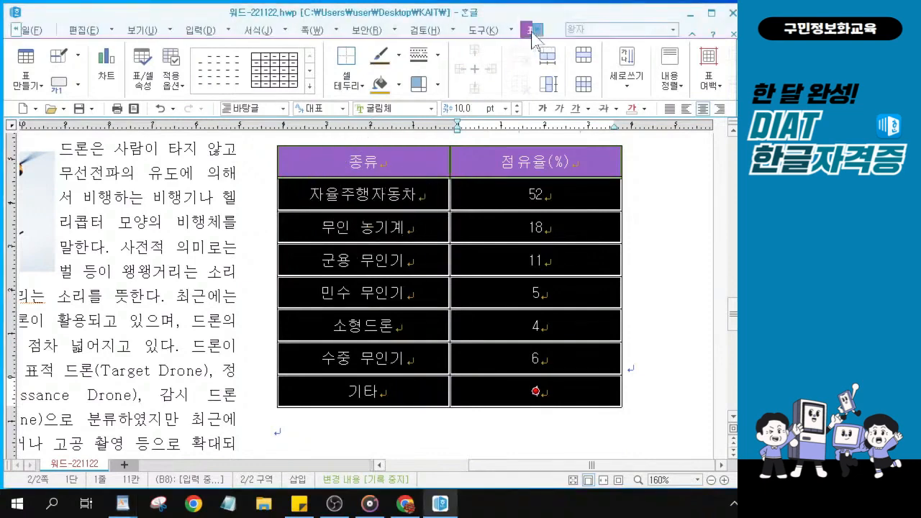
click(115, 70)
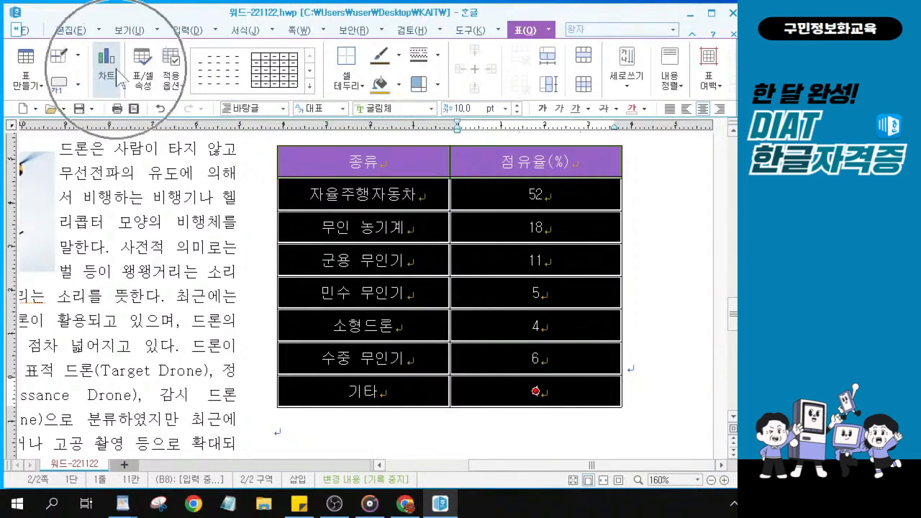
key(ctrl)
key(ctrl)
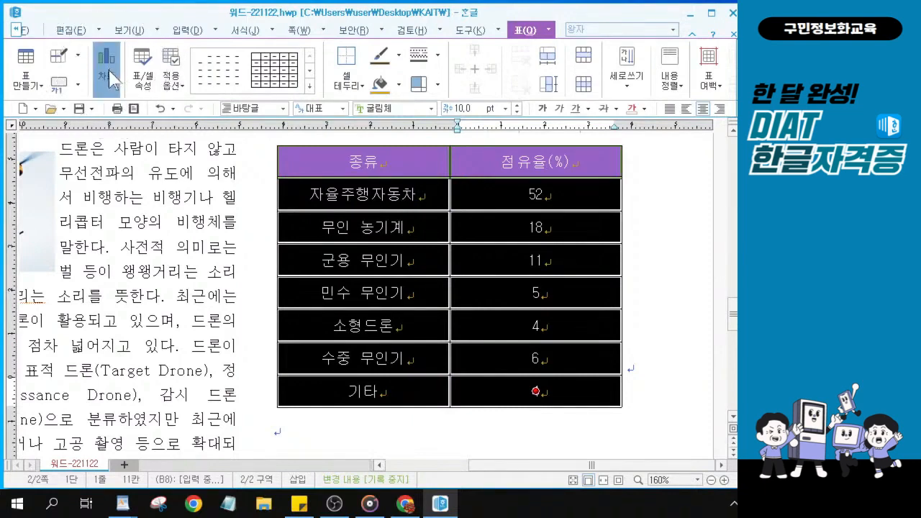
key(ctrl)
key(ctrl)
key(ctrl)
key(ctrl)
key(ctrl)
key(ctrl)
key(ctrl)
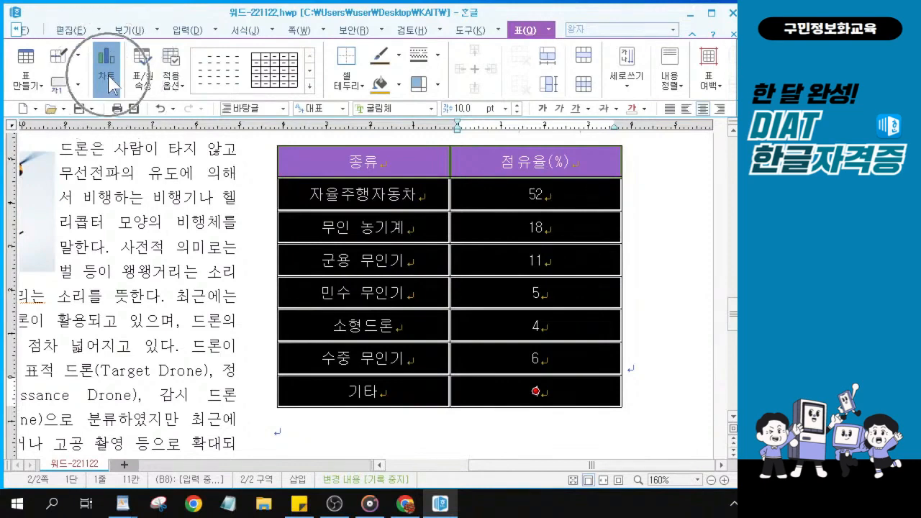
key(ctrl)
key(ctrl)
click(109, 77)
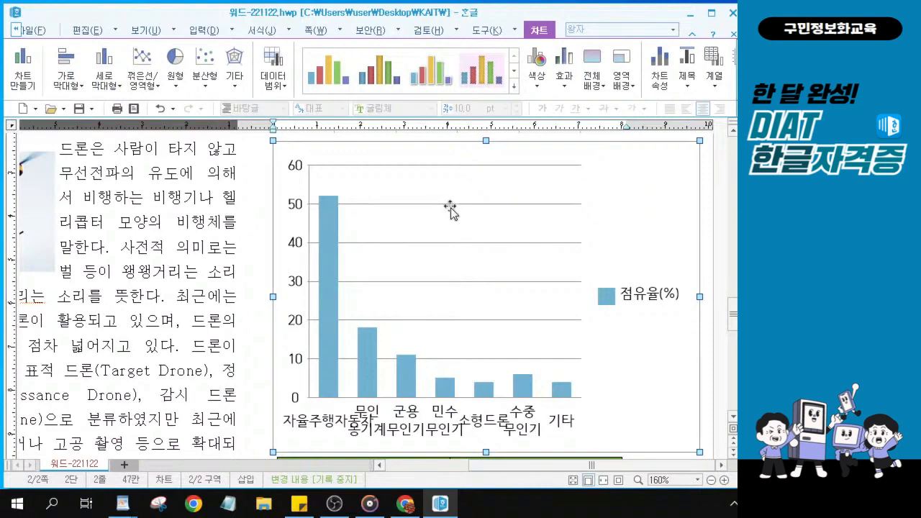
Set the chart's object properties to 80 mm wide, 90 mm high, treated as a character
right_click(403, 164)
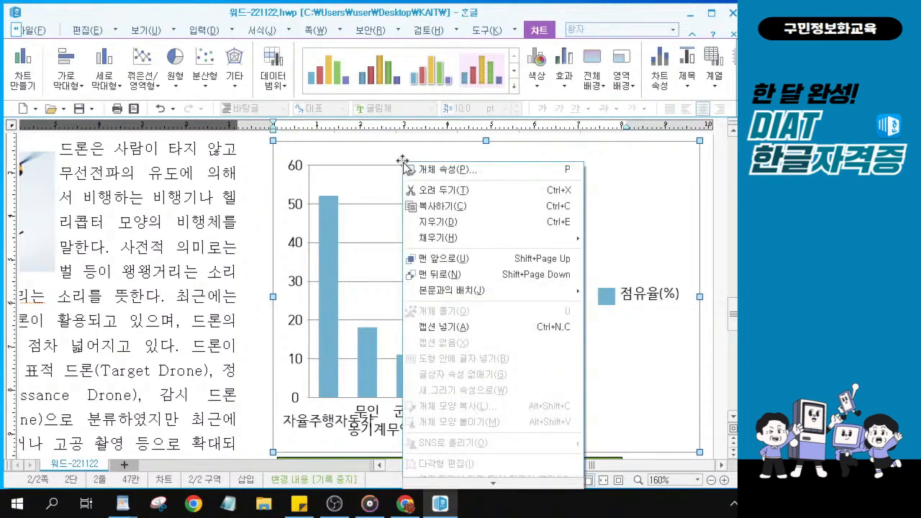
click(443, 175)
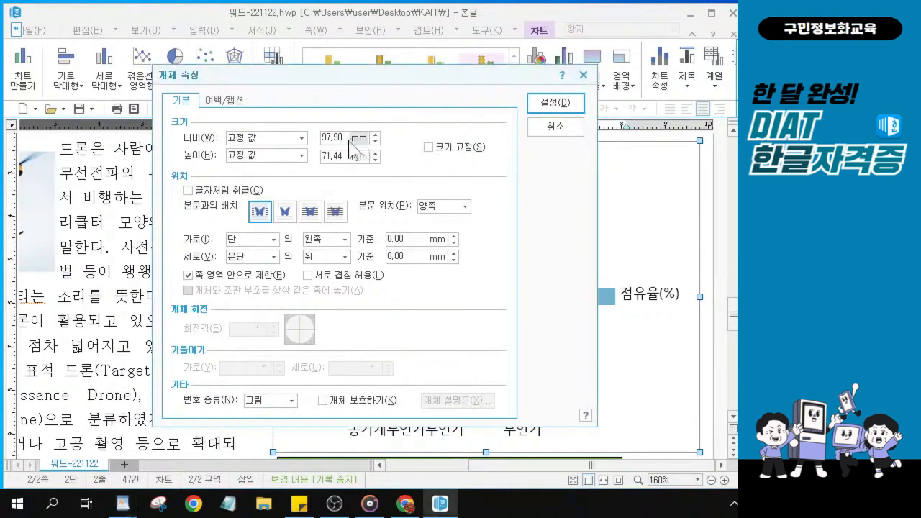
drag(344, 138, 324, 138)
text(90)
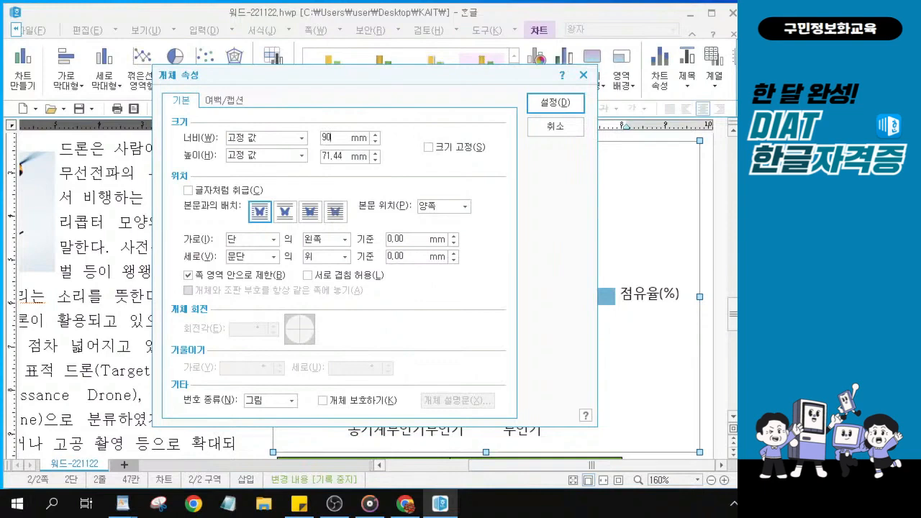
key(Tab)
key(shift+Tab)
key(Delete)
text(8)
key(Tab)
text(90)
click(189, 189)
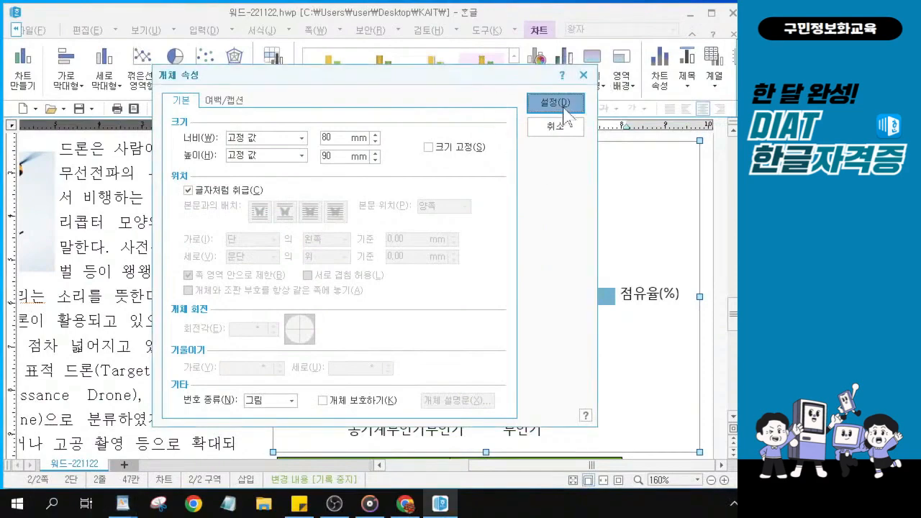
Apply the 80 × 90 mm inline sizing and check the chart beneath the table
click(565, 104)
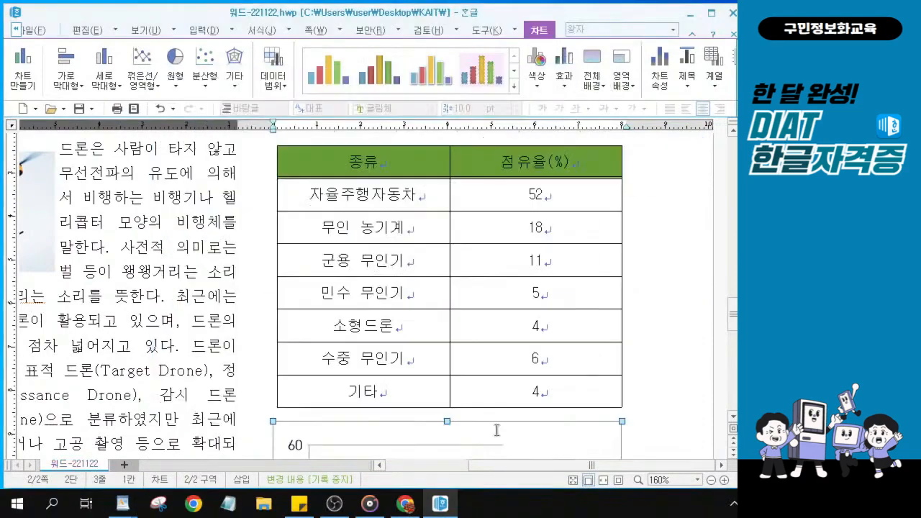
scroll(587, 257, down, 5)
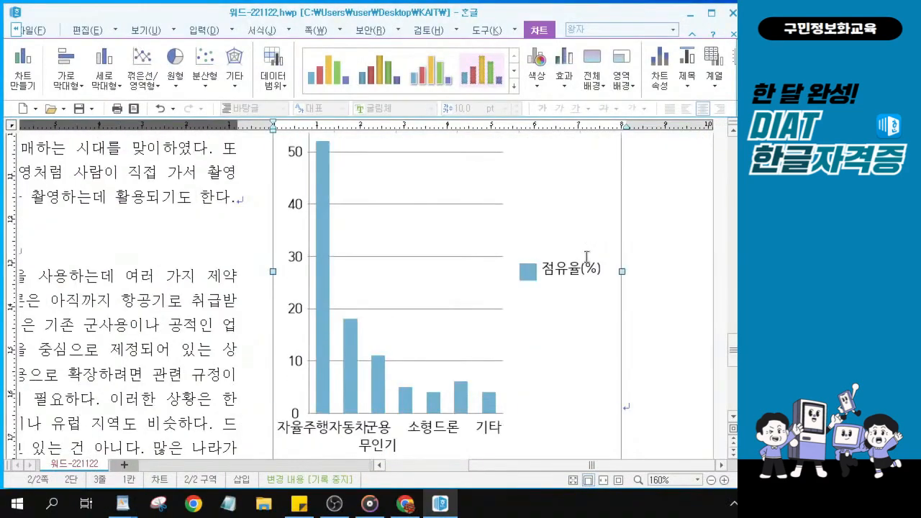
key(ctrl)
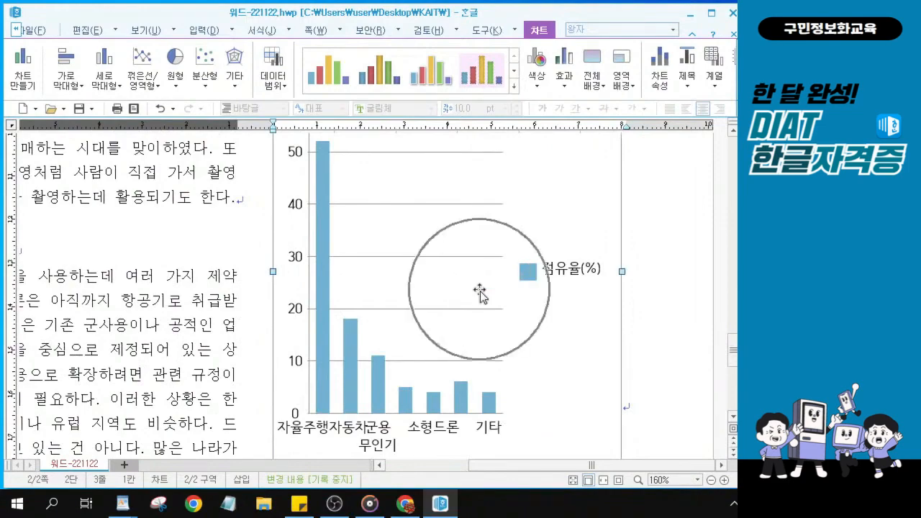
scroll(561, 344, down, 1)
scroll(562, 344, down, 6)
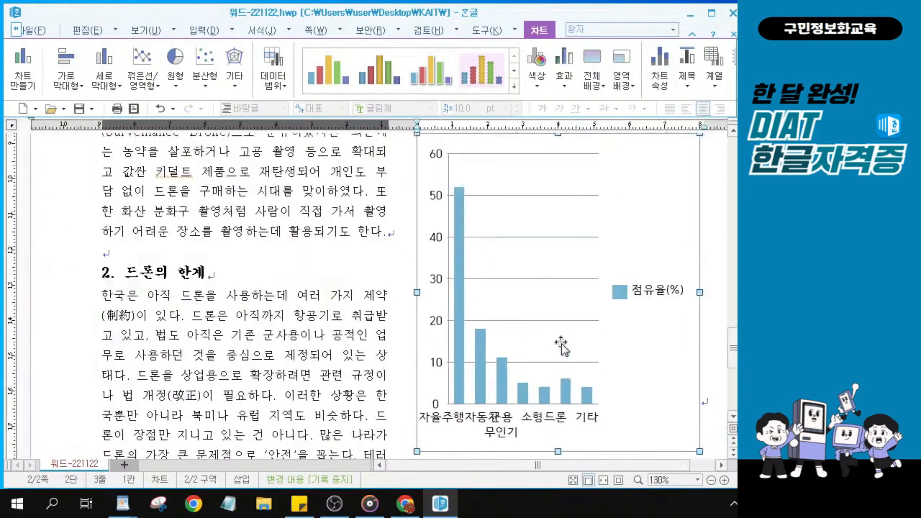
scroll(563, 319, down, 2)
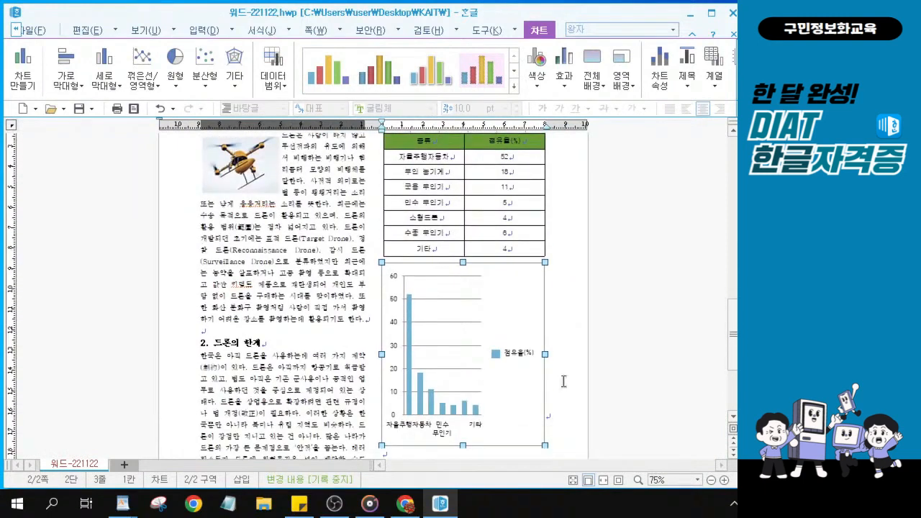
key(ctrl)
key(ctrl)
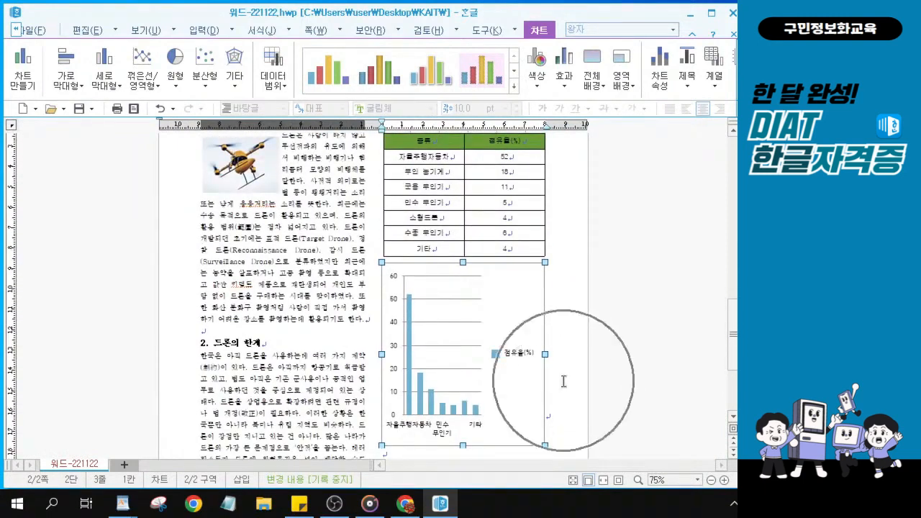
key(ctrl)
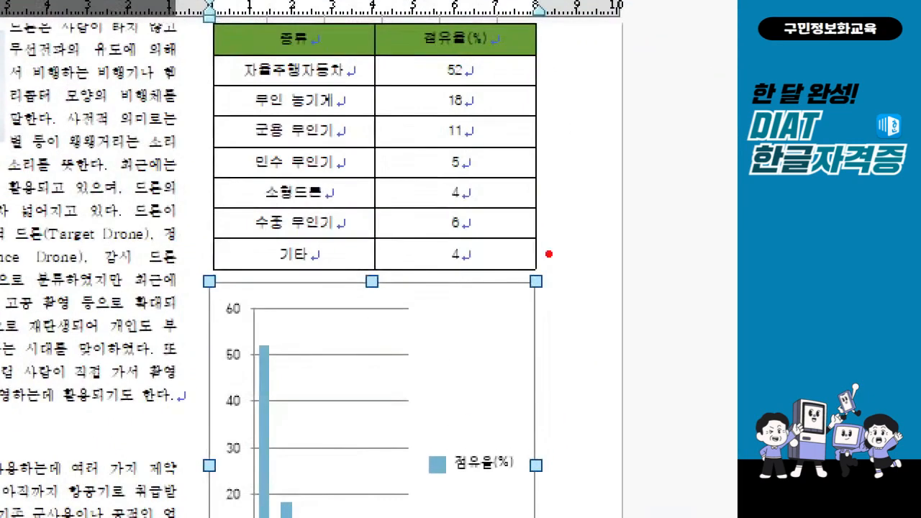
mouse_move(545, 231)
mouse_down()
mouse_move(560, 253)
mouse_move(623, 206)
mouse_up()
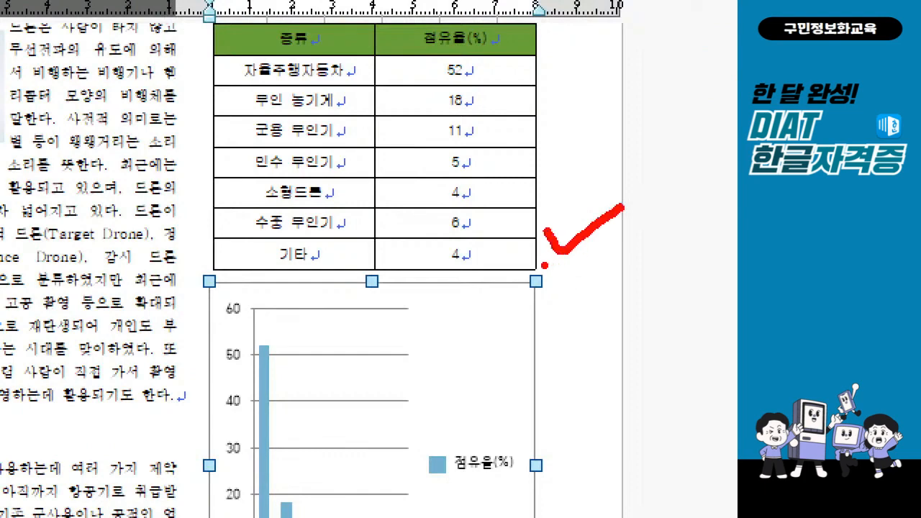
drag(543, 264, 579, 265)
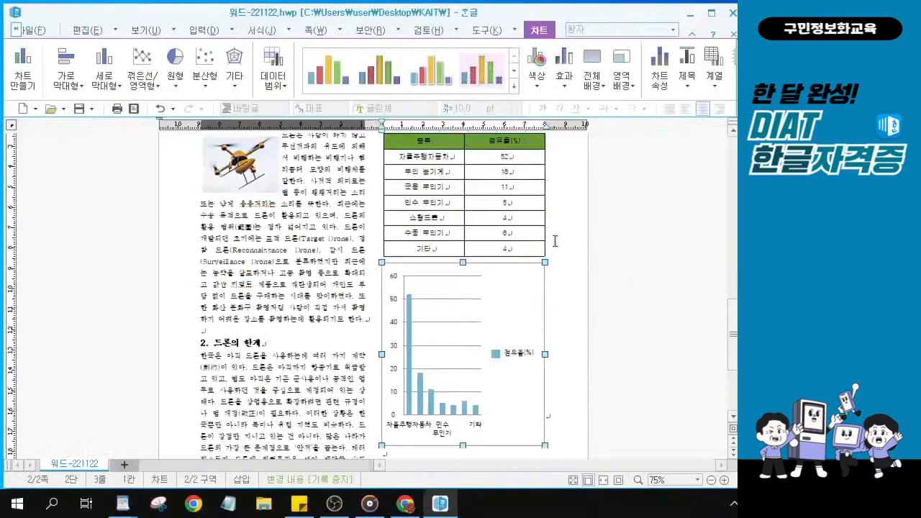
Deselect the chart and place the cursor right after the market-share table
click(555, 240)
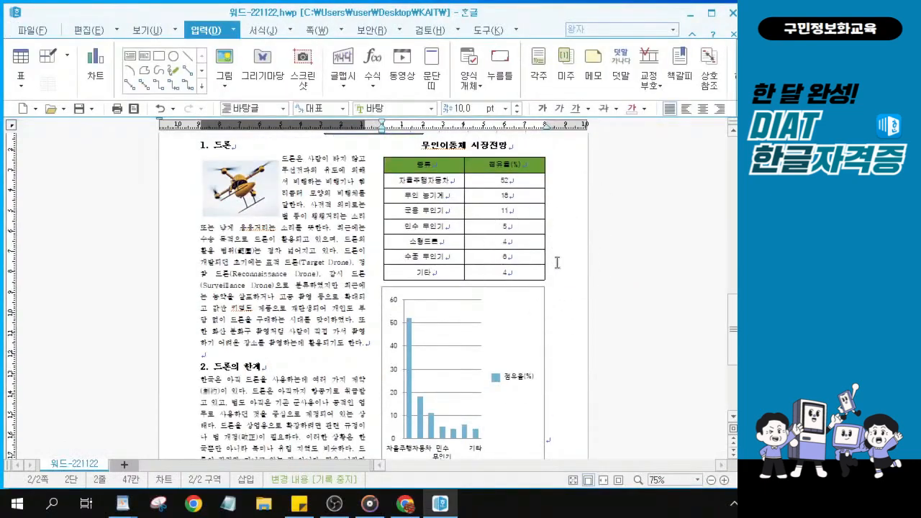
click(556, 263)
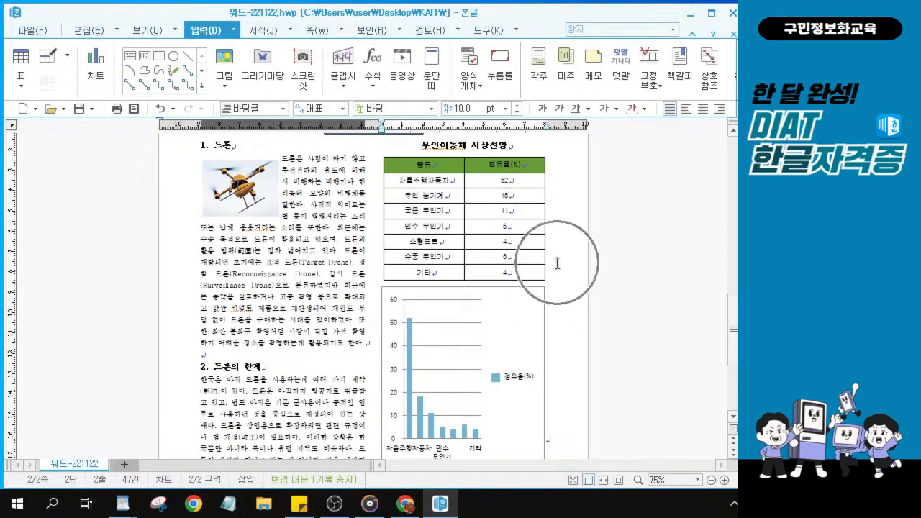
click(556, 263)
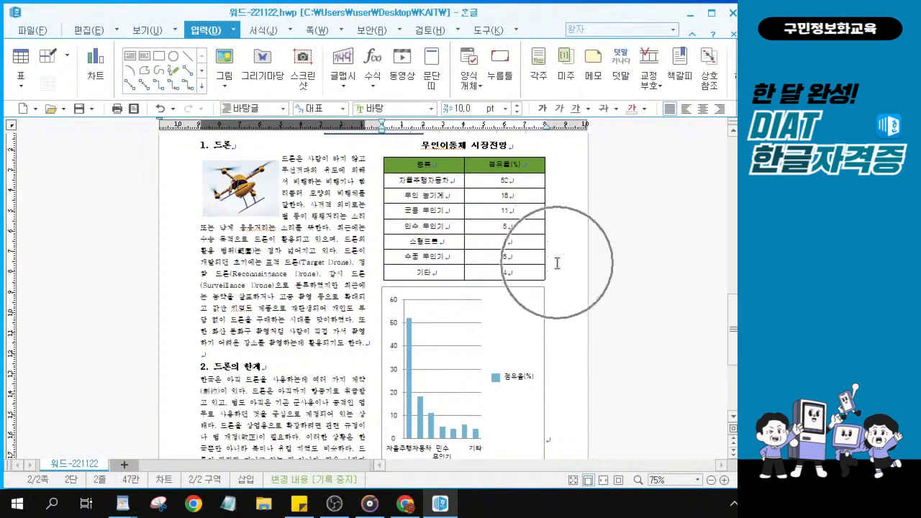
click(556, 263)
click(556, 264)
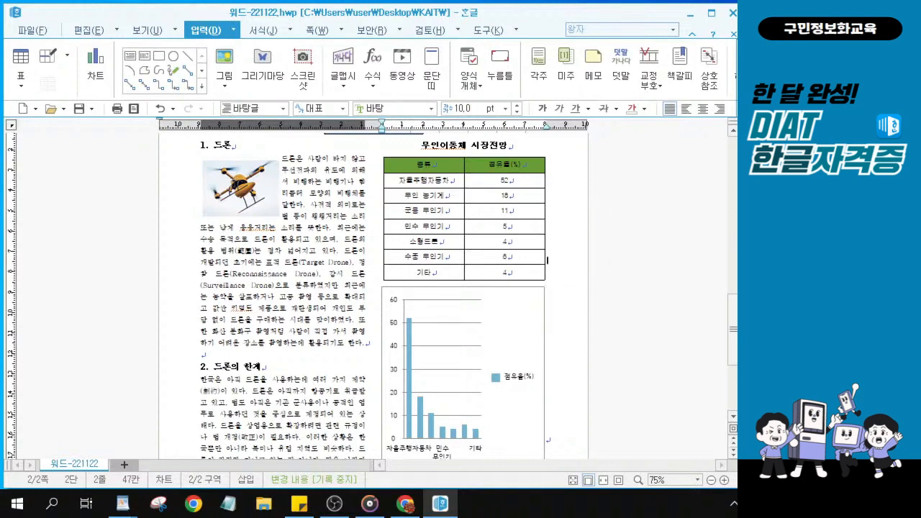
scroll(556, 264, down, 1)
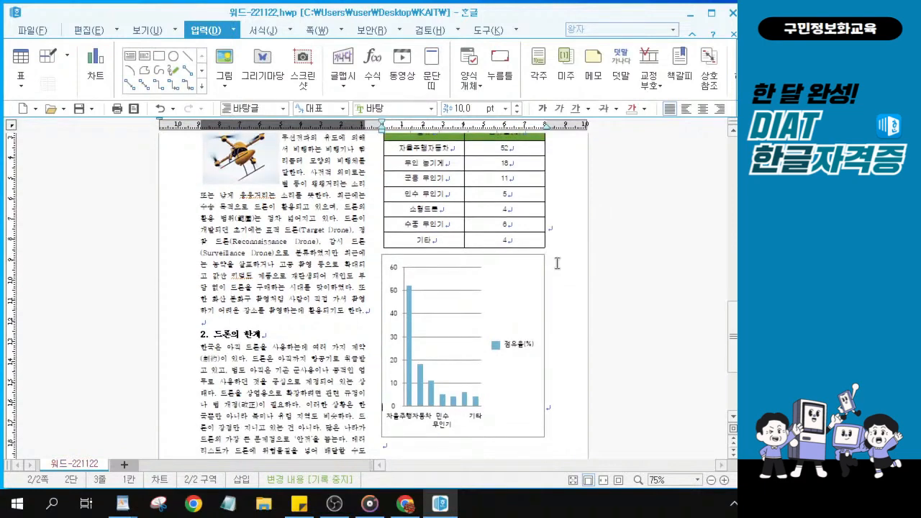
Insert five blank lines between the table and the chart
key(Return)
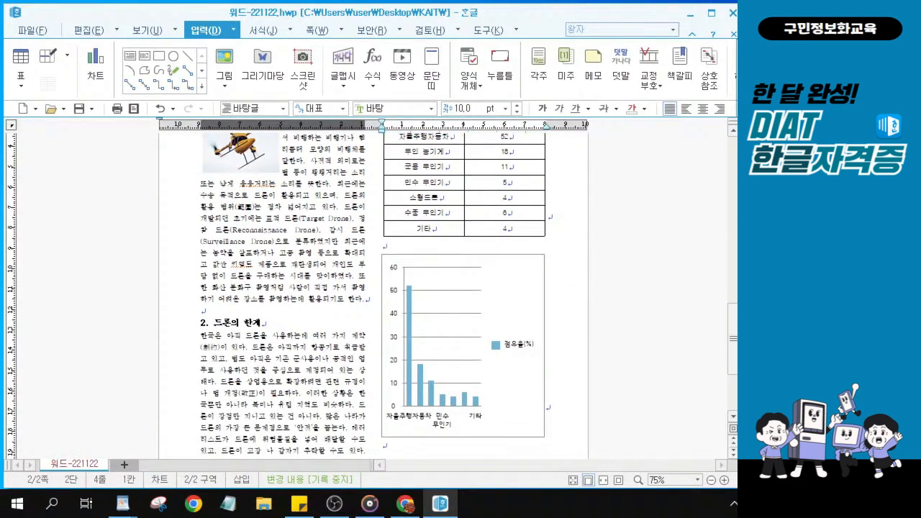
key(Return)
key(Return)
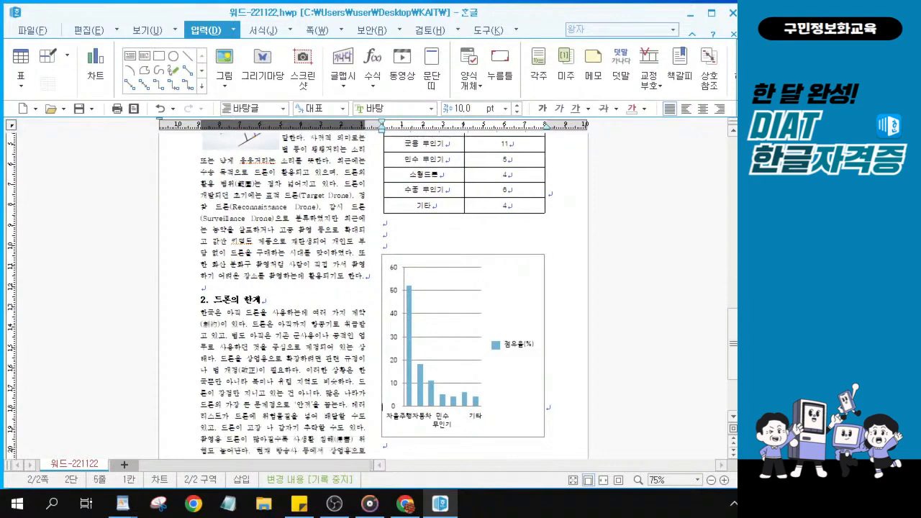
key(Return)
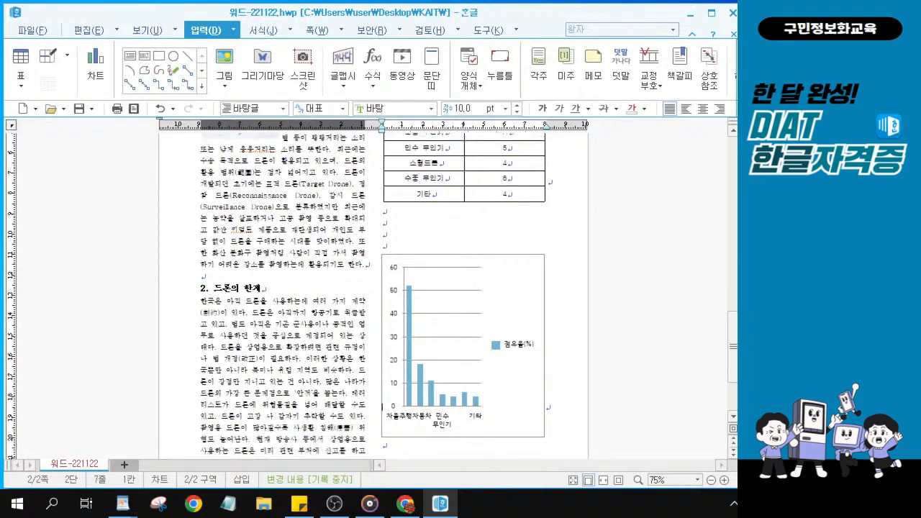
key(Return)
key(Return)
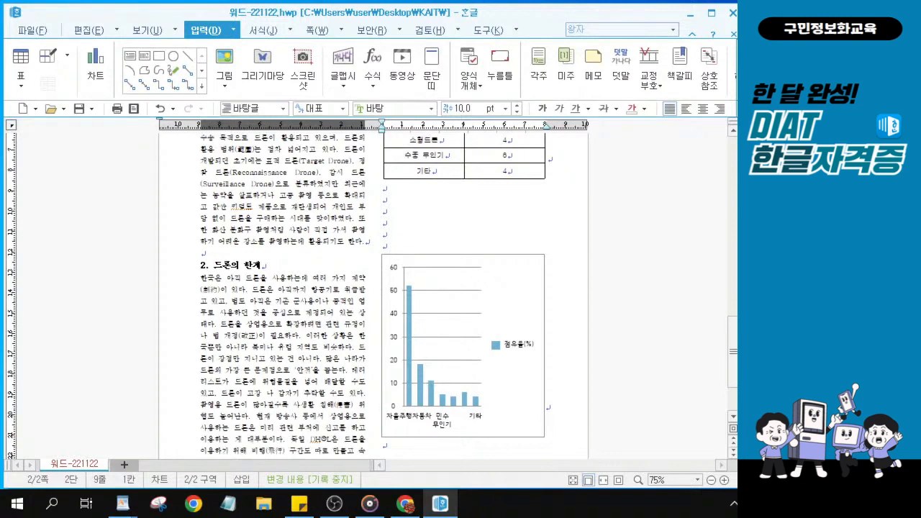
key(Return)
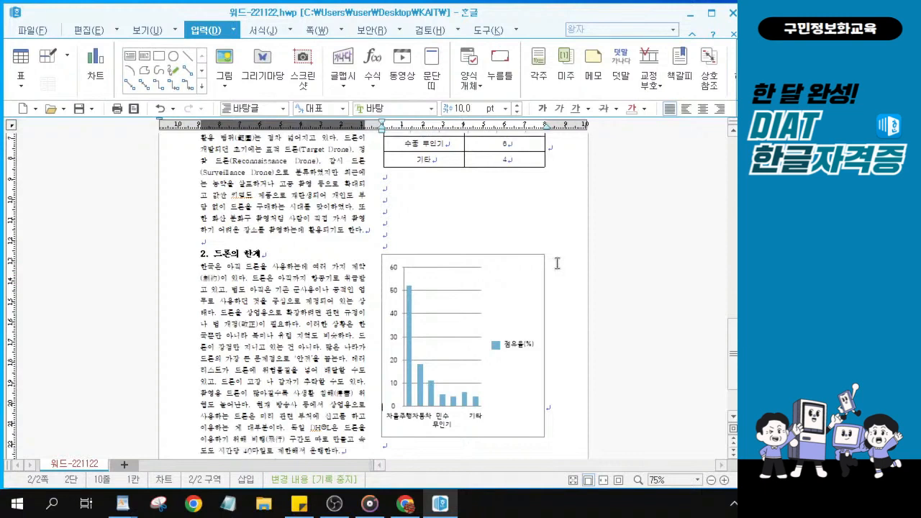
scroll(556, 263, down, 1)
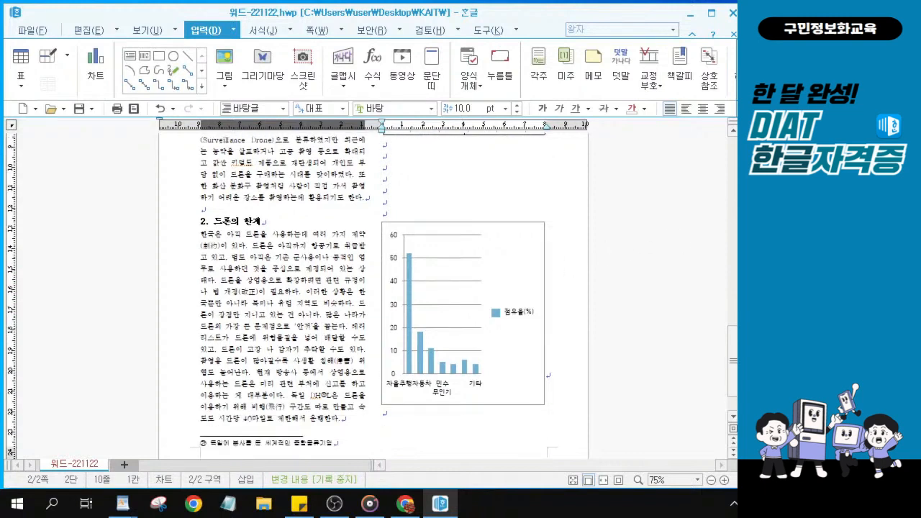
key(alt+Tab)
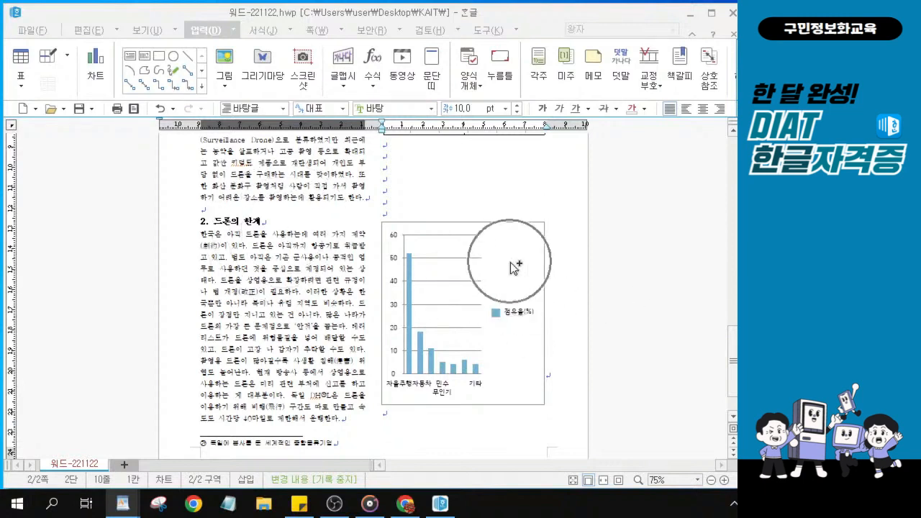
ctrl+scroll(513, 268, up, 4)
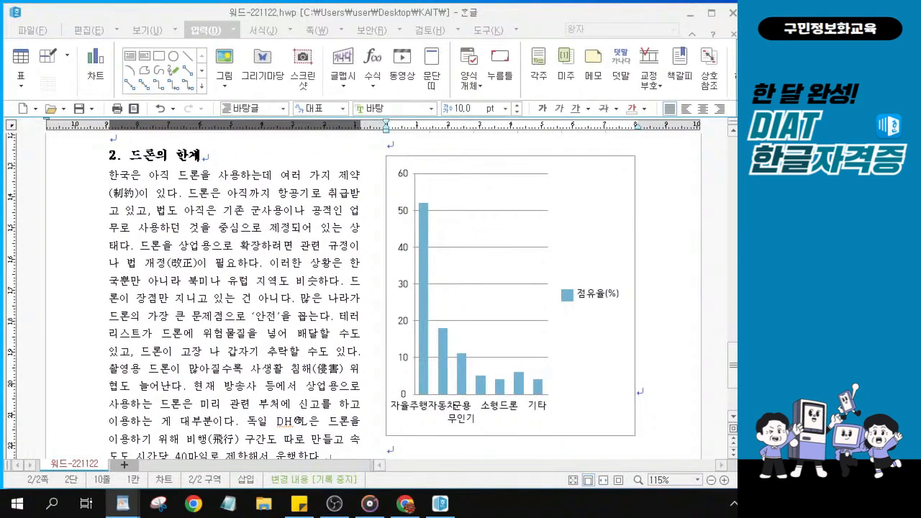
click(569, 202)
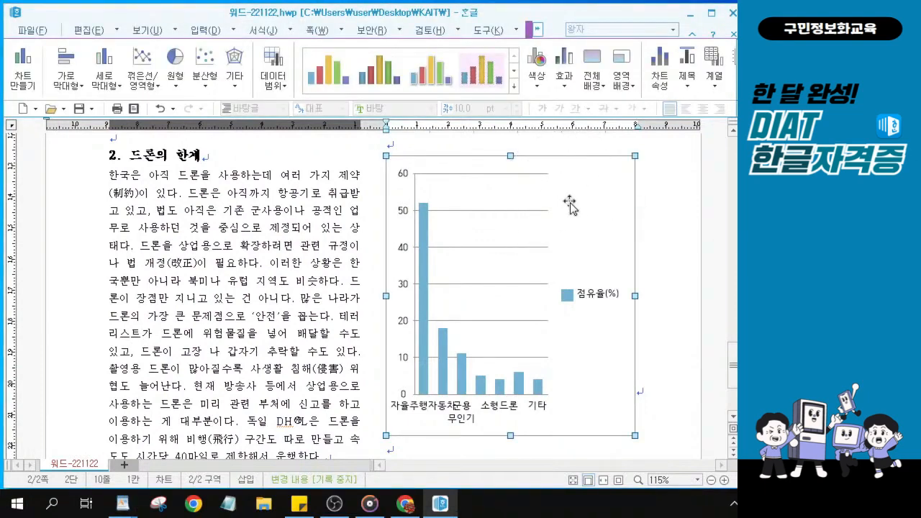
key(ctrl)
key(ctrl)
key(ctrl)
key(ctrl)
key(ctrl)
key(ctrl)
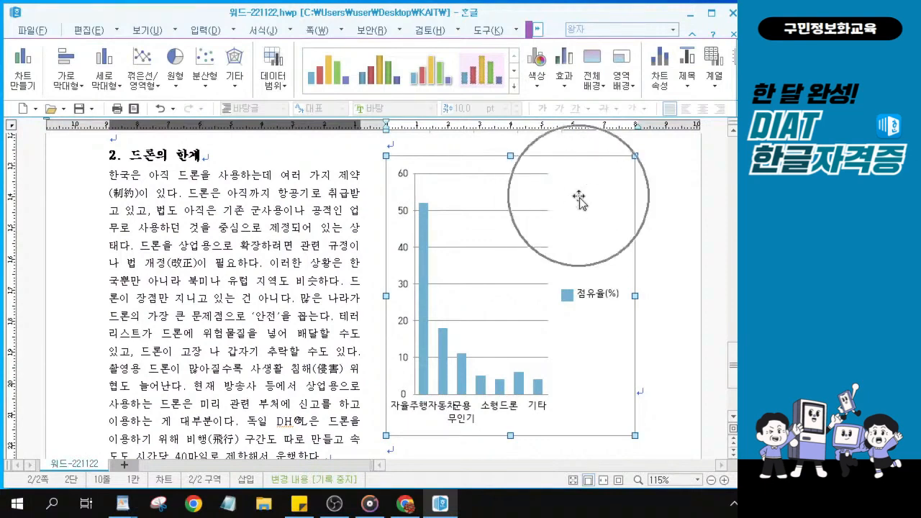
double_click(589, 189)
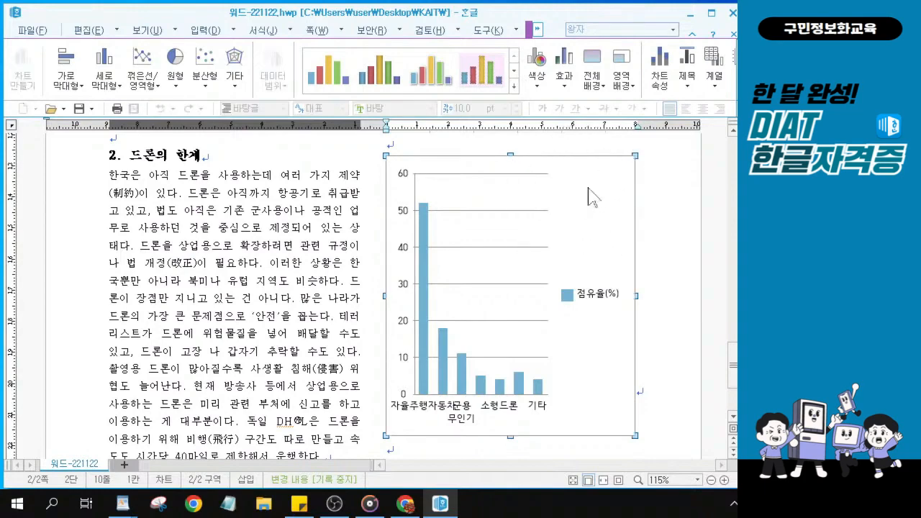
key(ctrl)
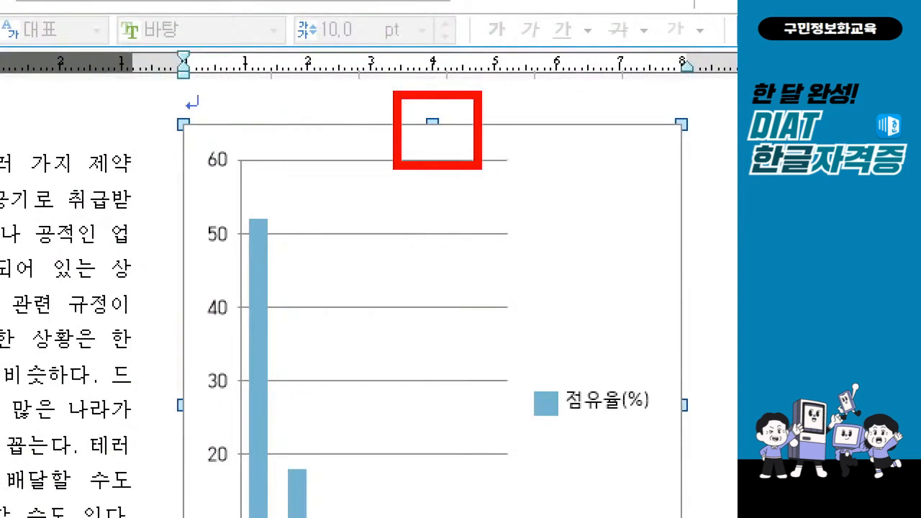
mouse_move(132, 91)
mouse_down()
mouse_move(249, 153)
mouse_move(245, 161)
mouse_up()
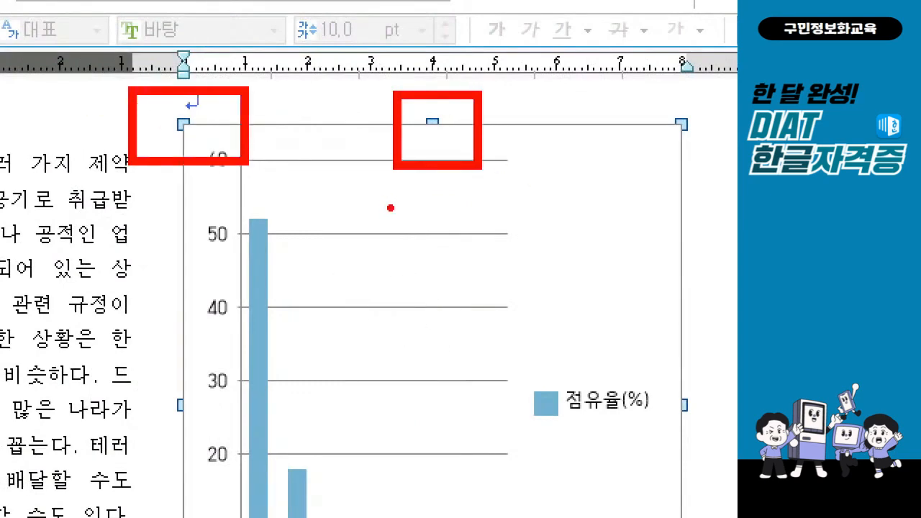
key(Escape)
key(ctrl)
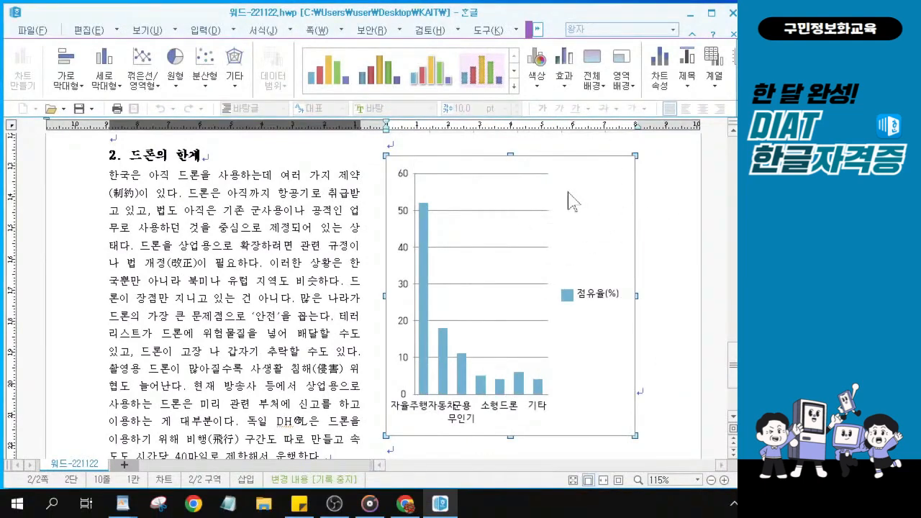
key(ctrl)
Open the chart wizard and choose the 가로 막대형 horizontal bar chart type
right_click(566, 180)
key(ctrl)
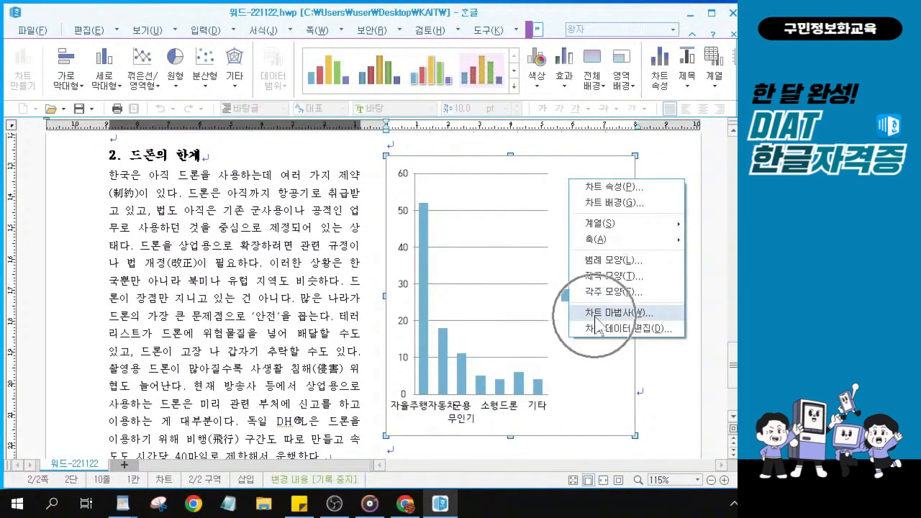
key(ctrl)
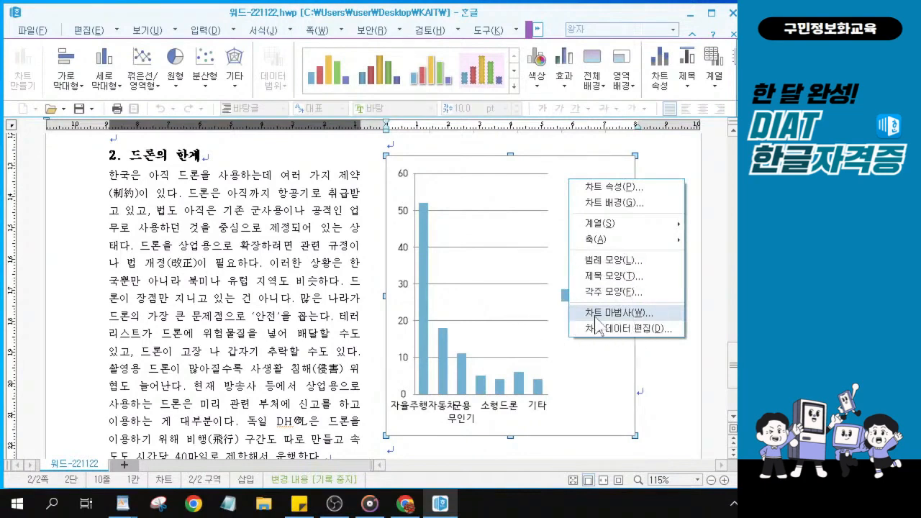
click(596, 313)
drag(392, 43, 283, 61)
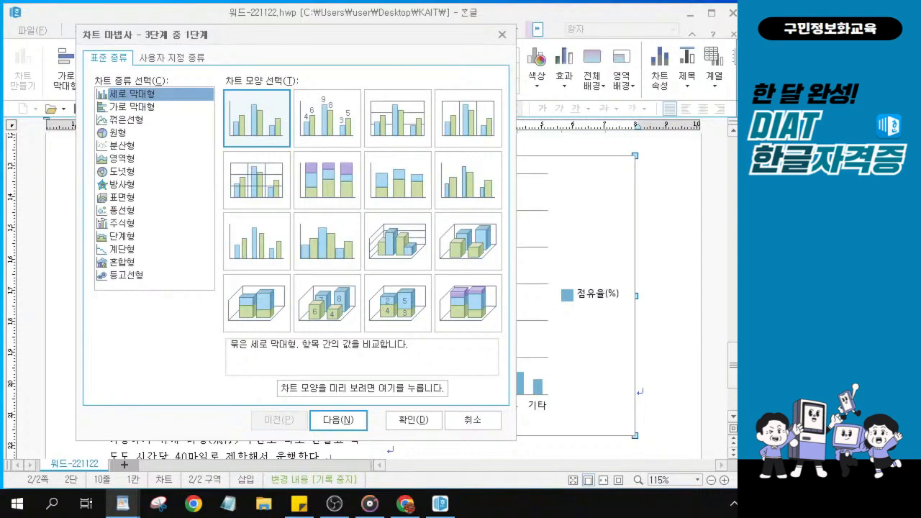
click(142, 107)
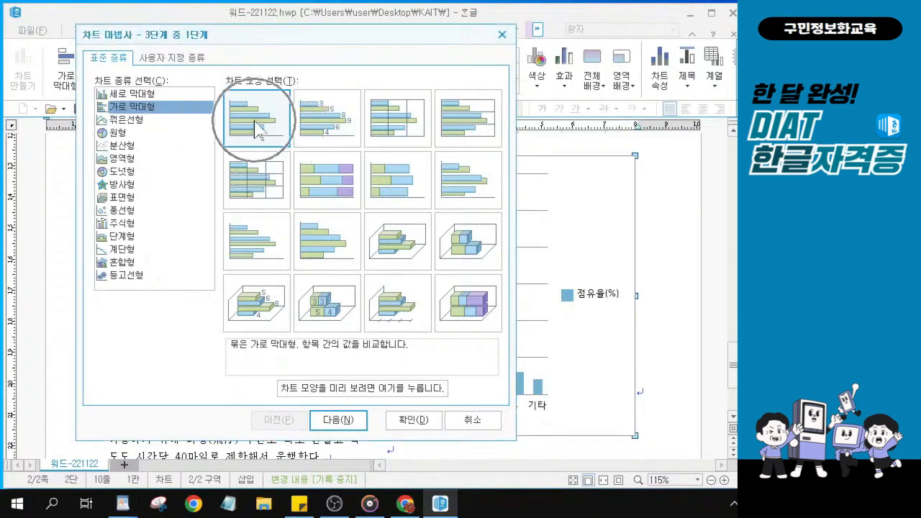
Set the data series direction to 열 (columns) and advance to the wizard's final step
click(348, 423)
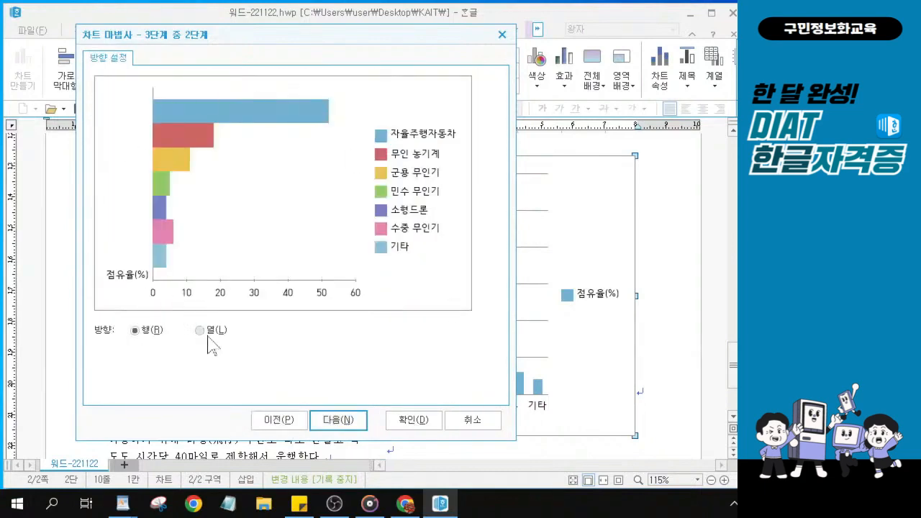
click(201, 332)
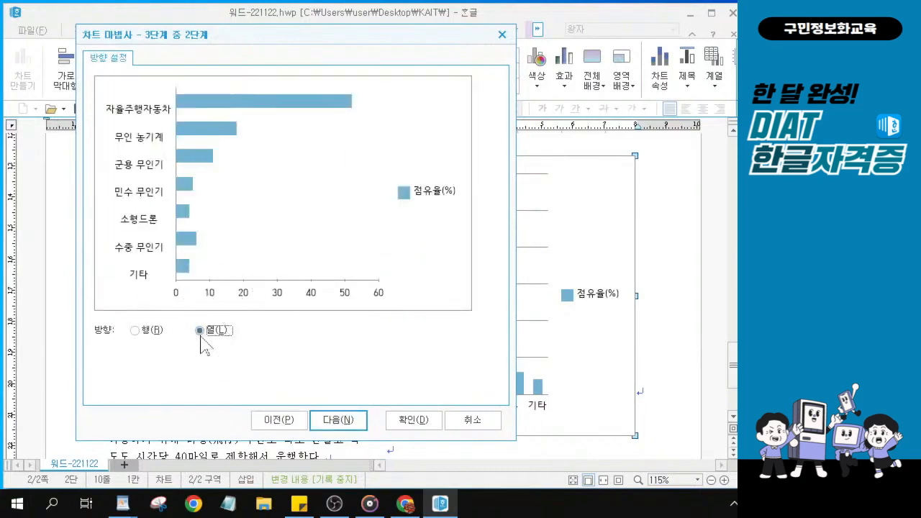
key(ctrl)
key(ctrl)
key(ctrl)
key(ctrl)
key(ctrl+2)
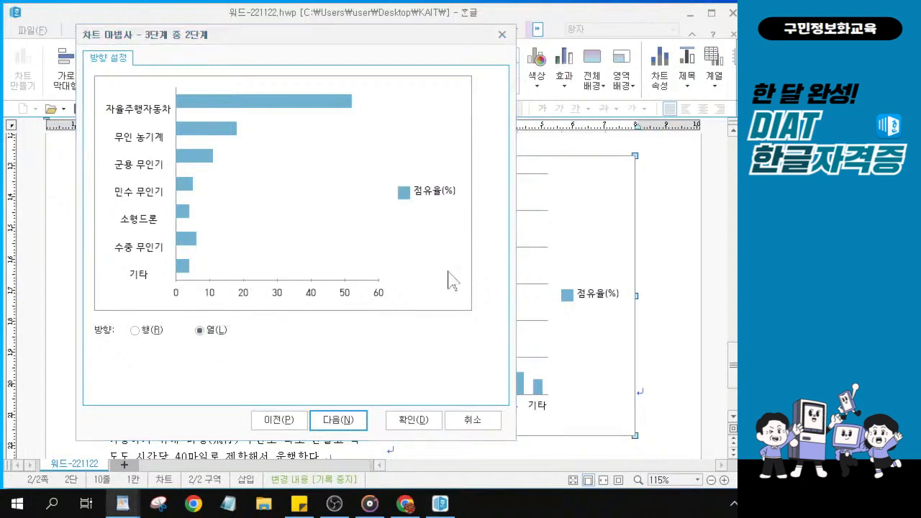
key(ctrl)
key(ctrl)
key(ctrl)
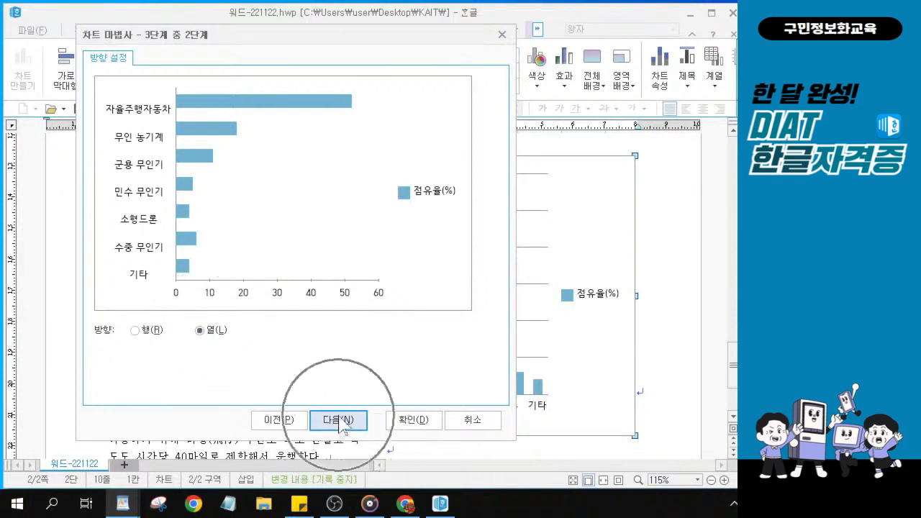
key(ctrl)
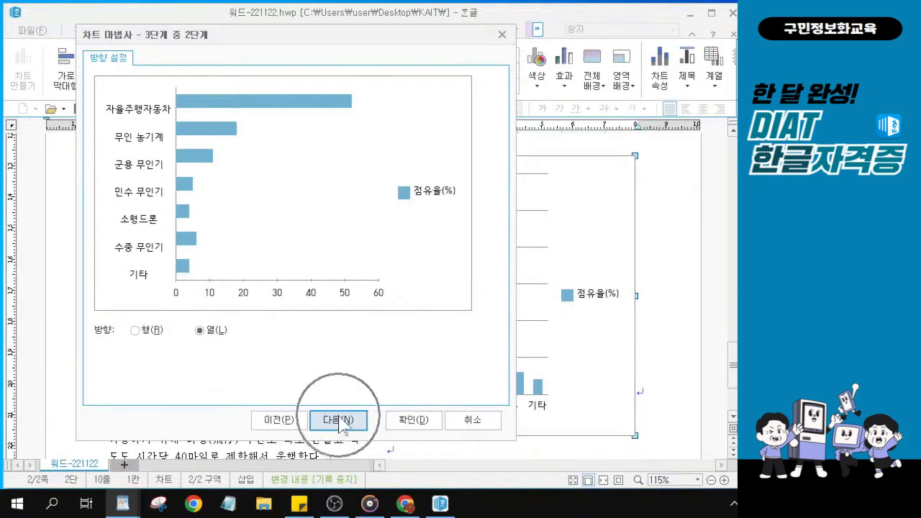
key(ctrl)
click(338, 421)
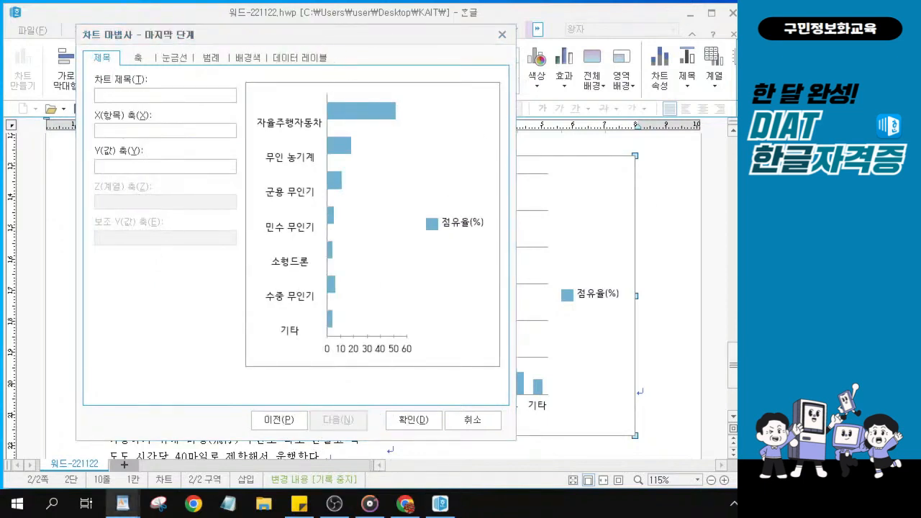
Enter the chart title '무인이동체 시장전망', removing the space before 전망
key(alt+Tab)
text(무인)
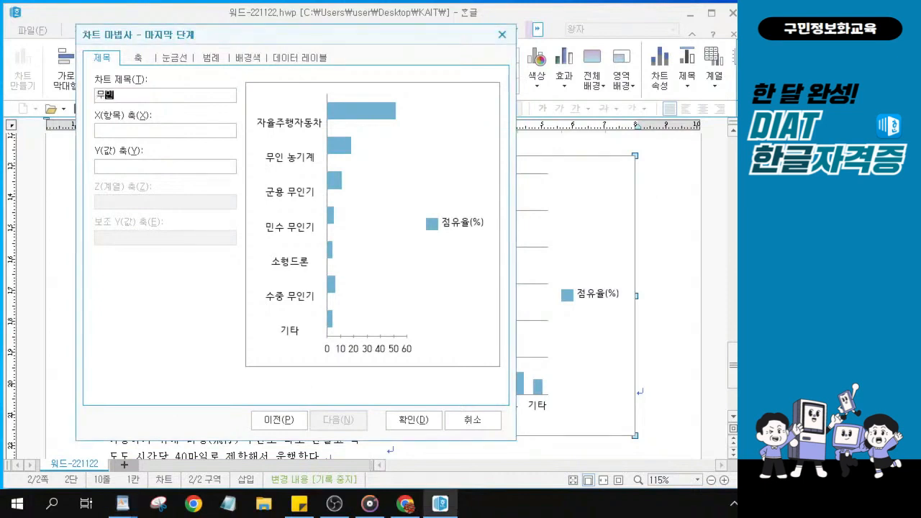
text(이동체 시장 전망)
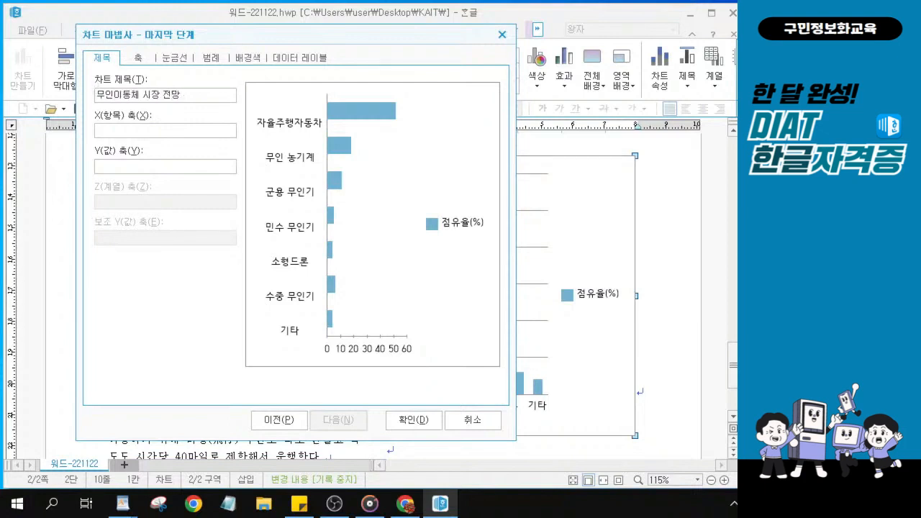
click(163, 95)
key(BackSpace)
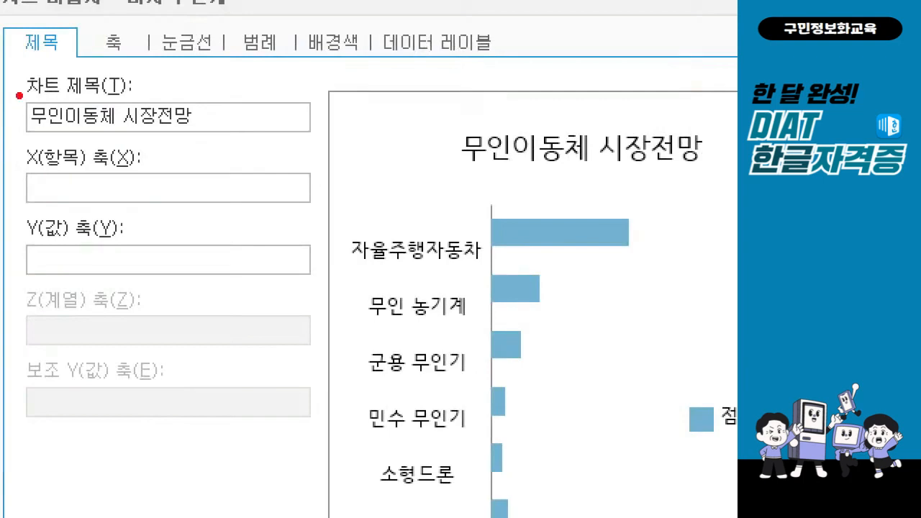
drag(14, 86, 223, 141)
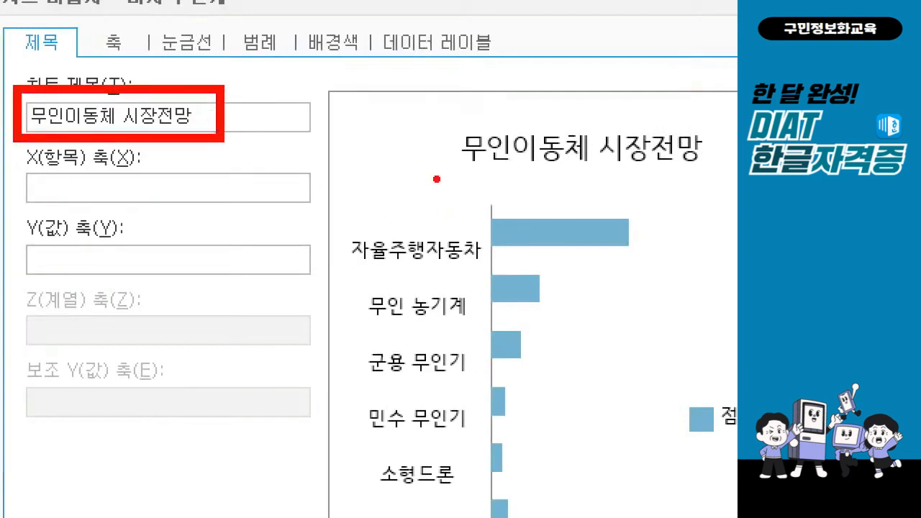
drag(422, 103, 482, 85)
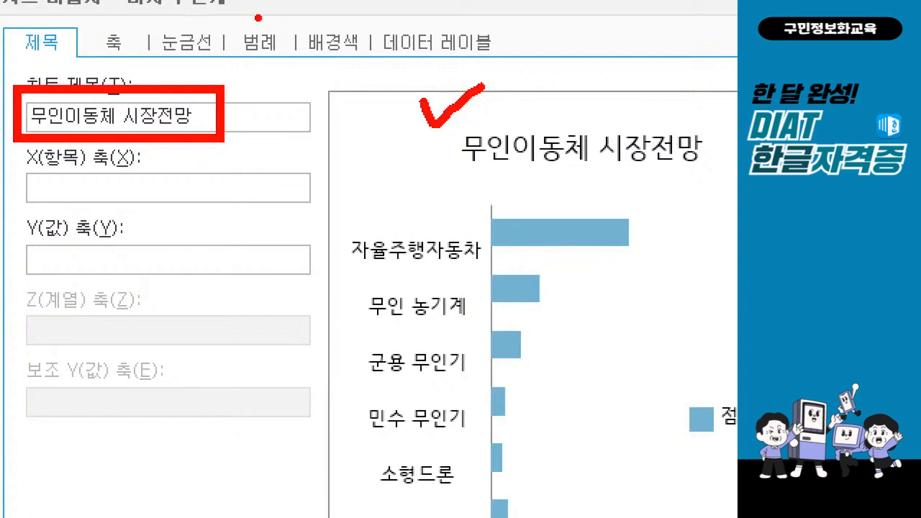
click(264, 44)
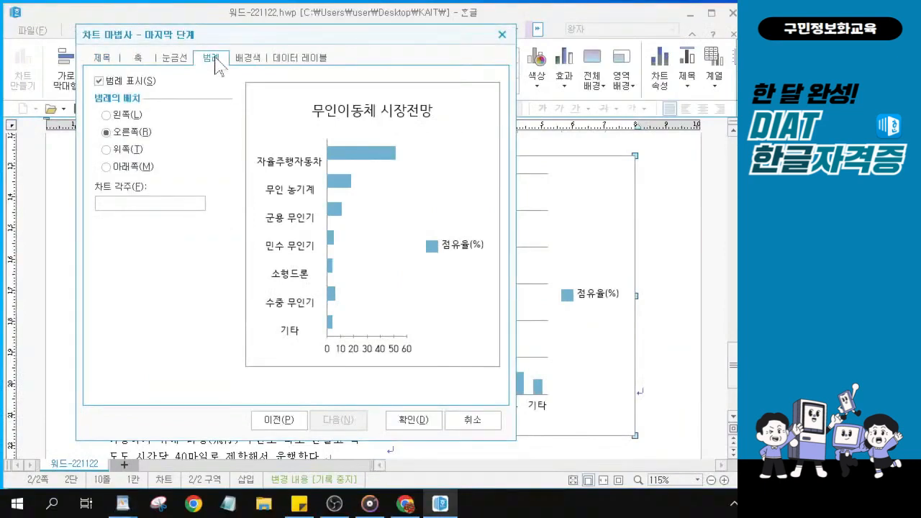
key(ctrl)
key(ctrl)
key(ctrl)
Place the legend at the bottom (아래쪽) and apply the wizard changes to the chart
key(ctrl)
key(ctrl)
click(107, 167)
key(ctrl)
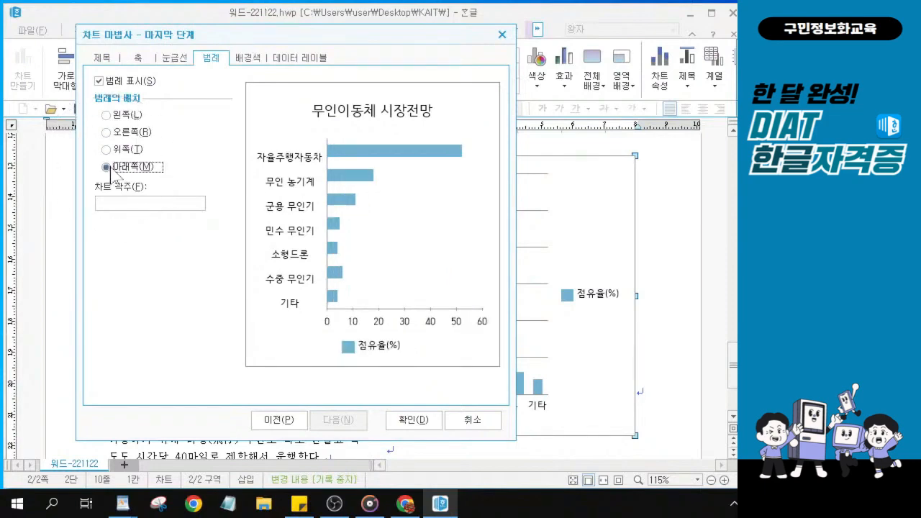
key(ctrl)
key(alt)
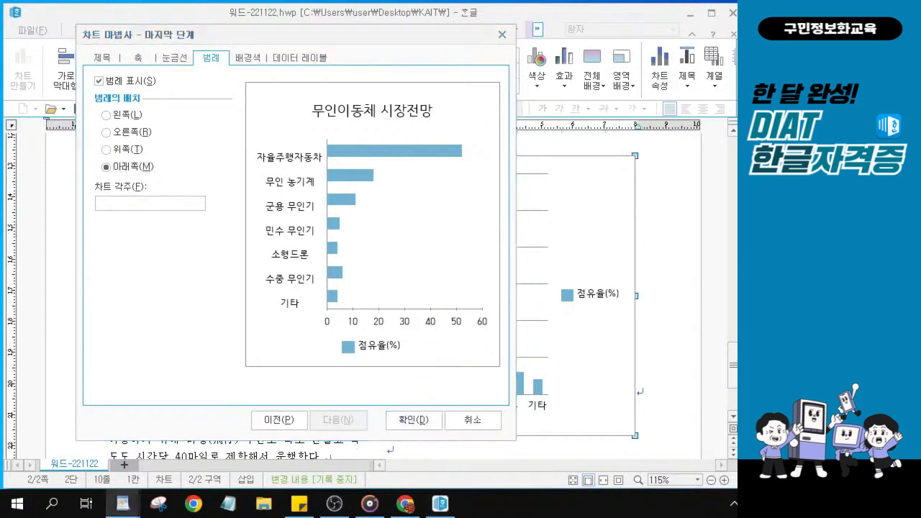
click(411, 425)
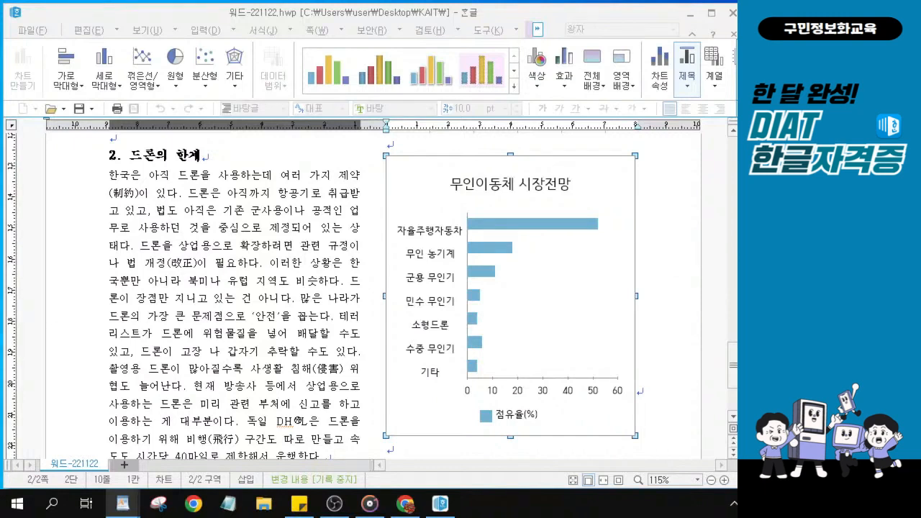
Open the chart title's formatting dialog and its font list on the 글자 tab
click(508, 192)
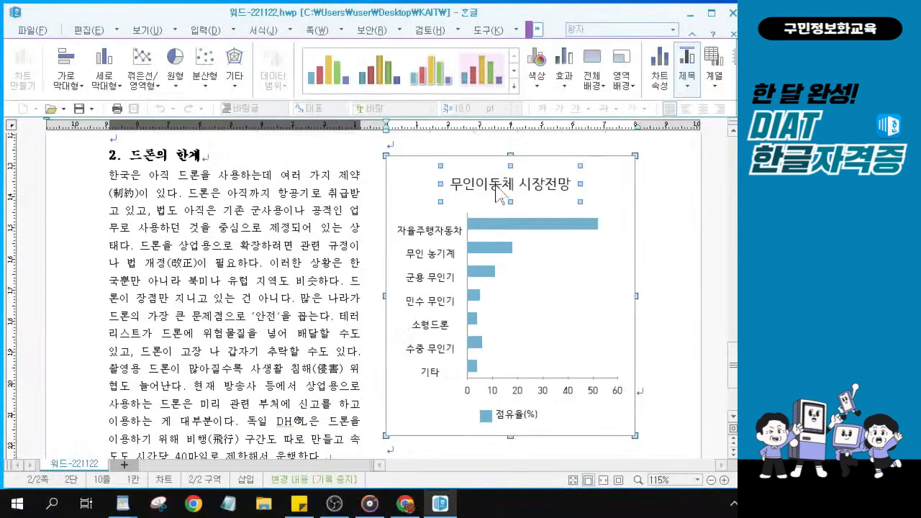
double_click(502, 186)
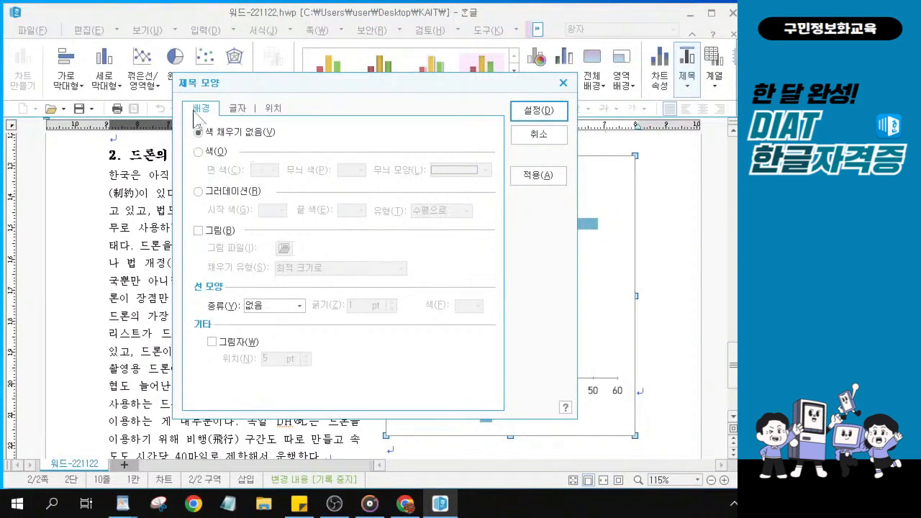
click(241, 113)
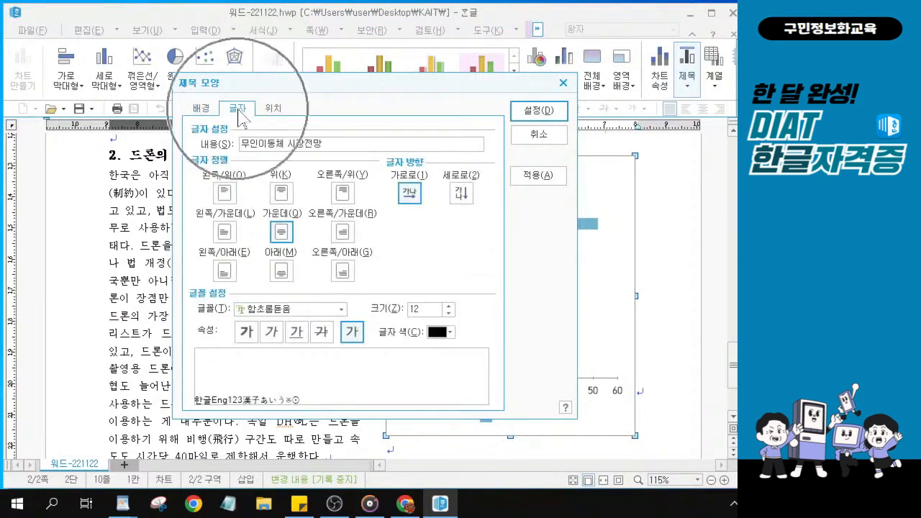
click(341, 309)
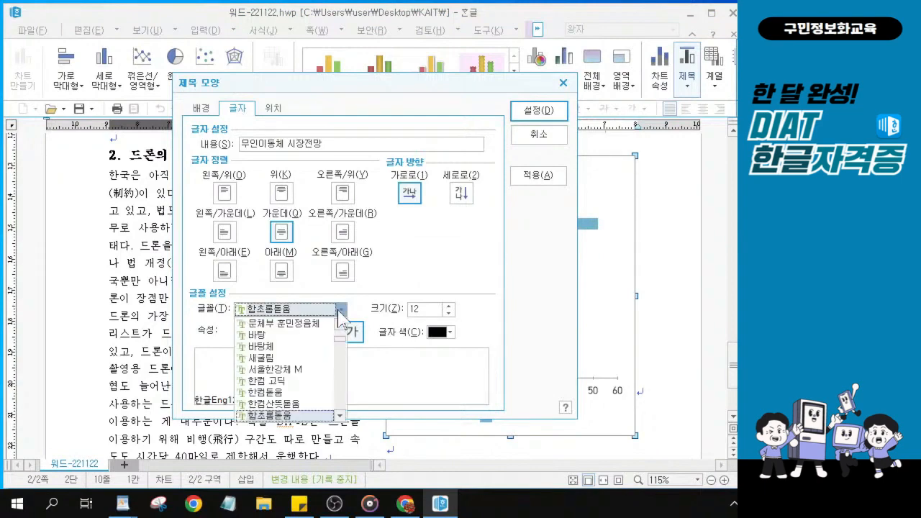
click(341, 311)
click(341, 310)
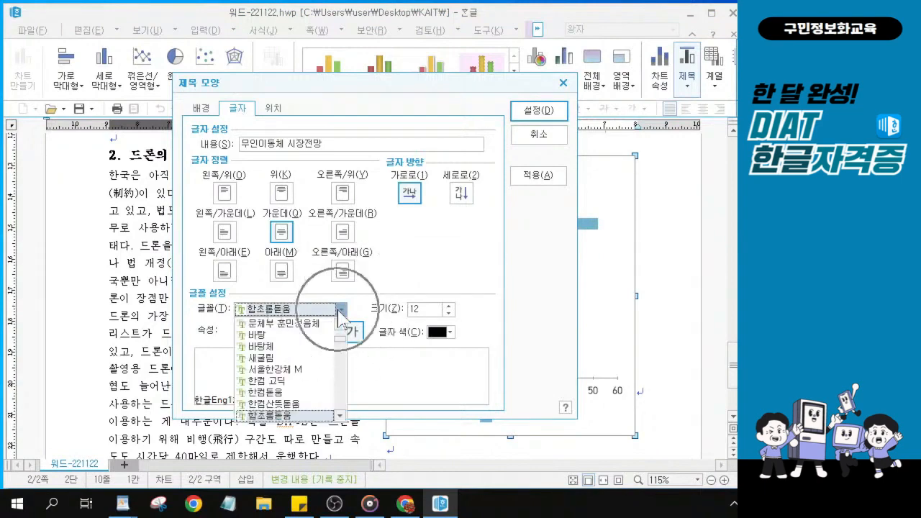
key(ctrl)
key(ctrl)
key(ctrl)
key(ctrl)
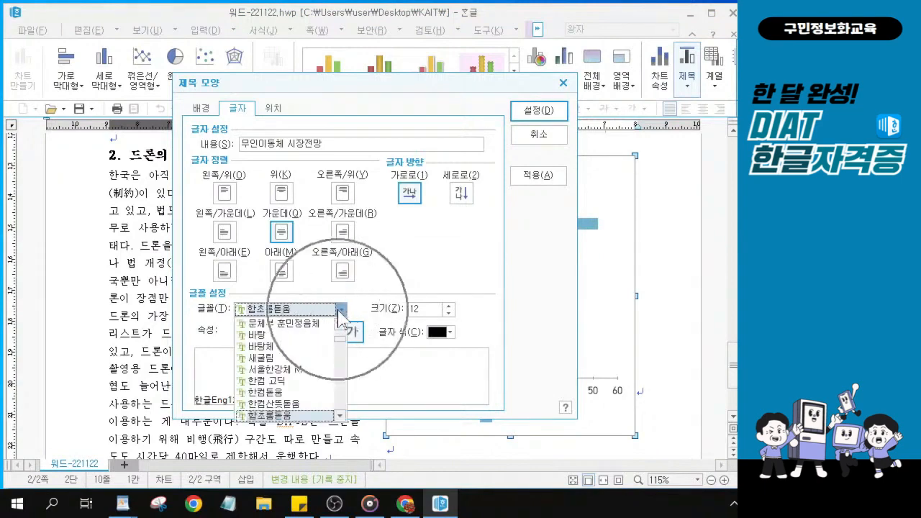
Set the title font to bold 휴먼엑스포 and confirm the title settings
scroll(331, 386, down, 3)
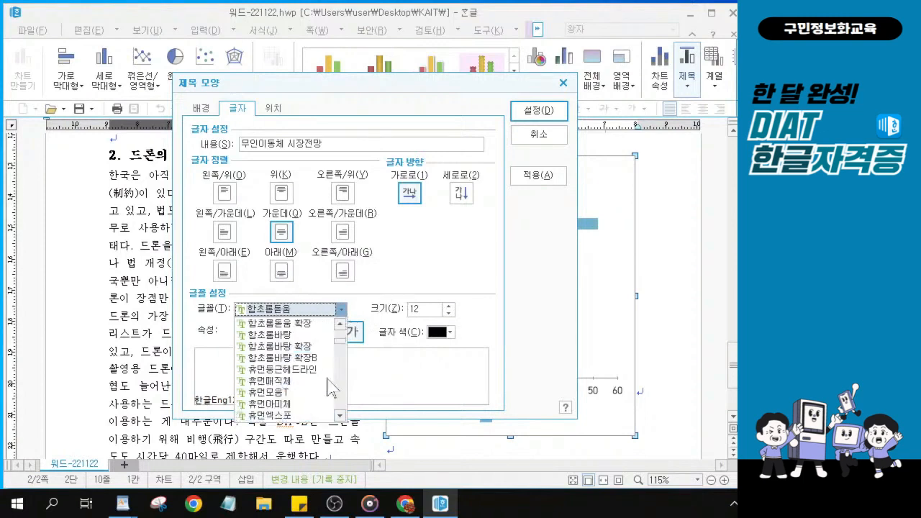
scroll(322, 358, up, 1)
scroll(322, 359, down, 1)
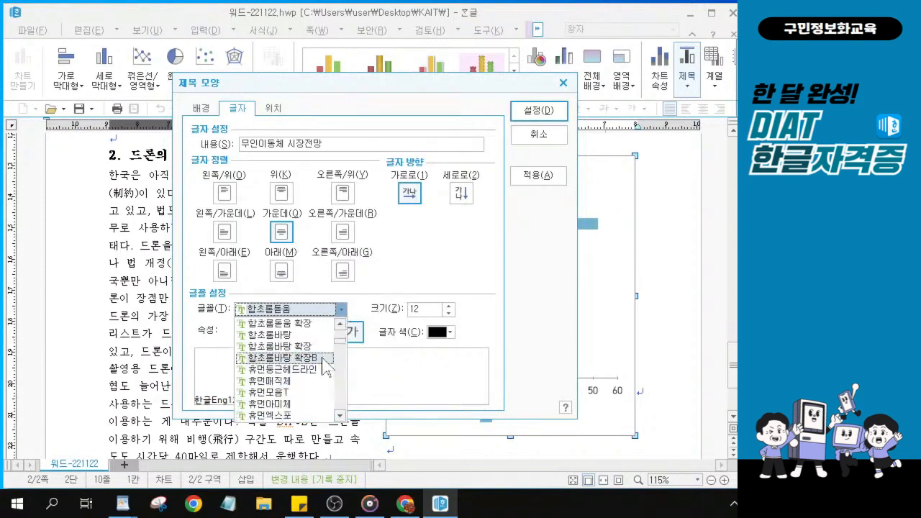
scroll(327, 365, down, 1)
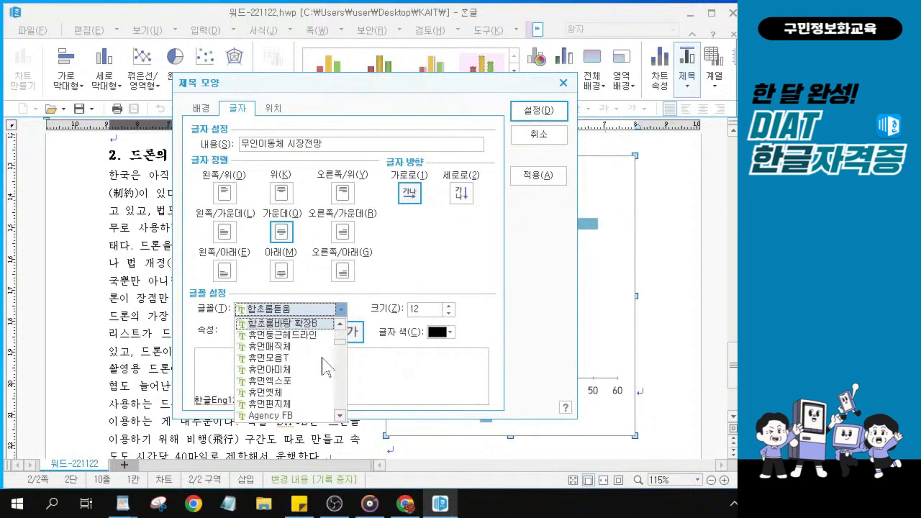
scroll(327, 365, down, 1)
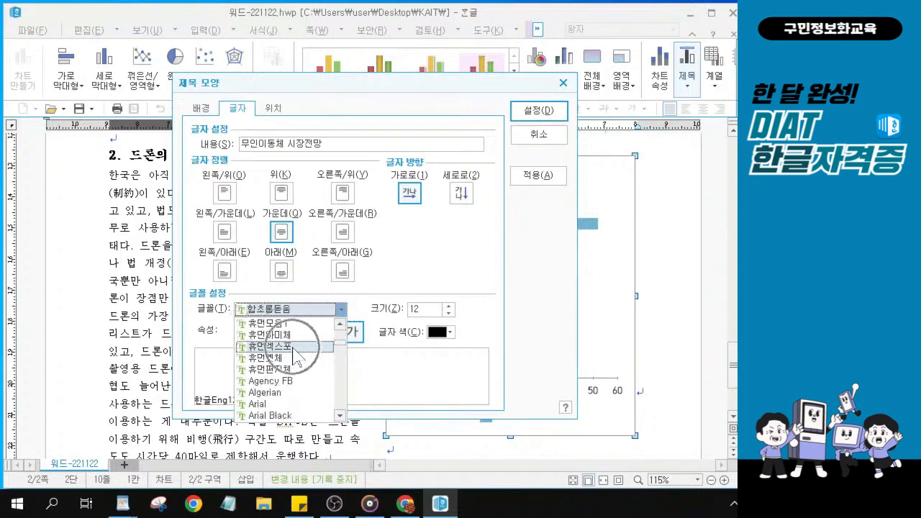
click(284, 346)
click(246, 332)
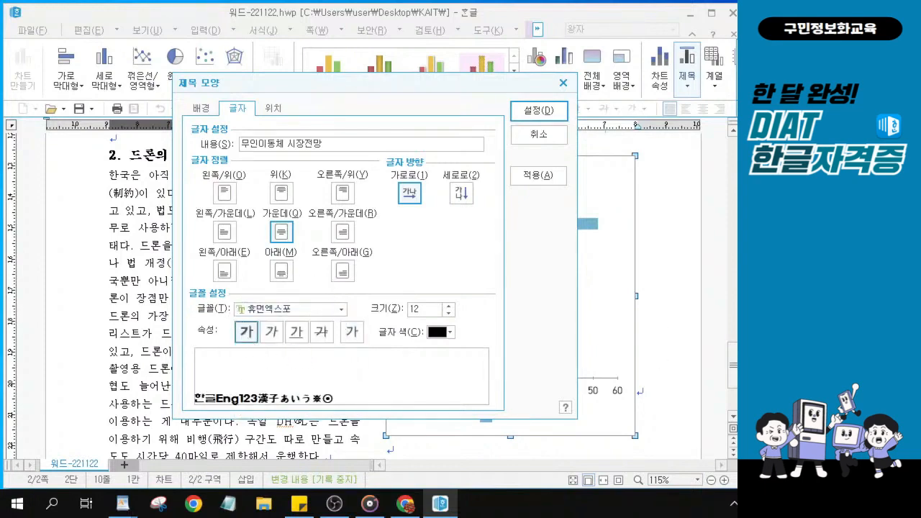
key(alt)
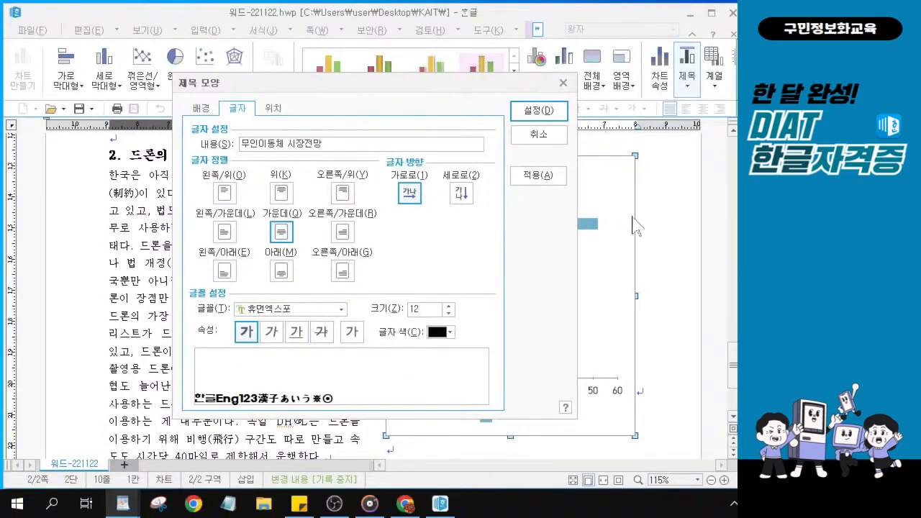
click(543, 112)
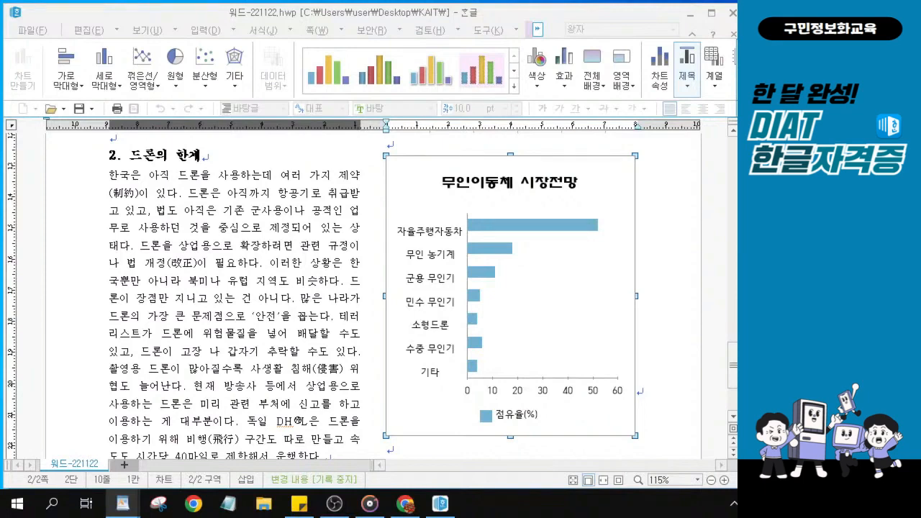
Select the vertical category axis labels and open their 축 이름표 모양 formatting dialog
click(433, 285)
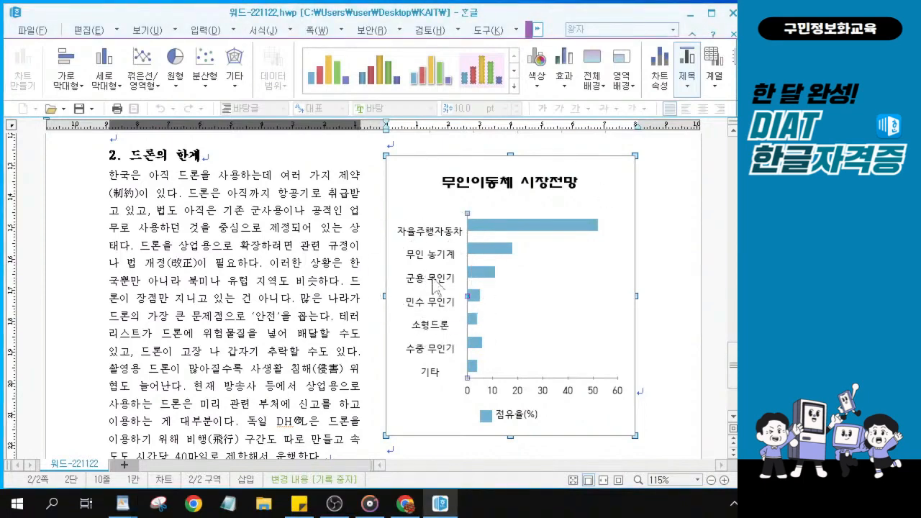
click(433, 283)
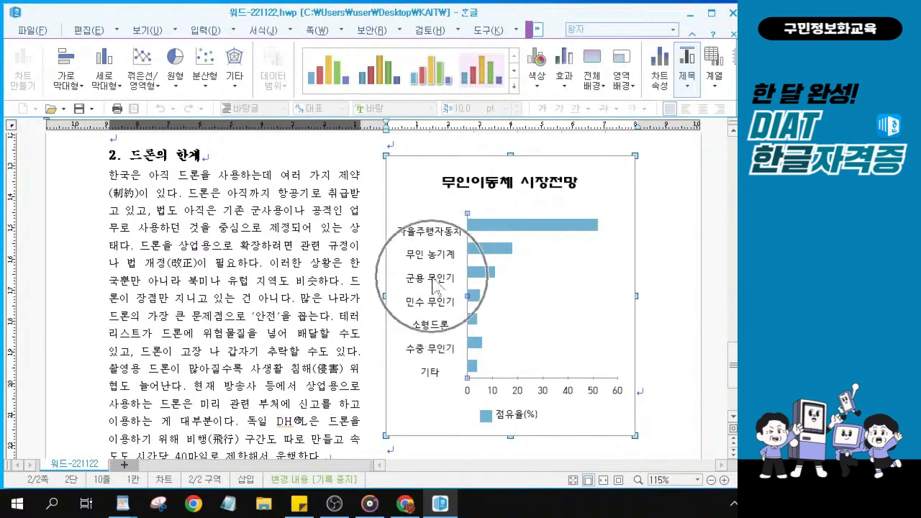
click(429, 279)
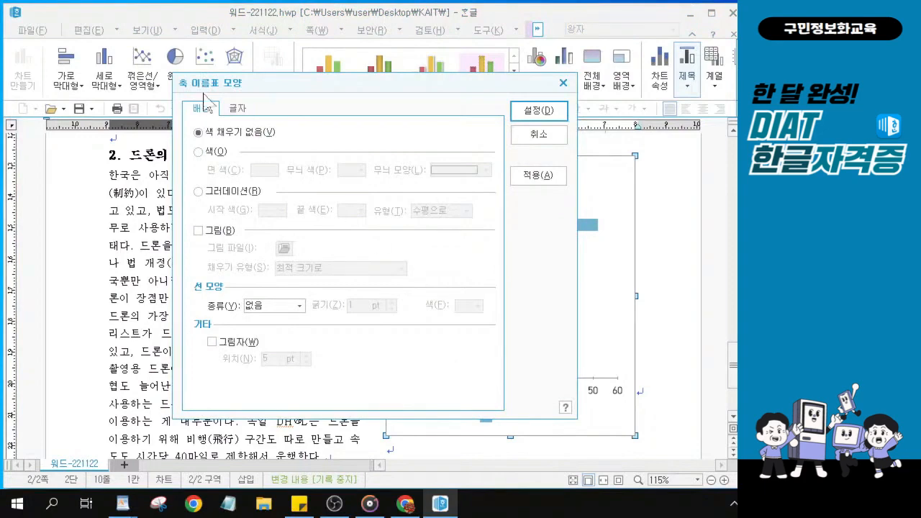
Switch to the axis labels' 글자 settings and open the font list
click(203, 98)
key(alt)
click(272, 123)
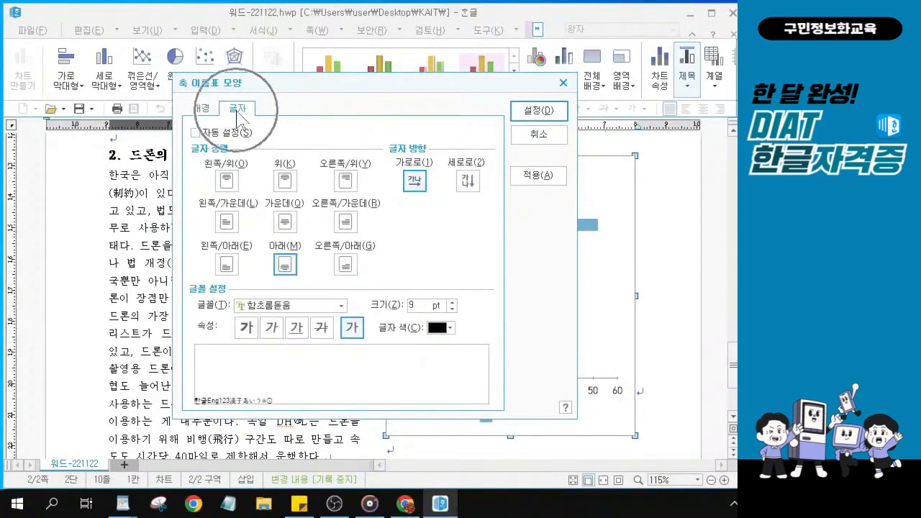
click(342, 306)
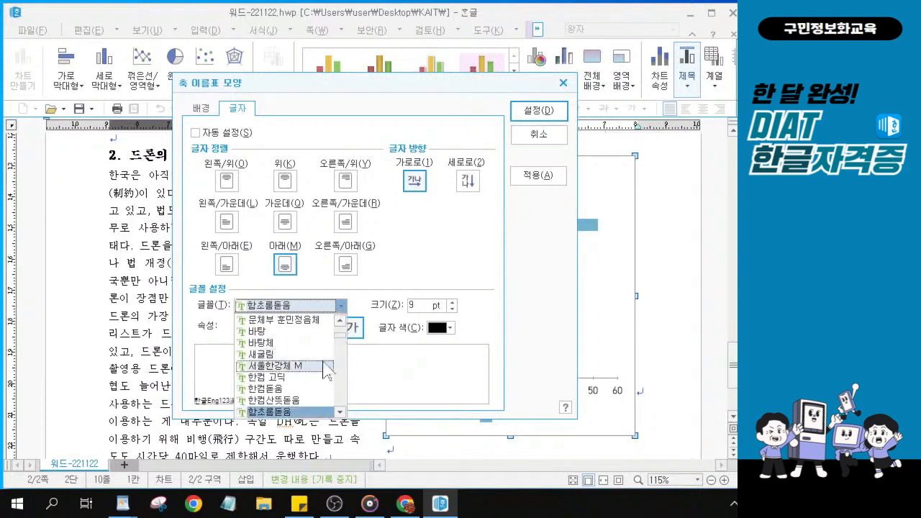
scroll(327, 370, up, 1)
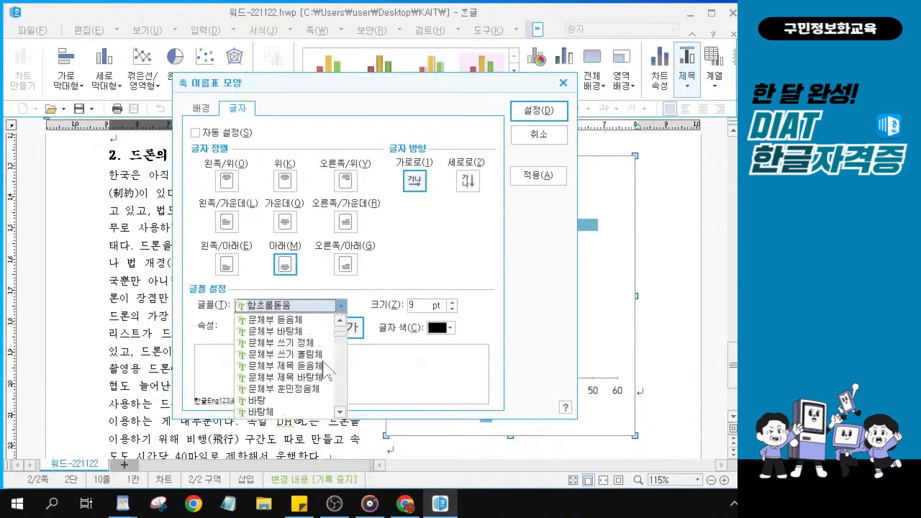
scroll(327, 369, up, 5)
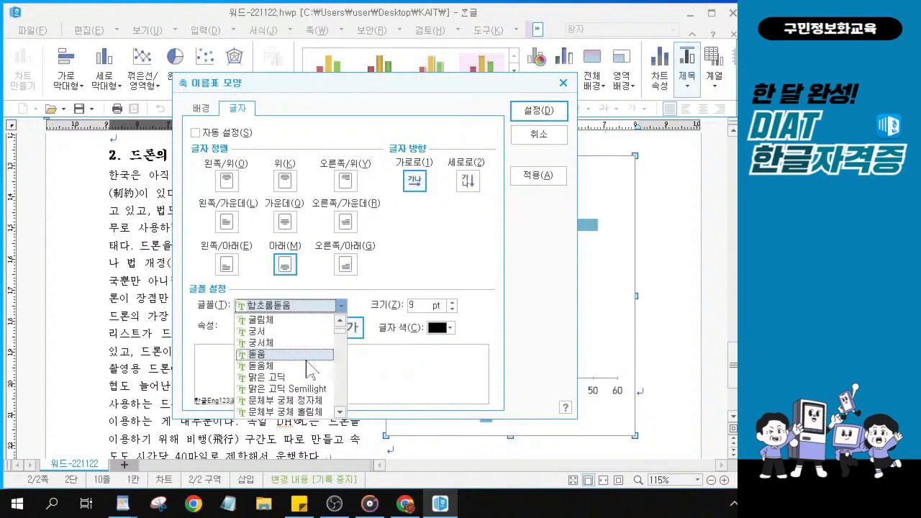
Make the category labels italic 돋움 at 9 pt and apply the setting
click(306, 354)
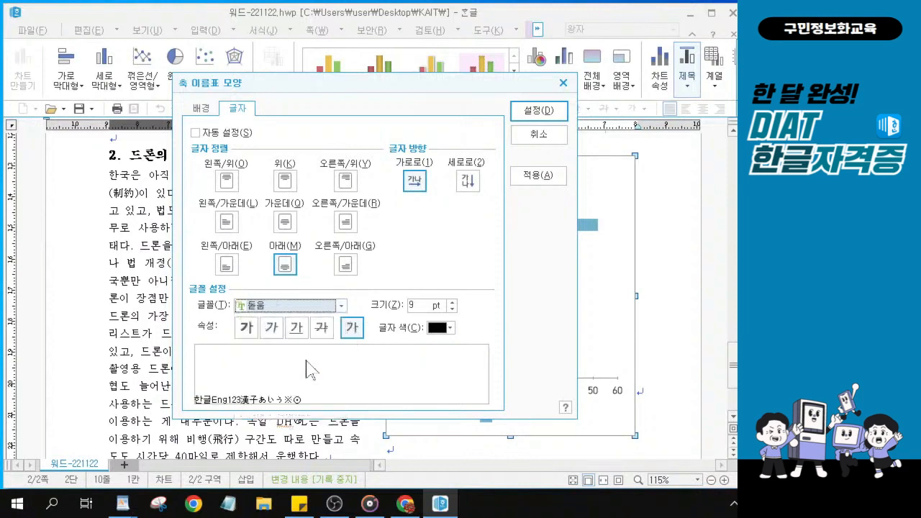
click(271, 331)
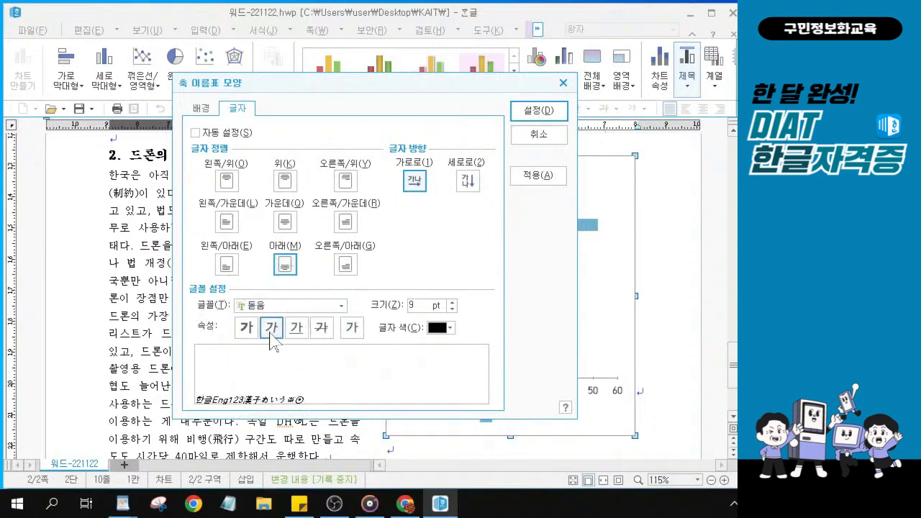
key(alt)
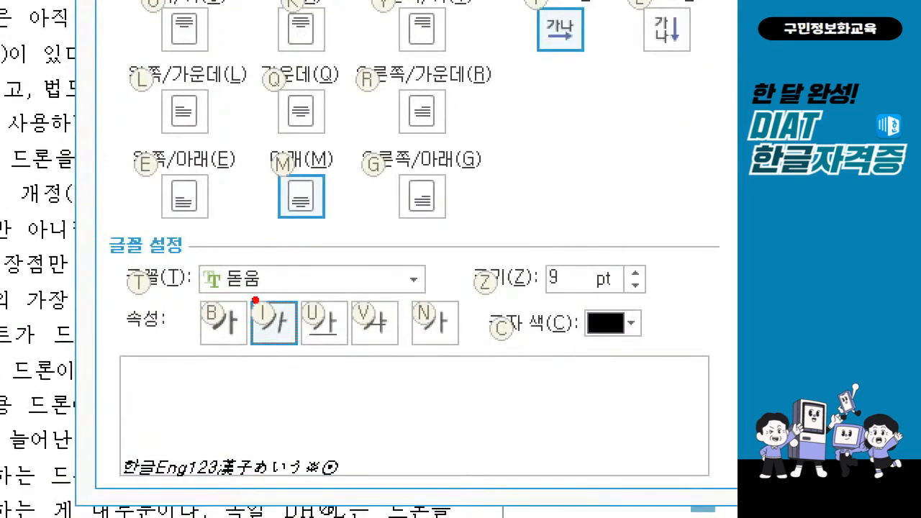
drag(255, 300, 289, 301)
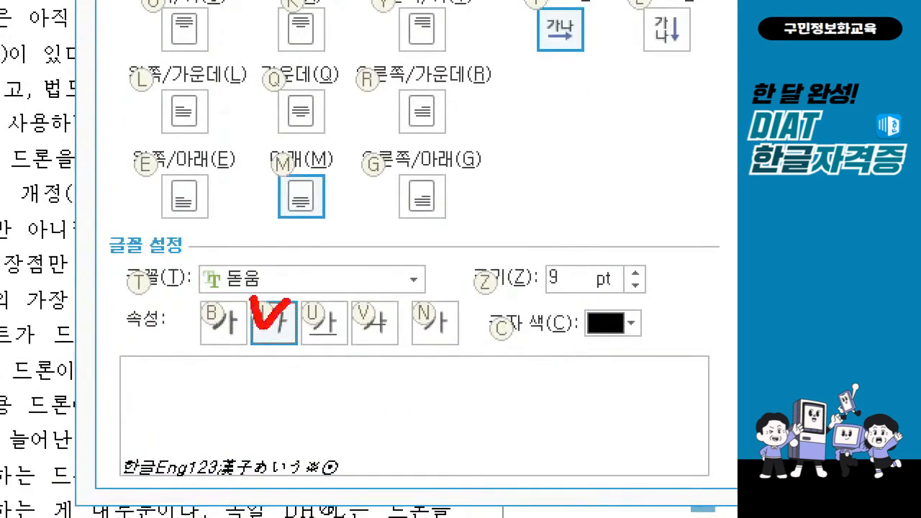
mouse_move(191, 242)
mouse_down()
mouse_move(240, 292)
mouse_move(313, 303)
mouse_up()
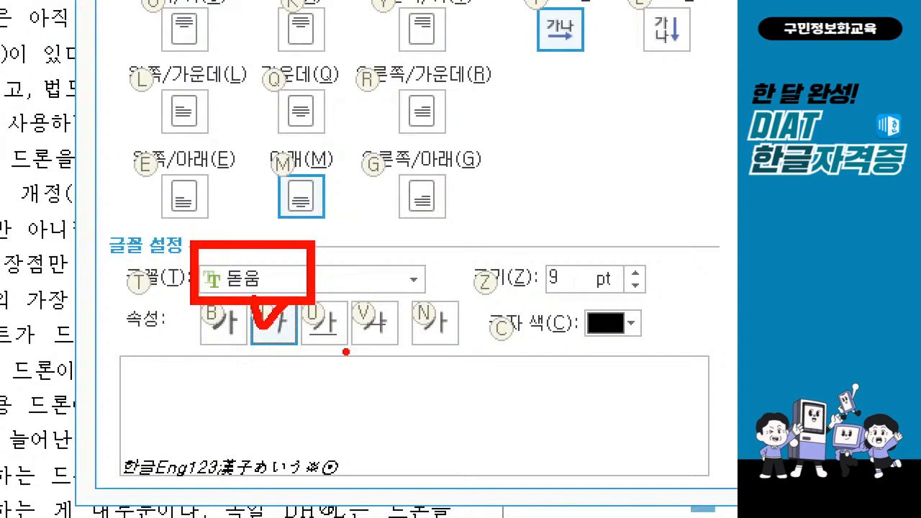
key(Escape)
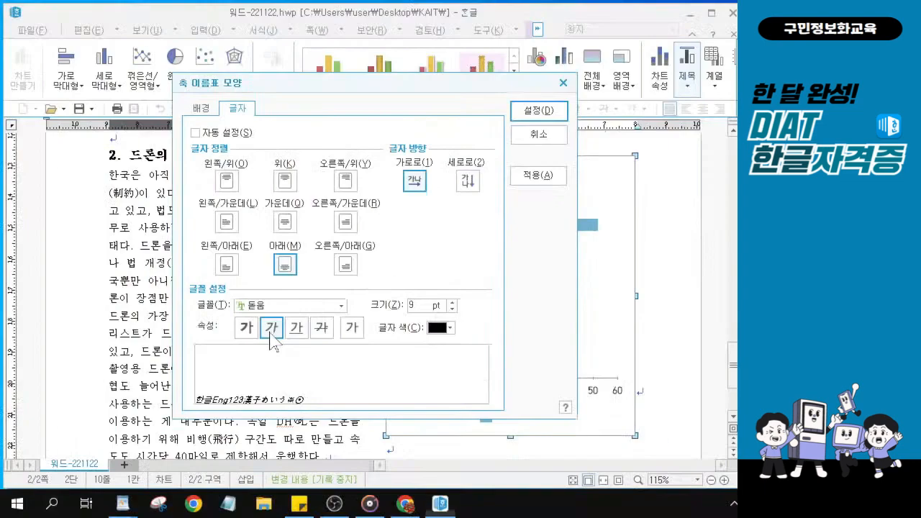
click(526, 115)
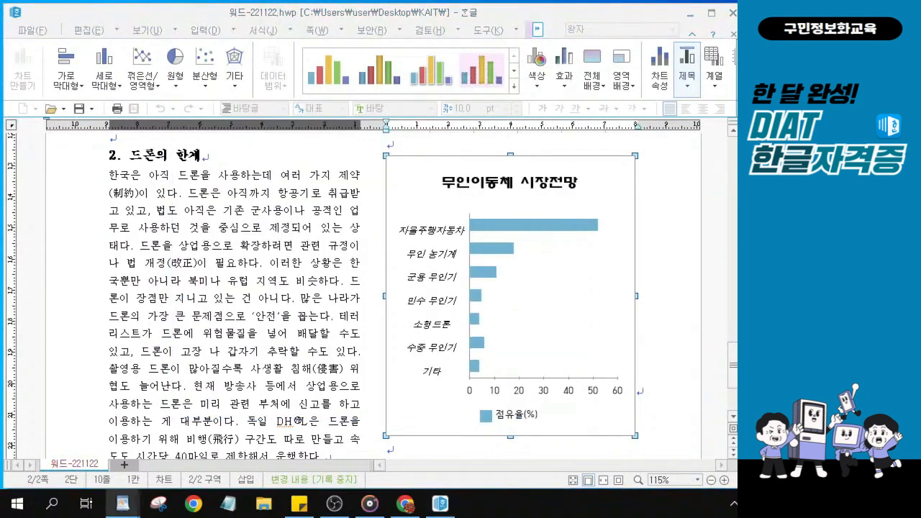
Open the formatting window for the chart's horizontal value-axis numbers
click(545, 393)
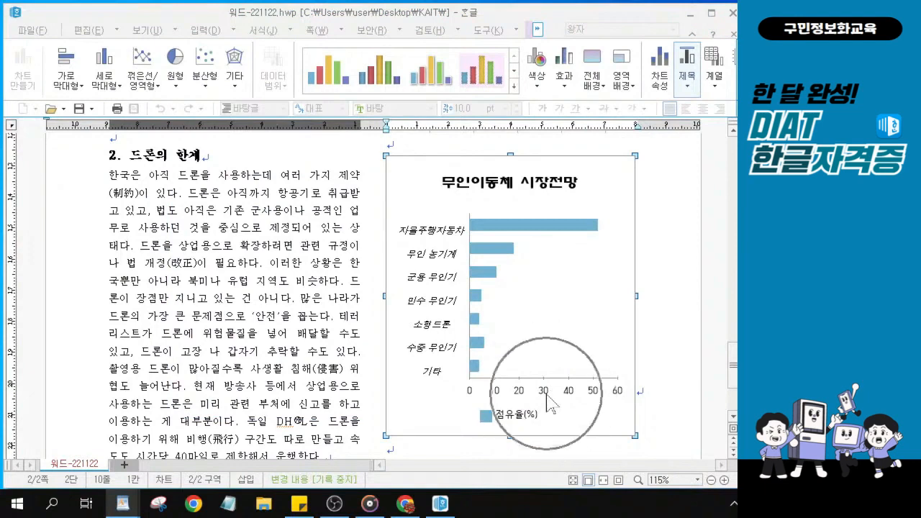
key(ctrl)
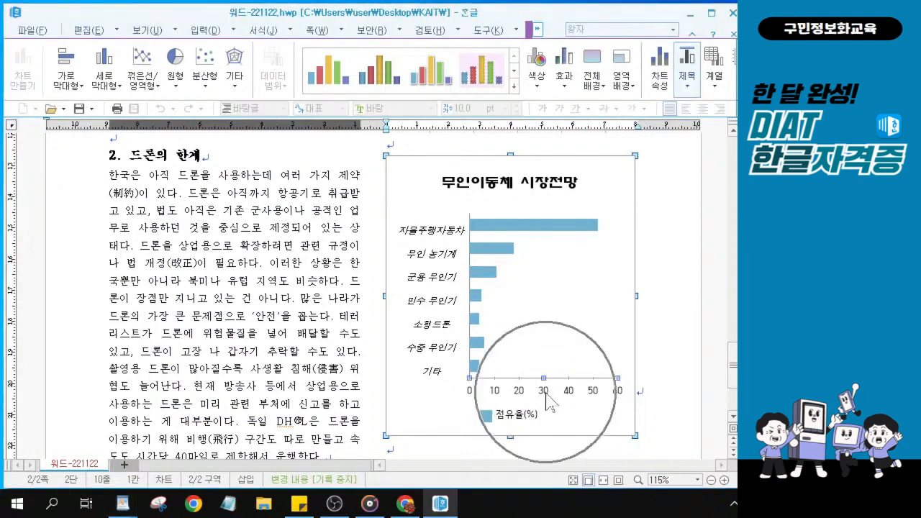
double_click(545, 393)
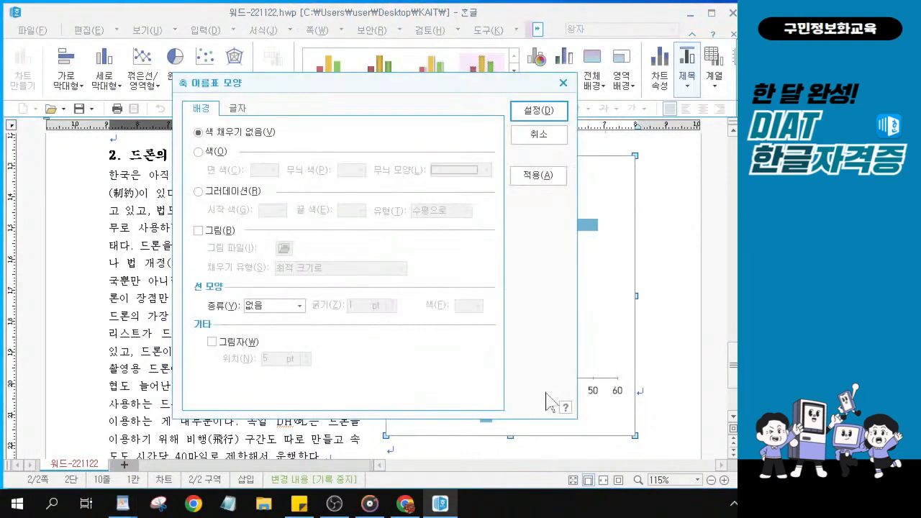
drag(408, 84, 334, 86)
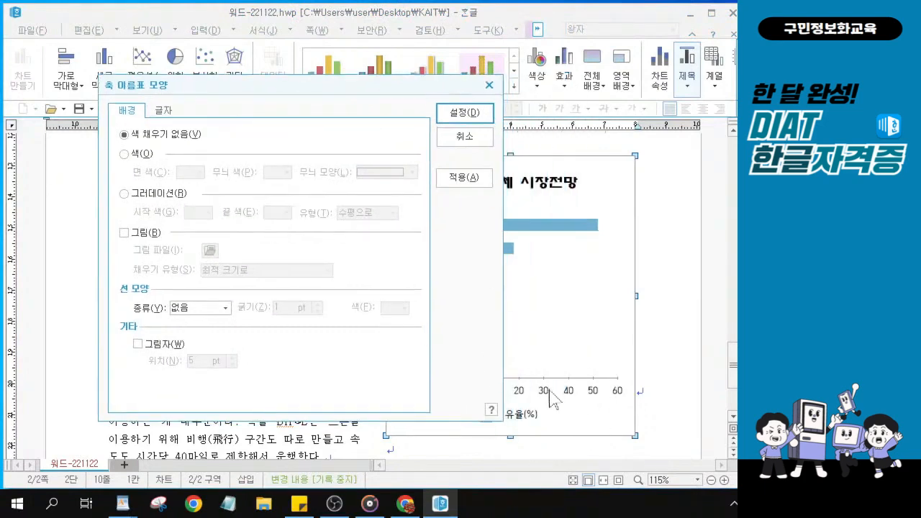
drag(282, 92, 364, 96)
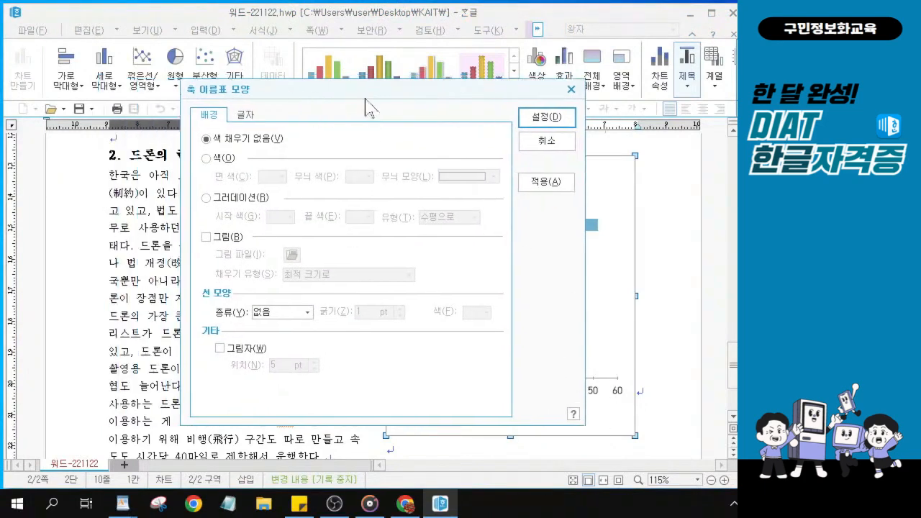
On the 글자 tab, set the value-axis numbers to italic 돋움 and apply
click(242, 119)
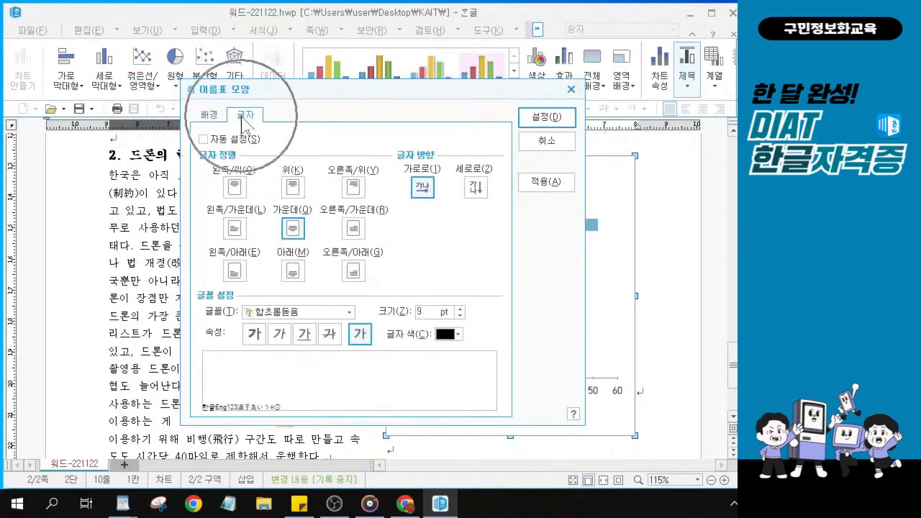
key(ctrl)
key(ctrl)
key(ctrl)
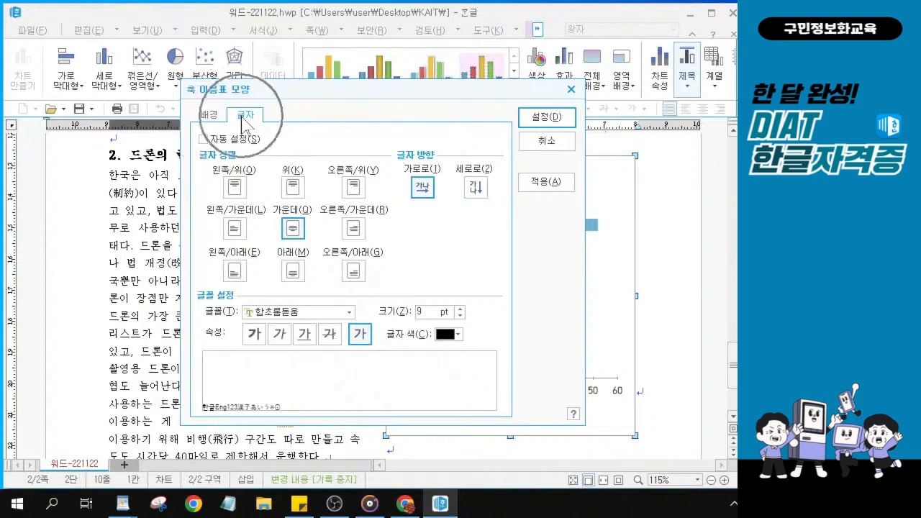
click(349, 312)
click(349, 313)
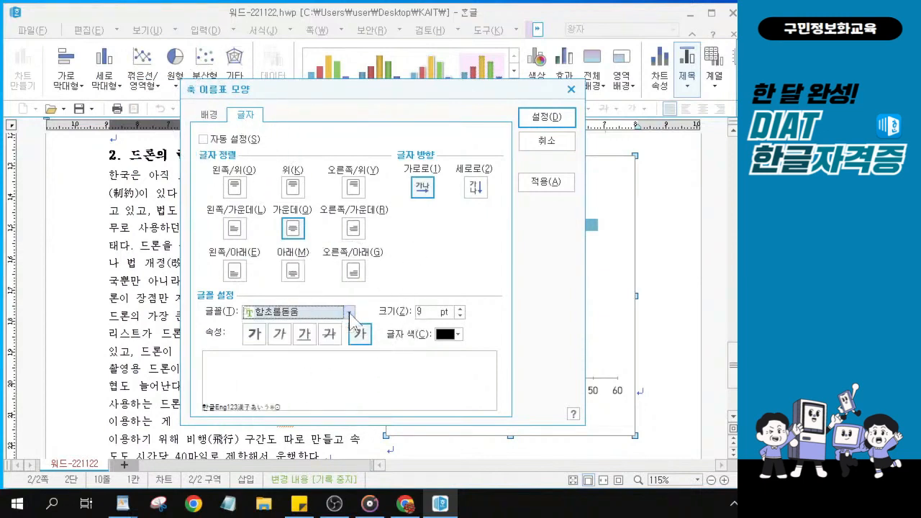
click(349, 313)
scroll(328, 394, up, 4)
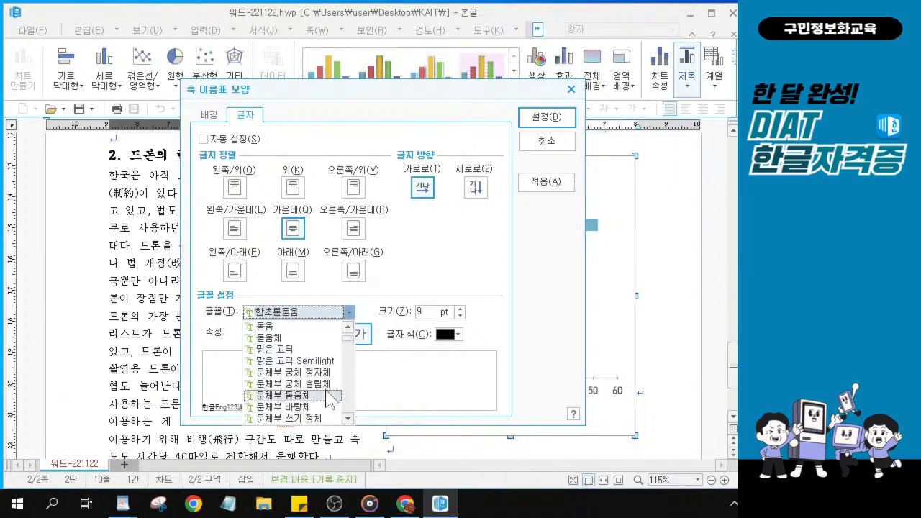
scroll(325, 389, up, 1)
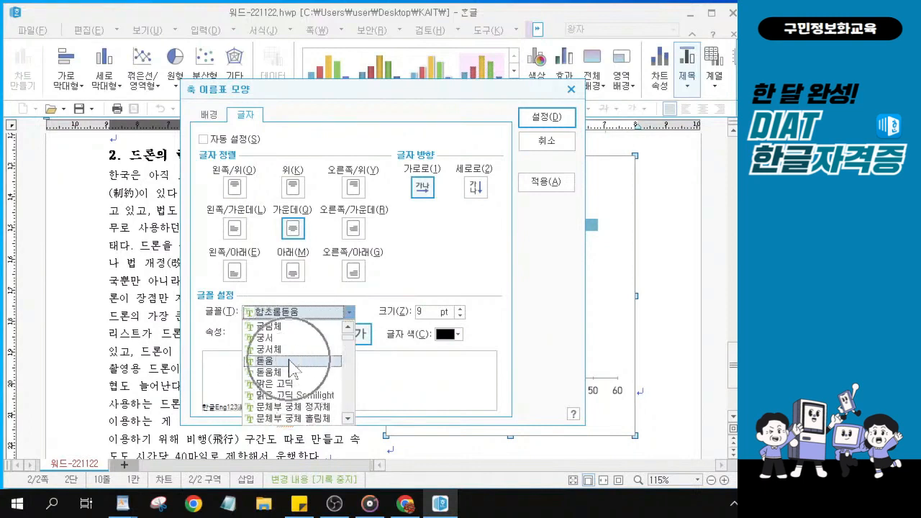
click(291, 362)
click(288, 347)
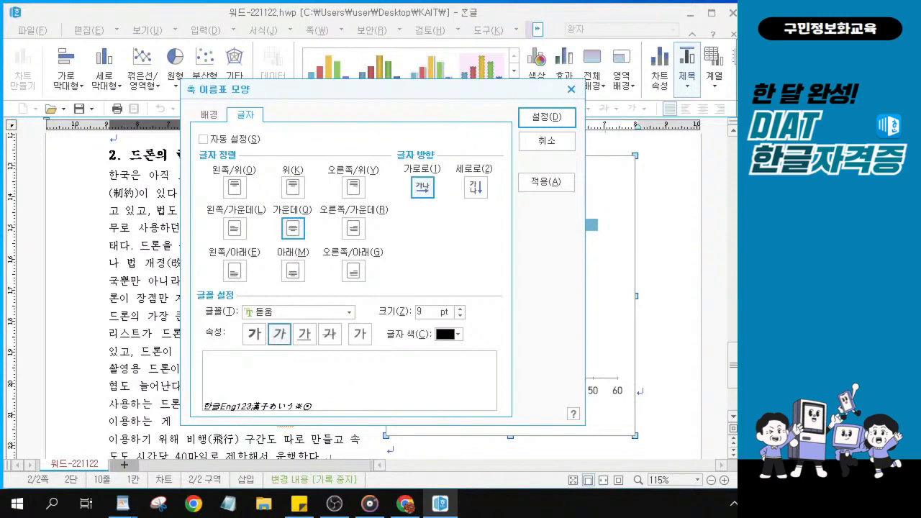
click(568, 129)
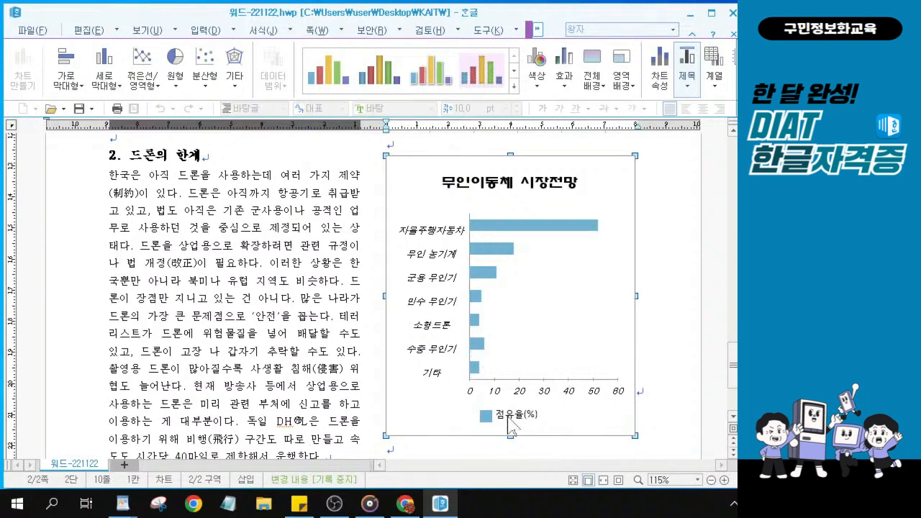
Zoom in on the chart and select the 점유율(%) legend
scroll(511, 425, up, 1)
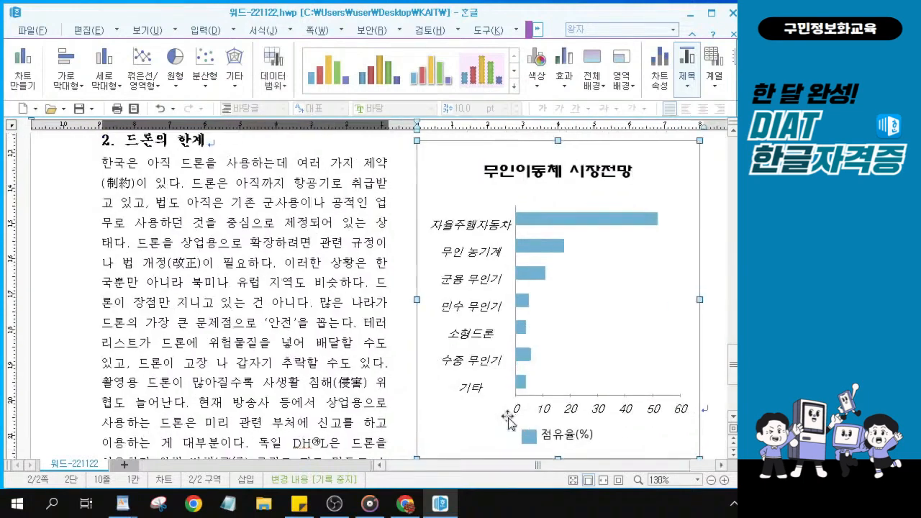
click(564, 440)
click(565, 442)
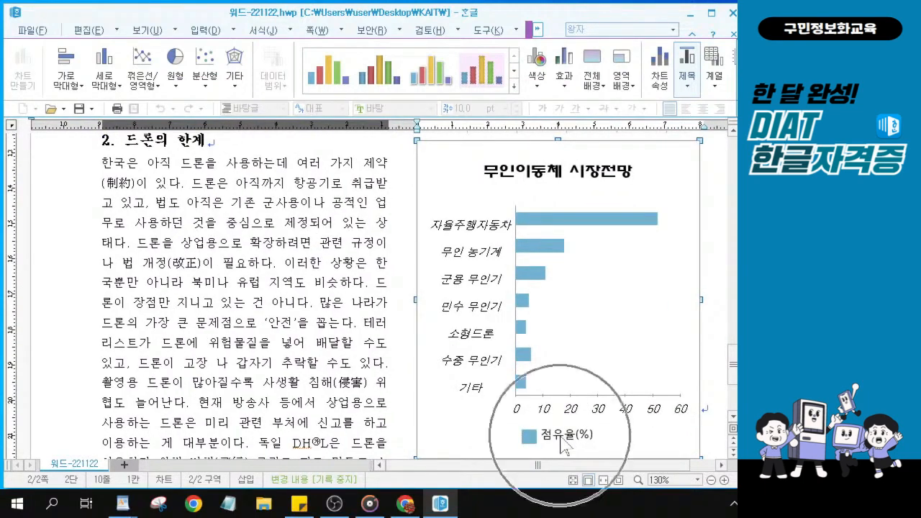
key(ctrl)
key(ctrl)
key(ctrl)
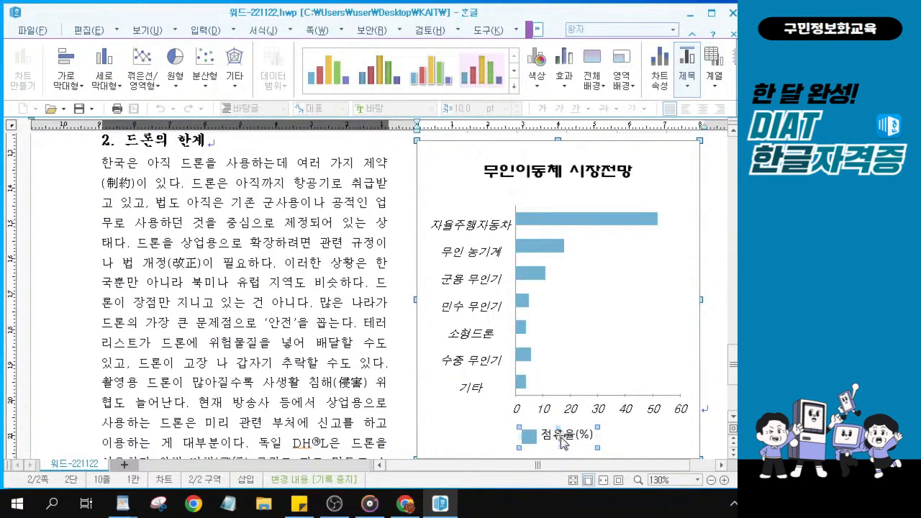
In the 범례 모양 글자 tab, set the 점유율(%) legend to italic 돋움 and apply
double_click(561, 440)
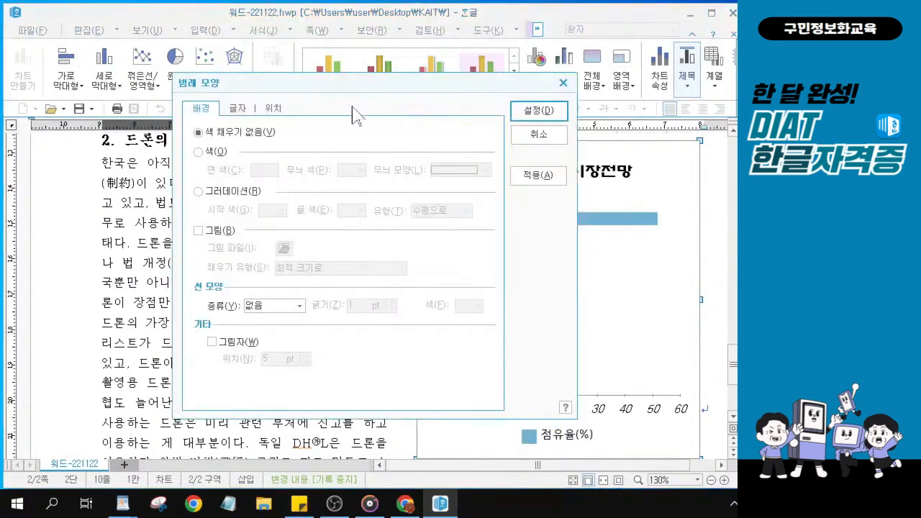
drag(343, 94, 335, 124)
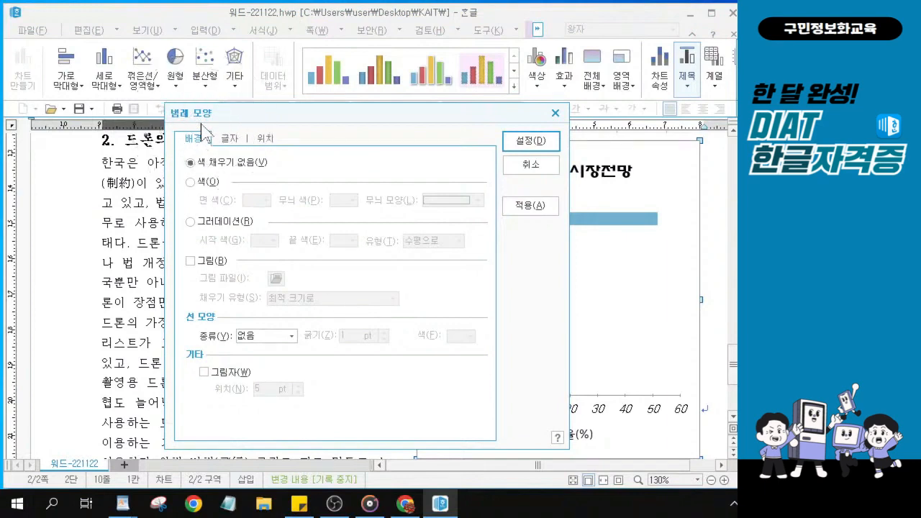
click(228, 141)
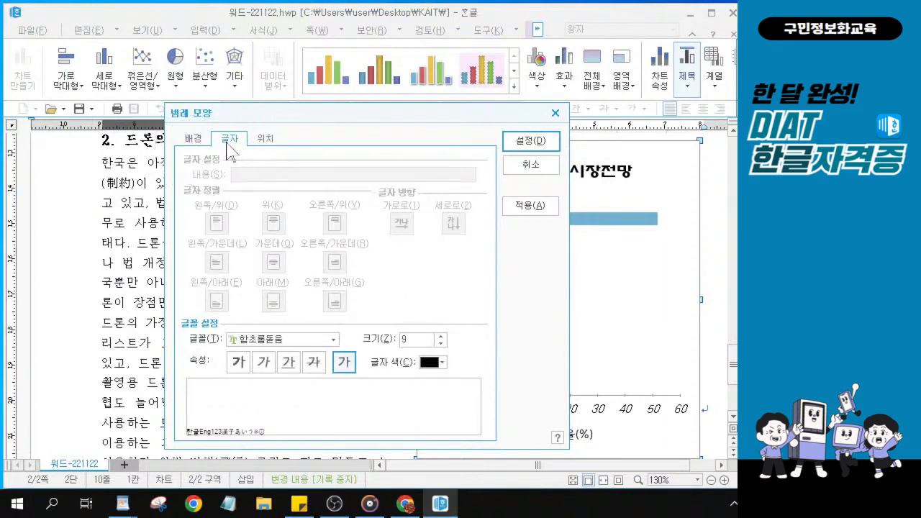
click(334, 340)
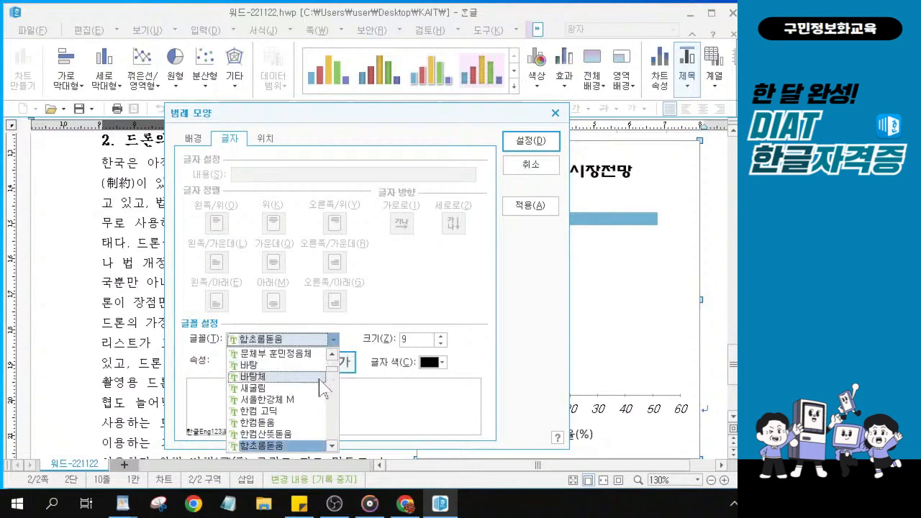
scroll(321, 389, up, 1)
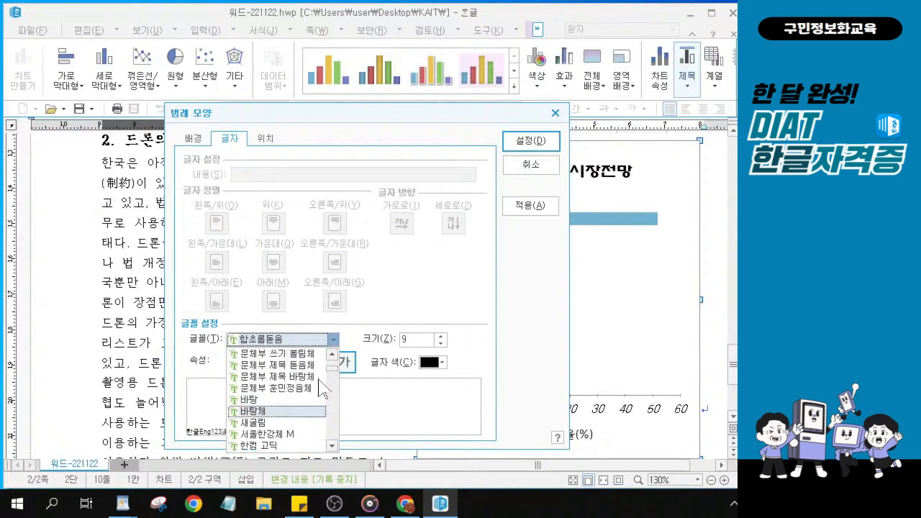
scroll(321, 388, up, 4)
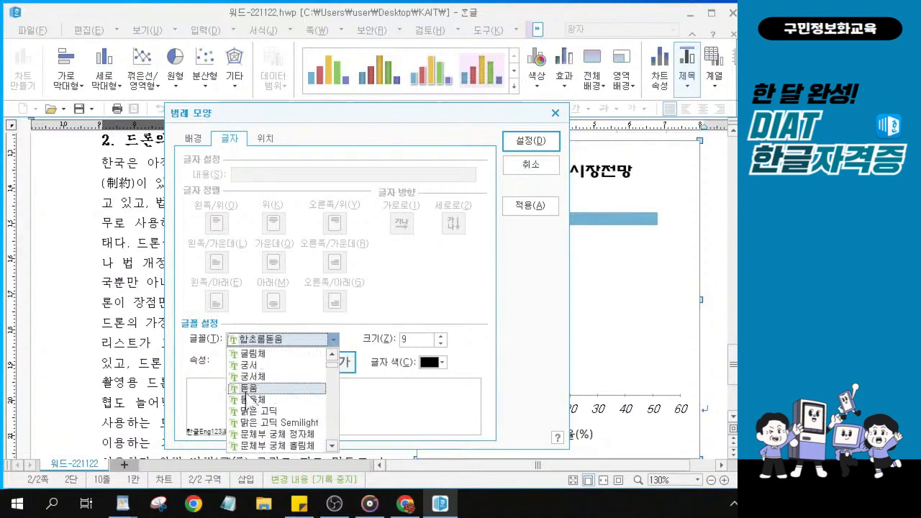
click(248, 389)
click(264, 363)
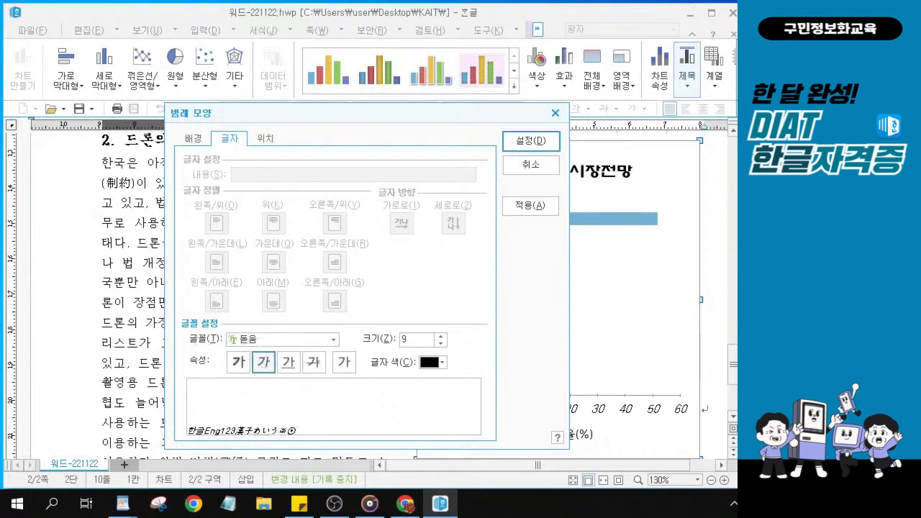
click(533, 140)
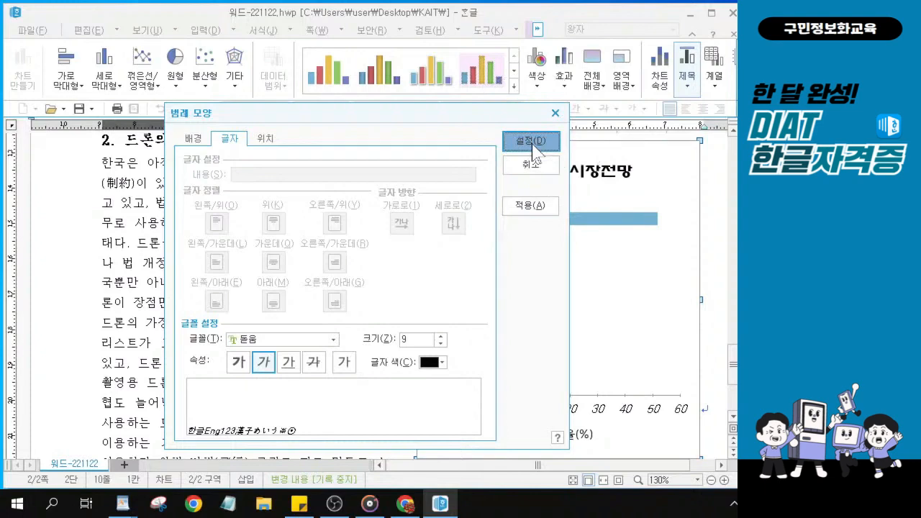
click(533, 140)
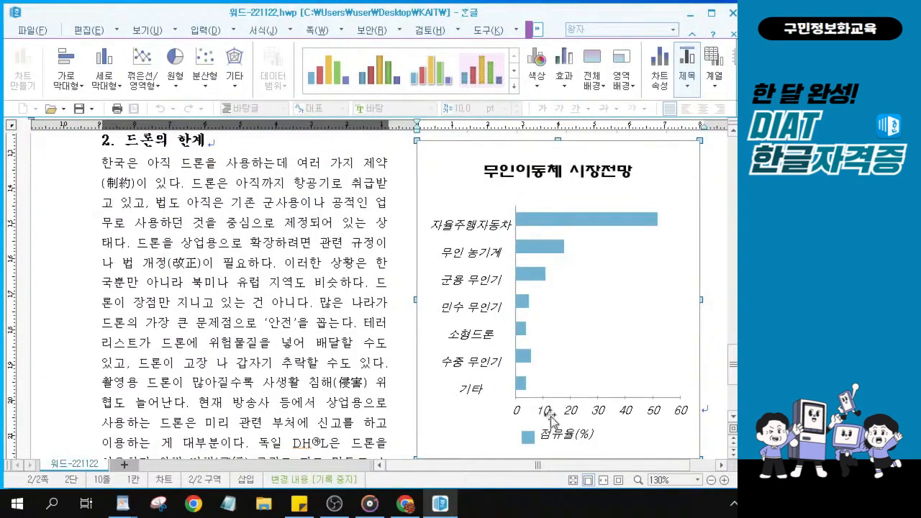
Deselect the chart, zoom out, and bring up the 쪽 page-layout tools
scroll(543, 403, down, 3)
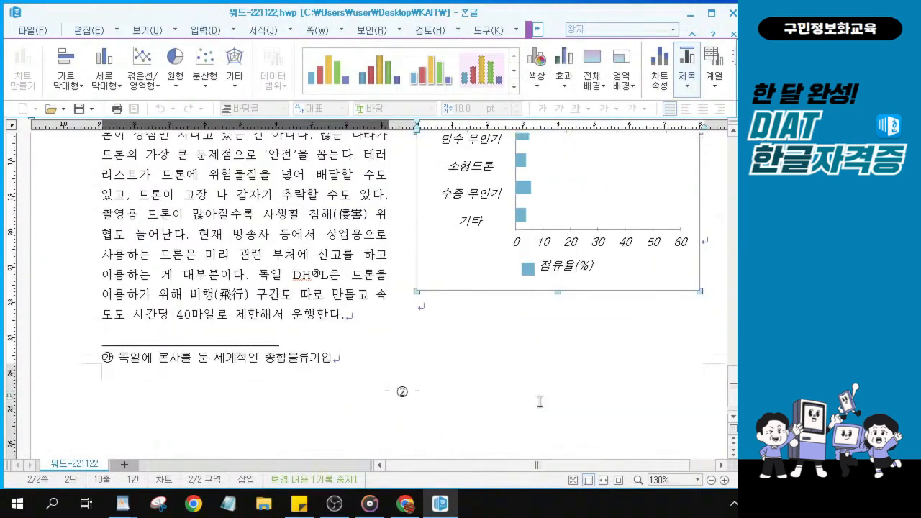
click(515, 380)
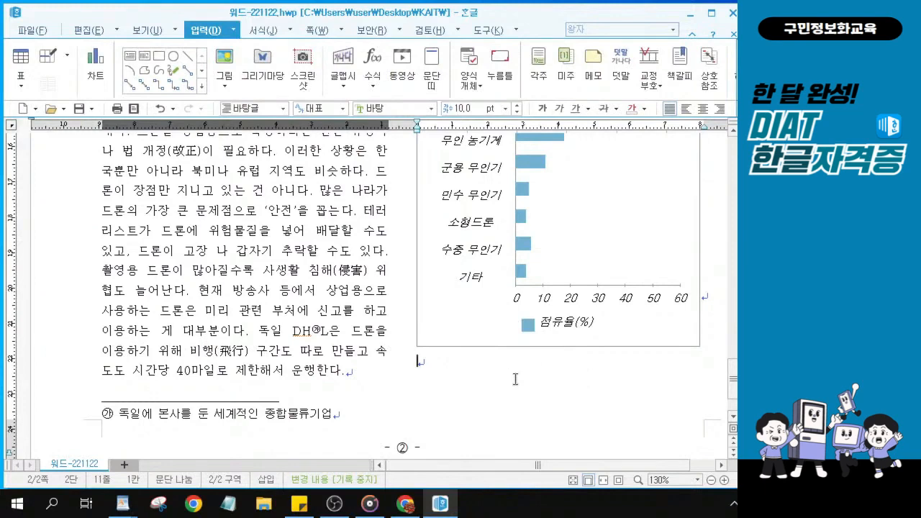
click(515, 380)
scroll(515, 379, down, 4)
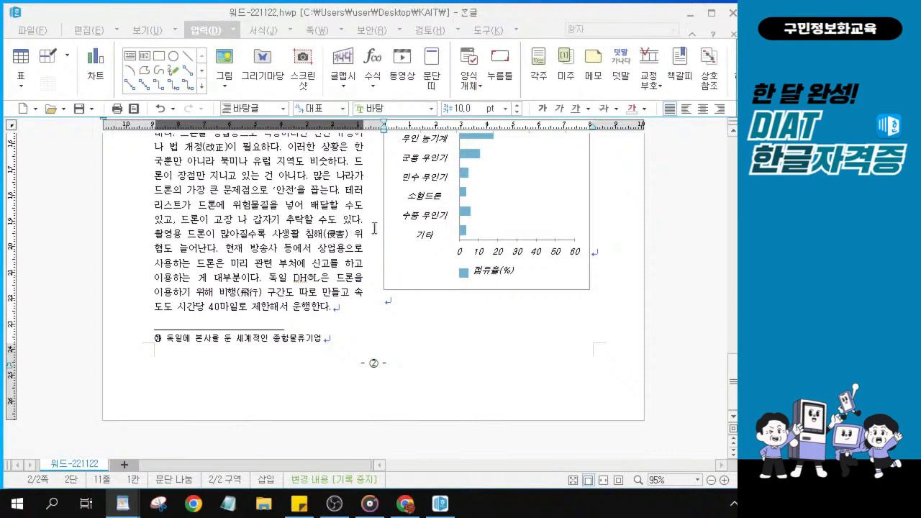
scroll(374, 228, up, 3)
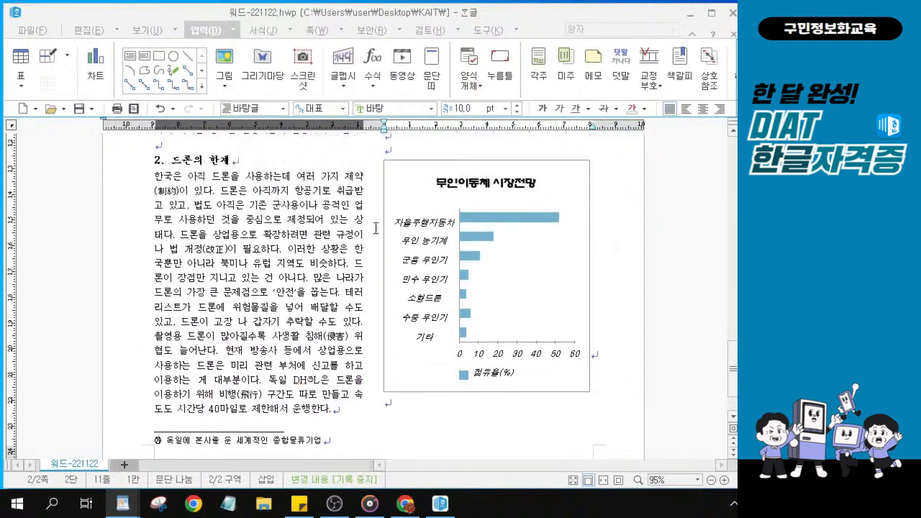
click(315, 31)
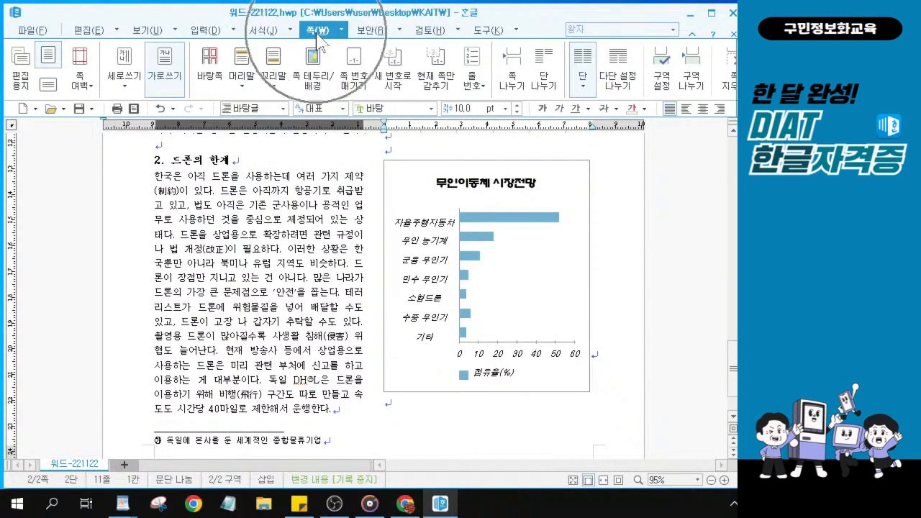
key(alt+Tab)
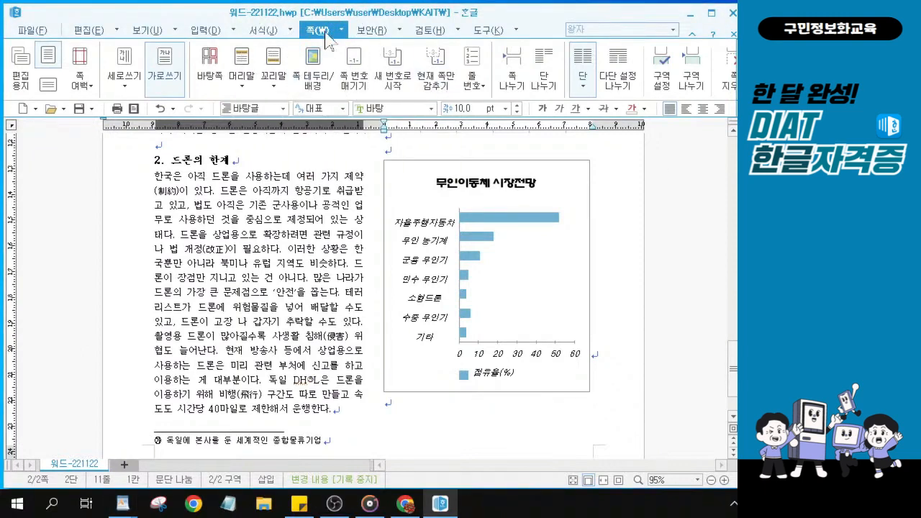
Add a double-line 쪽 테두리 on all four sides with 머리말 포함 checked
click(315, 76)
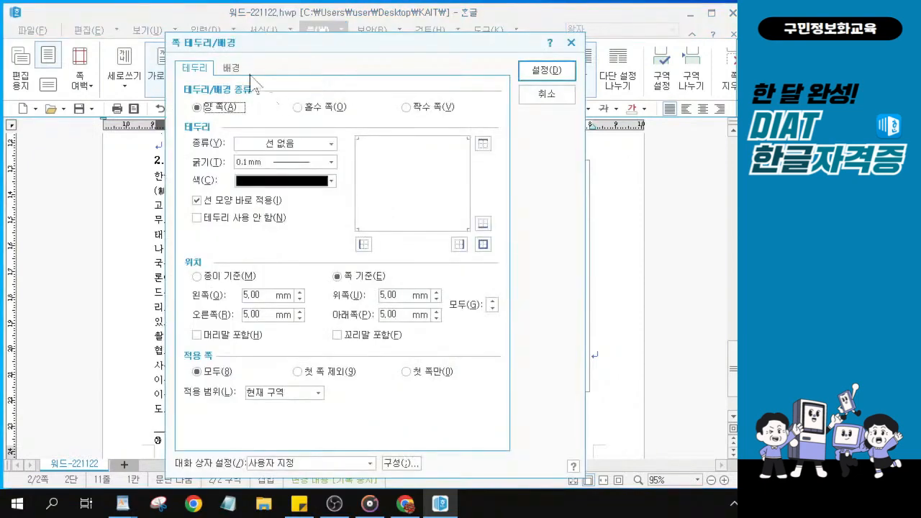
click(332, 144)
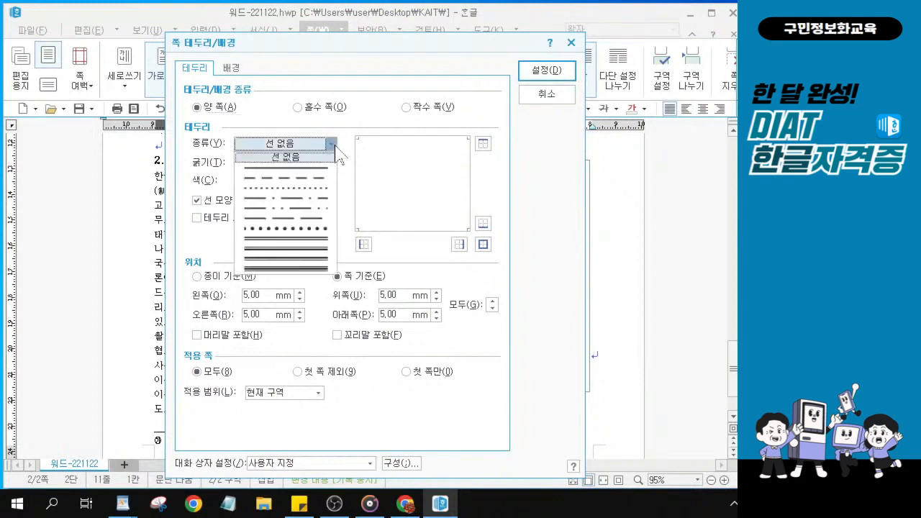
click(311, 241)
click(482, 245)
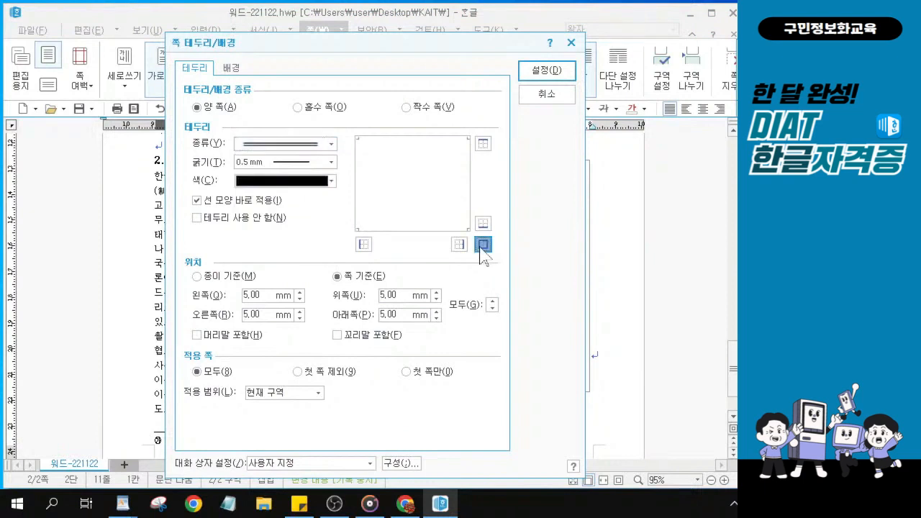
click(482, 244)
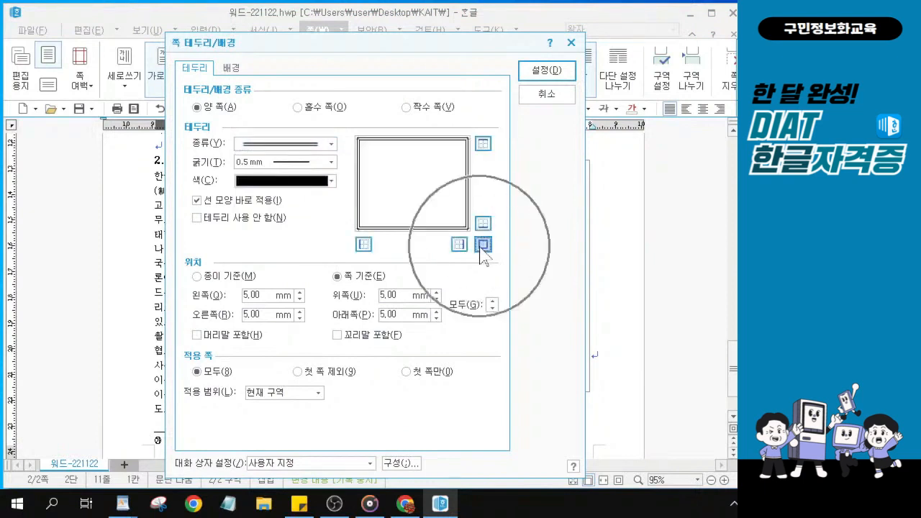
click(196, 335)
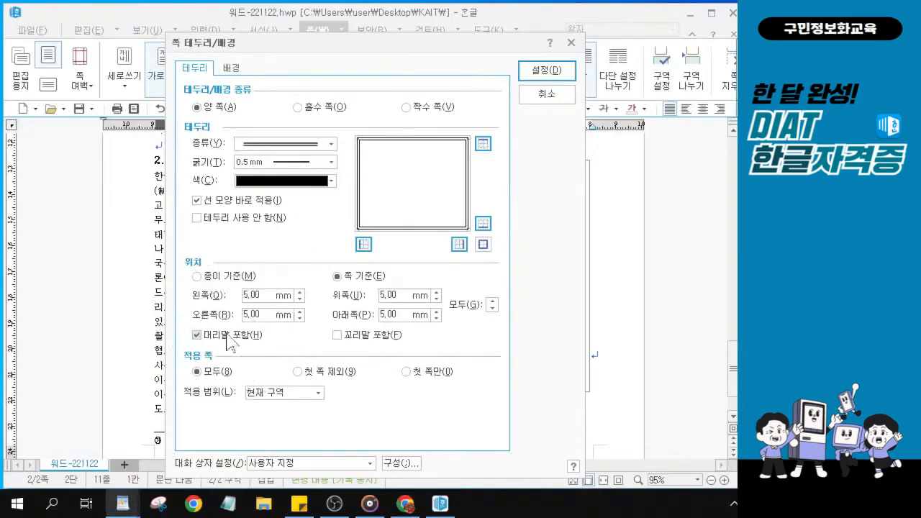
click(550, 73)
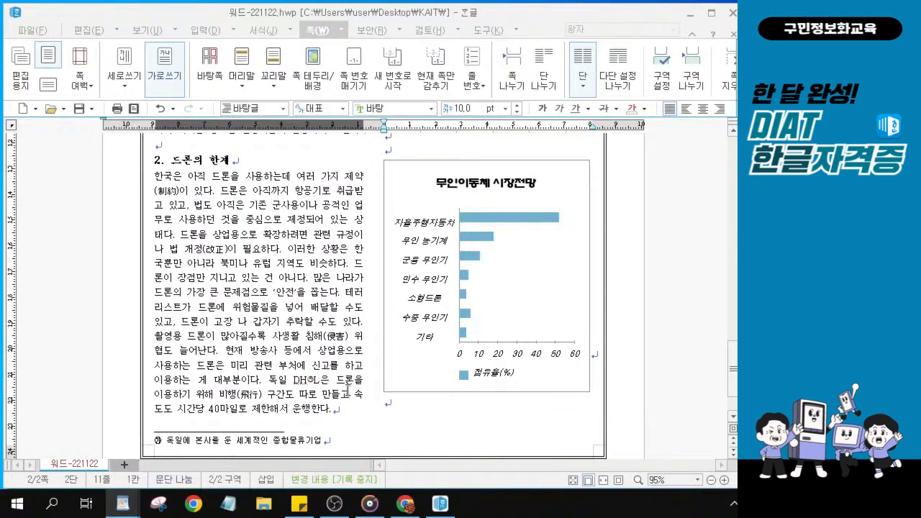
scroll(356, 402, down, 2)
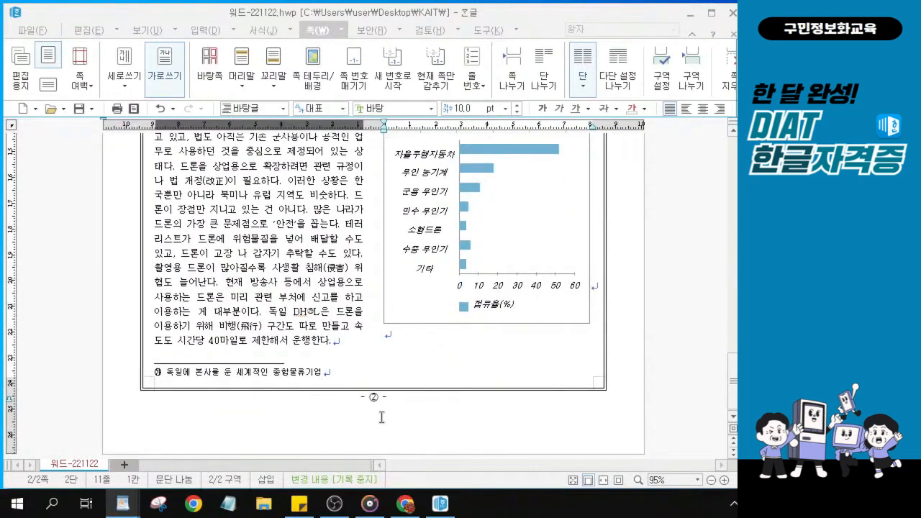
click(381, 417)
scroll(434, 401, up, 14)
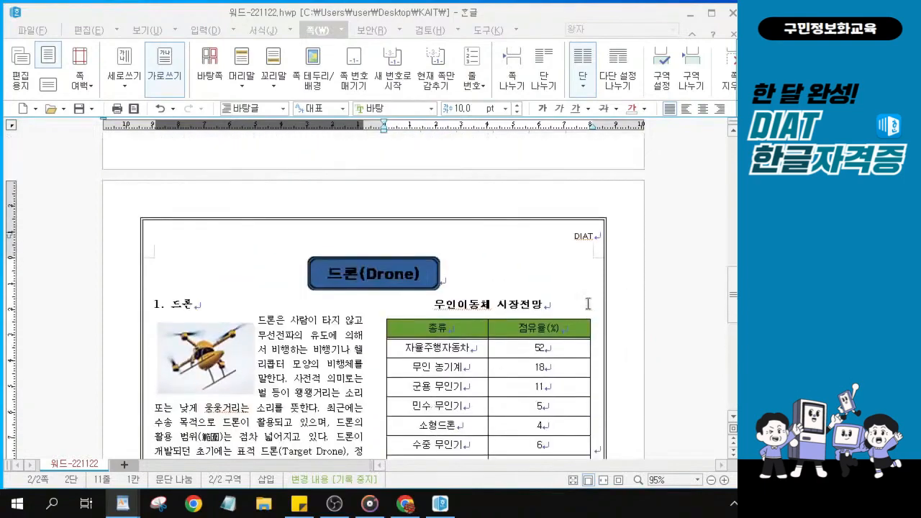
click(587, 265)
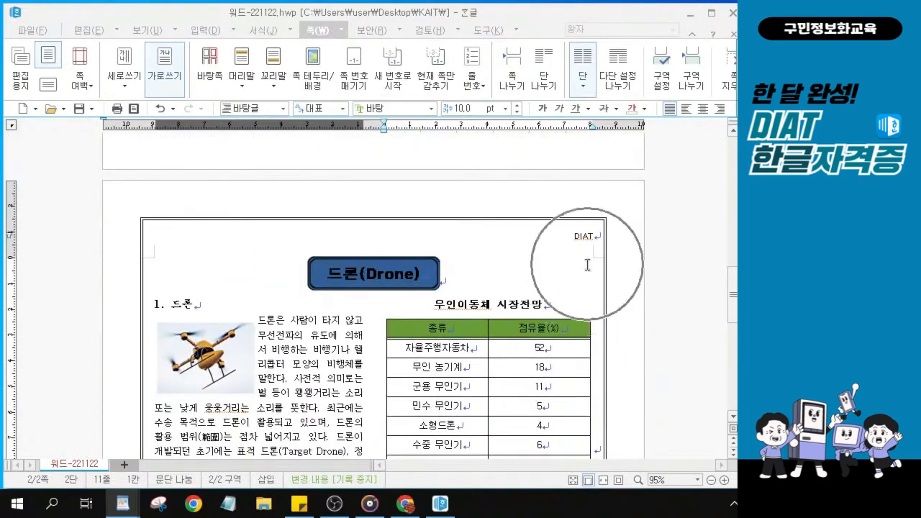
scroll(463, 272, up, 1)
scroll(463, 272, up, 9)
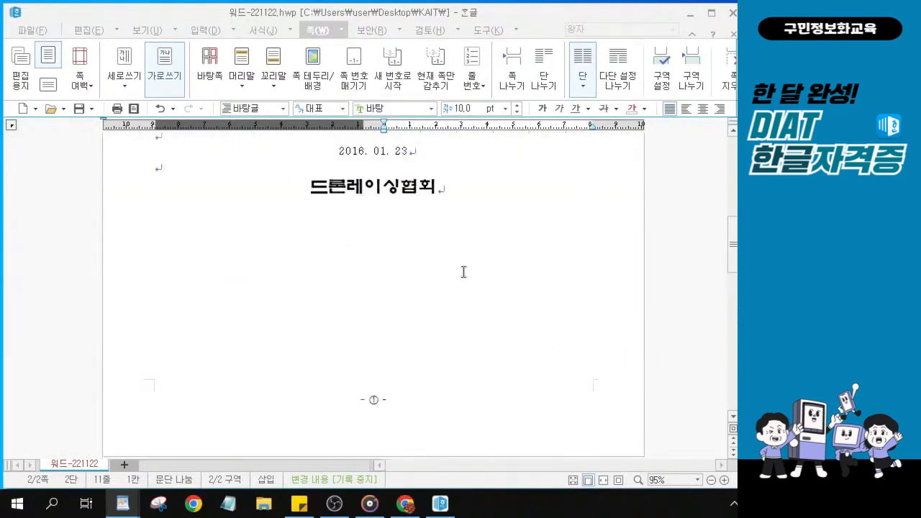
scroll(464, 272, up, 4)
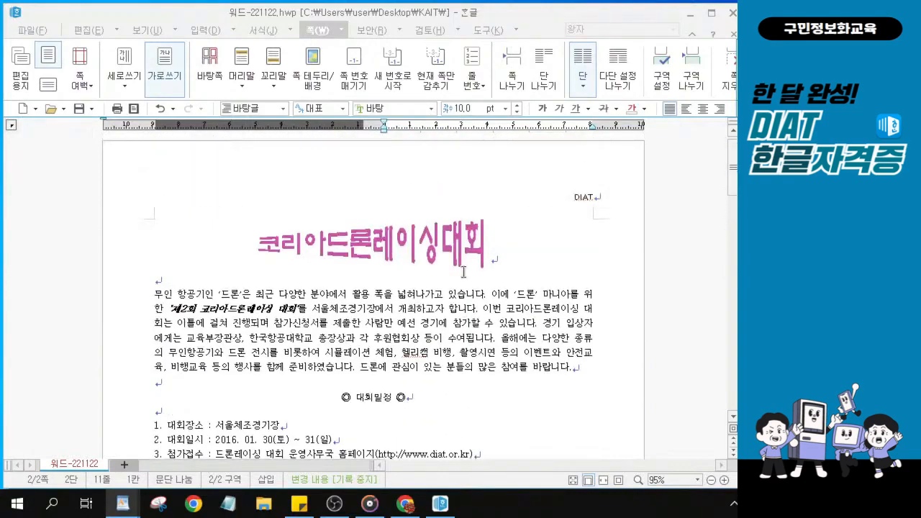
click(569, 212)
scroll(393, 319, down, 2)
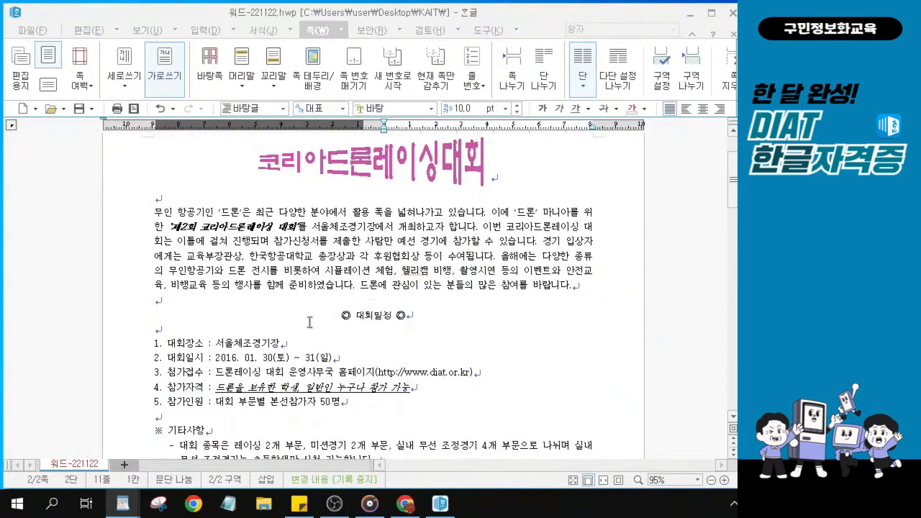
scroll(333, 302, down, 5)
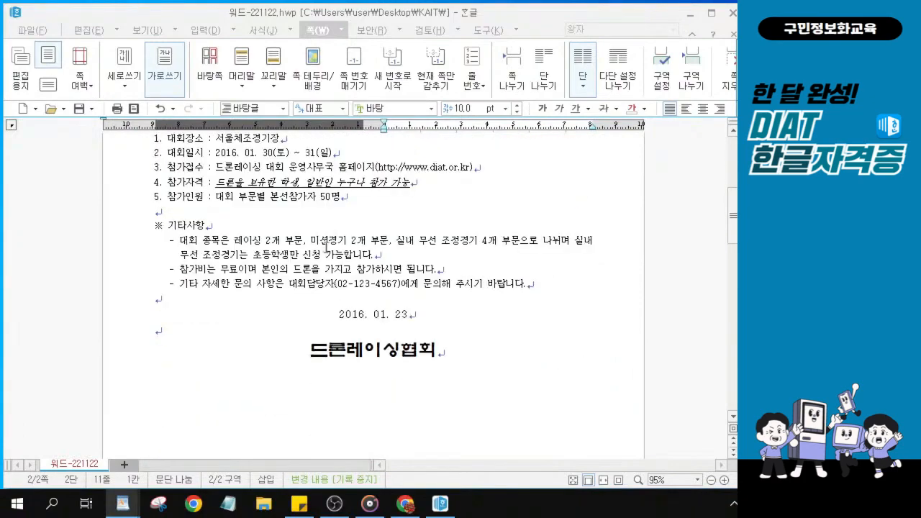
scroll(331, 302, down, 9)
scroll(323, 338, down, 3)
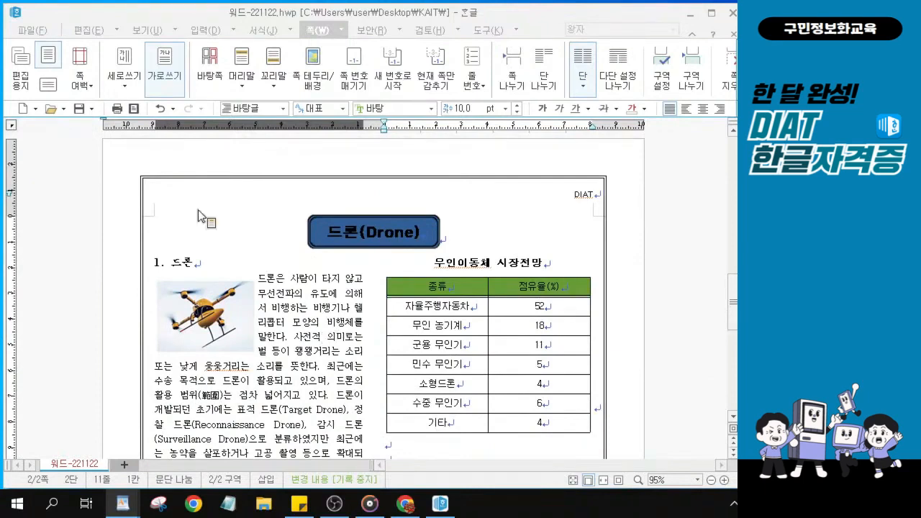
Save the drone article with its styled chart and double-line page border
click(79, 112)
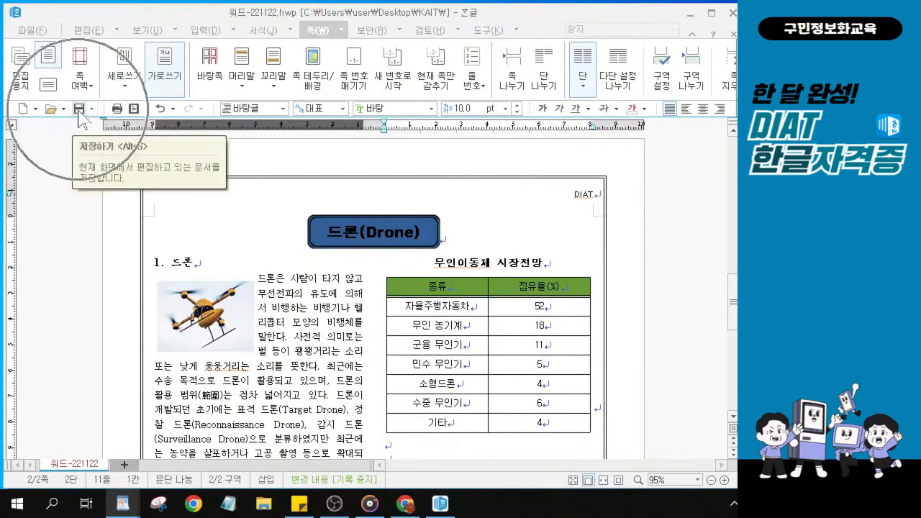
click(79, 111)
key(ctrl)
key(ctrl)
key(ctrl)
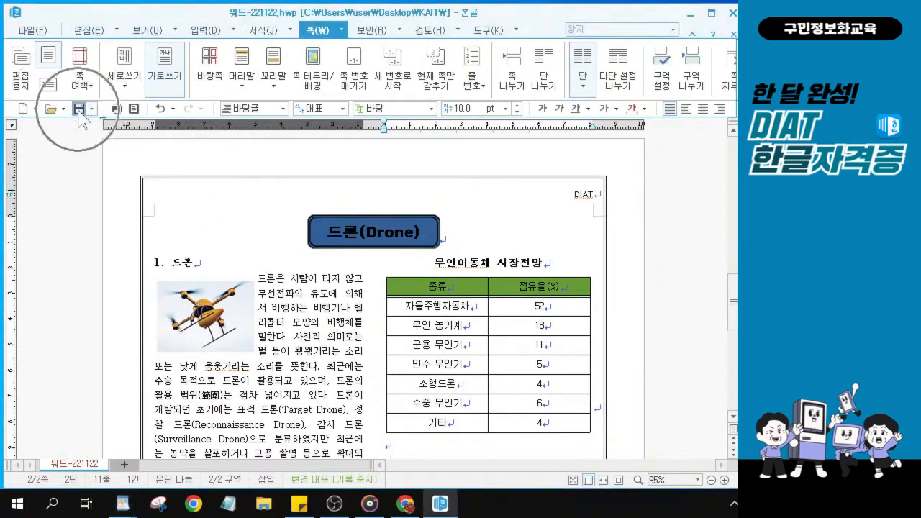
key(ctrl)
key(ctrl)
key(ctrl)
key(ctrl)
click(78, 110)
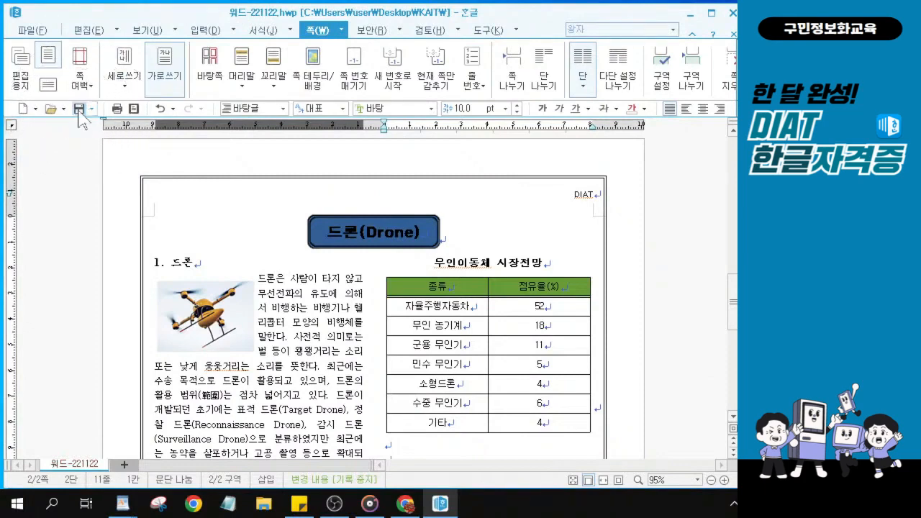
key(ctrl)
key(ctrl)
click(79, 110)
key(ctrl)
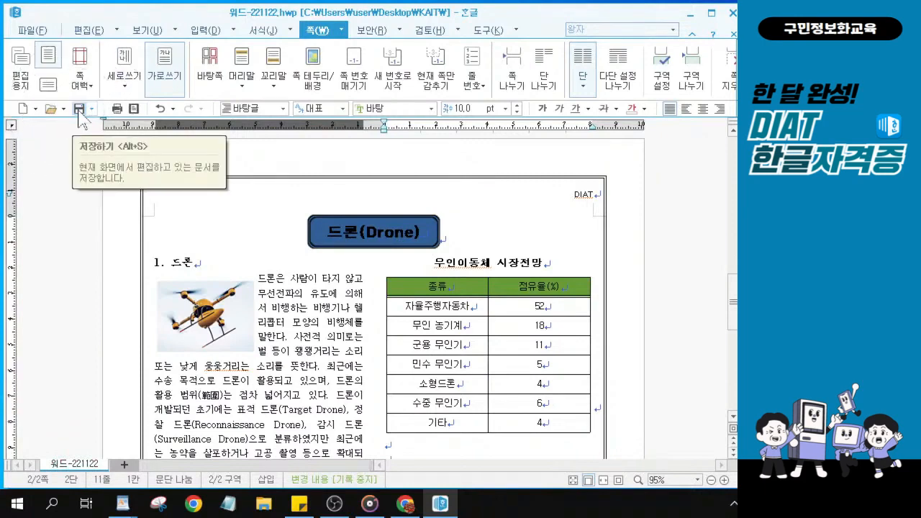